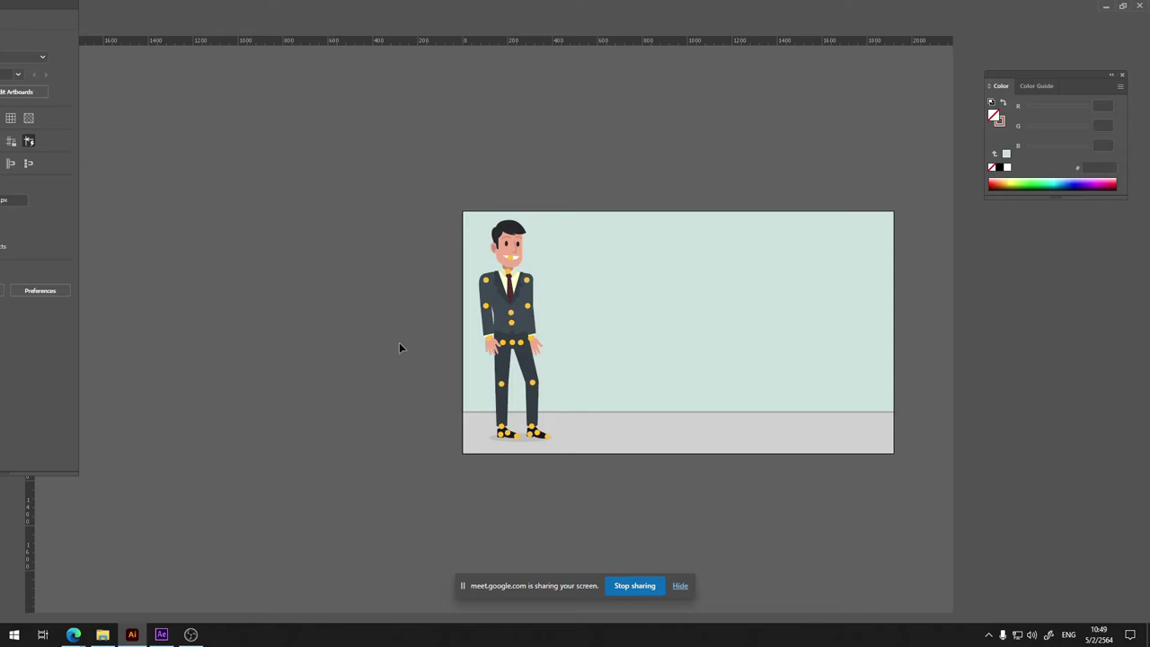
Step: Close the Color panel and zoom in on the business man character
click(1120, 78)
scroll(521, 347, left, 1)
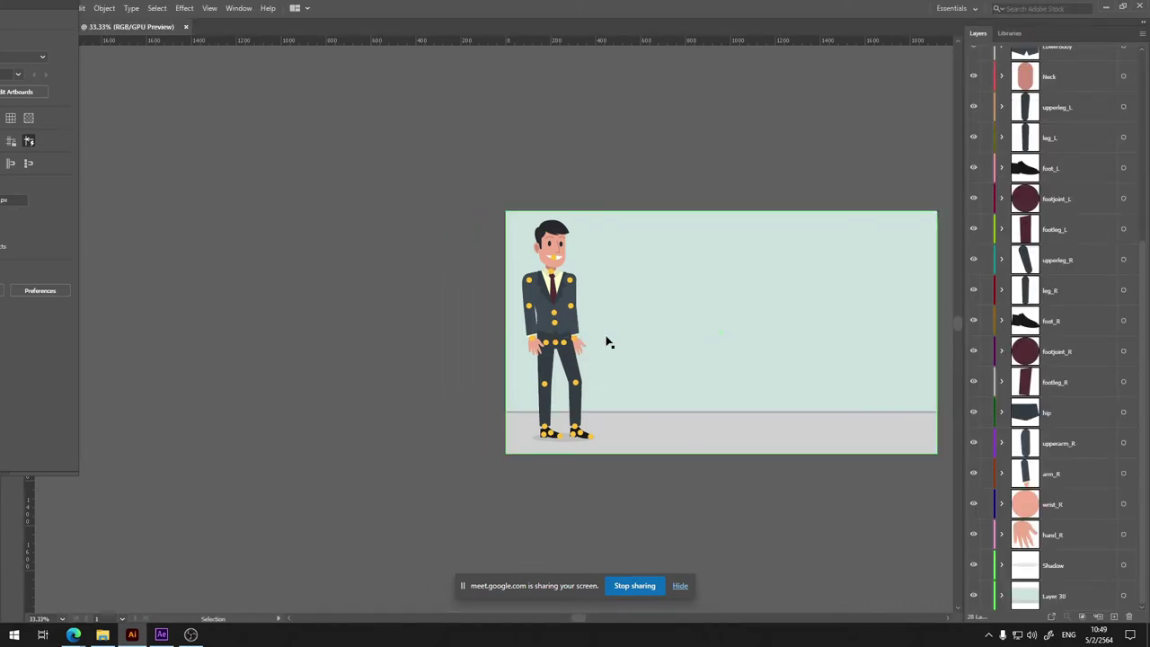
scroll(607, 342, up, 2)
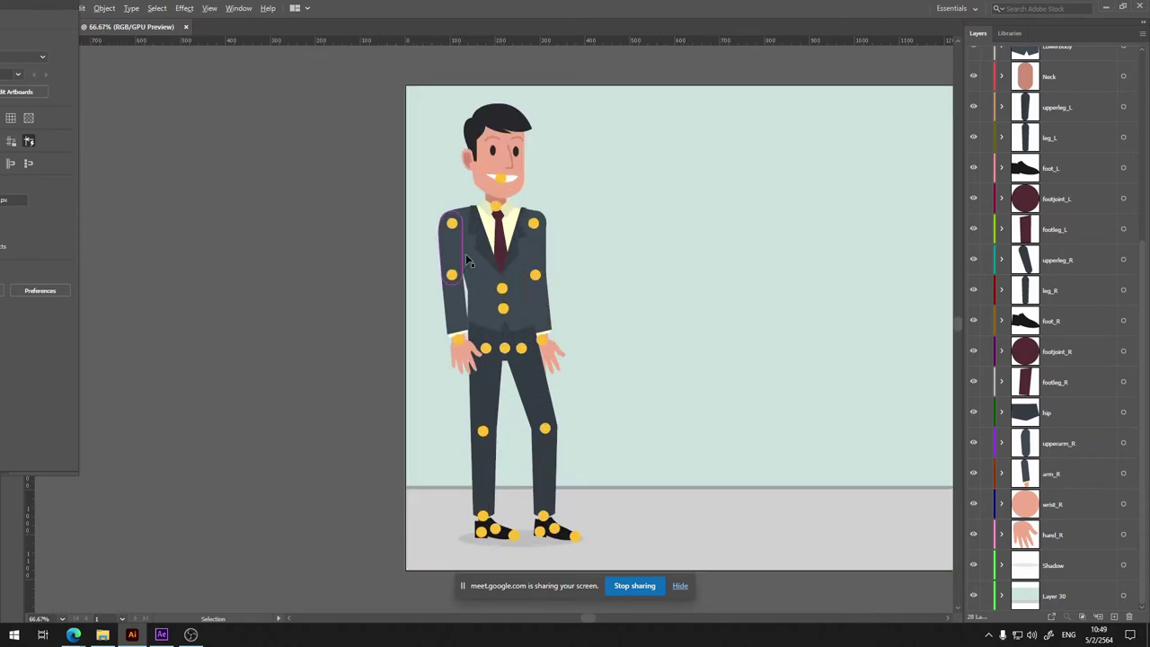
scroll(573, 246, up, 1)
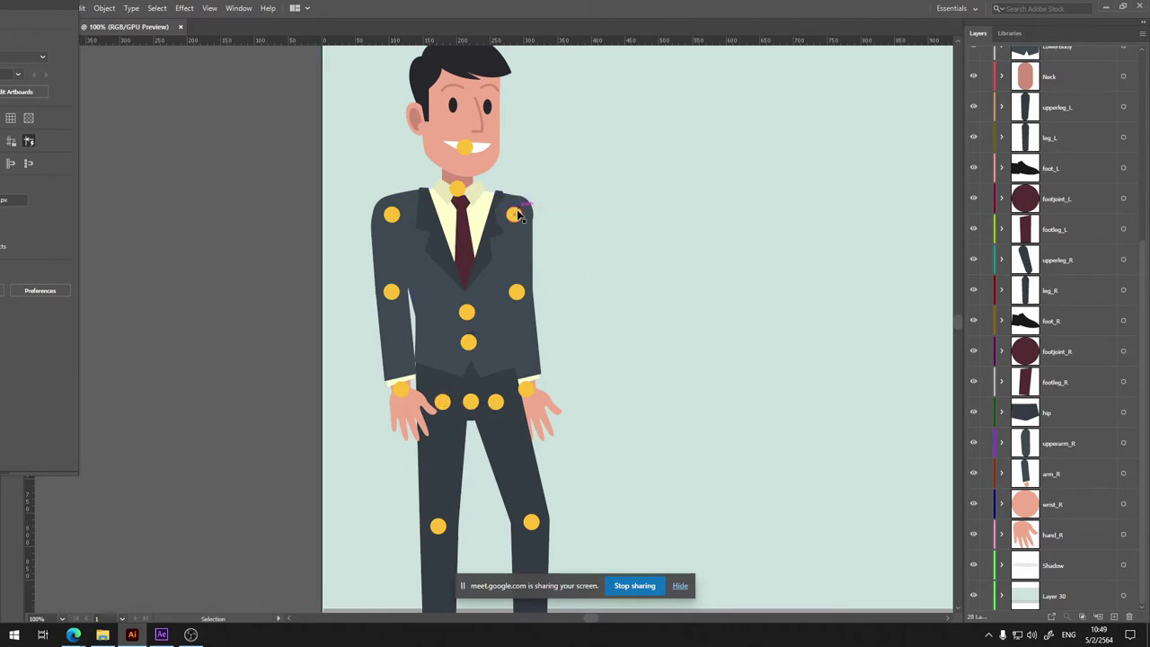
Step: Select the Guide layer and float the Properties panel over the canvas beside the character
scroll(1043, 349, up, 5)
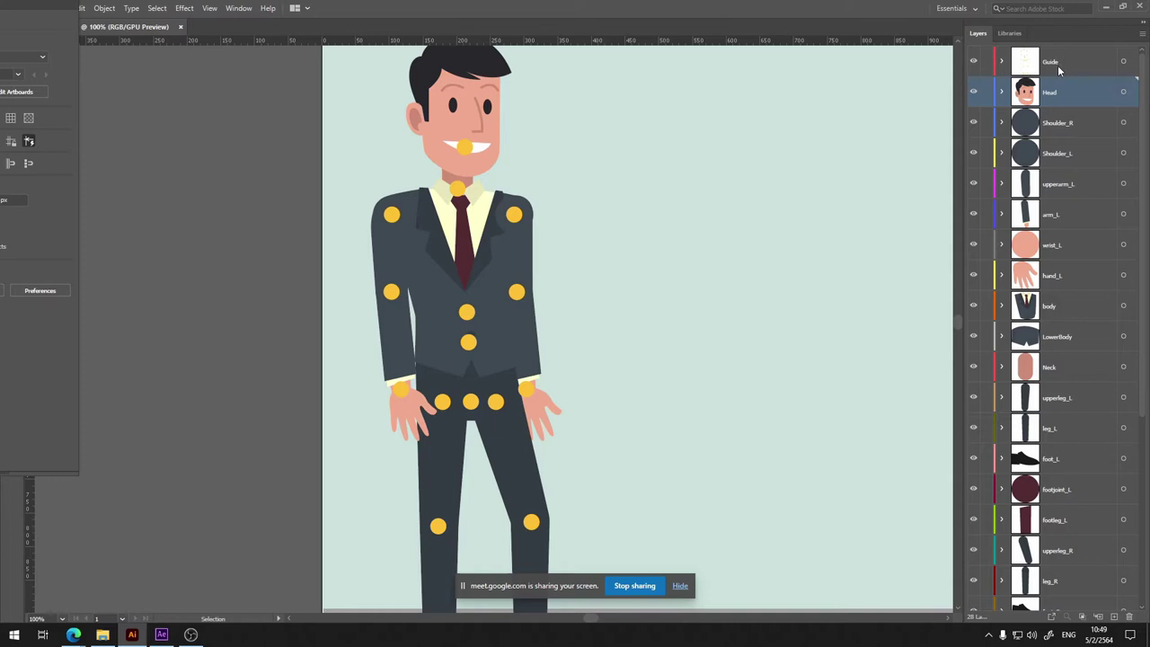
click(1054, 64)
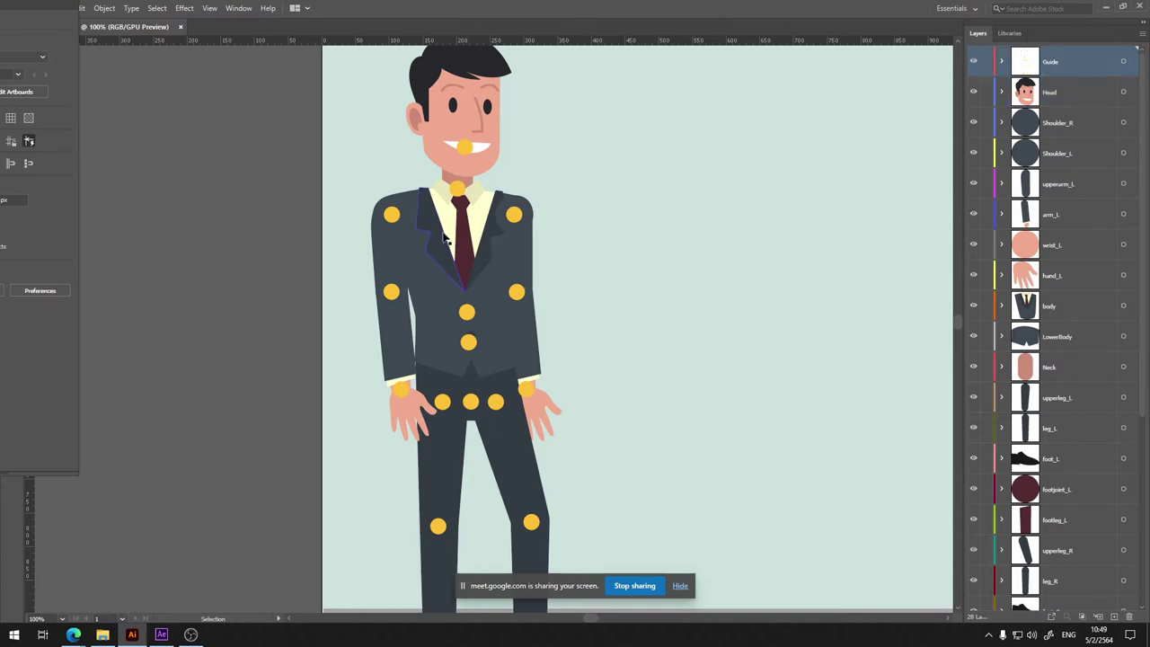
drag(7, 11, 344, 97)
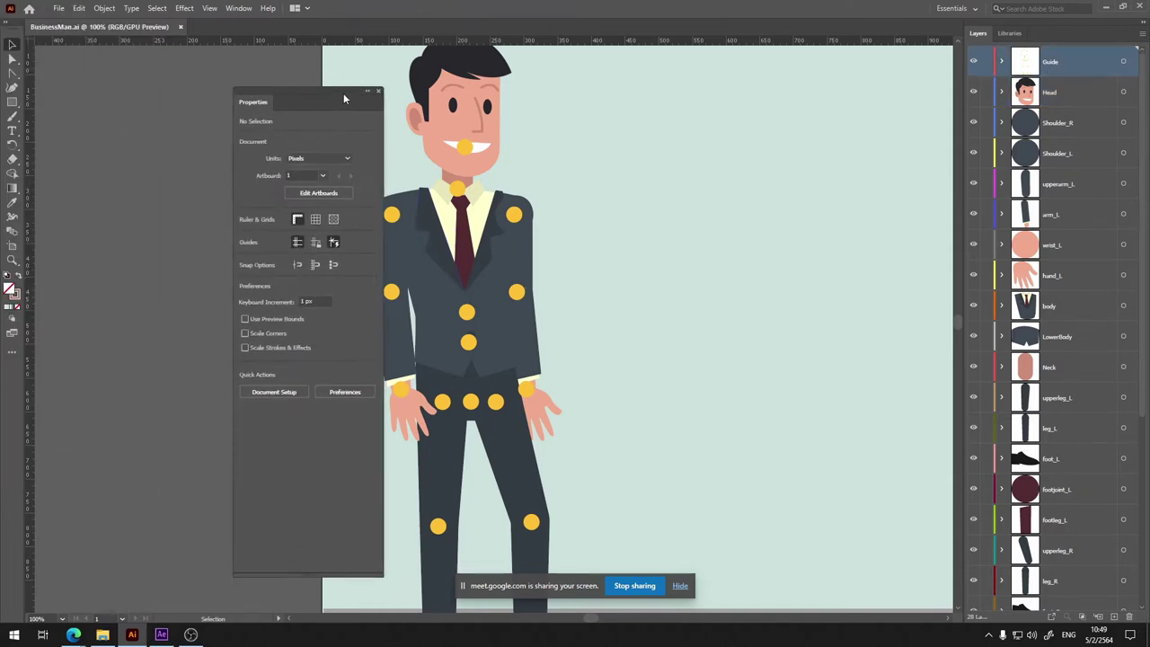
Step: Close the floating Properties panel, pan across the legs and floor, then bring After Effects forward
click(379, 92)
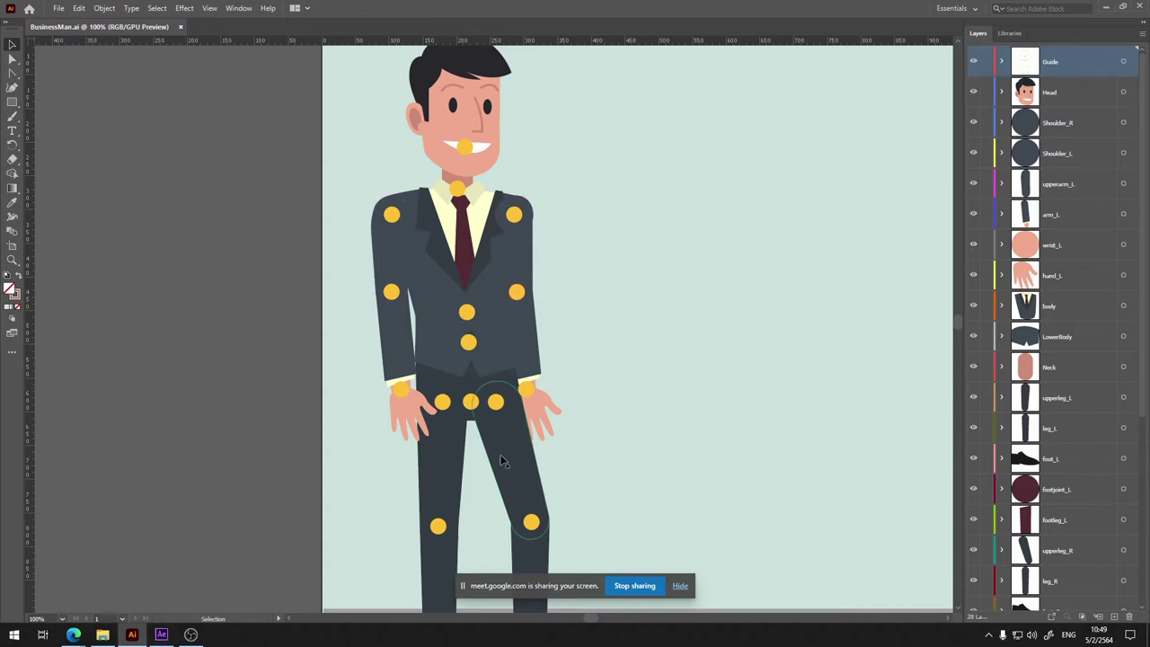
mouse_move(742, 419)
mouse_down()
mouse_move(644, 103)
mouse_move(689, 241)
mouse_move(675, 275)
mouse_up()
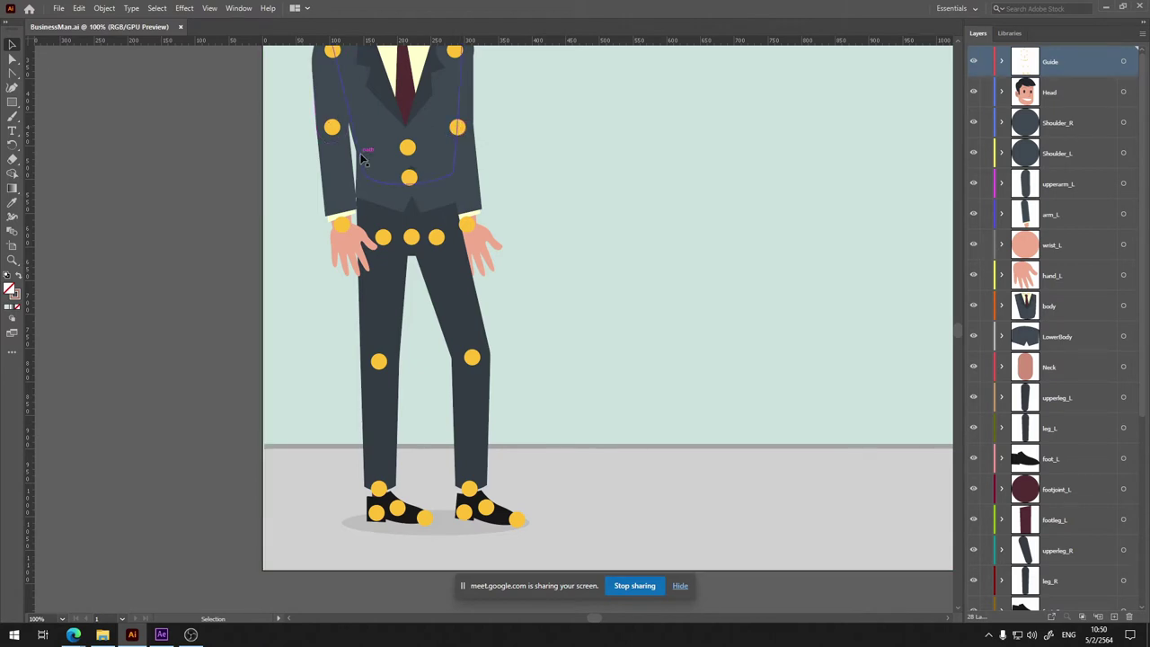
drag(591, 166, 665, 261)
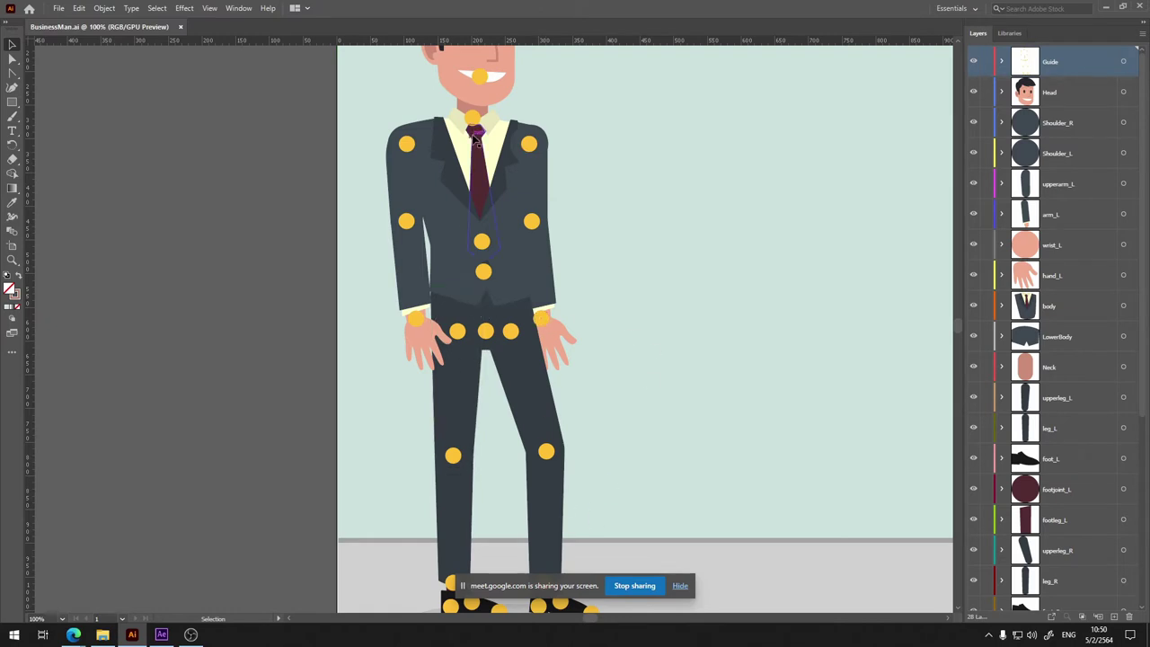
click(162, 635)
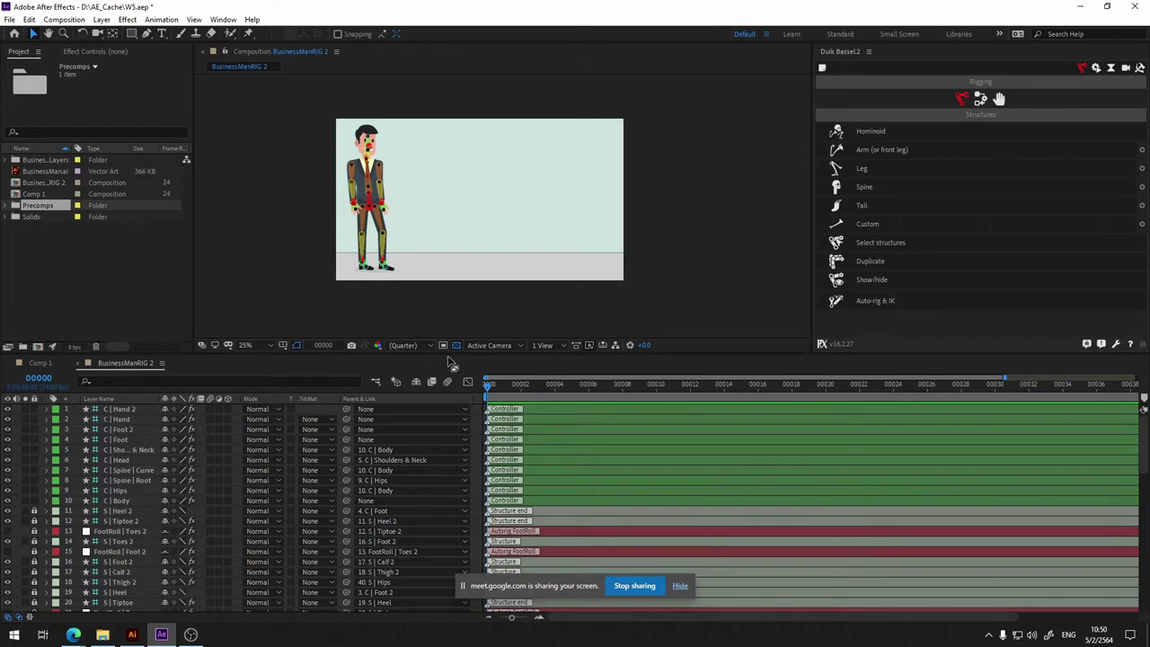
drag(449, 356, 456, 522)
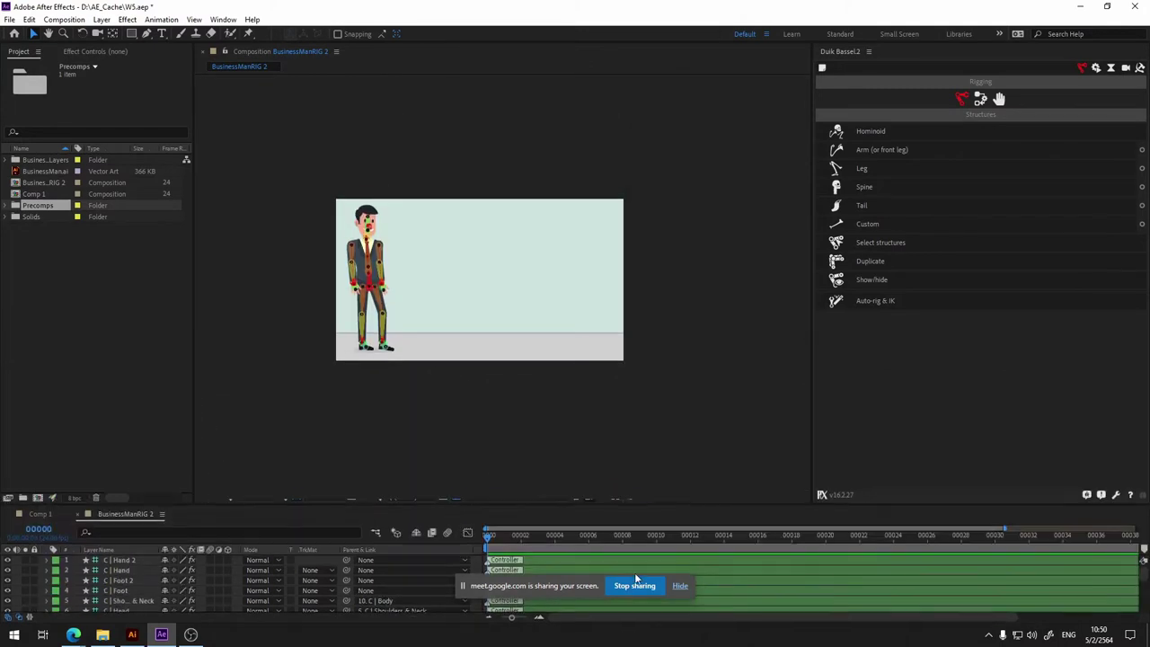
click(680, 586)
scroll(400, 336, up, 5)
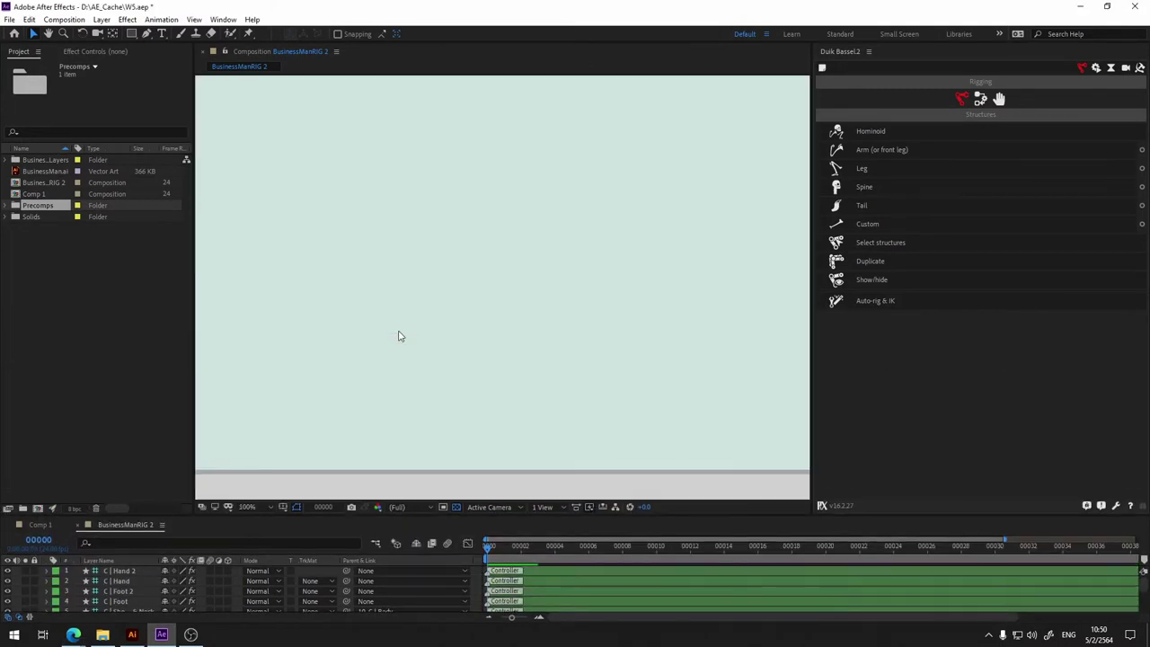
scroll(694, 270, down, 2)
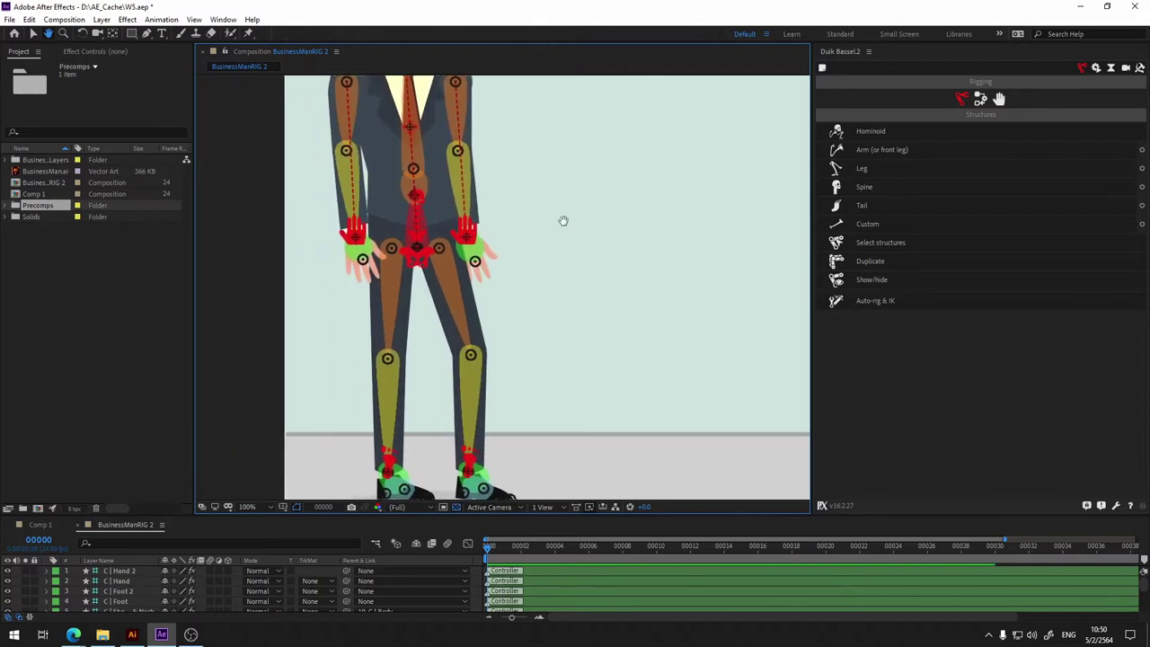
drag(494, 176, 526, 216)
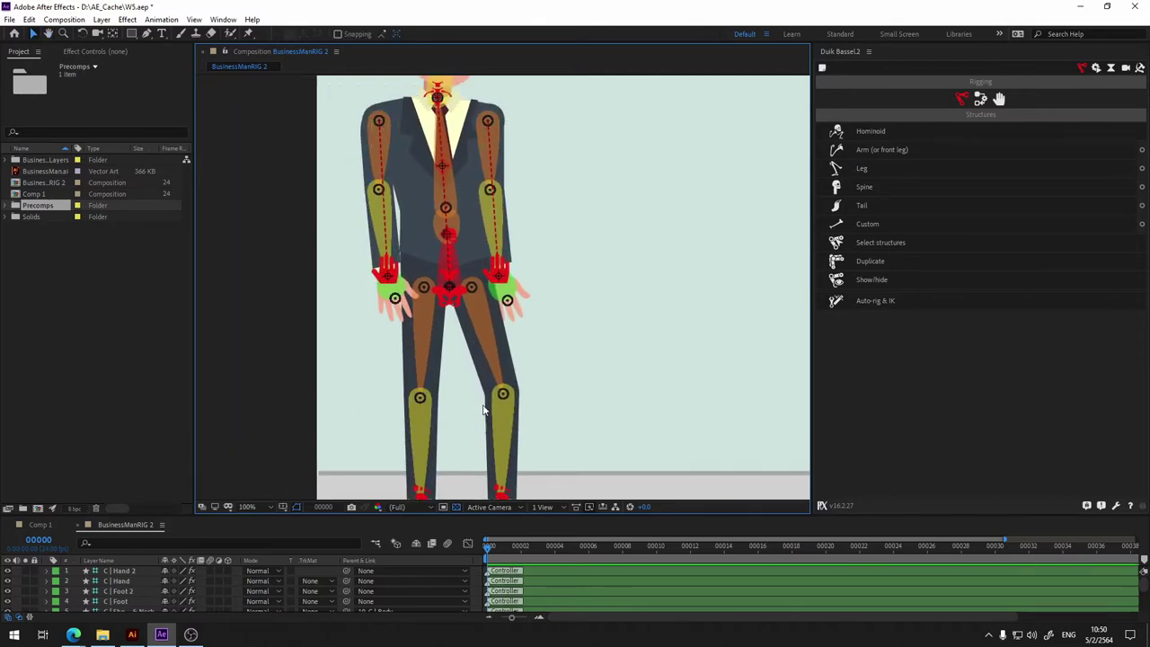
scroll(497, 308, up, 2)
scroll(611, 393, down, 3)
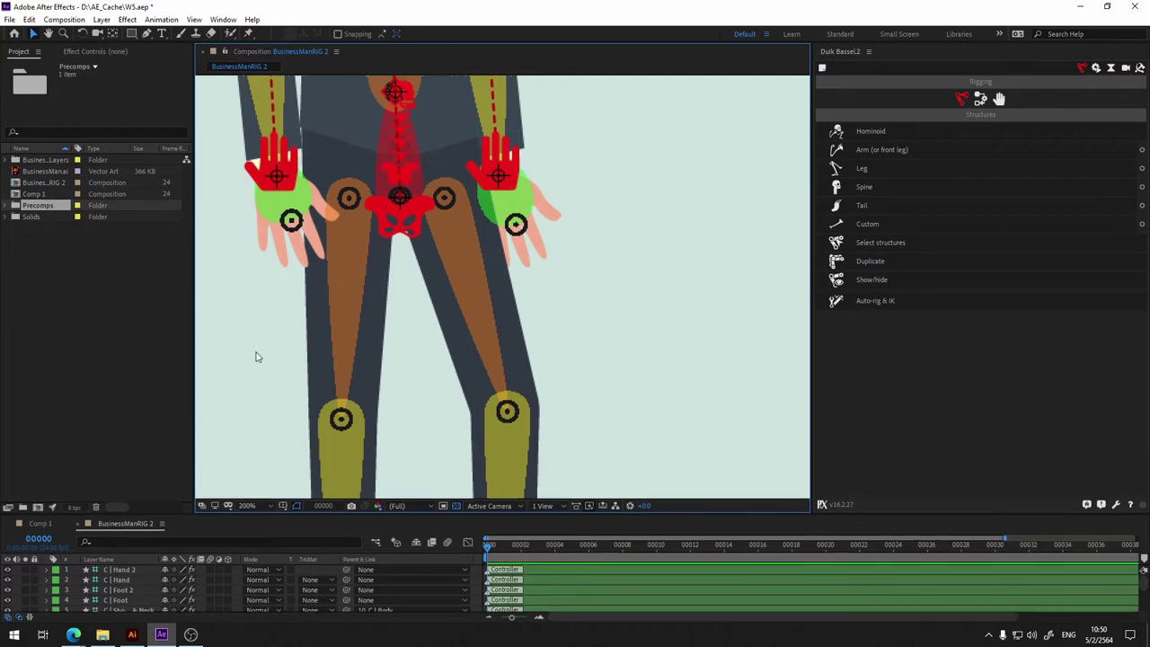
drag(236, 520, 257, 330)
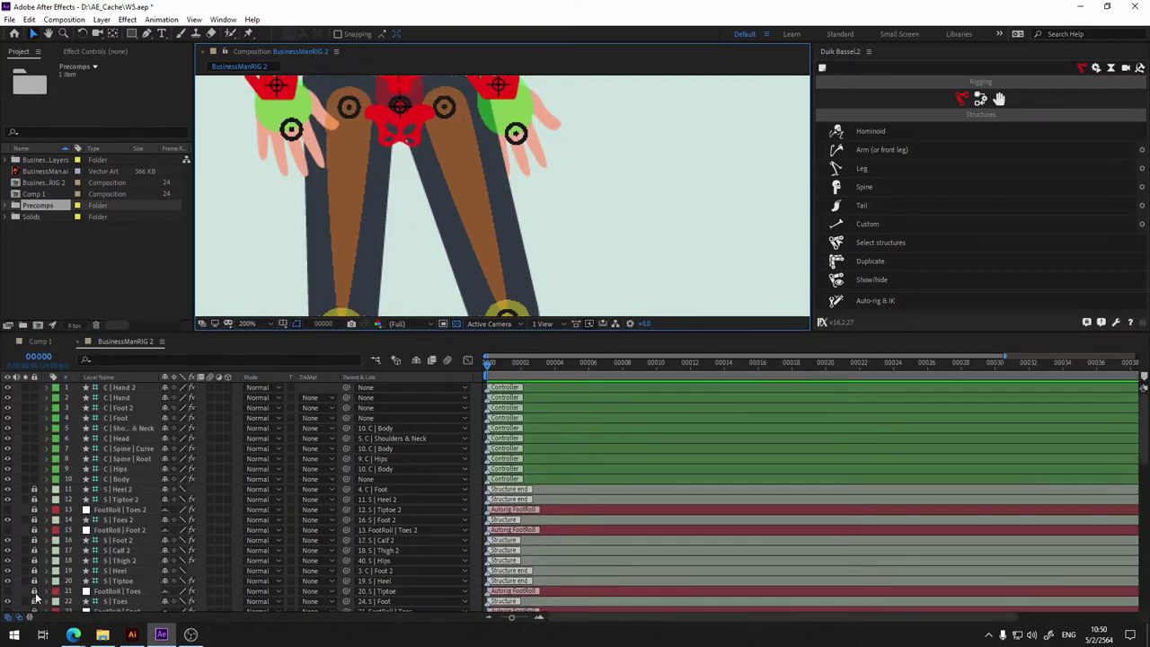
Step: Switch off layer 41 Guide's visibility to remove the orange circles, then reframe the torso
scroll(31, 576, down, 4)
scroll(22, 510, down, 7)
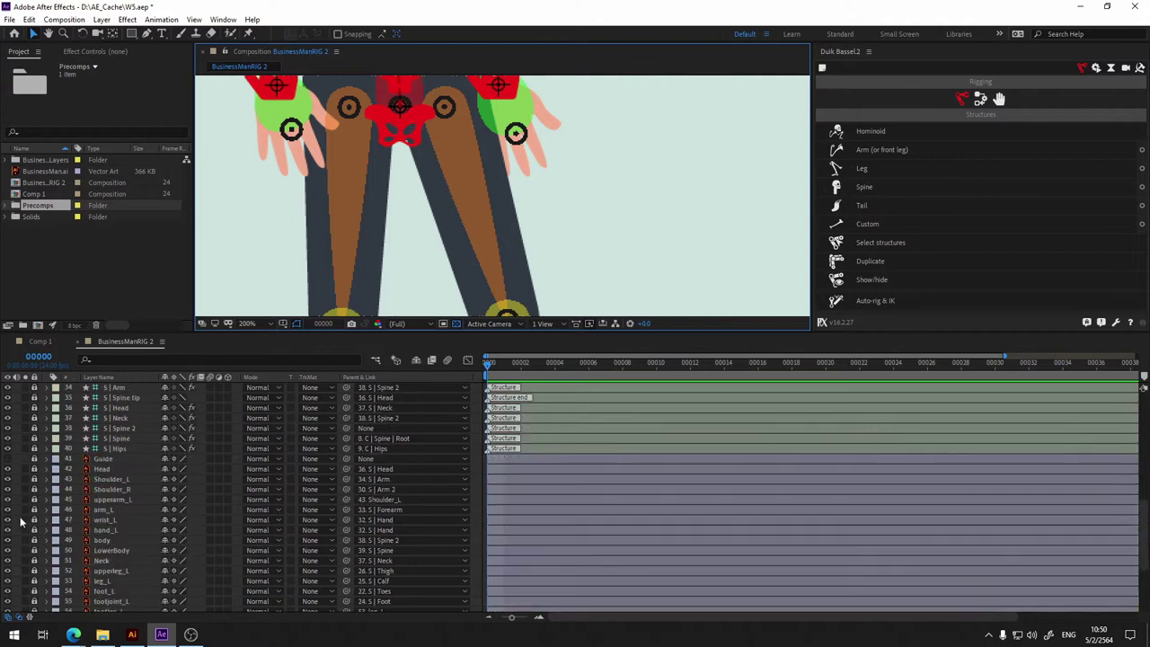
click(7, 459)
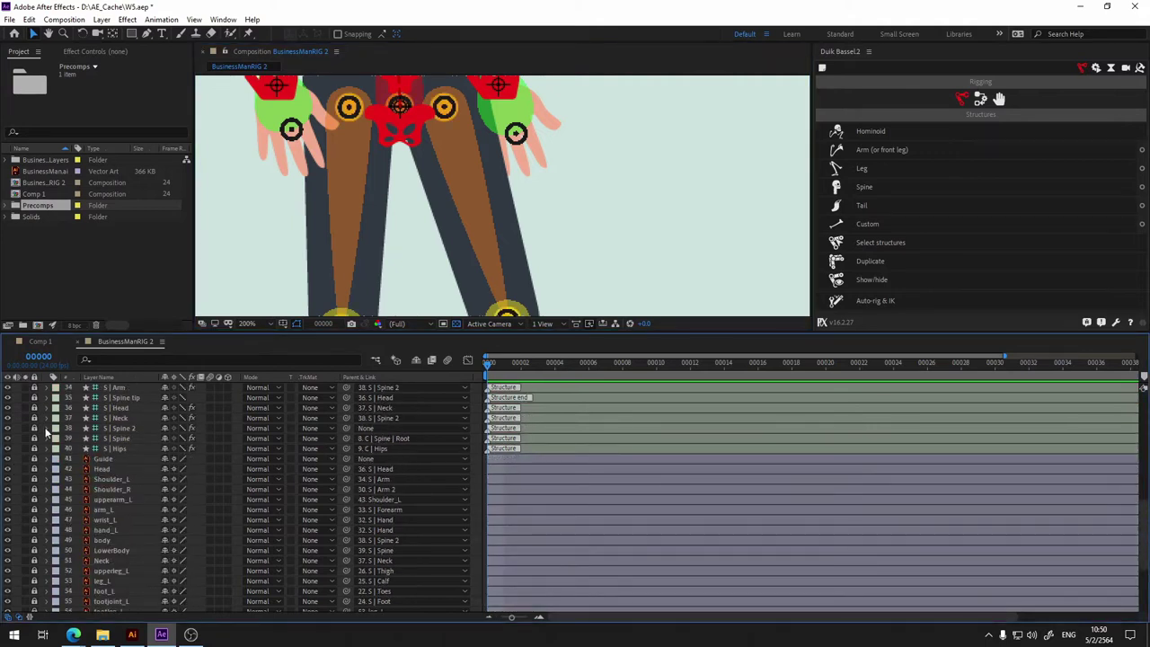
scroll(552, 244, down, 4)
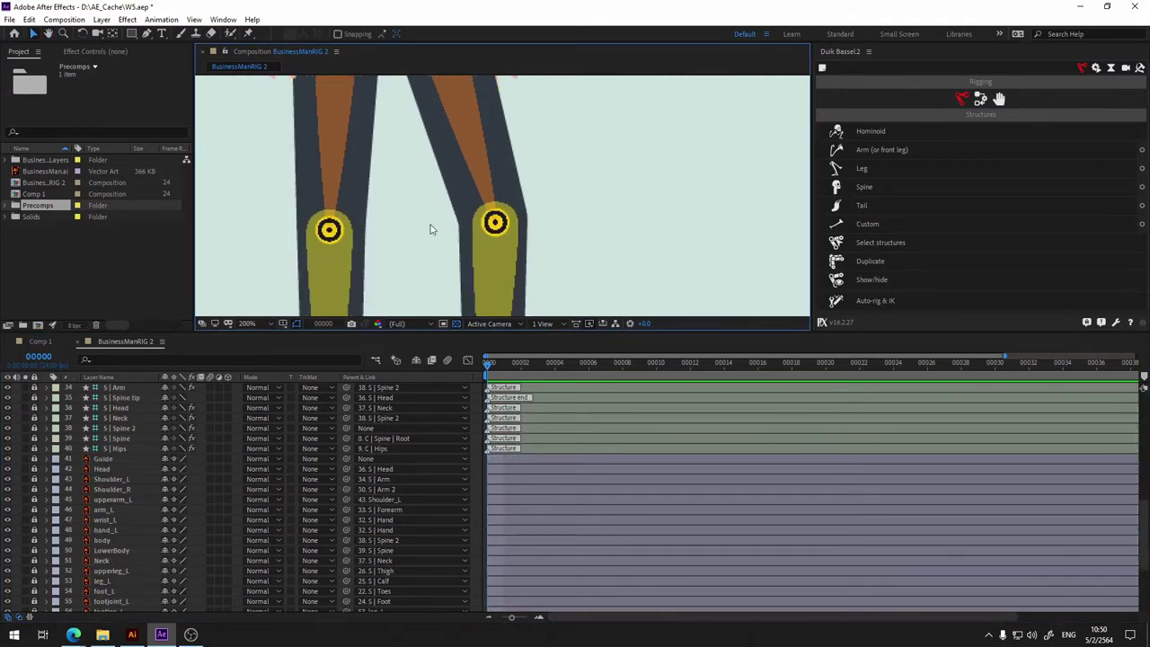
scroll(590, 210, up, 5)
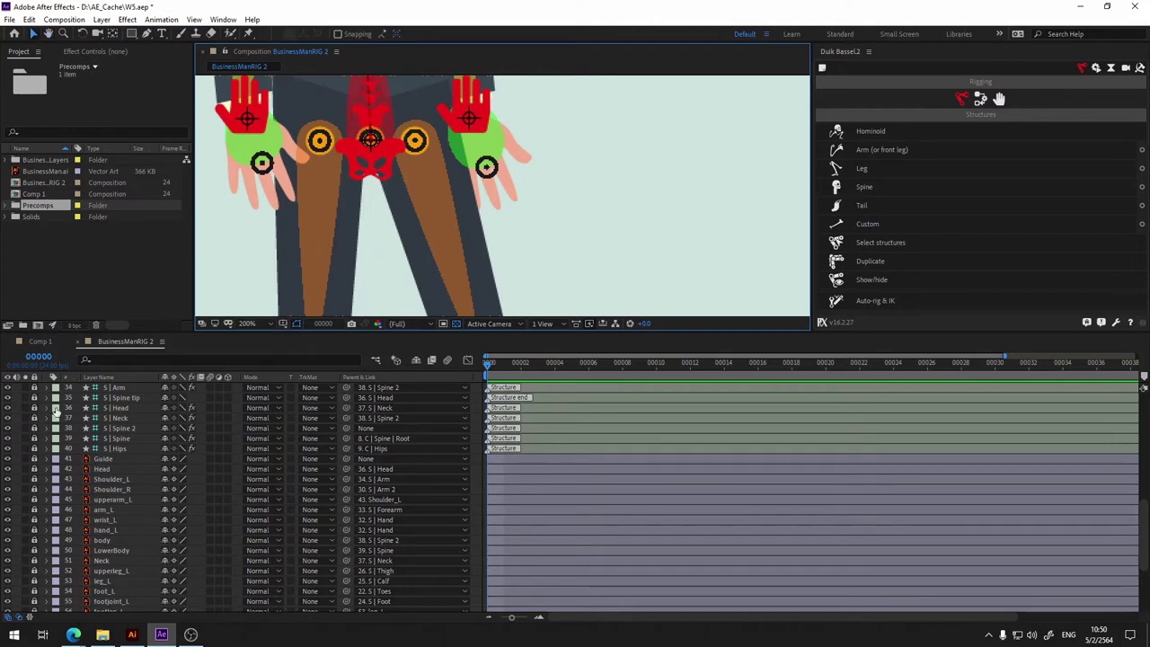
click(7, 459)
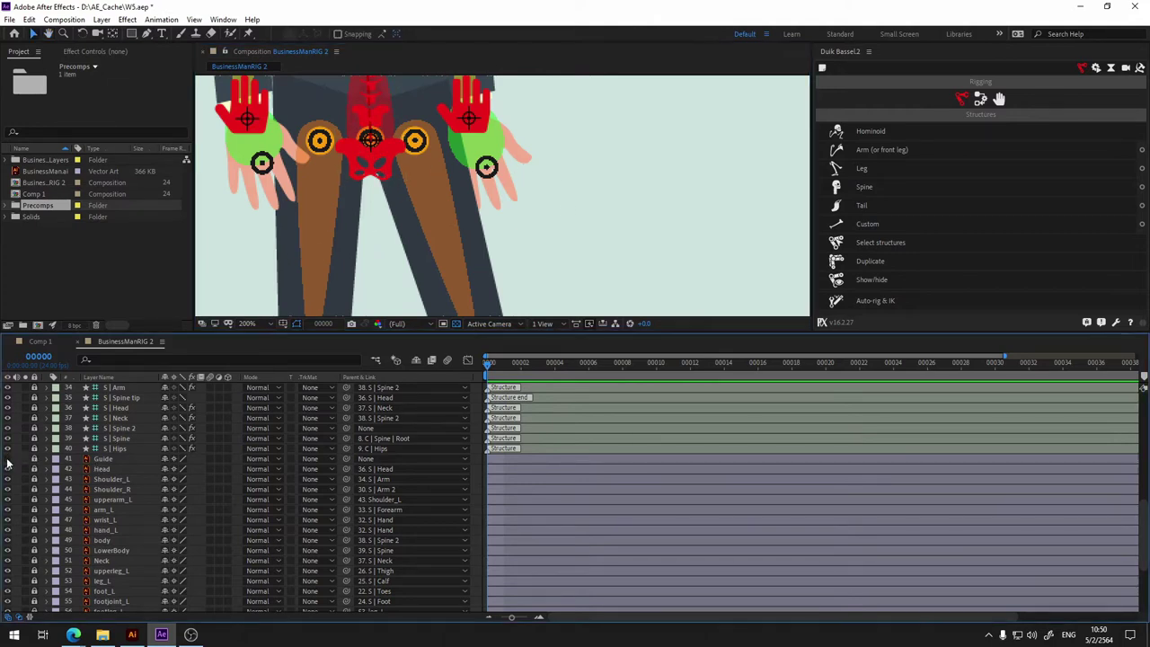
drag(629, 116, 648, 213)
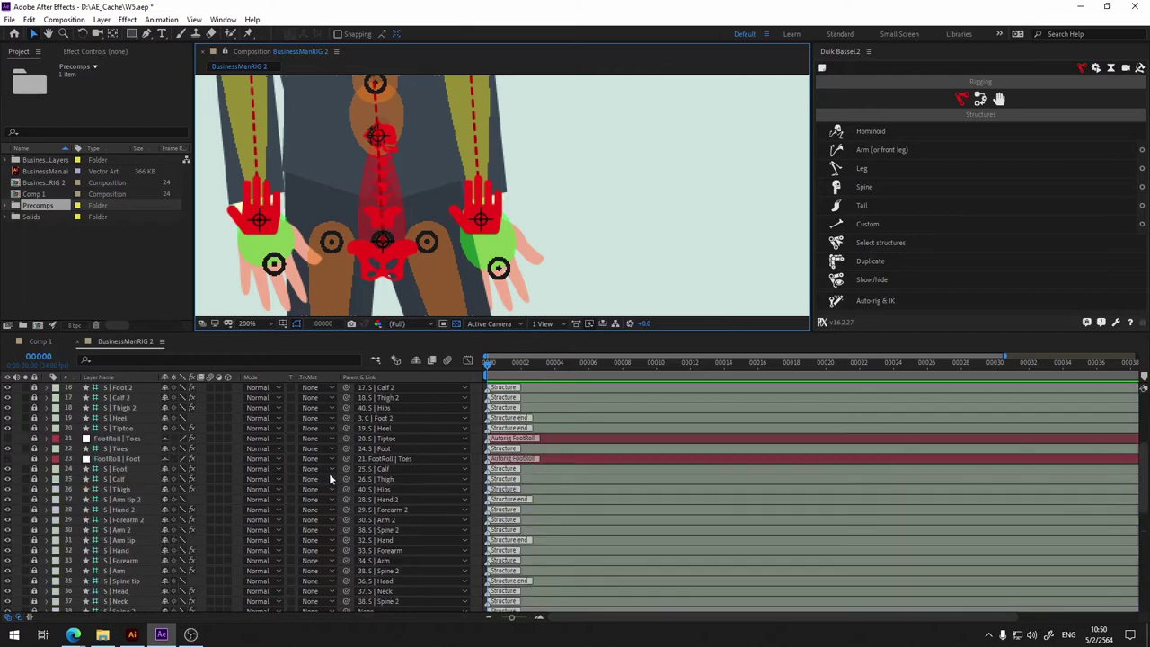
click(642, 201)
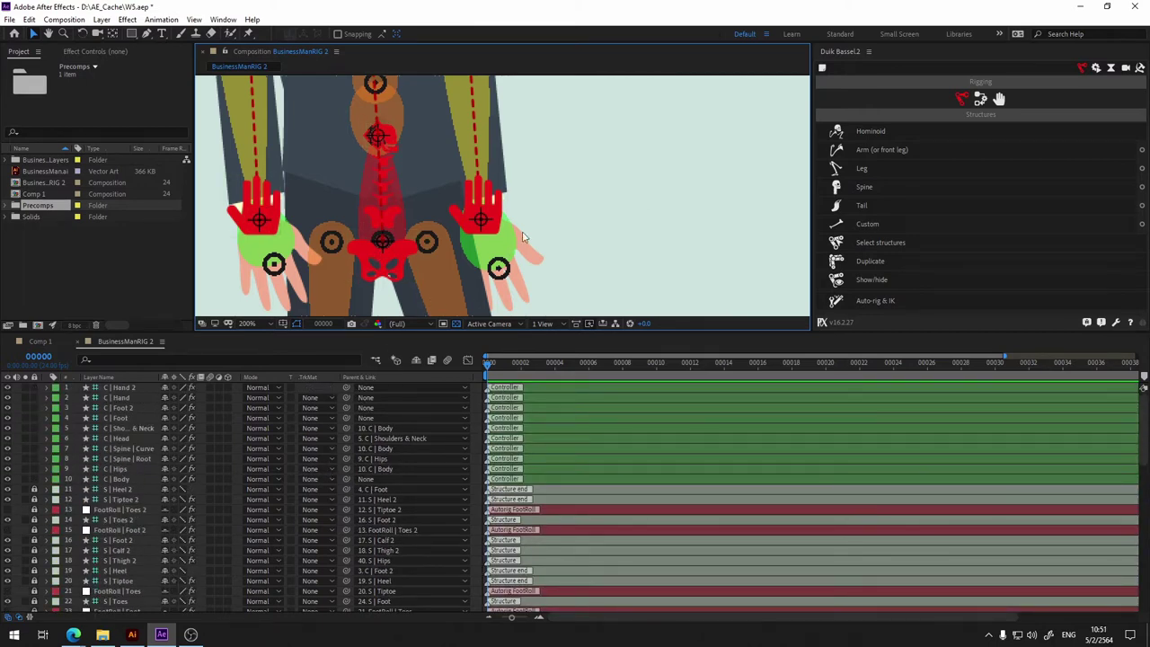
scroll(564, 222, down, 2)
Step: Enlarge the Composition viewer and bring the character's legs and feet into view
scroll(565, 216, down, 3)
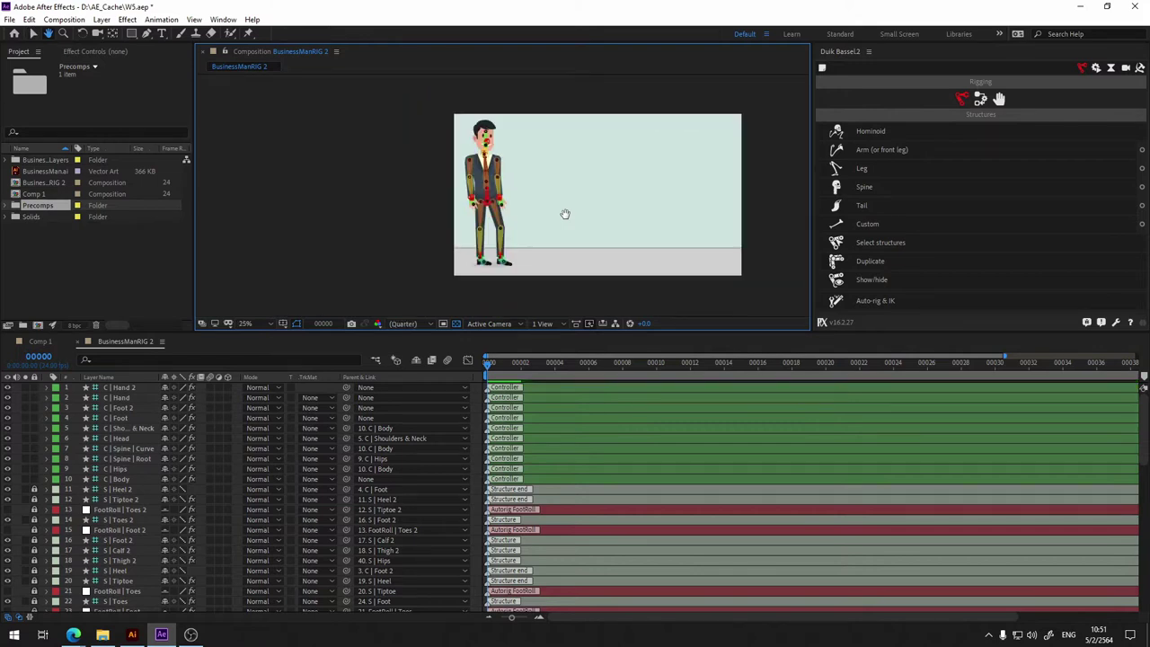
scroll(565, 216, up, 3)
key(v)
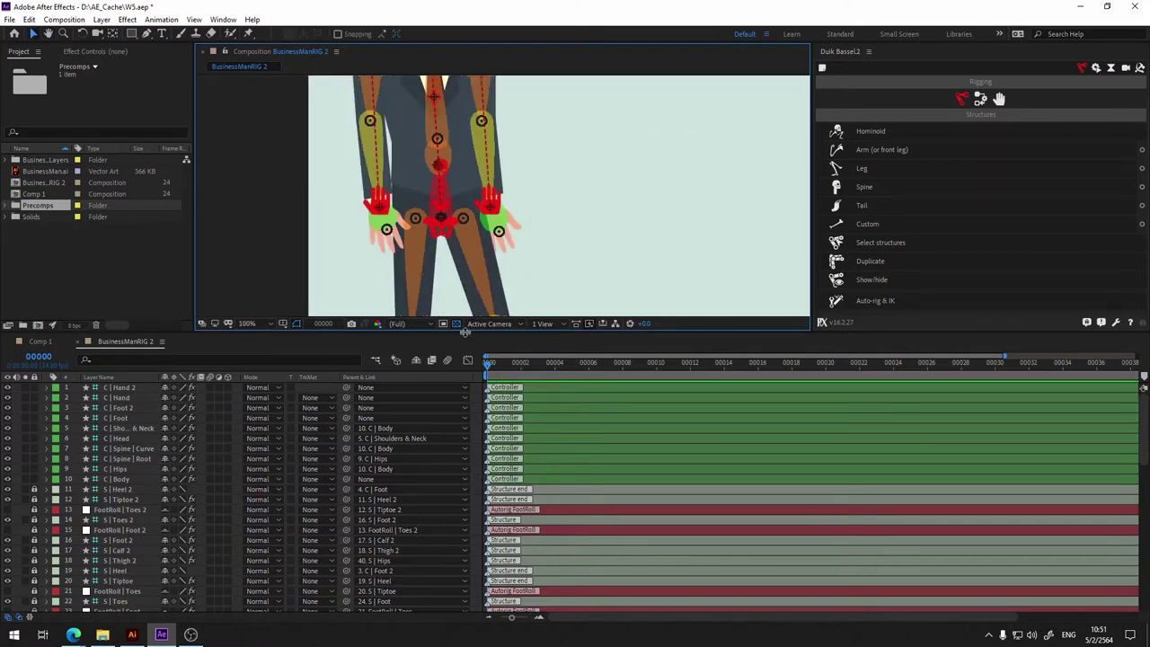
drag(465, 331, 438, 505)
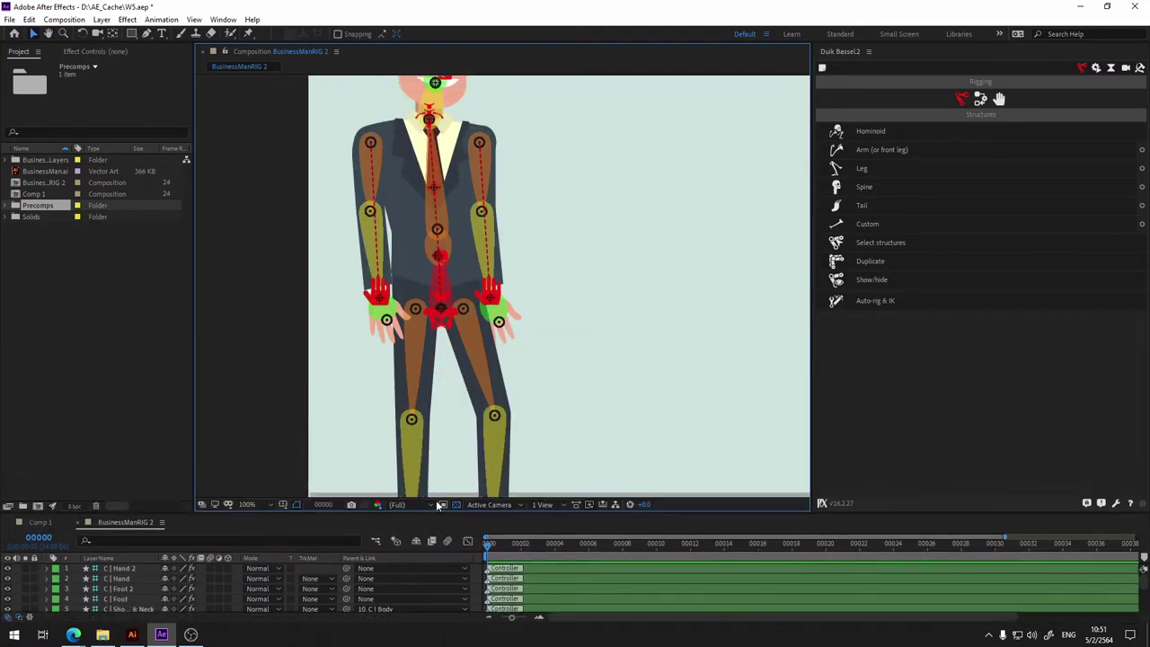
drag(596, 239, 552, 135)
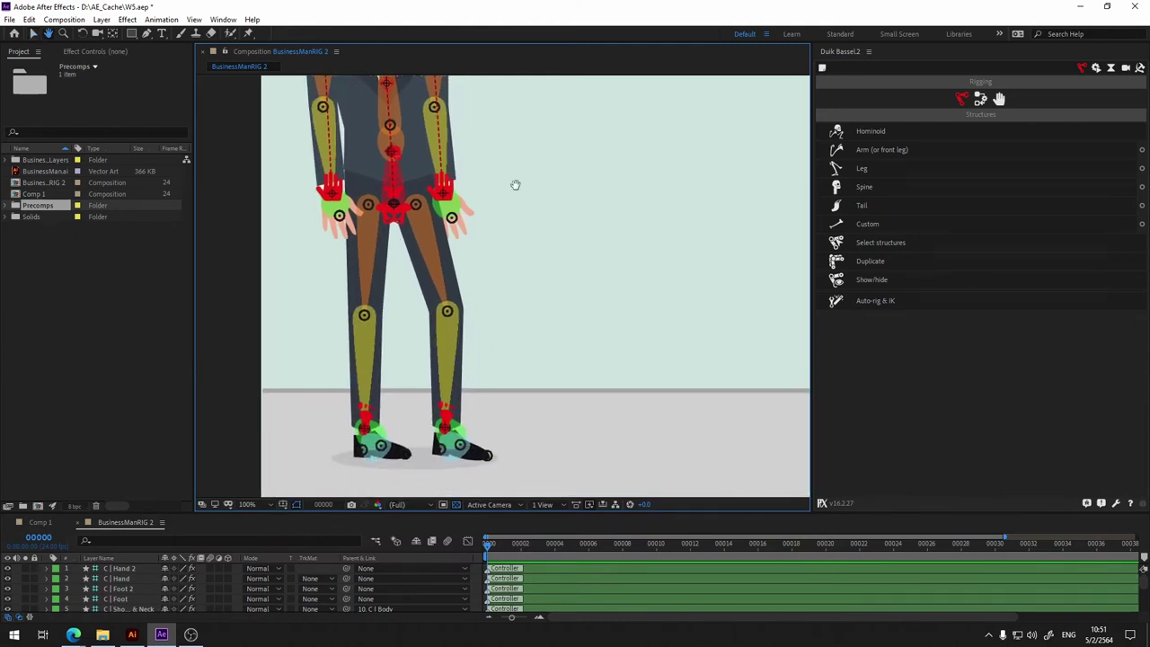
Step: Minimize Illustrator and pan the composition down to the legs and grey floor, back on the Selection tool
click(132, 634)
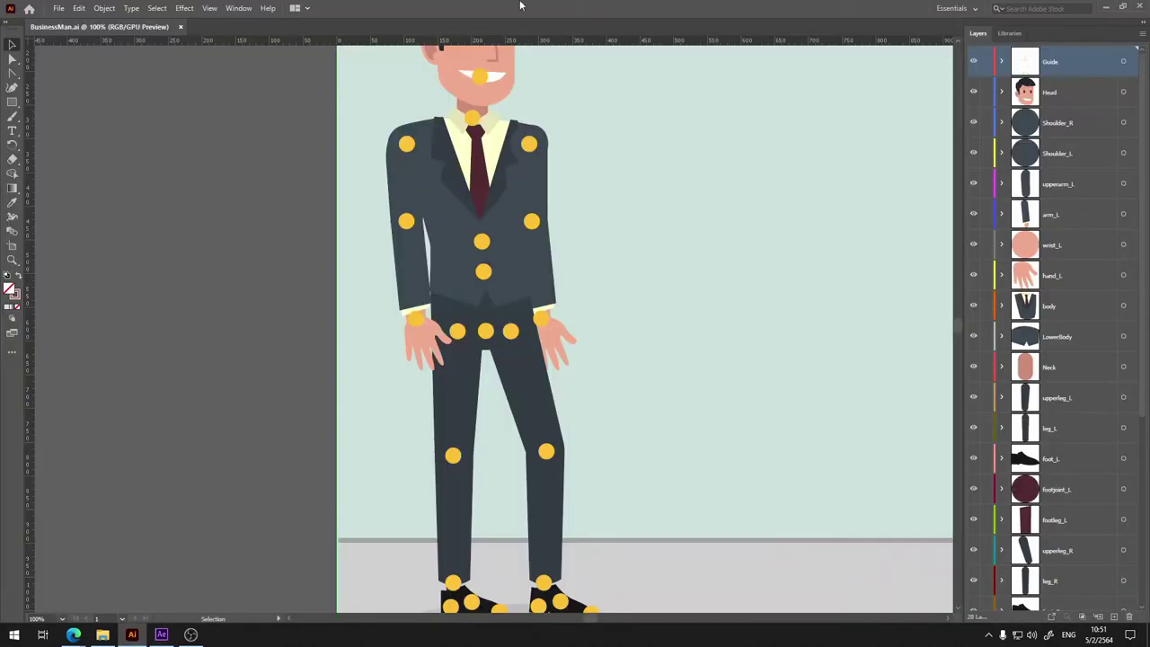
click(1113, 7)
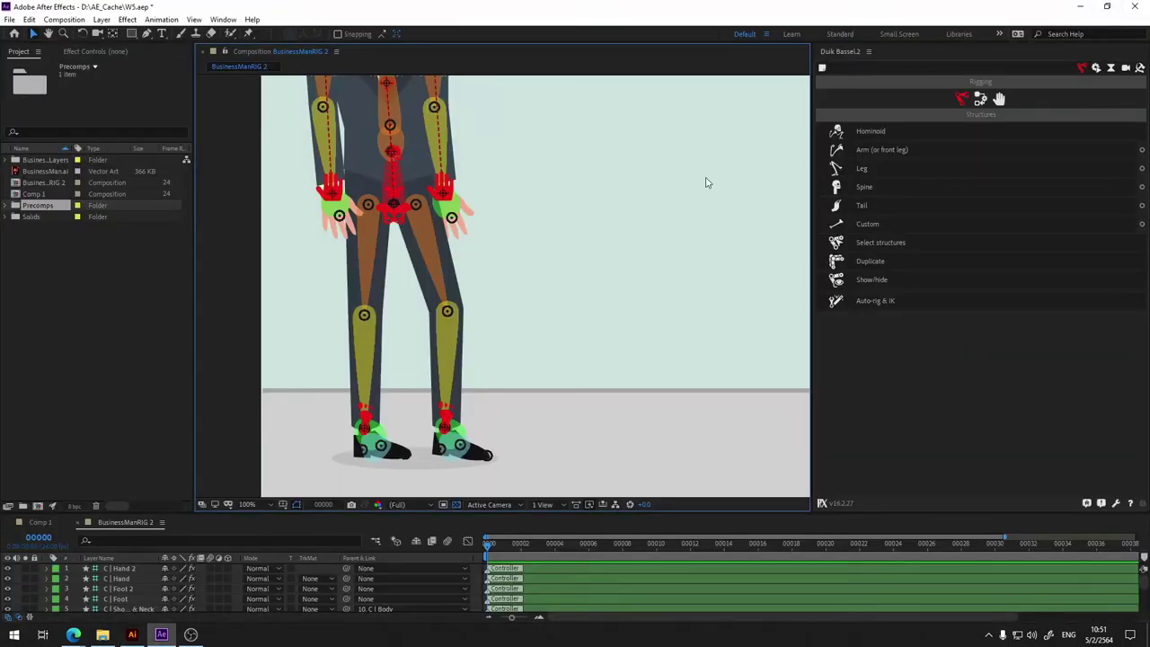
mouse_move(599, 200)
mouse_down()
mouse_move(606, 370)
mouse_move(605, 141)
mouse_up()
drag(593, 180, 580, 315)
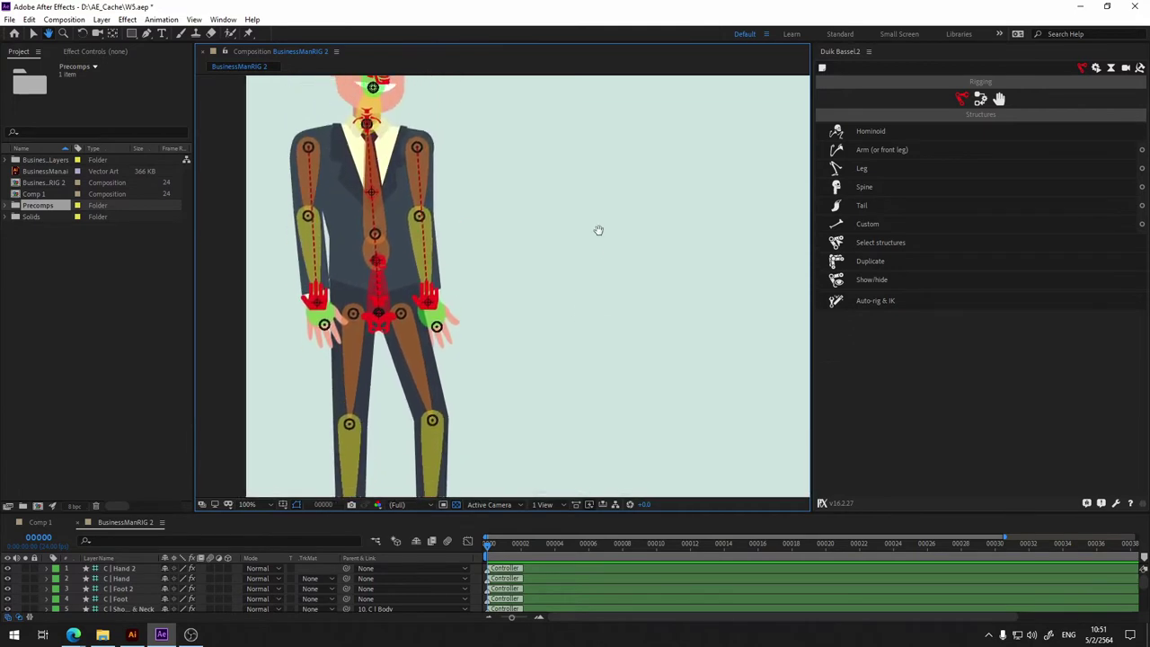
drag(599, 230, 627, 142)
key(v)
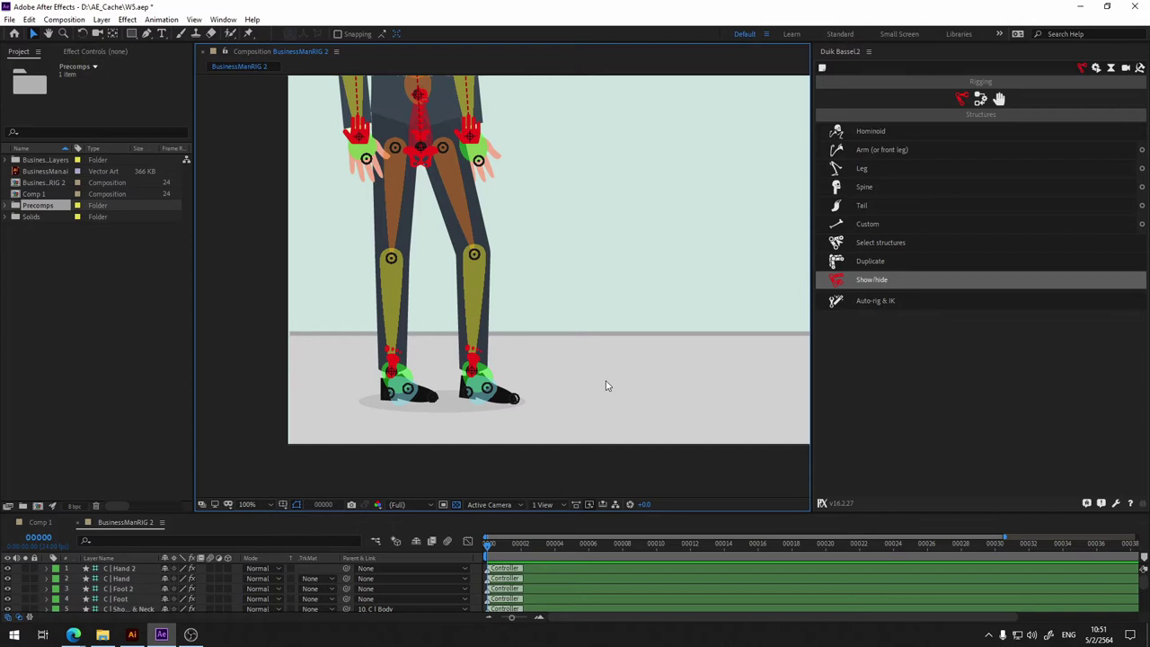
Step: Open Duik's Links and constraints, then its Controllers section with the grid of controller shapes
click(980, 99)
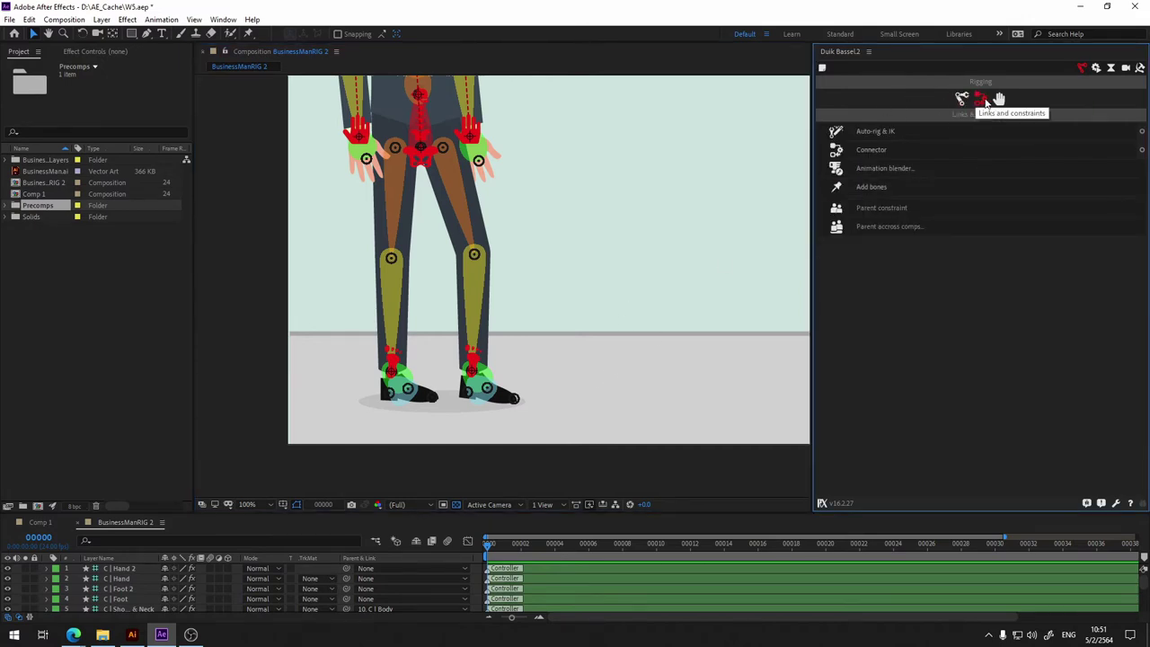
click(999, 101)
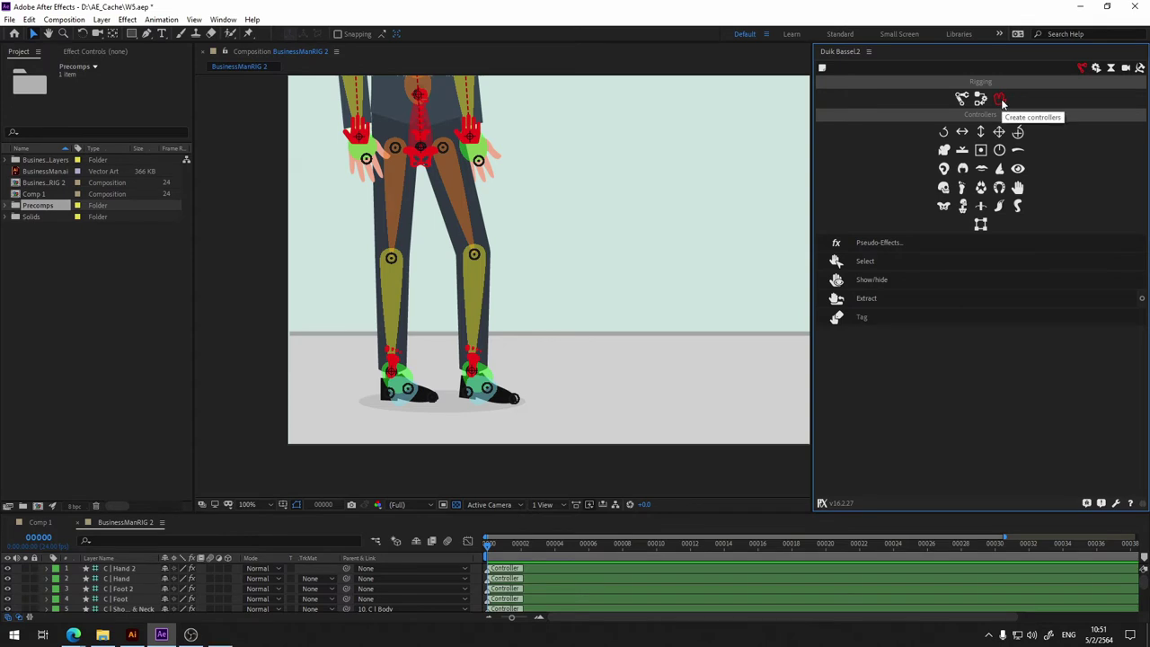
key(super+plus)
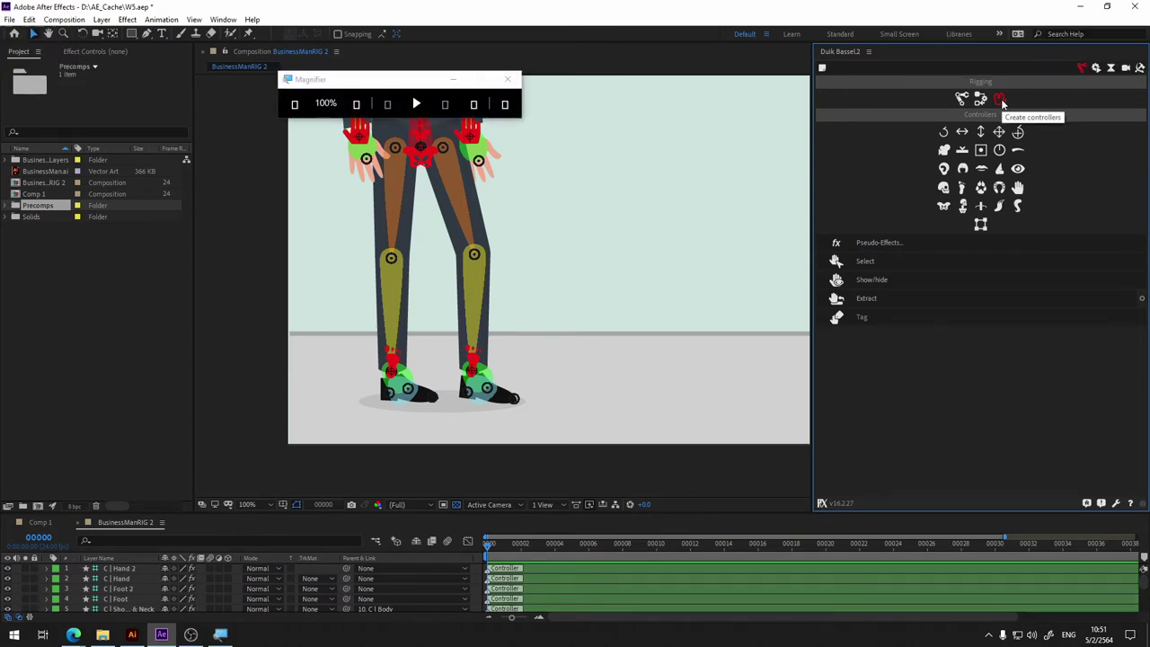
key(super+plus)
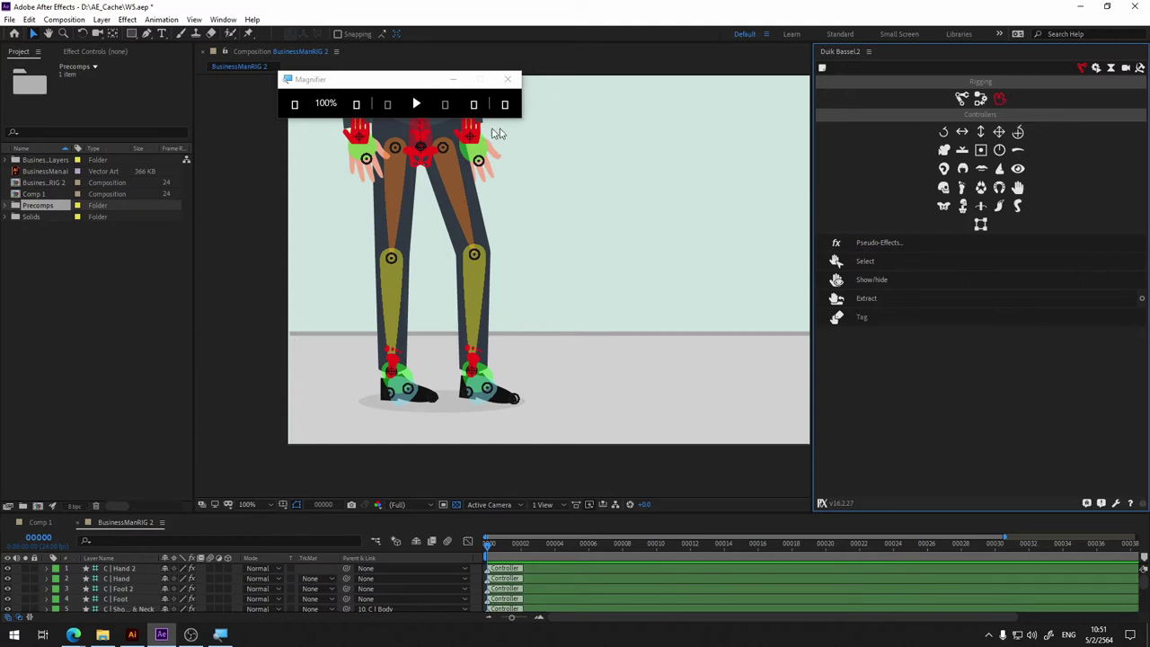
click(453, 79)
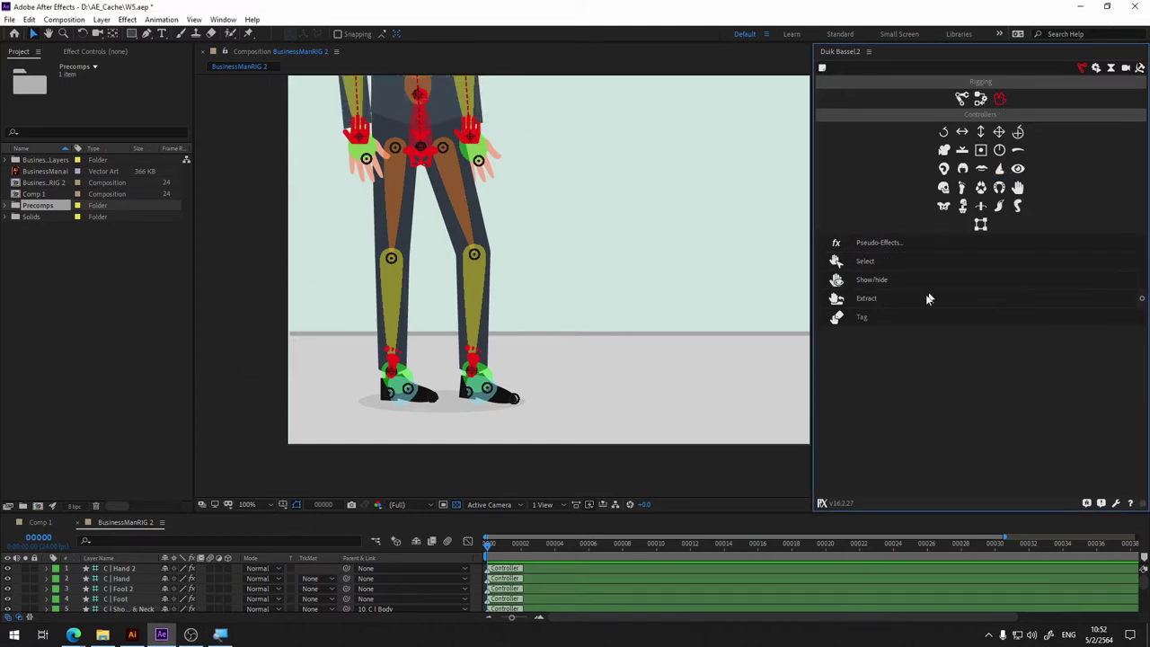
Step: Toggle Duik's controller display off and on twice, then make the Timeline taller to list more layers
click(867, 283)
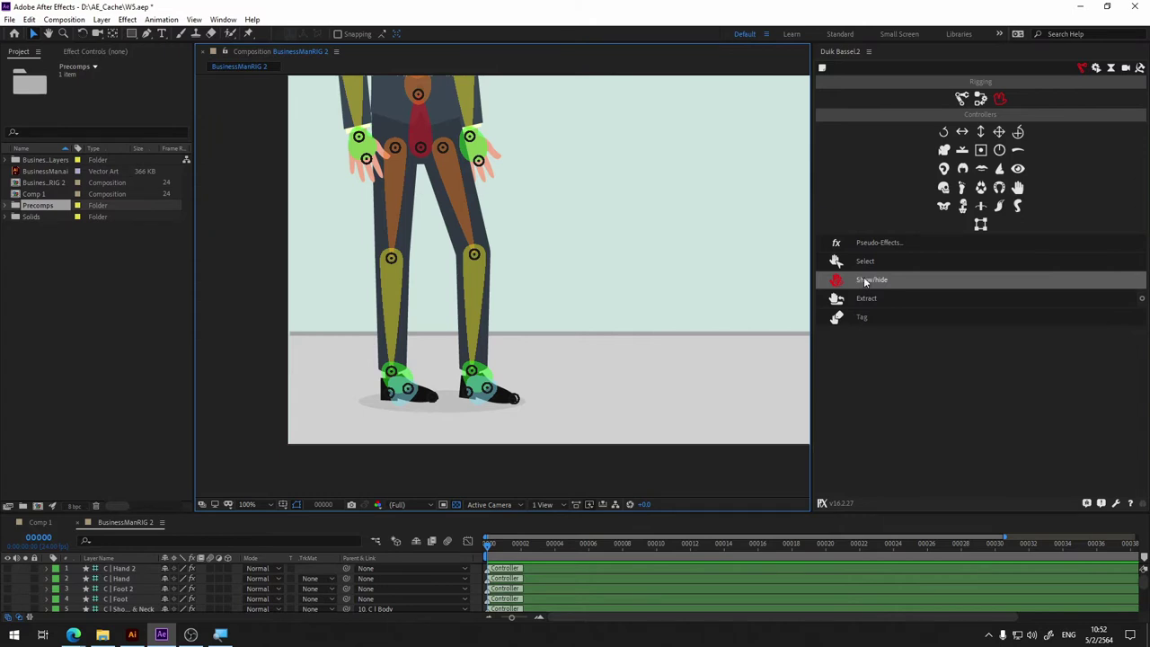
click(866, 282)
click(866, 283)
click(865, 283)
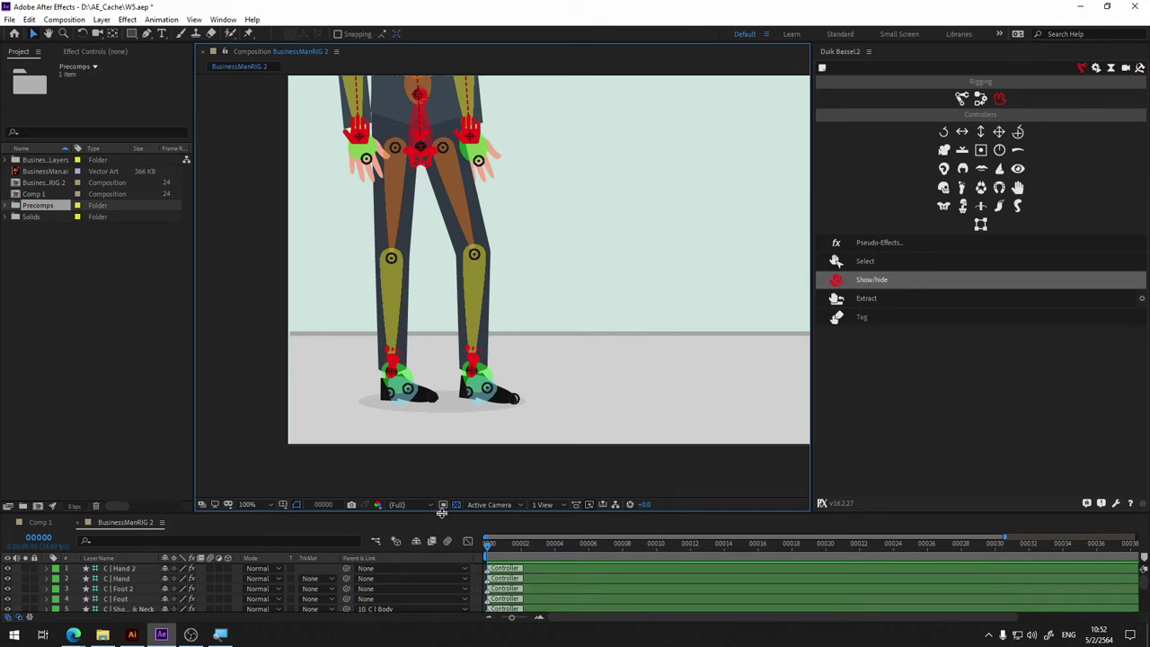
drag(441, 513, 466, 303)
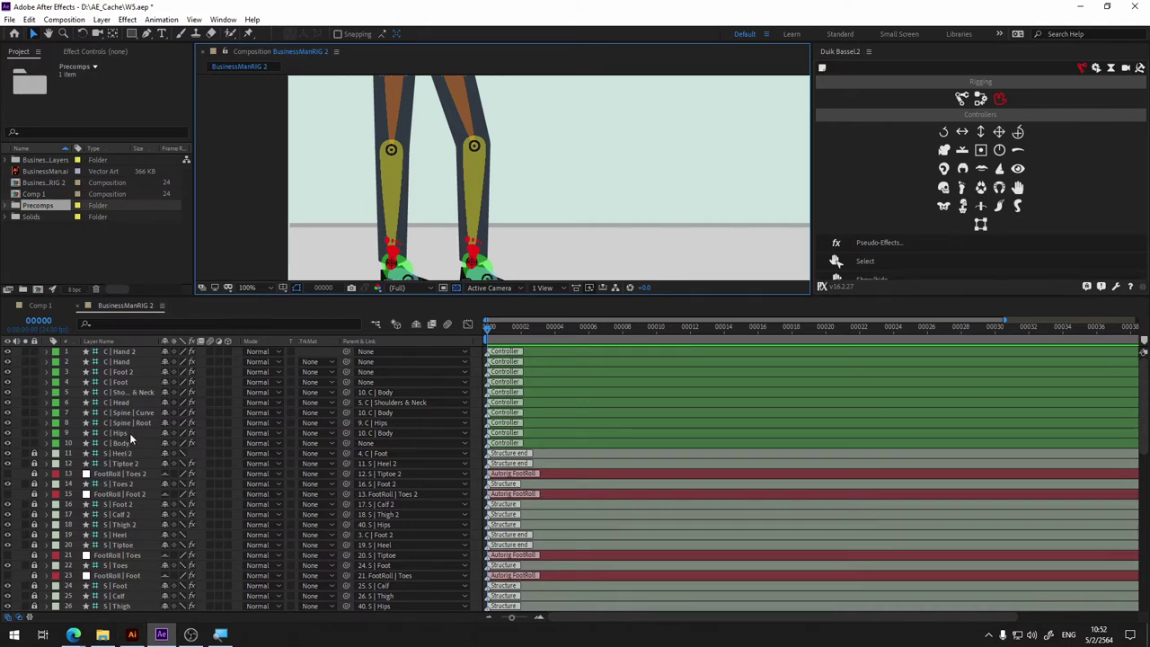
Step: Mark S | Heel 2, Tiptoe 2, Toes 2, Foot 2 and a neighbouring structure layer as shy
scroll(126, 440, down, 3)
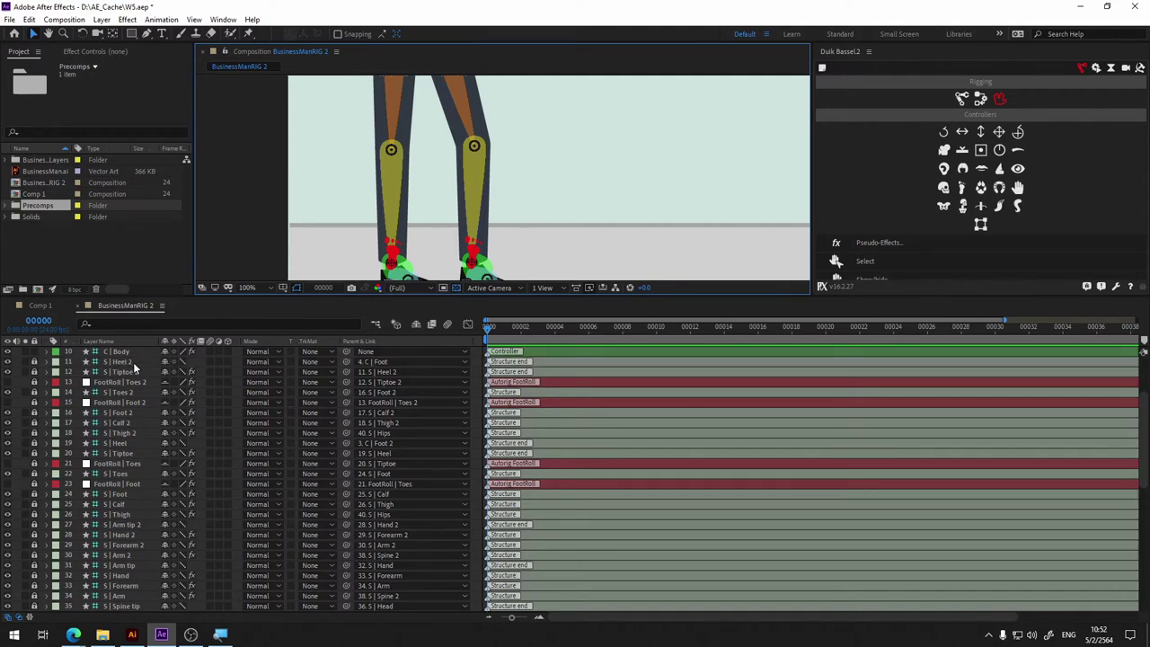
scroll(220, 430, up, 1)
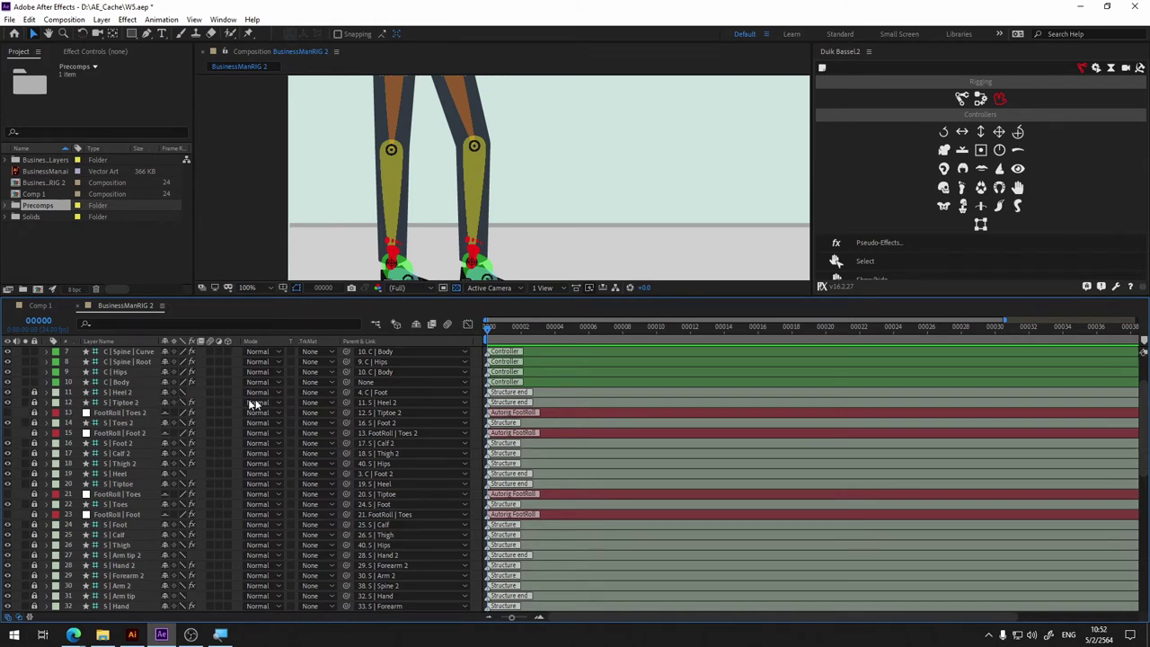
scroll(81, 432, up, 1)
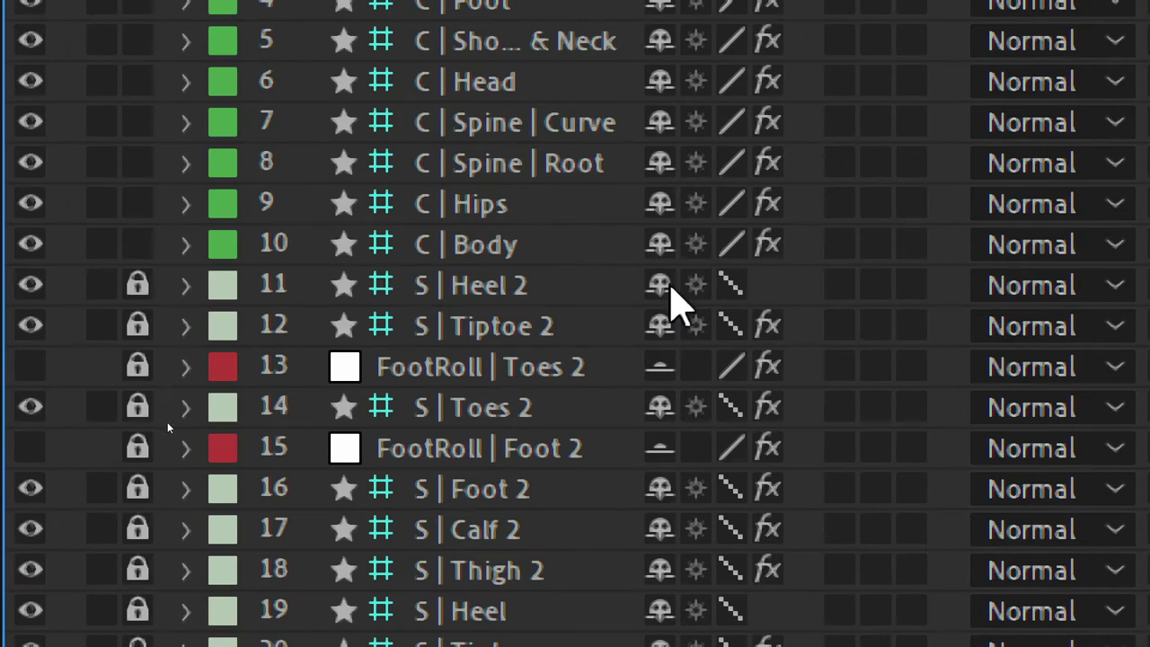
click(665, 285)
click(671, 327)
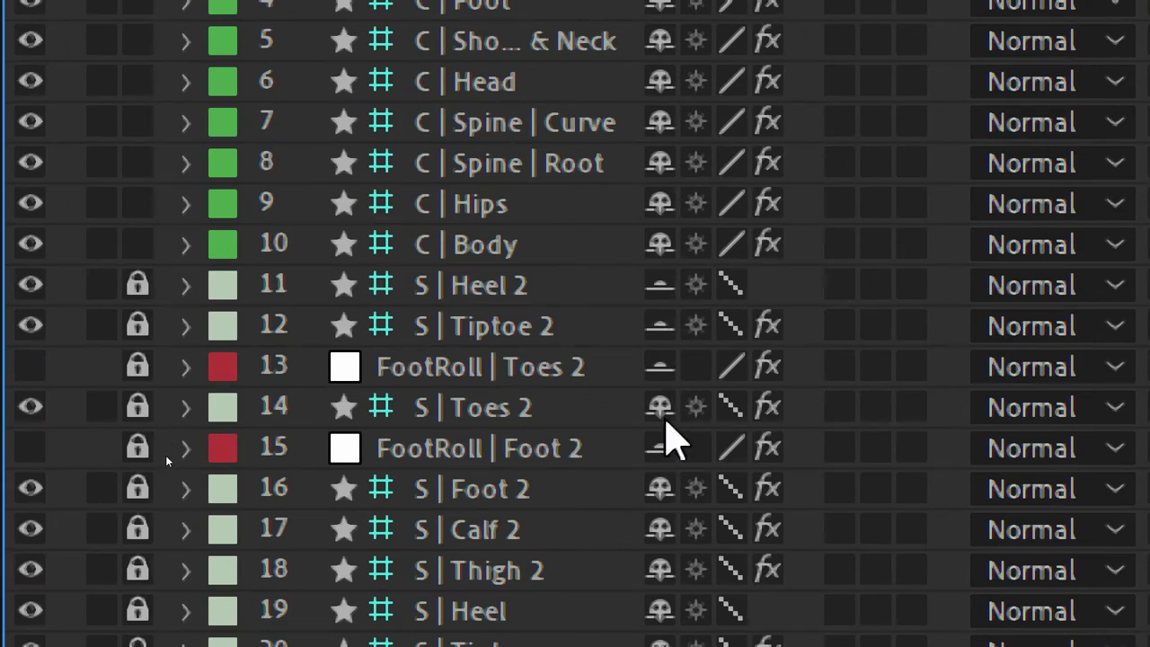
click(667, 409)
click(657, 523)
click(661, 492)
scroll(662, 517, down, 3)
scroll(670, 503, down, 3)
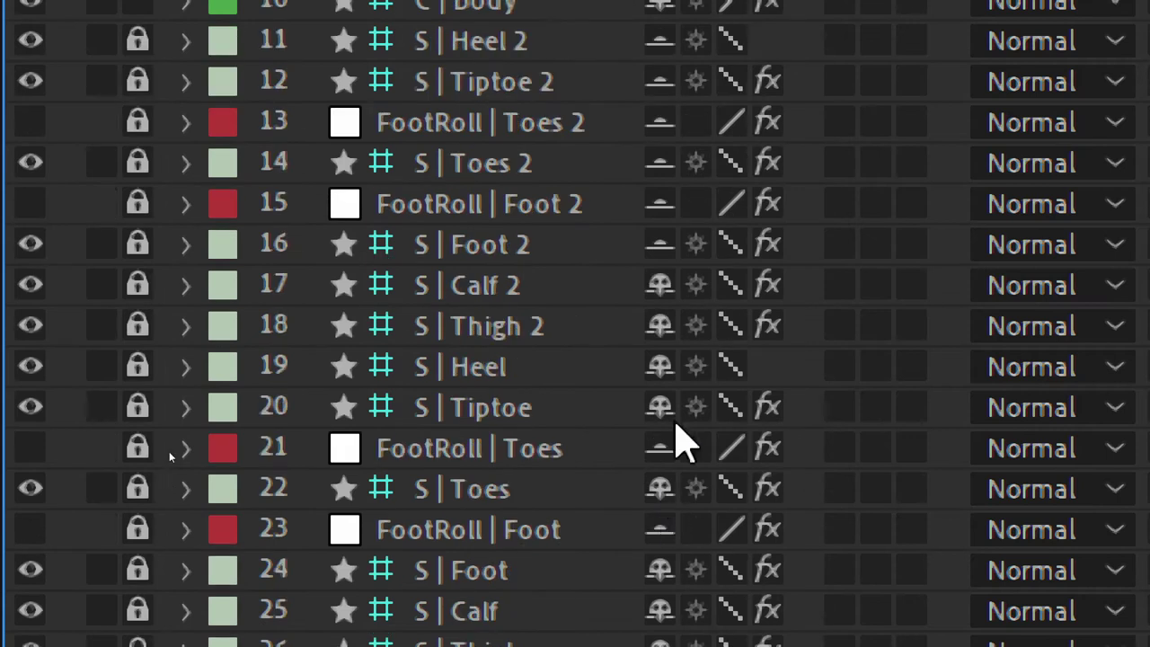
Step: Mark S | Calf 2, Thigh 2, Heel, Tiptoe and Toes, plus another leg layer, as shy
click(663, 286)
click(663, 327)
click(661, 366)
click(661, 409)
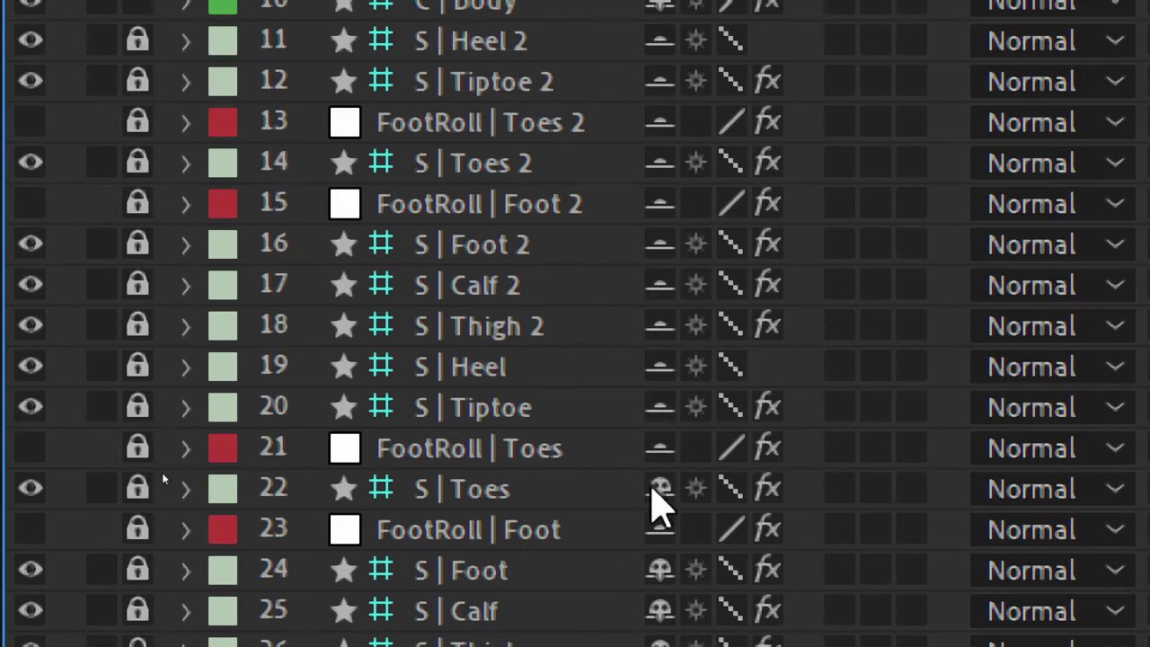
scroll(654, 495, down, 3)
click(655, 527)
scroll(655, 520, down, 3)
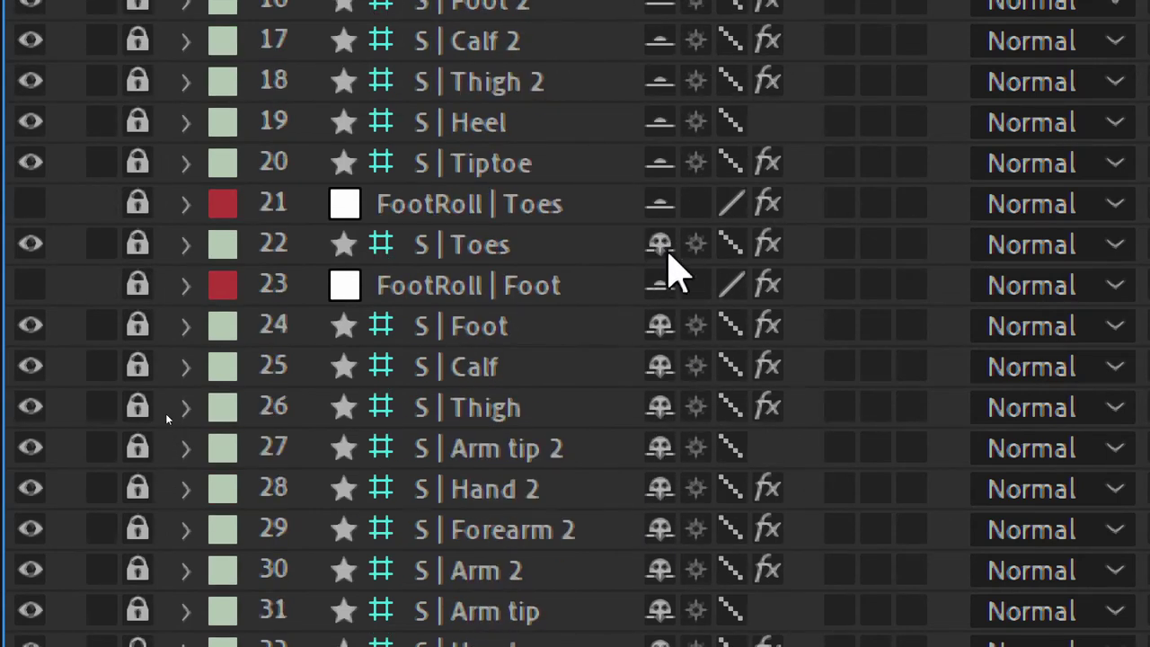
click(661, 246)
Step: Mark layers 24 through 37, the following layers, and the Guide layer as shy
drag(675, 329, 660, 611)
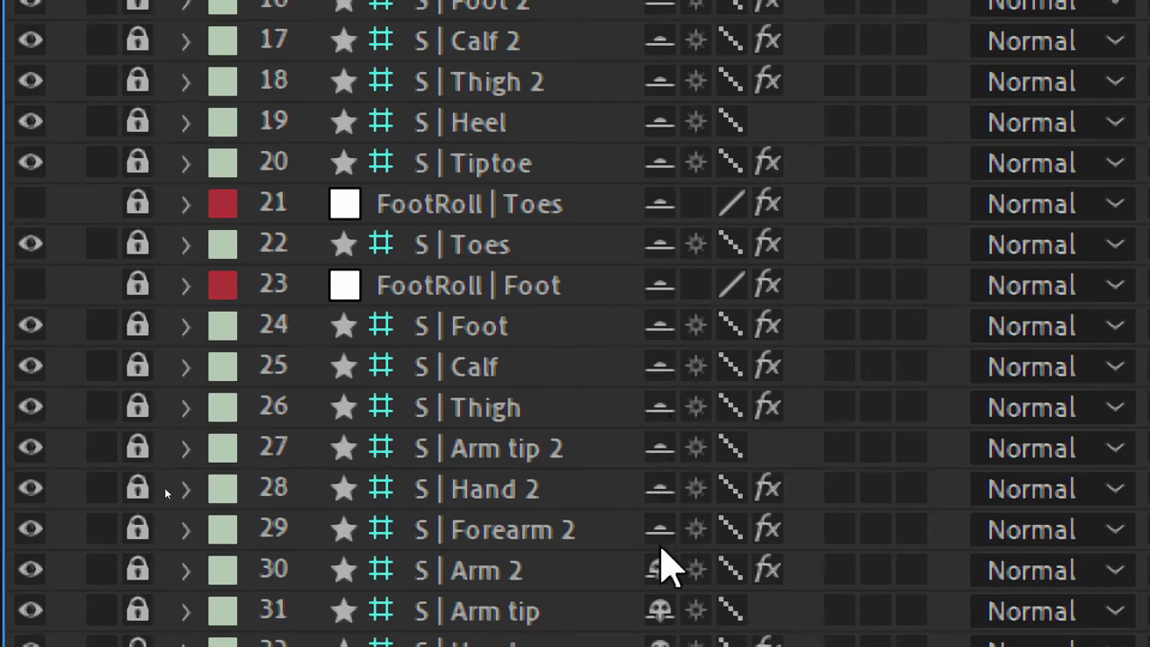
scroll(658, 602, down, 3)
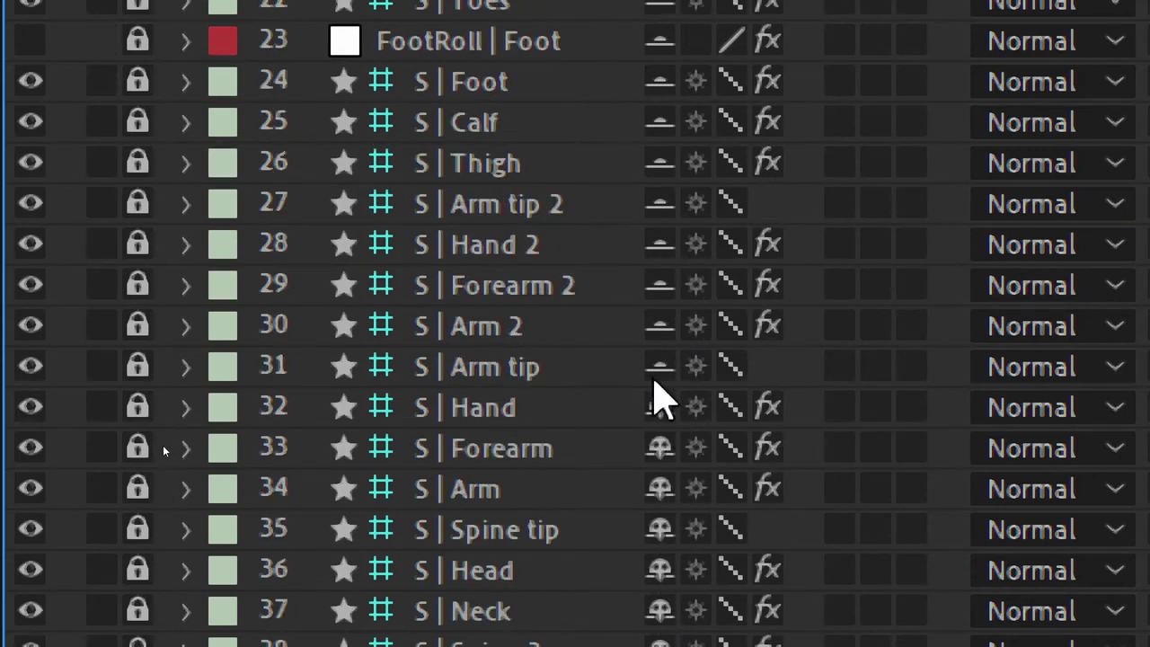
drag(673, 395, 668, 550)
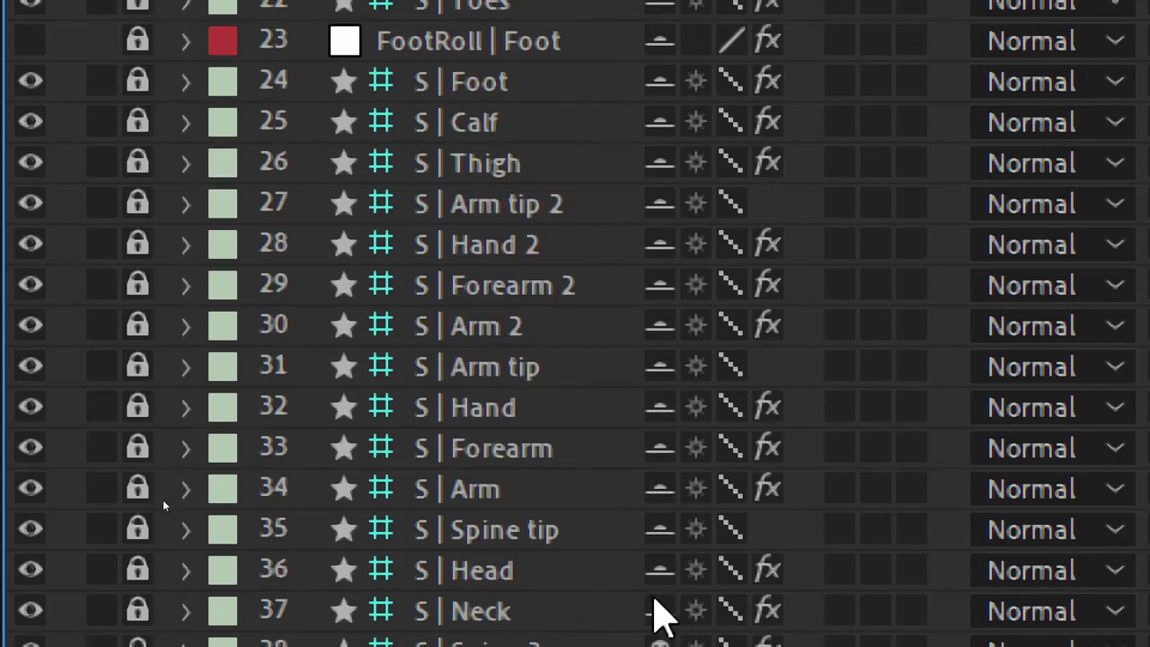
scroll(676, 567, down, 3)
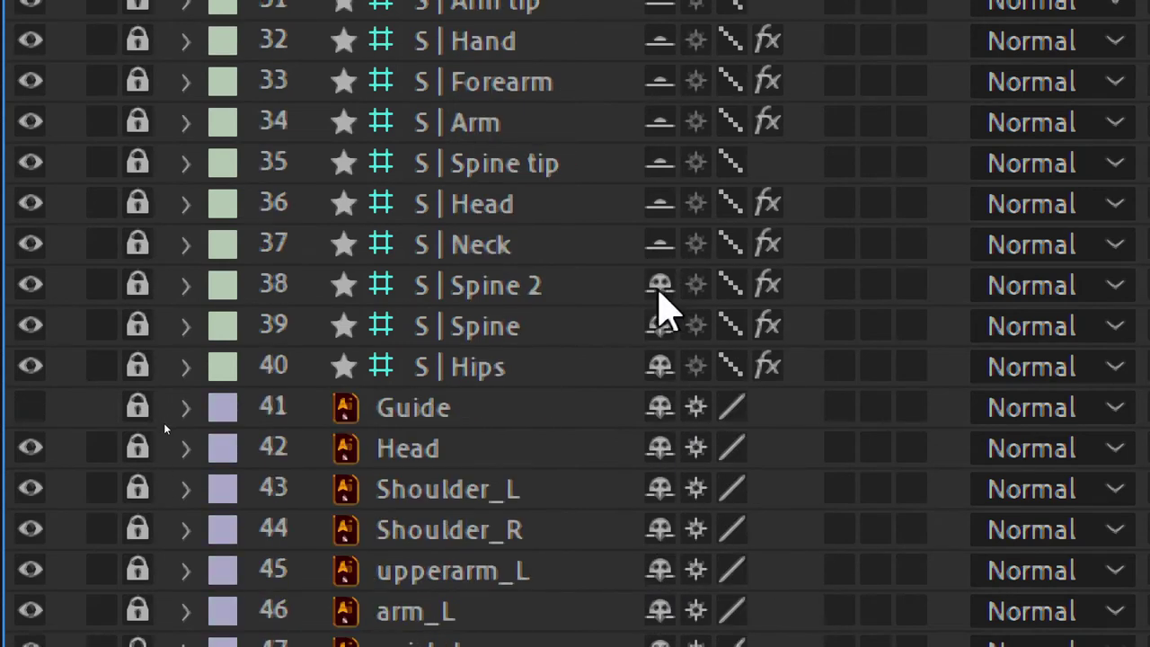
drag(661, 285, 670, 369)
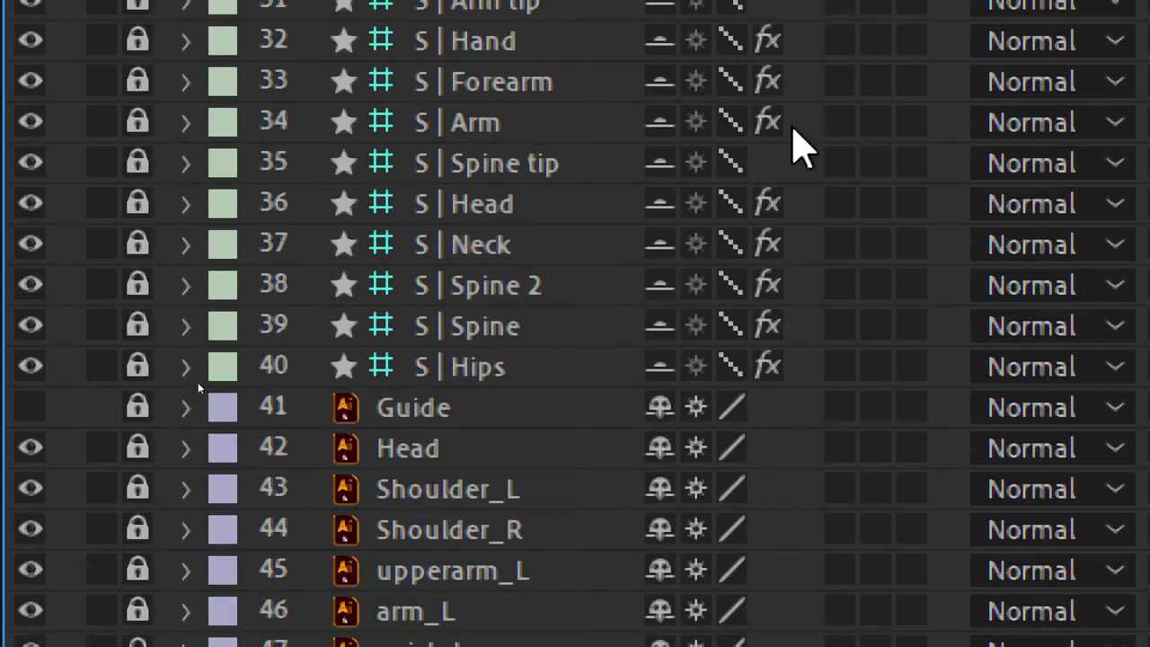
scroll(803, 149, down, 3)
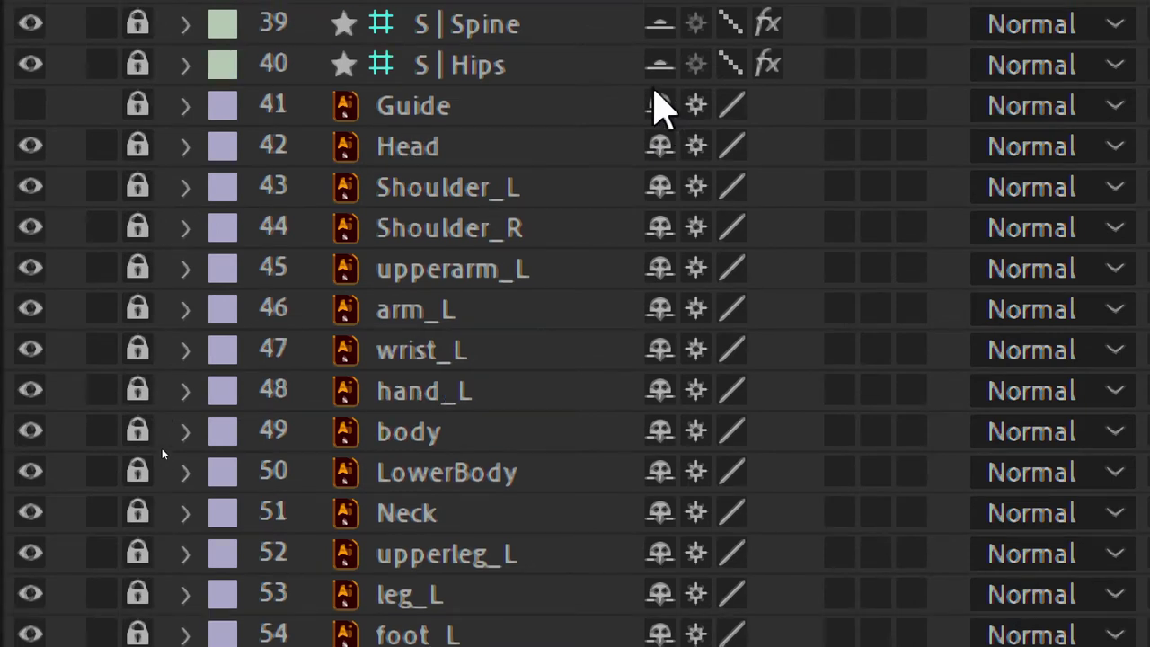
click(655, 97)
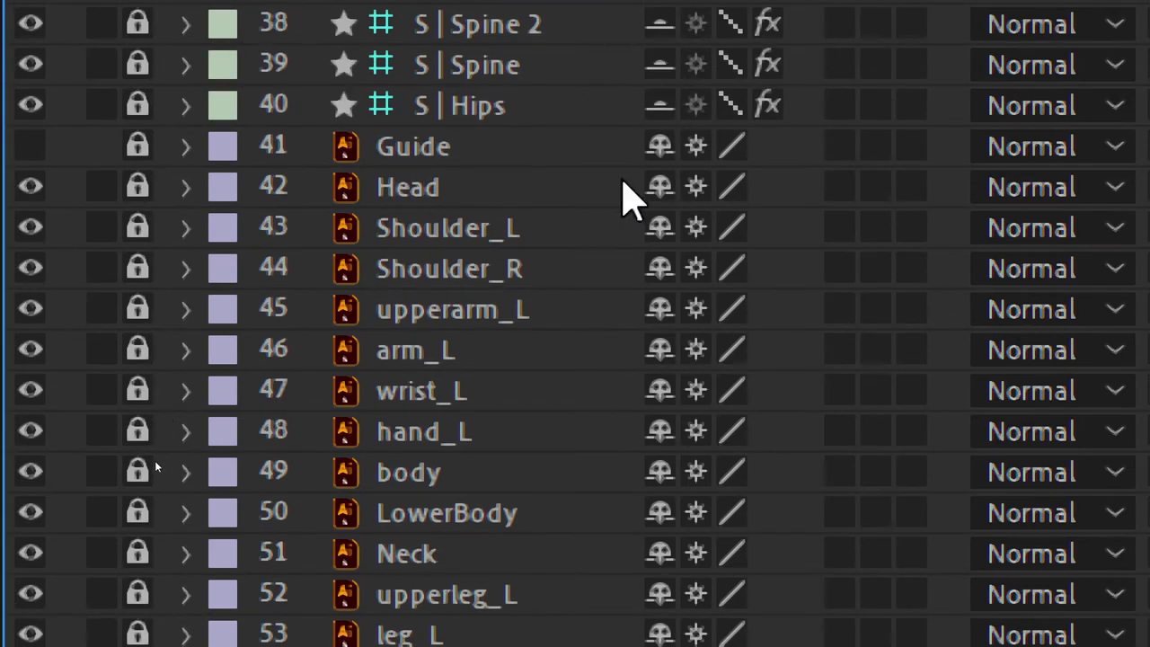
Step: Mark Shoulder_L through wrist_L, LowerBody, Neck, upperleg_L and leg_L as shy, keeping Guide shy
click(658, 144)
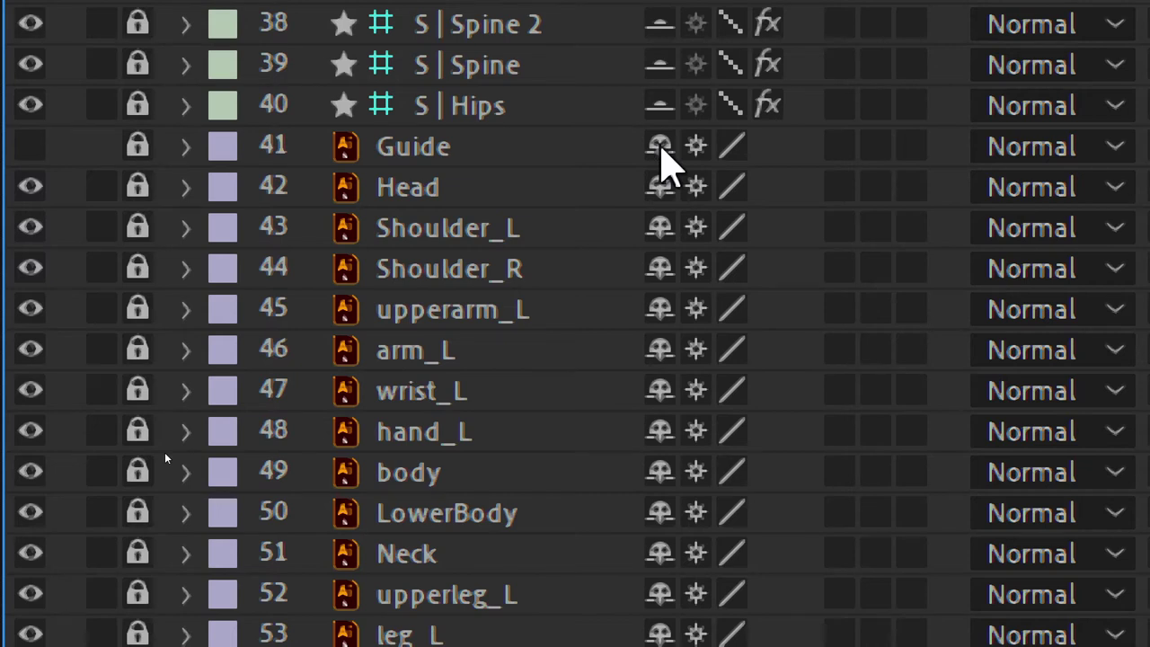
click(660, 146)
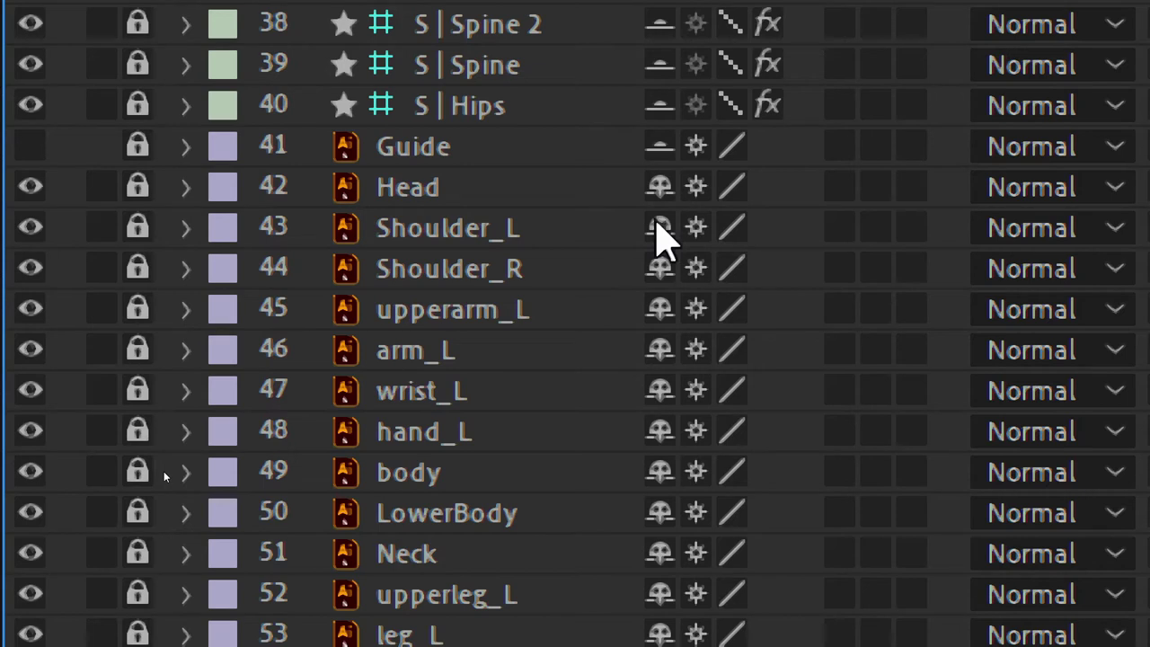
drag(661, 230, 667, 396)
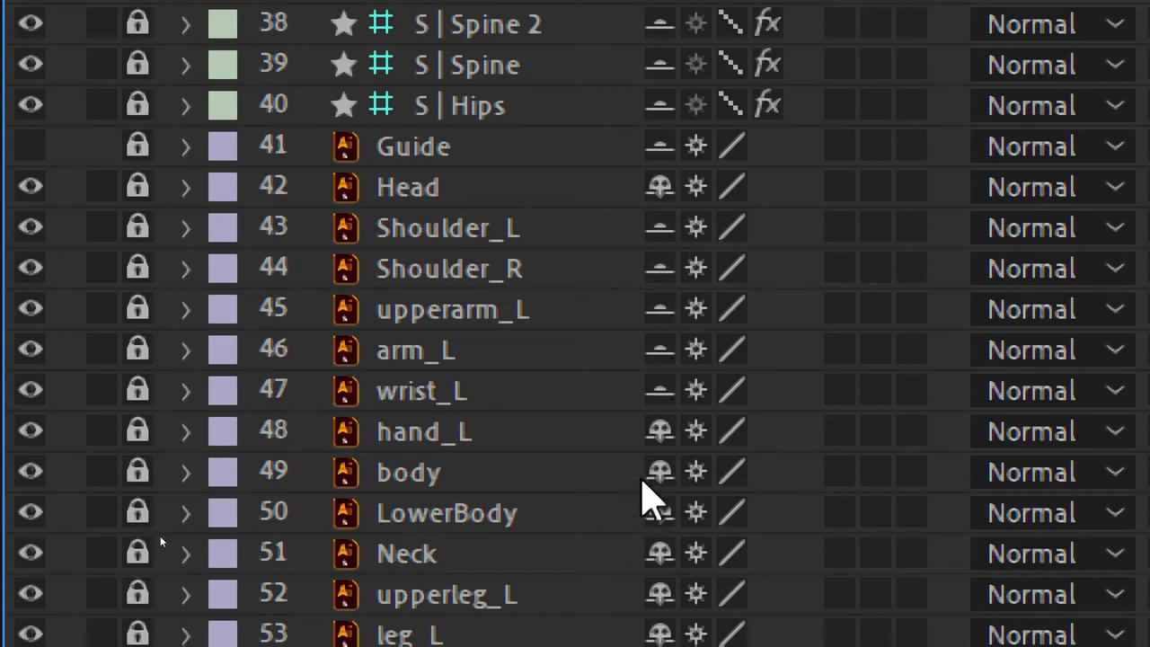
scroll(662, 483, down, 3)
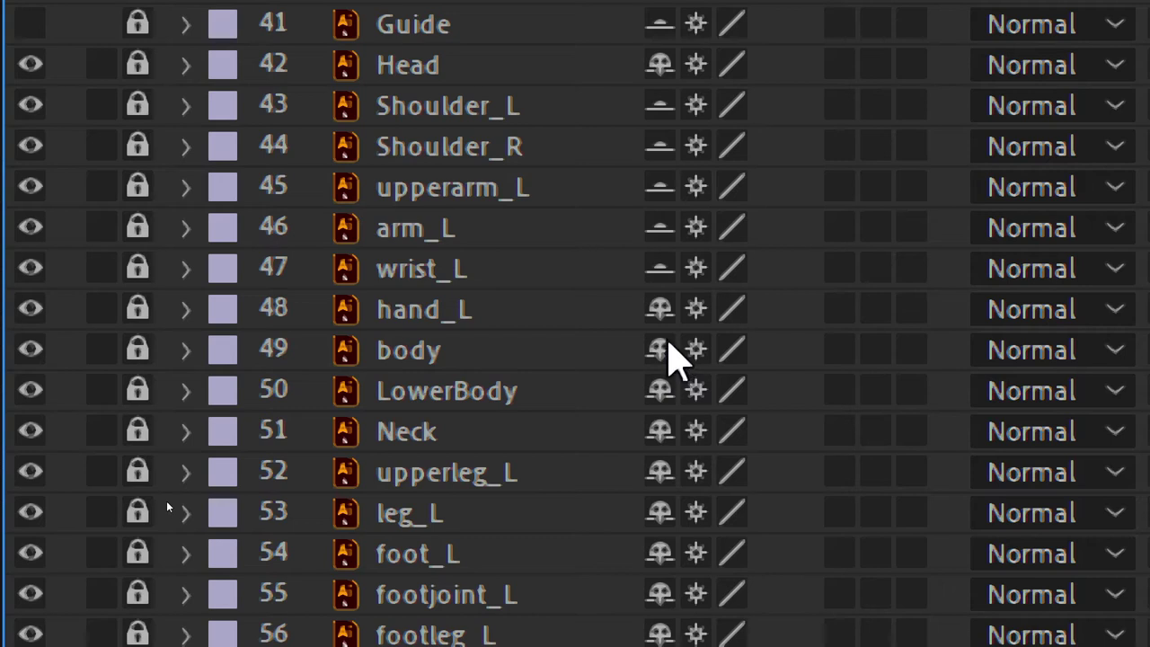
click(661, 390)
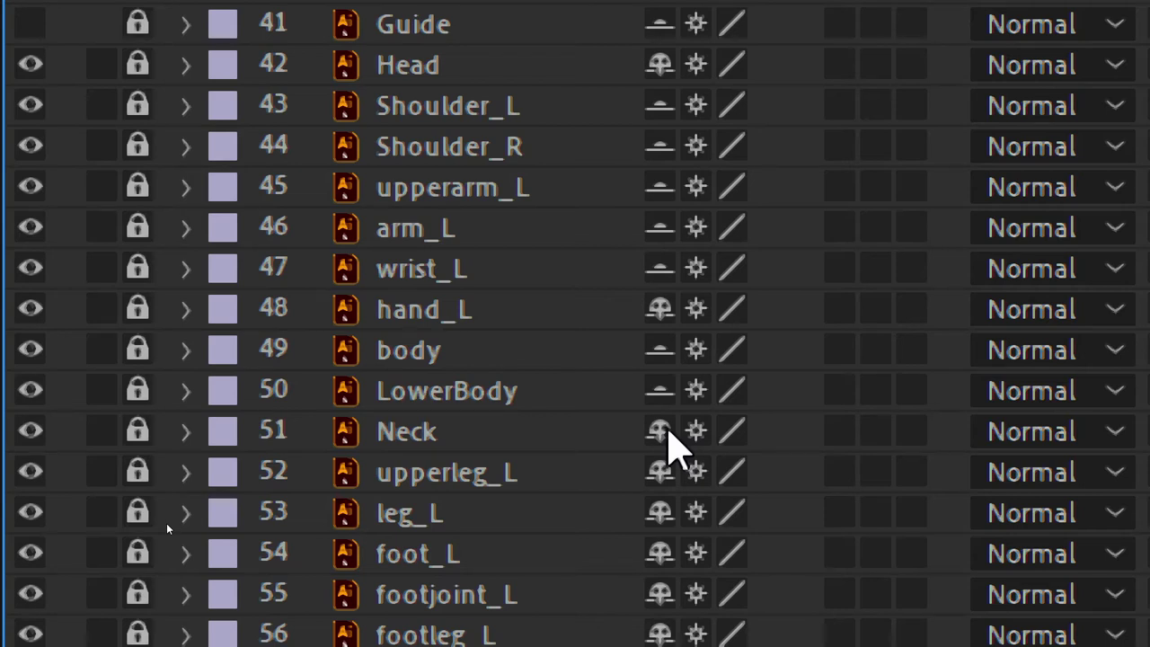
drag(666, 432, 667, 515)
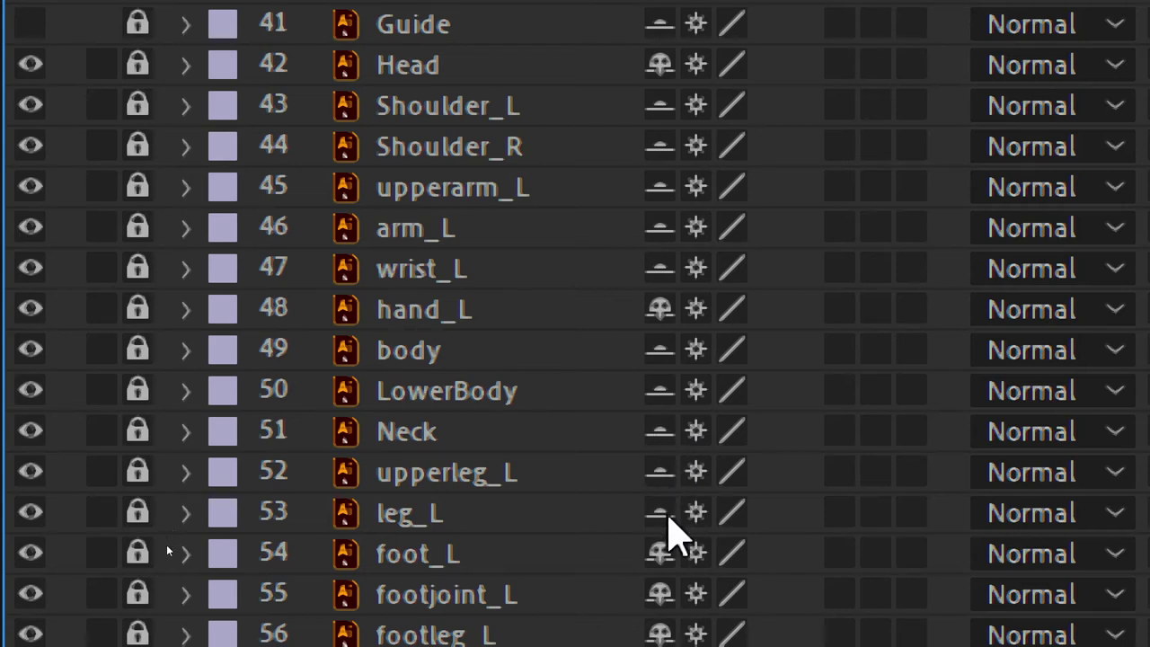
scroll(669, 629, down, 1)
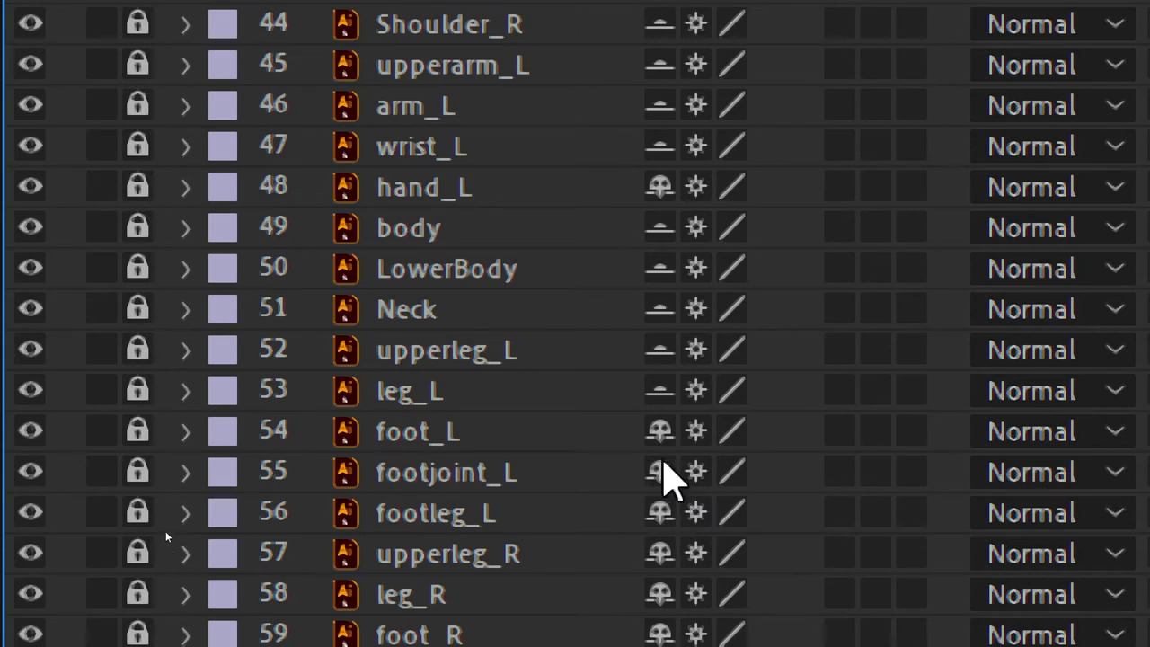
Step: Mark footleg_L, upperleg_R, leg_R, footjoint_R, footleg_R, hip, arm_R, wrist_R, Shadow and Layer 30 shy
click(661, 513)
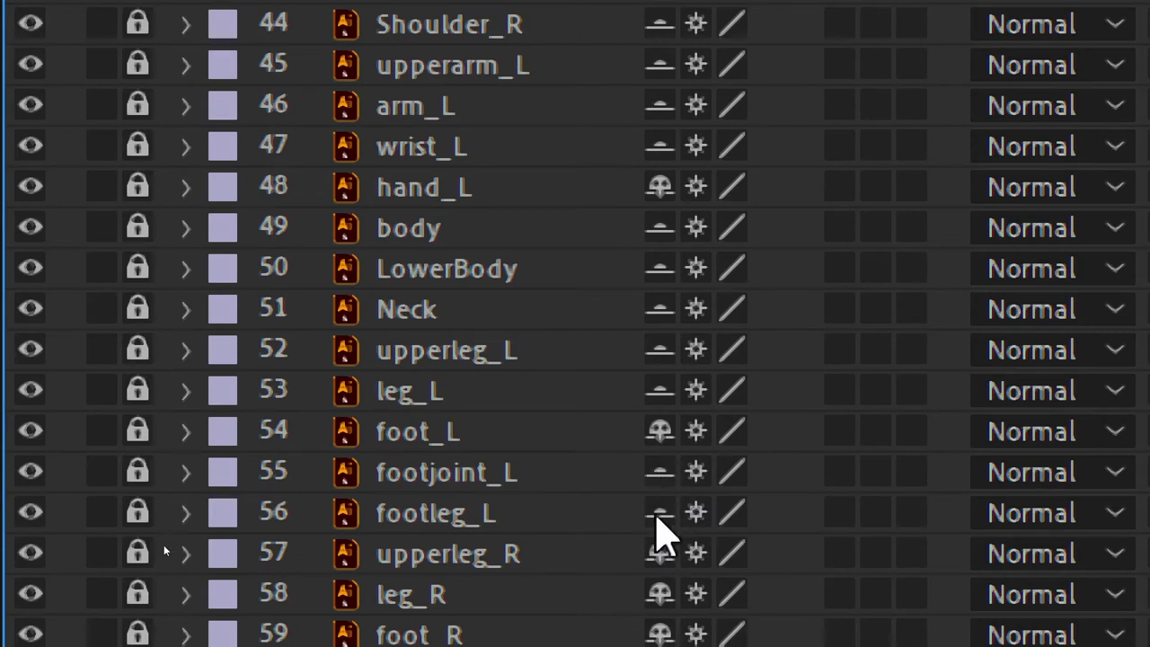
click(660, 551)
scroll(668, 585, down, 3)
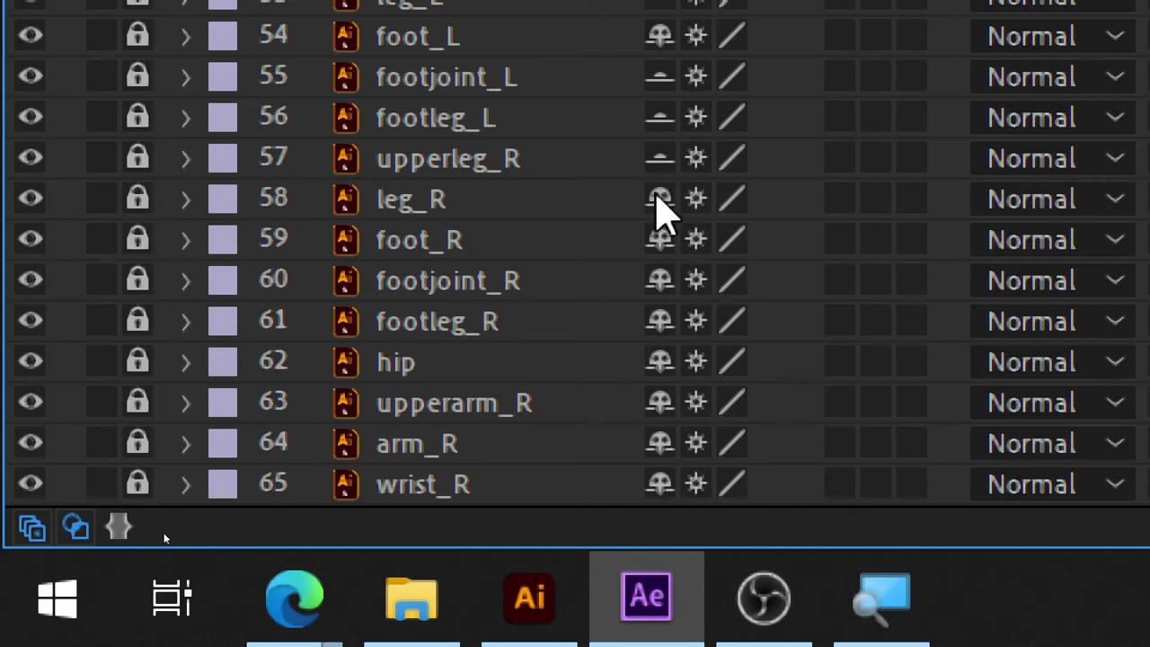
click(660, 199)
click(660, 280)
click(660, 321)
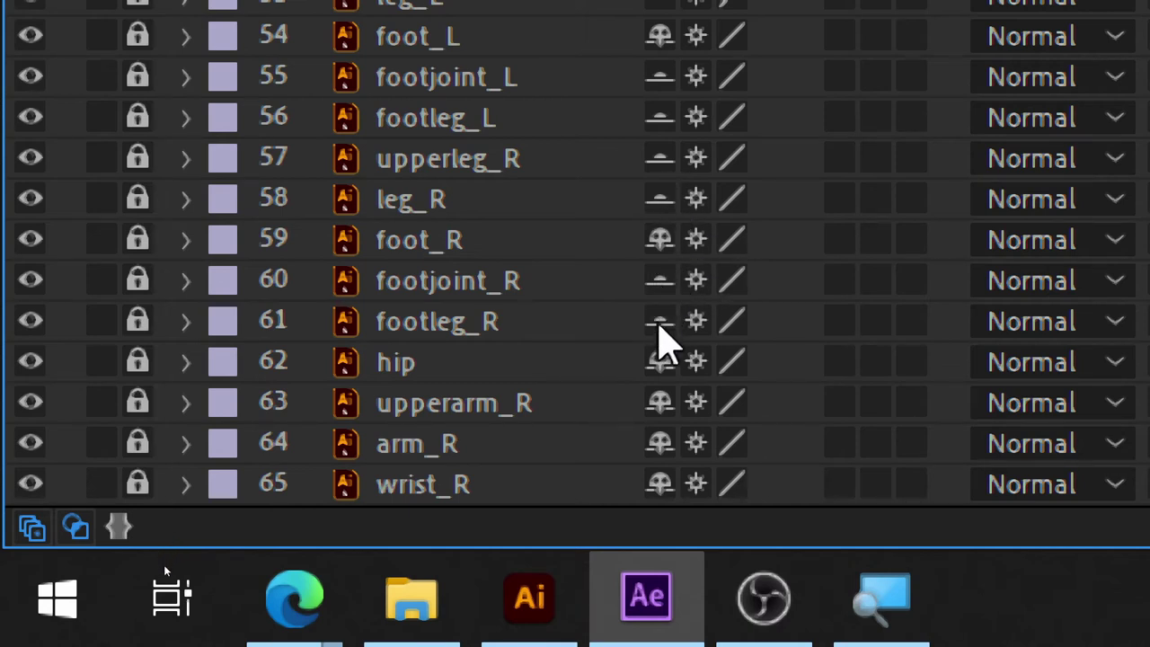
click(660, 362)
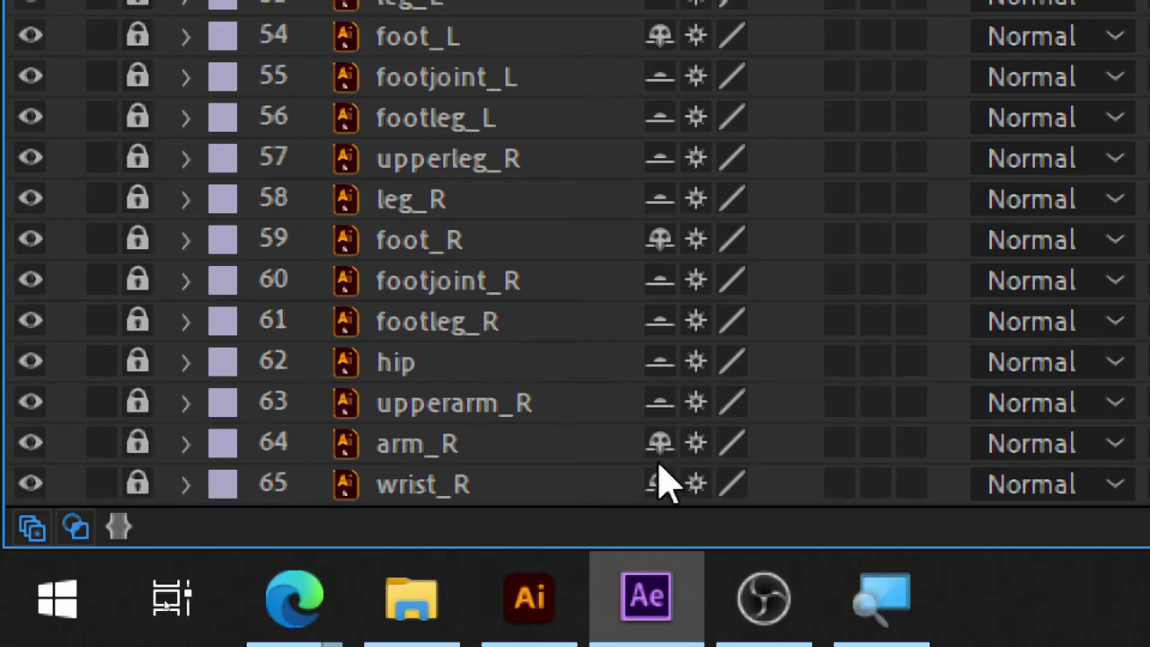
click(660, 443)
scroll(710, 409, down, 3)
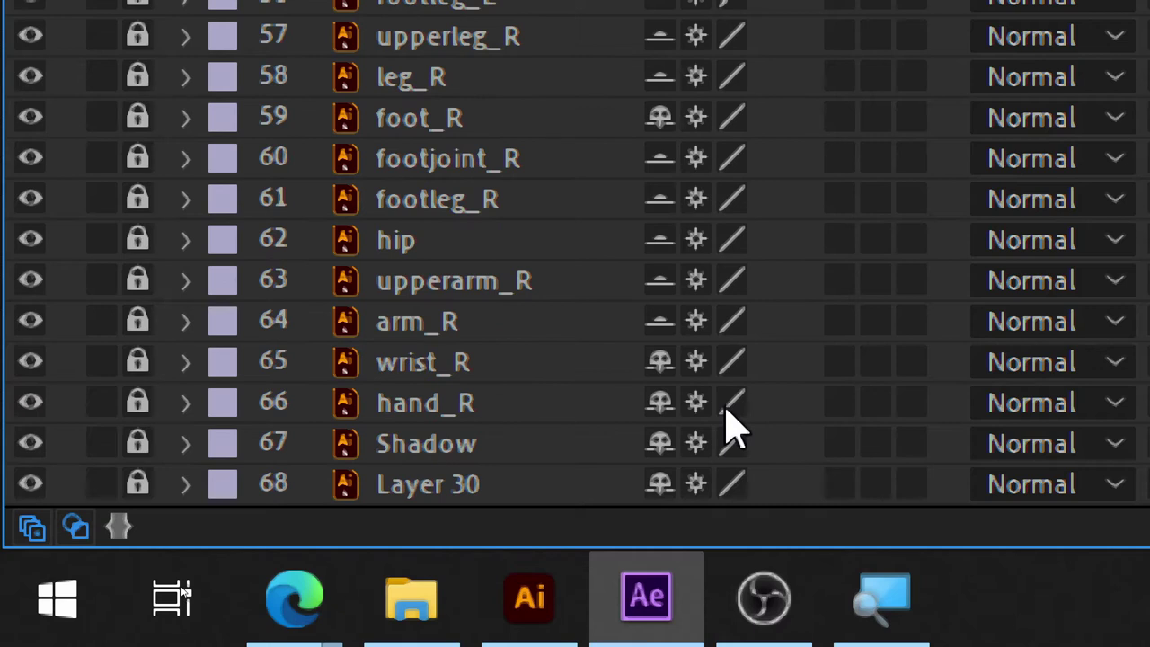
click(659, 361)
drag(662, 449, 666, 490)
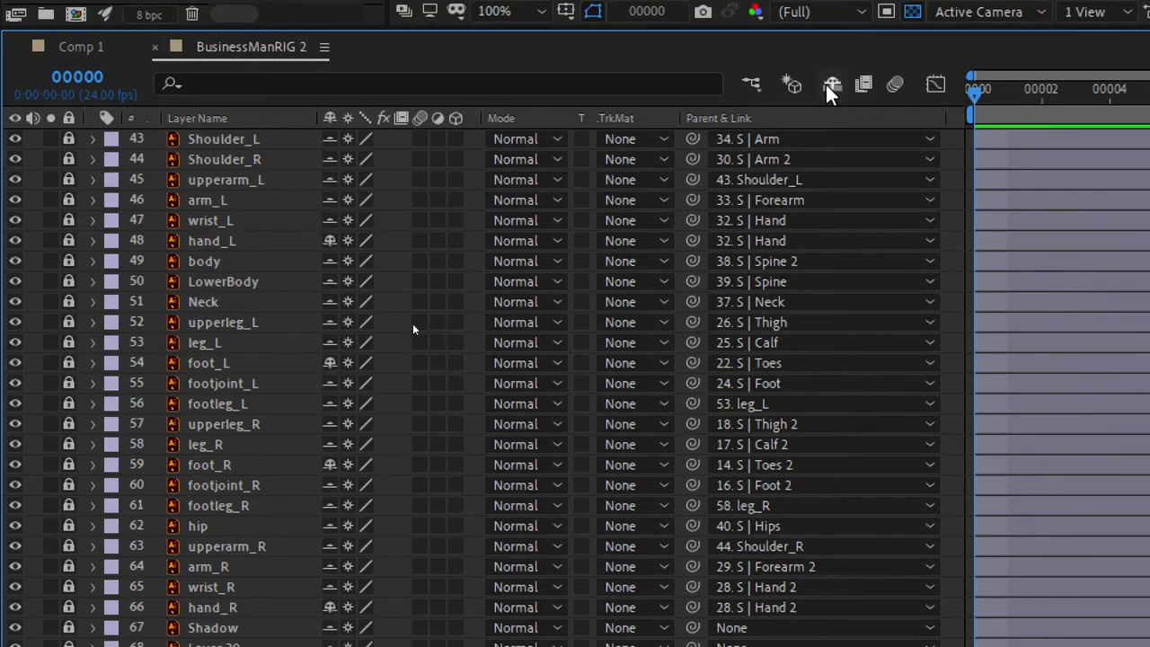
Step: Enable Hide Shy Layers so only the controllers, Head, hand and foot layers remain listed
click(832, 71)
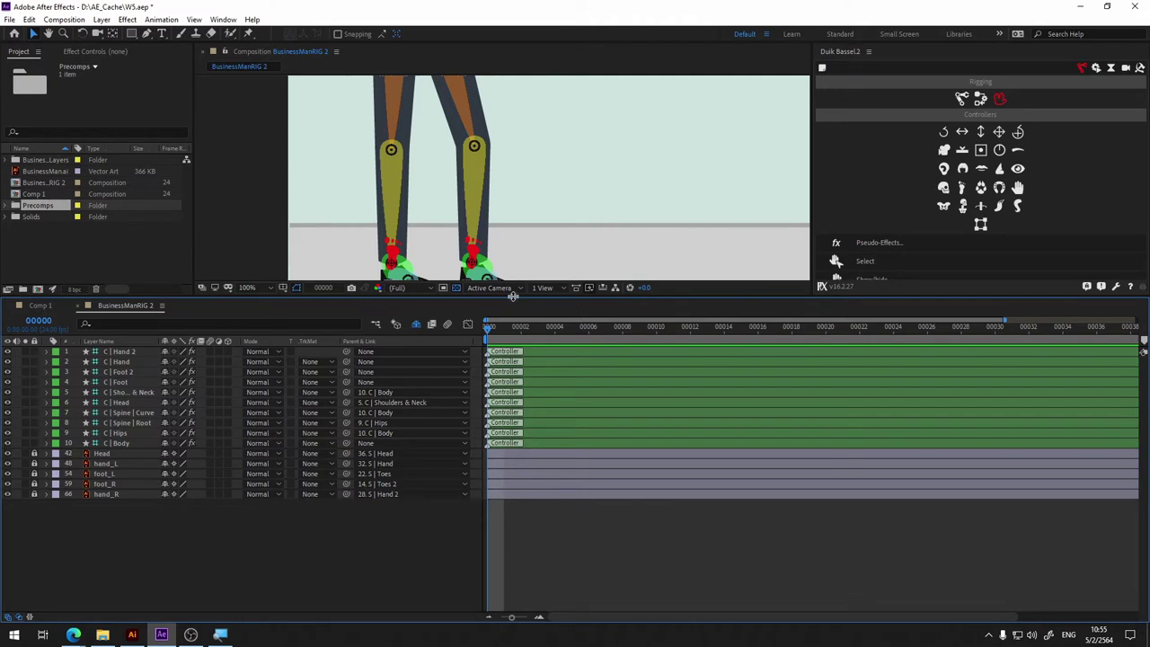
Step: Reveal shy layers, switch off the leg and arm S | structure layers, then conceal shy layers again
drag(512, 297, 496, 375)
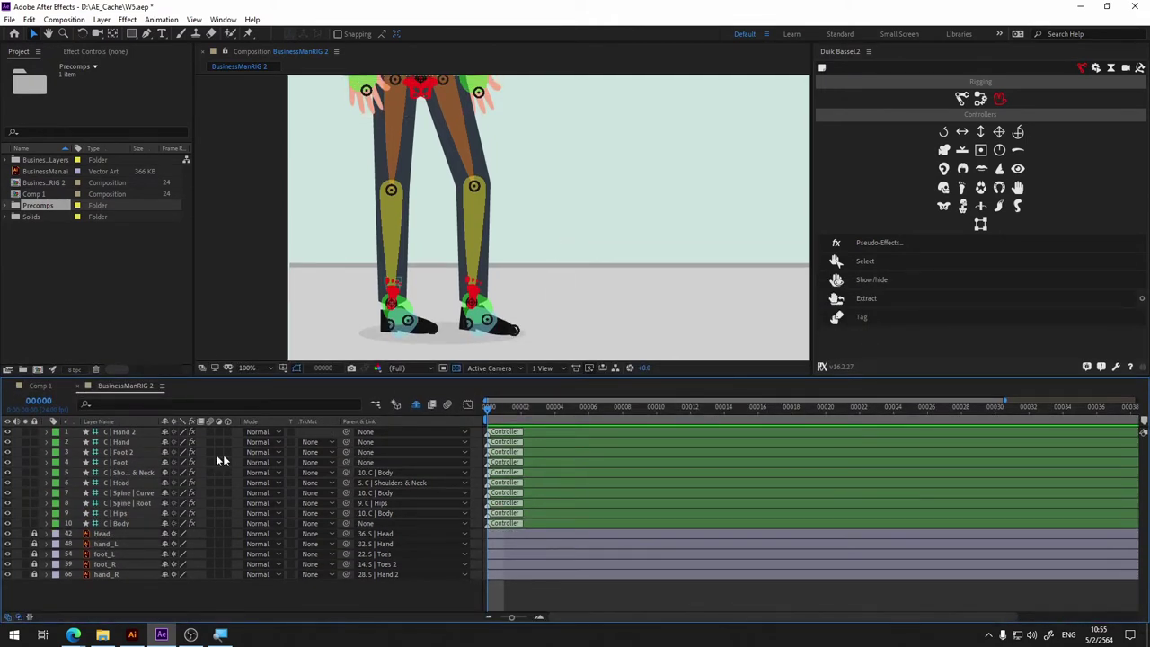
click(416, 406)
scroll(155, 510, down, 2)
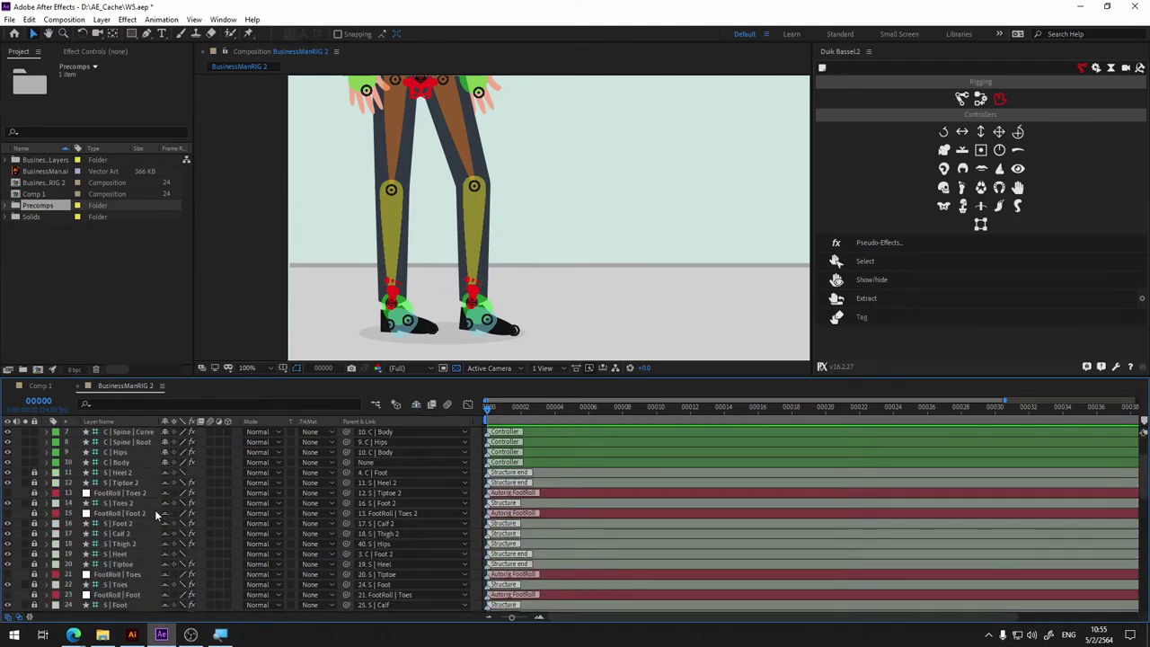
scroll(153, 512, down, 2)
scroll(137, 496, up, 1)
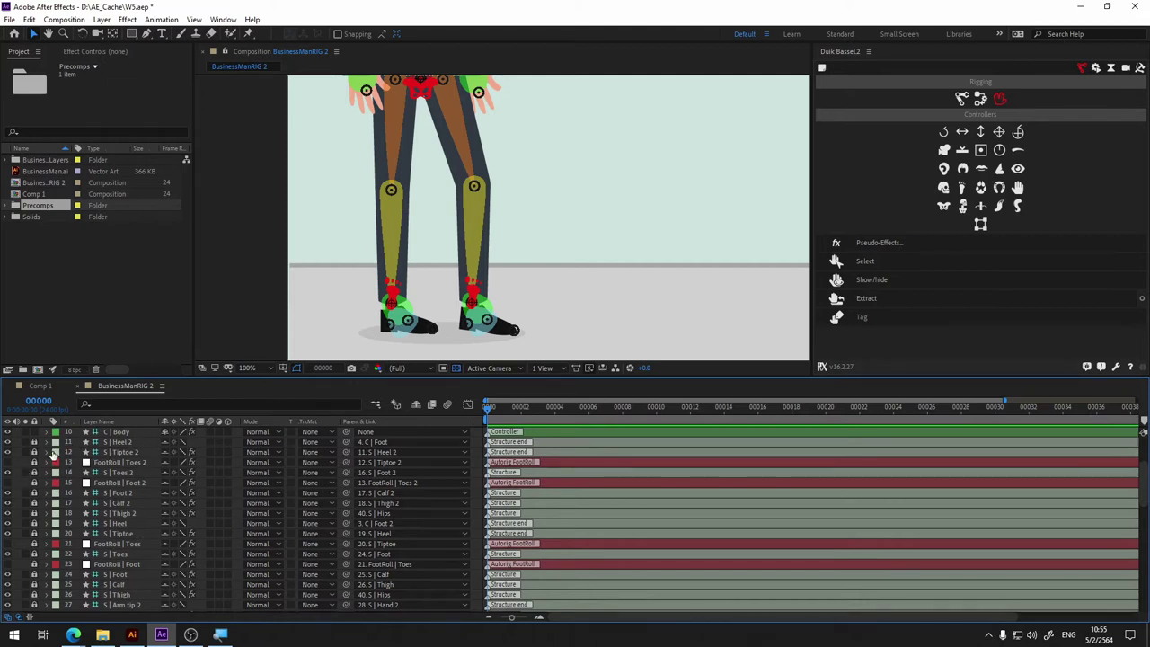
click(7, 472)
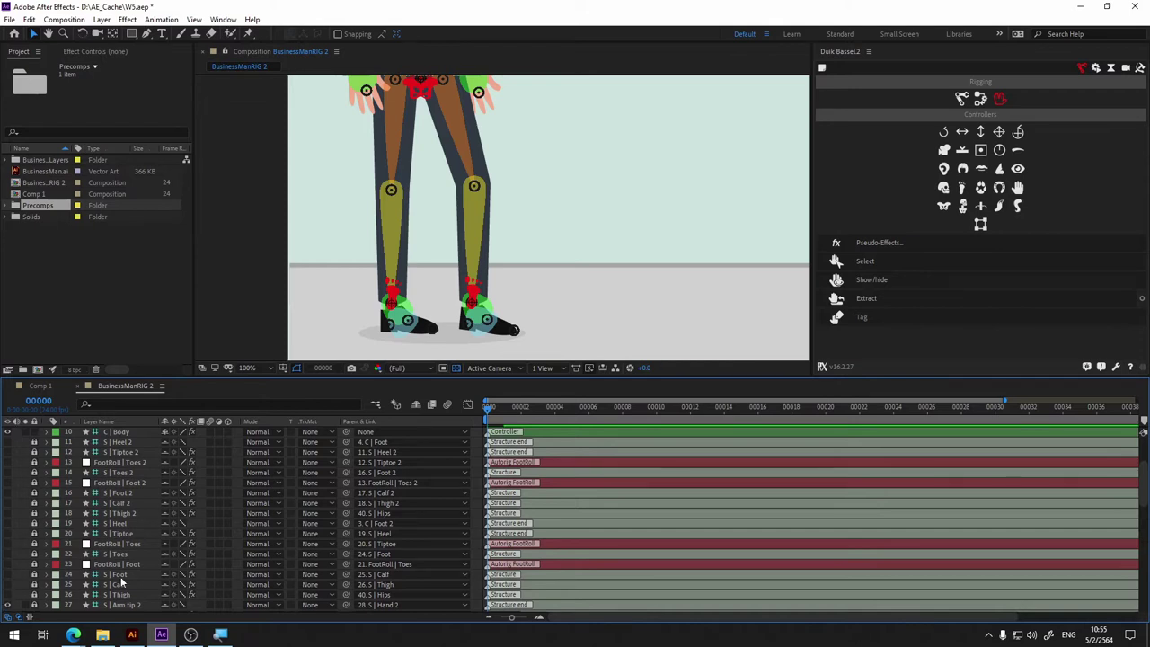
scroll(112, 582, down, 1)
scroll(103, 576, down, 2)
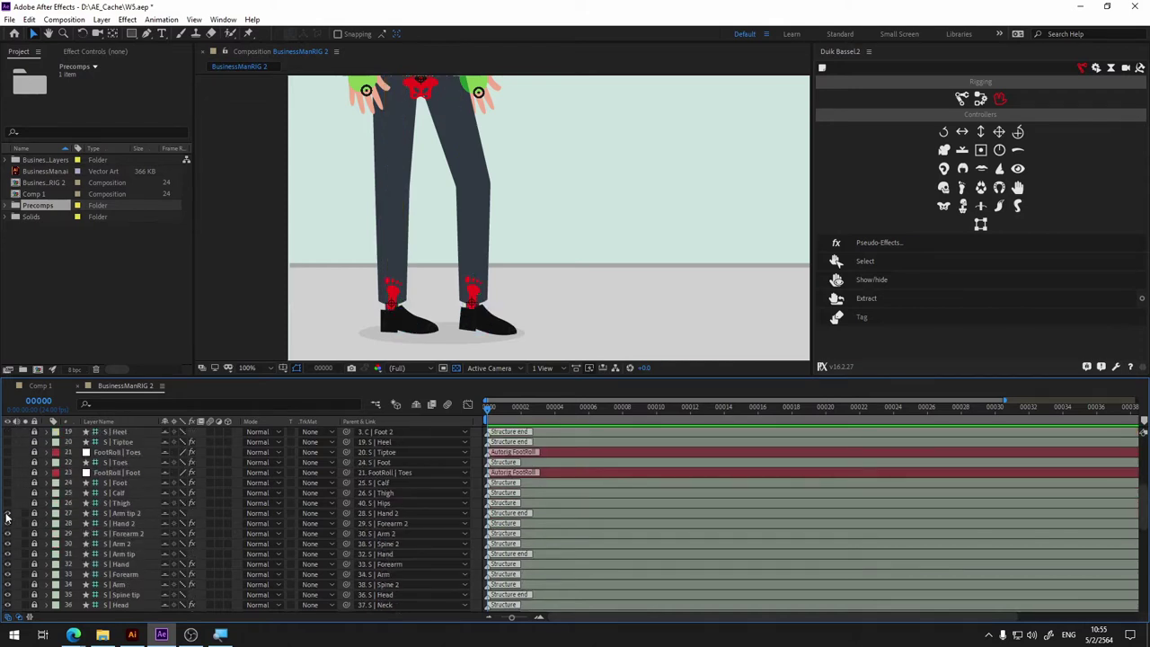
click(7, 605)
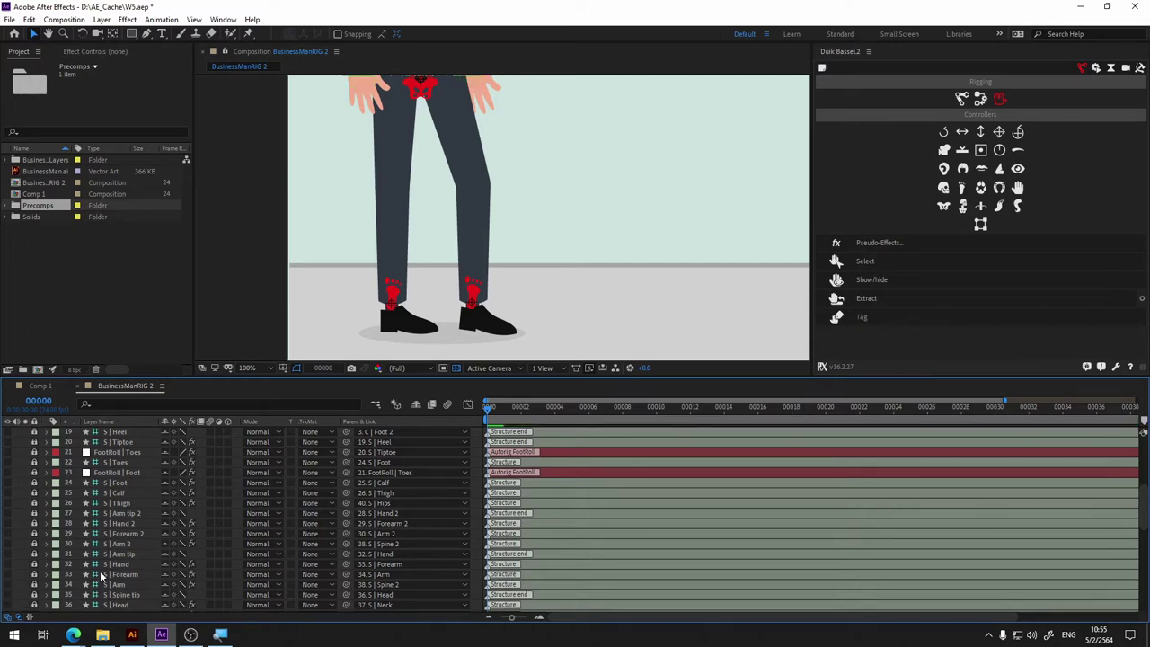
scroll(102, 578, down, 2)
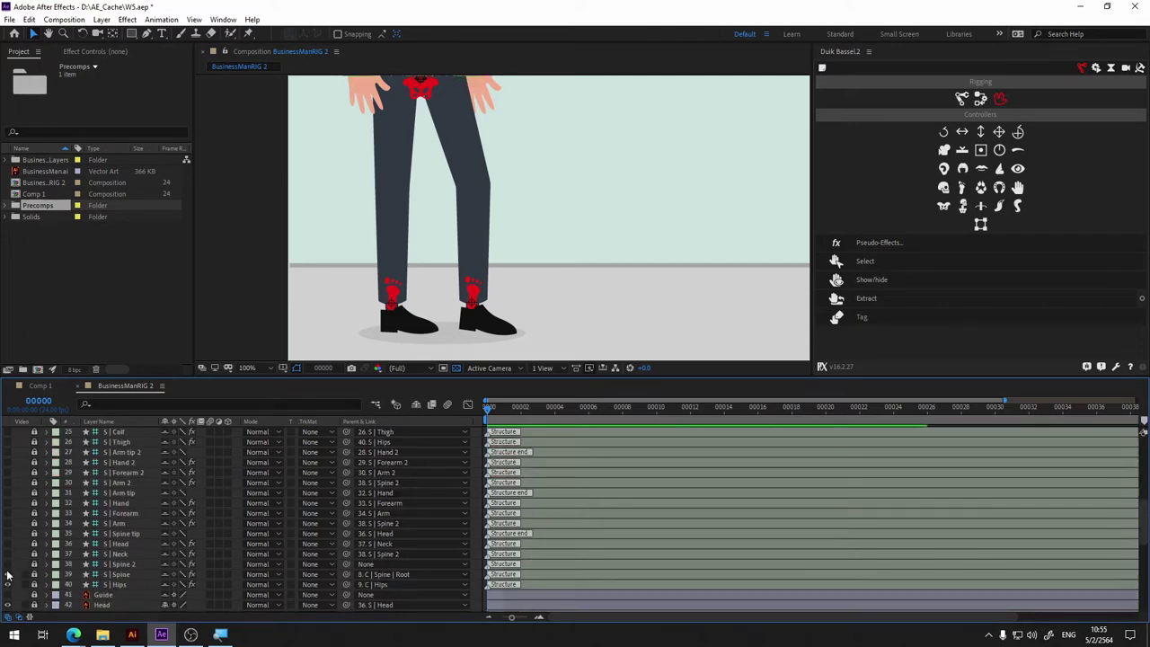
click(416, 406)
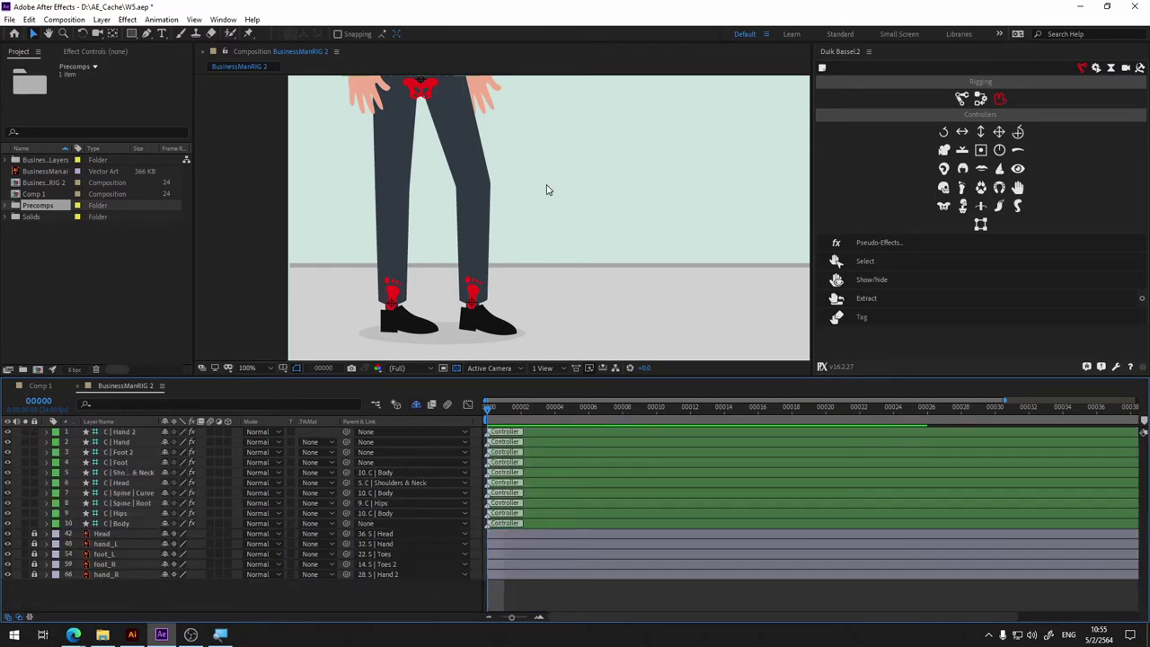
Step: Frame the whole business man in the viewer, enlarge the preview area and collapse C | Hand 2's properties
scroll(546, 190, up, 2)
scroll(541, 189, down, 3)
drag(526, 128, 565, 197)
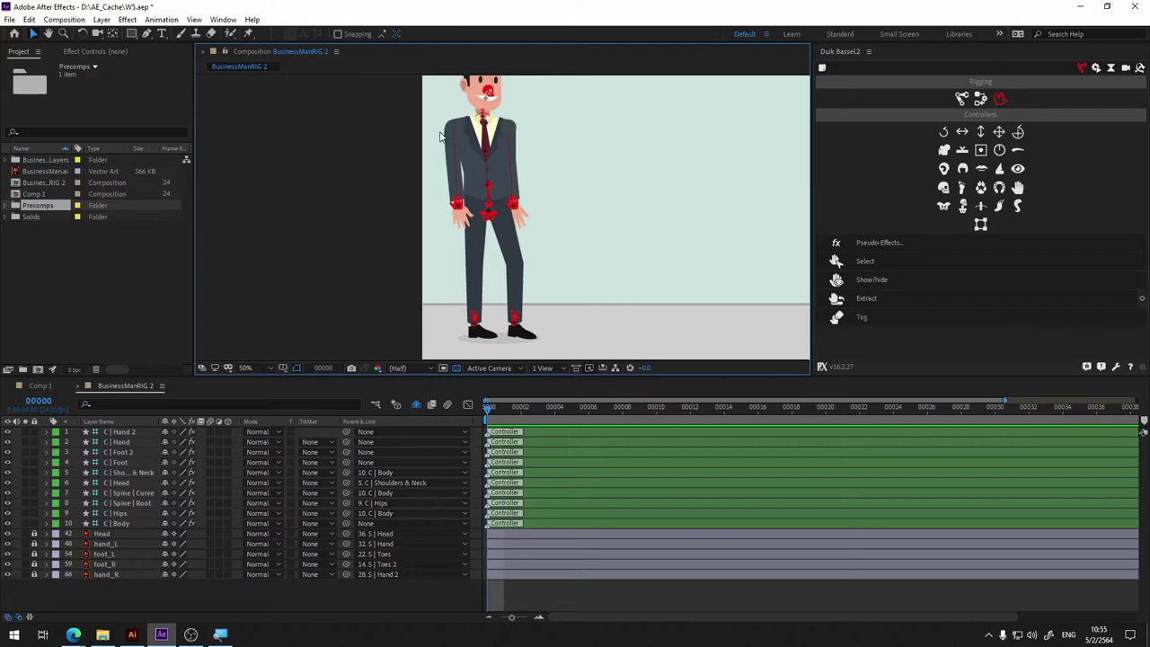
mouse_move(582, 137)
mouse_down()
mouse_move(595, 189)
mouse_move(570, 176)
mouse_up()
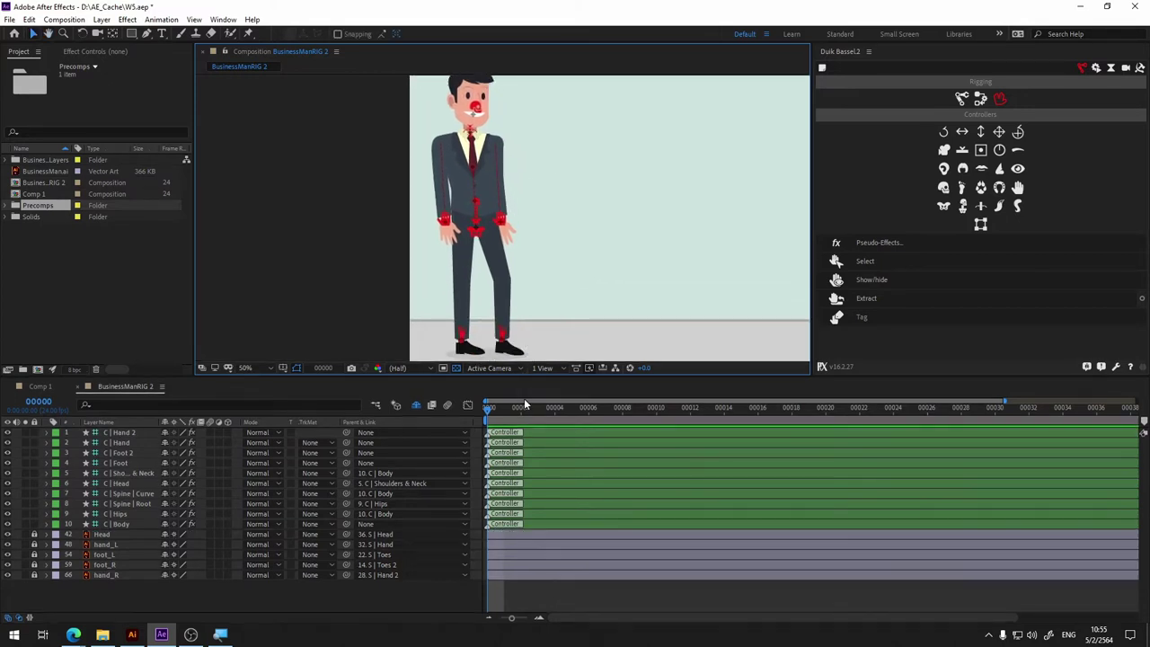
drag(524, 378, 525, 404)
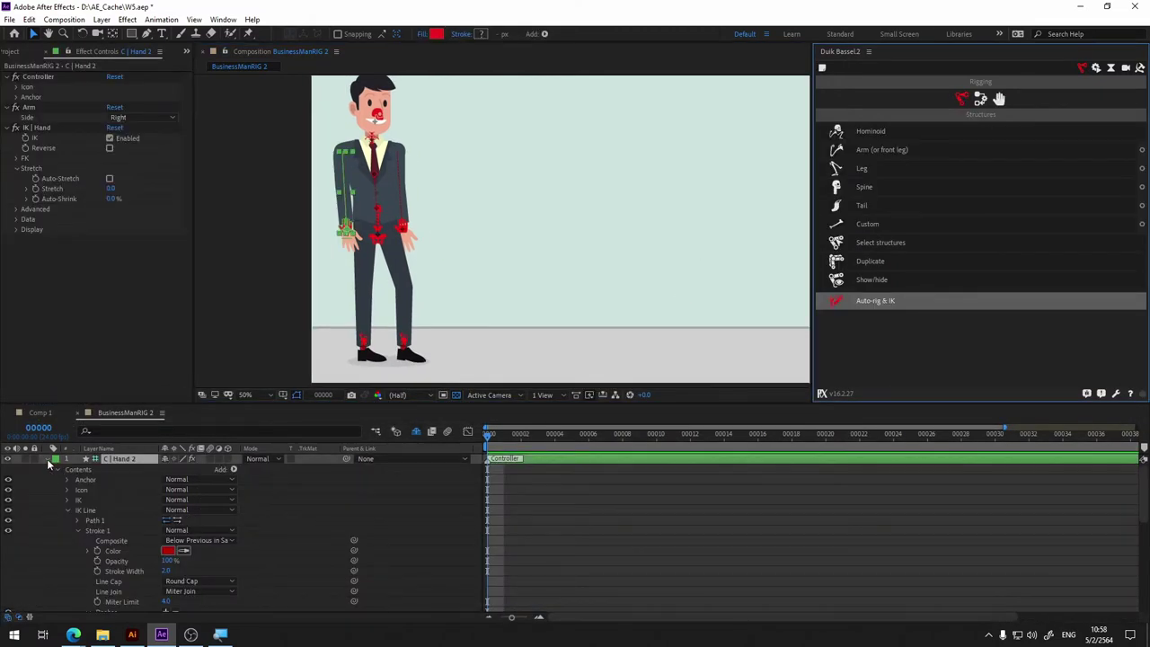
click(47, 459)
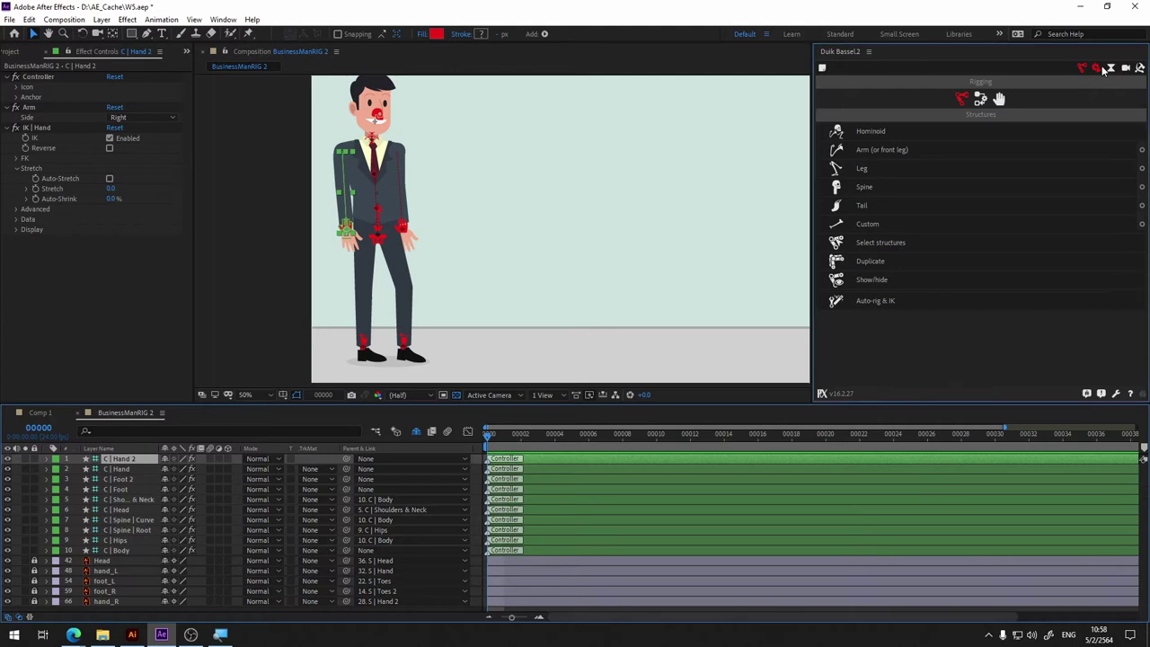
Step: Show Duik's Automation tools and test the rig by raising and lowering the C | Hand arm
click(1111, 68)
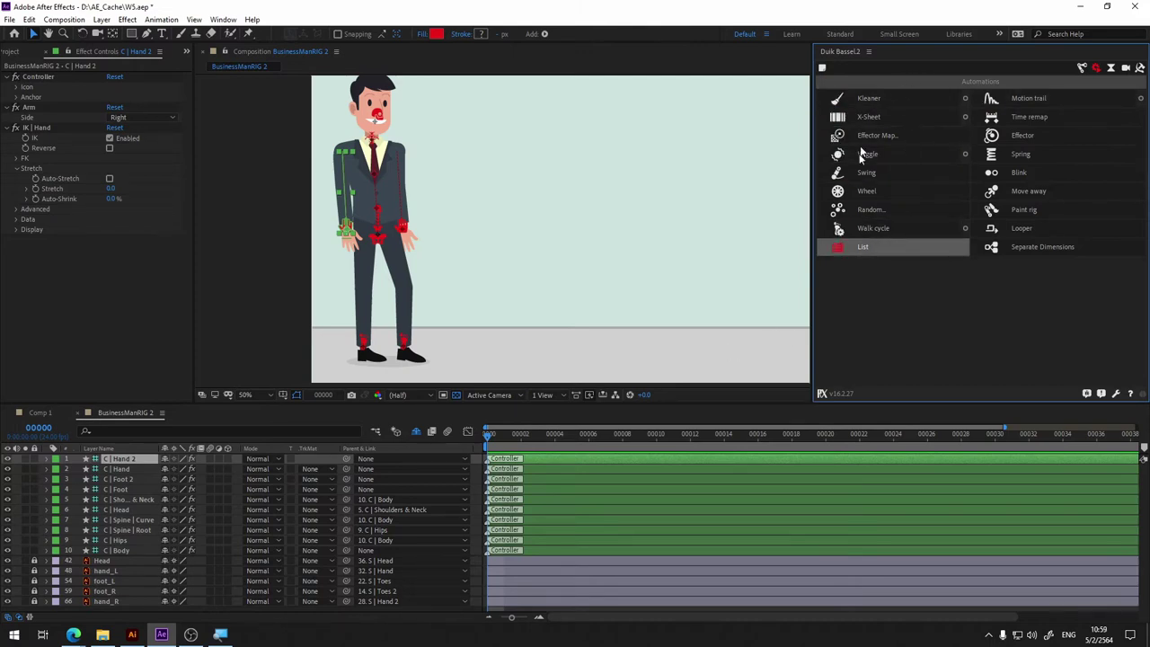
click(401, 232)
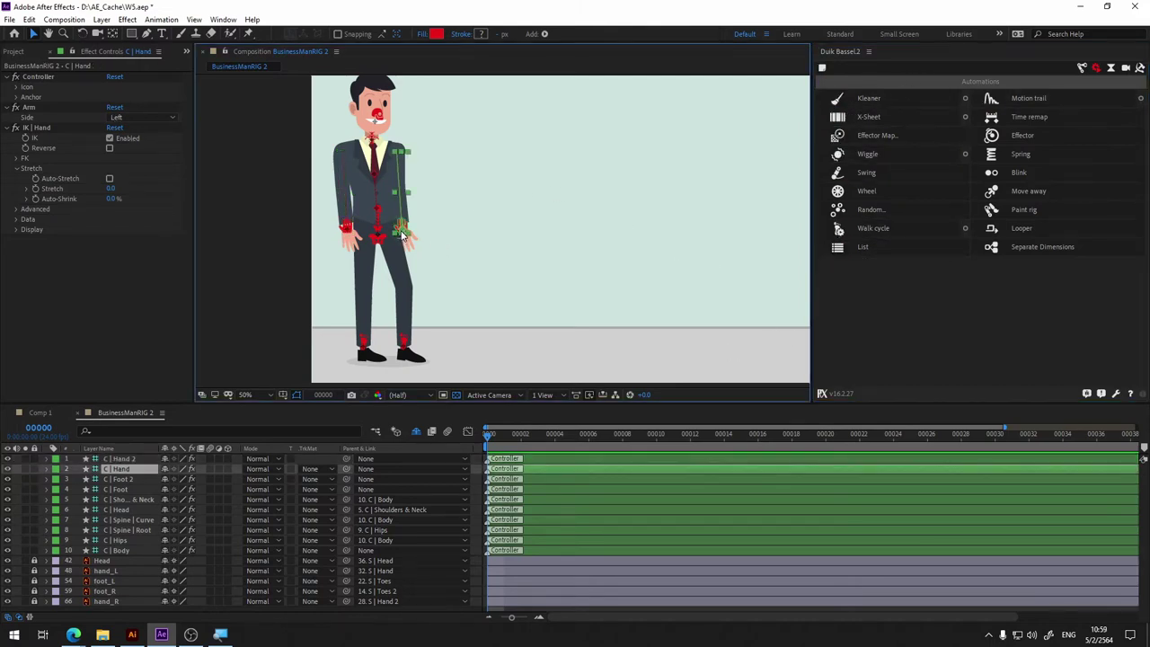
drag(401, 232, 517, 165)
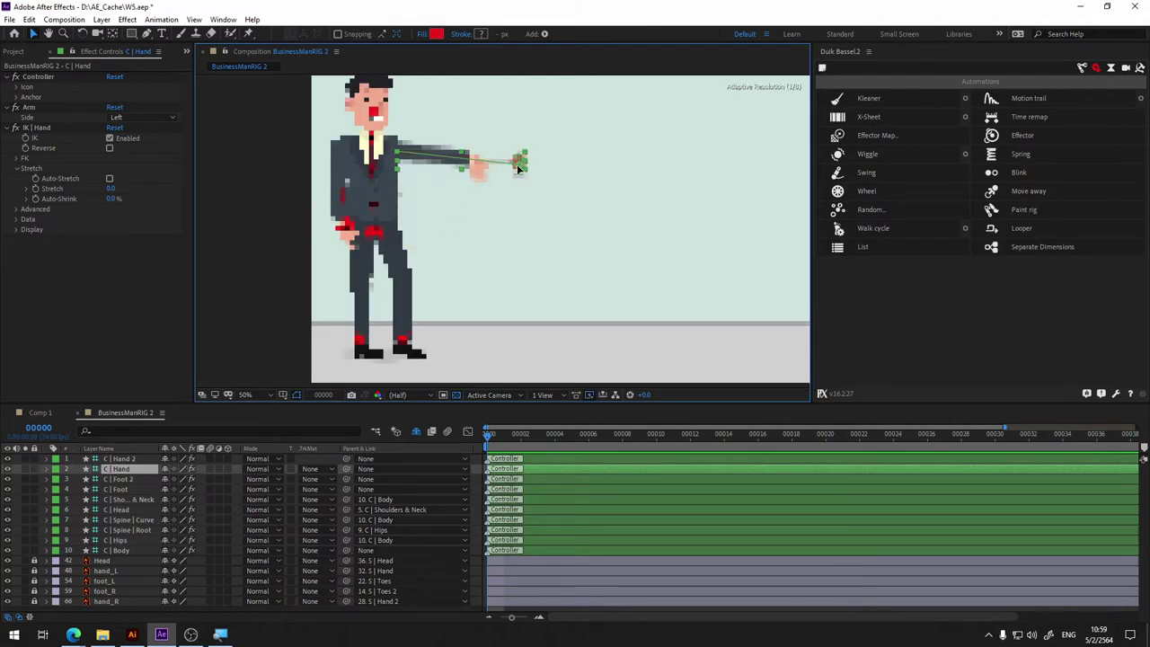
drag(457, 205, 454, 171)
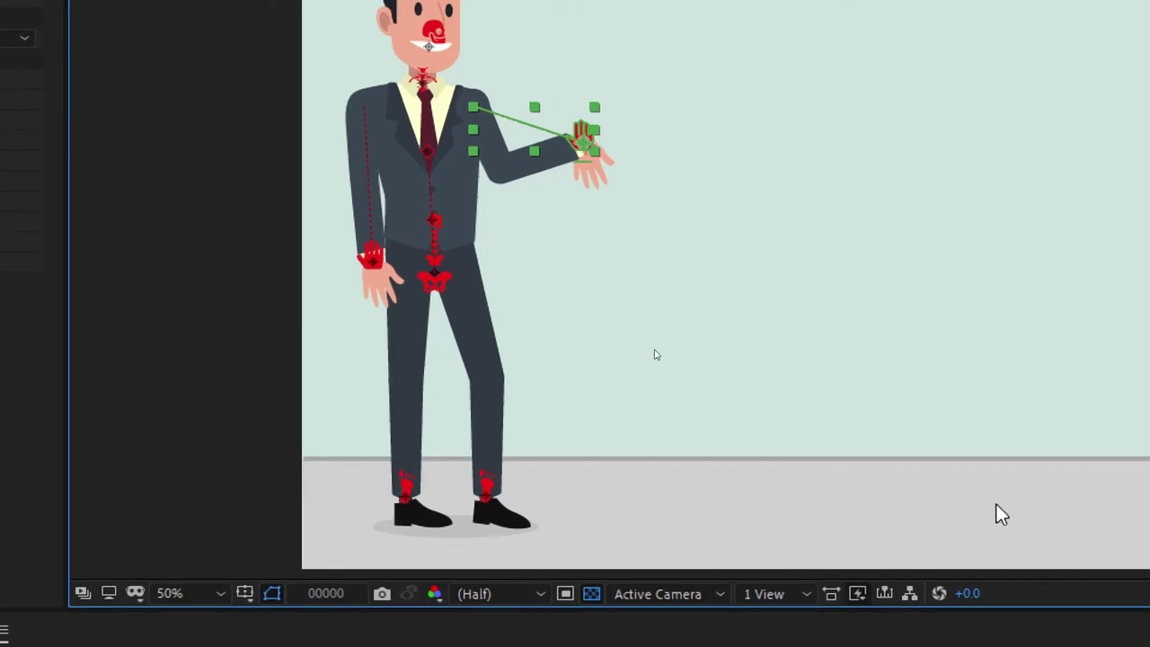
Step: Test the right foot controller by lifting it forward, then undo both test moves
click(485, 497)
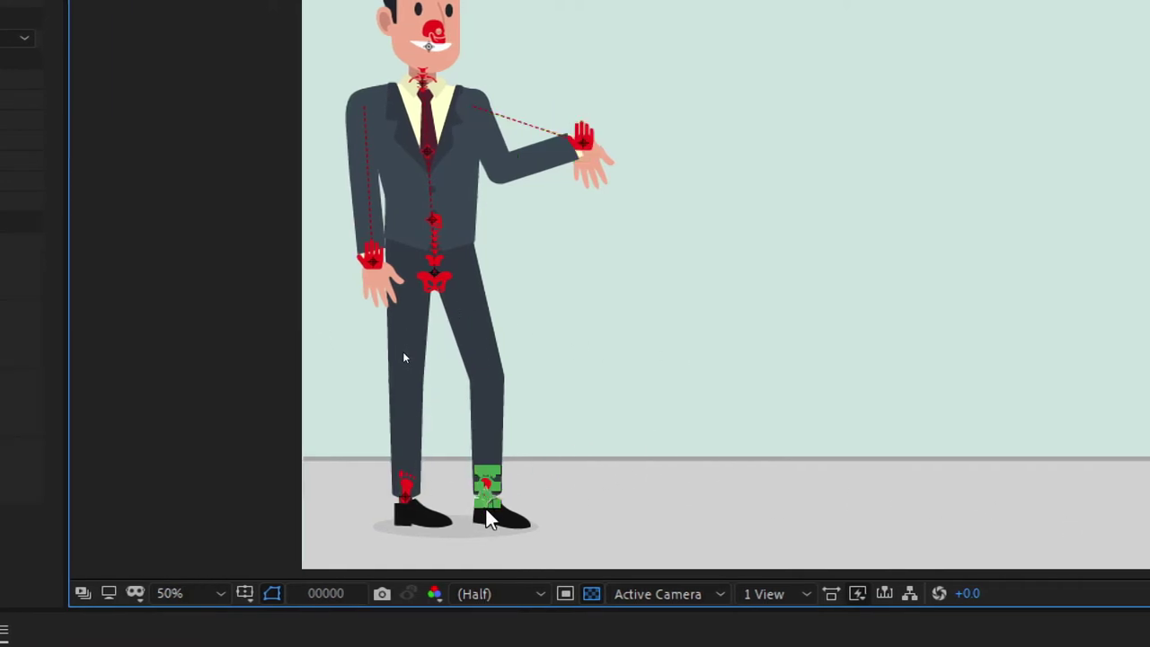
mouse_move(485, 503)
mouse_down()
mouse_move(575, 475)
mouse_move(580, 404)
mouse_up()
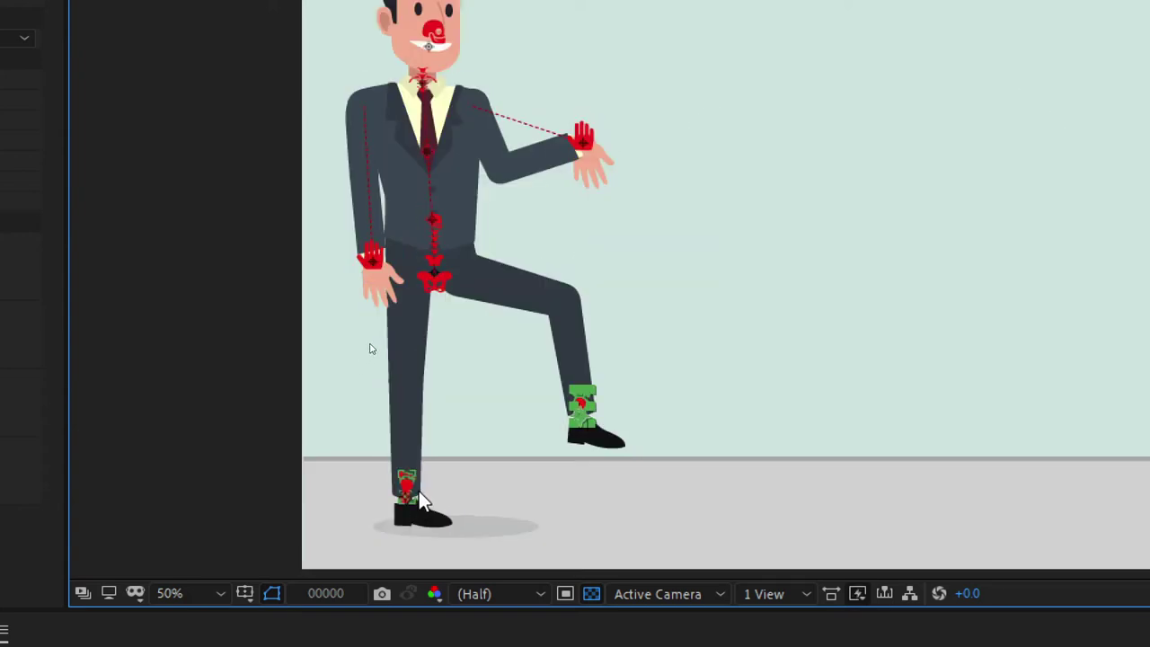
key(ctrl+z)
key(ctrl+z)
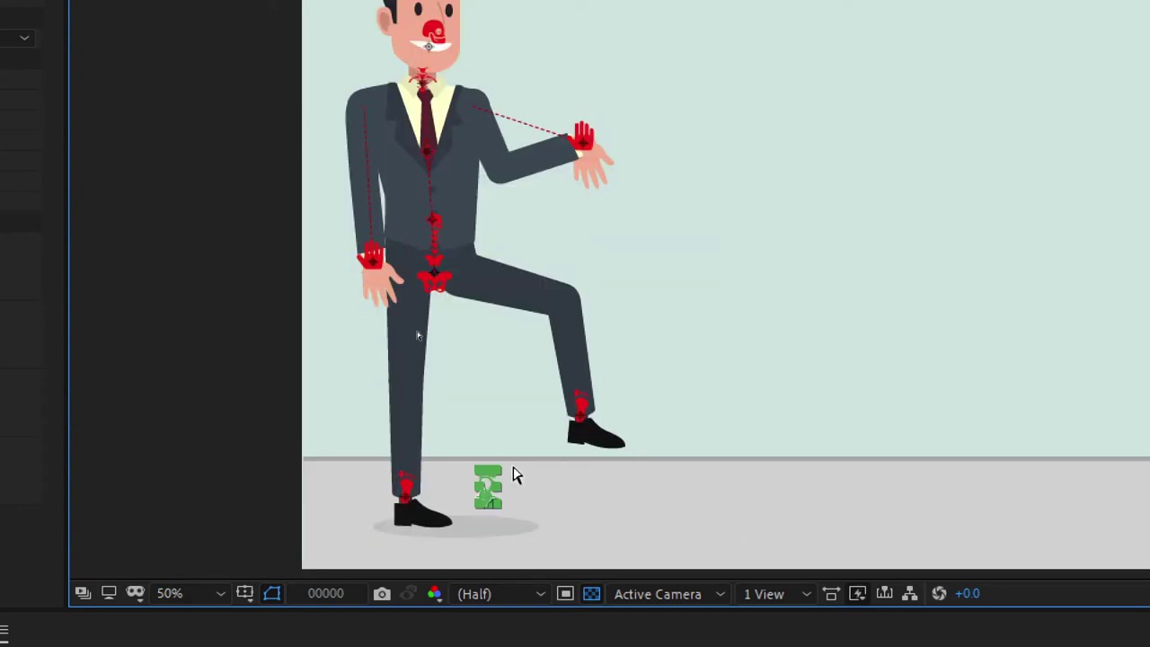
key(ctrl+z)
key(ctrl+z)
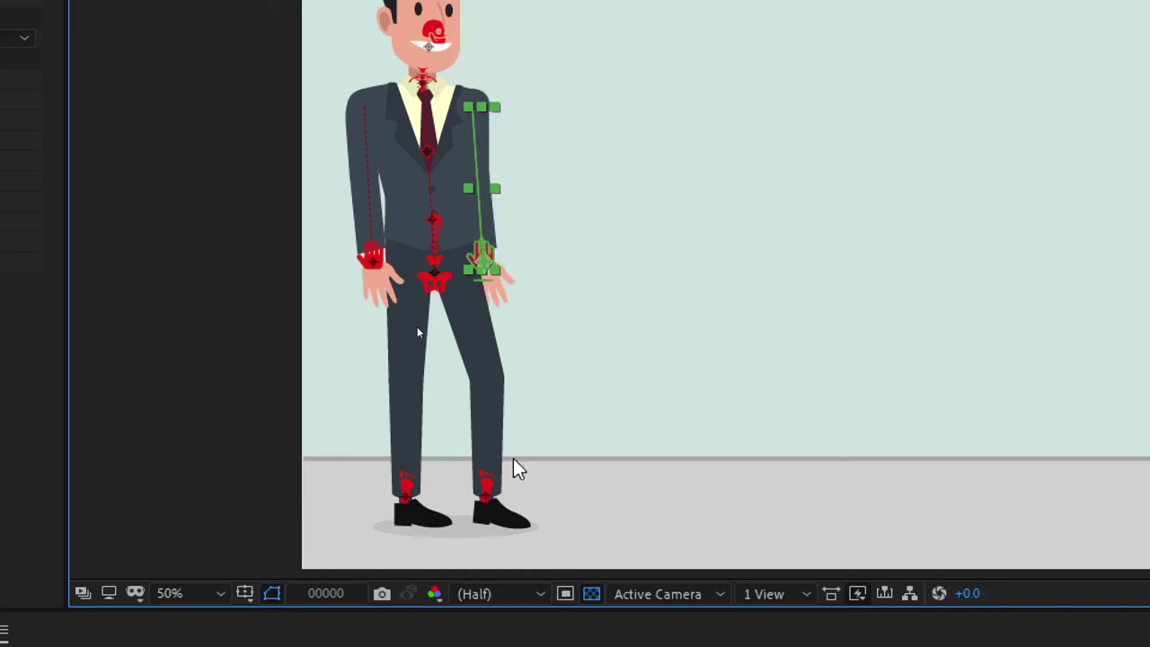
Step: Zoom back in and select controller layers 1-10, C | Hand 2 through C | Body
scroll(415, 289, down, 2)
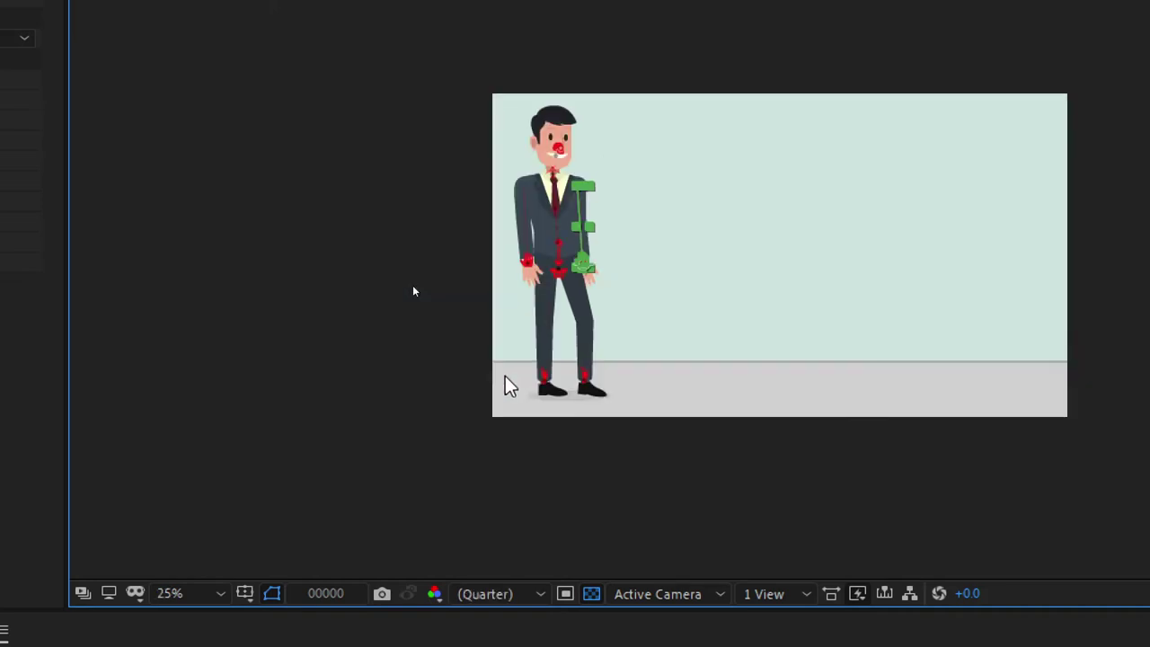
key(super)
key(super)
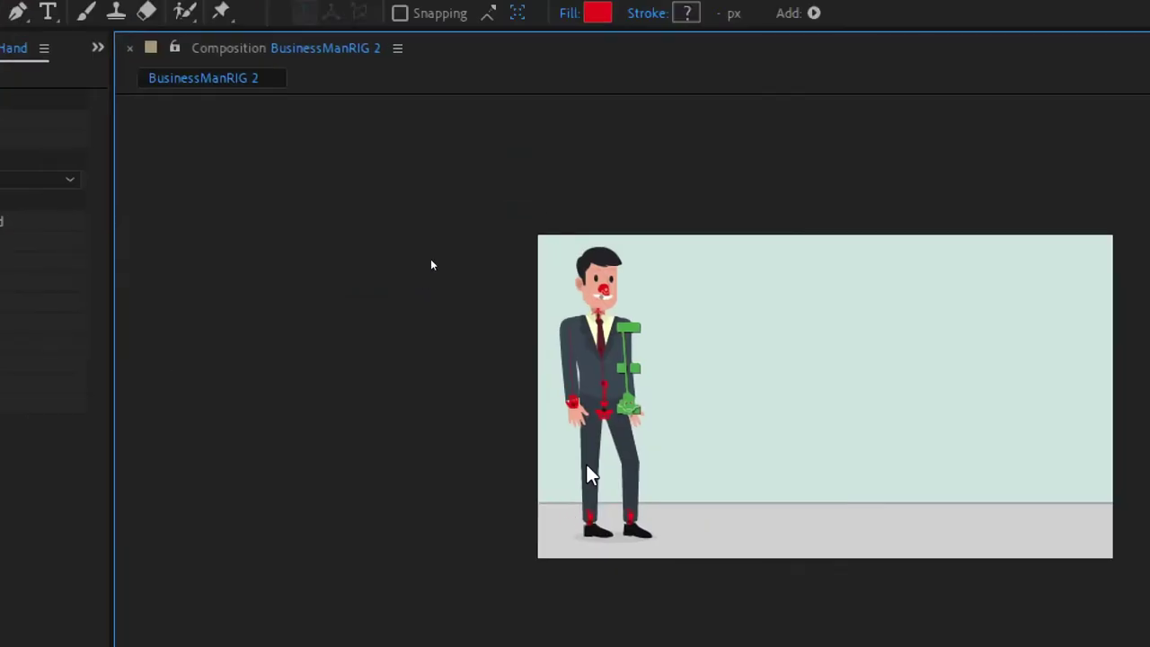
key(period)
key(period)
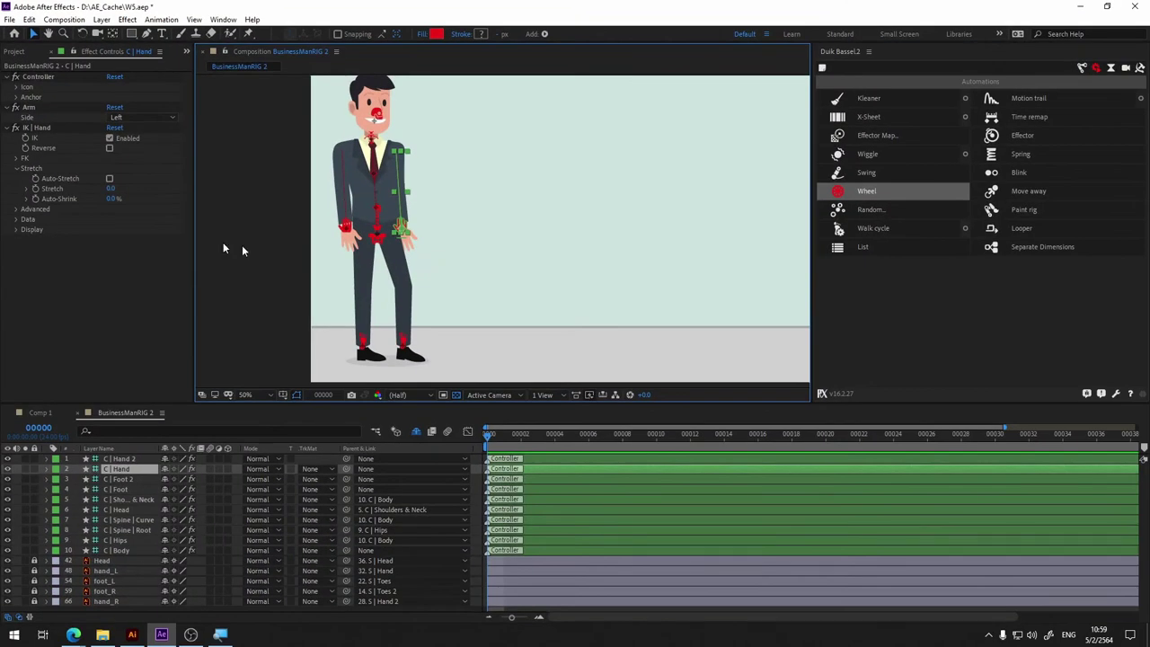
click(119, 458)
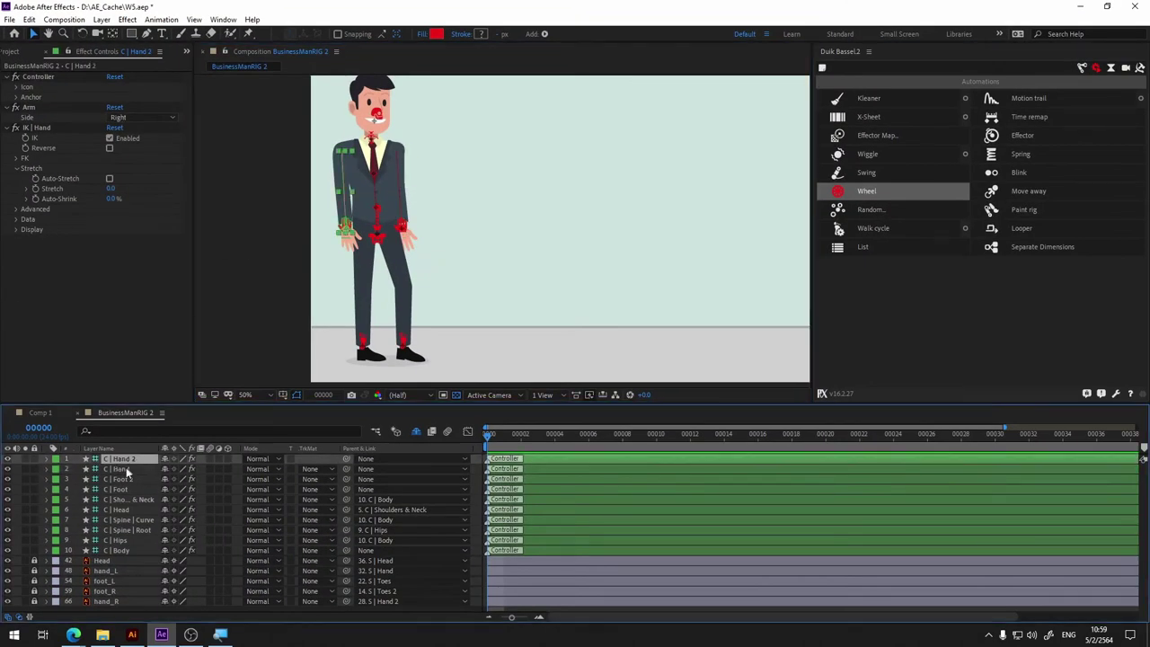
shift+click(124, 550)
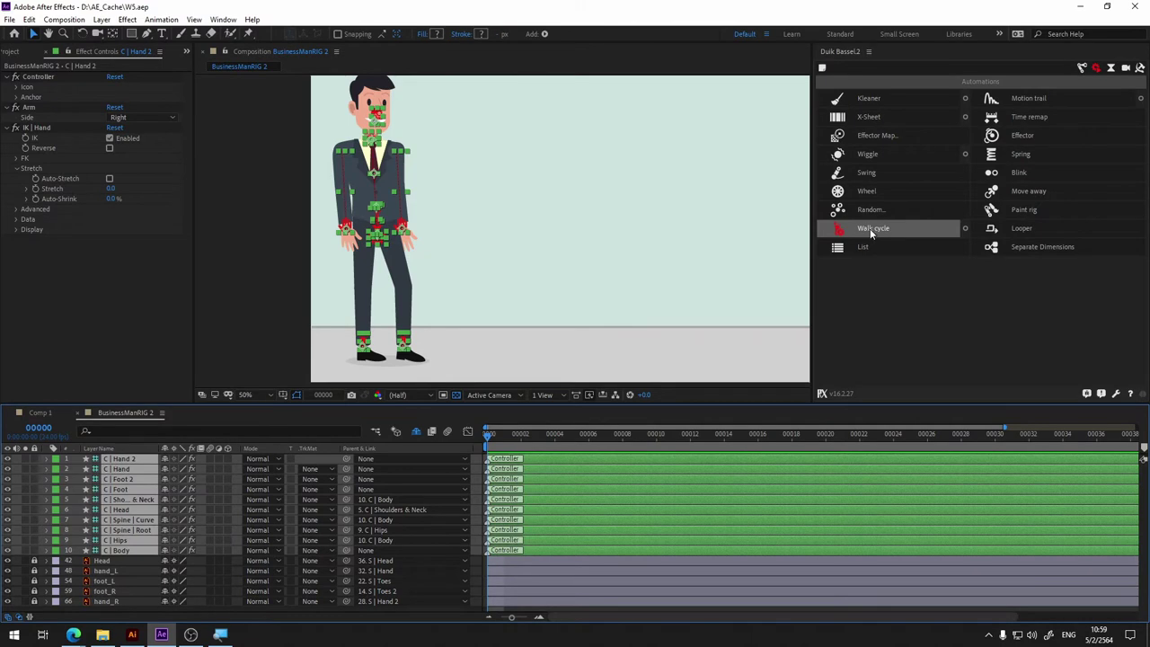
Step: Apply Duik's Walk cycle to the selected controllers and preview the resulting stride
click(872, 232)
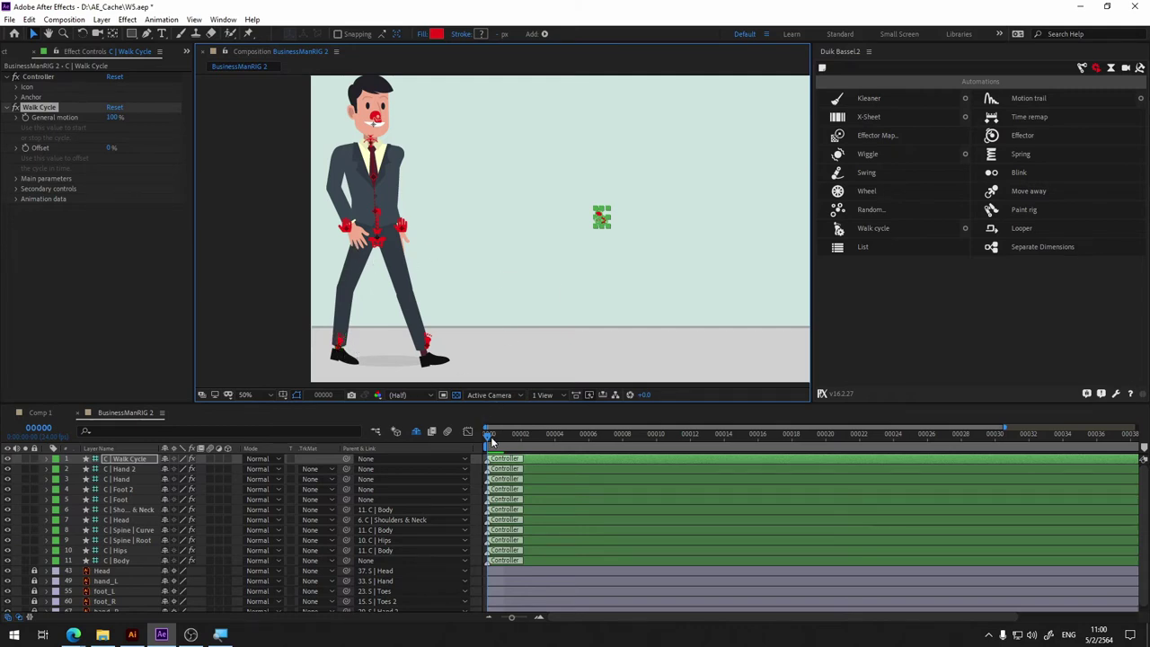
key(space)
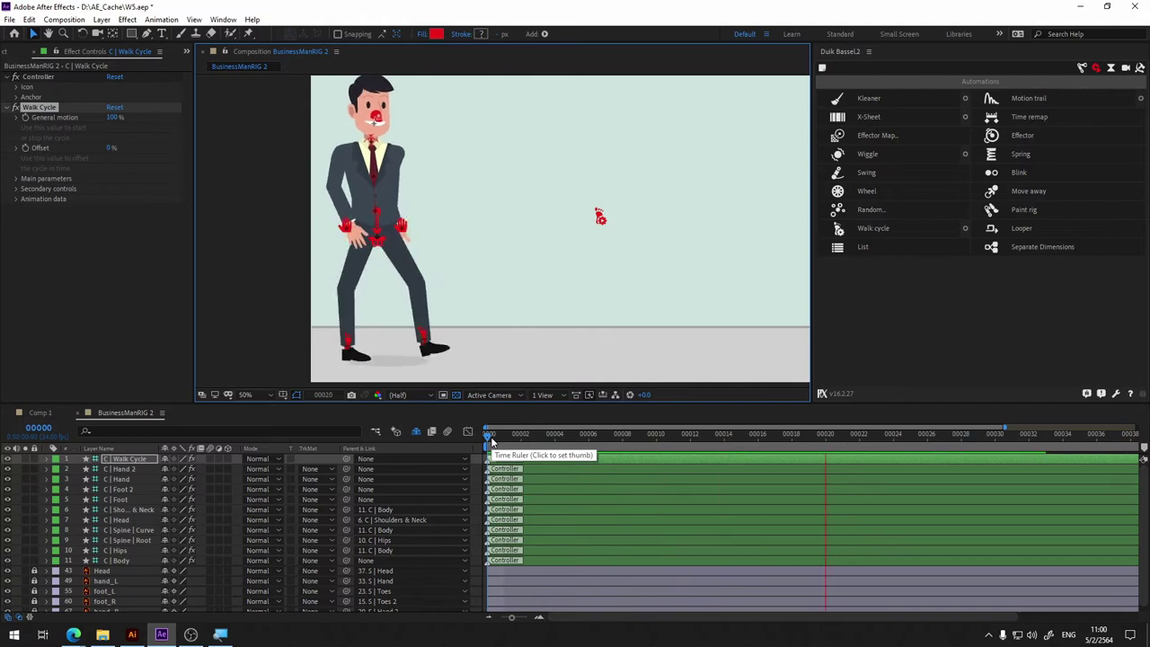
key(space)
key(Page_Down)
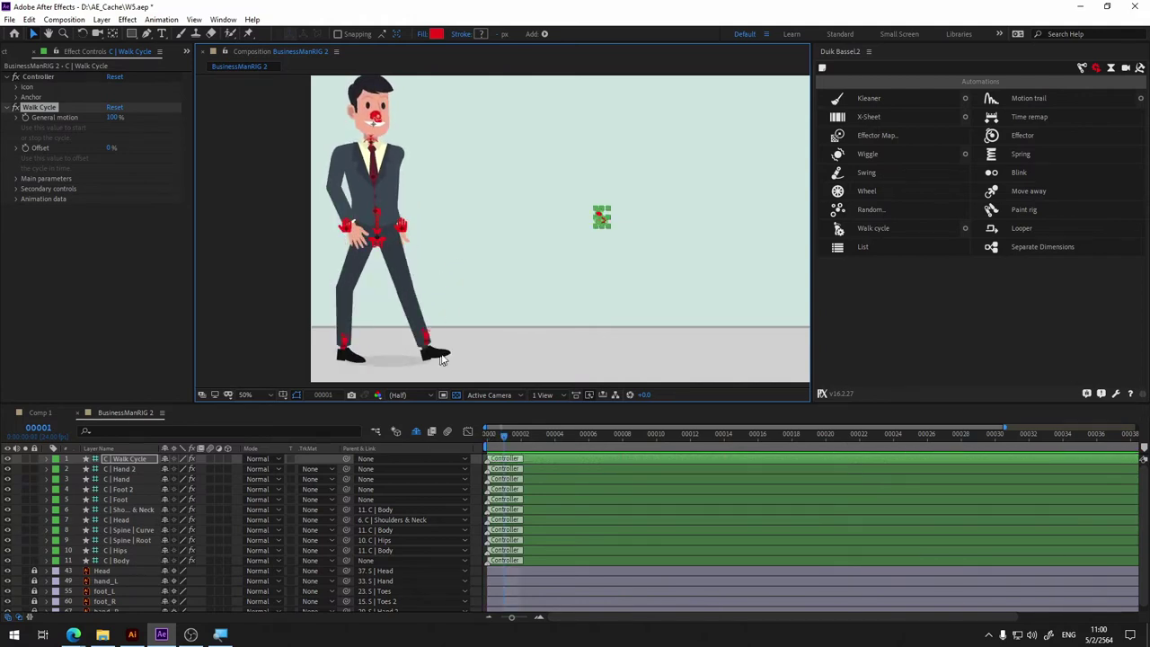
key(space)
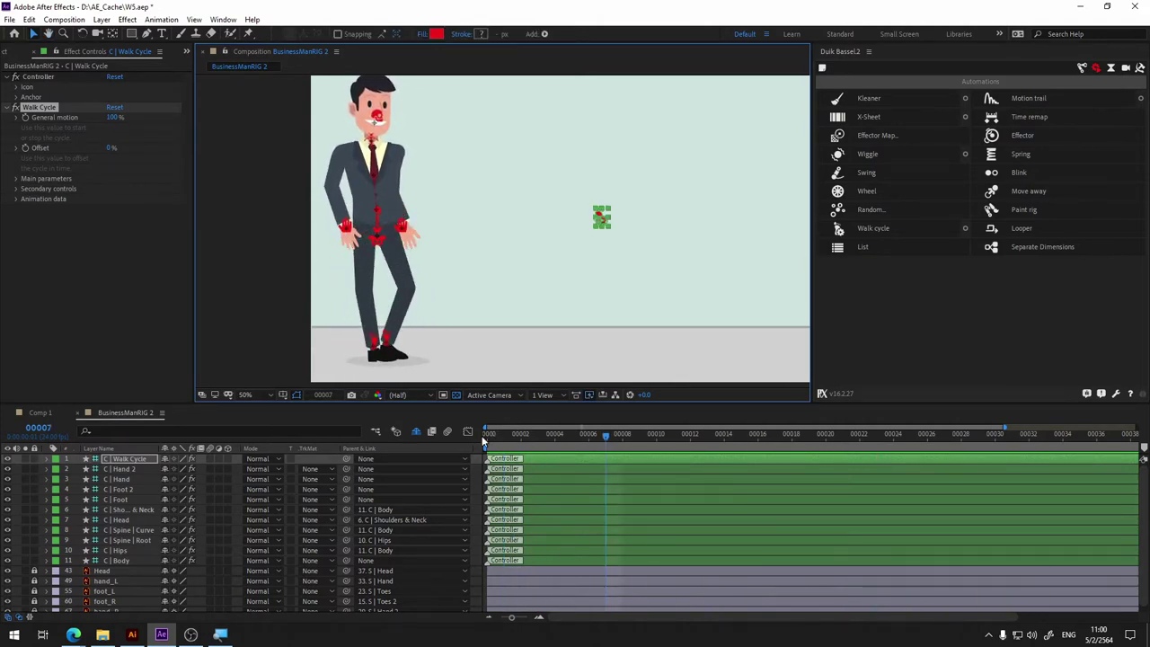
key(space)
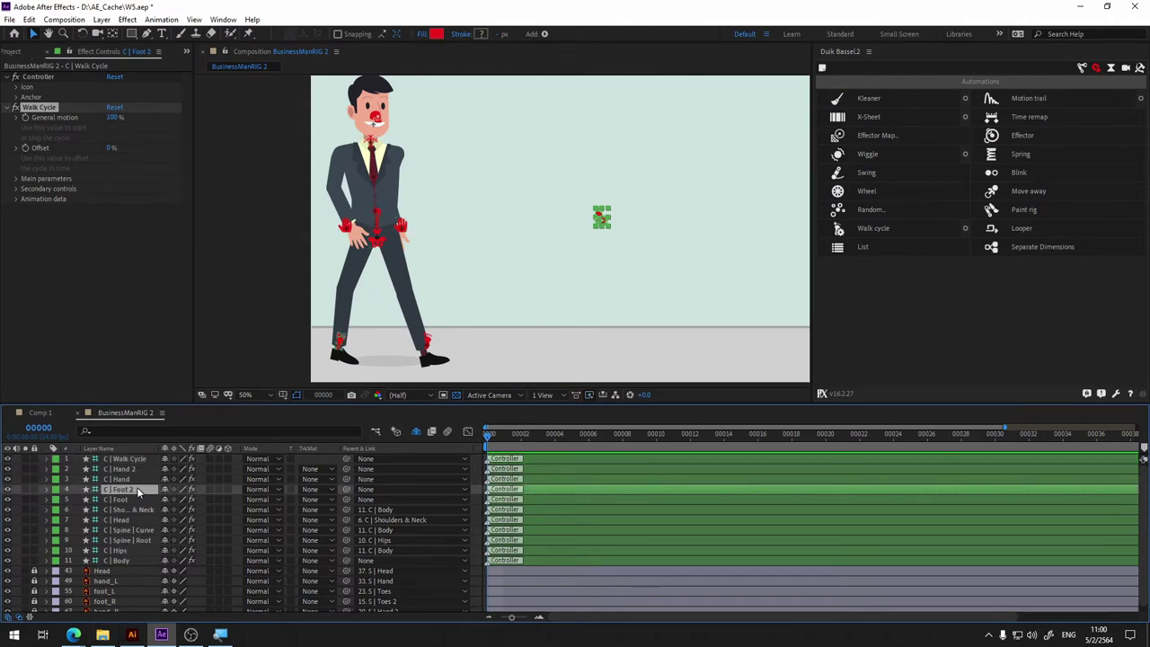
Step: Enable IK | Foot Reverse on C | Foot 2 and C | Foot, previewing the changed foot roll
click(137, 488)
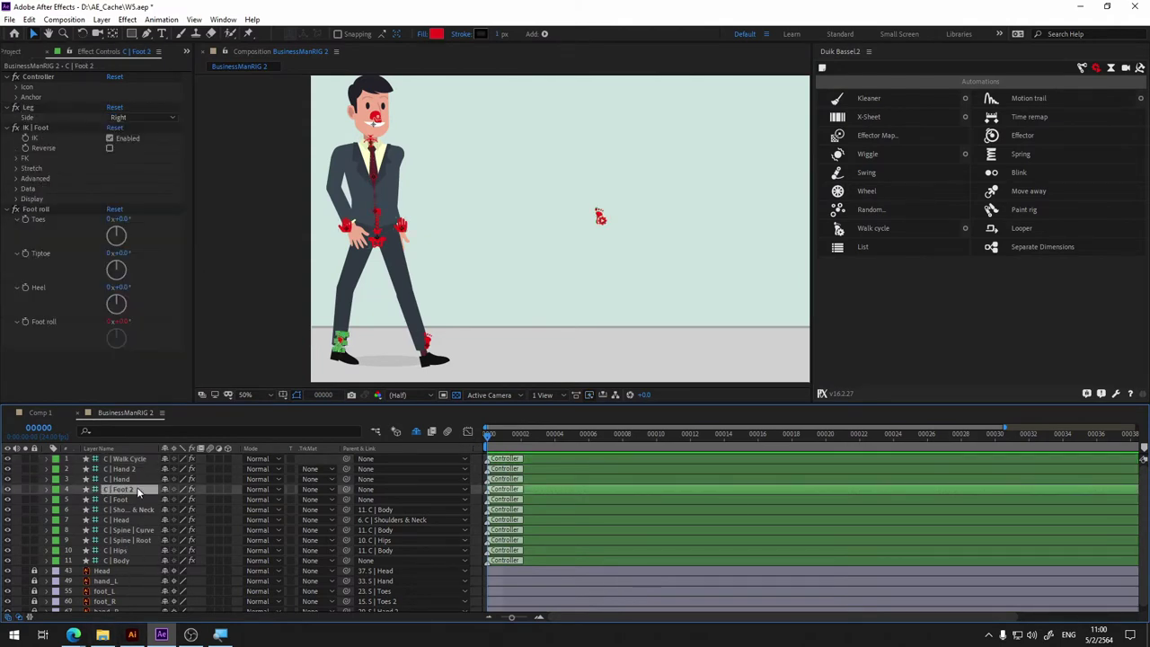
click(110, 150)
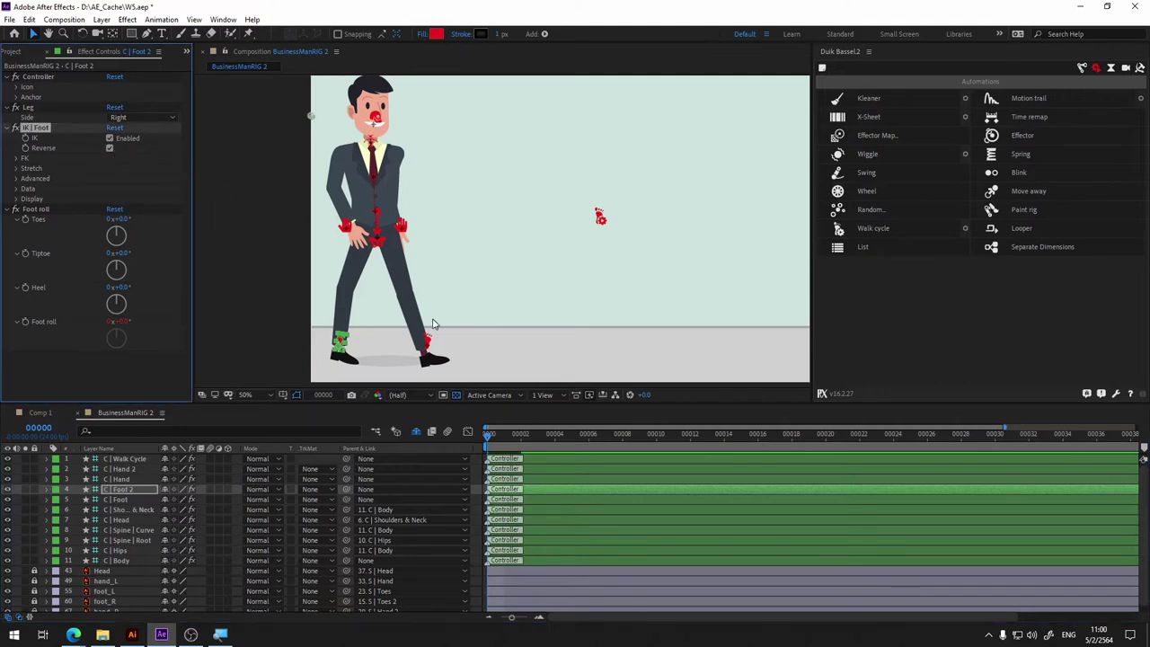
click(430, 349)
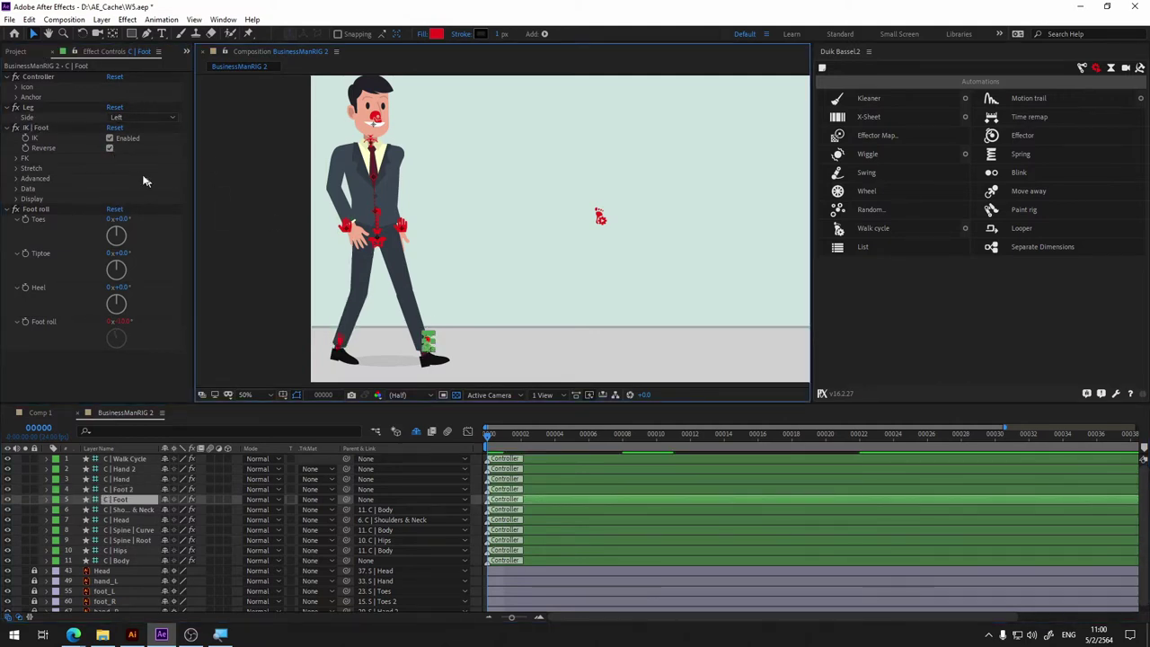
click(109, 149)
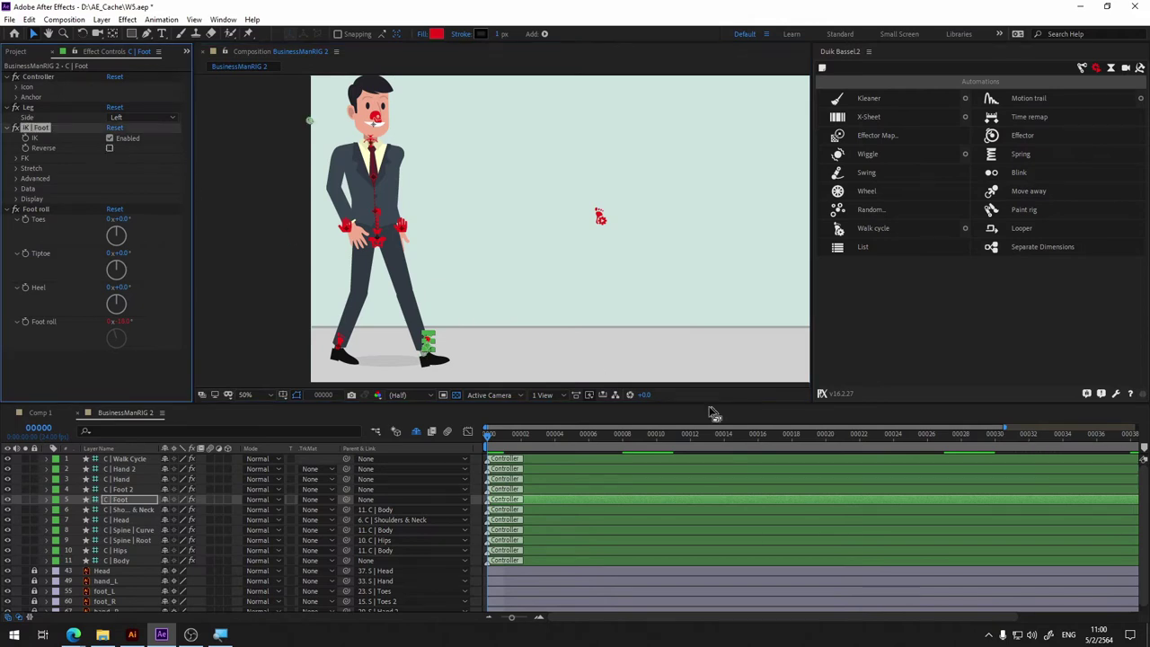
key(space)
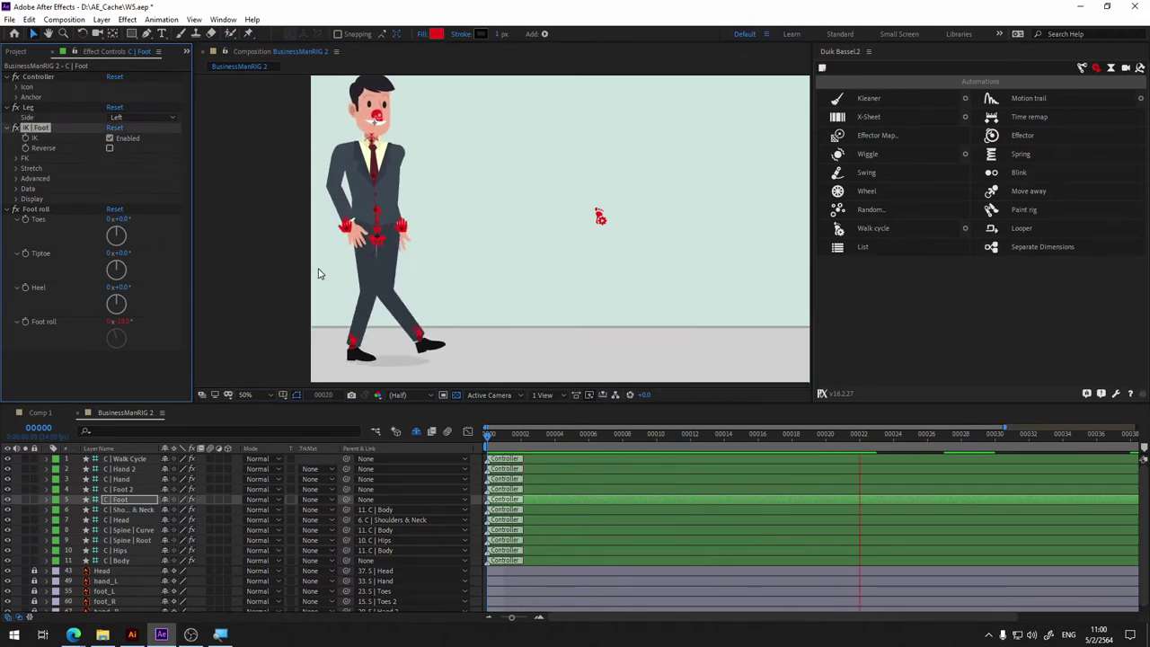
key(space)
click(109, 149)
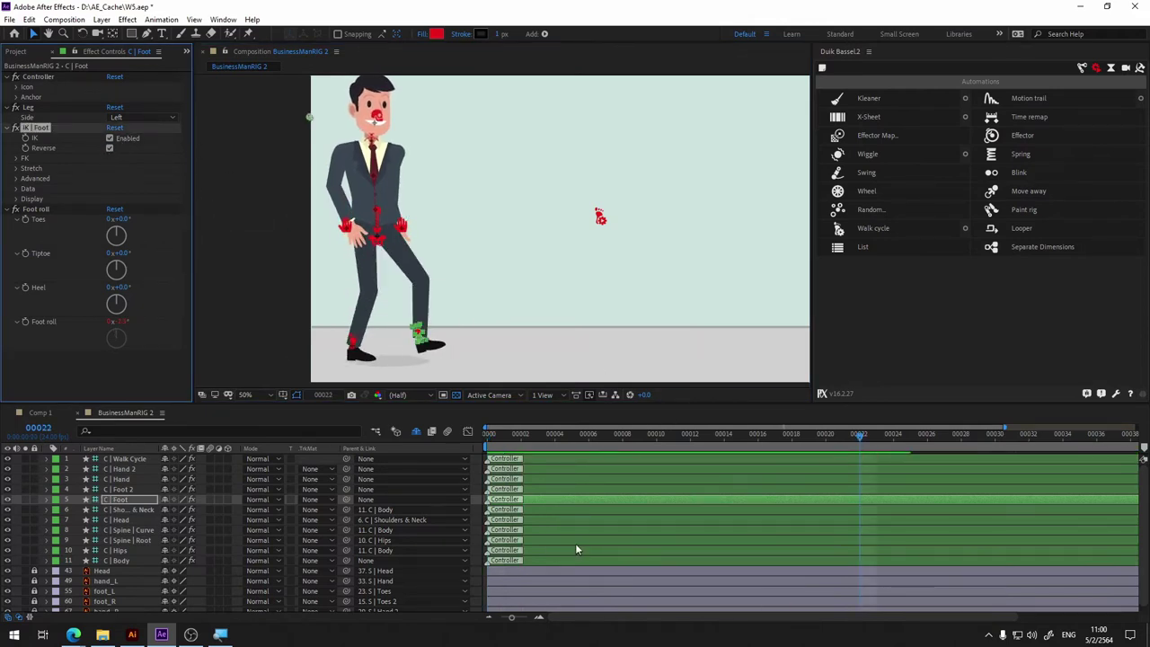
key(space)
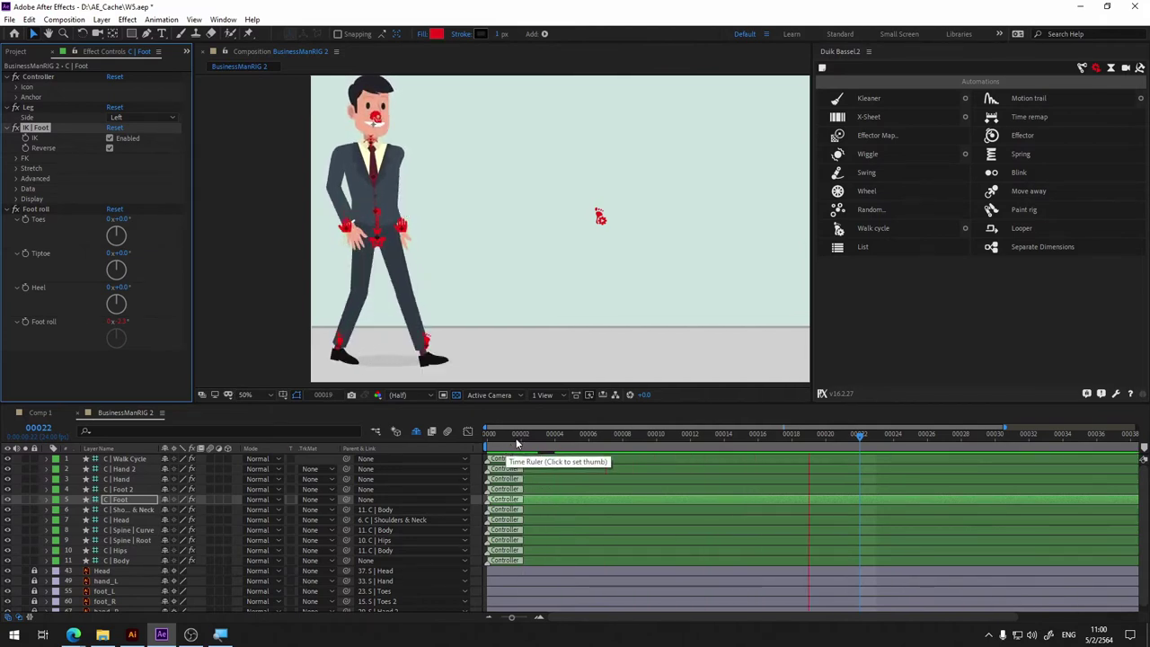
Step: Replay and scrub the walk from frame 0 to check the reversed foot roll
drag(506, 448, 476, 443)
key(space)
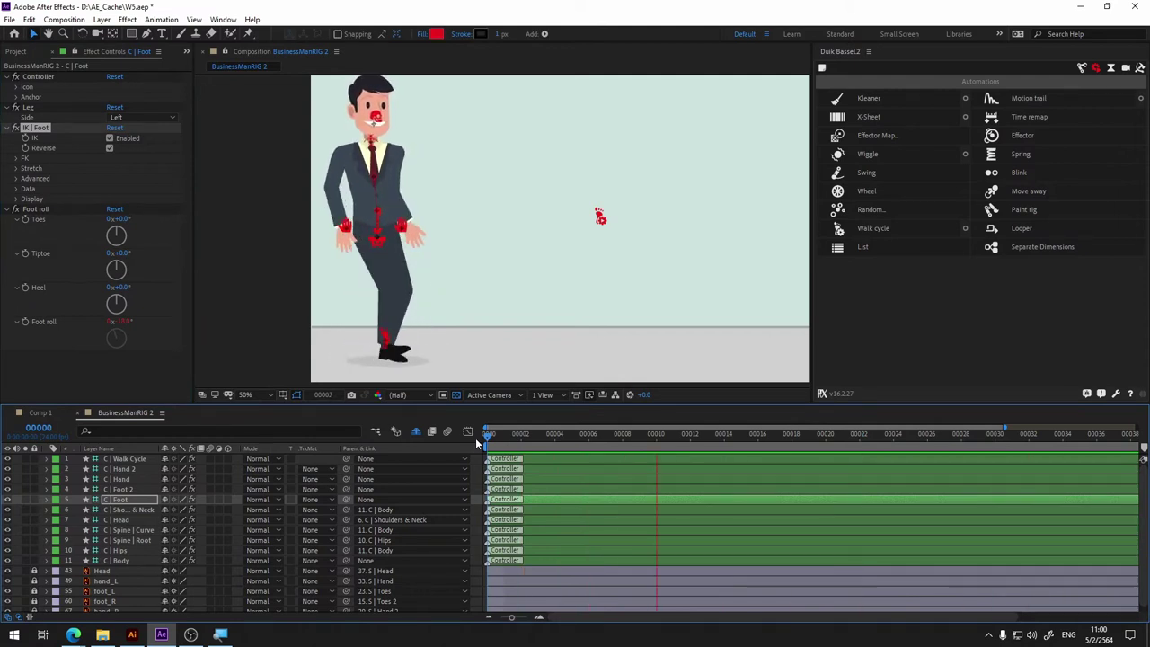
key(space)
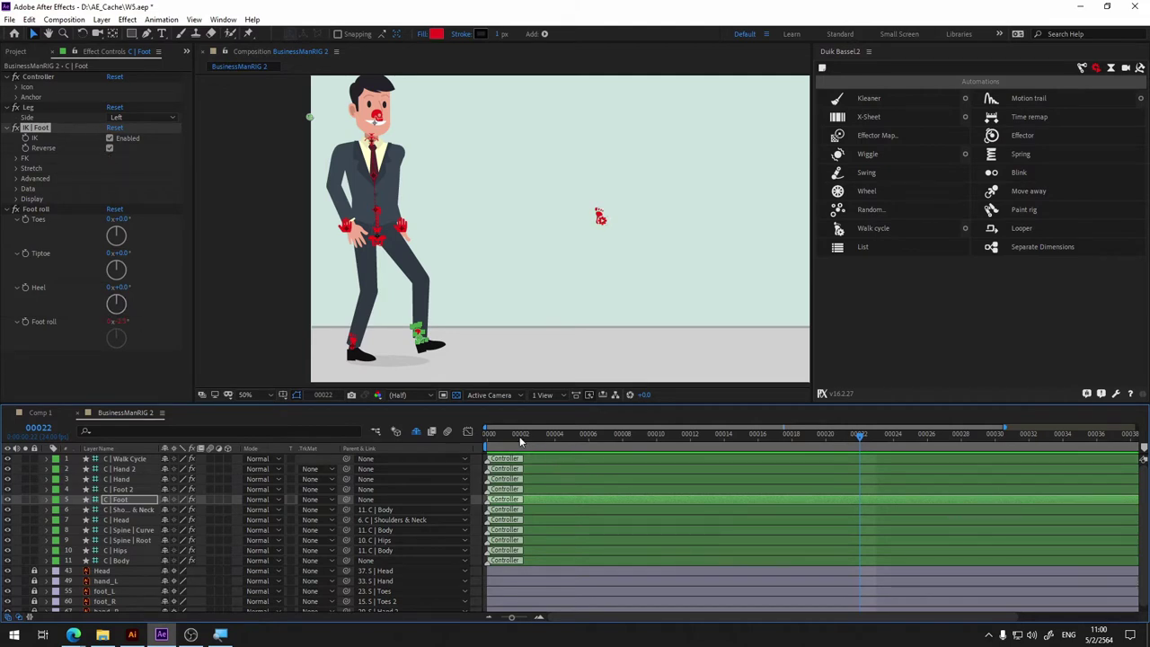
key(space)
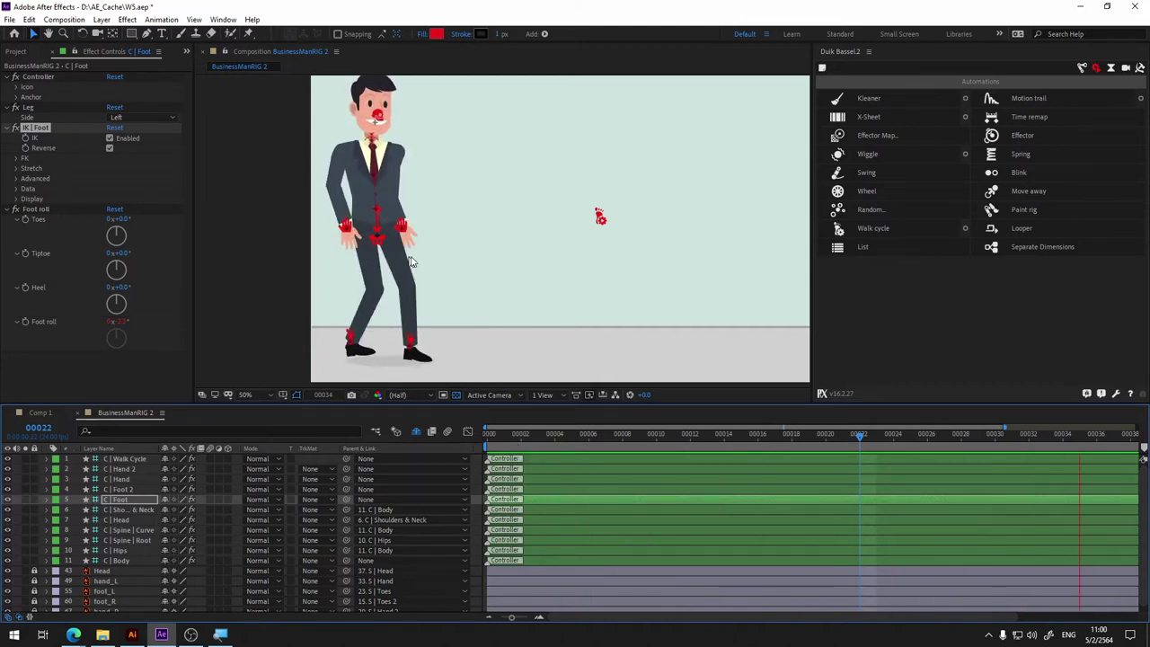
key(space)
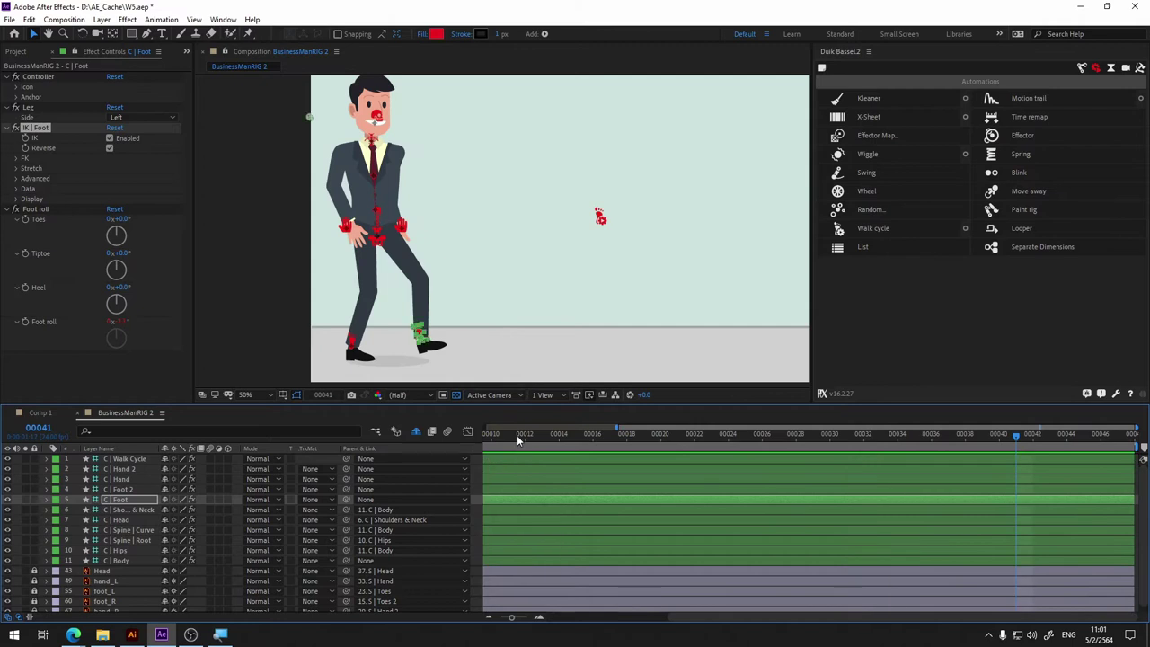
drag(517, 435, 435, 435)
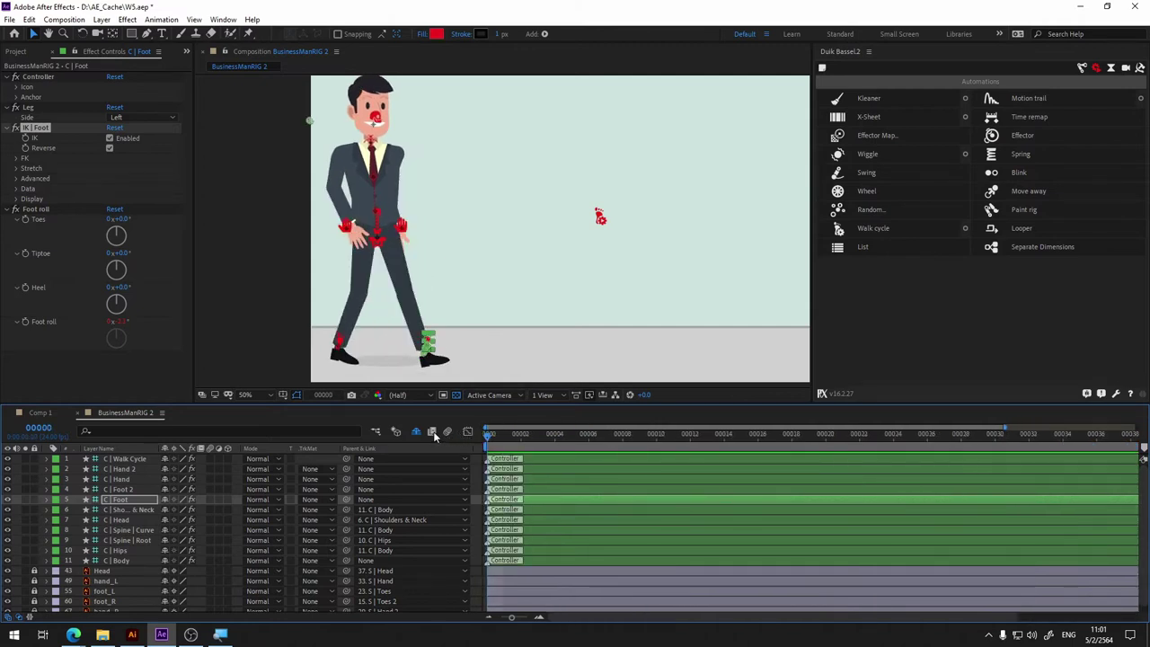
drag(491, 435, 537, 435)
key(space)
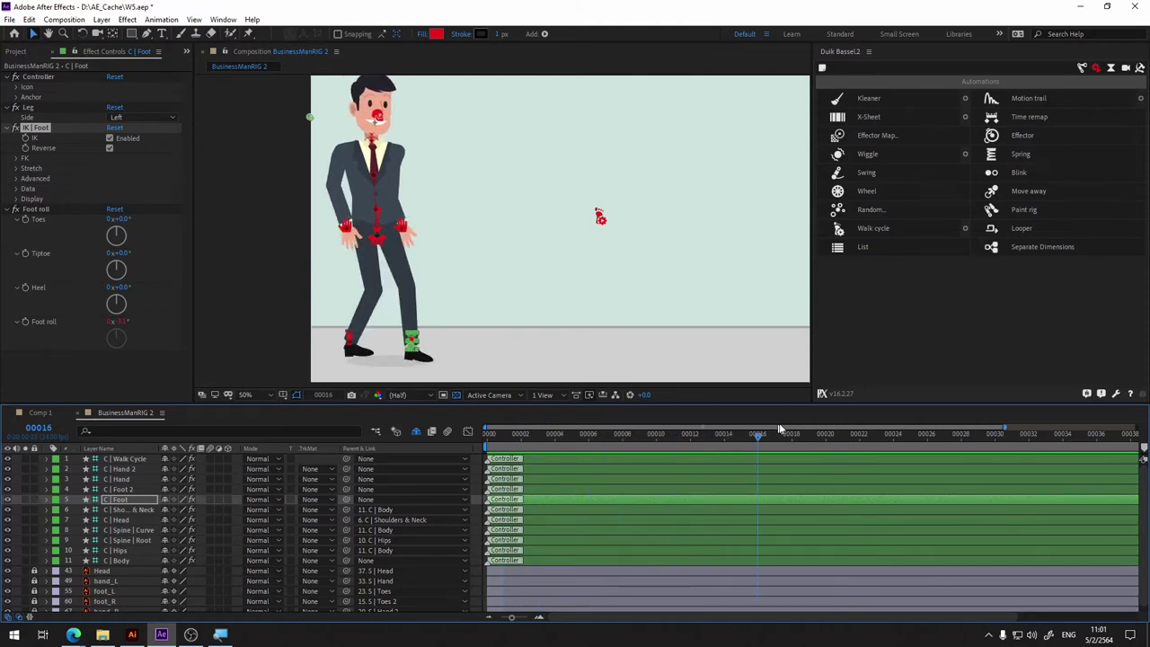
drag(601, 433, 462, 424)
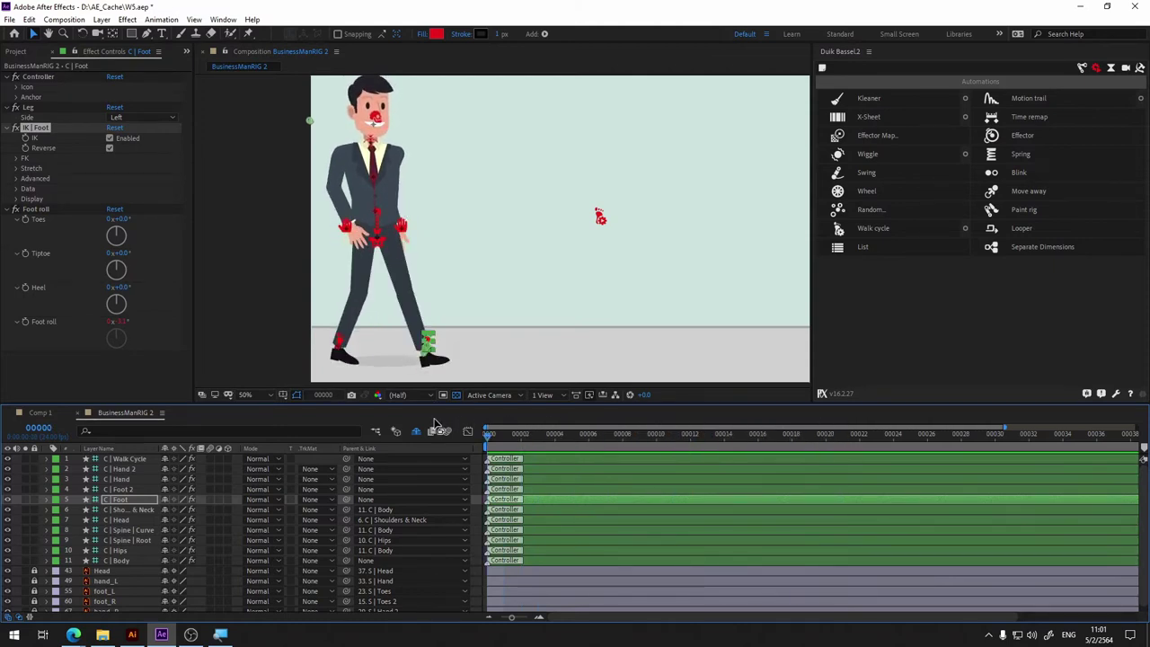
key(space)
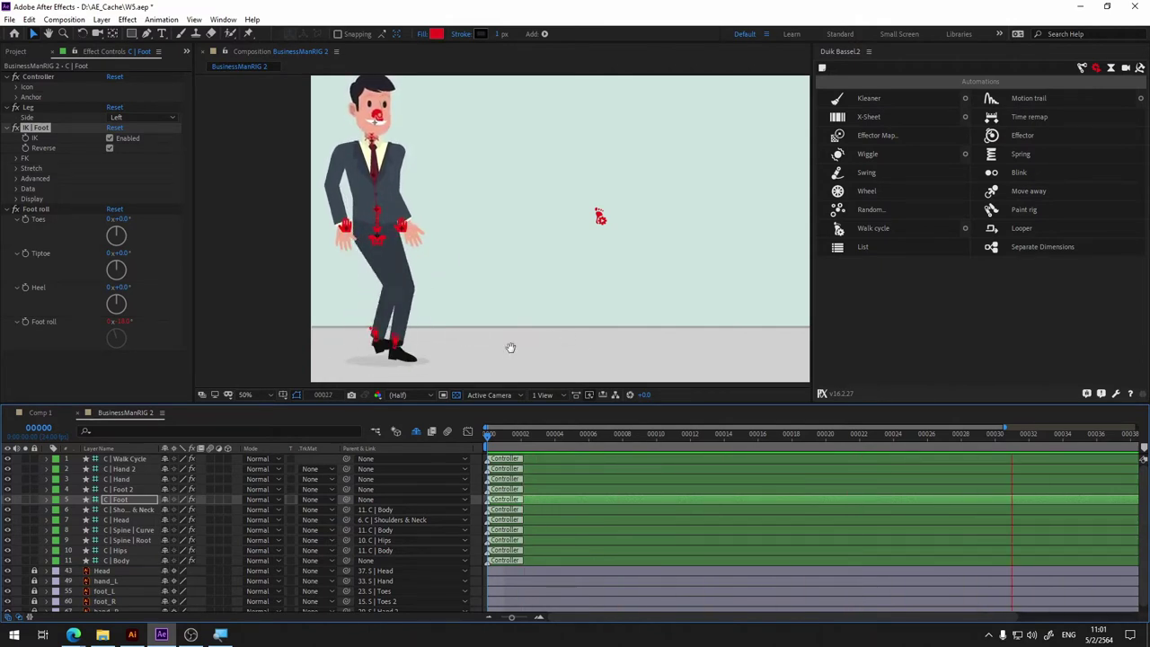
key(space)
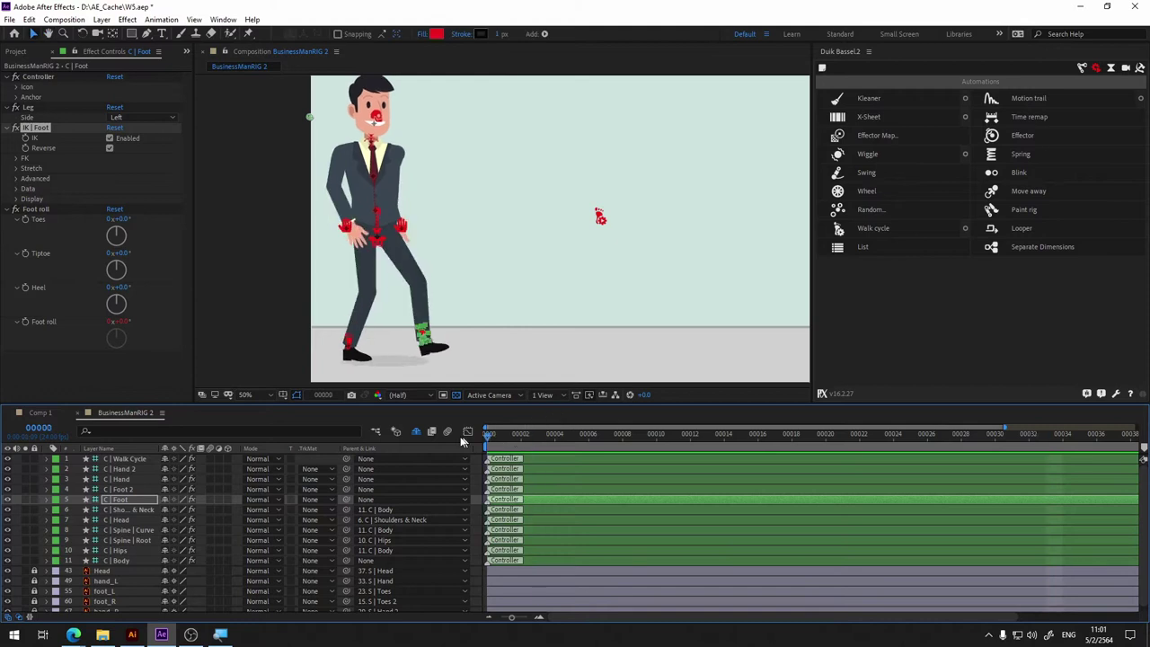
drag(537, 440, 490, 440)
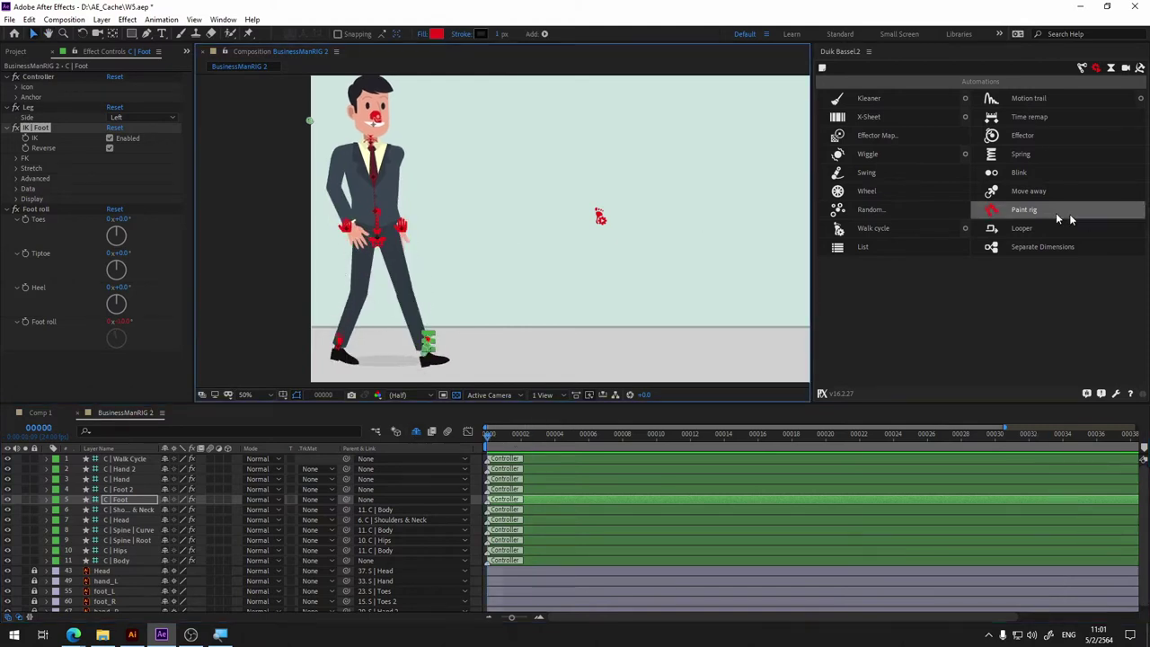
Step: Select the C | Walk Cycle controller and expand Main parameters > Character in Effect Controls
click(874, 228)
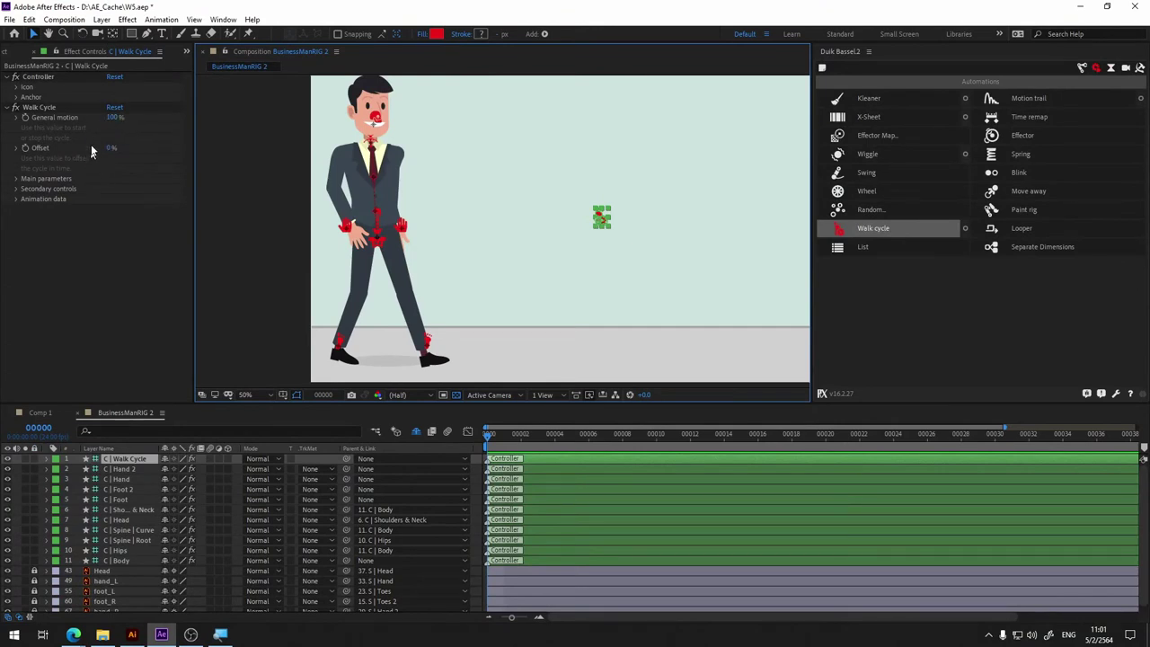
click(15, 180)
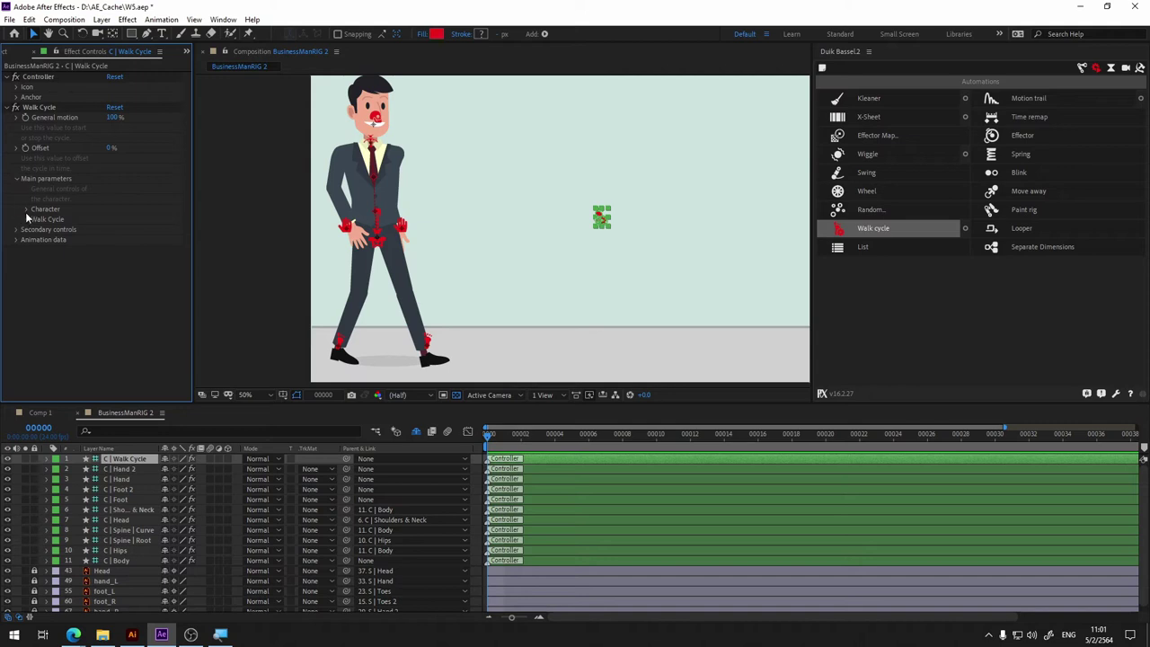
click(26, 211)
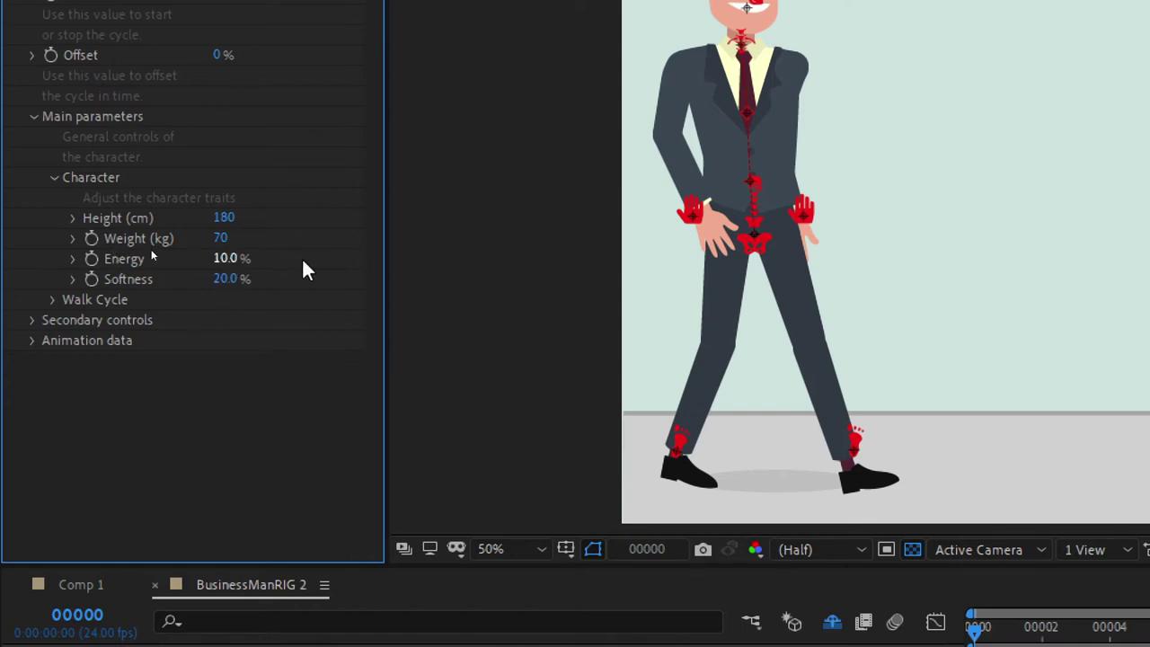
Step: Set the walk cycle Energy to 50%, preview the walk and return to frame 0
click(226, 258)
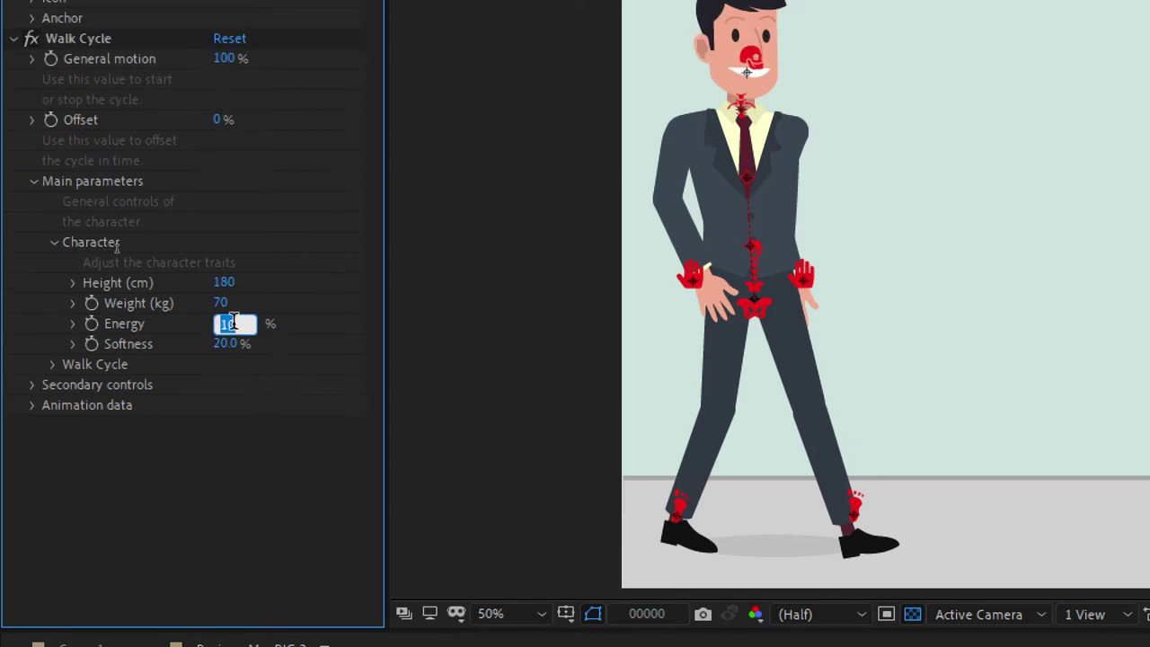
text(50)
click(277, 257)
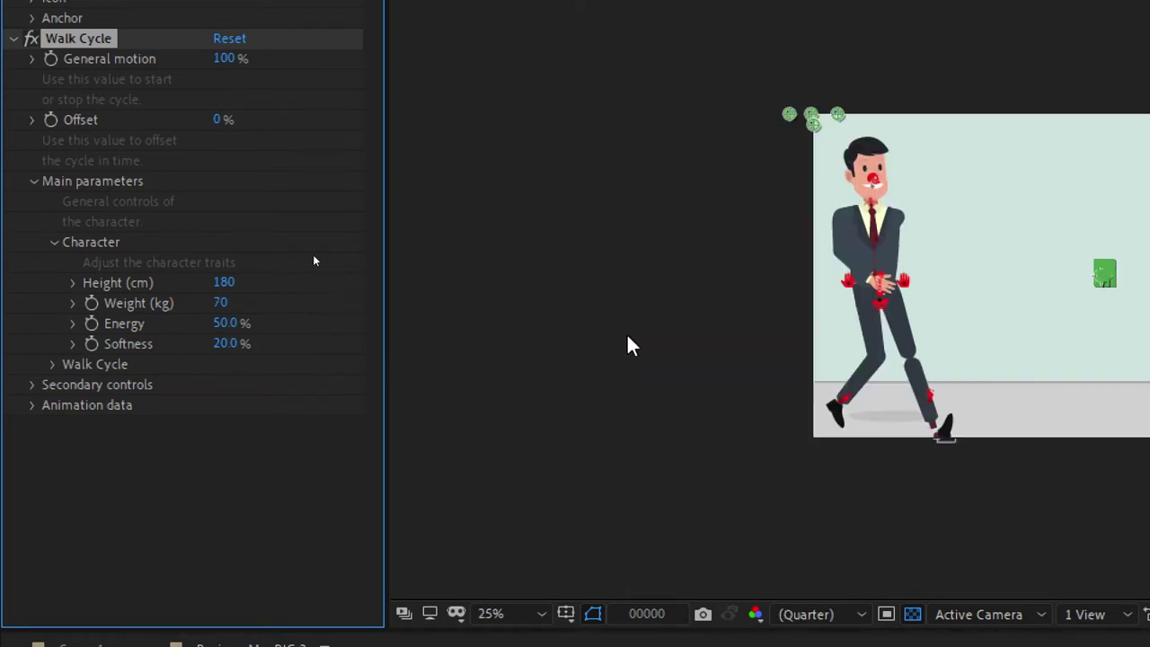
key(super)
key(super)
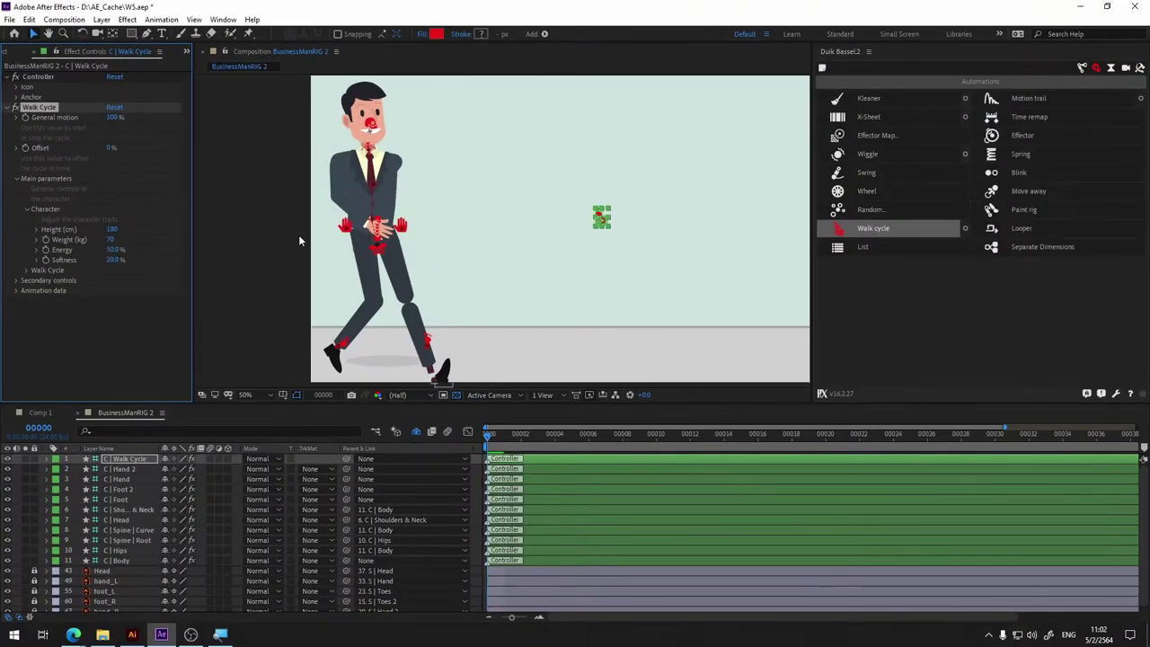
key(space)
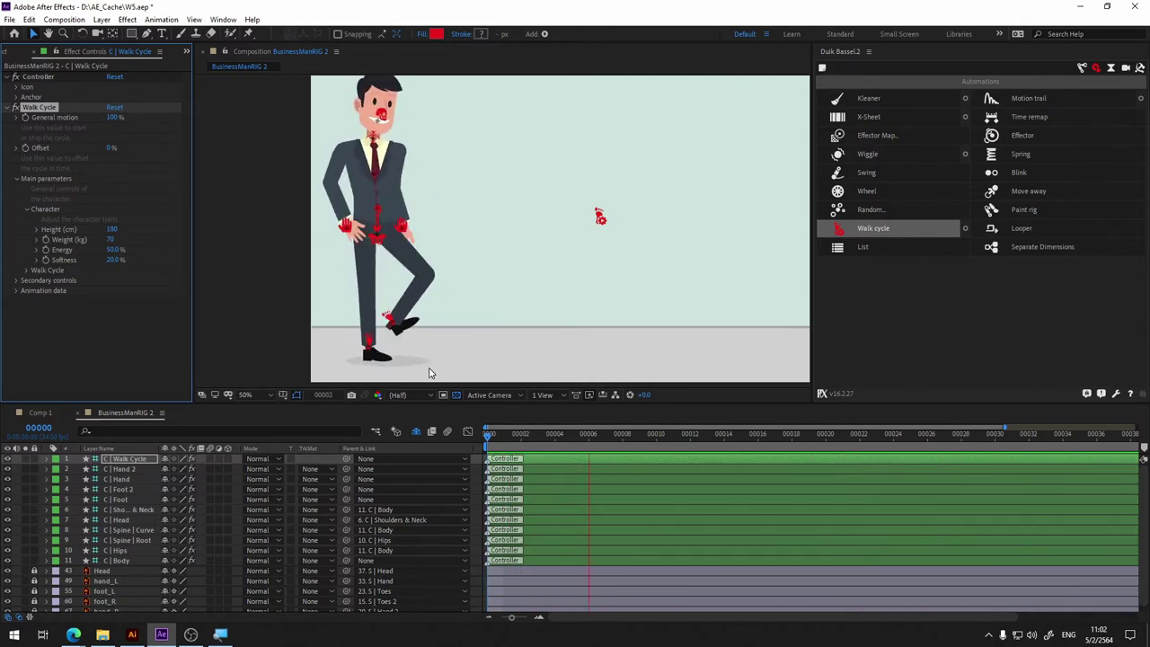
key(space)
mouse_move(508, 443)
mouse_down()
mouse_move(478, 439)
mouse_move(781, 438)
mouse_move(435, 443)
mouse_up()
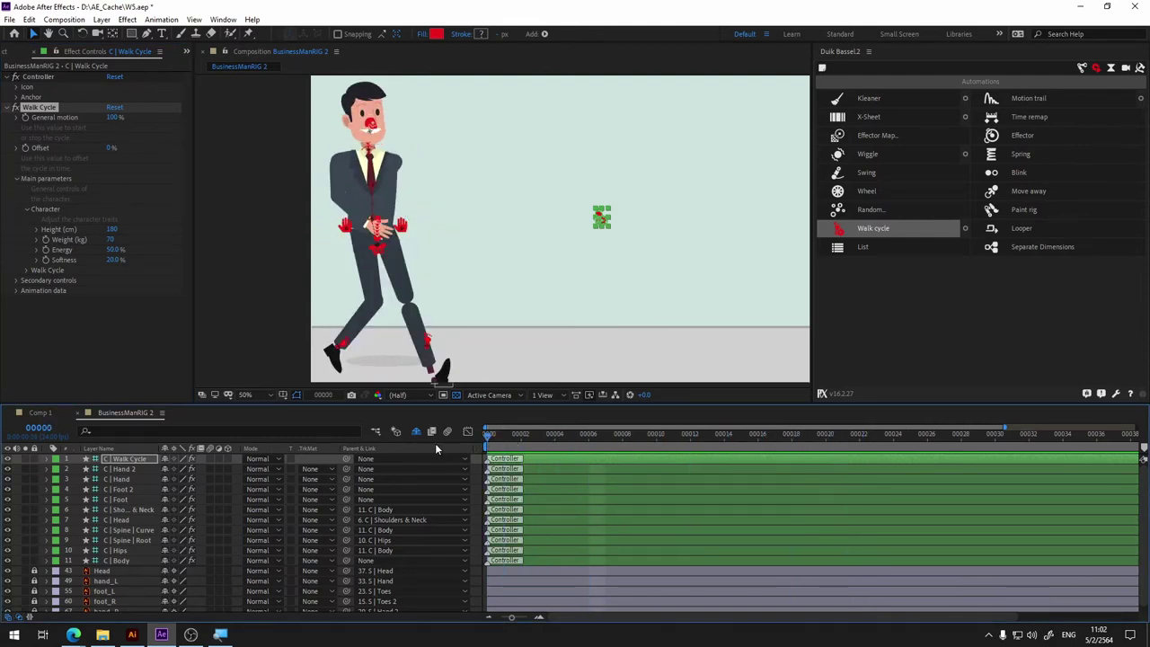
Step: Lower Energy to 20% and preview the softer walk
click(114, 251)
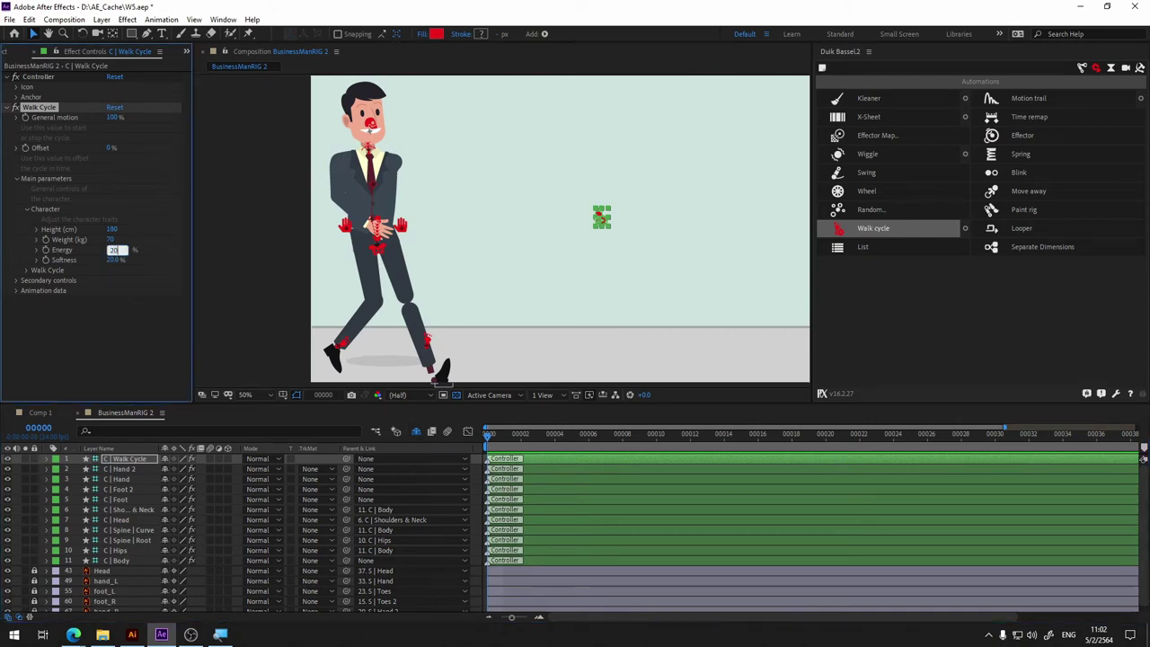
key(Return)
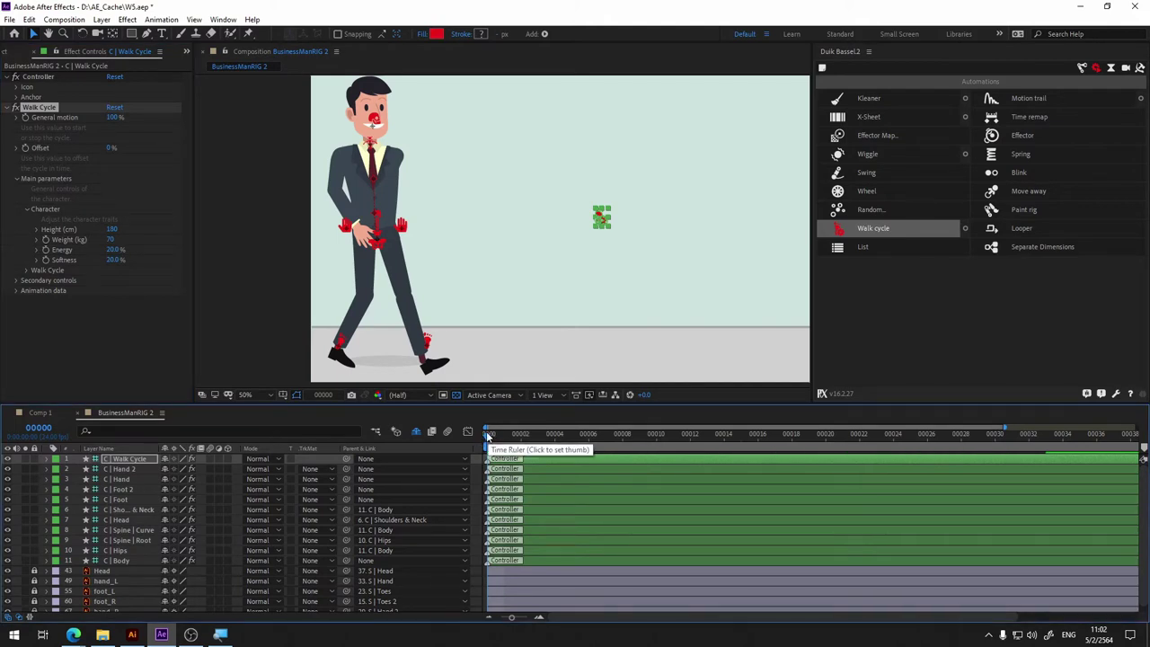
key(space)
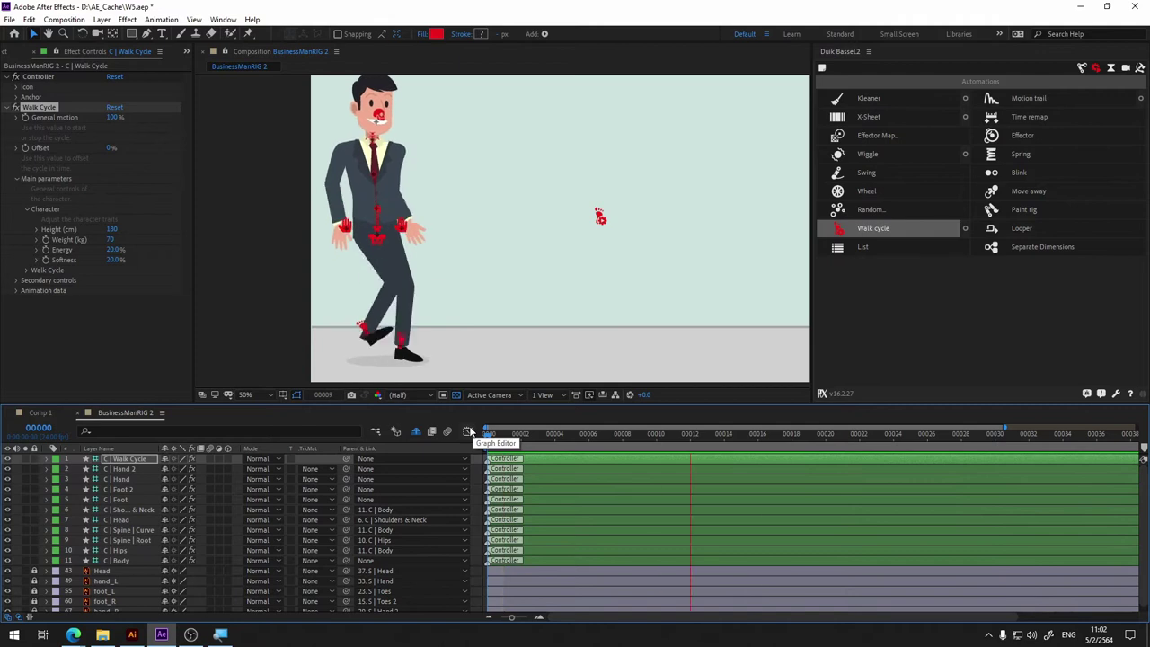
Step: Set the walk cycle Energy to 5%, Height to 175 cm and Weight to 100 kg
click(117, 250)
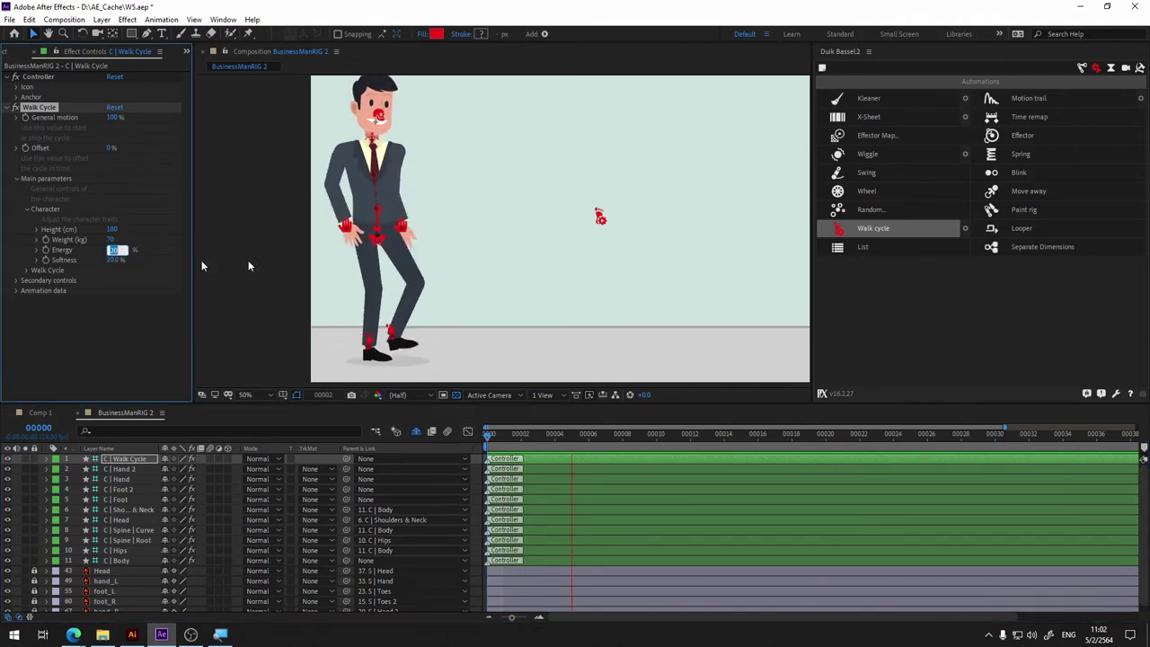
text(5)
key(Return)
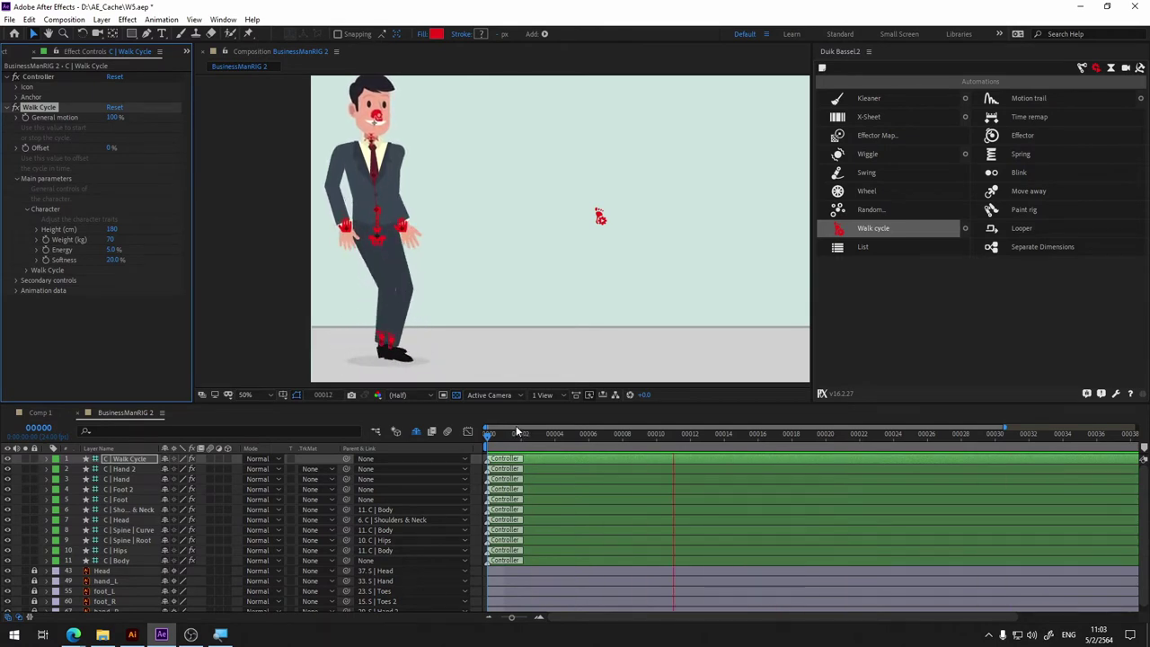
click(111, 230)
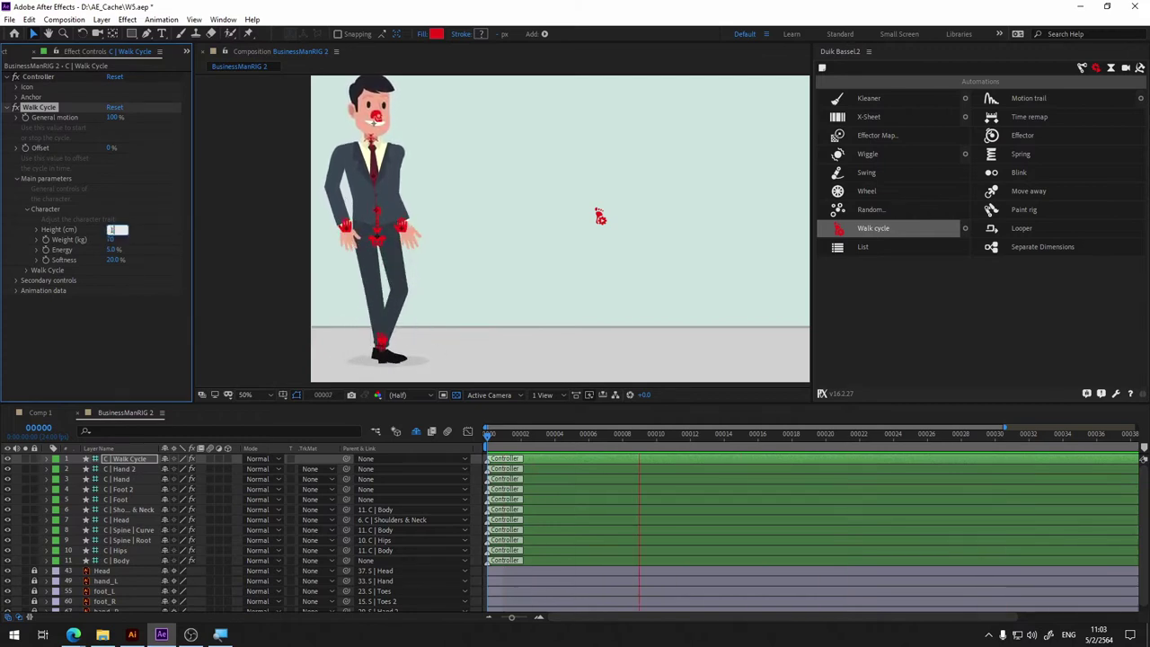
text(175)
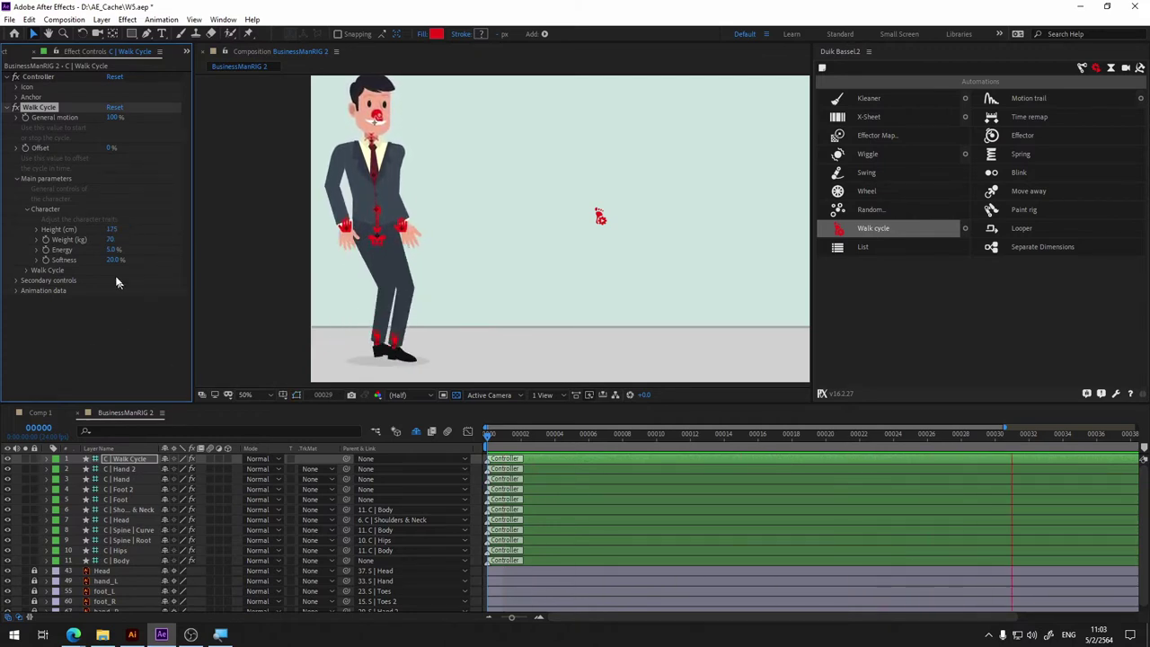
click(112, 239)
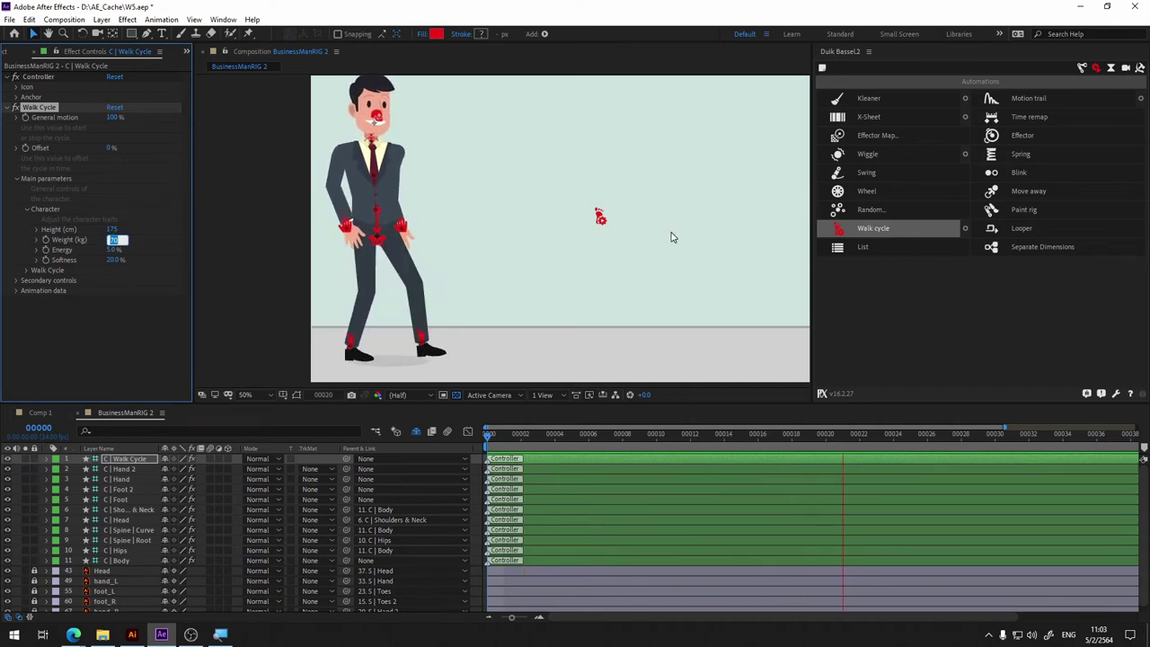
text(10)
key(Return)
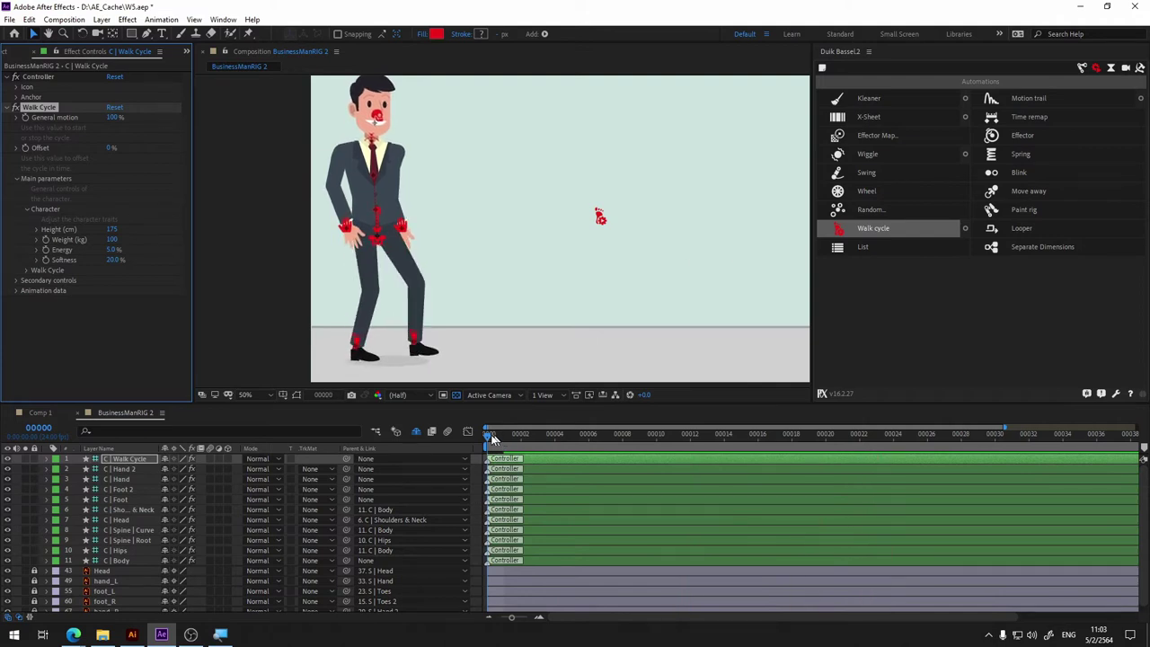
Step: Preview the walk with the new character settings and return to frame 0
click(489, 438)
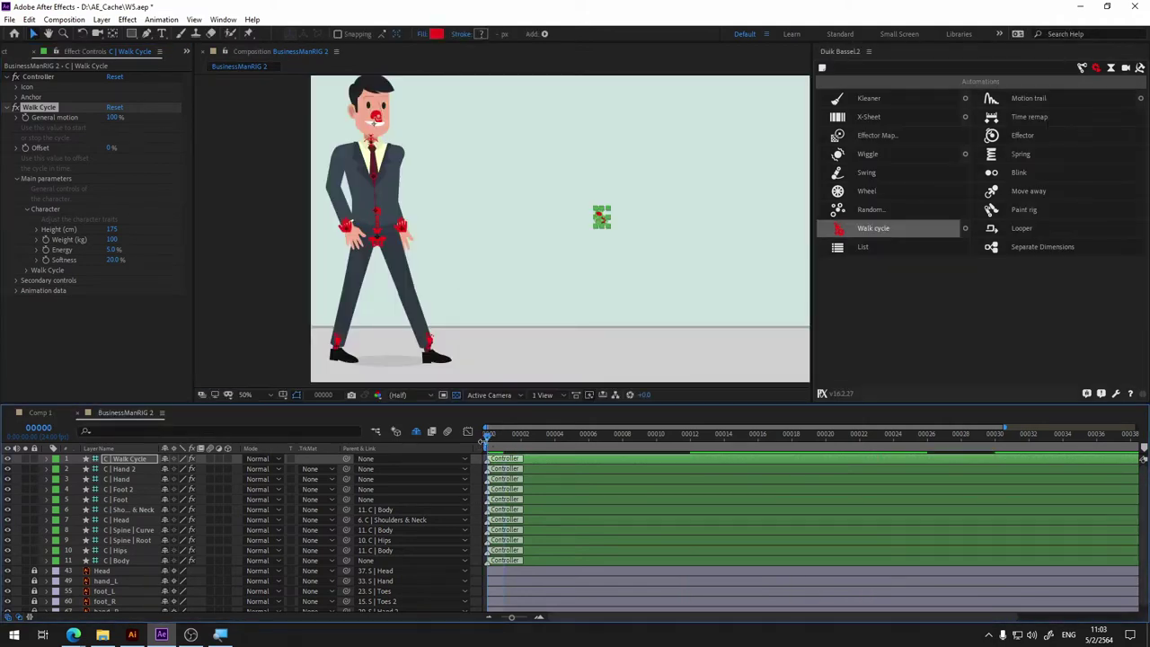
key(space)
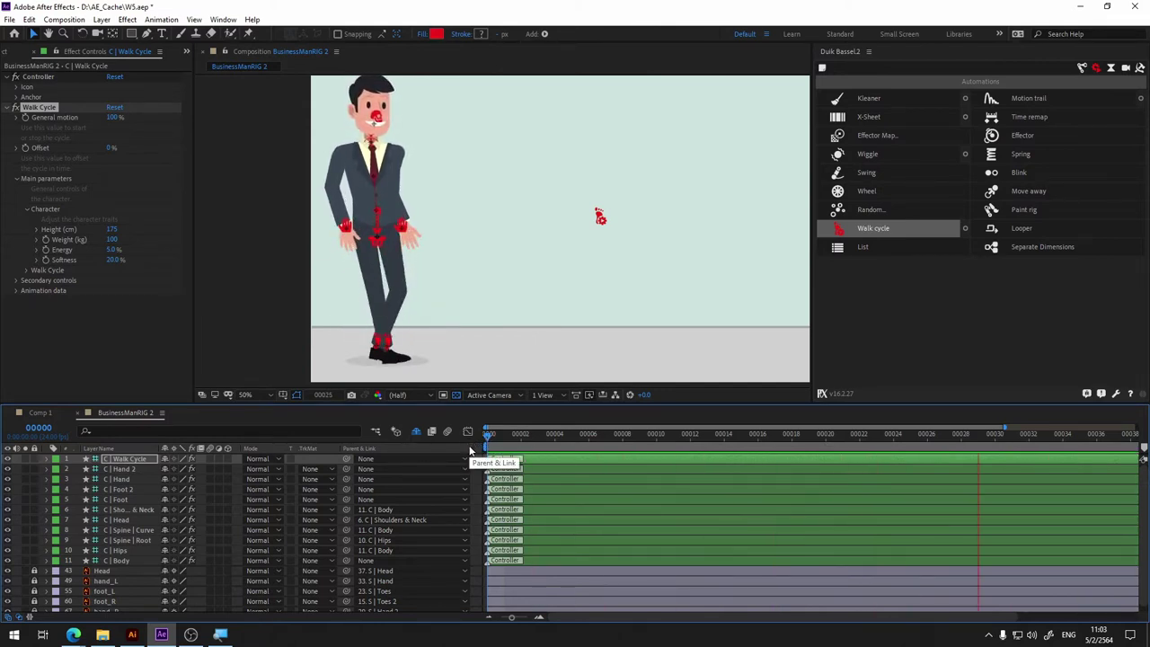
key(space)
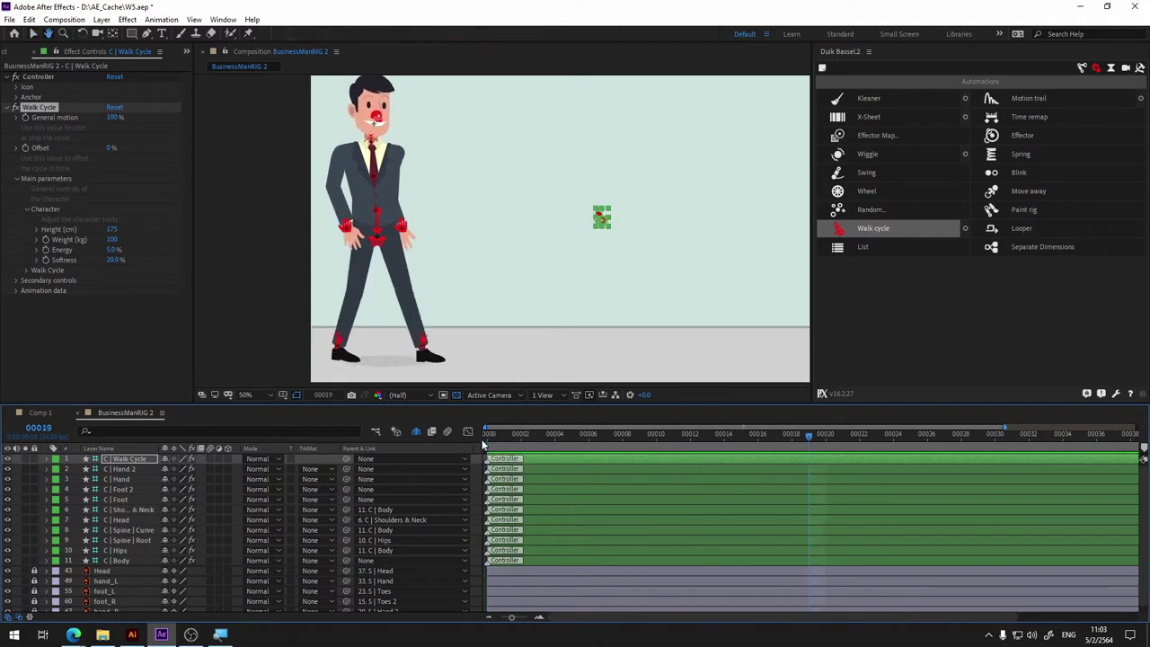
click(483, 441)
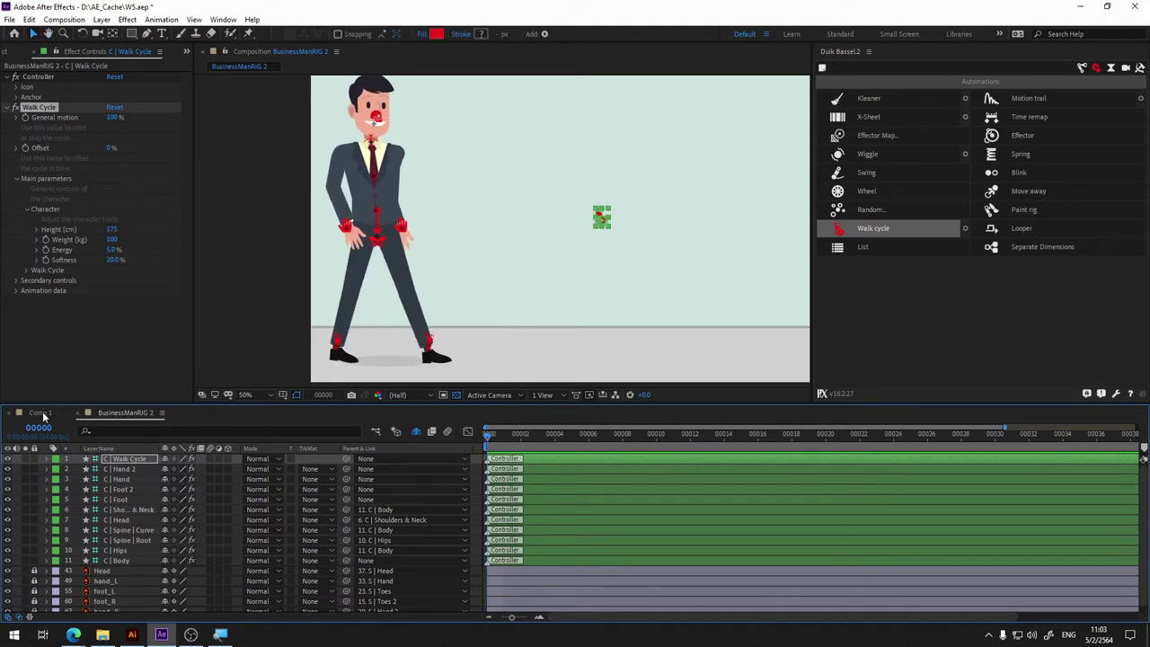
Step: In Comp 1, add the BusinessManRIG 2 composition from the Project panel to the timeline
click(41, 413)
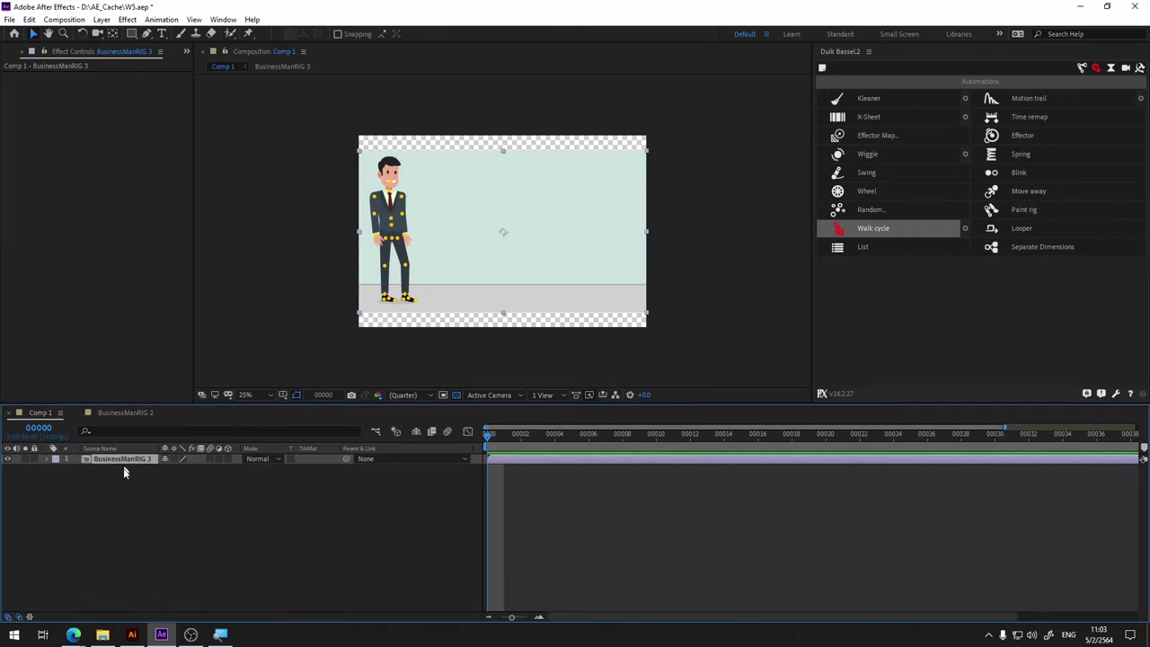
click(111, 493)
click(120, 463)
click(186, 51)
click(216, 66)
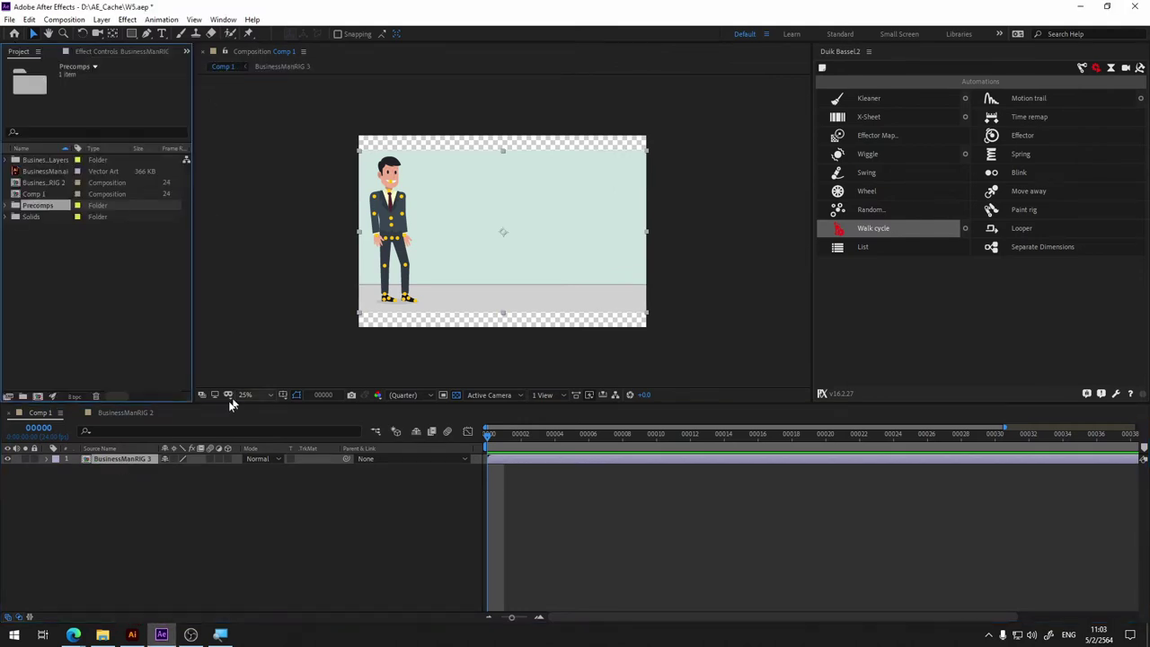
drag(51, 183, 115, 469)
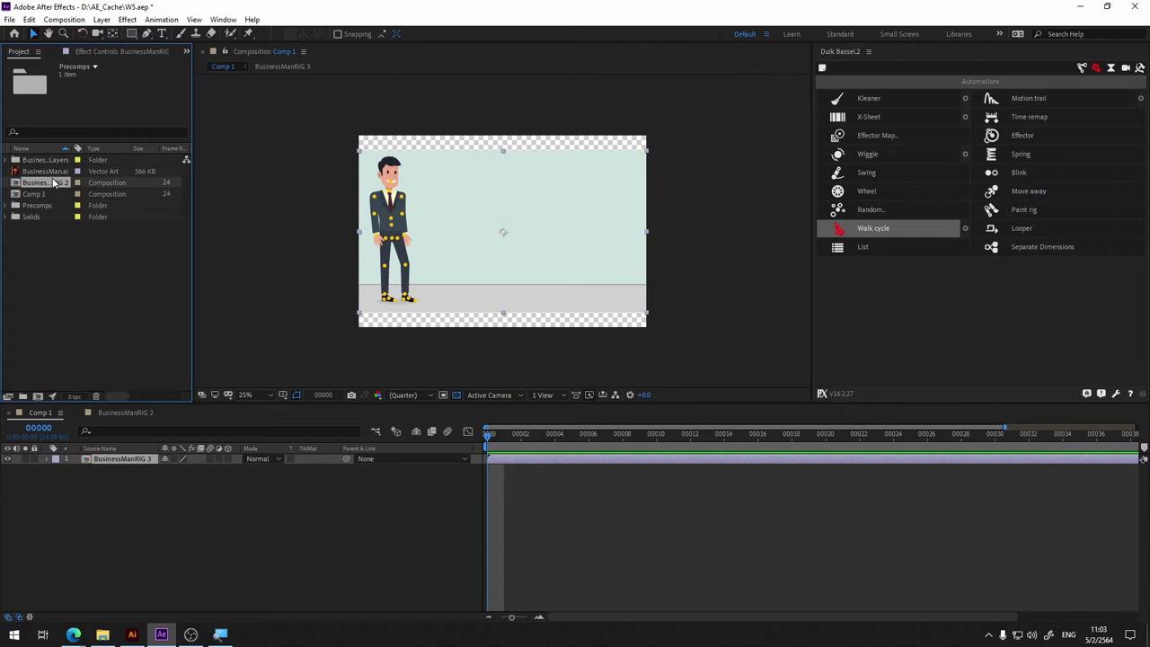
Step: Delete the old BusinessManRIG 3 layer and open the BusinessManRIG 2 composition
click(135, 459)
key(Delete)
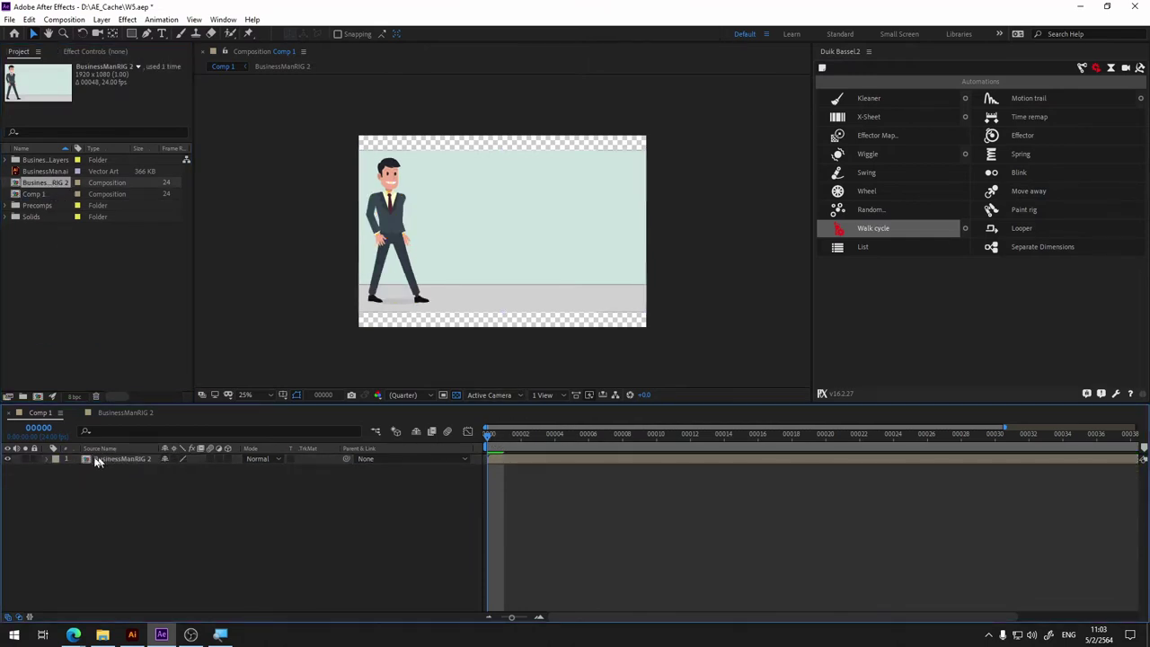
click(118, 459)
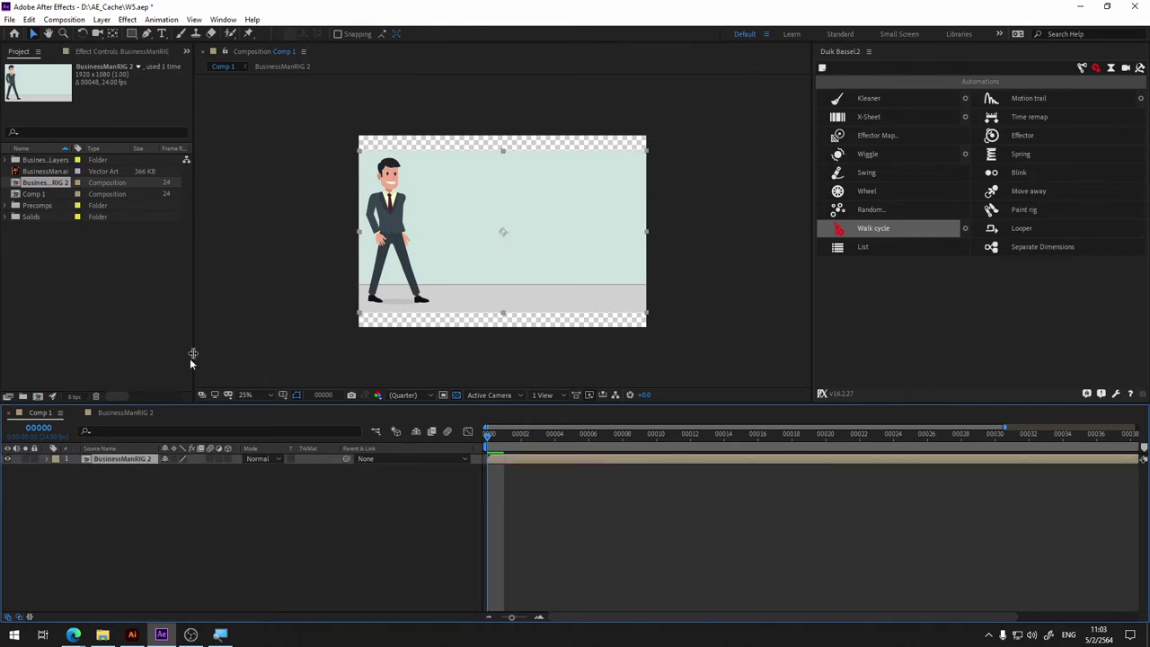
click(126, 413)
scroll(123, 581, down, 1)
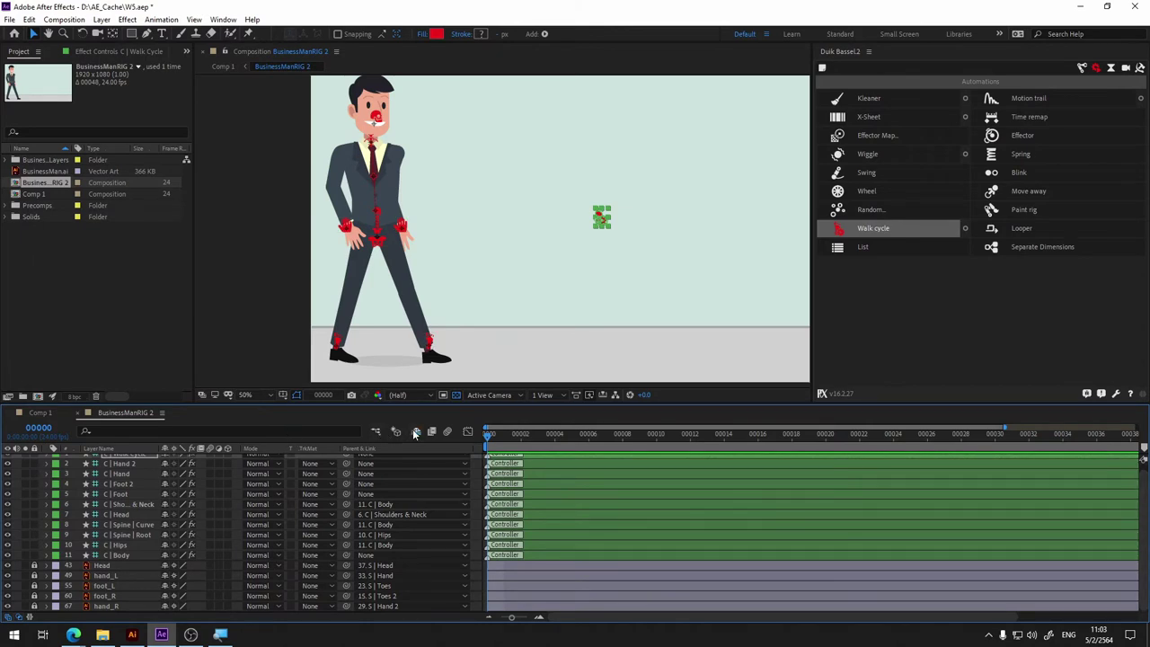
Step: Hide the teal background Layer 30 in BusinessManRIG 2, keeping the Shadow visible, and return to Comp 1
scroll(197, 539, down, 5)
scroll(197, 540, down, 5)
scroll(194, 532, down, 5)
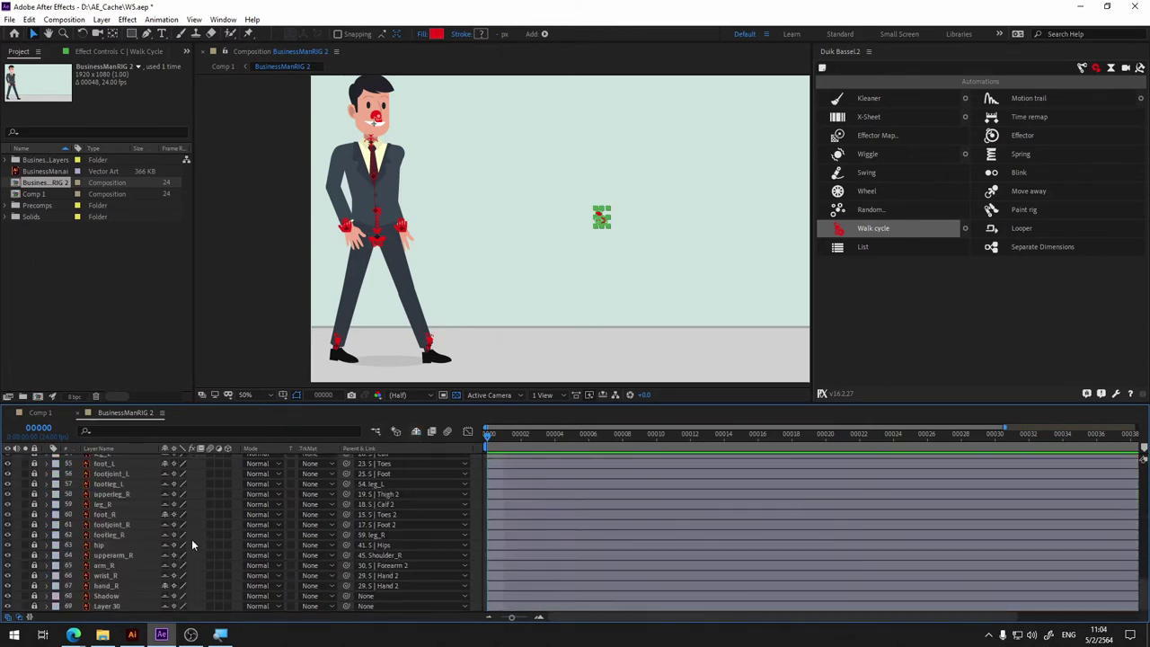
click(9, 596)
click(8, 607)
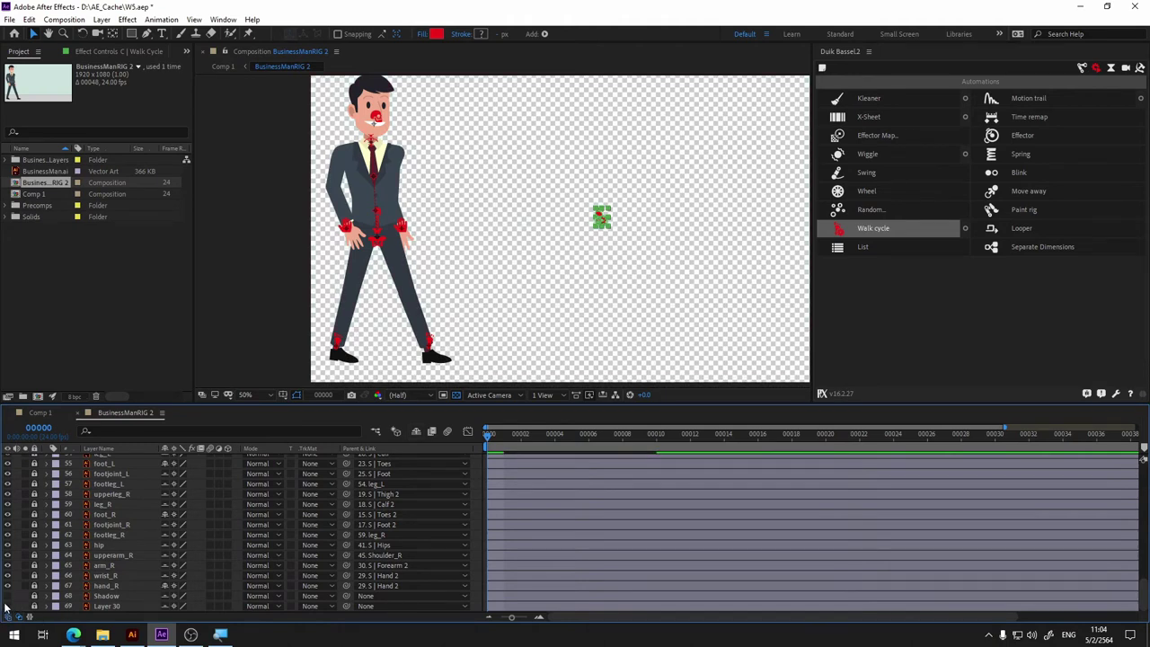
click(8, 596)
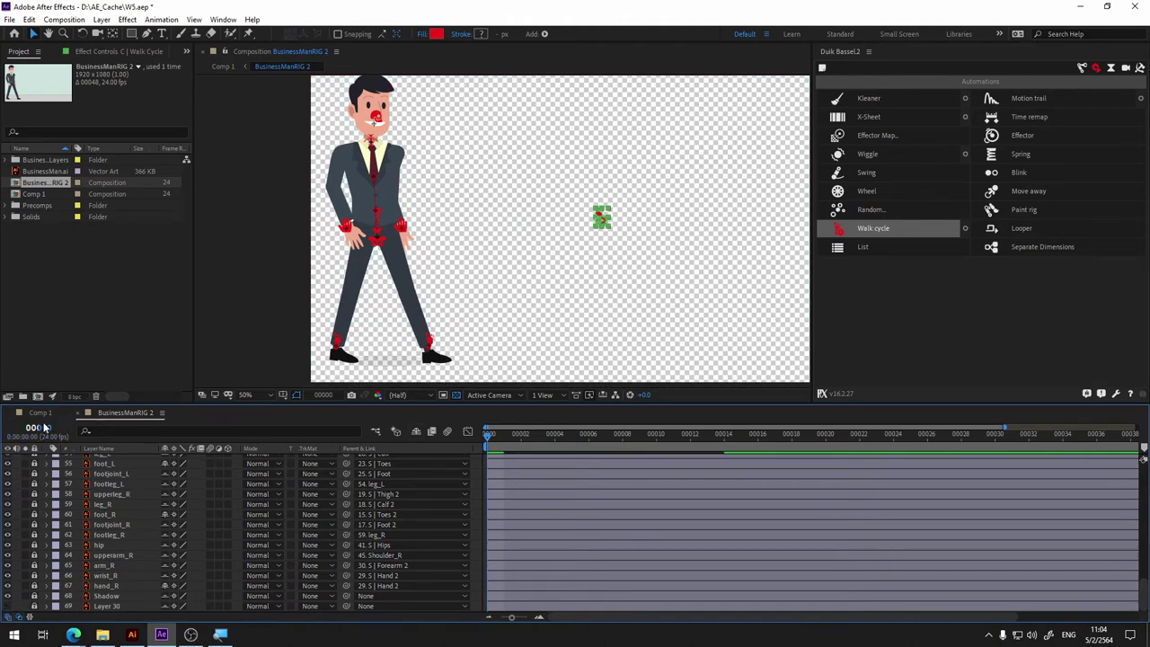
click(41, 413)
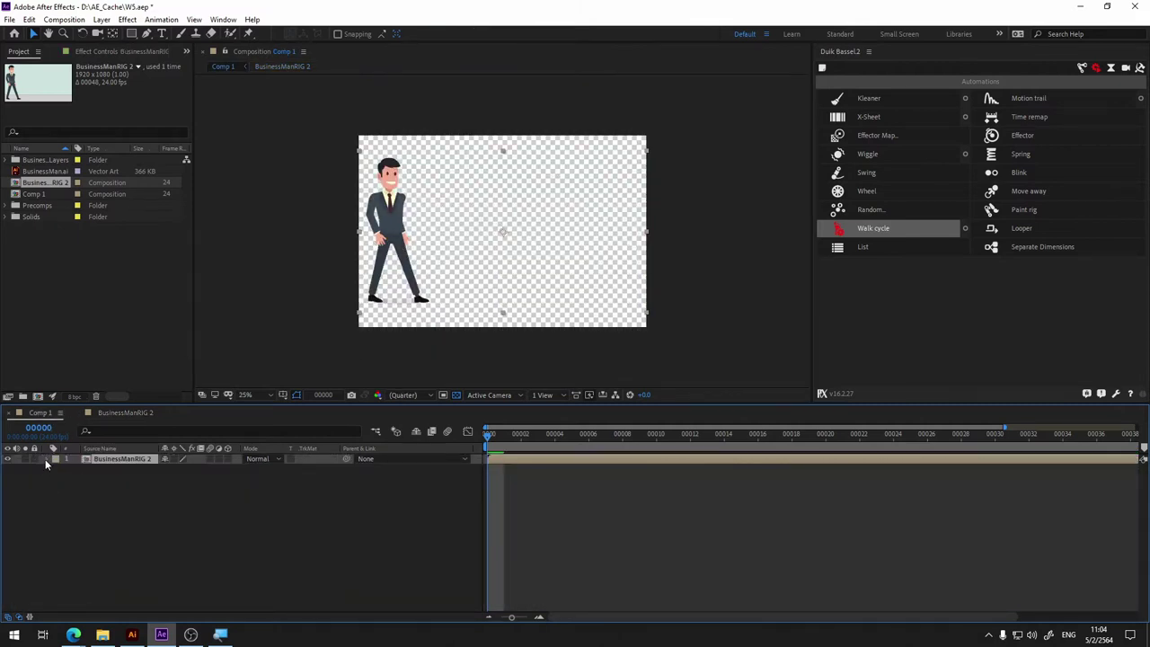
Step: Set a starting Position keyframe on the BusinessManRIG 2 layer in Comp 1
click(256, 252)
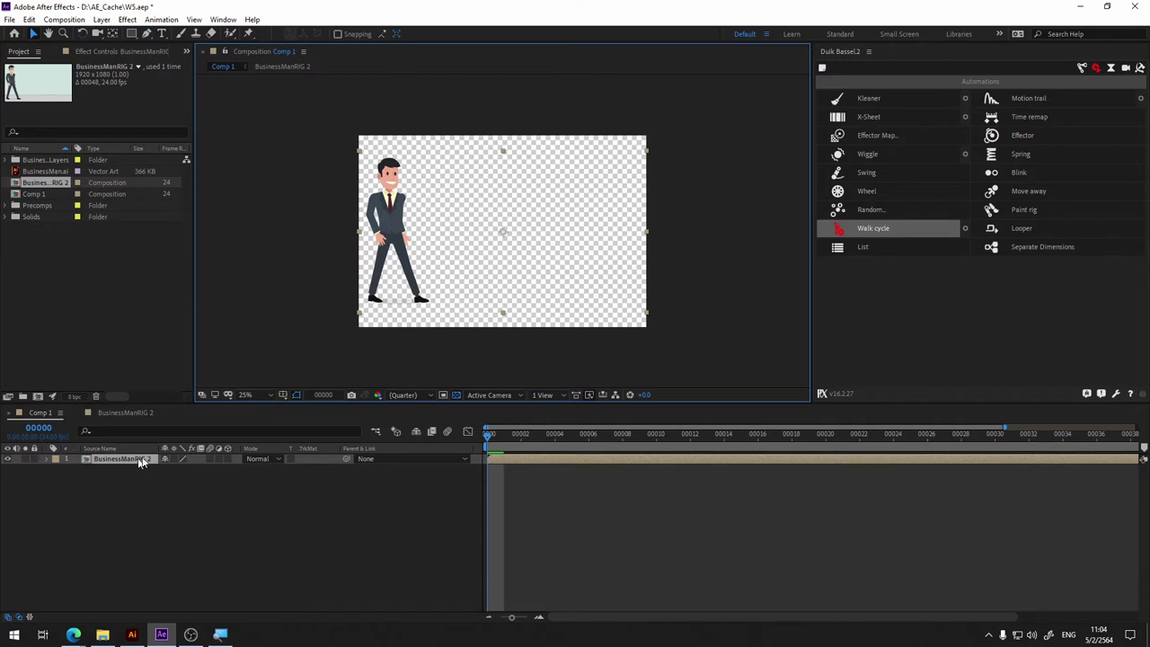
click(129, 413)
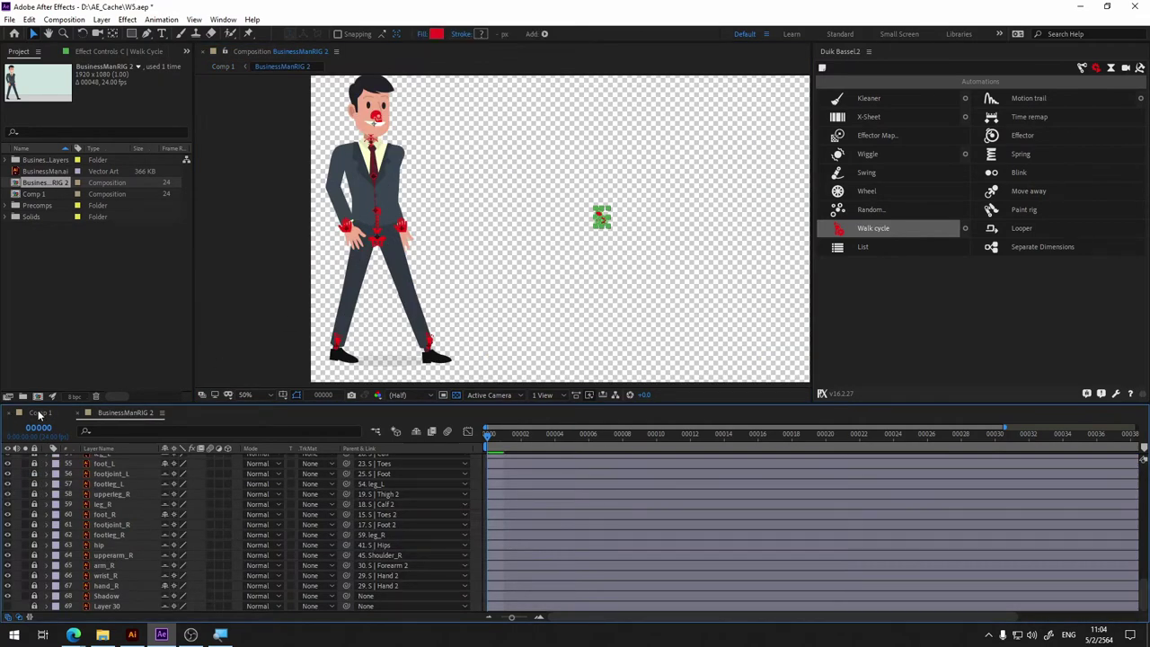
click(39, 413)
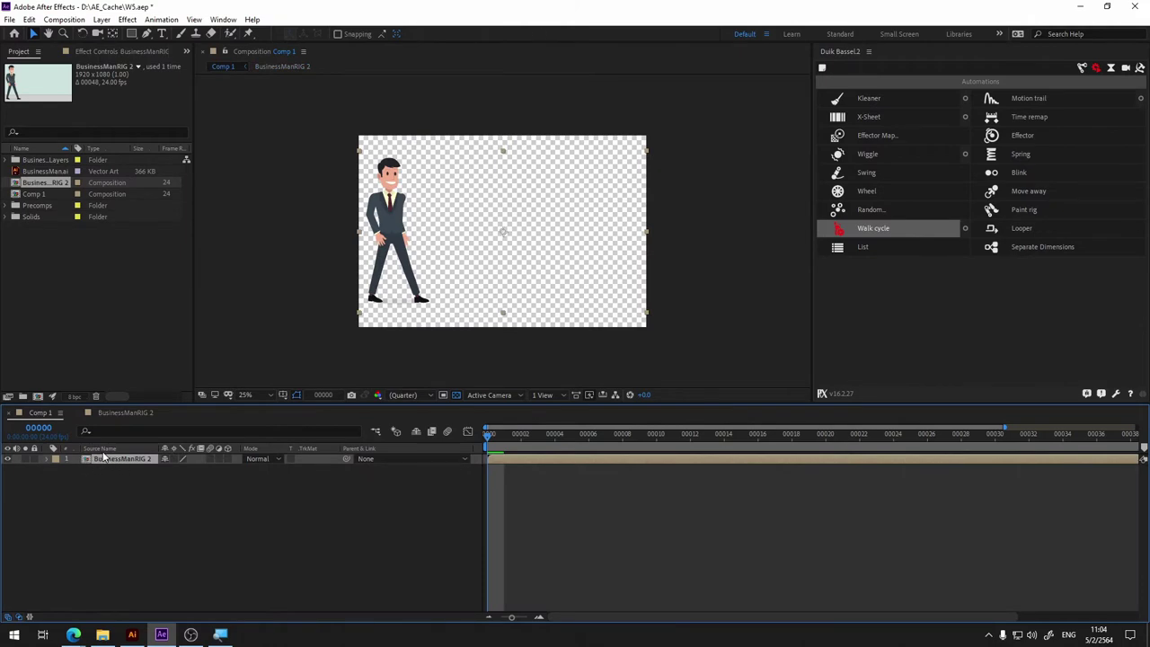
click(45, 459)
click(54, 471)
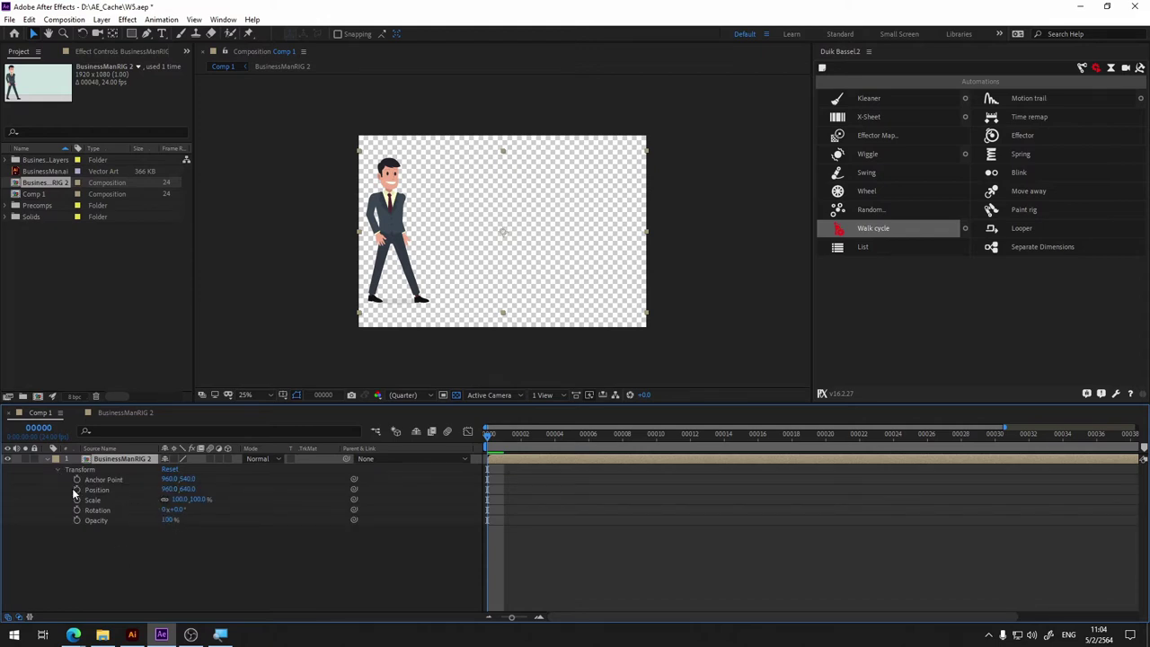
click(76, 490)
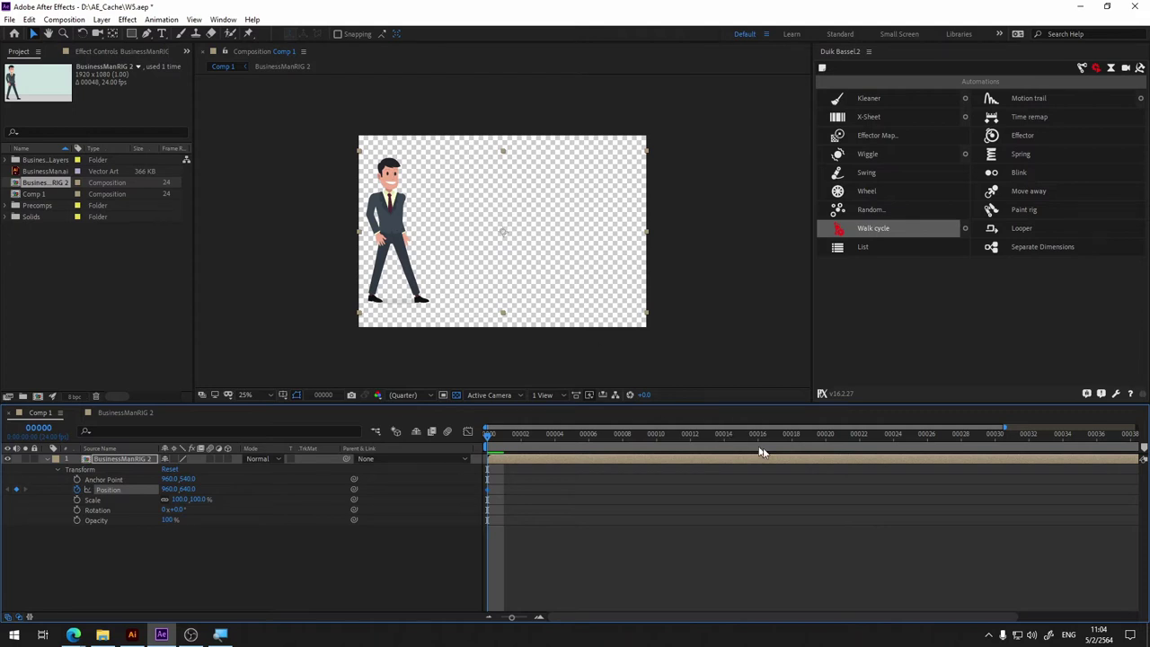
Step: At frame 47, move the man past the right edge to Position 2472
drag(893, 435, 910, 435)
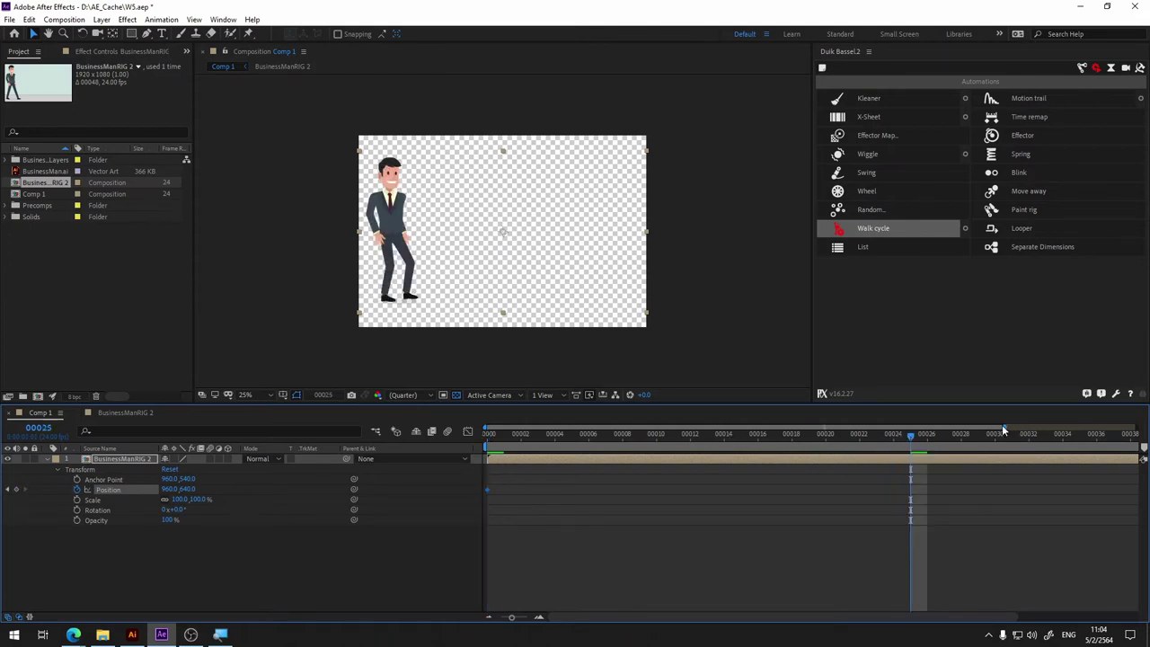
key(minus)
click(1123, 449)
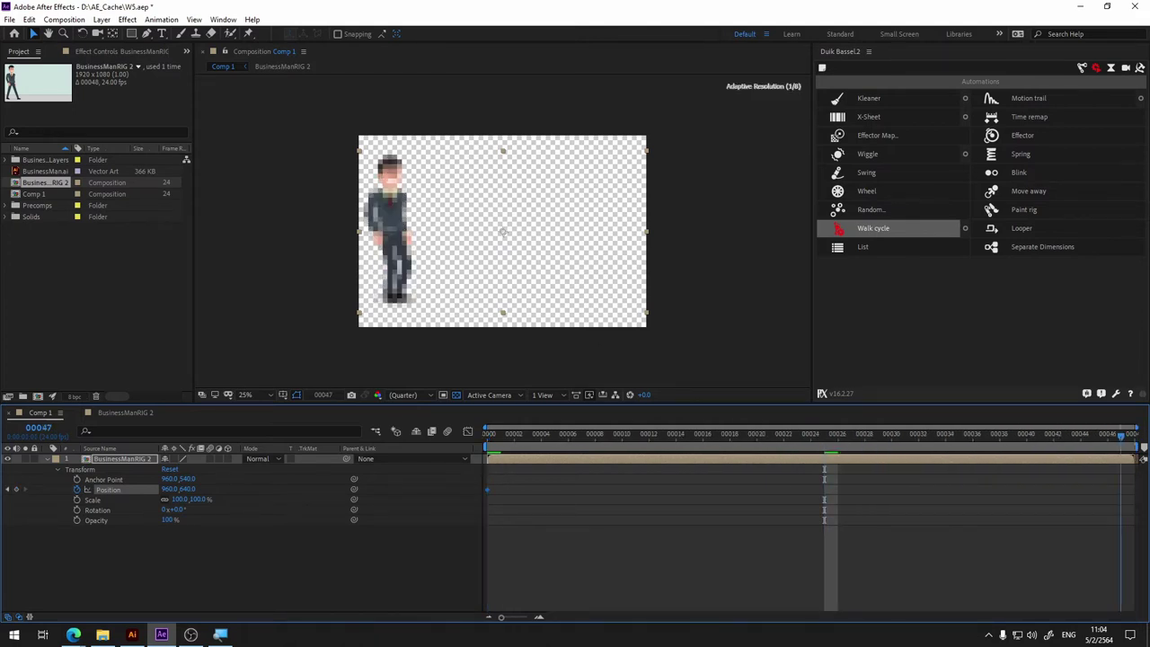
drag(395, 229, 622, 236)
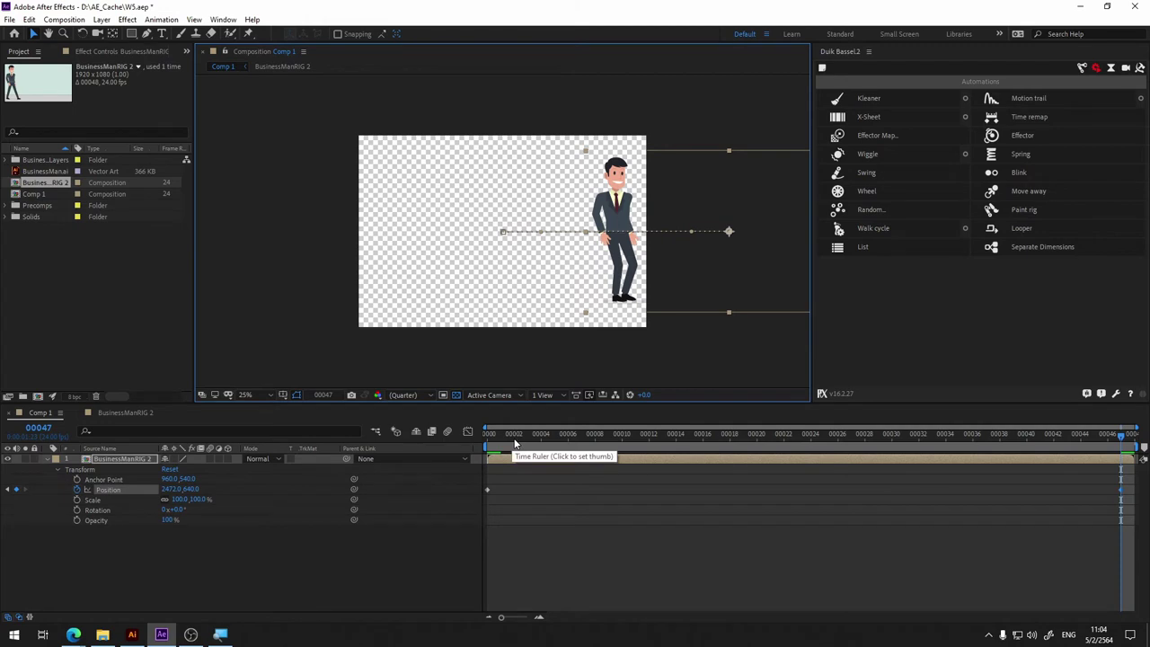
Step: Preview the man walking across the frame and scrub back to check the poses
click(488, 437)
key(space)
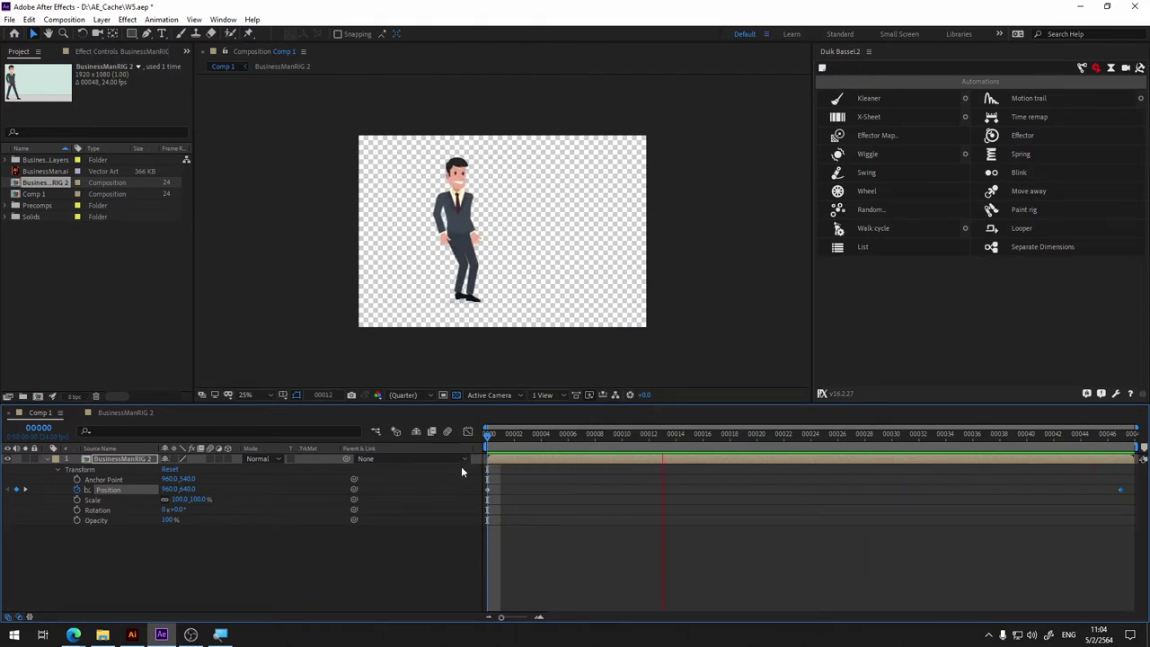
key(space)
mouse_move(508, 447)
mouse_down()
mouse_move(639, 445)
mouse_move(370, 456)
mouse_move(1019, 448)
mouse_move(967, 457)
mouse_move(49, 423)
mouse_up()
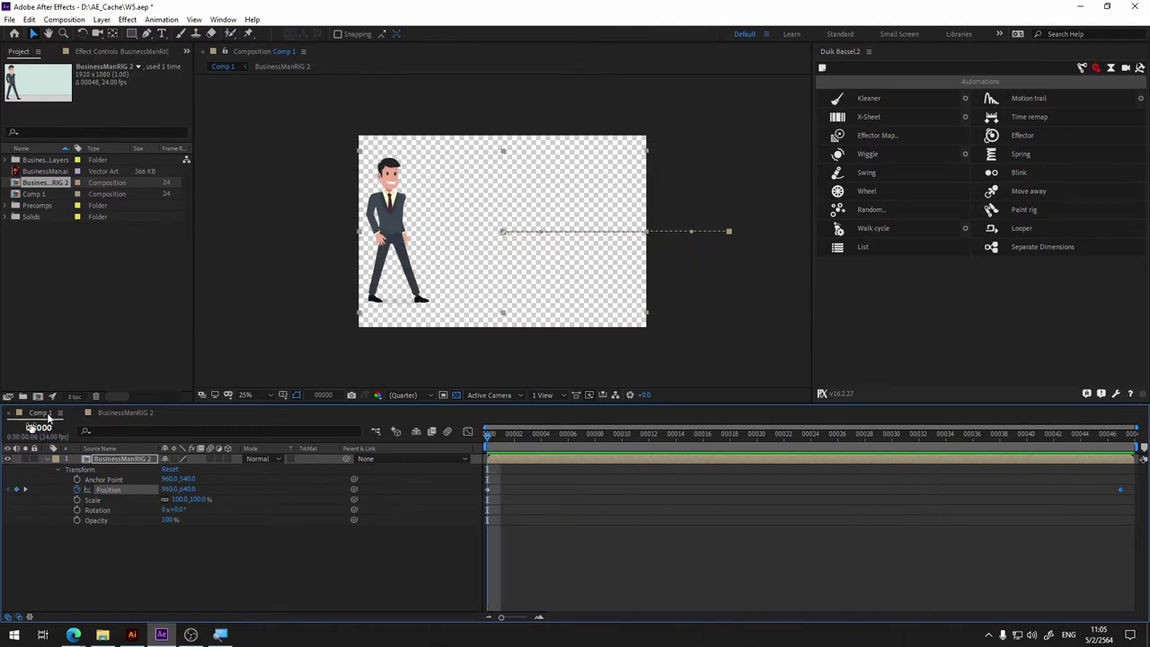
Step: In BusinessManRIG 2, set the walk controller's Walk Cycle Softness to 50% and play it
click(125, 412)
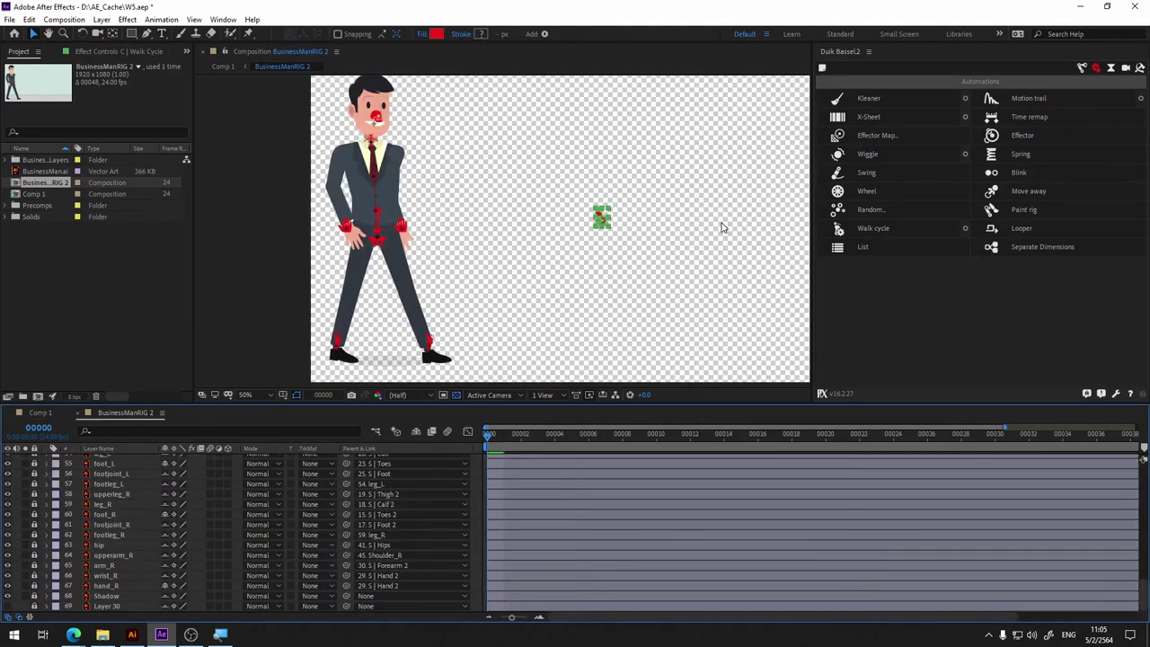
click(597, 231)
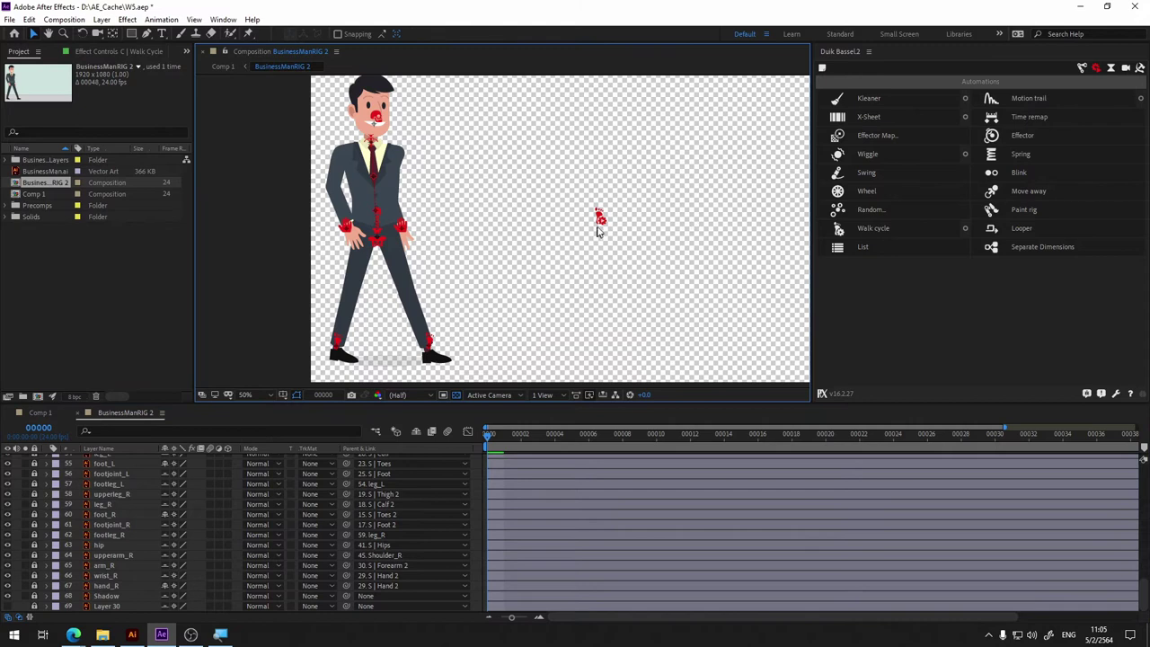
click(115, 52)
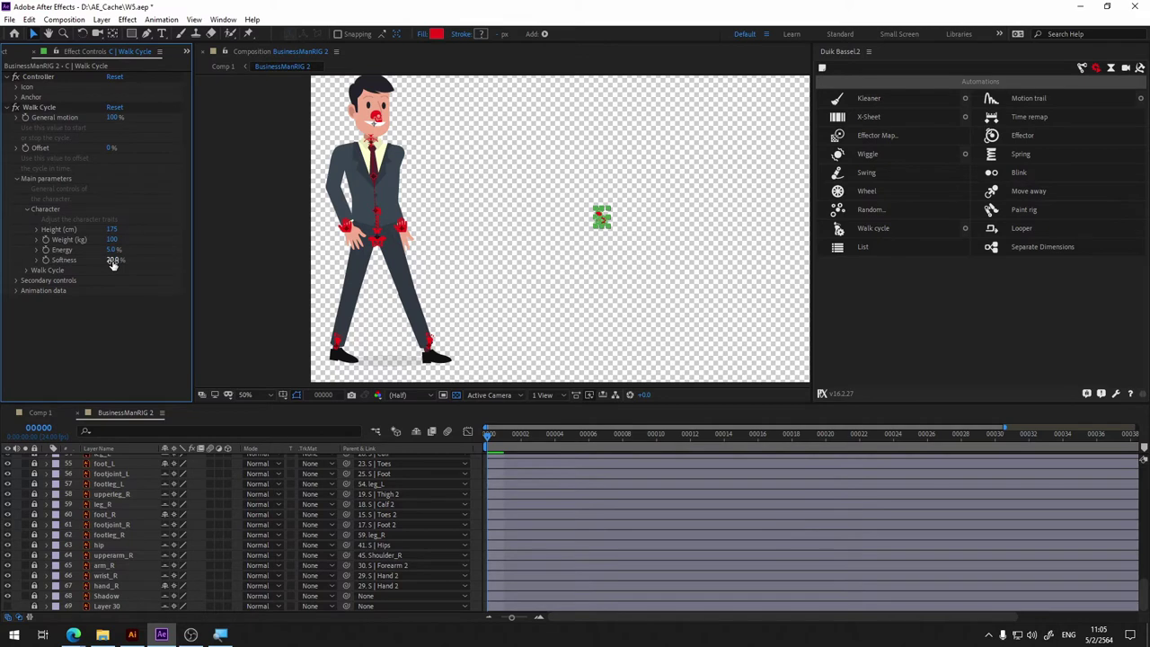
click(113, 261)
text(50)
key(Return)
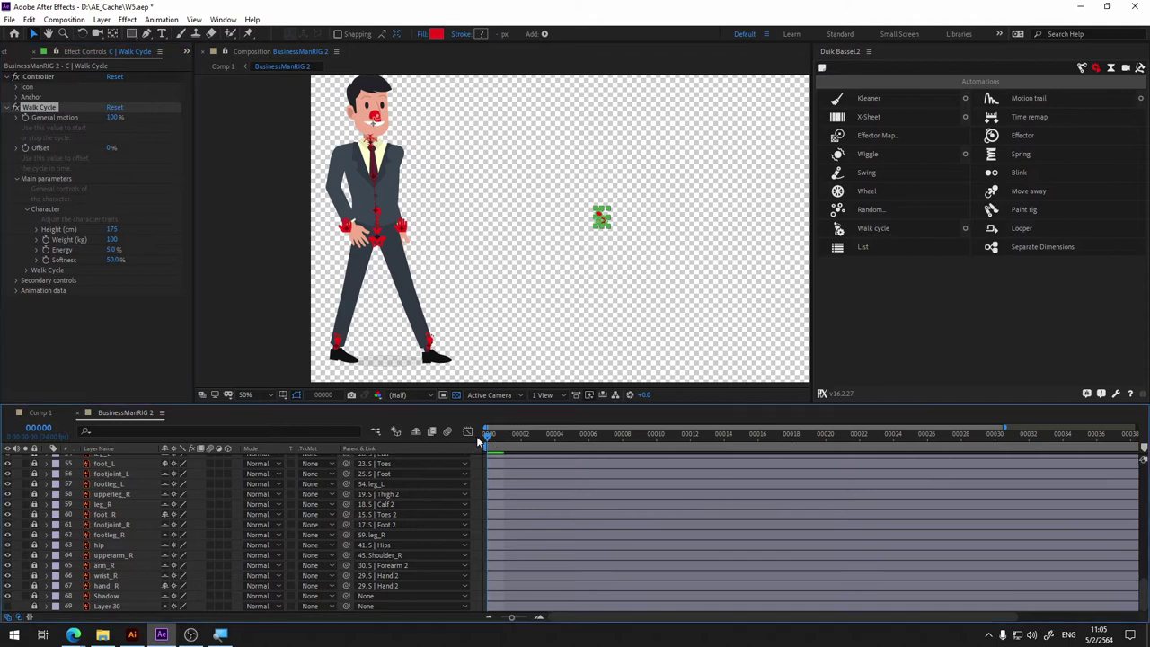
key(space)
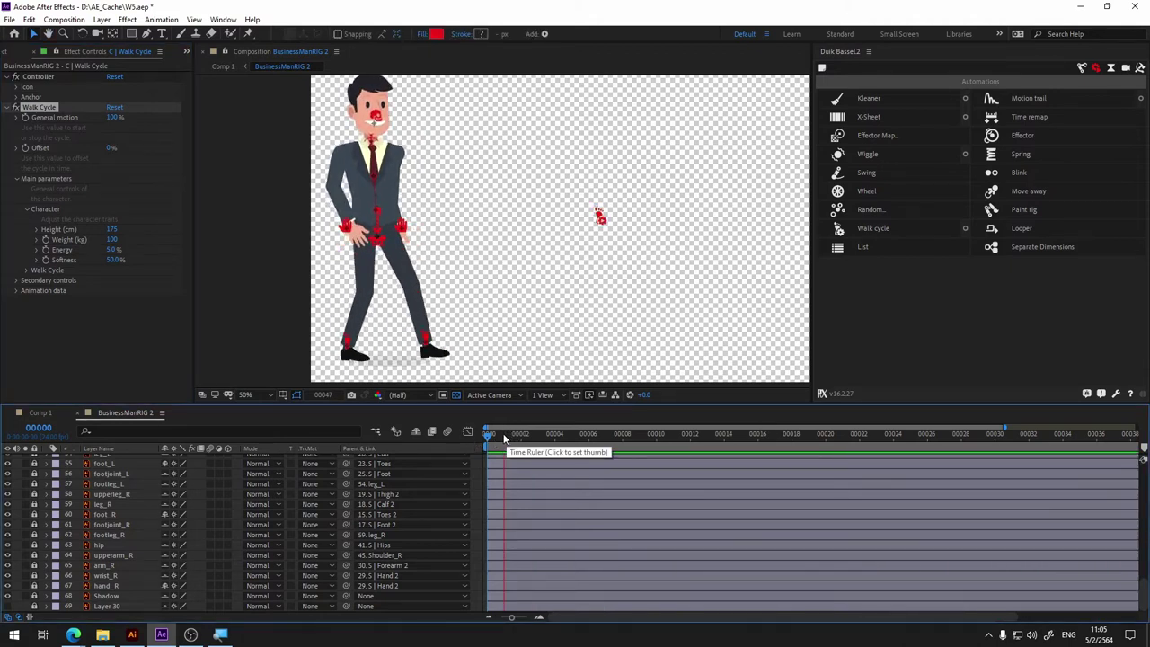
Step: Set the Walk Cycle Energy to 1.0%
click(114, 260)
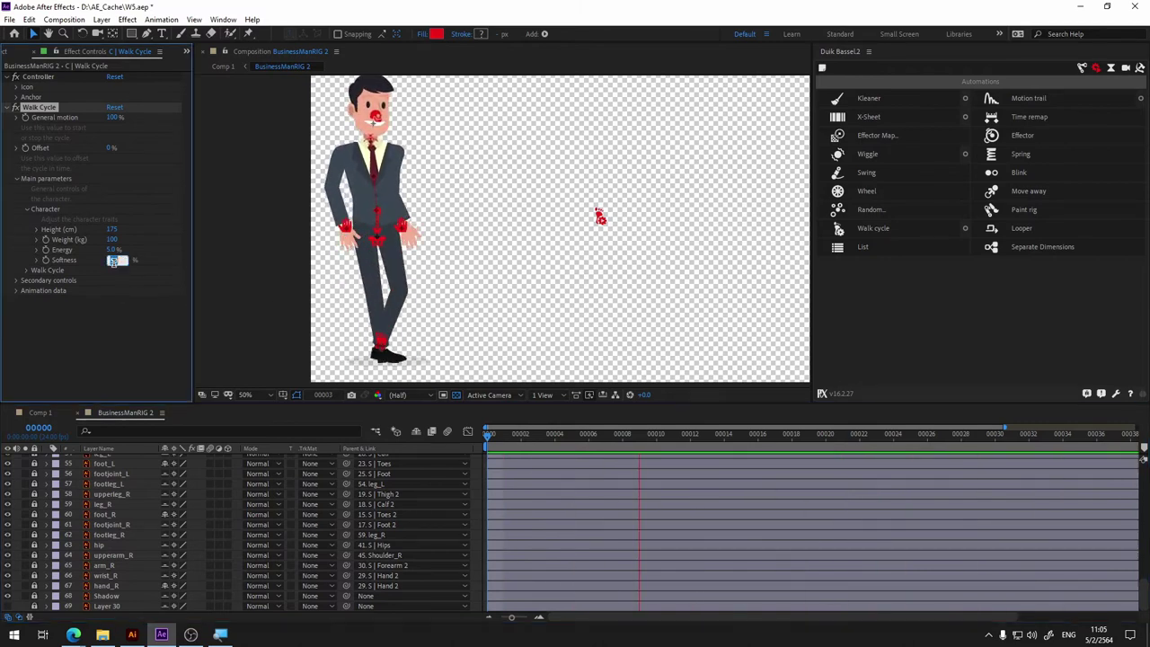
click(123, 319)
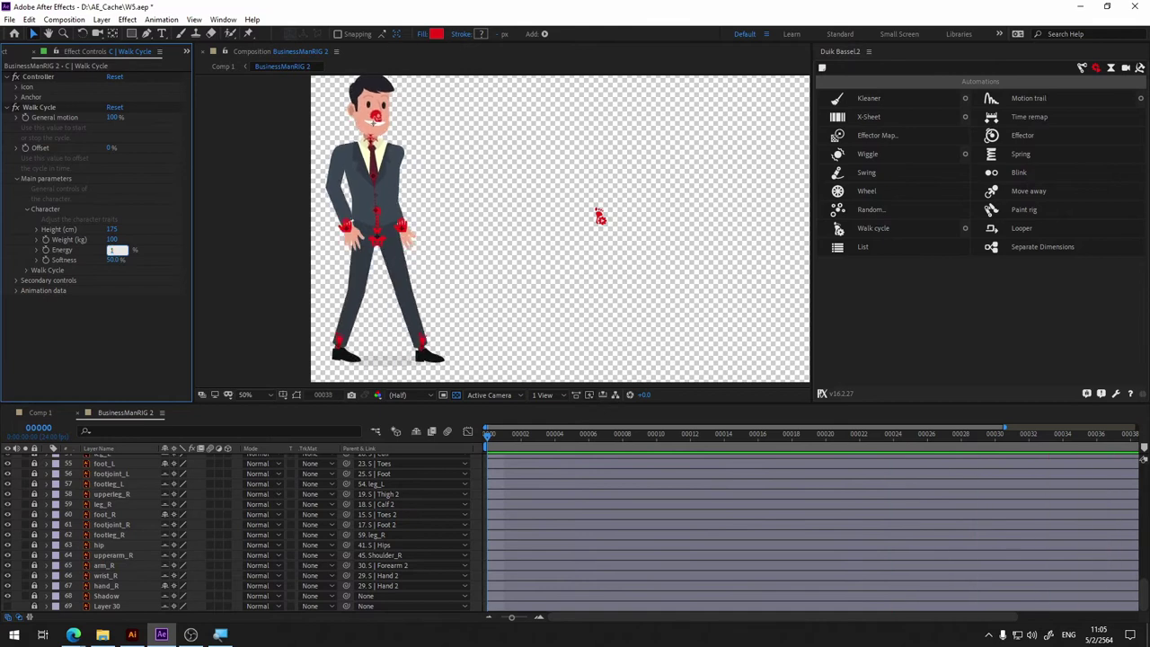
key(Return)
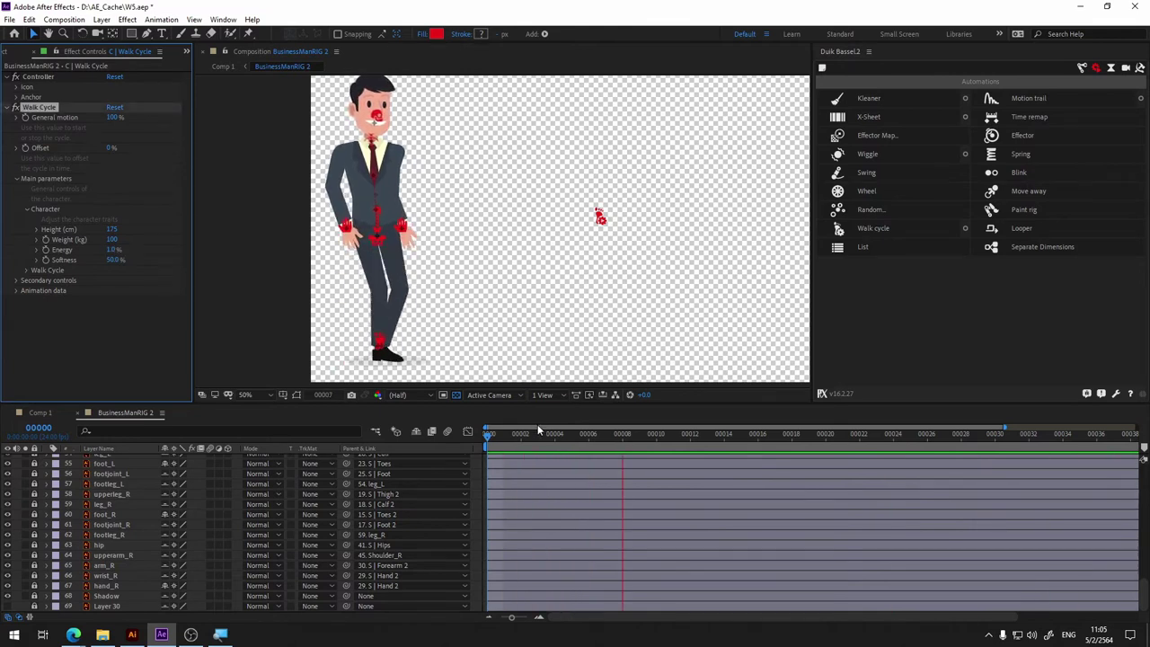
Step: Preview the adjusted walk from frame 0 with the timeline showing the full comp length
click(485, 436)
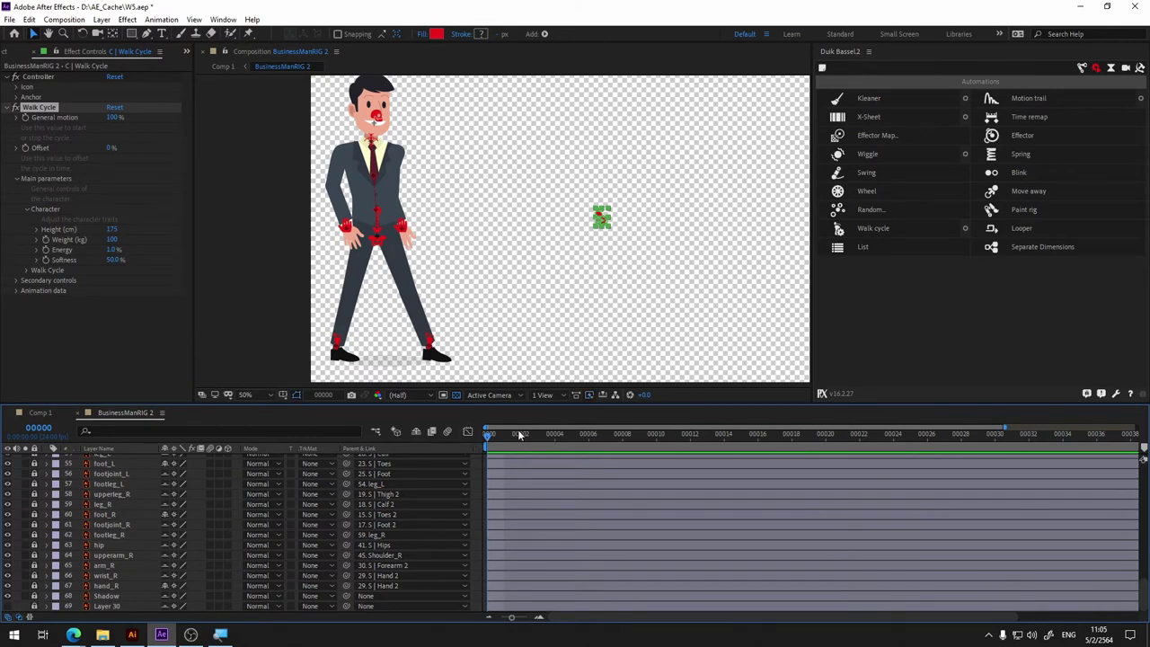
mouse_move(519, 436)
mouse_down()
mouse_move(926, 439)
mouse_move(688, 437)
mouse_move(595, 463)
mouse_move(689, 460)
mouse_move(769, 441)
mouse_up()
key(space)
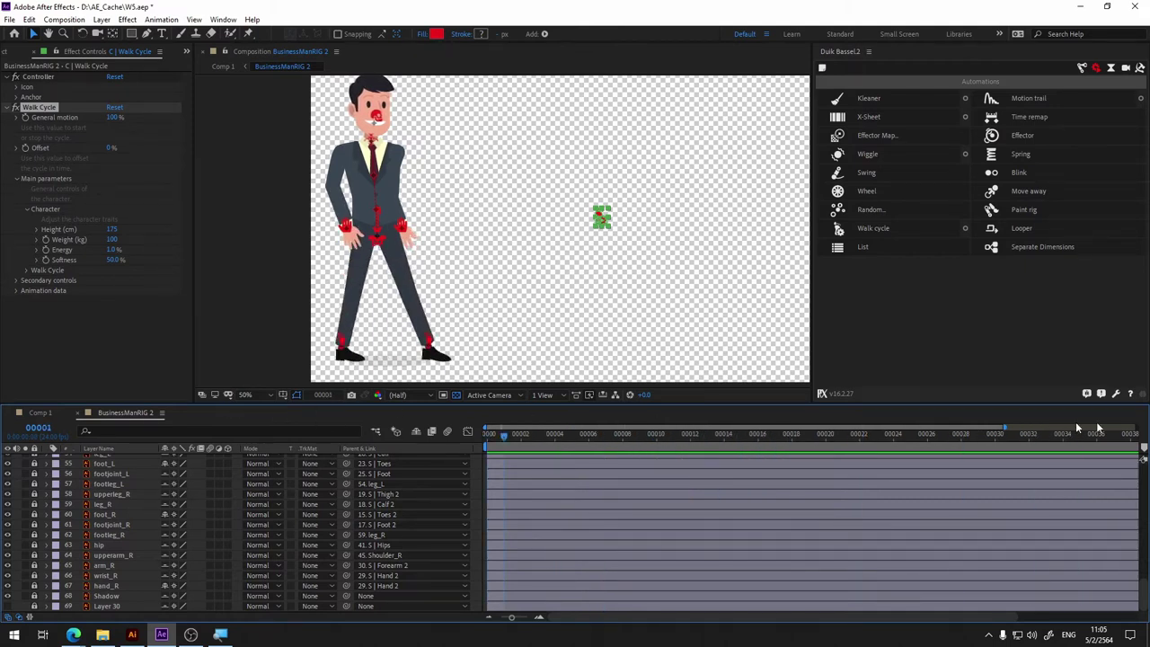
drag(1005, 429, 1111, 441)
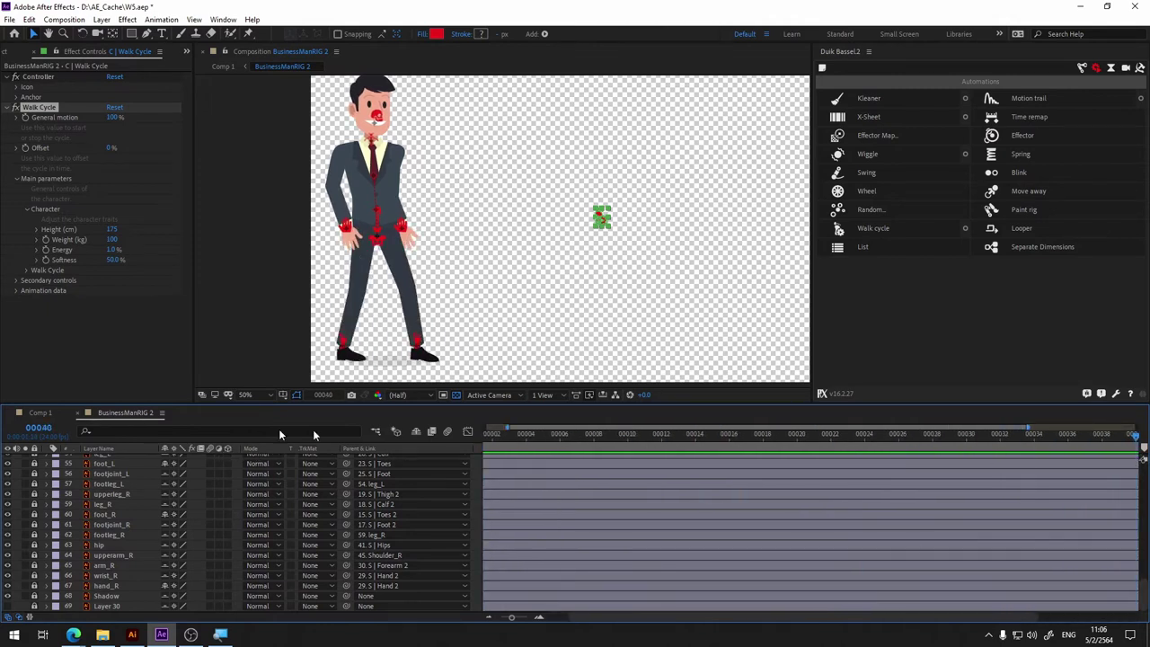
key(space)
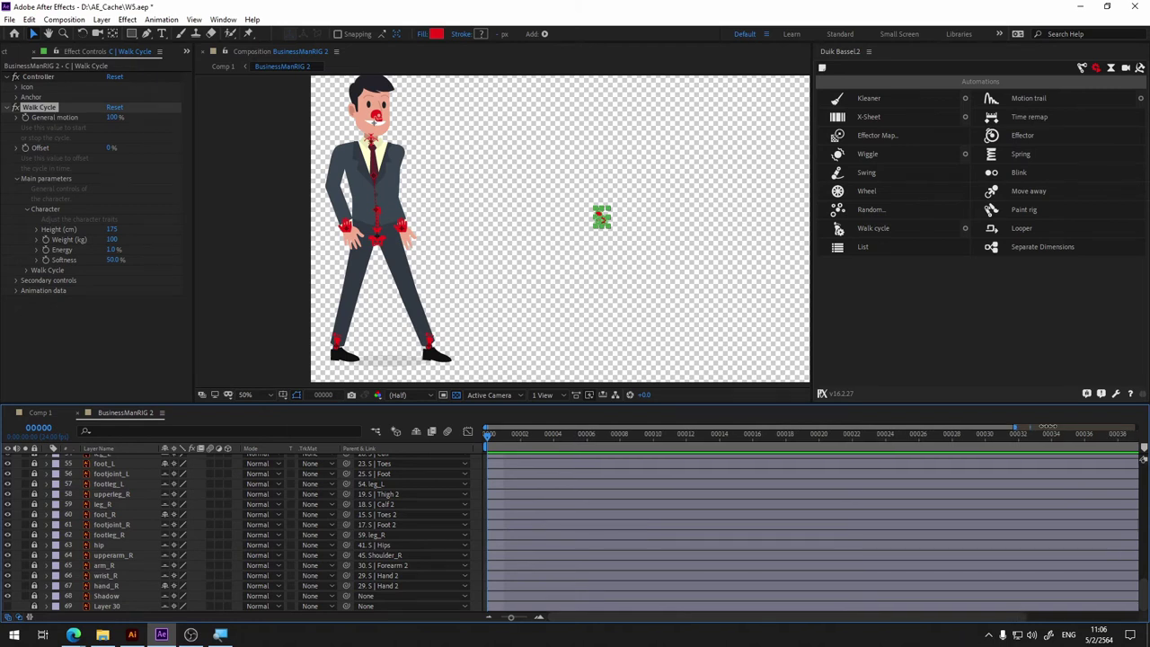
drag(1006, 427, 1135, 429)
key(space)
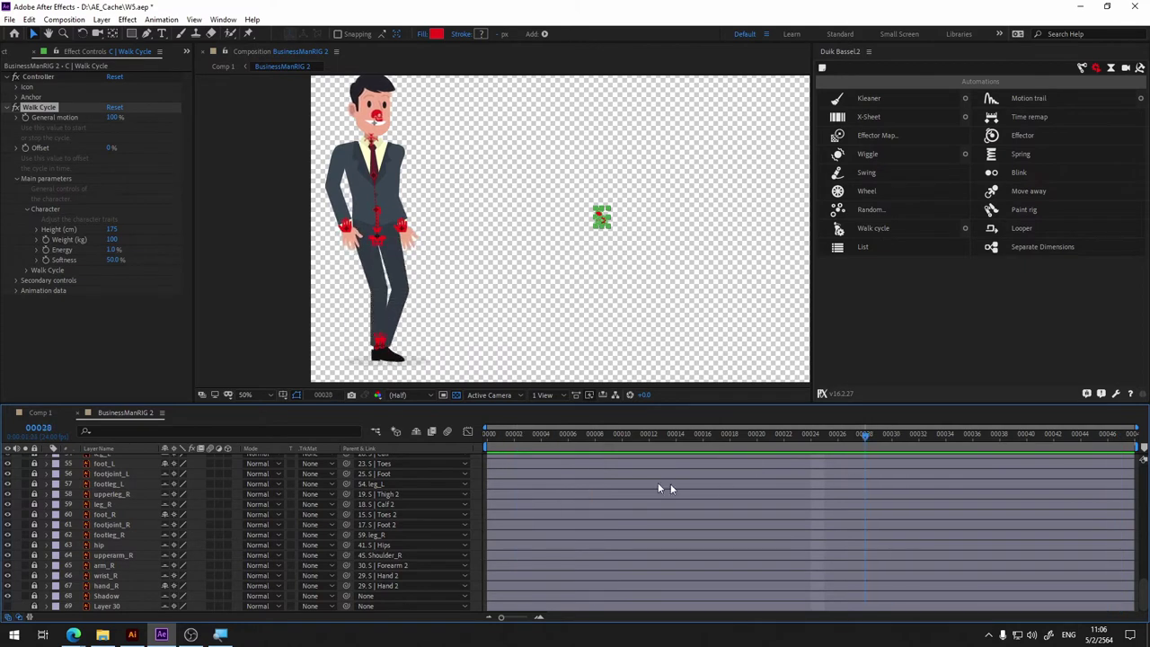
key(space)
Step: Back in Comp 1, preview the man walking across the frame
click(37, 413)
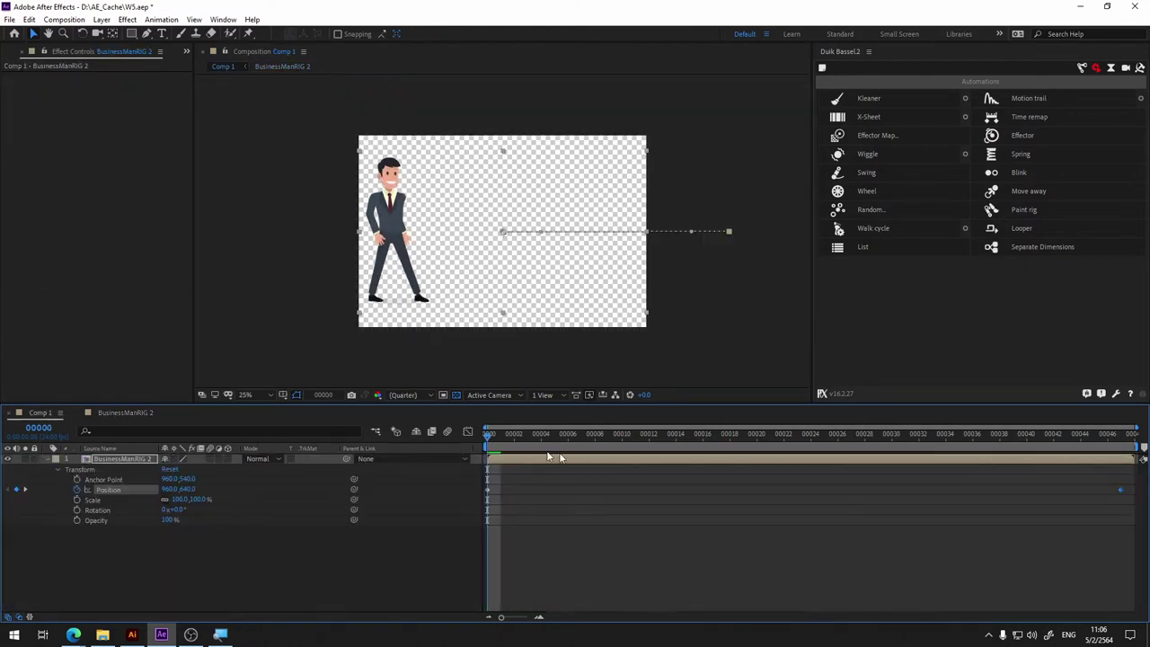
click(520, 439)
key(space)
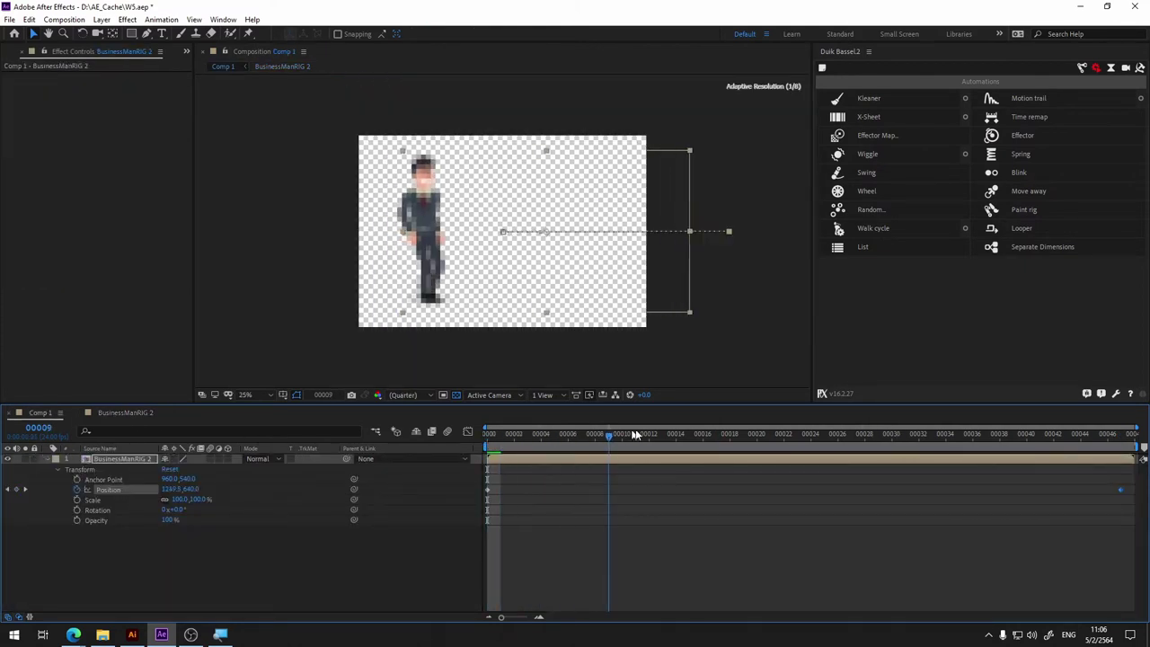
key(space)
key(space)
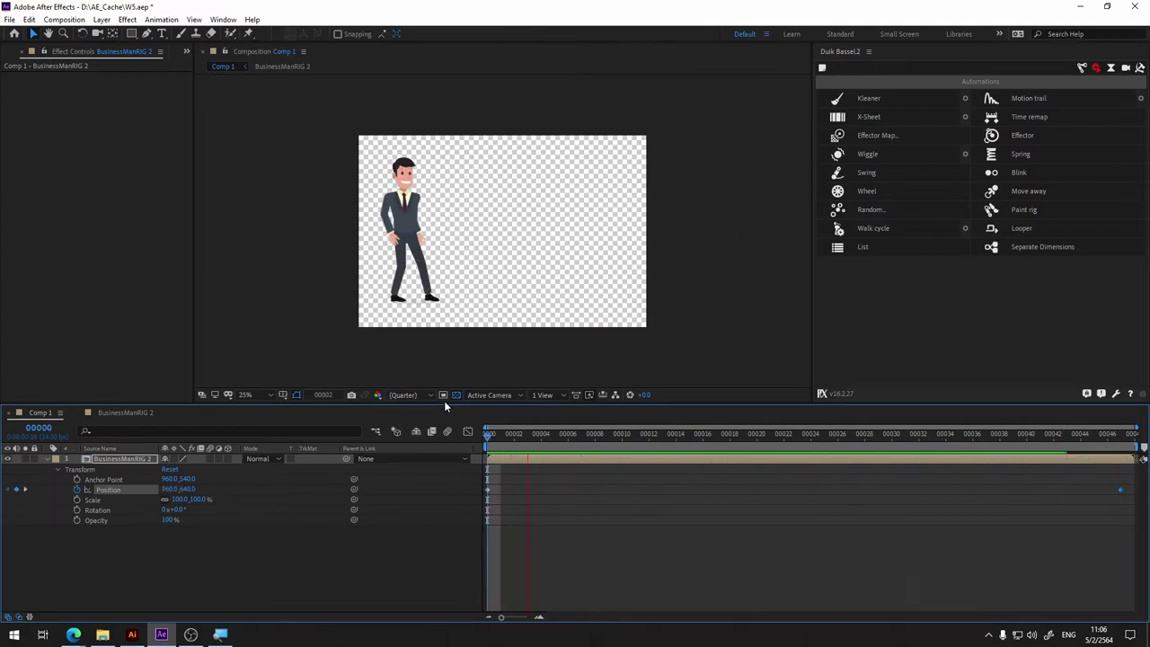
key(space)
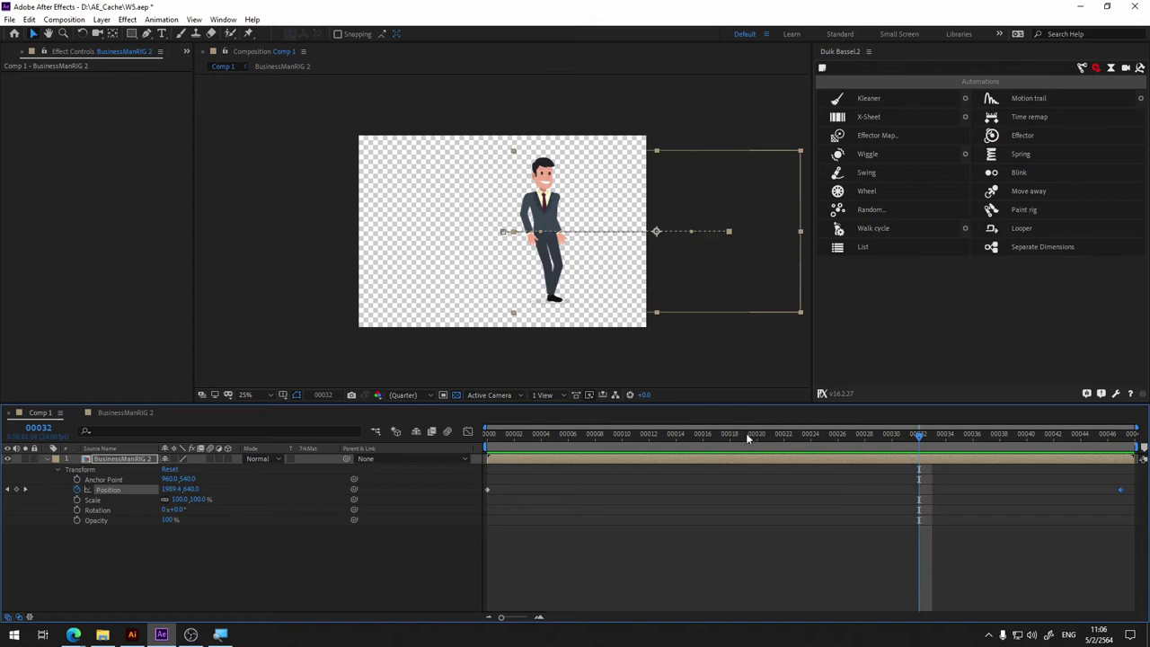
drag(748, 437, 308, 435)
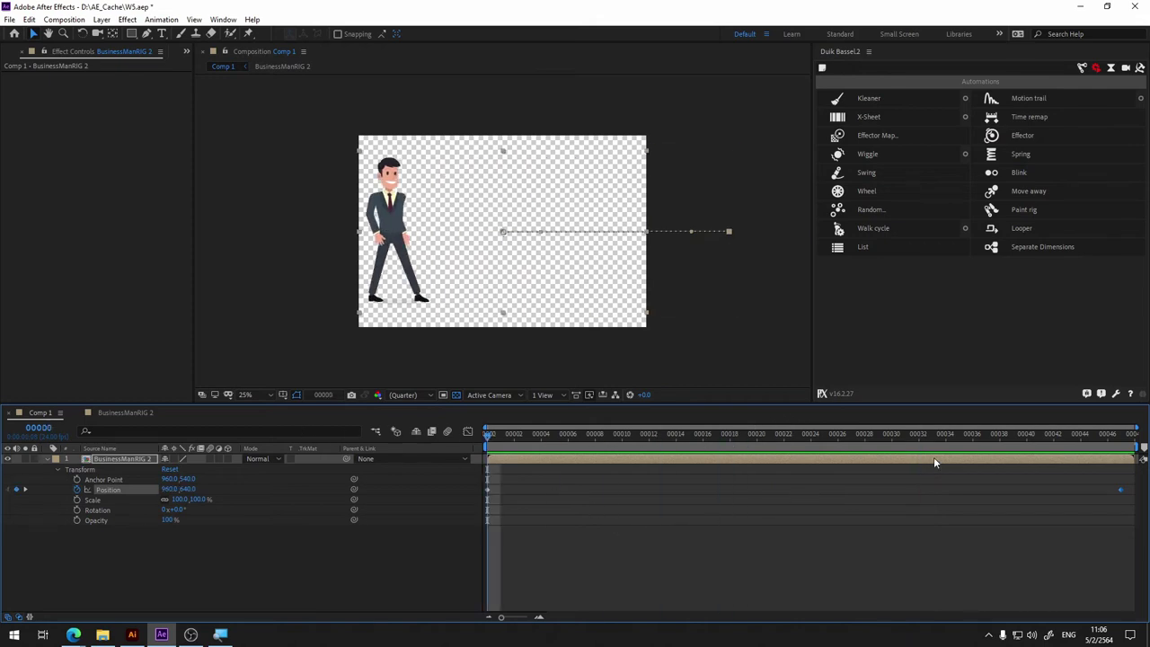
Step: Make frame 35 the final Position keyframe, deleting the old end keyframe
drag(503, 436, 972, 452)
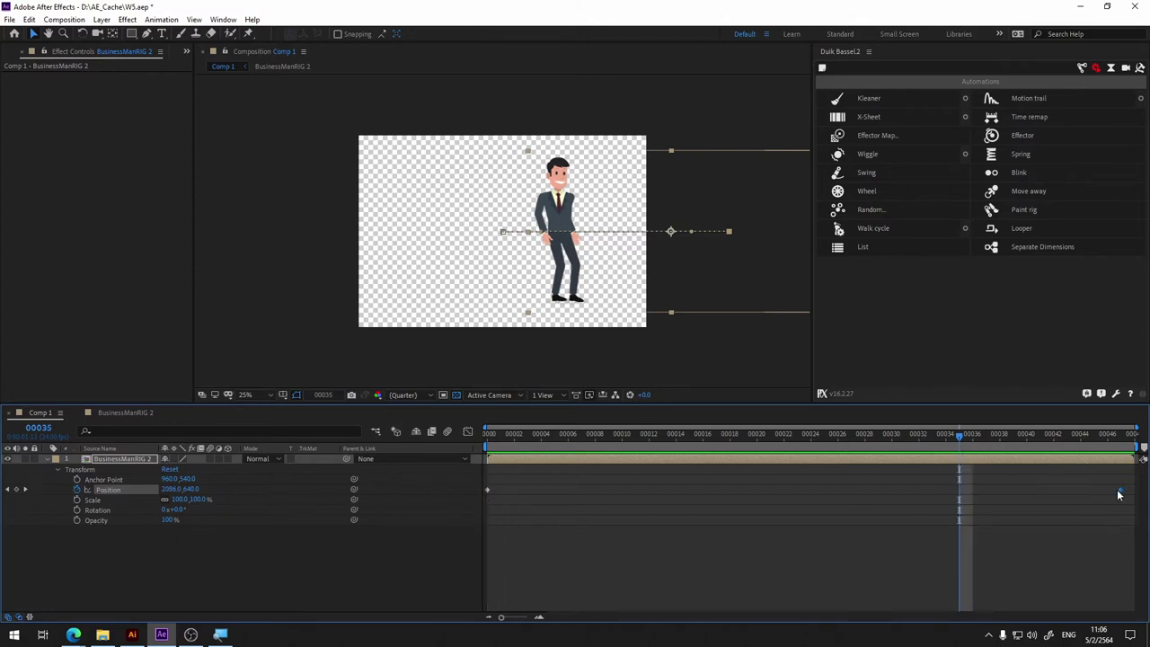
drag(1121, 493, 959, 492)
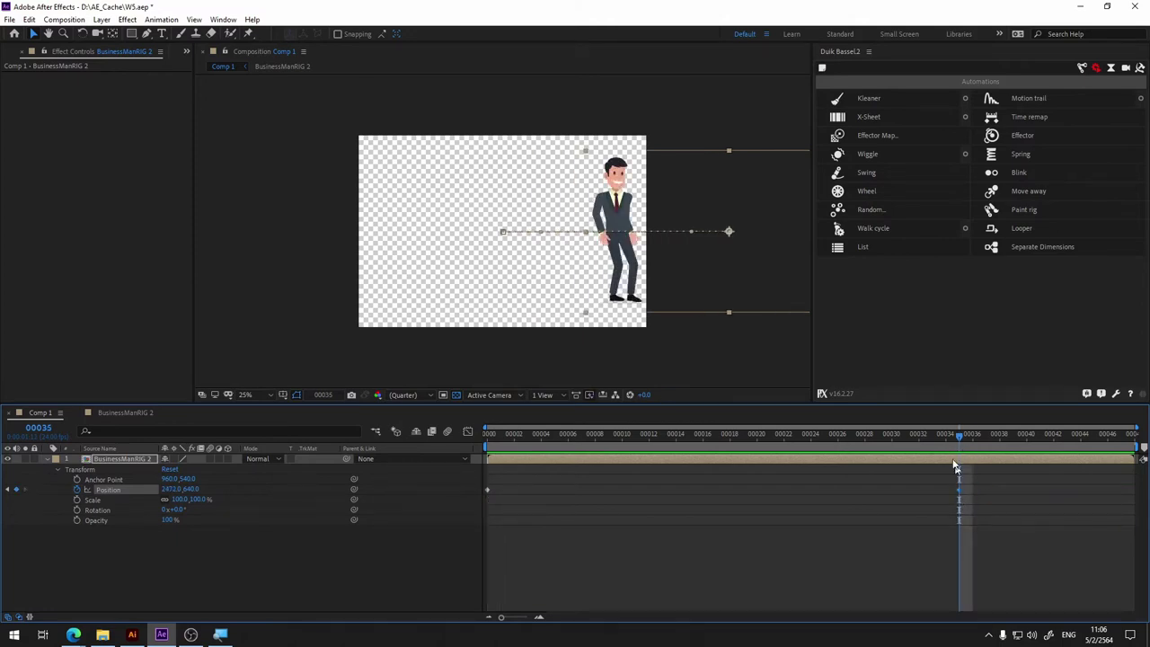
key(ctrl+z)
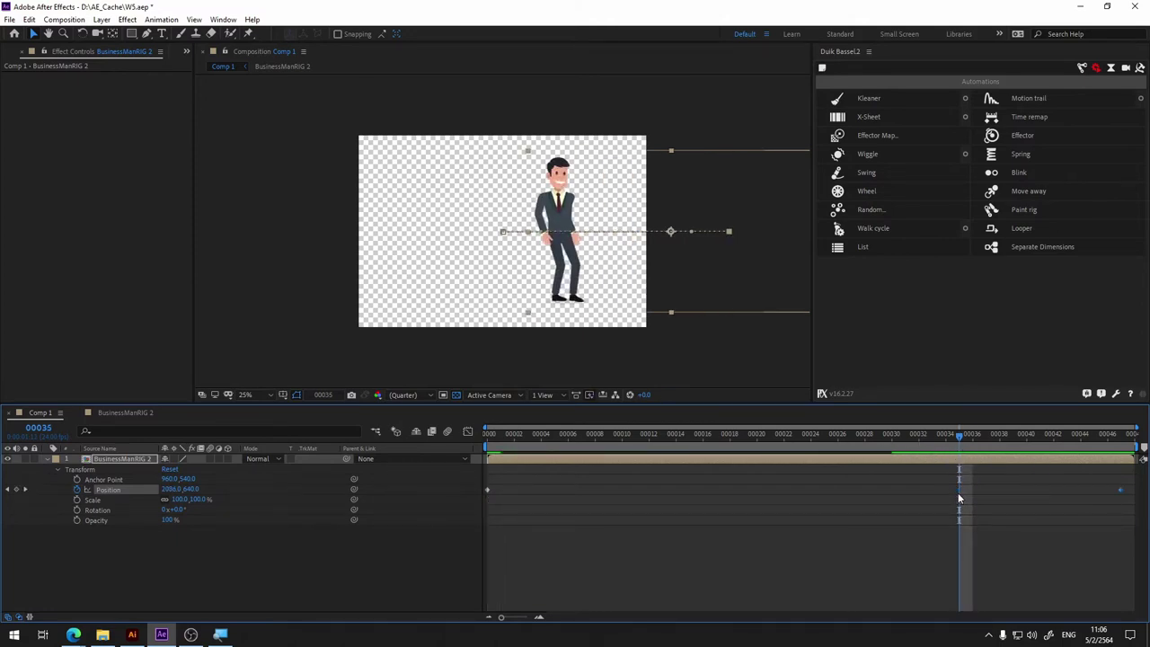
click(15, 490)
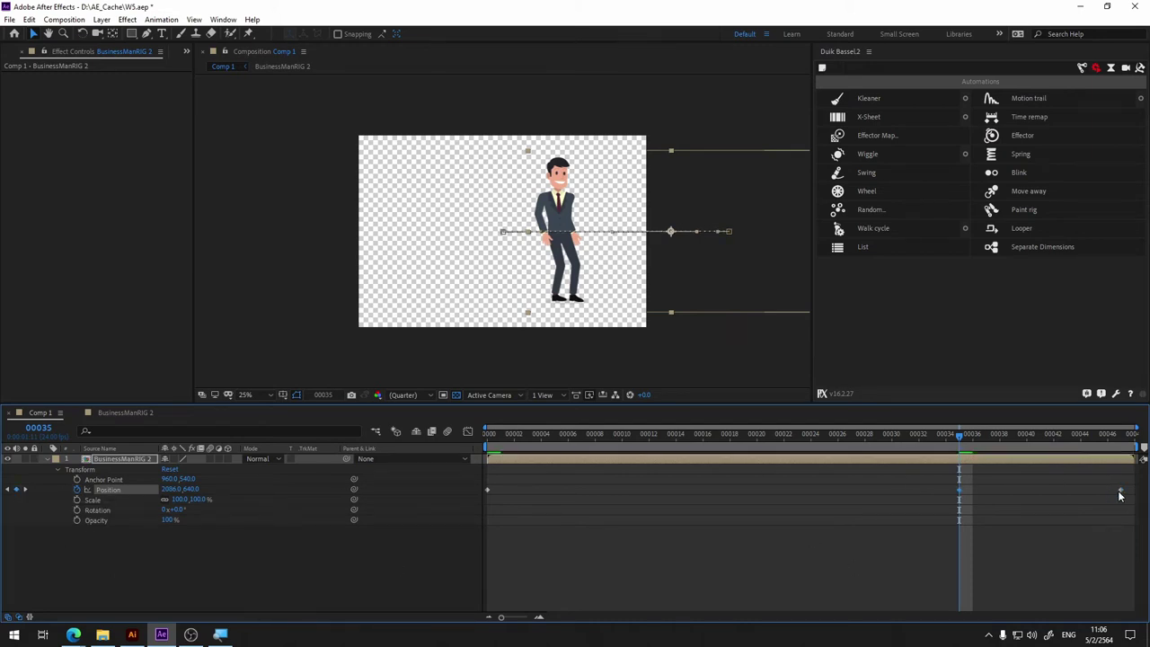
key(Delete)
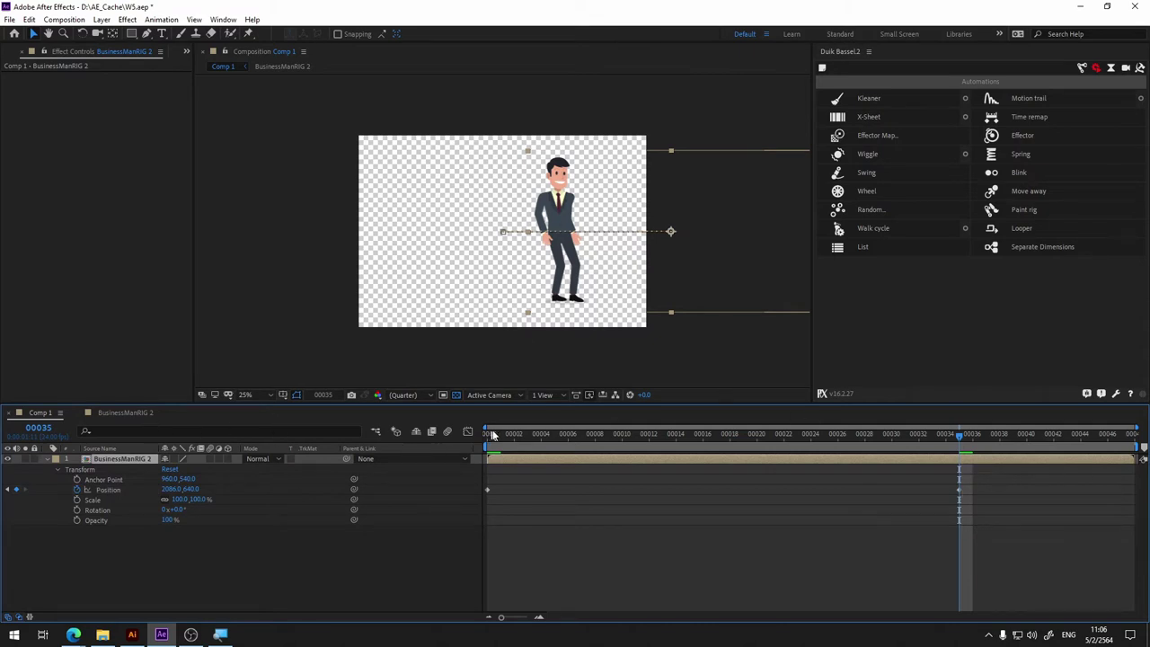
Step: Preview the shortened walk from the first frame, check frame 35, and open BusinessManRIG 2
key(Home)
key(space)
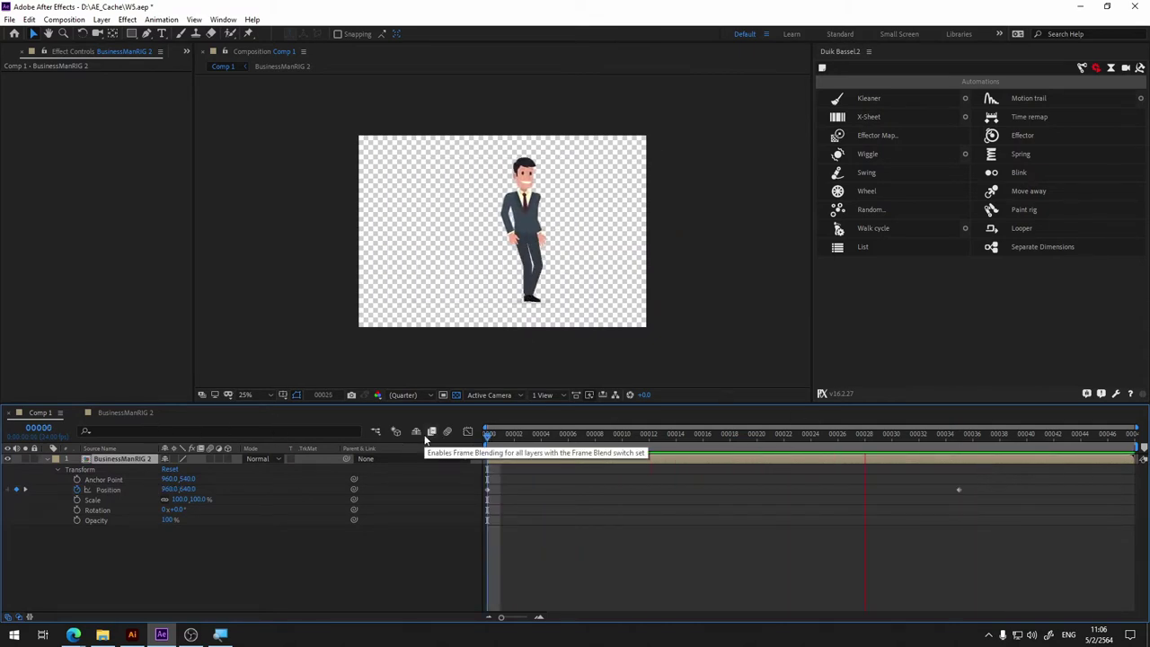
click(959, 436)
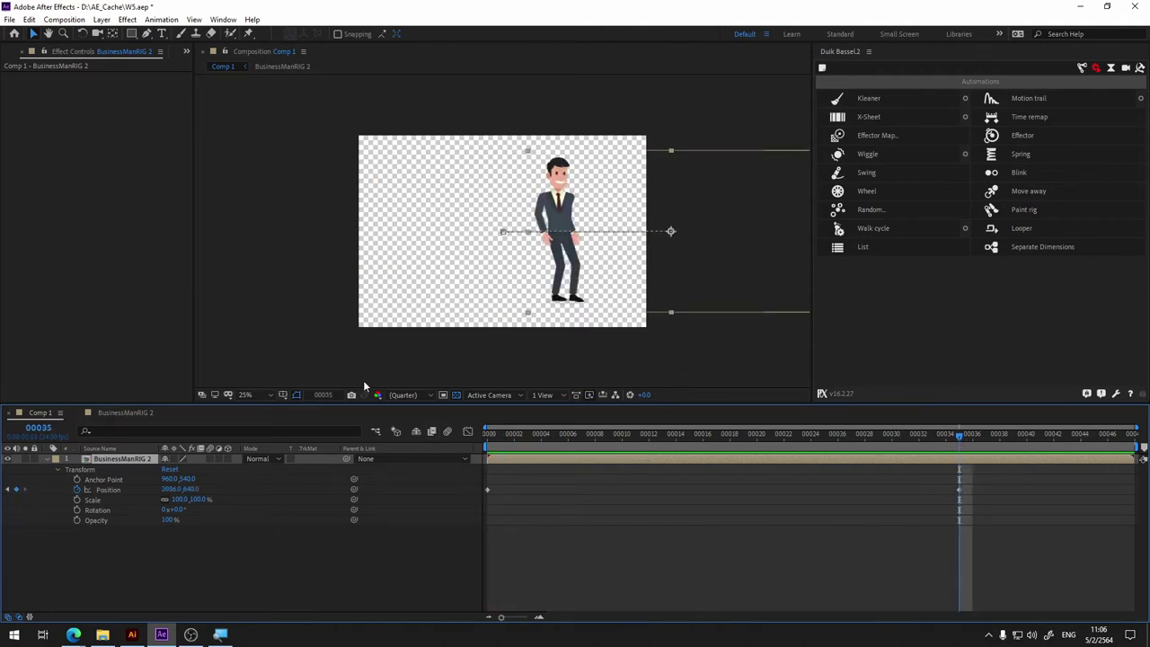
click(123, 414)
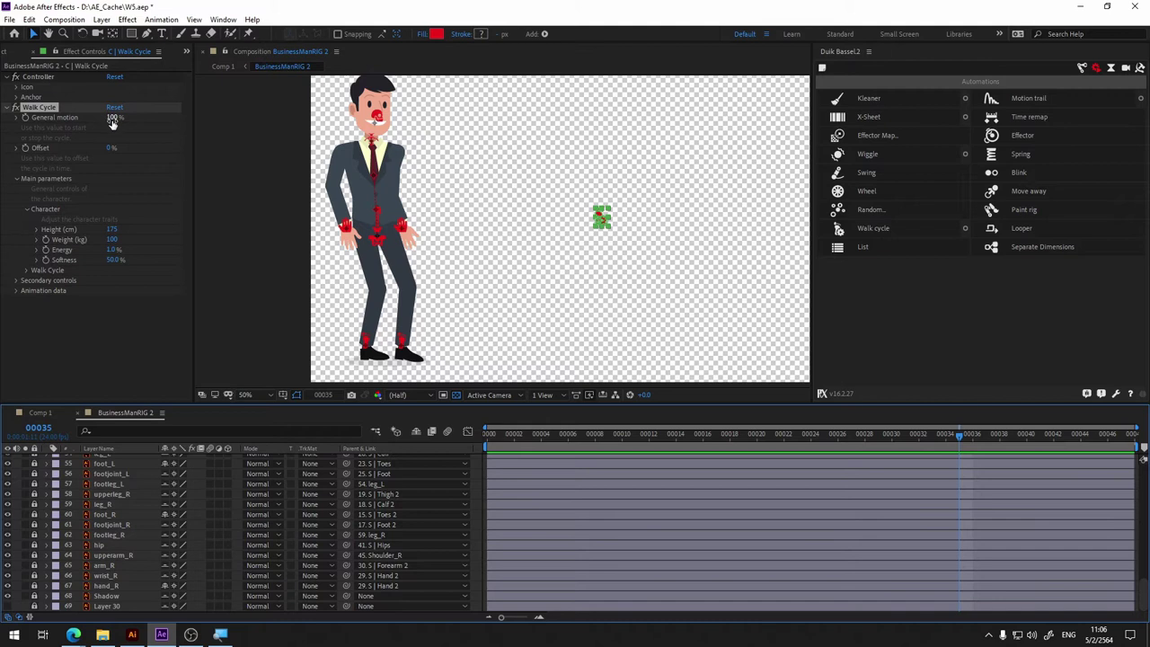
Step: Set Walk Cycle General motion to 0% and return to frame 0
click(114, 117)
text(0)
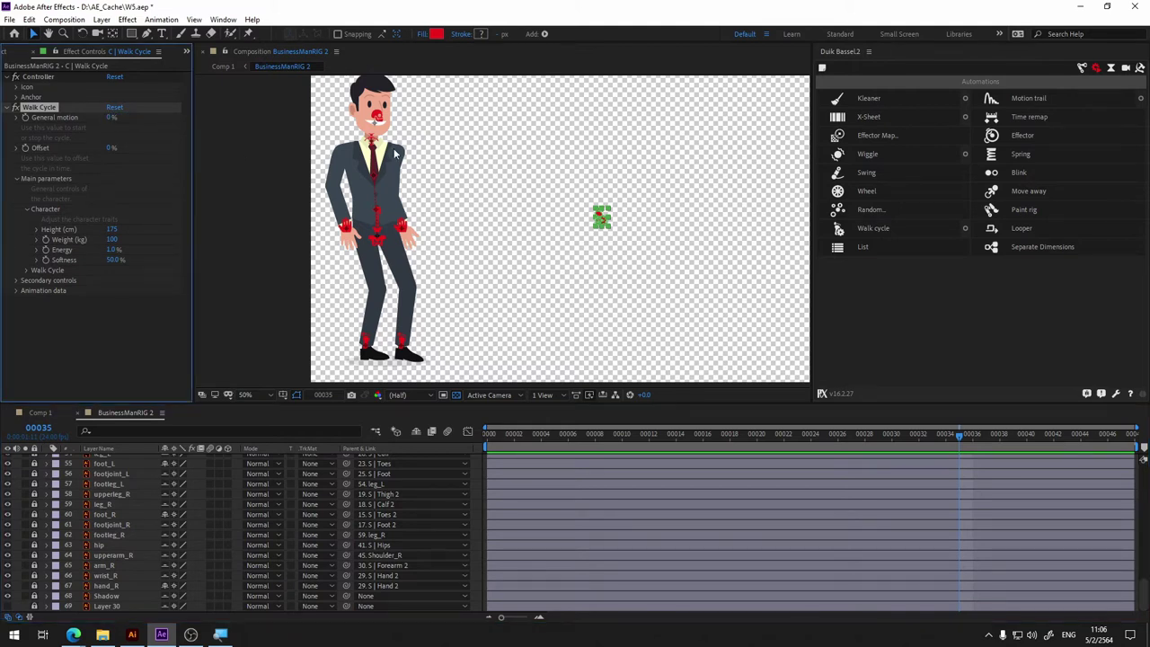
key(Return)
click(490, 437)
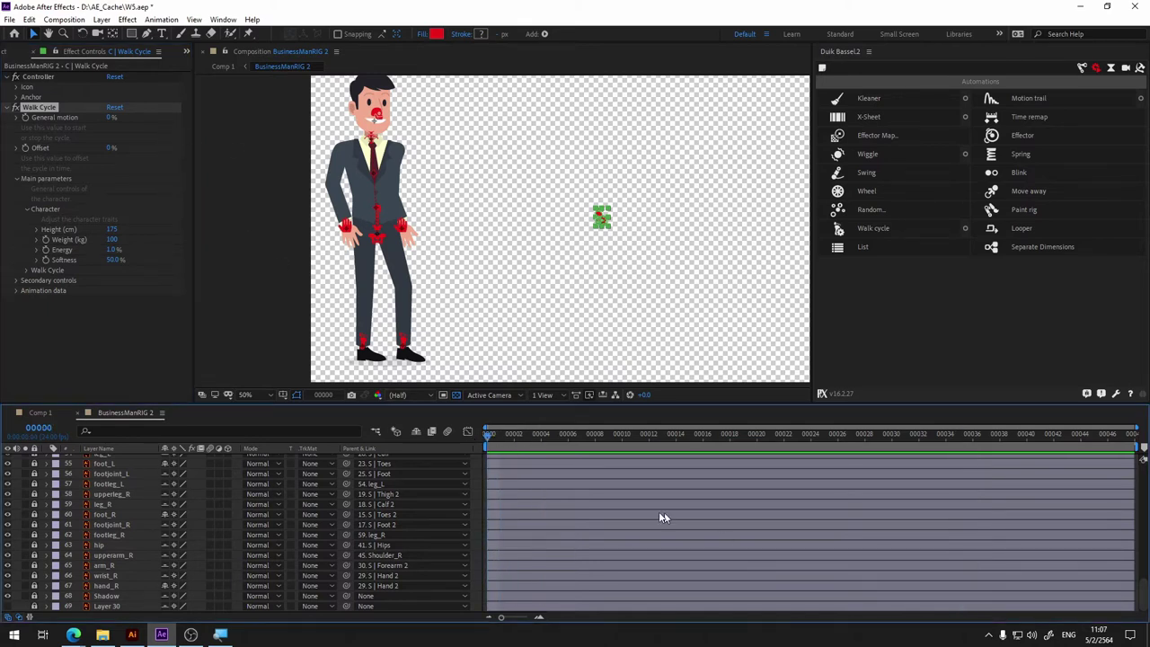
Step: Expand the C | Walk Cycle controller layer's Transform and Walk Cycle effect properties, then return to Comp 1
scroll(140, 517, up, 1)
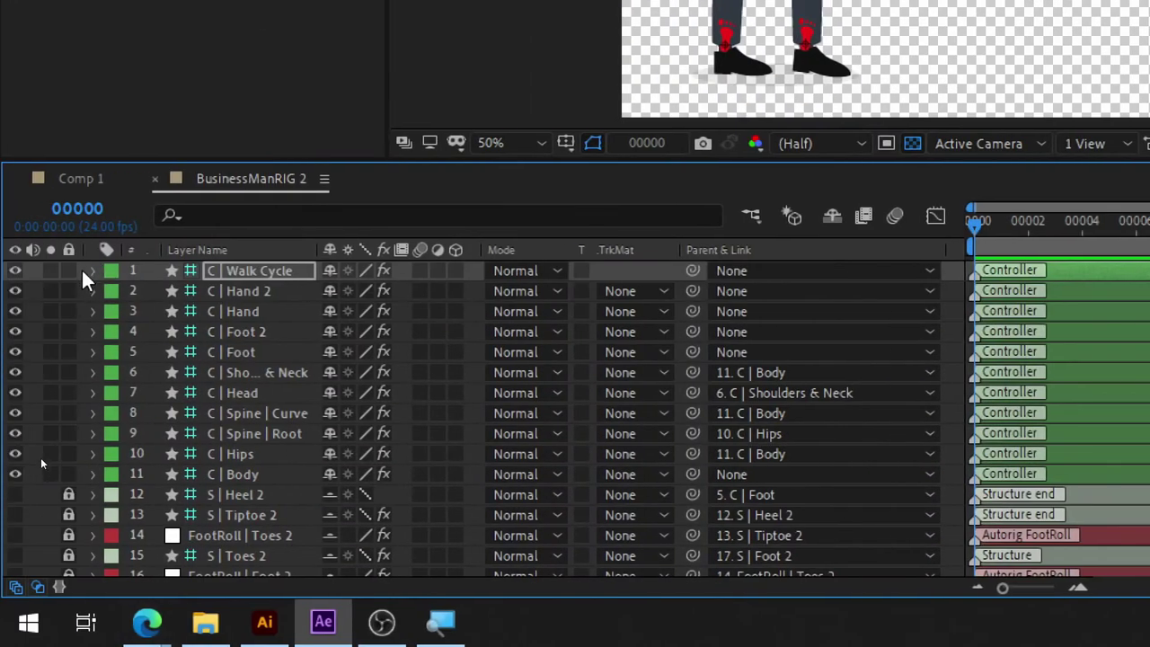
click(93, 271)
click(113, 332)
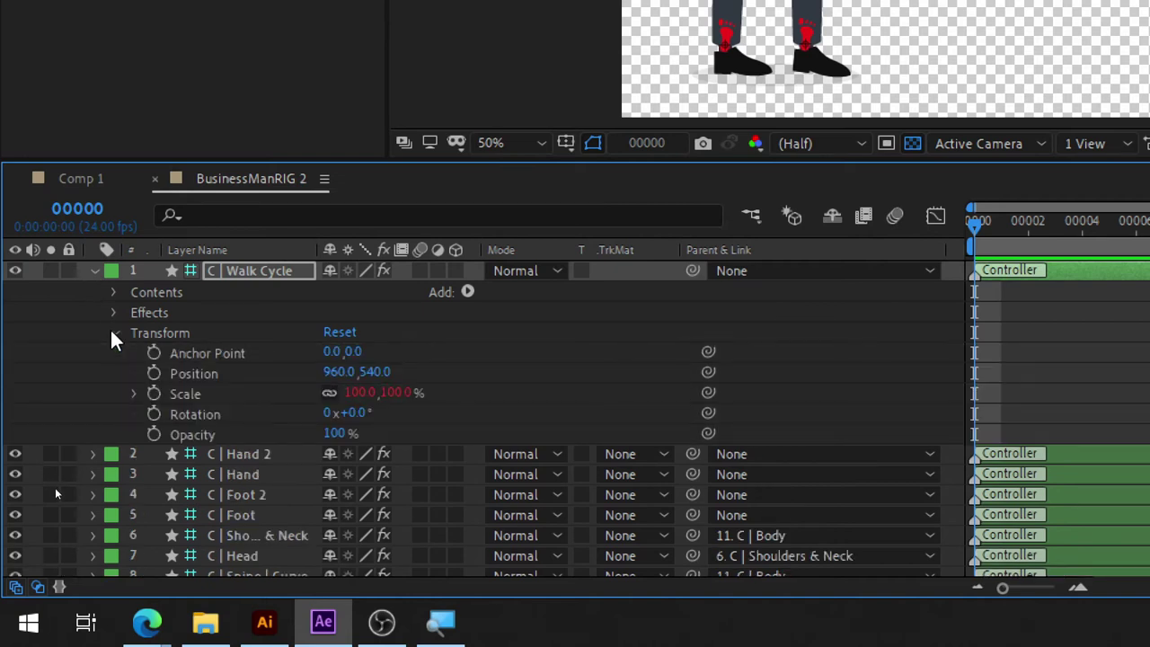
click(115, 313)
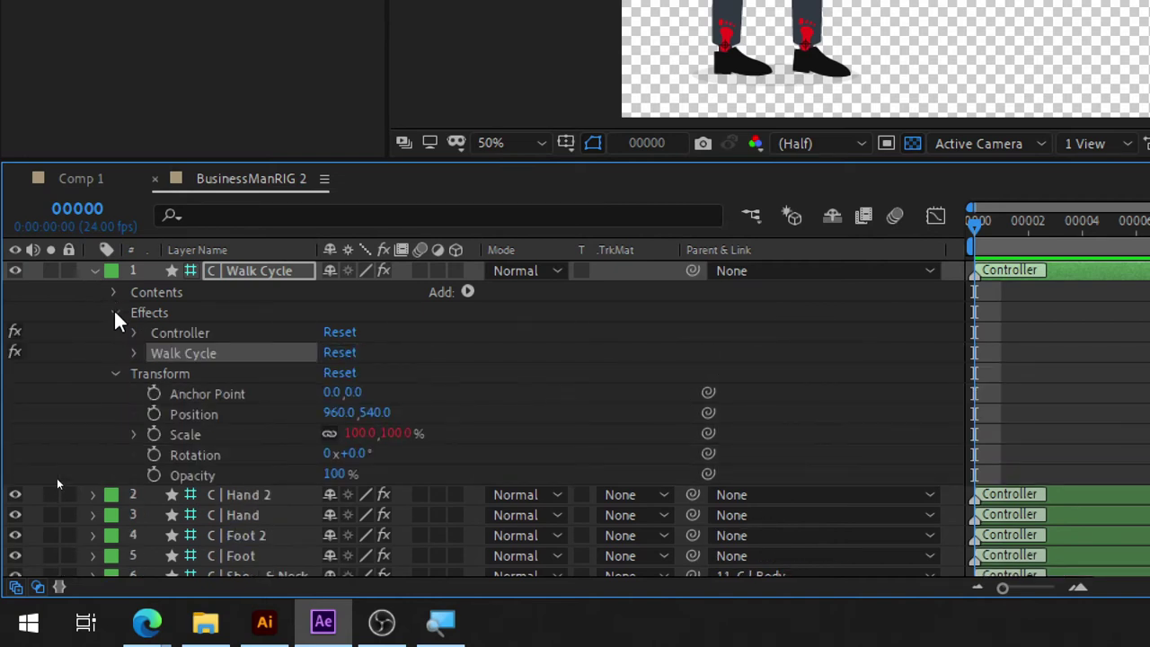
click(134, 353)
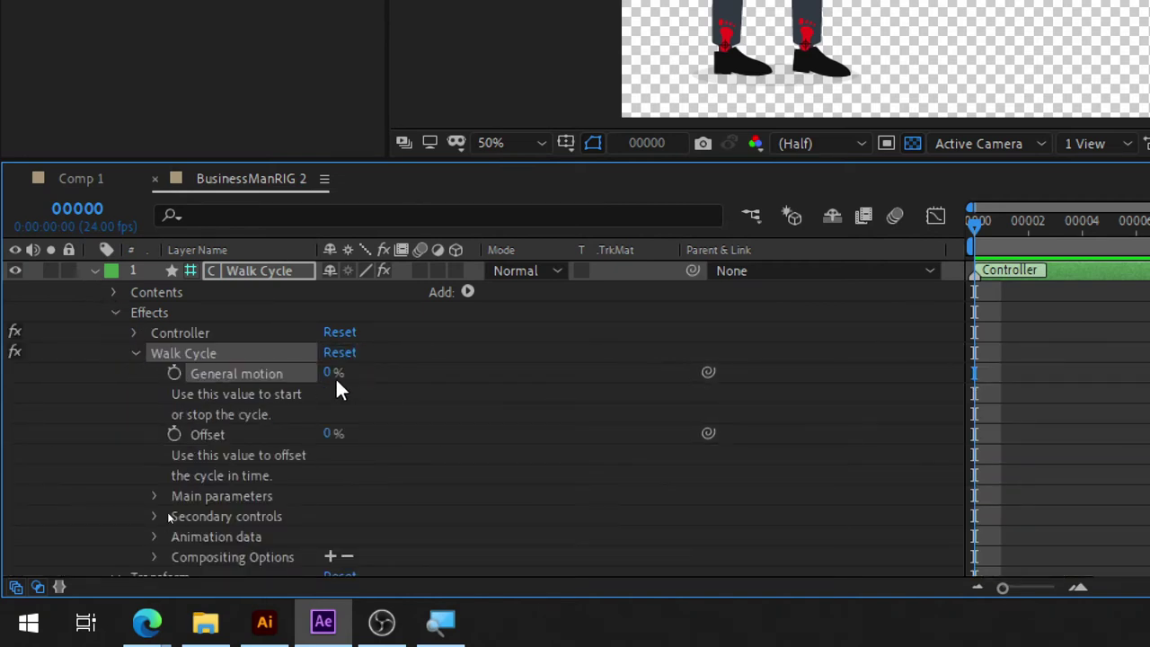
scroll(286, 420, down, 2)
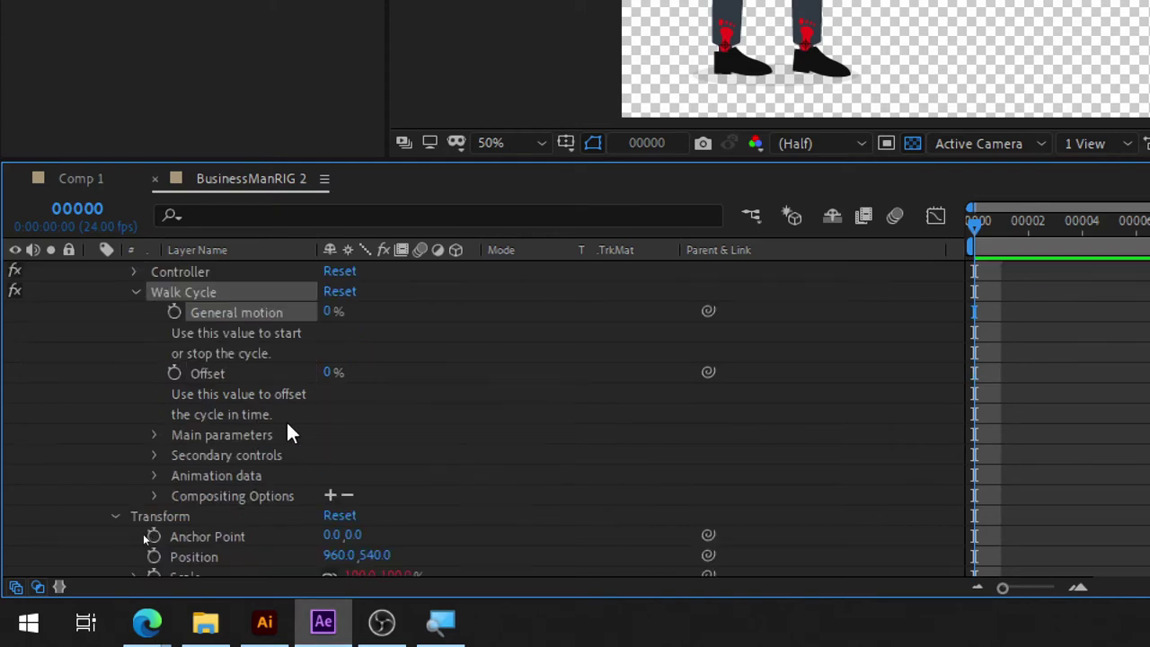
scroll(291, 436, down, 5)
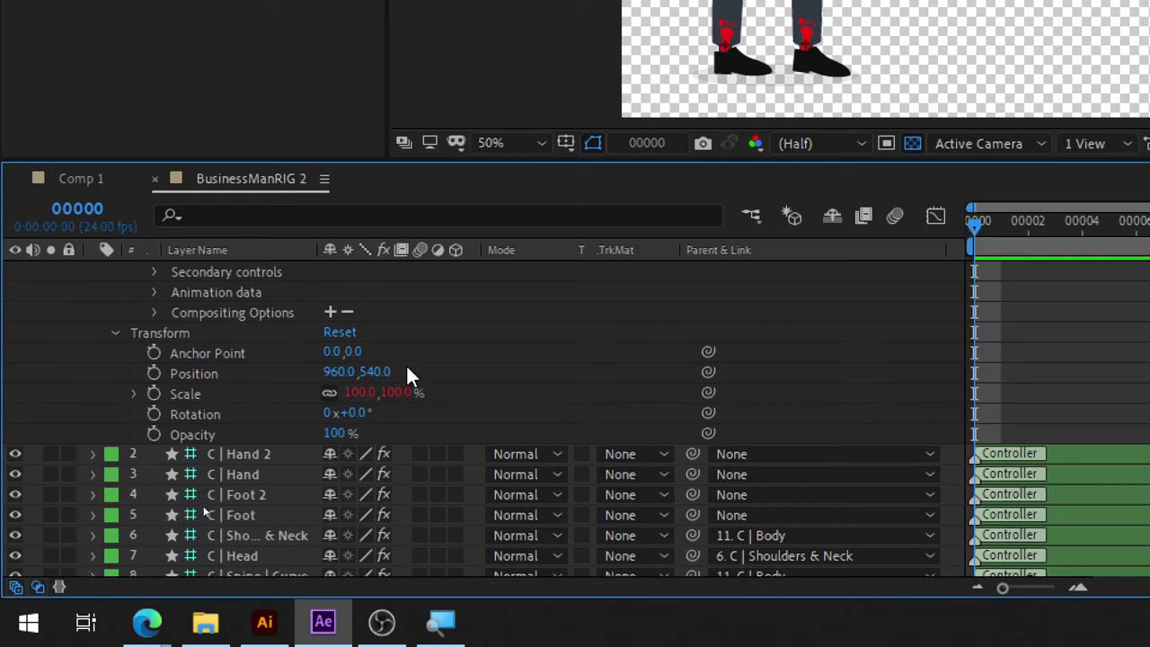
click(79, 178)
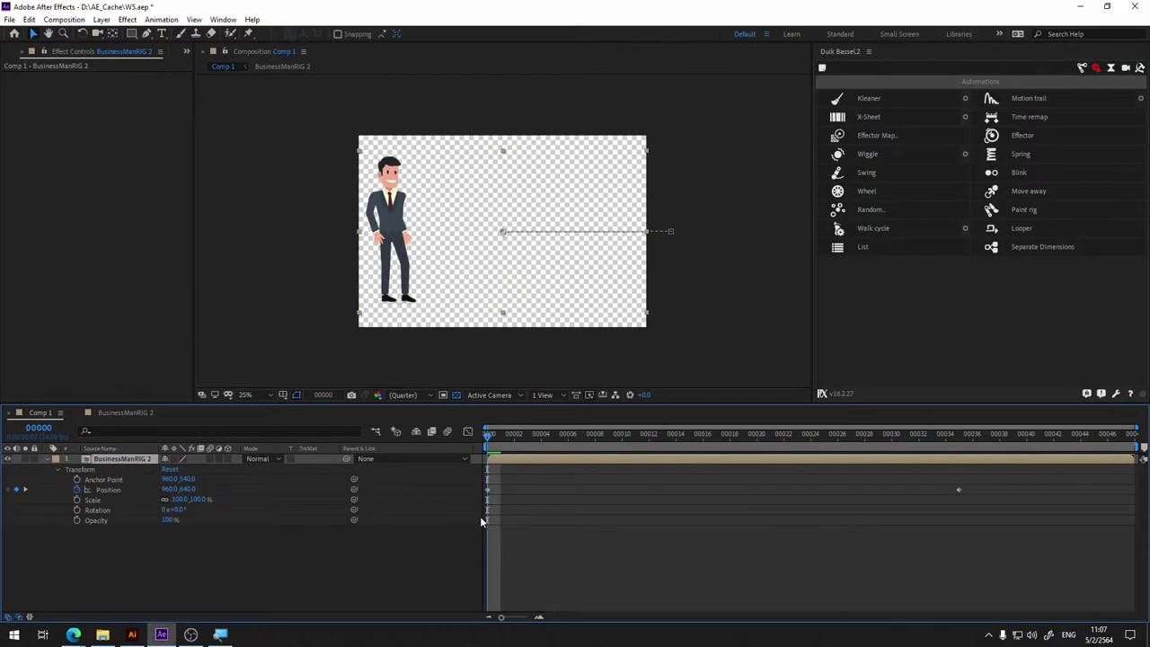
Step: Delete all Position keyframes from Comp 1's BusinessManRIG 2 layer and open the rig composition
drag(1008, 483, 434, 519)
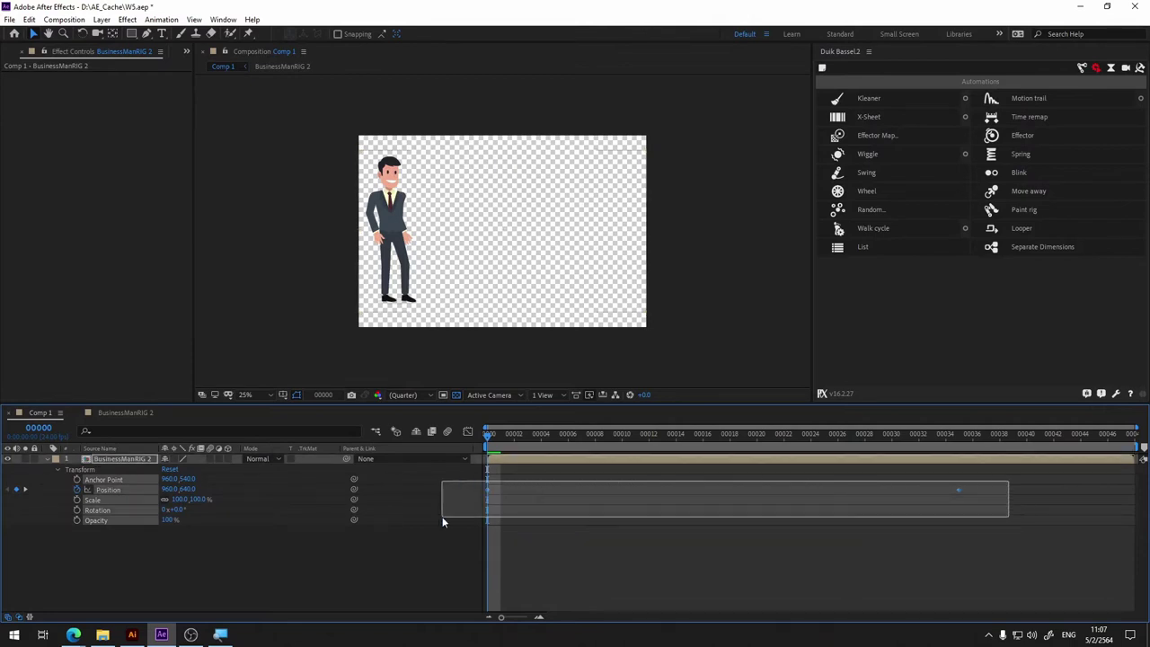
key(Delete)
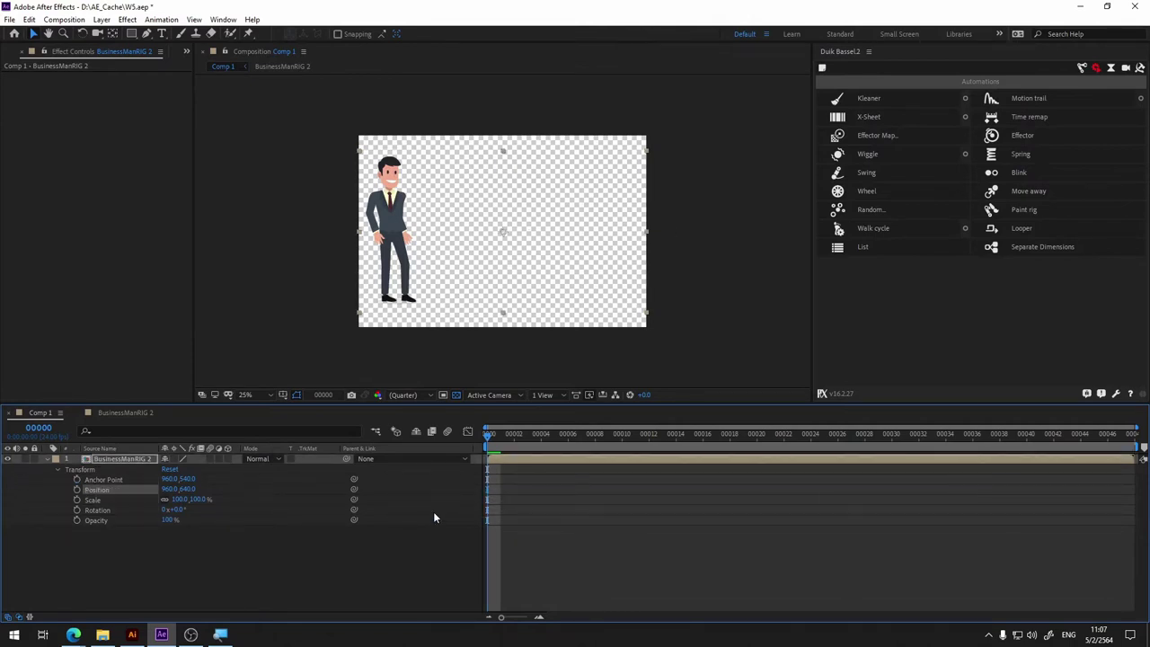
click(136, 415)
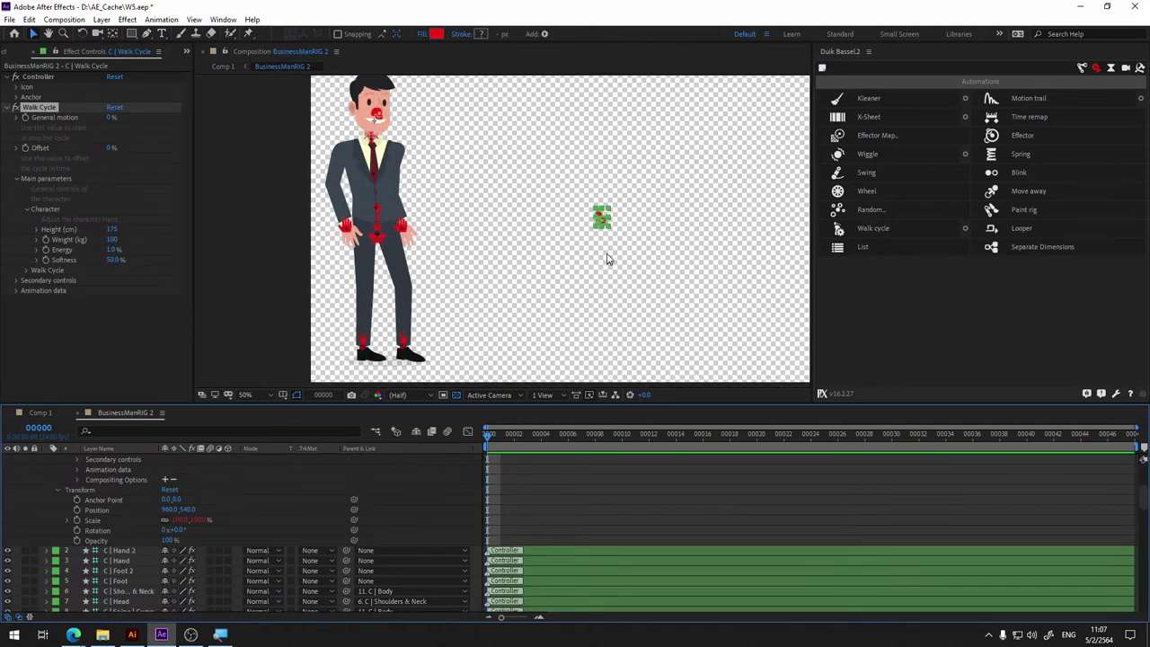
Step: Try keyframing the controller's Position, sliding it to X 1384 at frame 34, then undo the move
scroll(609, 257, down, 1)
key(super)
key(super)
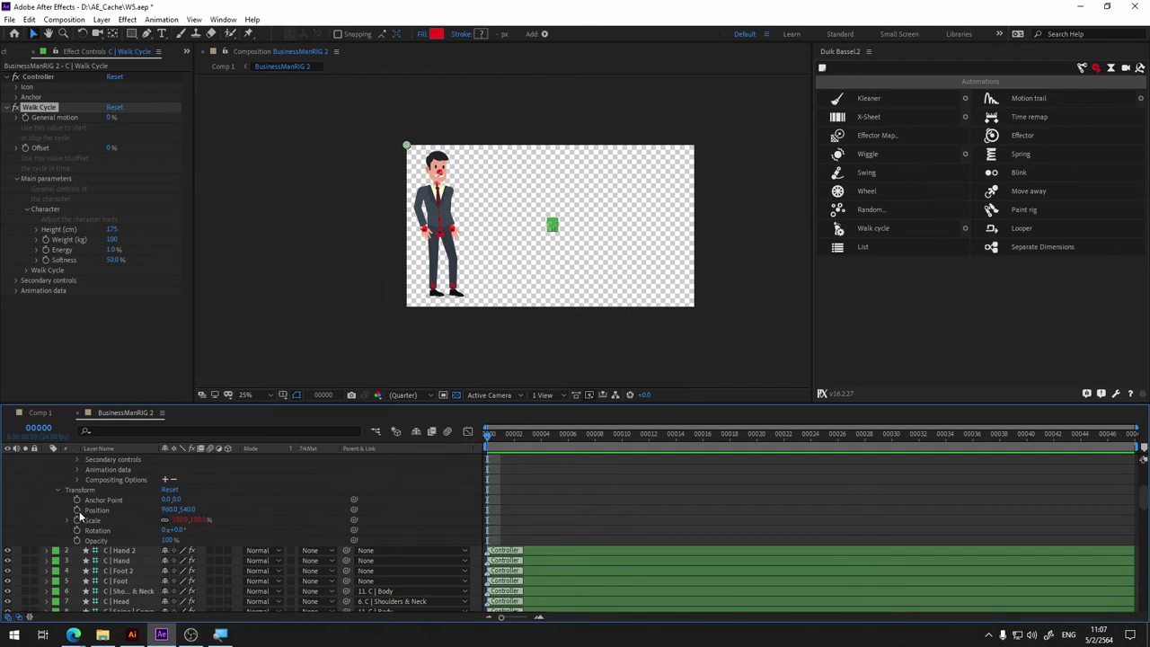
click(78, 510)
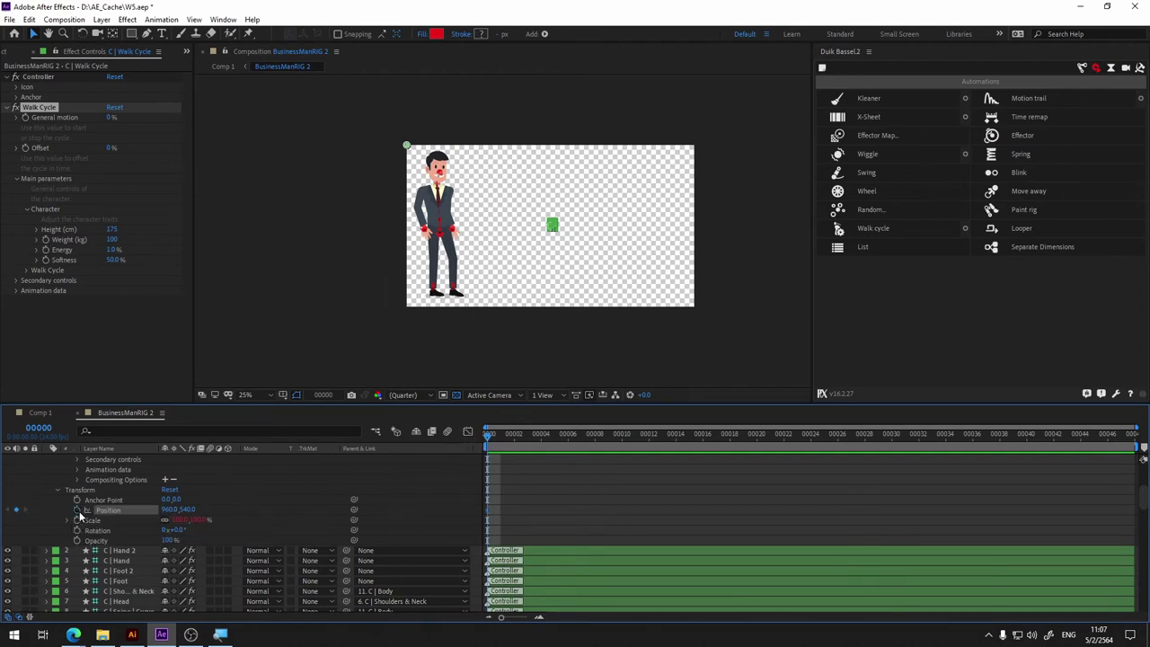
click(947, 437)
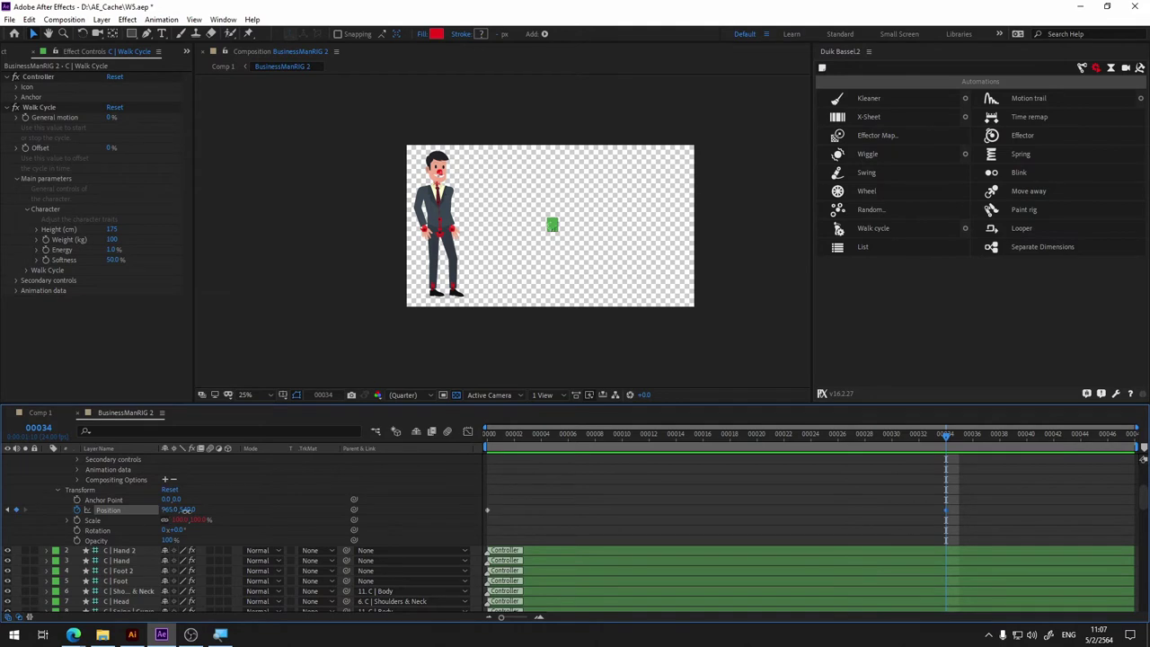
drag(184, 510, 419, 510)
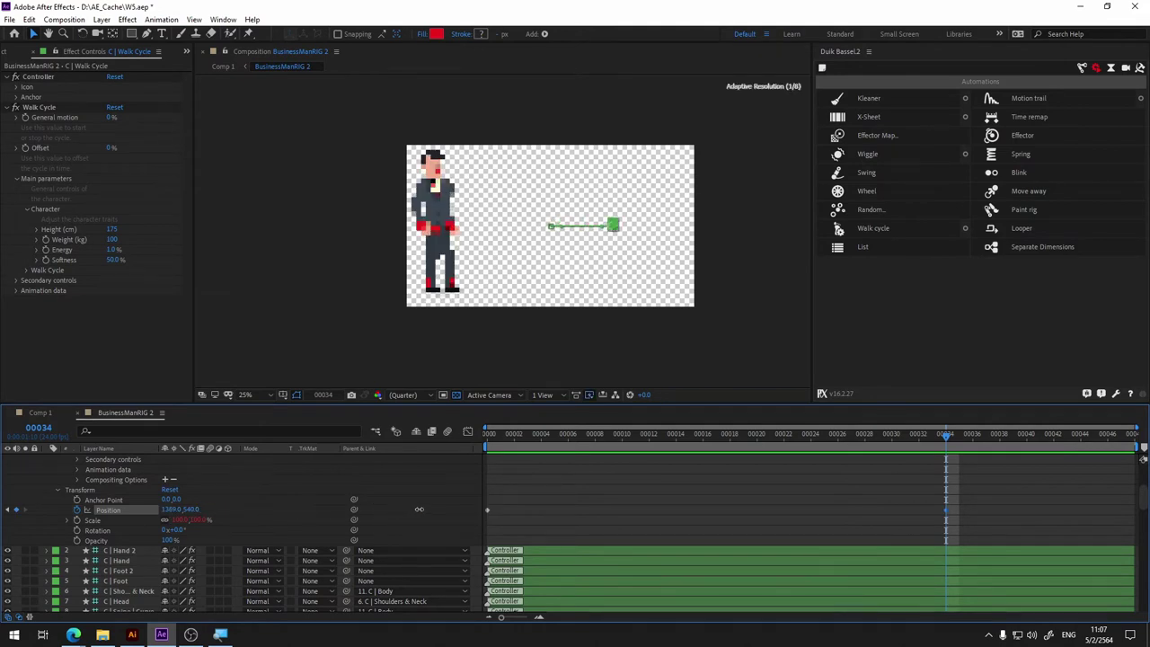
key(ctrl+z)
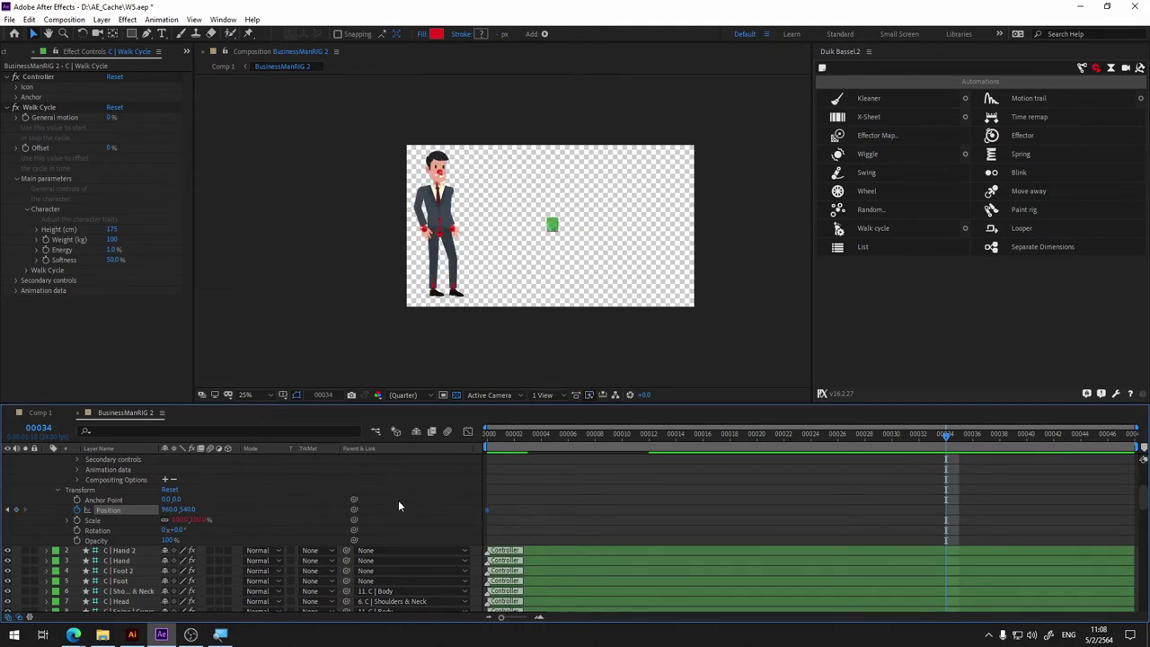
Step: Undo the controller's Position keyframe changes and return to Comp 1
scroll(305, 499, up, 3)
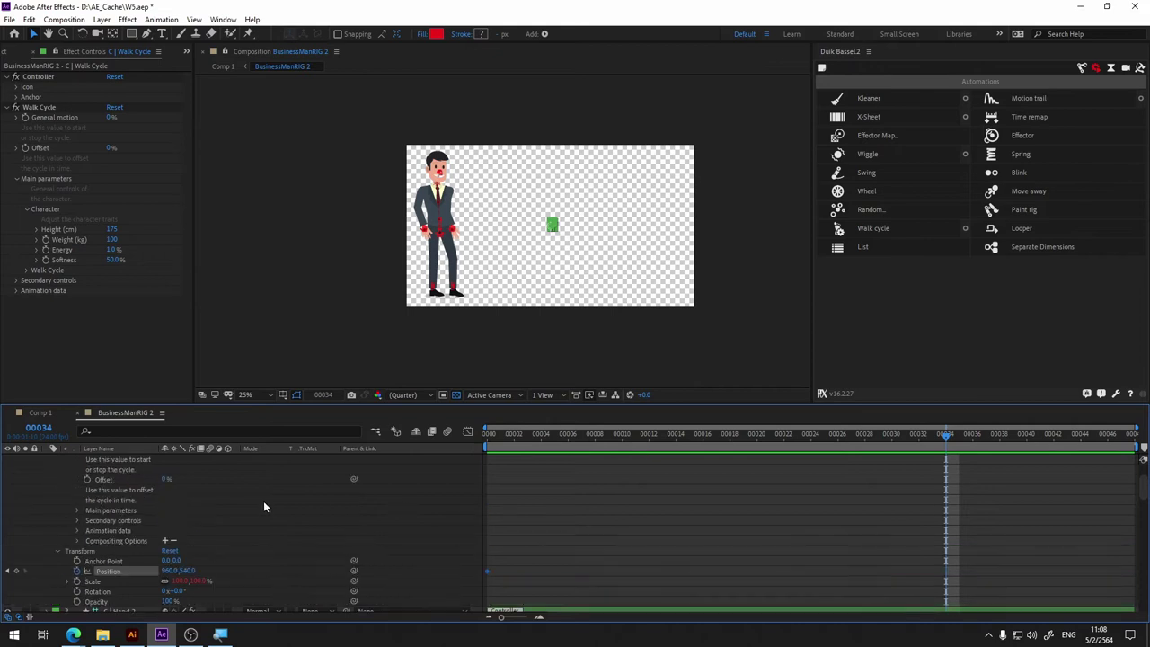
scroll(238, 503, up, 1)
scroll(238, 508, up, 1)
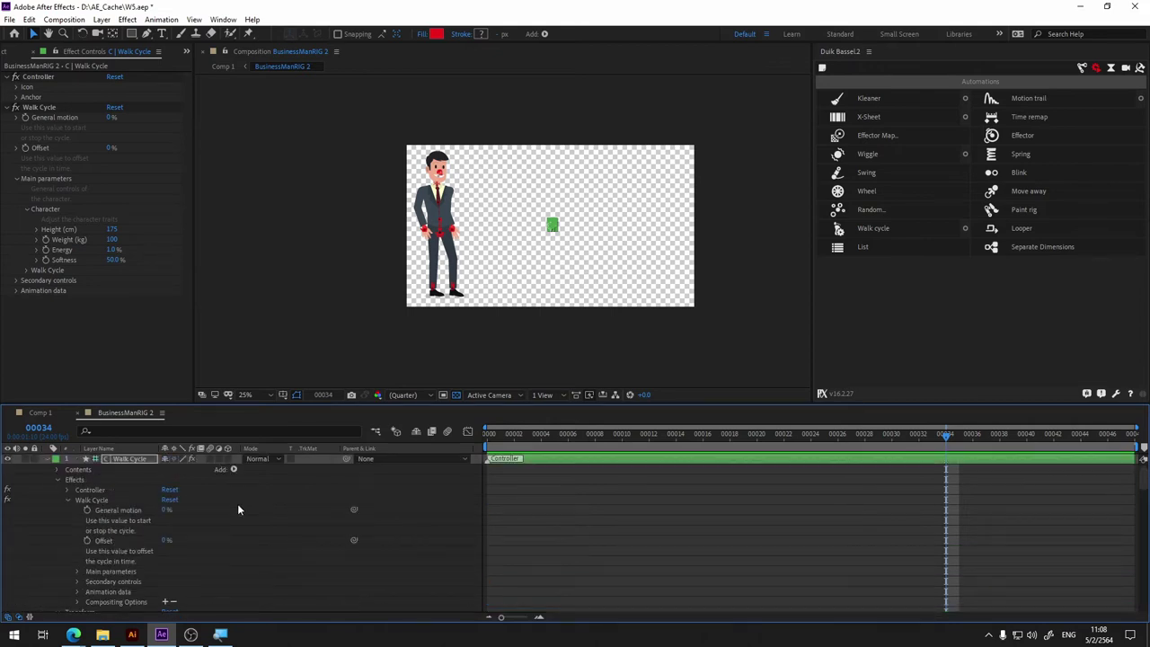
click(67, 490)
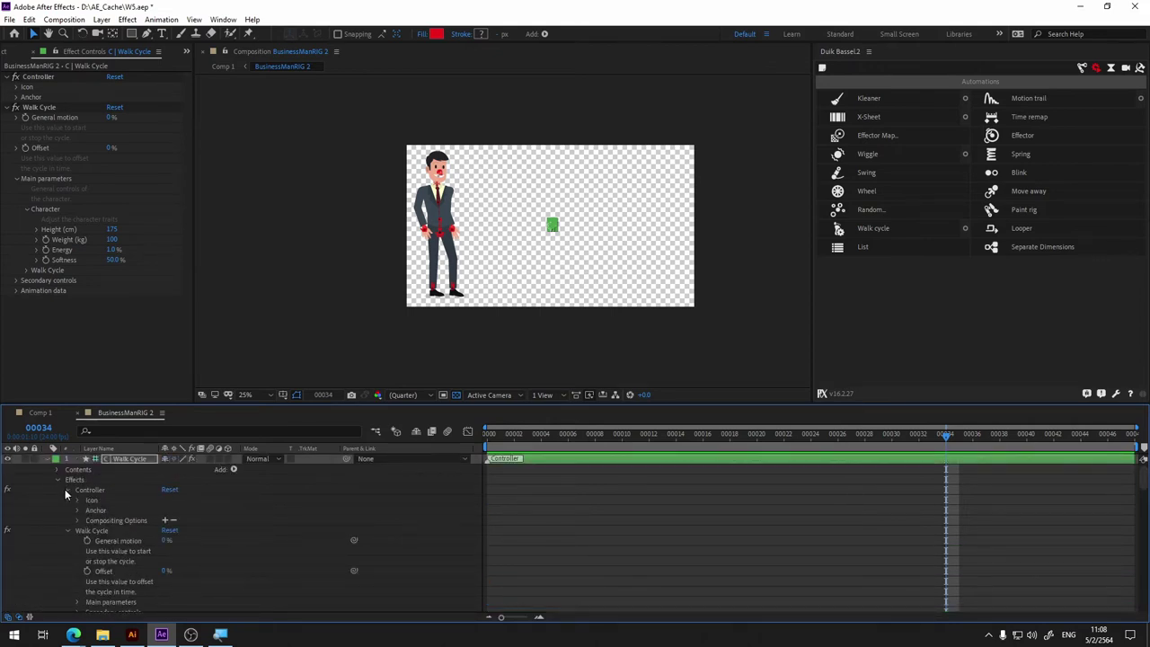
click(67, 490)
scroll(131, 535, down, 1)
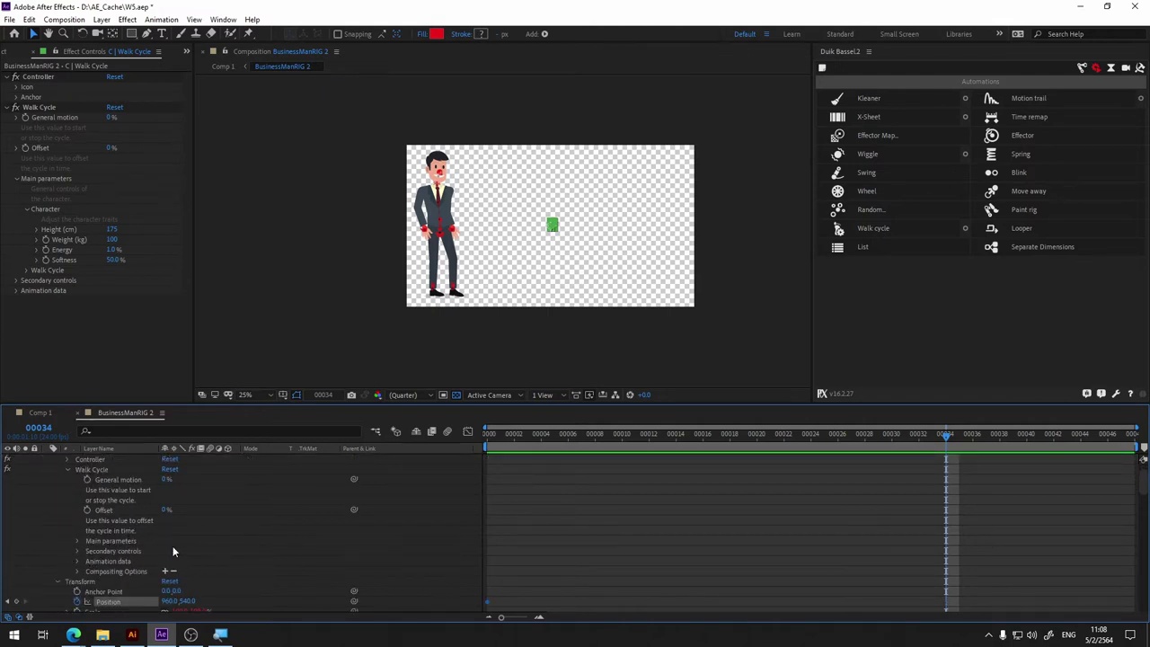
scroll(172, 545, down, 2)
key(ctrl+z)
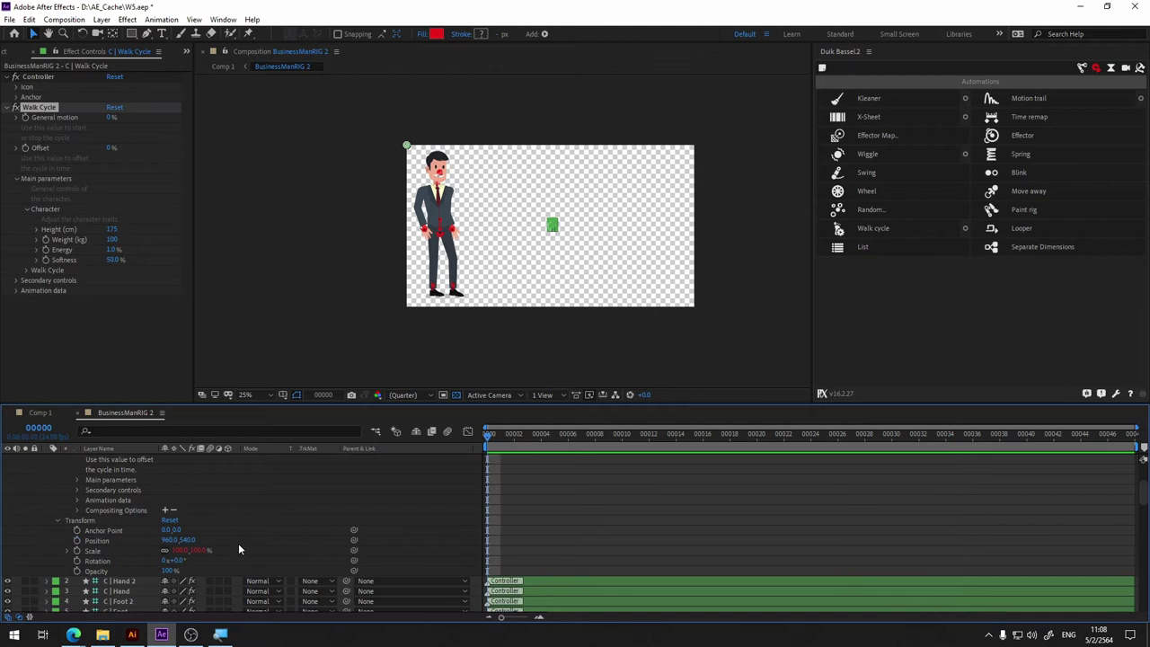
key(ctrl+z)
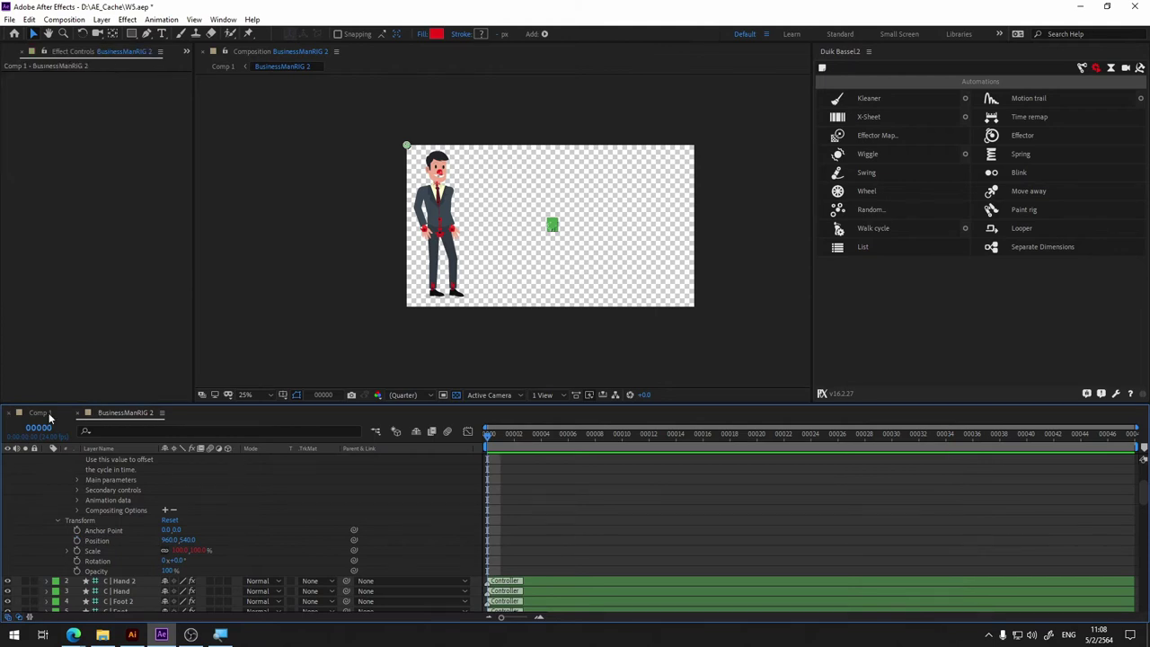
click(49, 415)
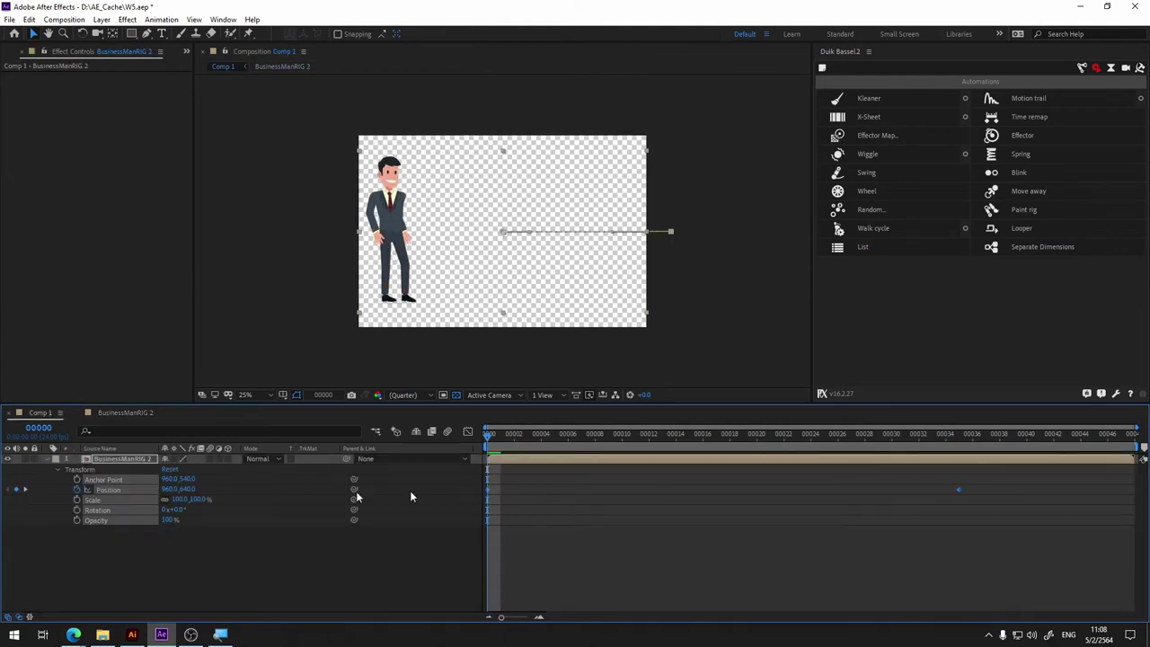
Step: In BusinessManRIG 2, set General motion to 100% and scrub through the walk
click(129, 412)
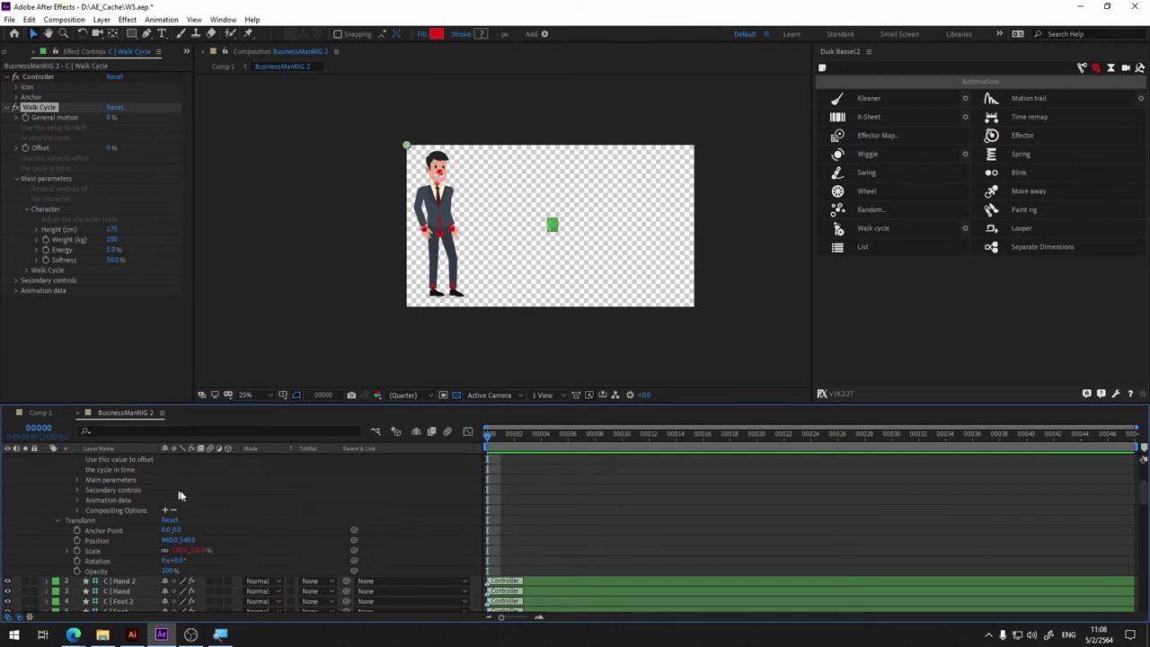
click(960, 447)
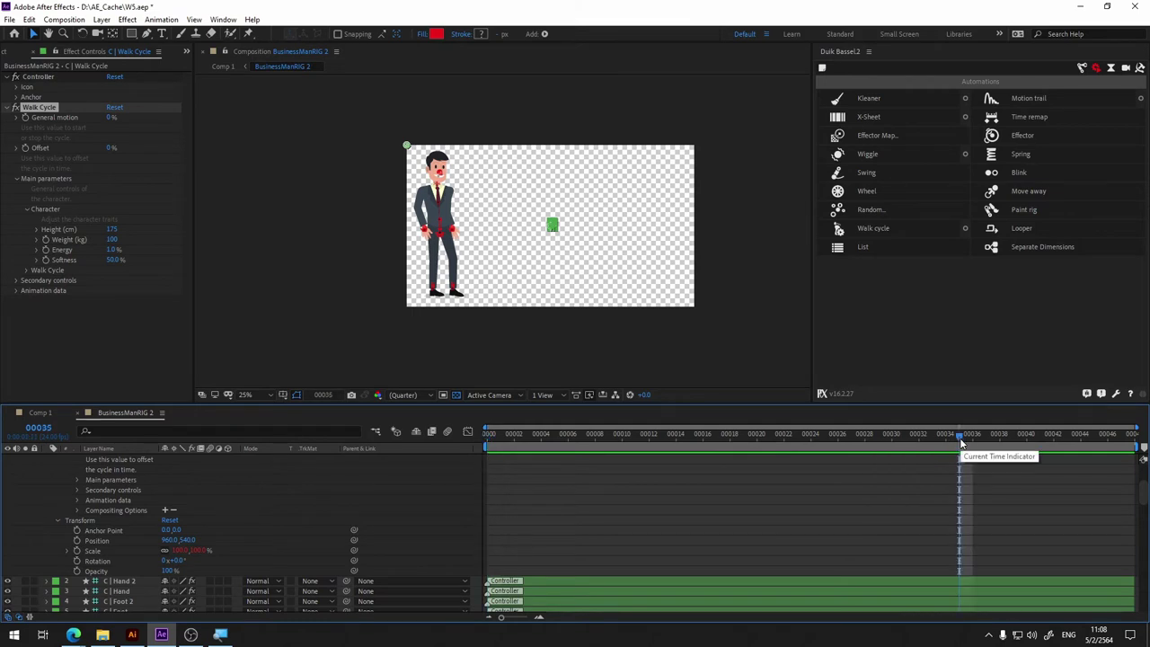
click(490, 441)
scroll(40, 505, up, 3)
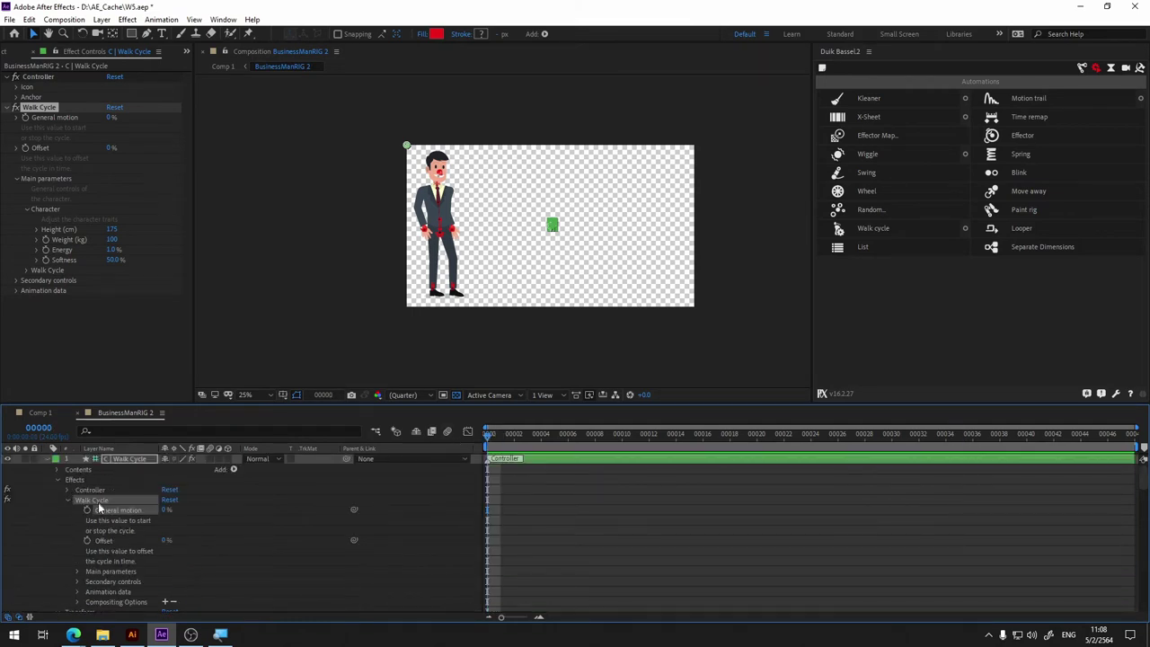
click(165, 511)
text(100)
key(Return)
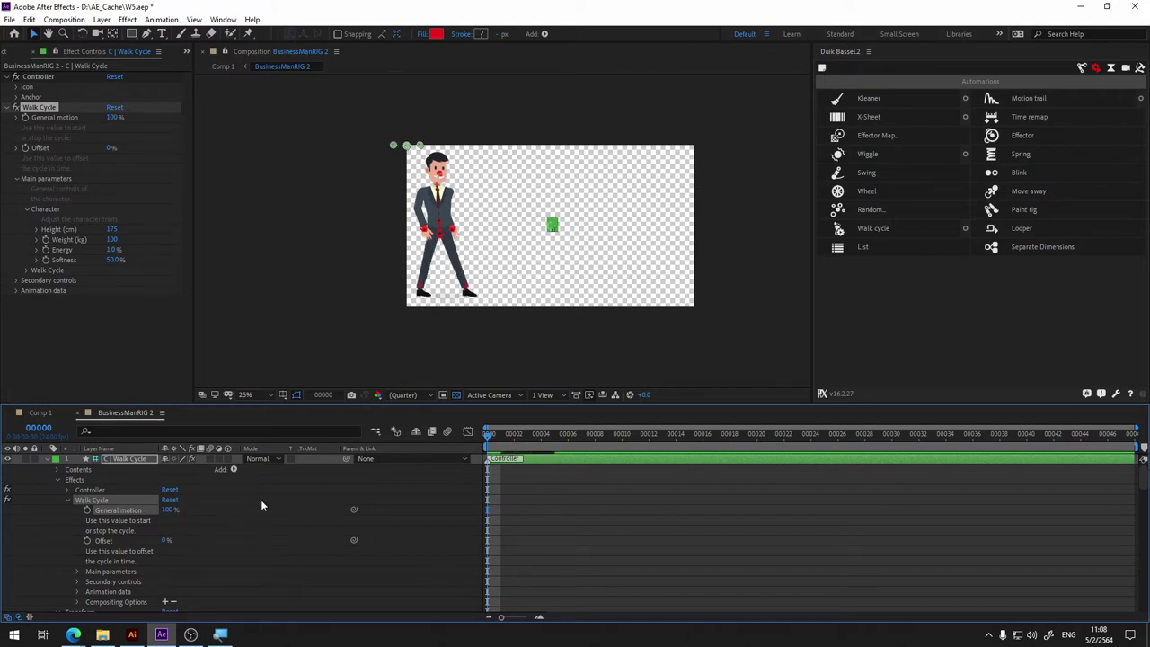
click(514, 439)
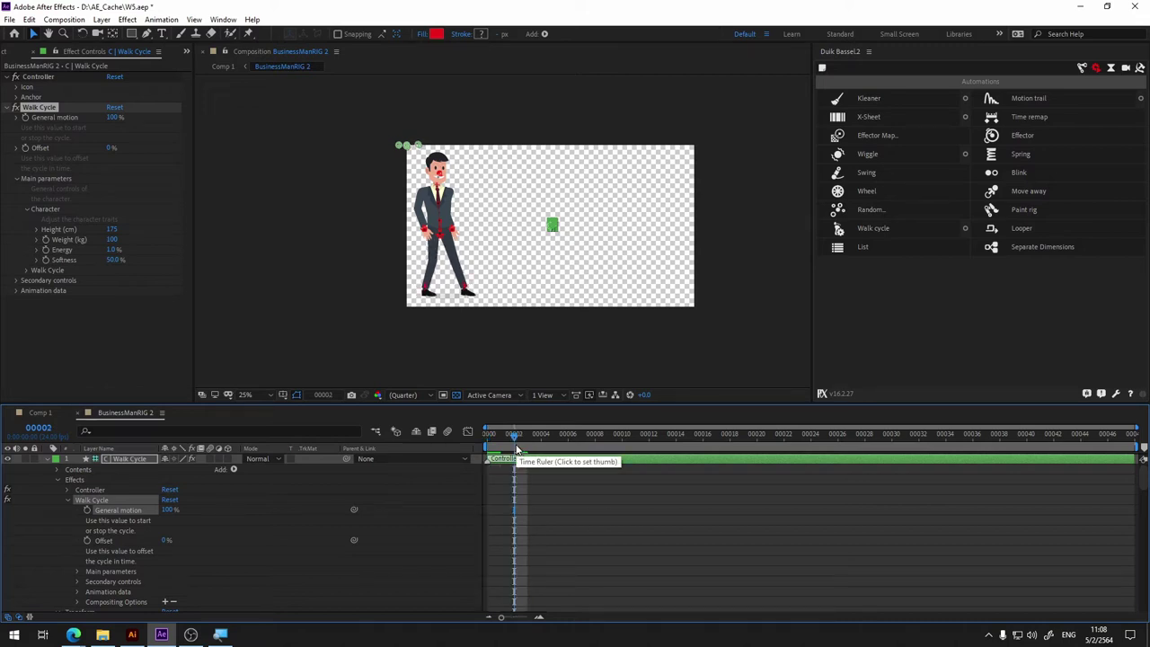
drag(542, 444, 946, 437)
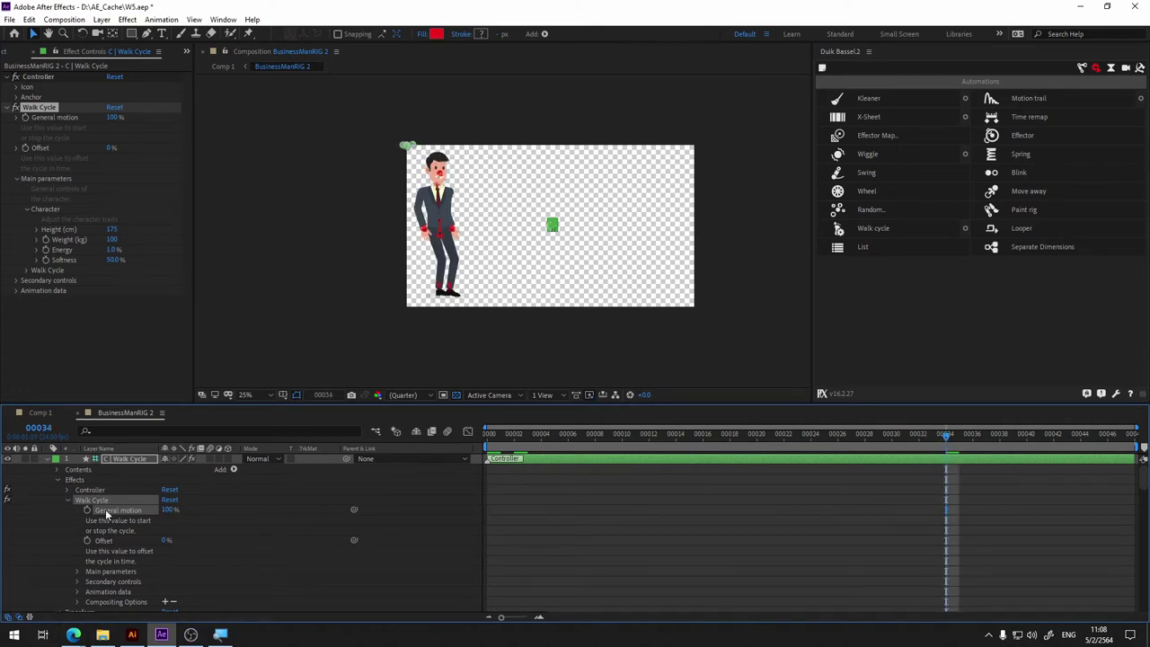
drag(530, 444, 473, 447)
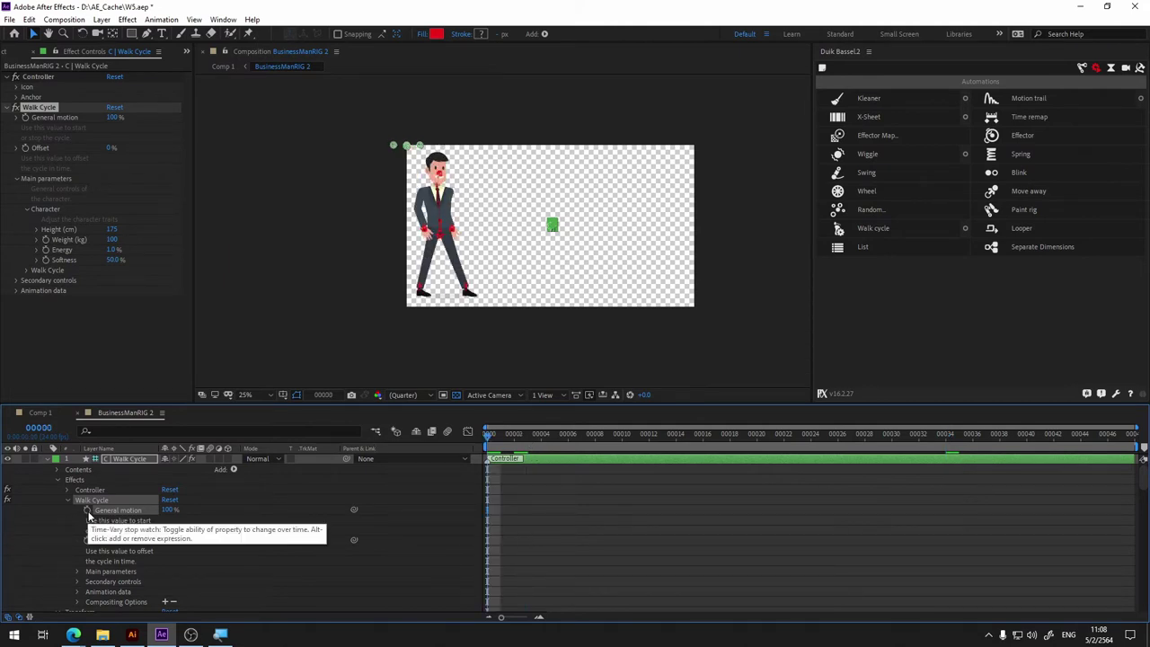
Step: Keyframe General motion at frames 0 and 35, drop it to 0% just after 35, and preview
click(88, 511)
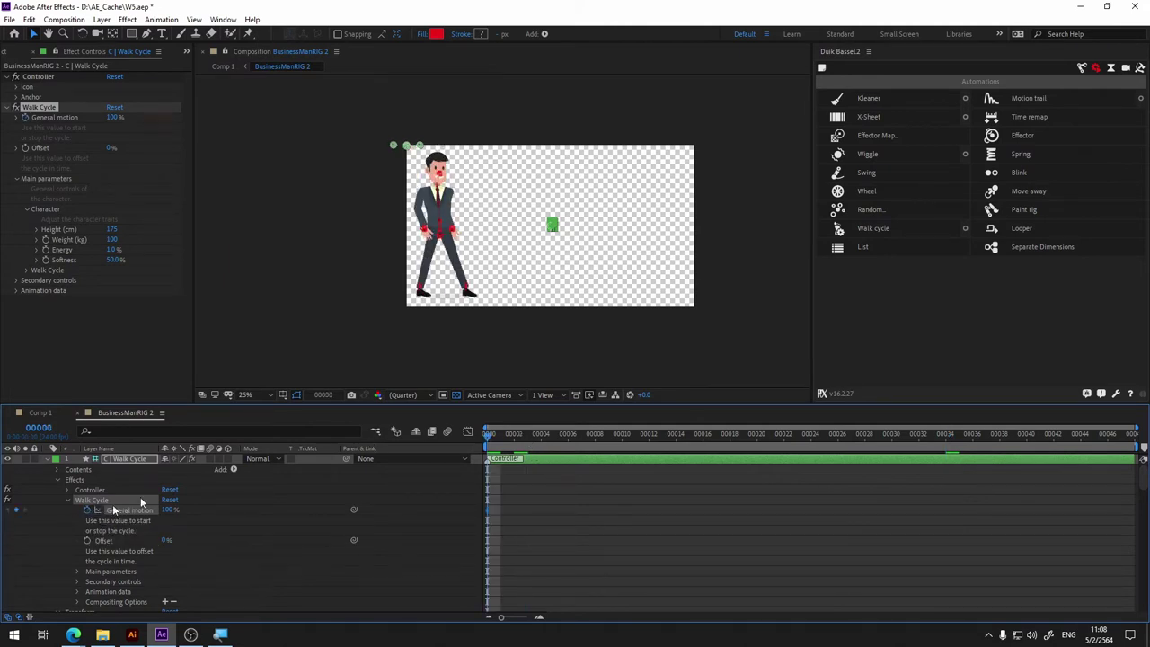
click(962, 437)
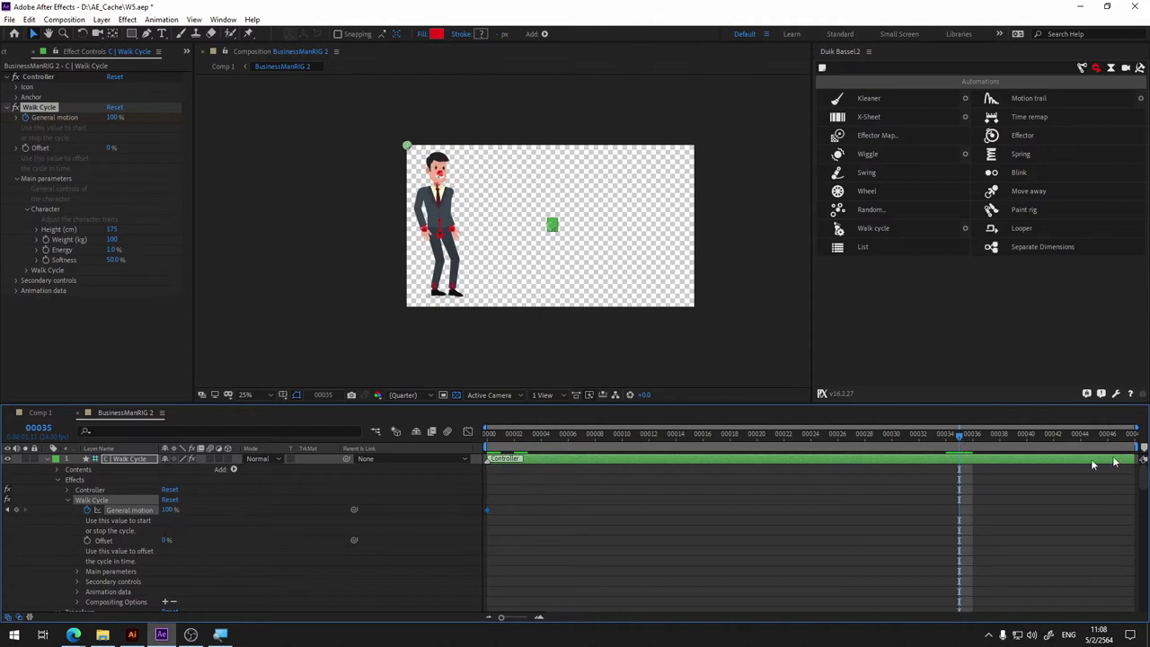
click(17, 510)
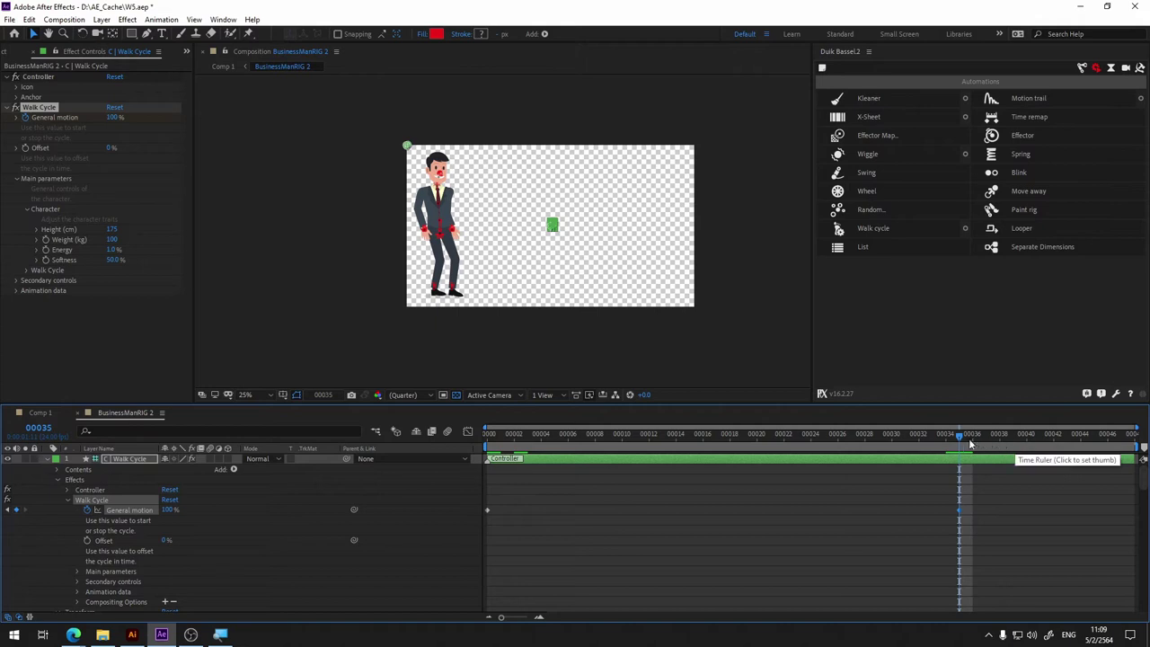
mouse_move(971, 444)
mouse_down()
mouse_move(985, 443)
mouse_move(973, 438)
mouse_up()
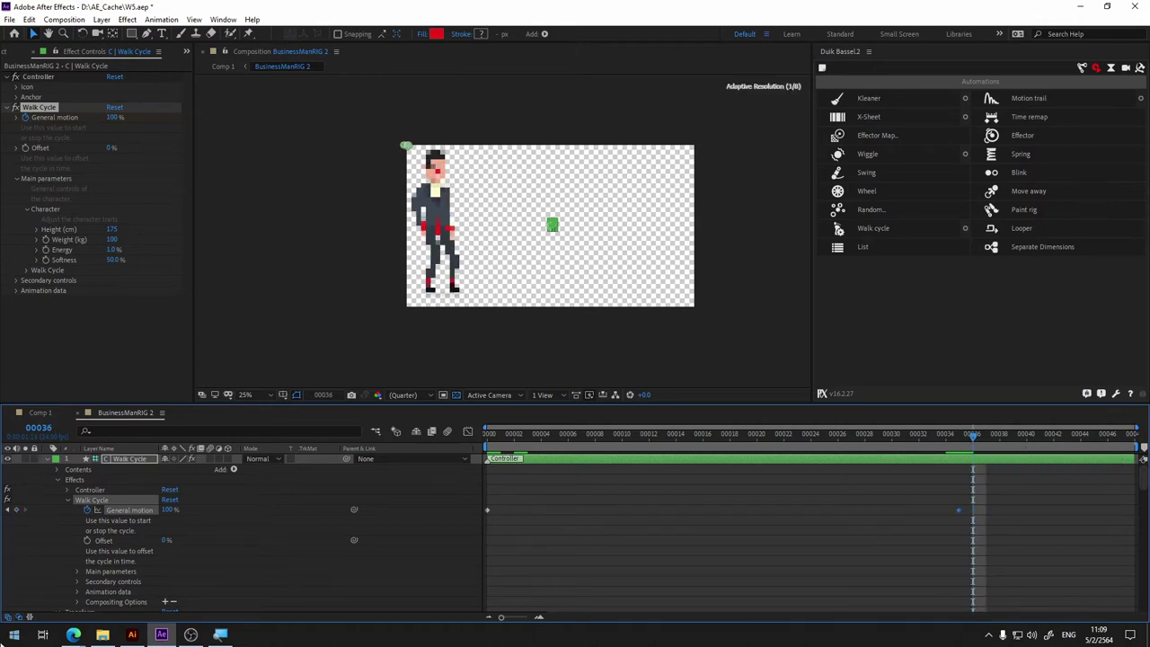
click(166, 511)
text(0)
key(Return)
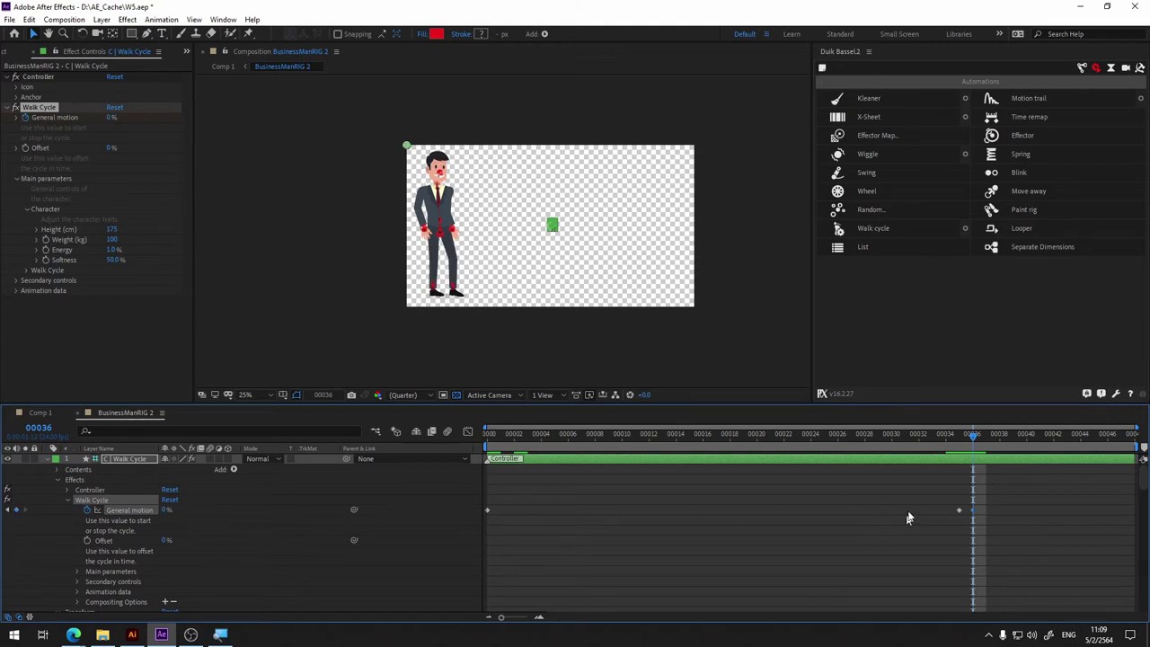
click(956, 441)
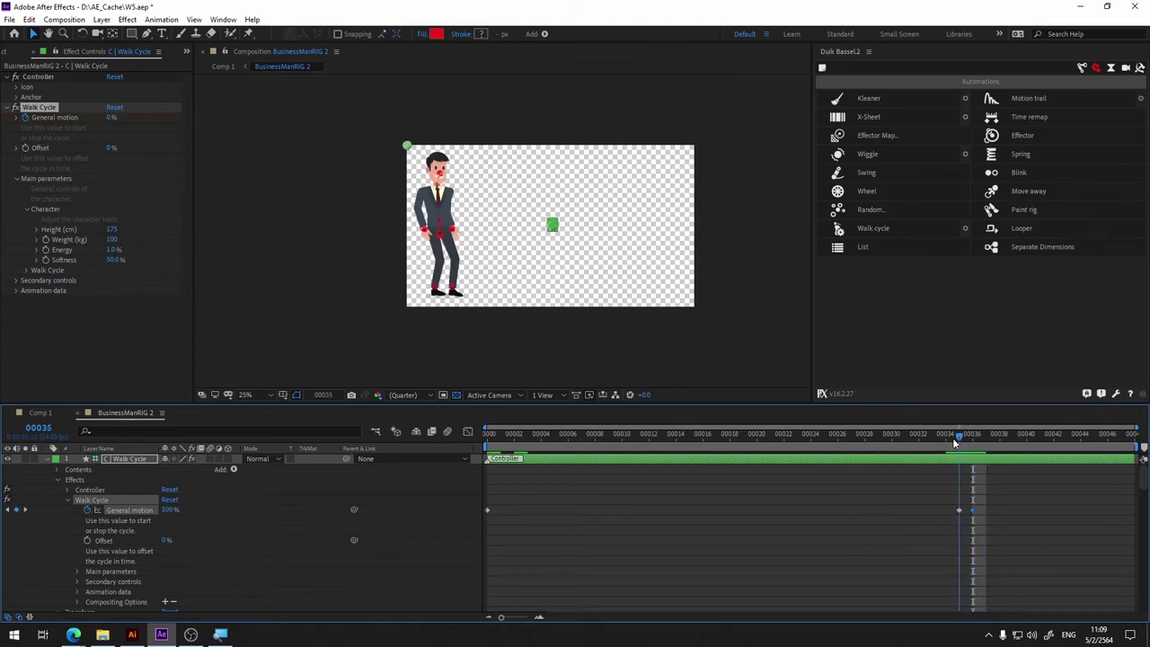
key(space)
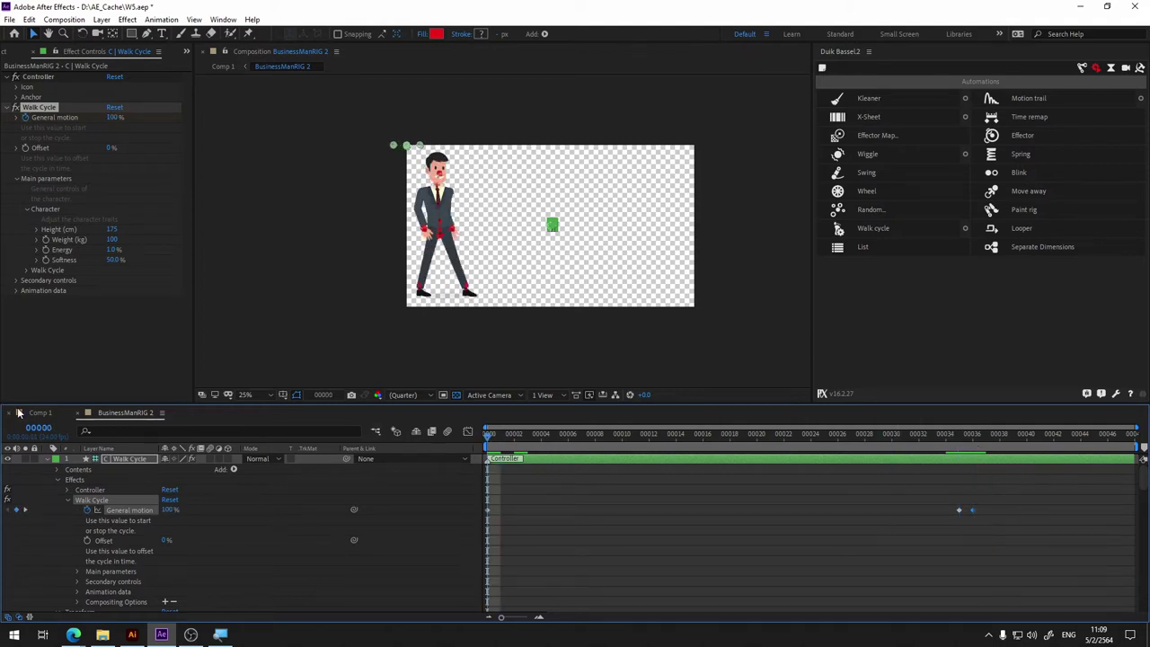
click(40, 413)
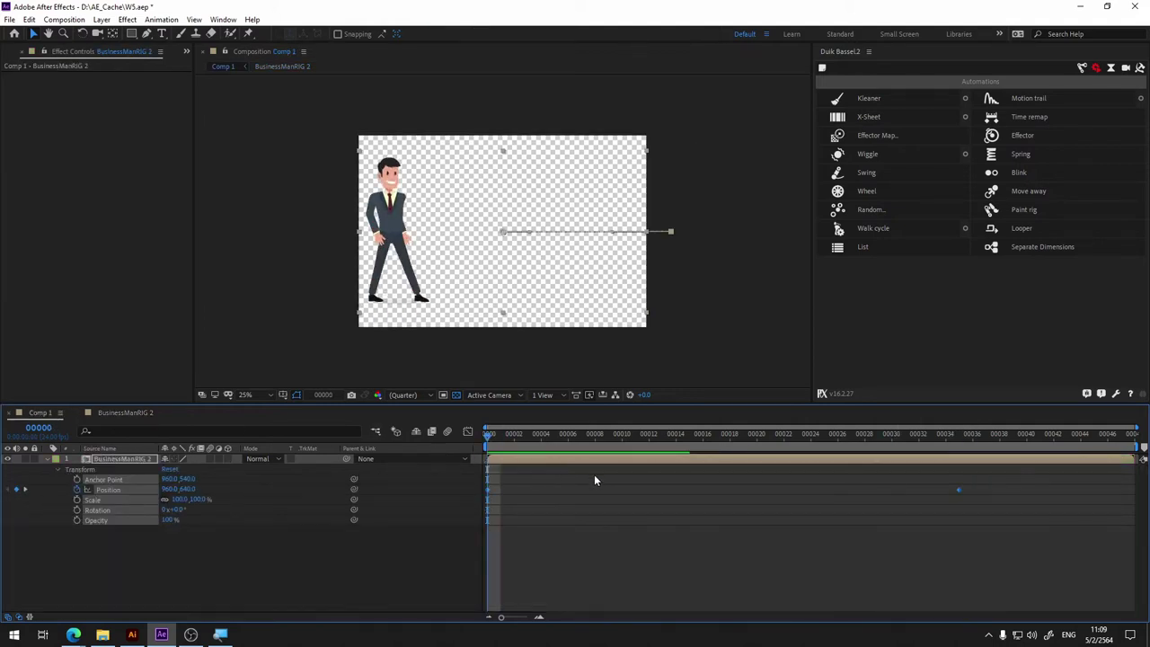
Step: Preview Comp 1, then drag the 0% General motion keyframe a few frames later in BusinessManRIG 2
key(space)
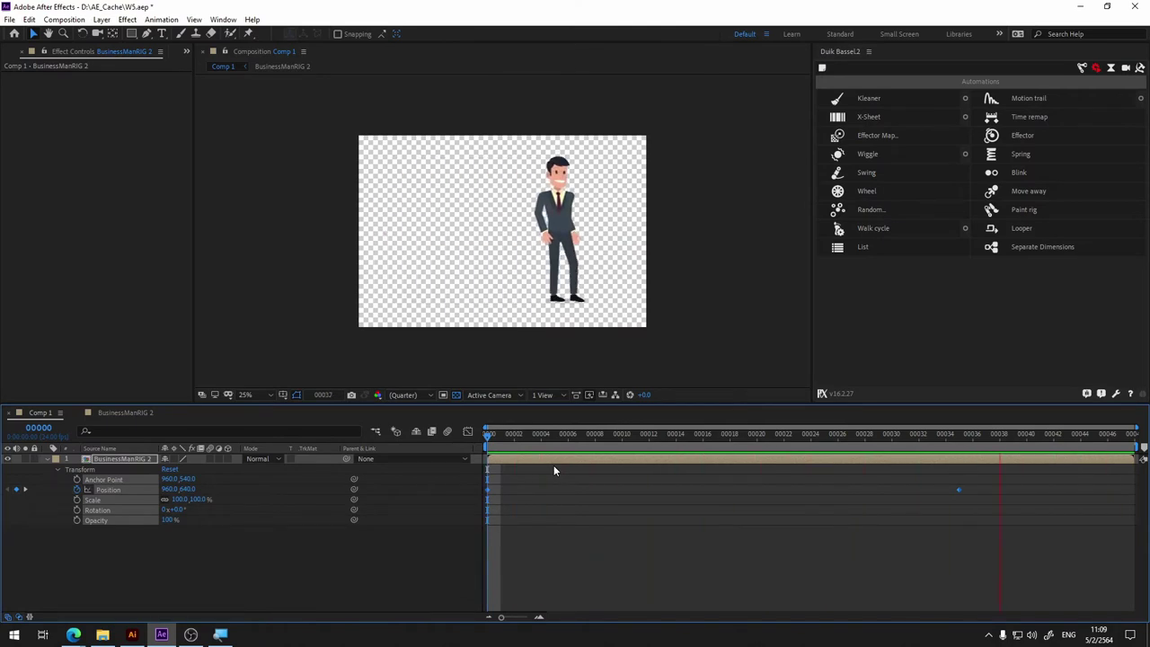
key(space)
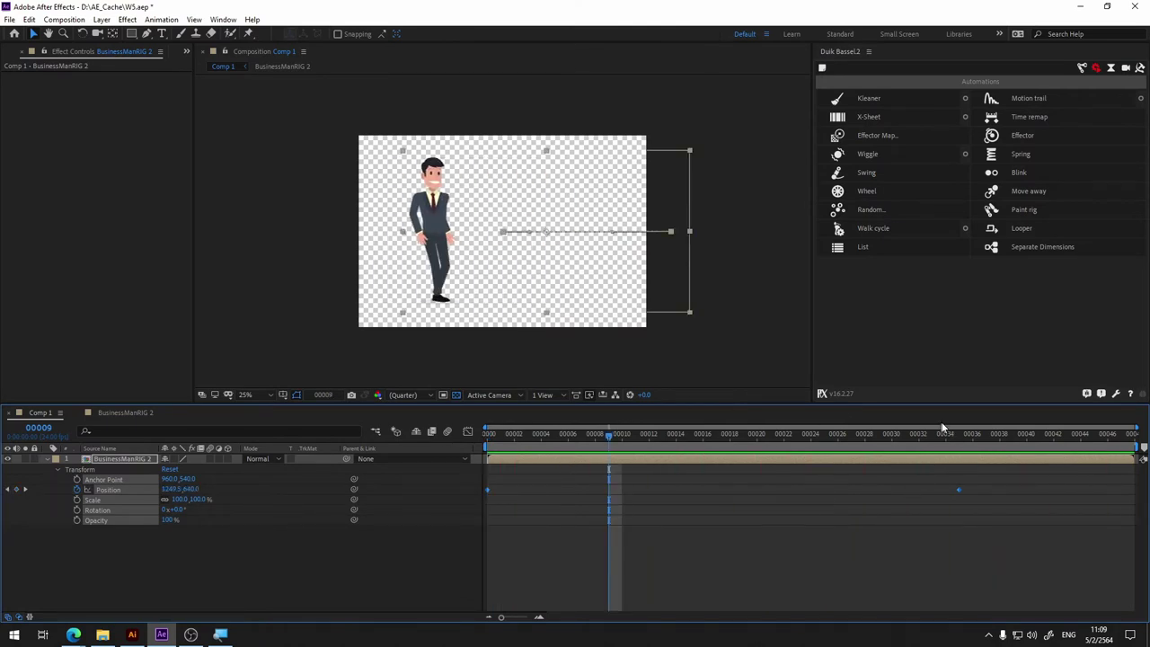
click(134, 415)
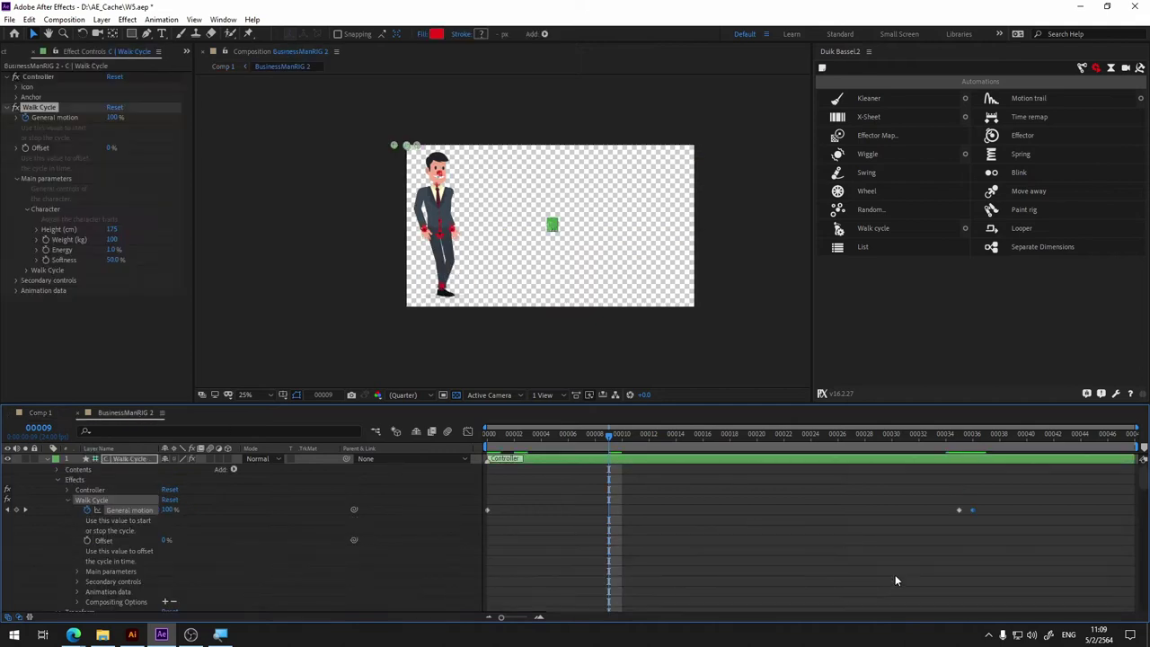
drag(974, 511, 1026, 510)
Step: Preview the walk in Comp 1 again from the start and check the character mid-walk
click(41, 413)
drag(510, 435, 473, 433)
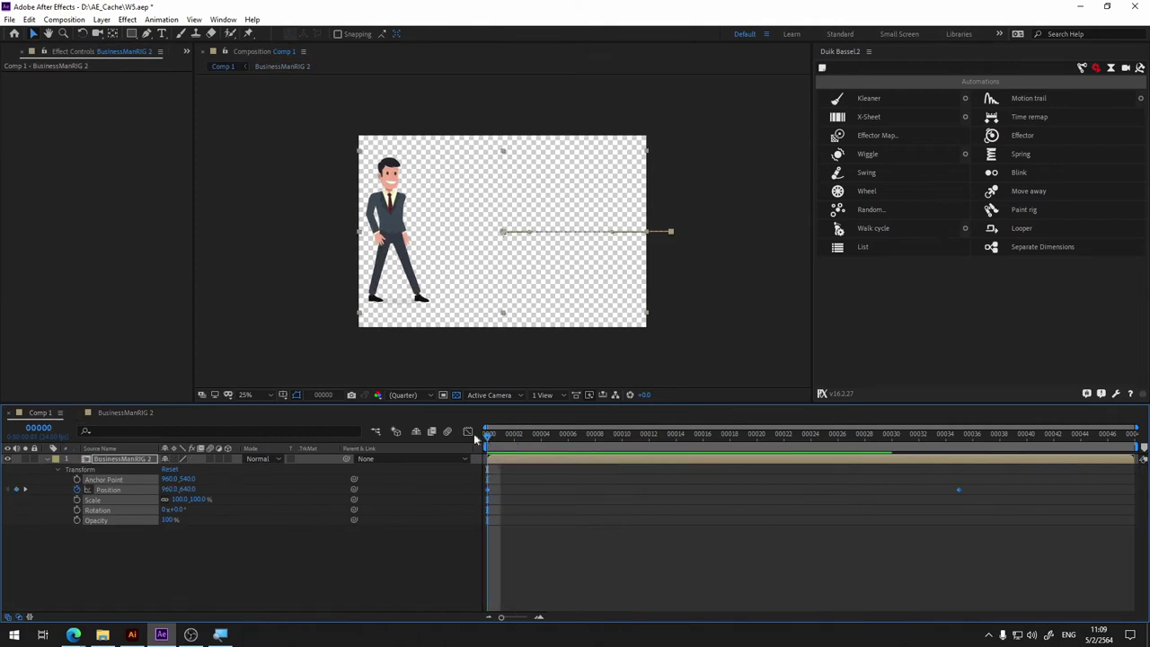
key(space)
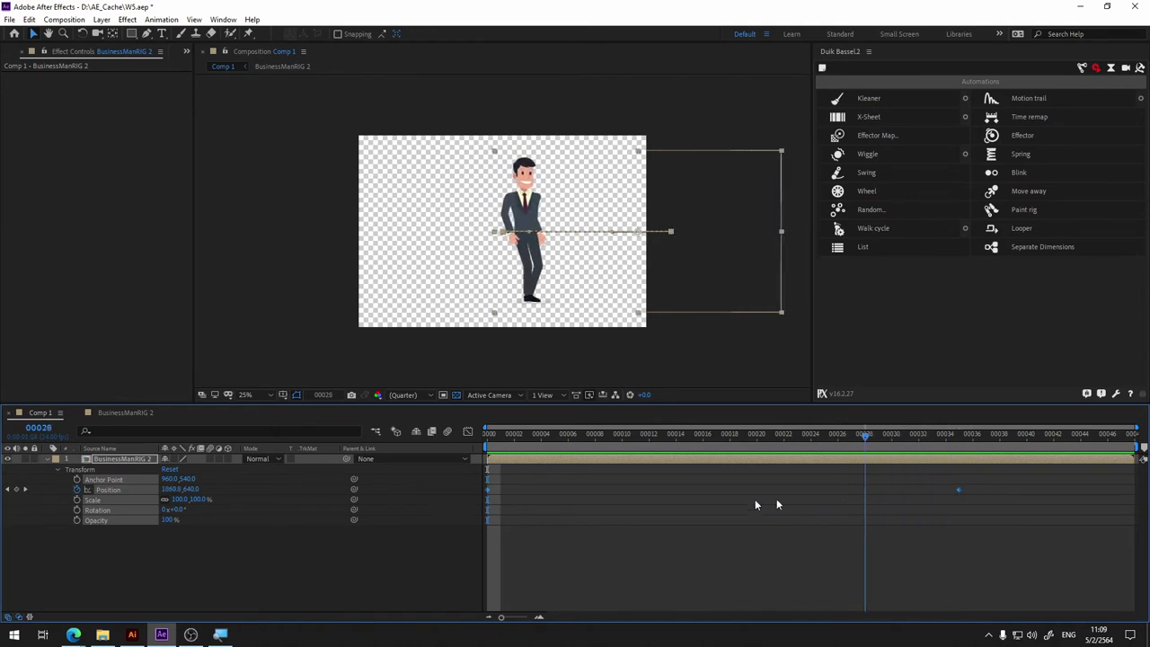
key(space)
drag(488, 508, 953, 493)
Step: Switch to the BusinessManRIG 2 composition at its first frame
click(141, 411)
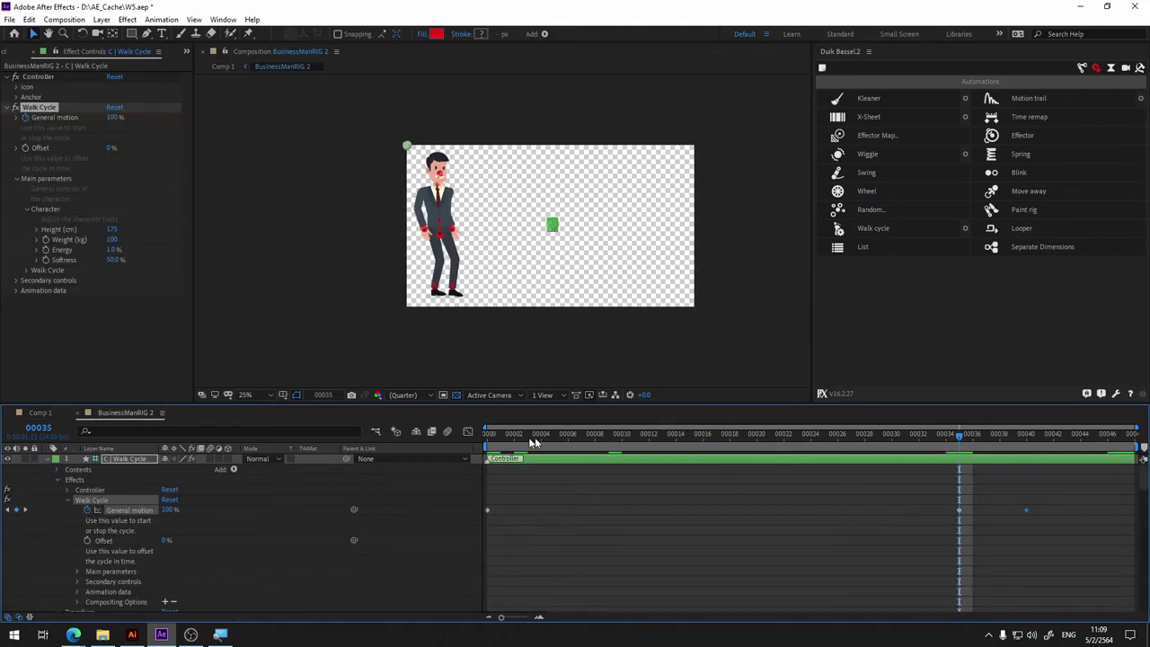
key(Home)
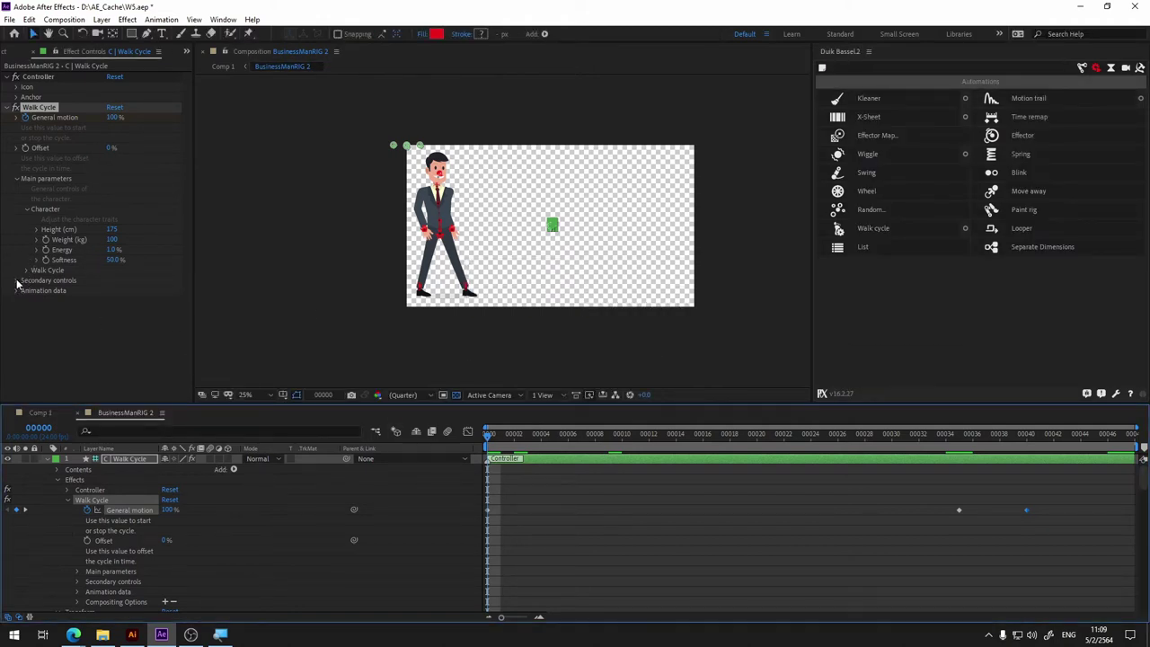
Step: Open Secondary controls > Arms and tune Arms swing to 0x+7.0°, with Shoulder swing at 0x+2.0°
click(18, 280)
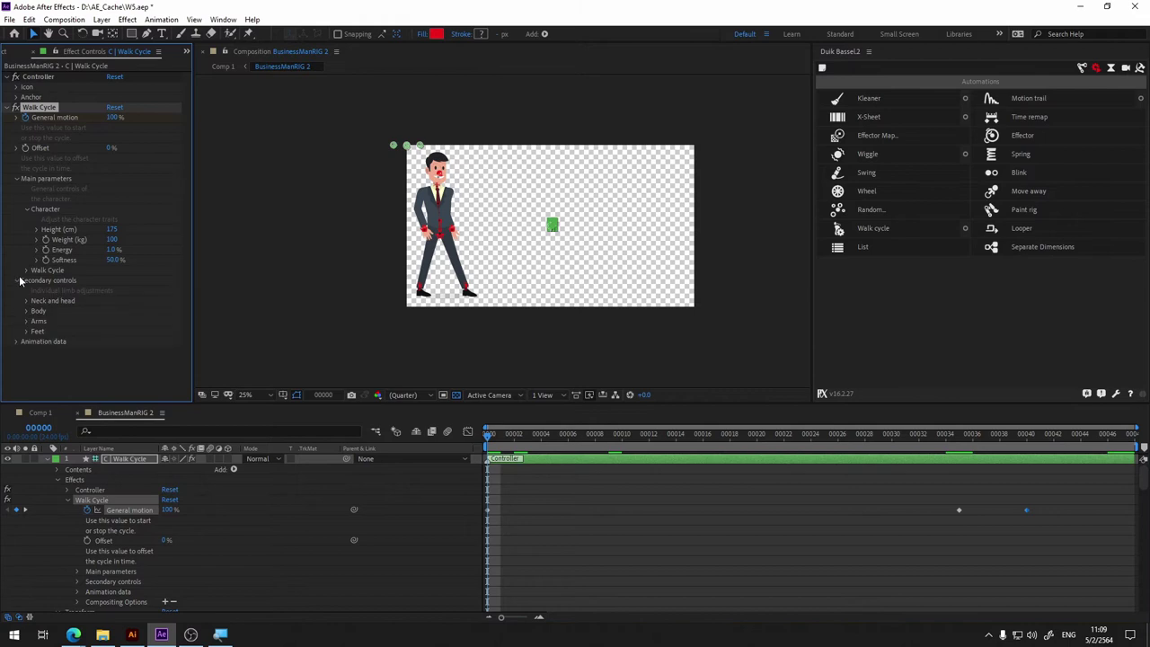
click(27, 321)
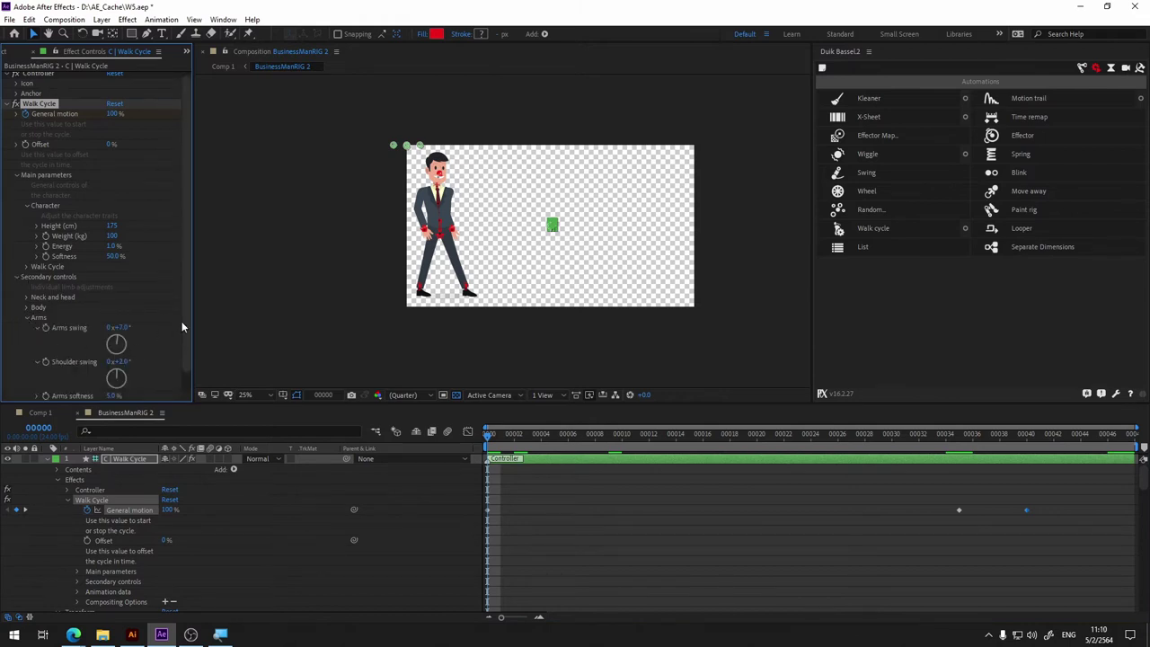
drag(182, 321, 163, 394)
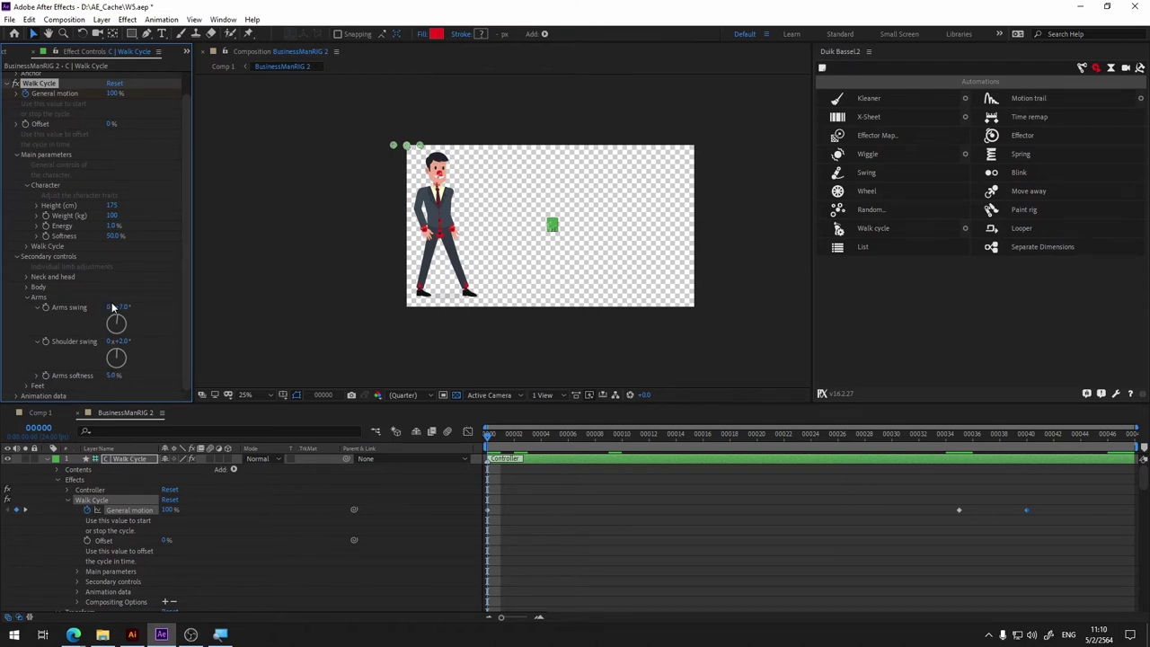
scroll(117, 297, up, 1)
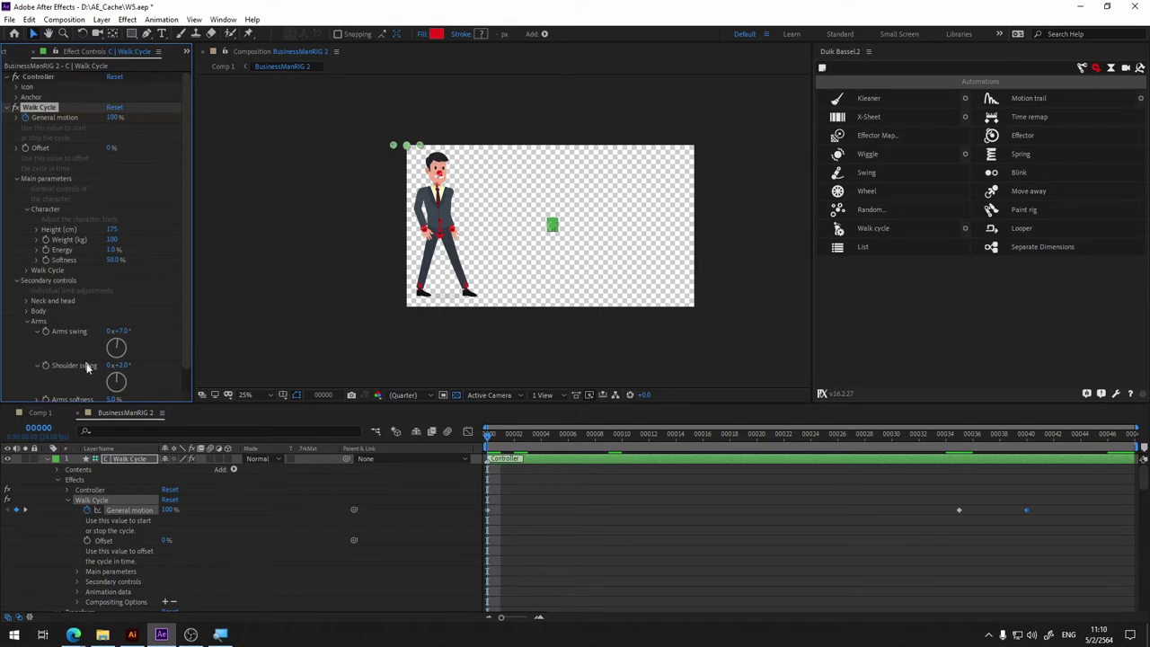
drag(115, 365, 144, 330)
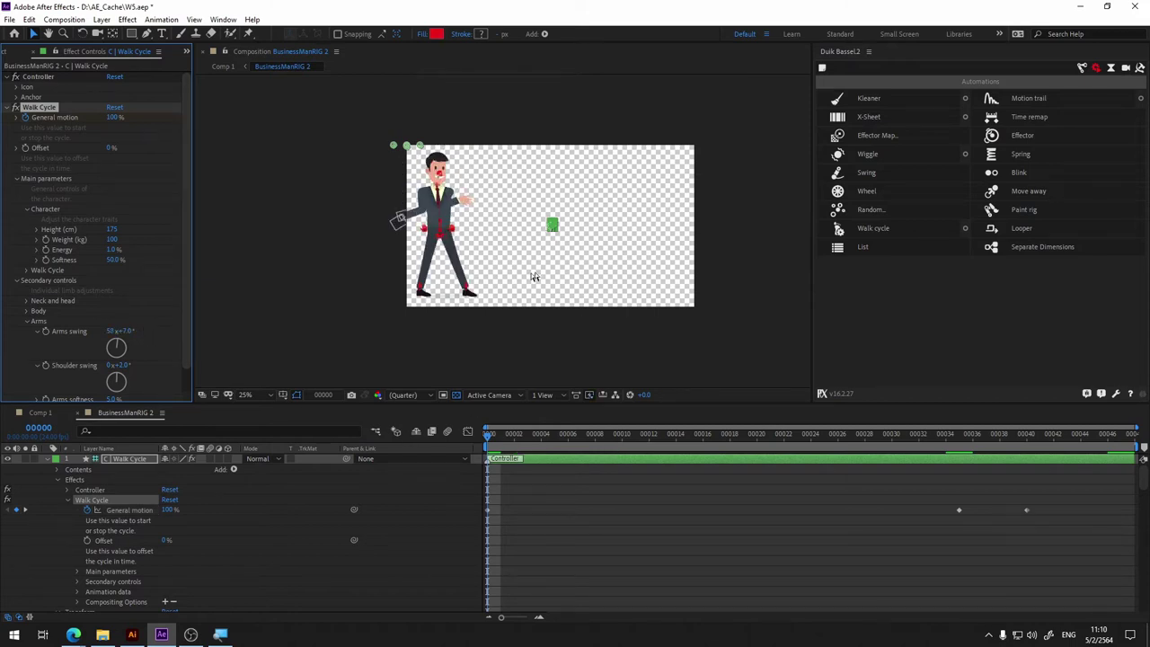
click(112, 331)
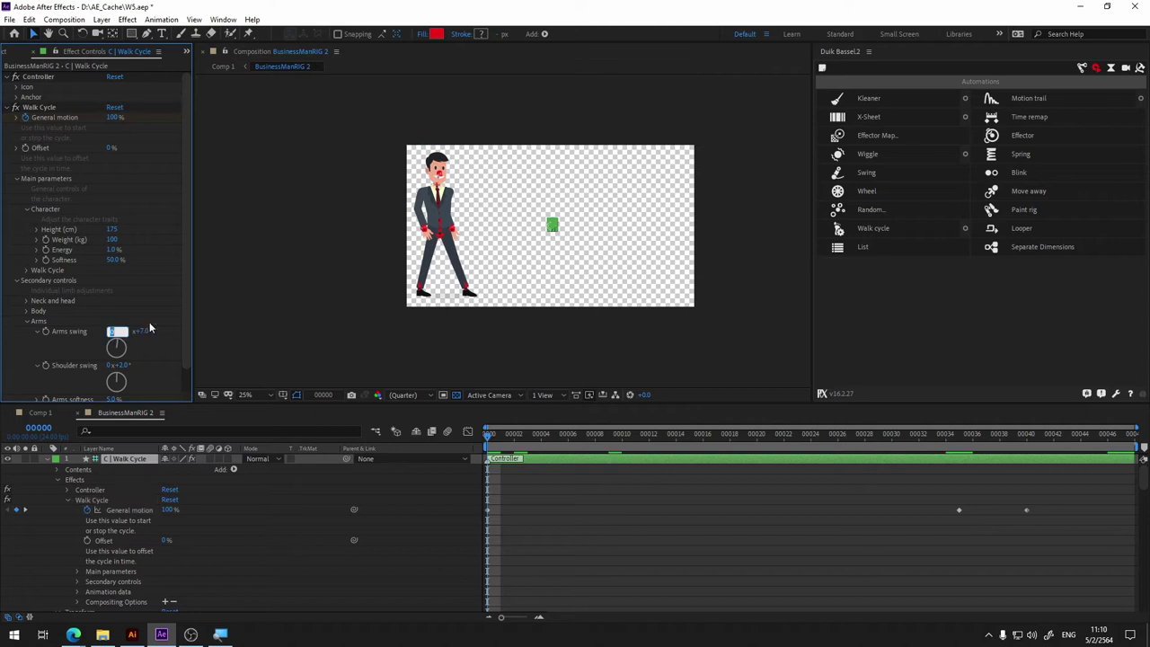
click(150, 327)
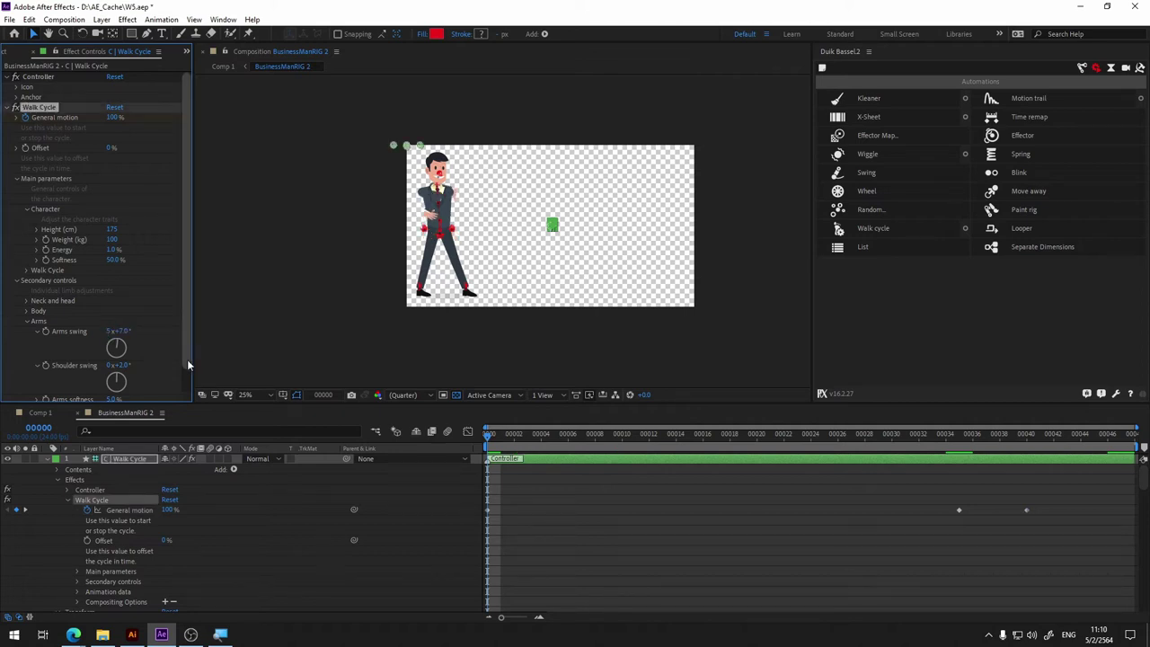
scroll(431, 221, up, 1)
Step: Bring the character's head into view and expand Animation data to show head, body and right arm rotations
scroll(431, 221, up, 1)
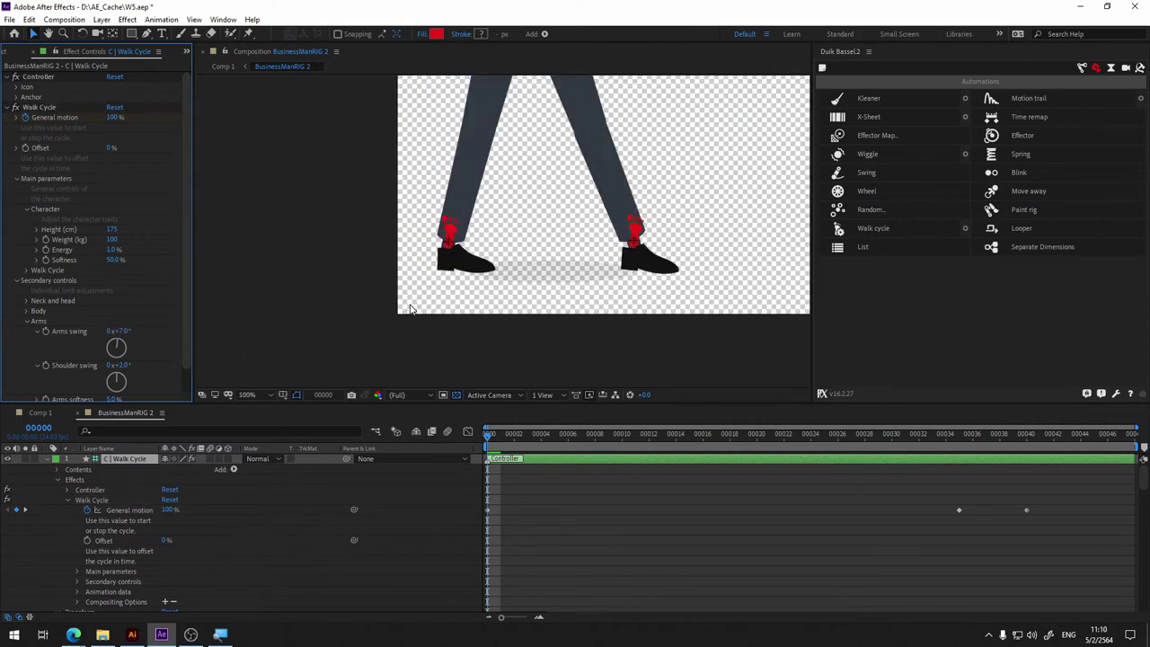
scroll(431, 222, down, 1)
drag(431, 221, 461, 284)
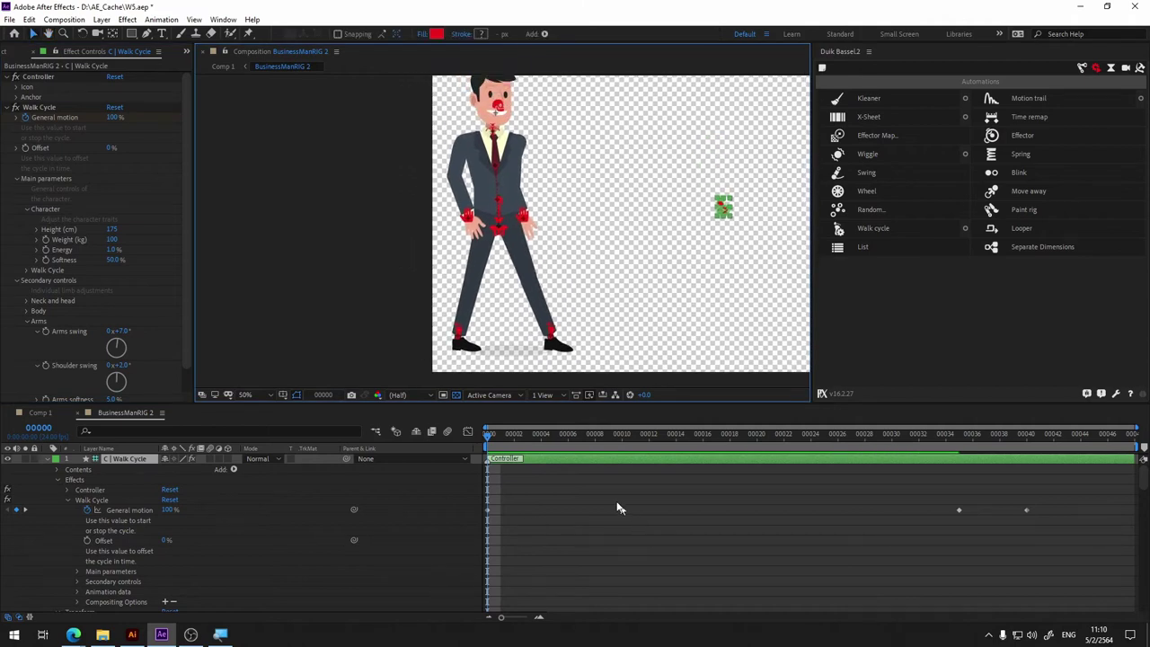
scroll(151, 327, down, 1)
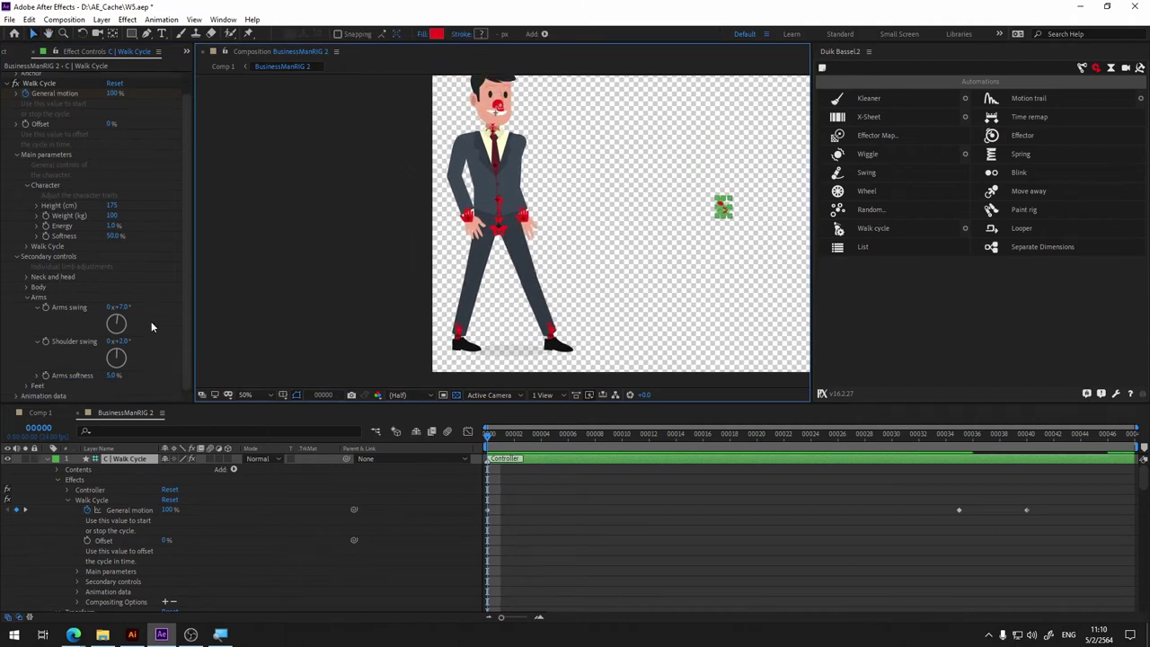
click(16, 395)
scroll(108, 380, down, 1)
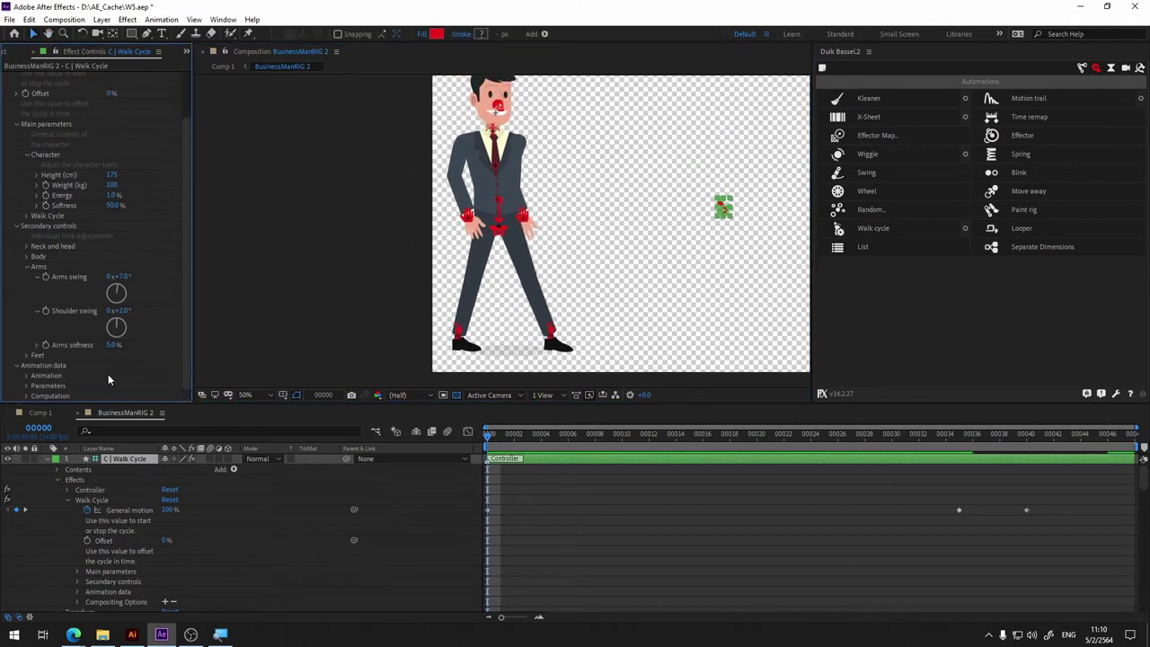
click(26, 375)
scroll(131, 368, down, 6)
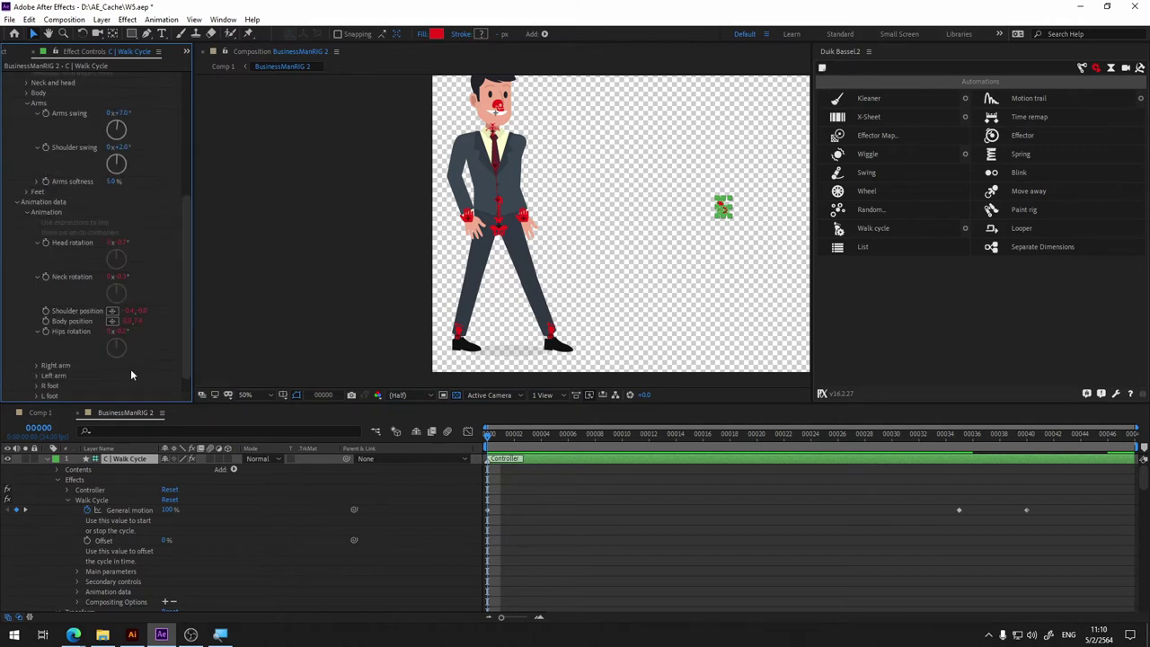
scroll(133, 369, down, 1)
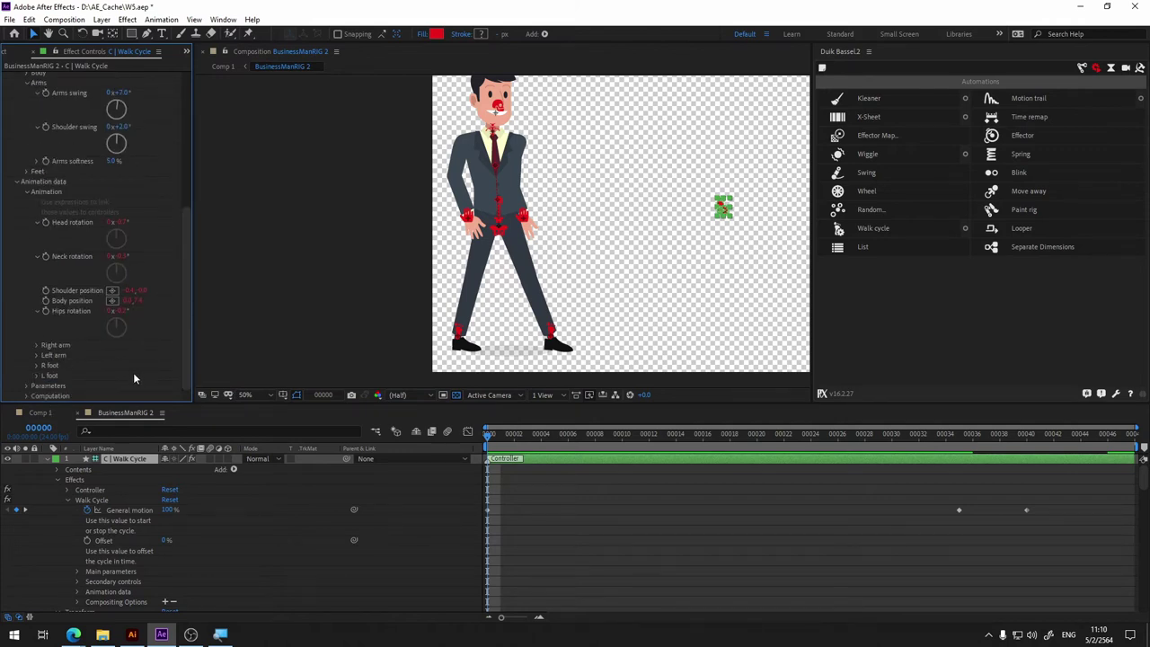
click(37, 346)
scroll(38, 349, down, 3)
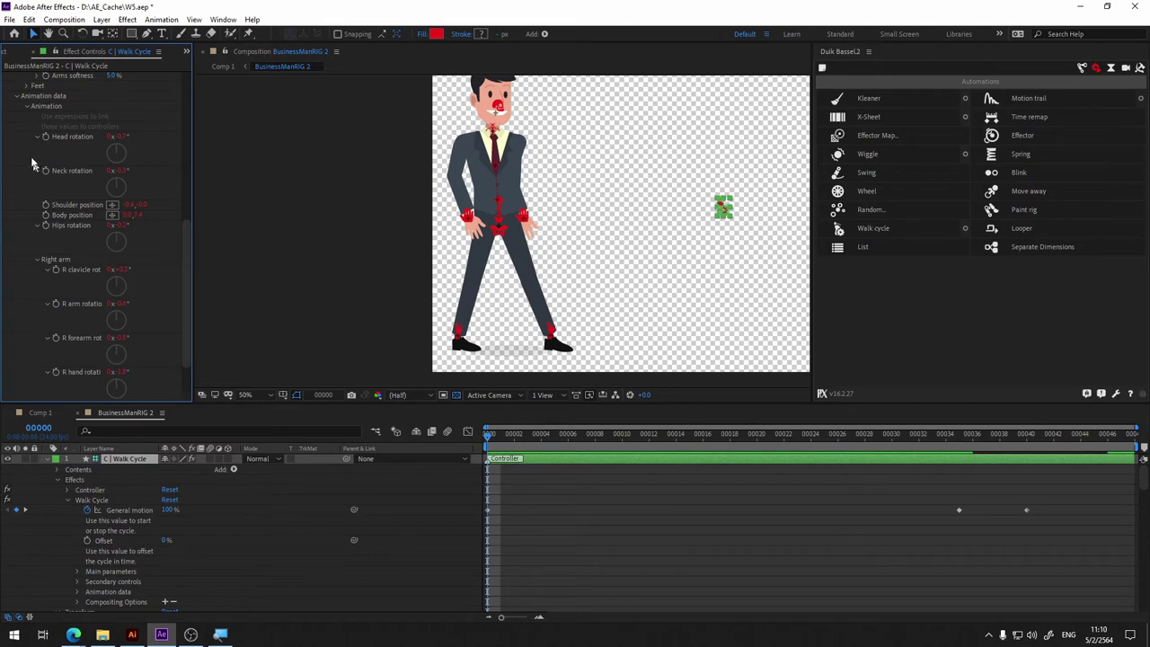
Step: Collapse Animation, expand Computation, check Parameters, then scroll back to the Arms settings
click(27, 108)
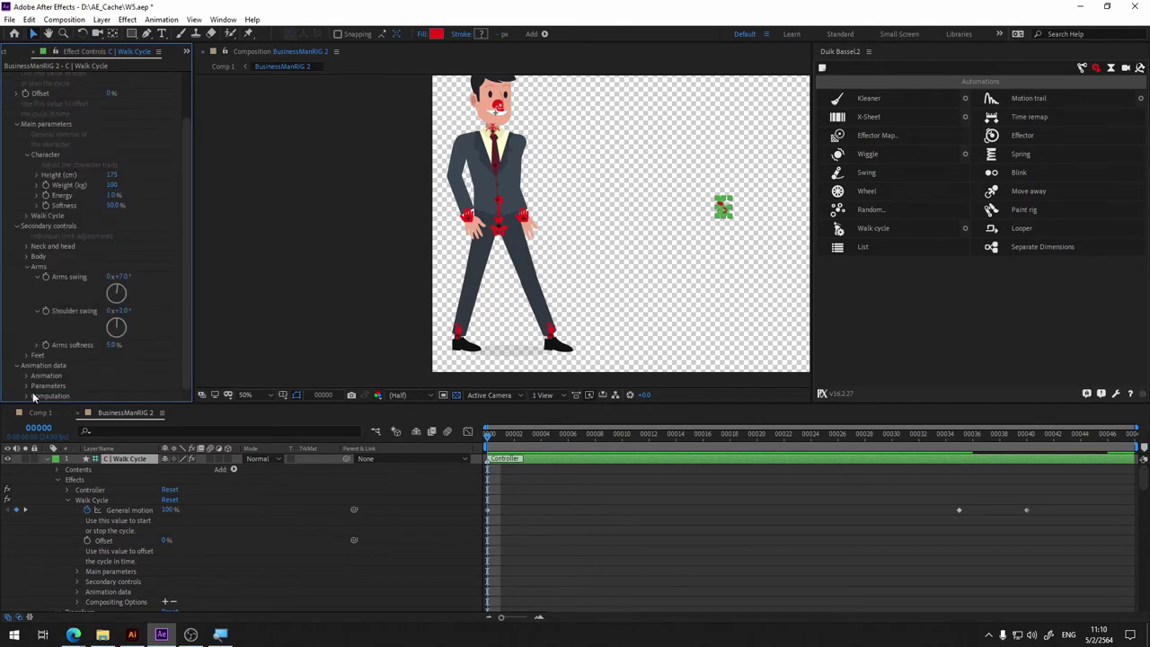
click(26, 396)
scroll(58, 385, down, 5)
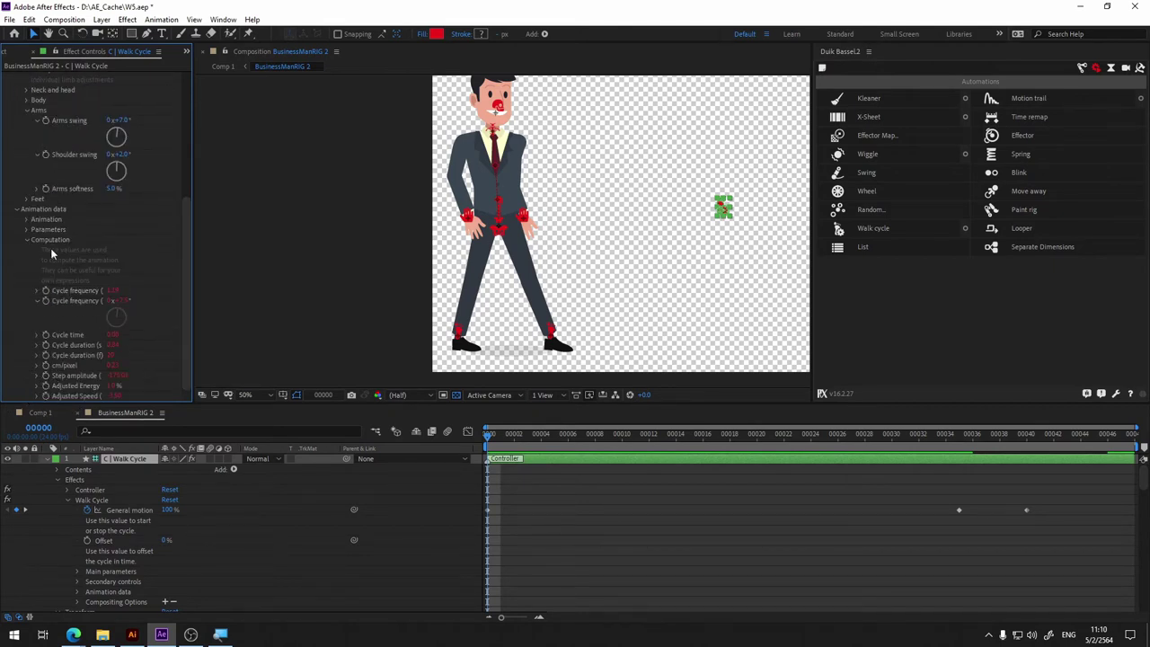
click(27, 229)
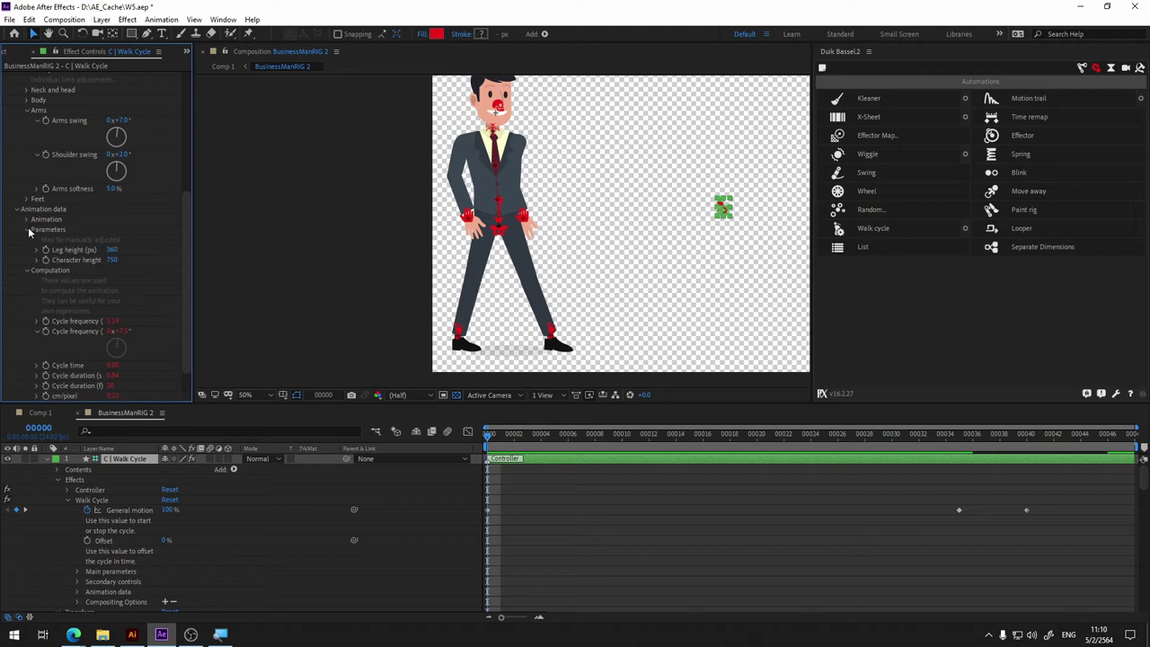
click(28, 230)
scroll(18, 238, up, 5)
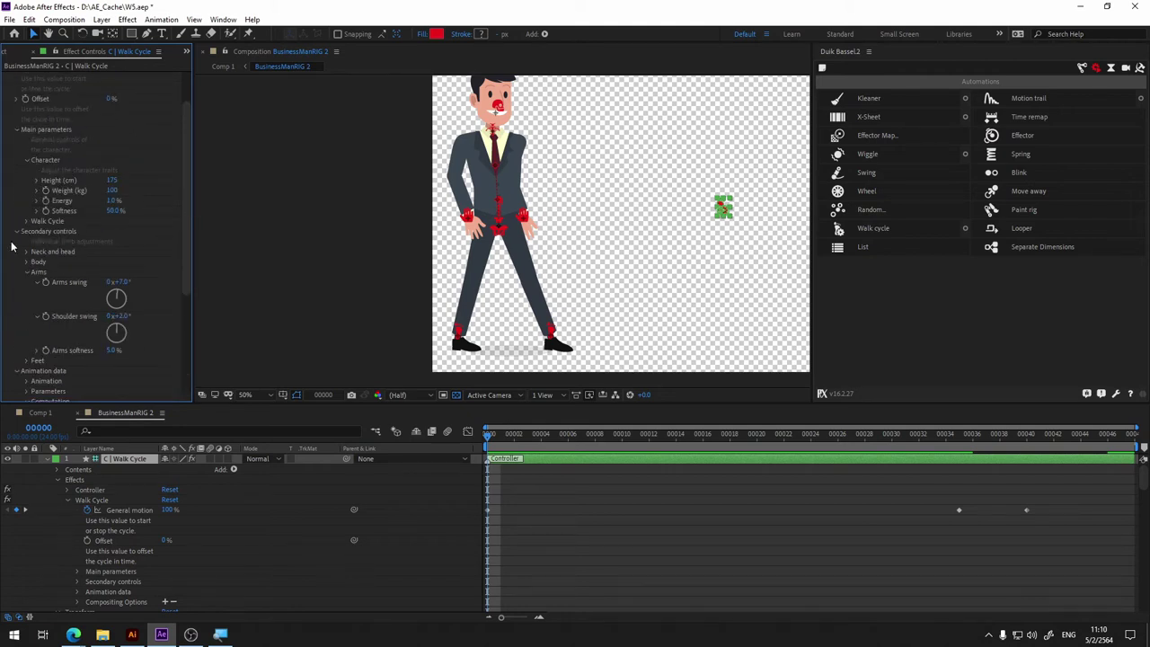
scroll(13, 228, up, 1)
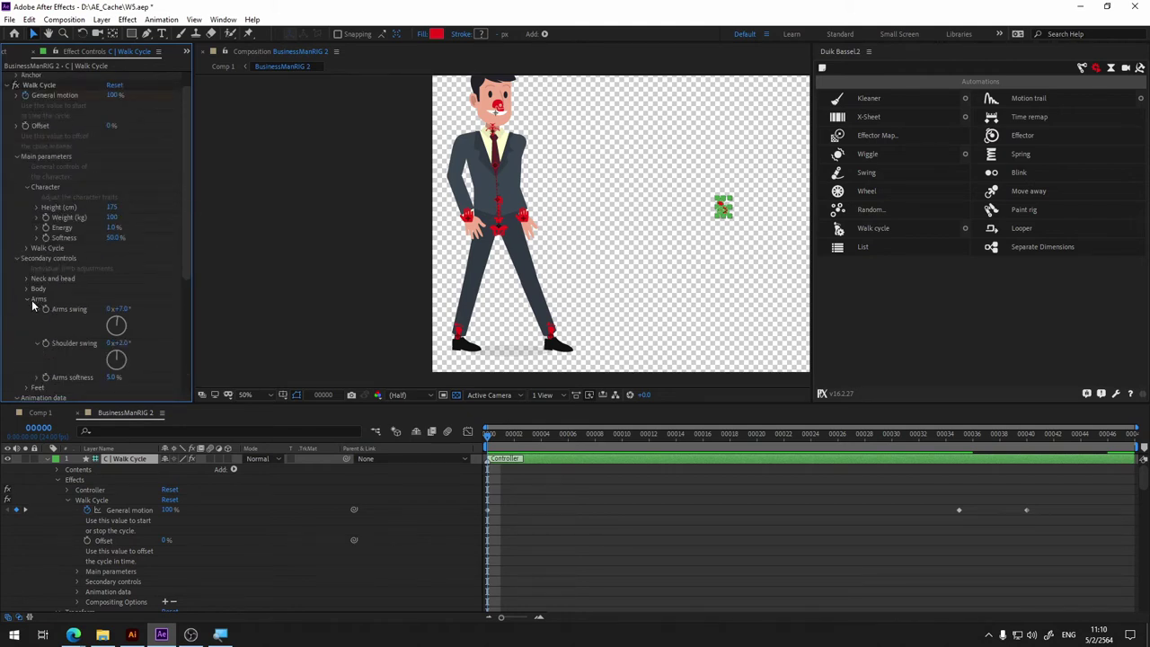
scroll(33, 306, down, 3)
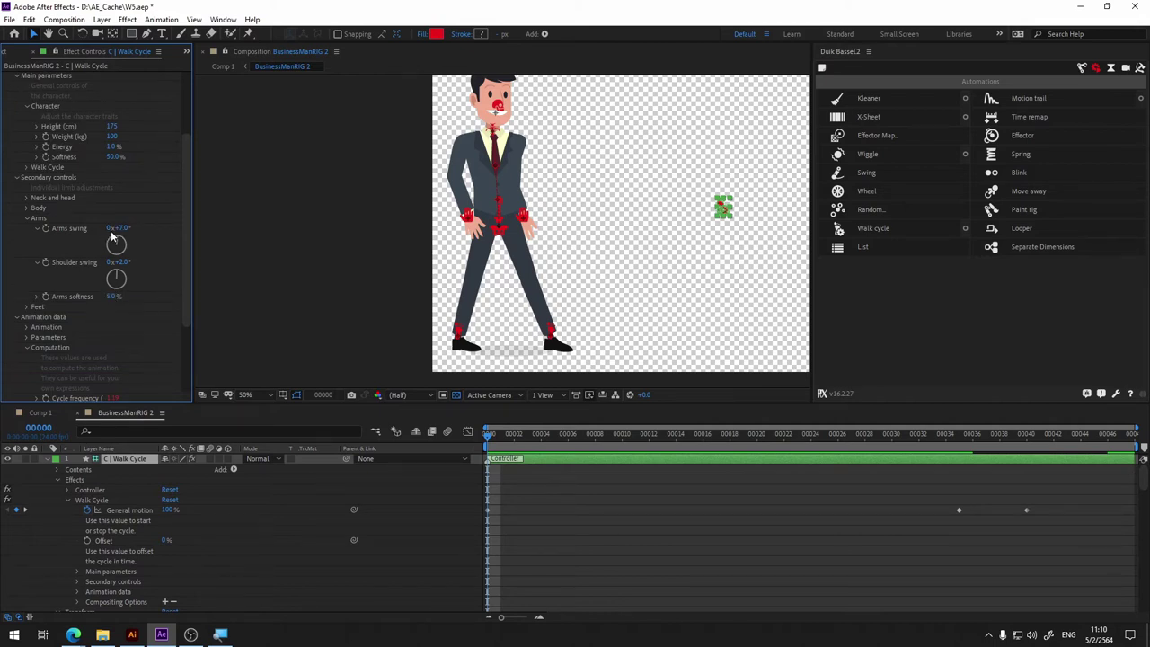
Step: Set Arms swing revolutions to 1, after briefly trying 2
click(109, 229)
text(2)
key(Return)
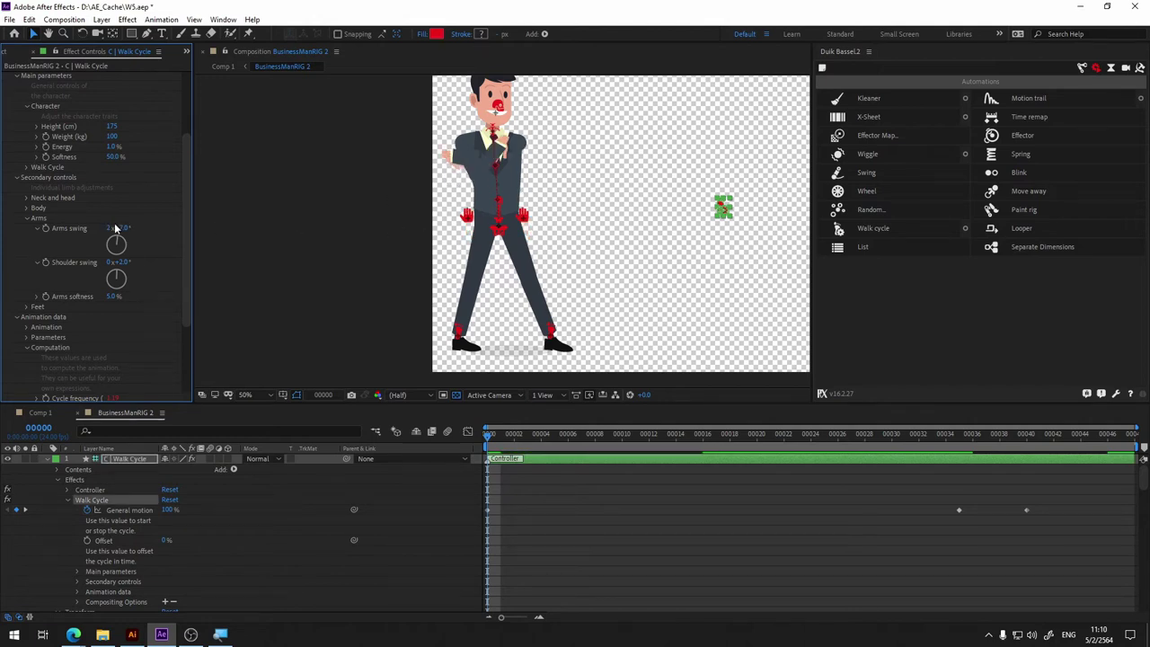
click(111, 229)
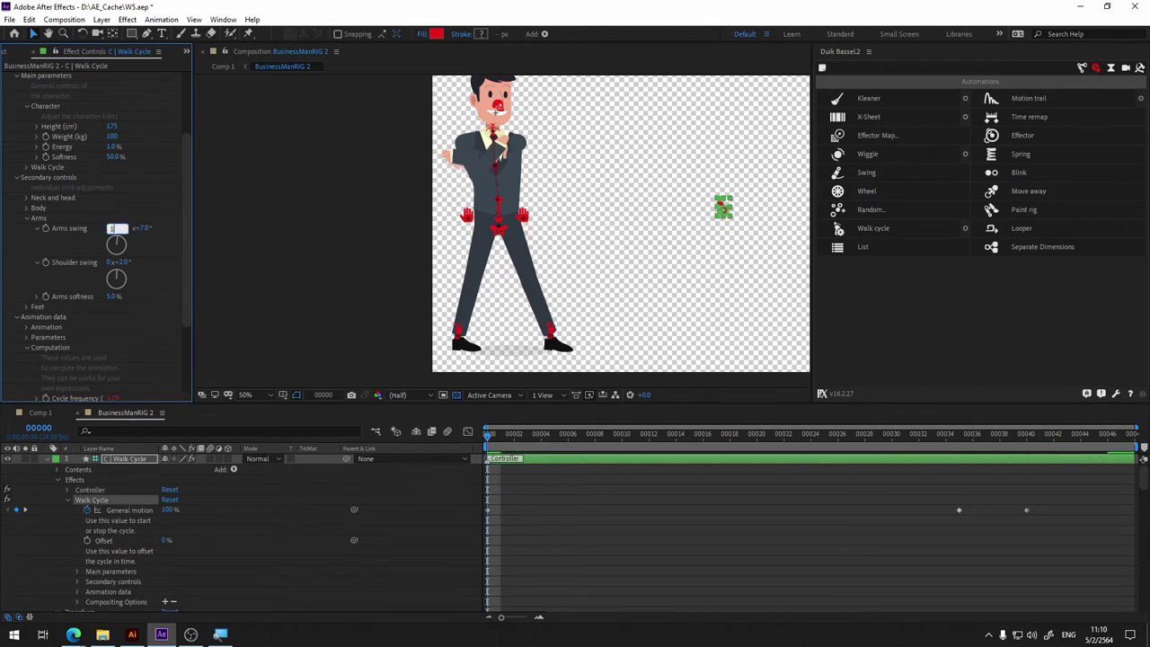
text(1)
key(Return)
Step: Check the pose at frame 00013, set Arms swing angle to 3°, and preview the walk
mouse_move(509, 442)
mouse_down()
mouse_move(789, 435)
mouse_move(440, 440)
mouse_up()
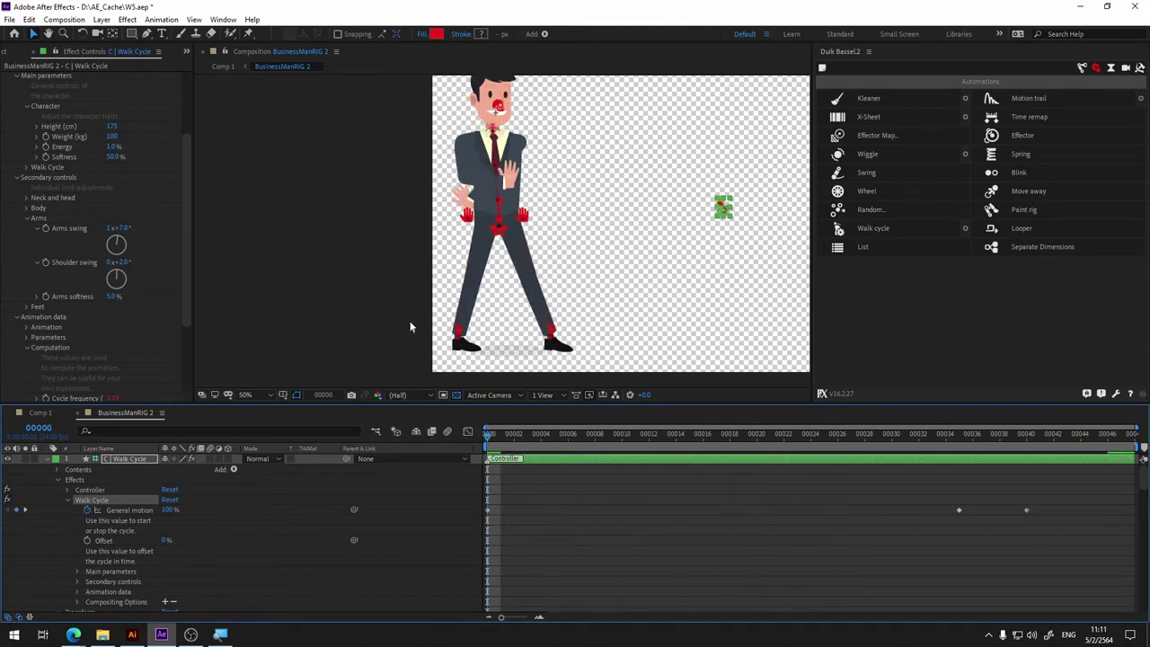
click(123, 227)
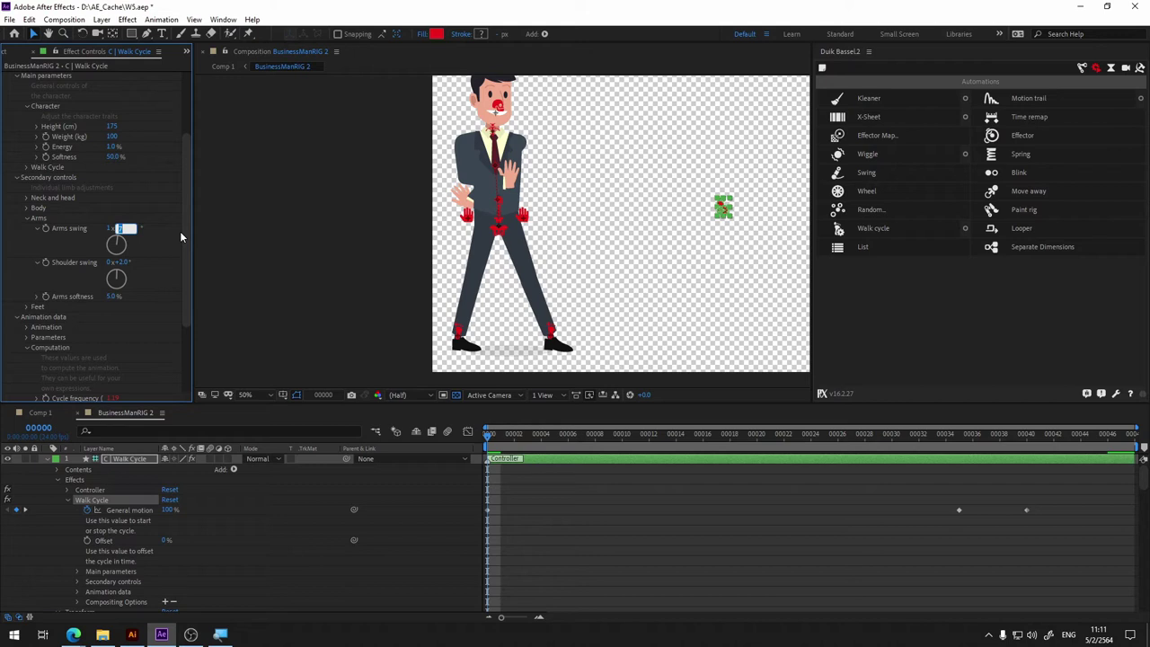
text(3)
key(Return)
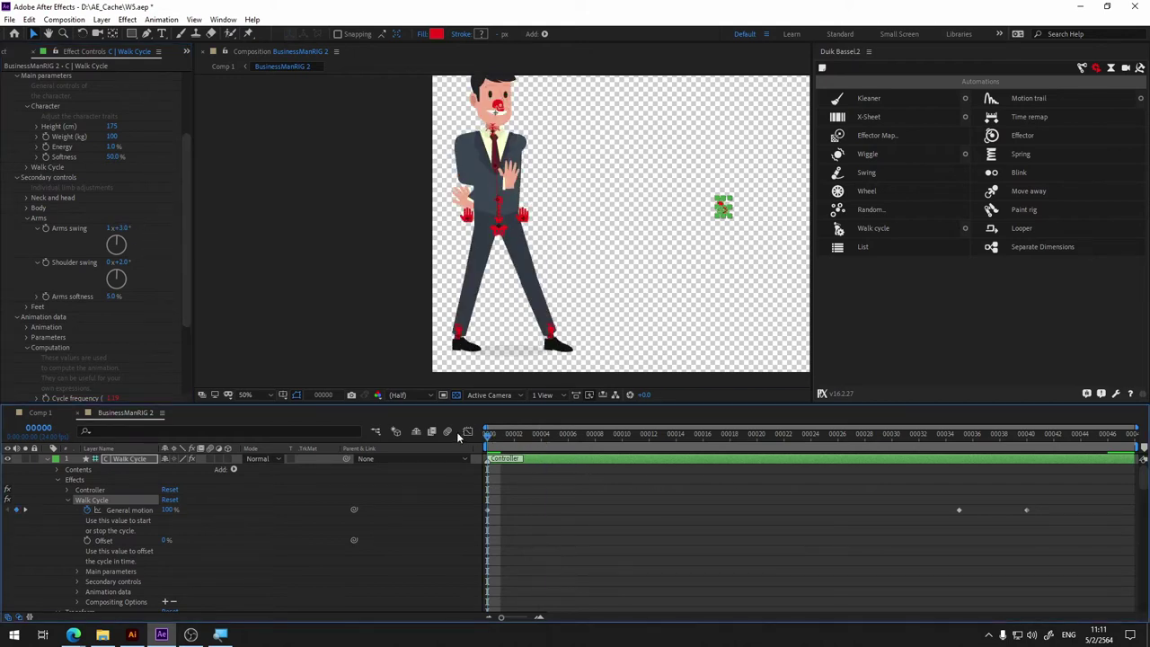
key(space)
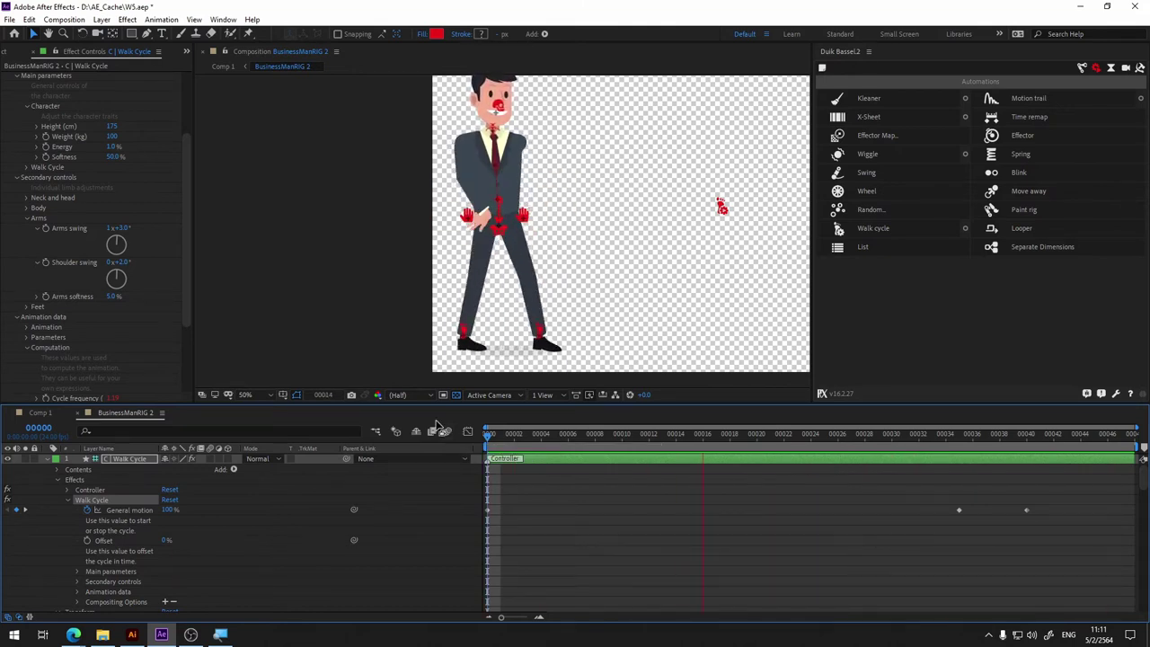
Step: Set Shoulder swing revolutions to 1 for 1x+2.0°
click(115, 261)
text(1)
key(Return)
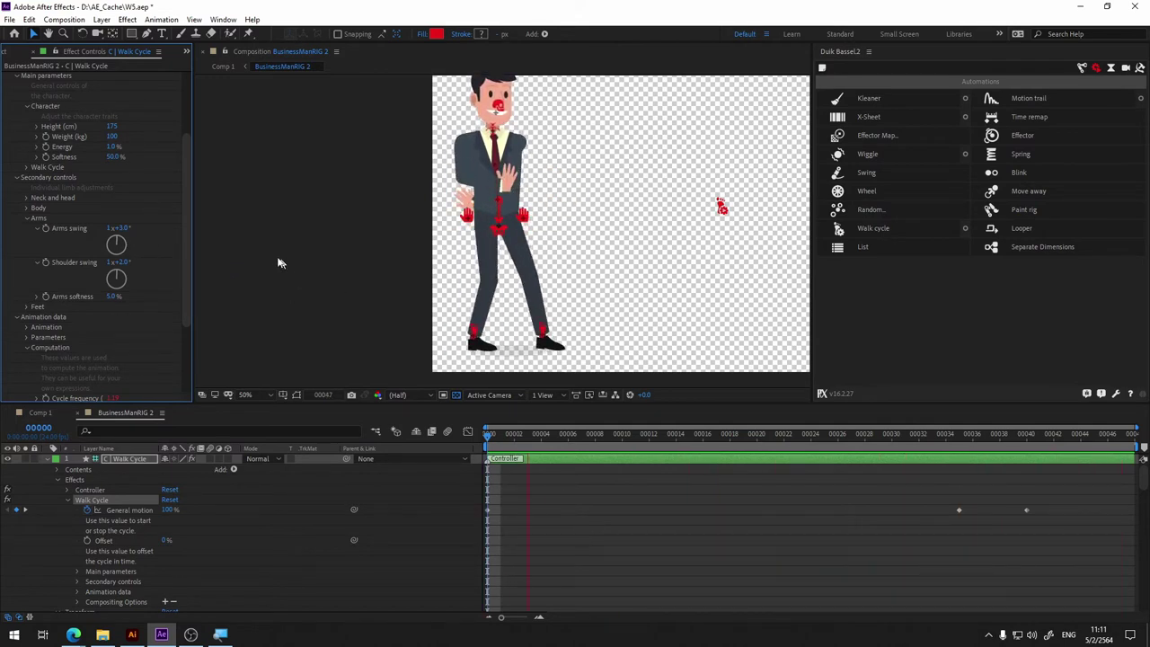
Step: Try Arms swing at zero revolutions with a 39° angle
click(114, 228)
text(0)
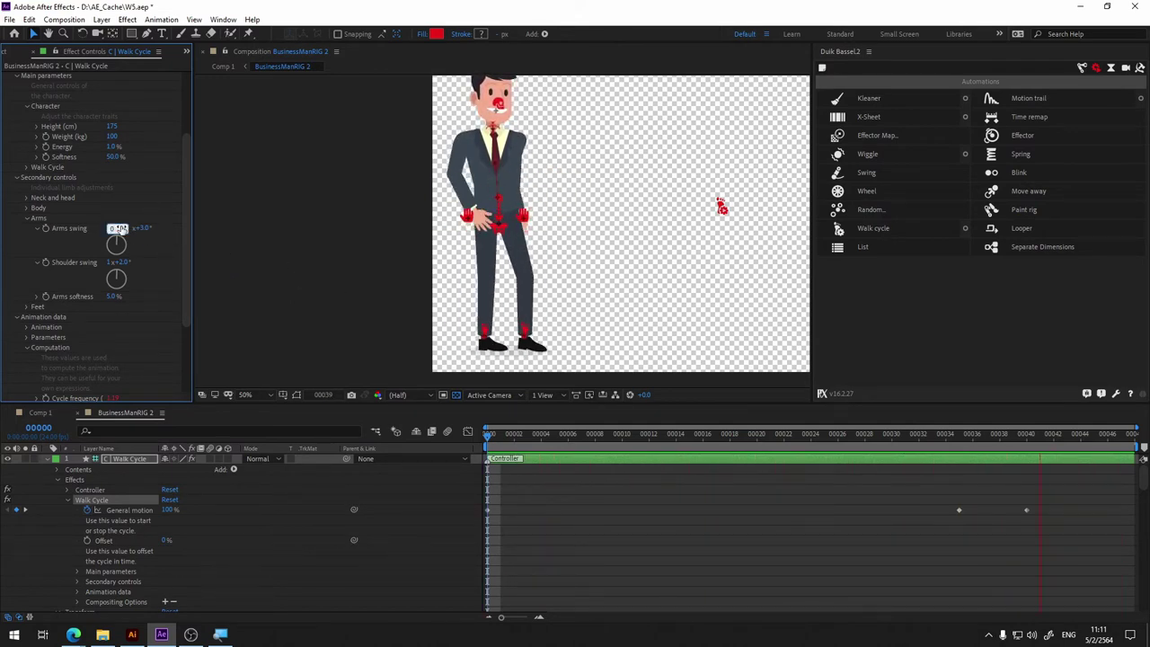
key(Return)
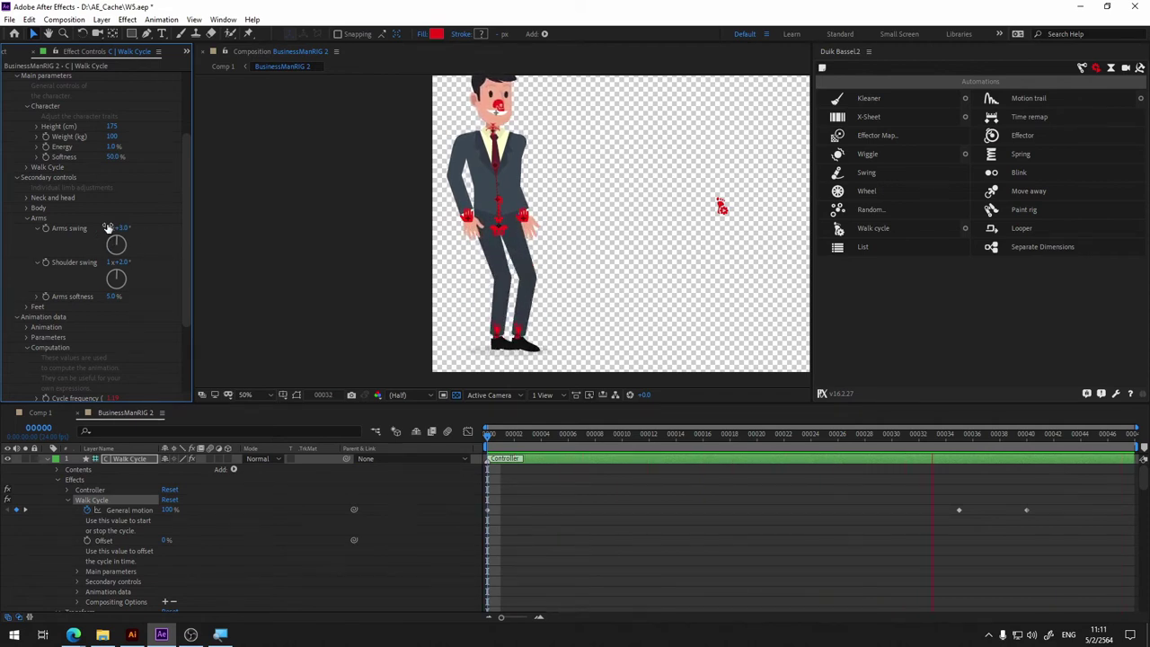
click(114, 227)
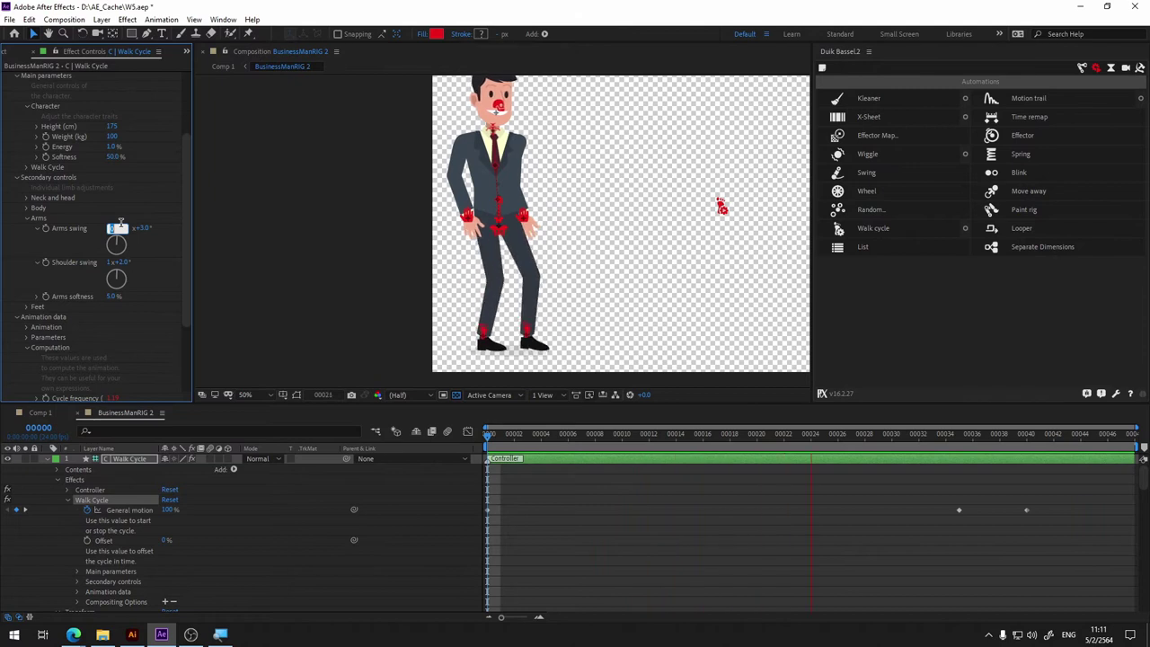
text(39)
key(Return)
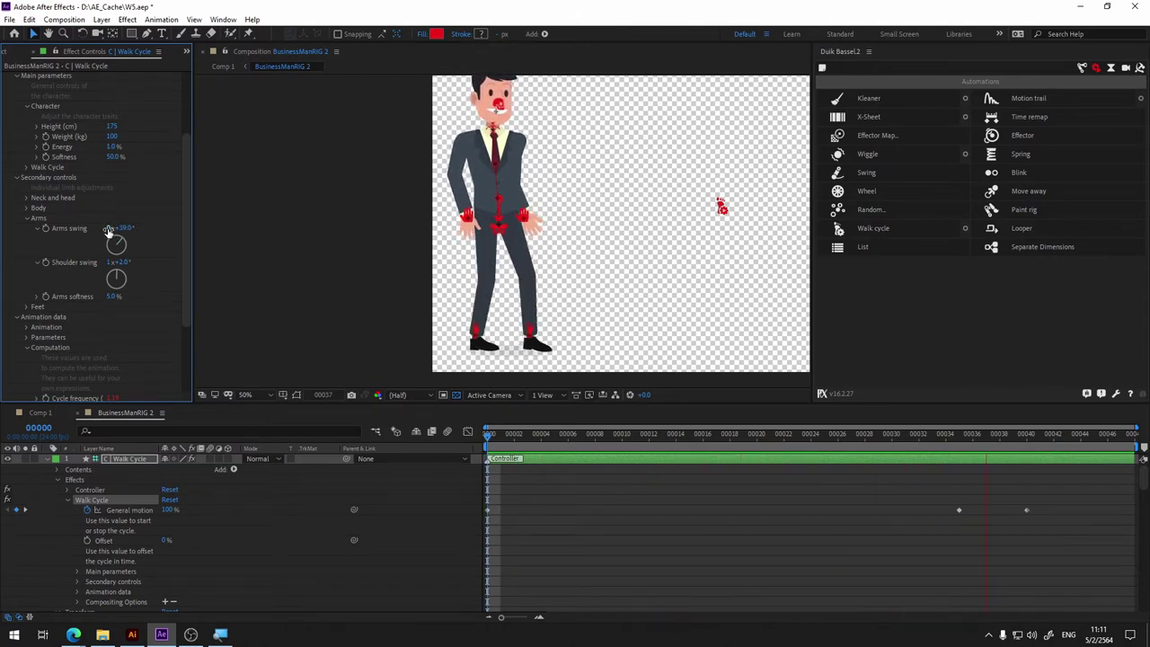
Step: Change Arms swing to 5 revolutions with a 2° angle
click(112, 227)
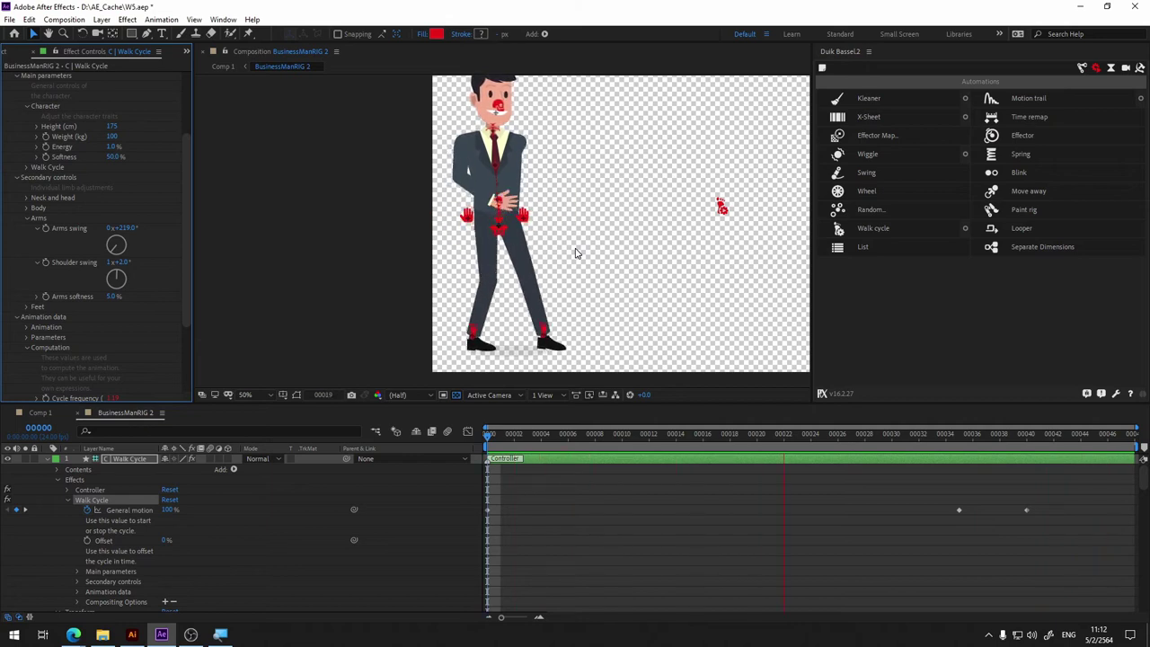
click(115, 228)
text(5)
key(Return)
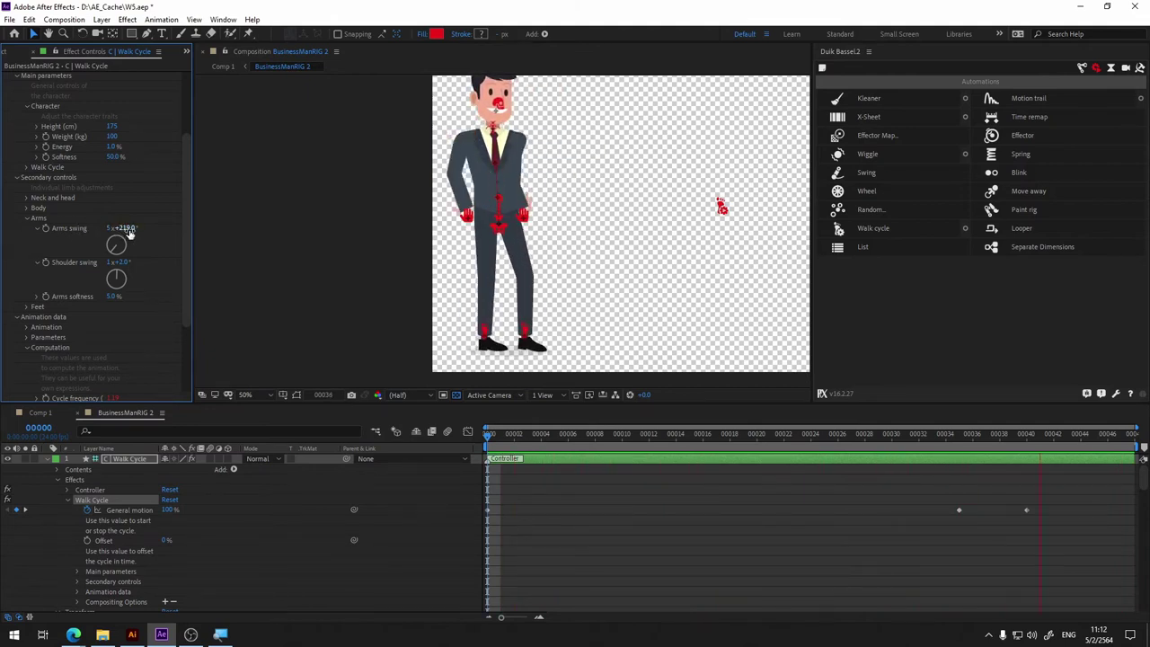
click(126, 227)
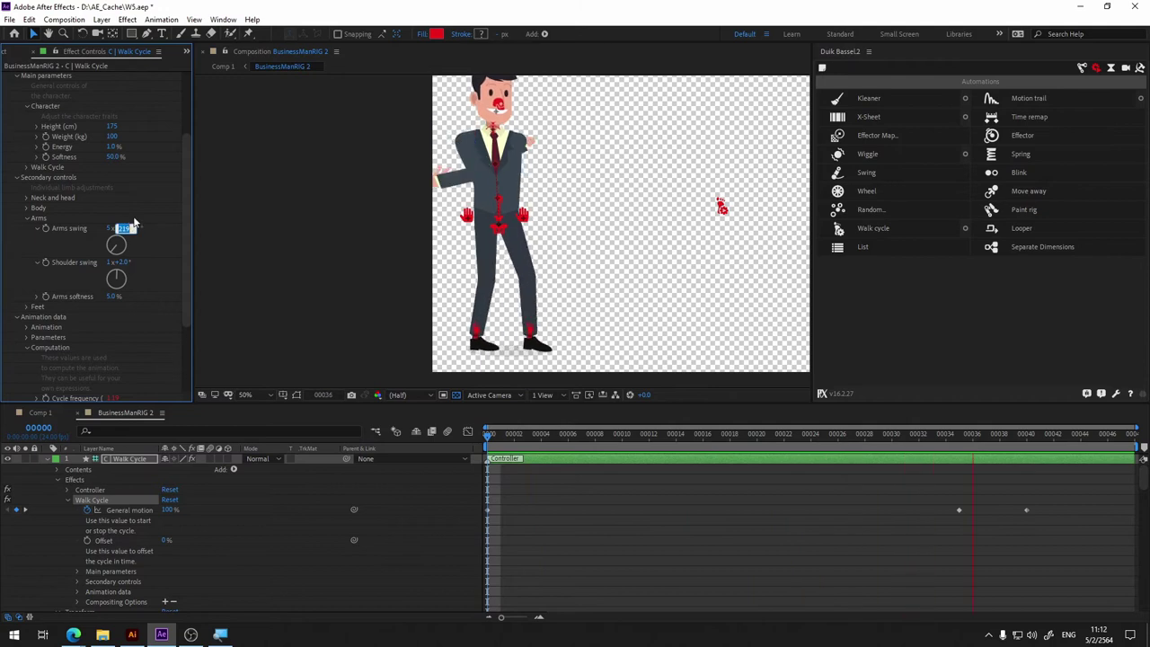
text(2)
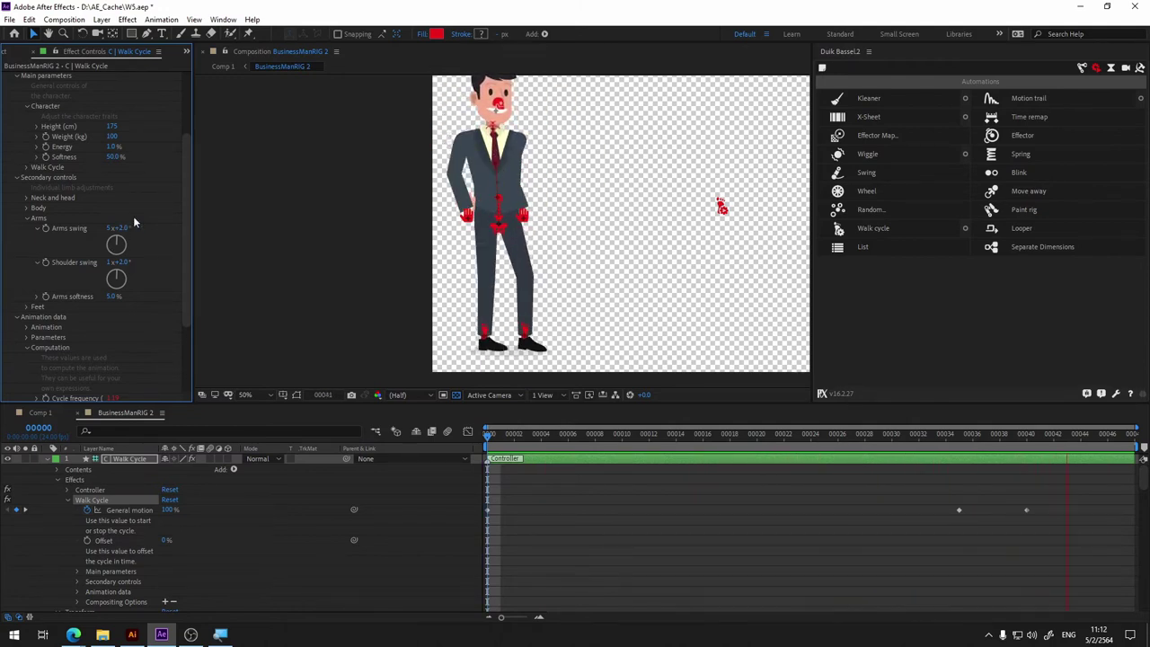
Step: Set Shoulder swing angle to 1° and return Arms swing to one revolution
click(123, 263)
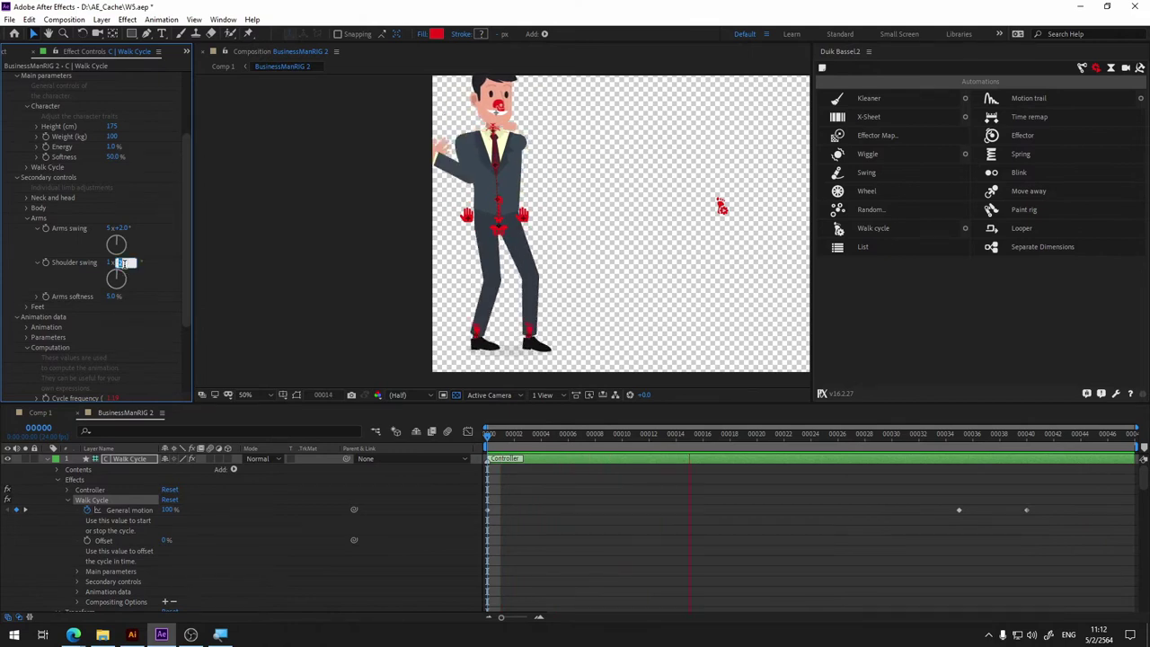
text(1)
key(Return)
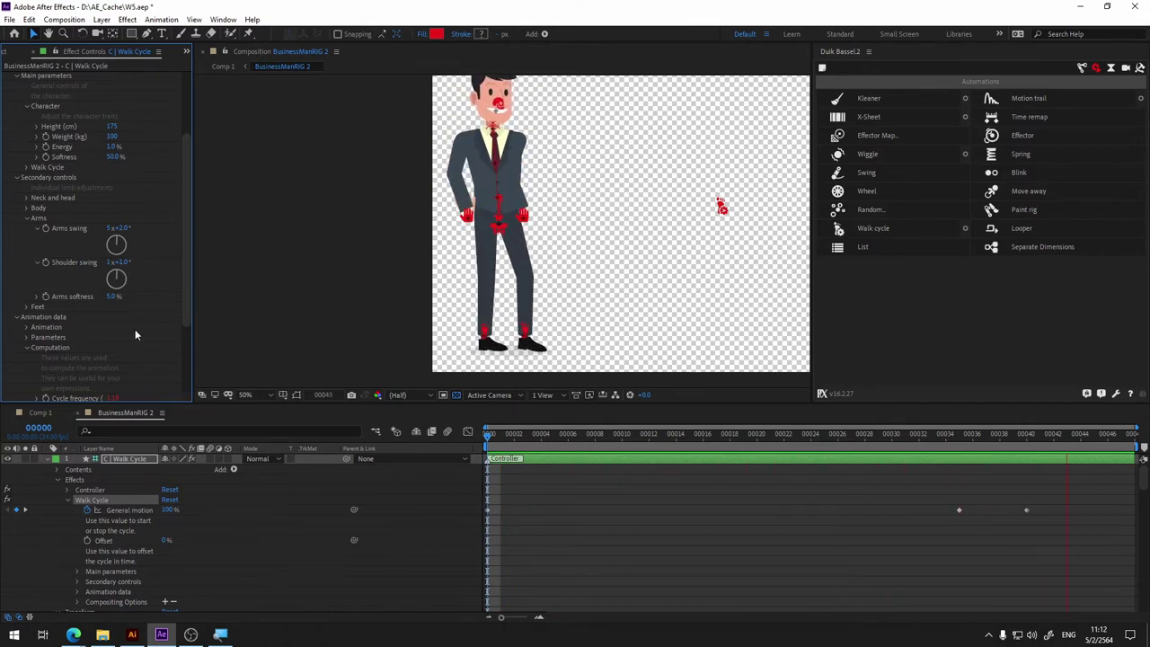
click(108, 228)
text(1)
key(Return)
Step: Raise Shoulder swing angle to 10°, via 5°, and set Arms swing angle to 10°
click(125, 262)
key(Return)
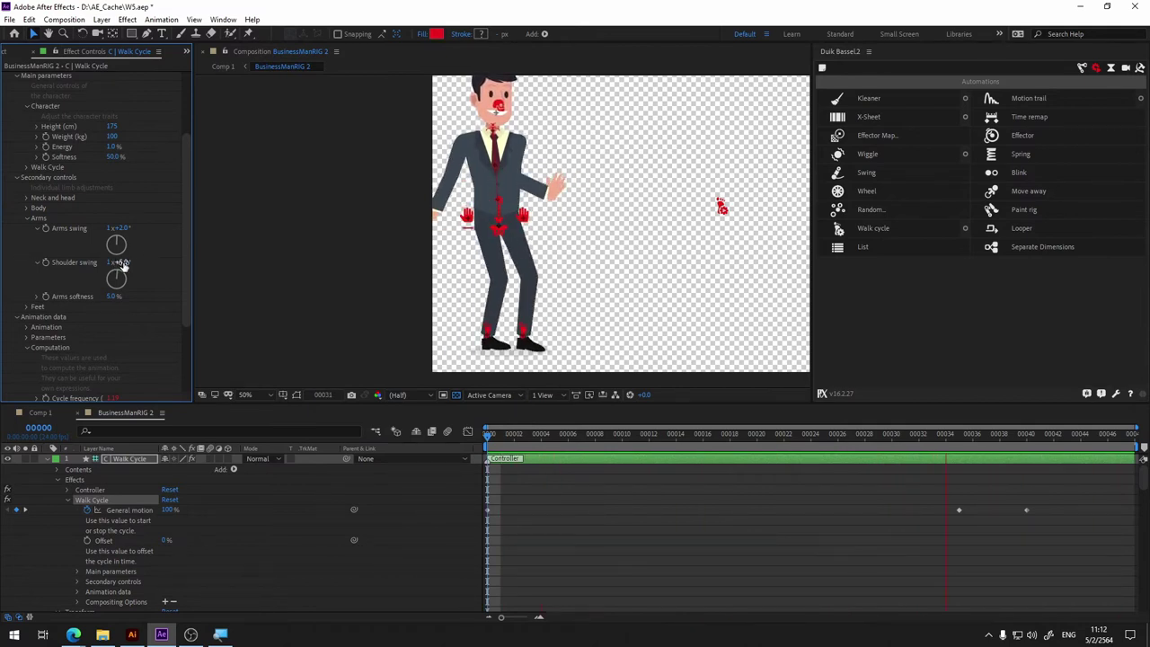
click(124, 263)
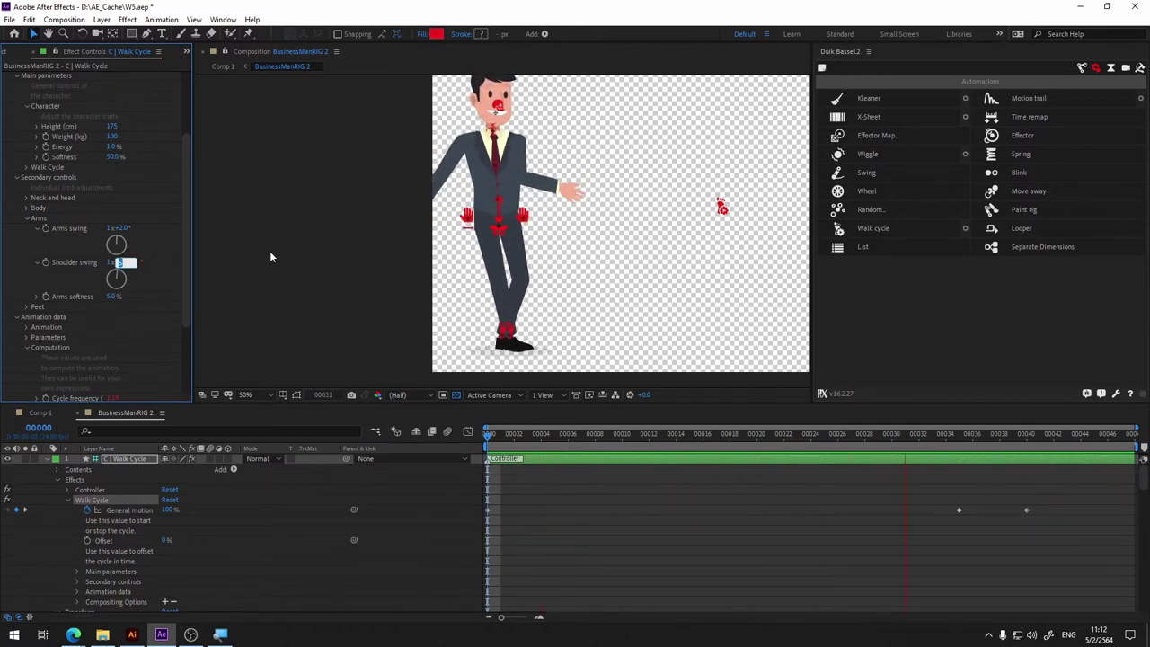
text(10)
key(Return)
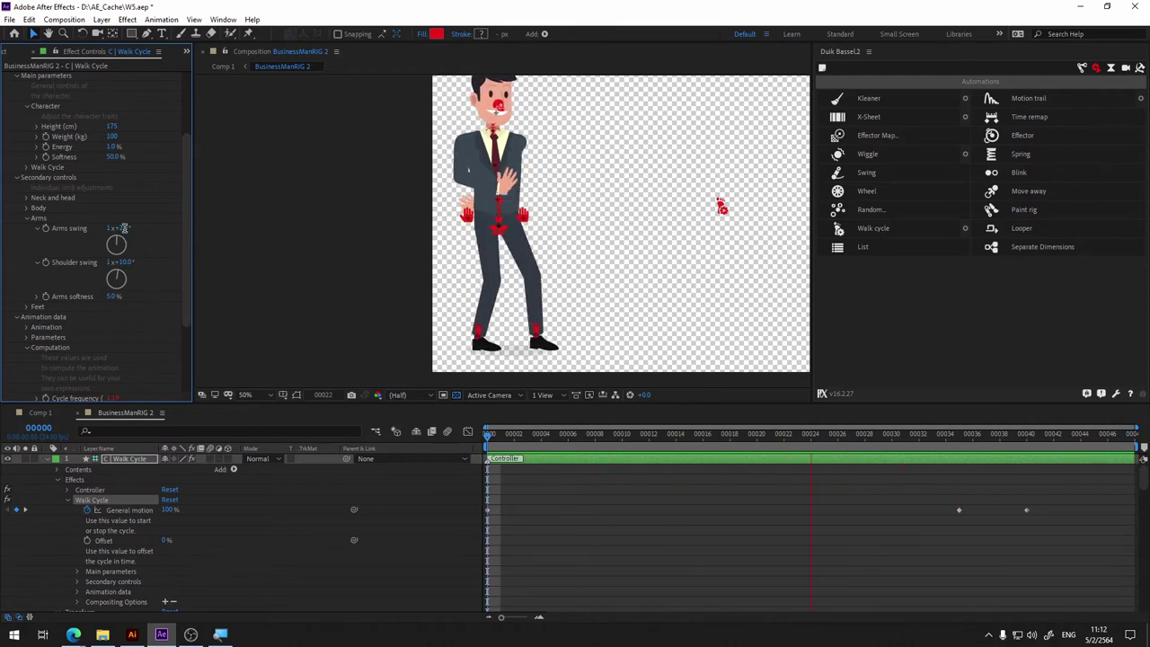
key(Return)
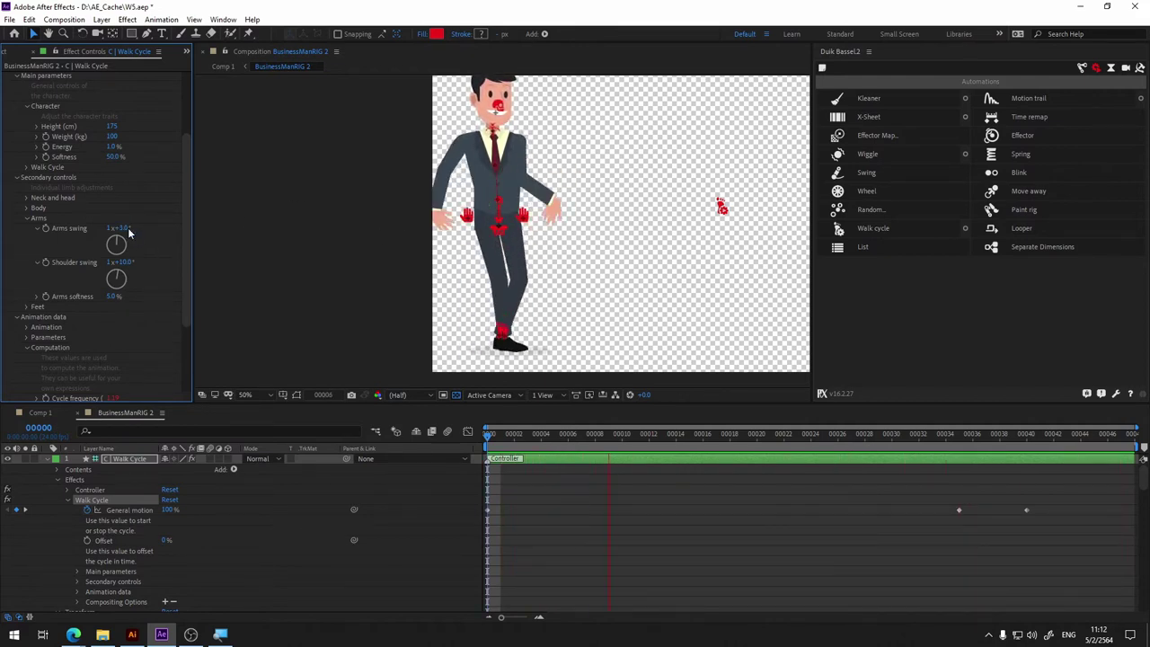
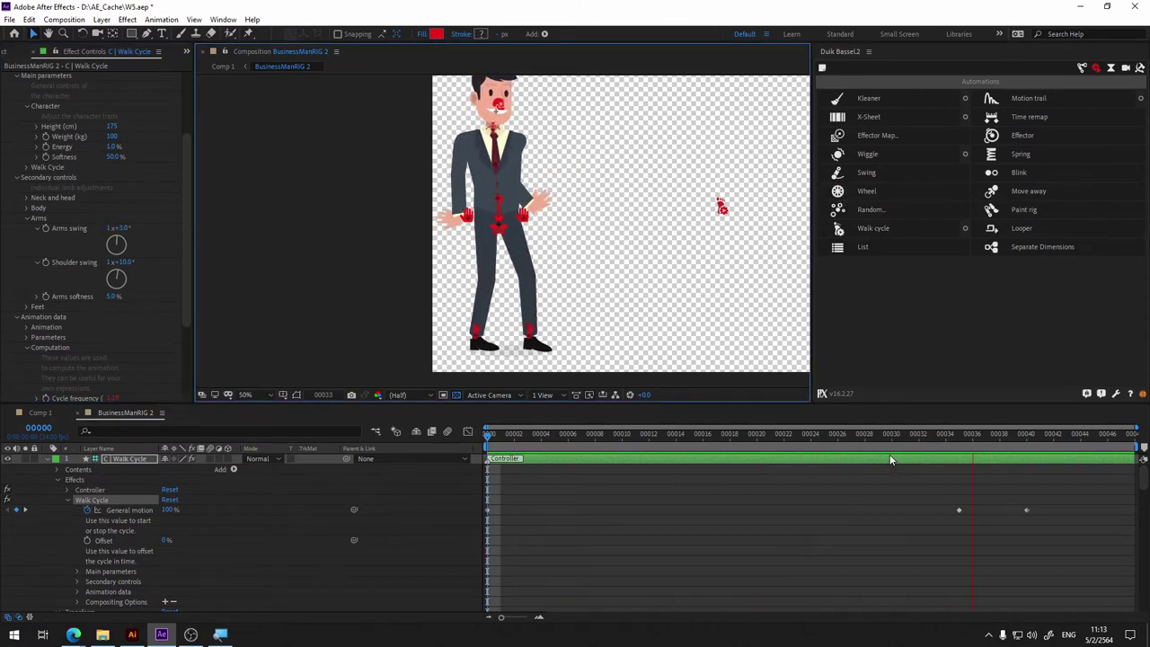
Step: Set the walk cycle's Arms swing to 1x+5.0° and Arms softness to 1%
click(123, 230)
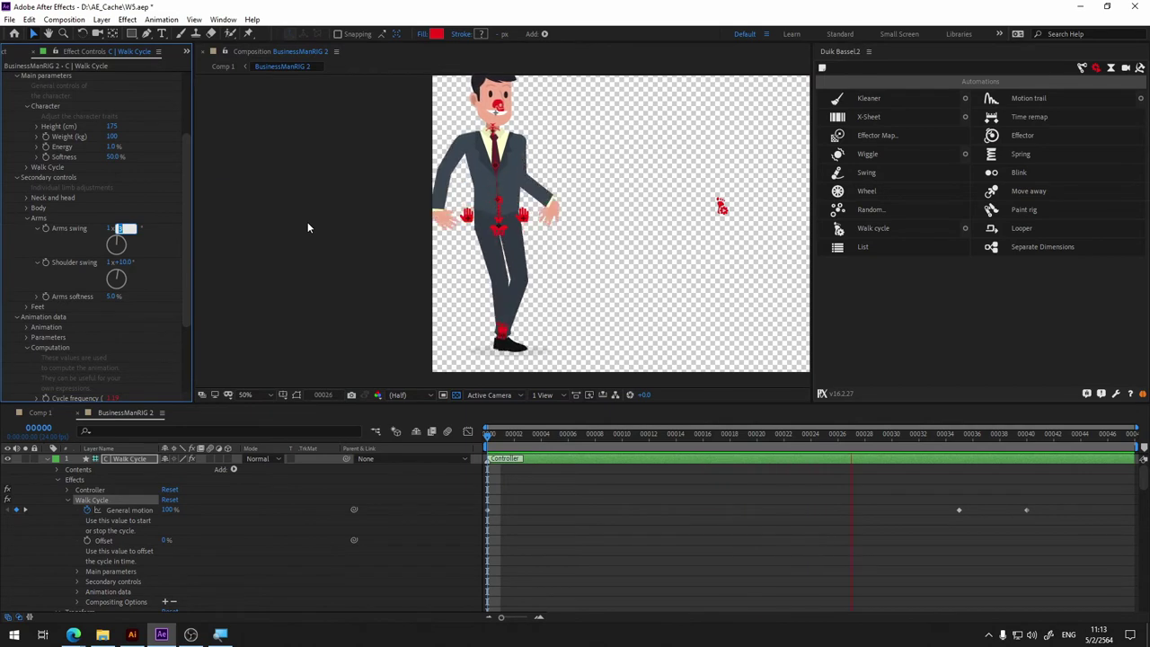
click(111, 229)
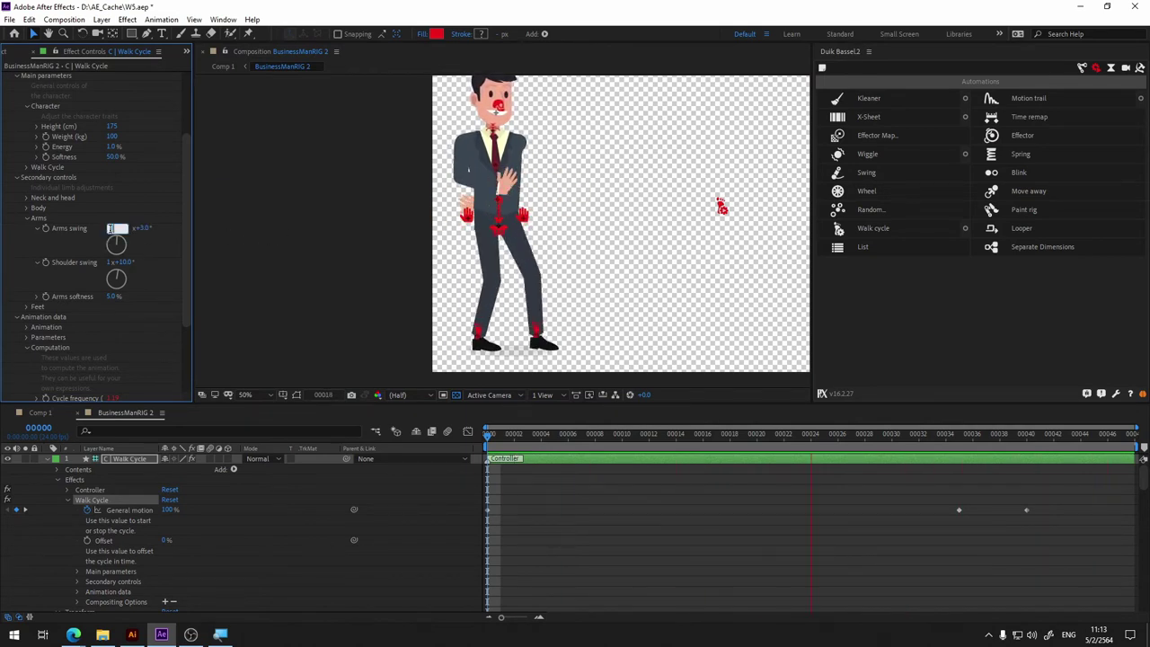
text(2)
key(Return)
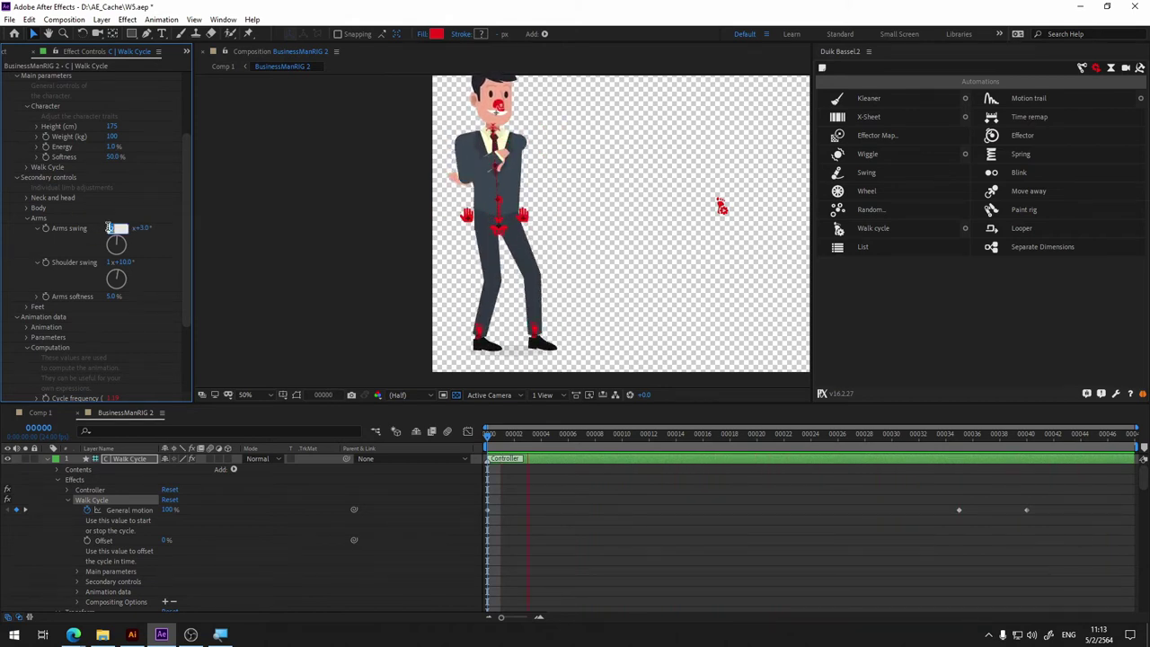
key(Return)
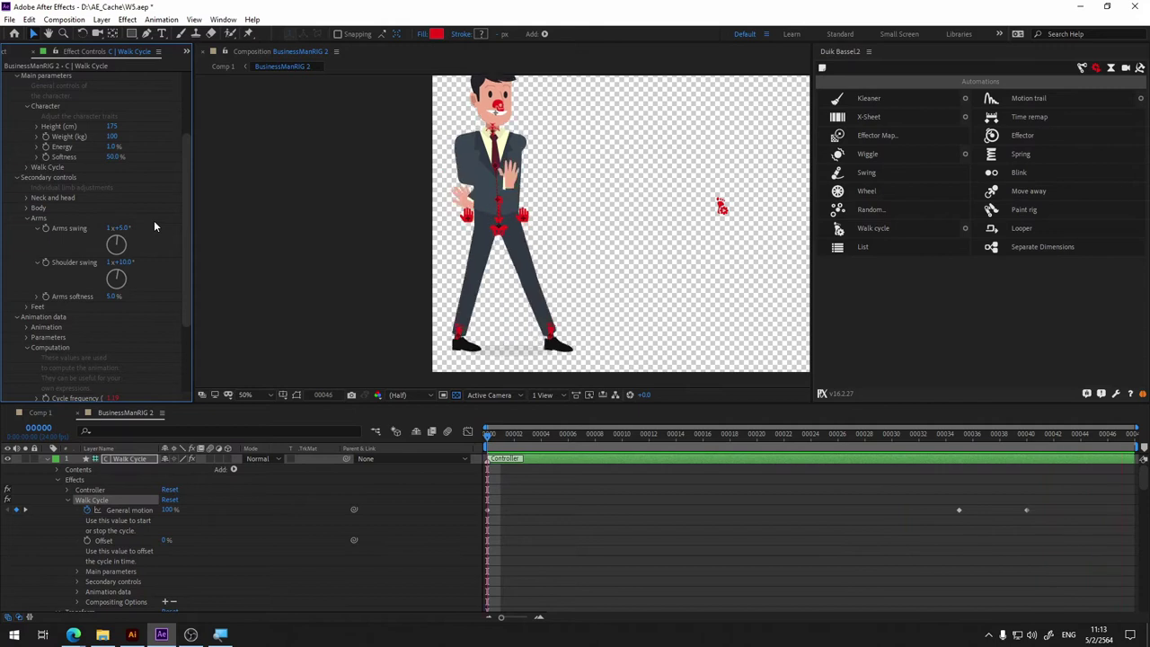
click(113, 297)
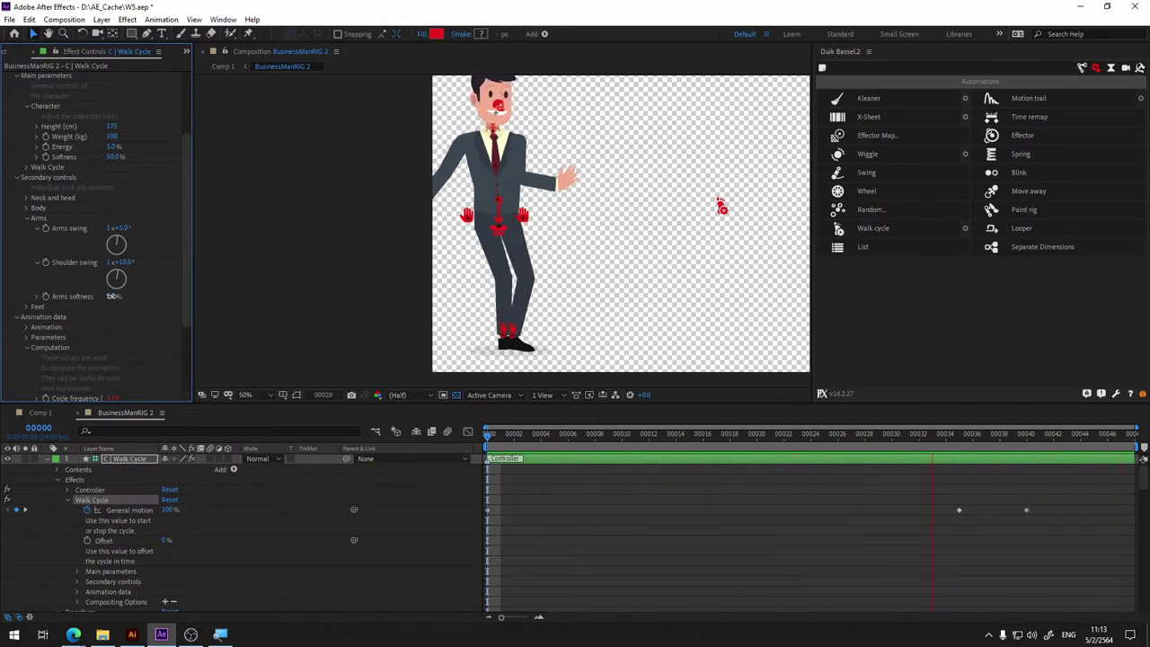
text(100)
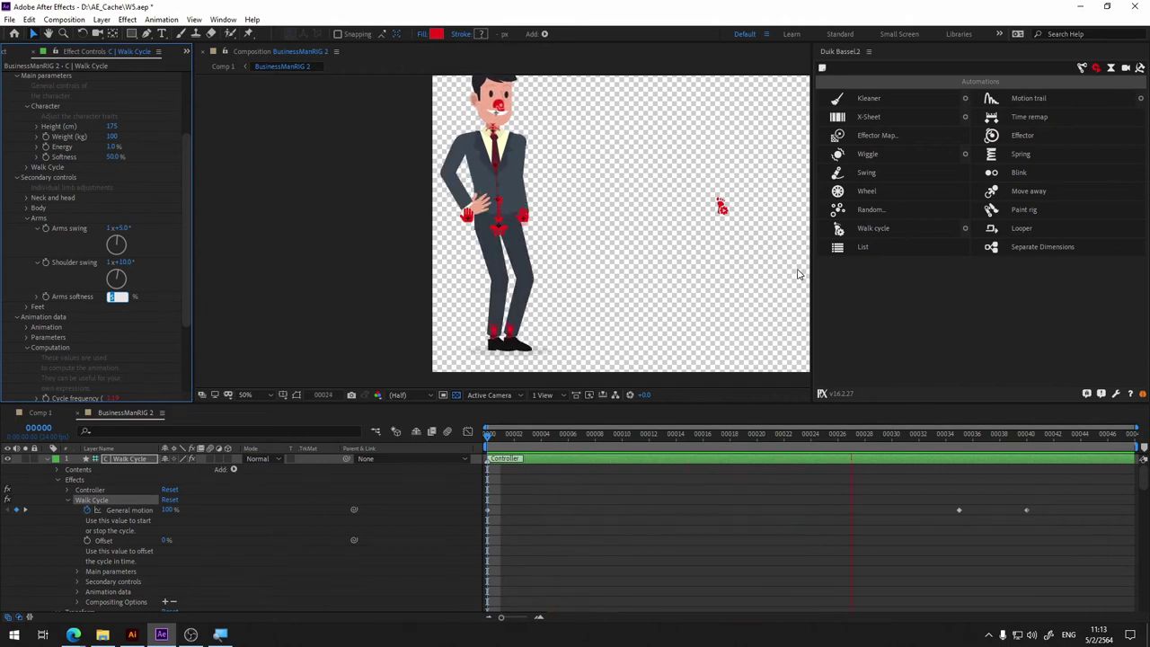
key(Return)
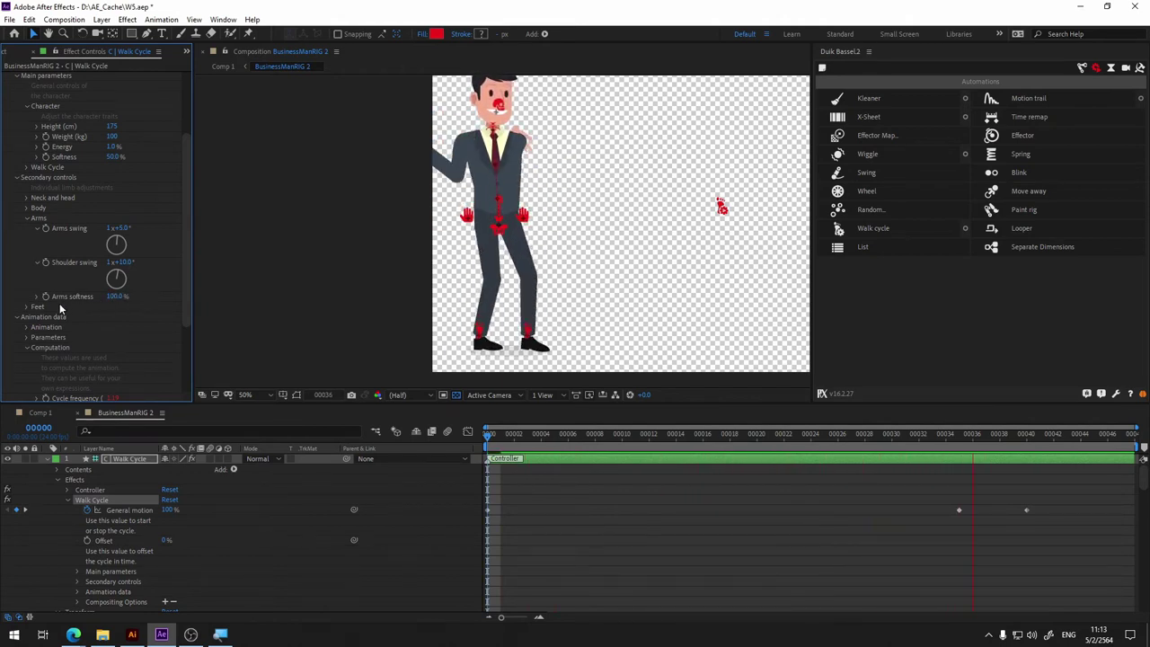
click(117, 296)
text(1)
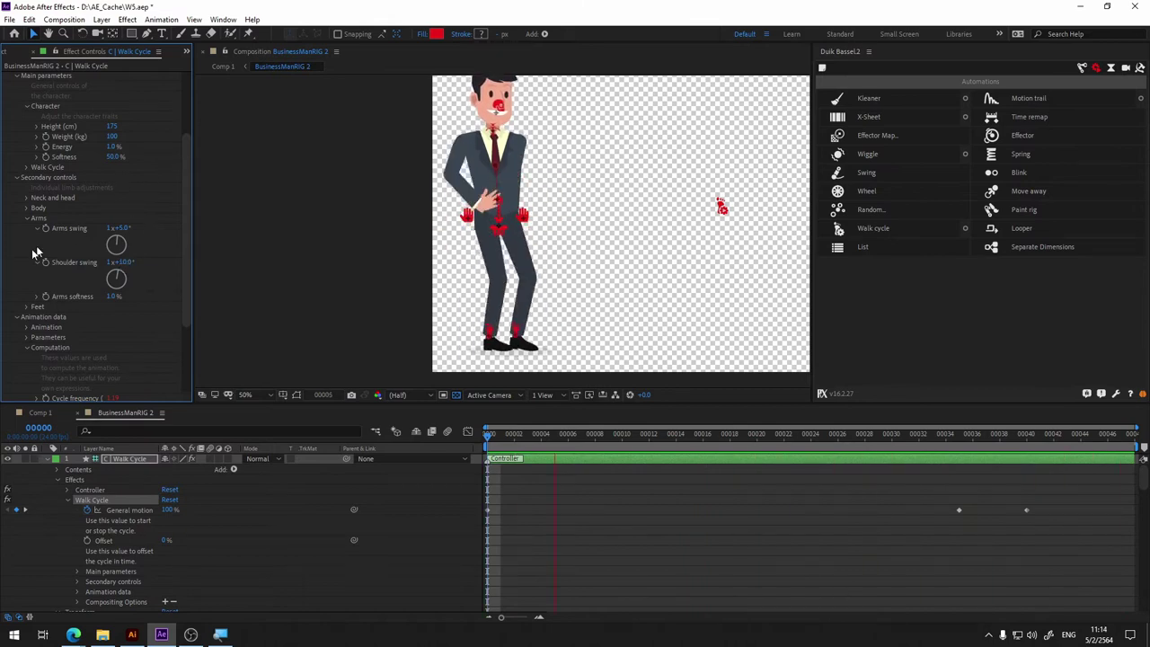
Step: Swap the Arms group for Neck and head, and set Neck swing to 0x+36.1°
click(26, 219)
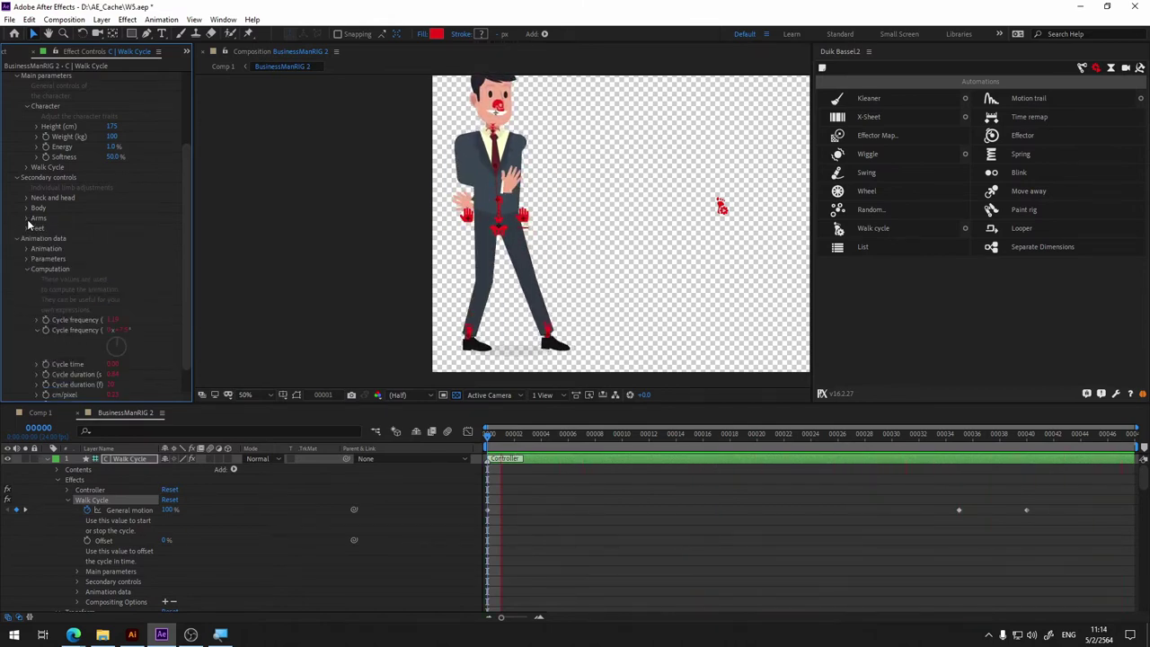
click(27, 198)
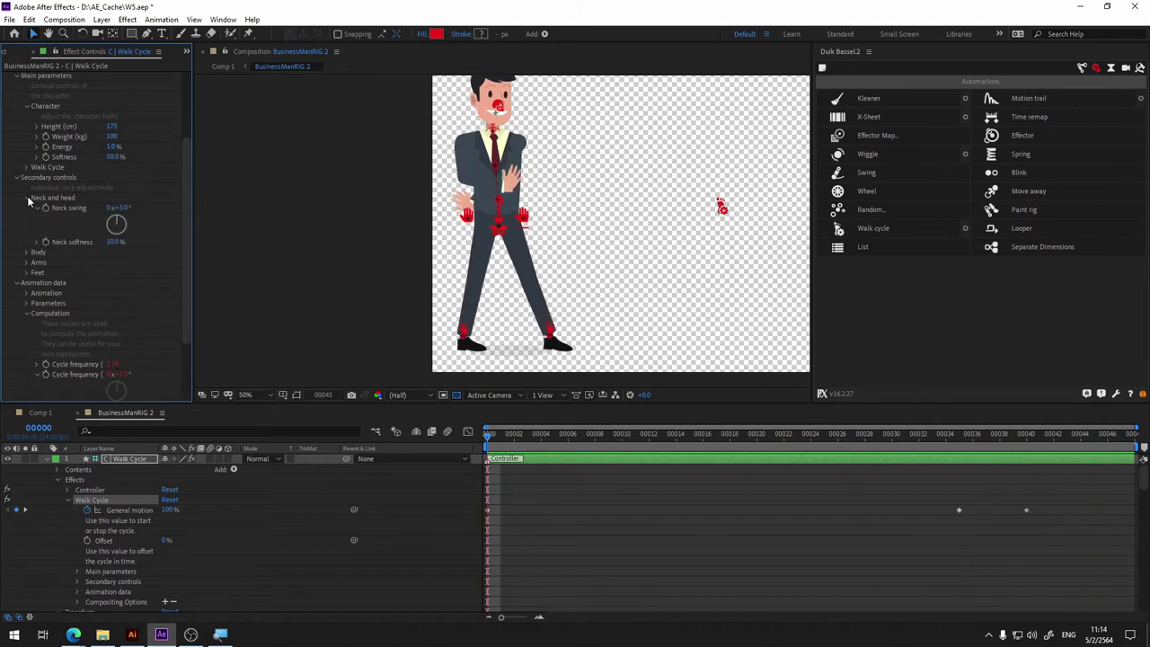
click(111, 208)
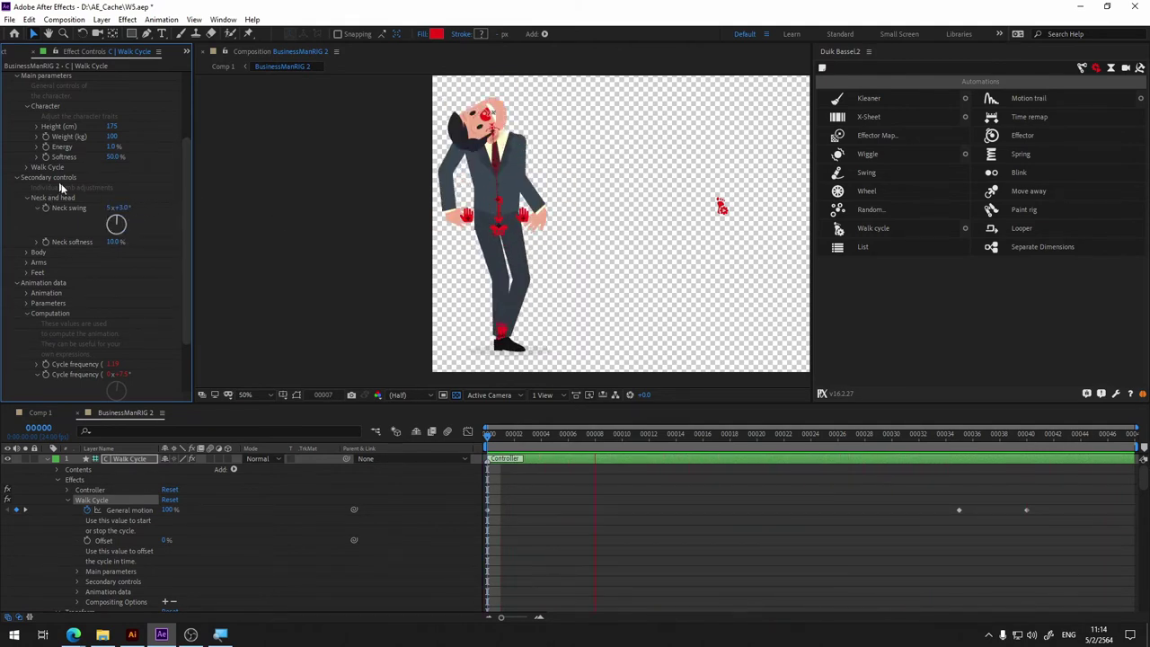
click(110, 207)
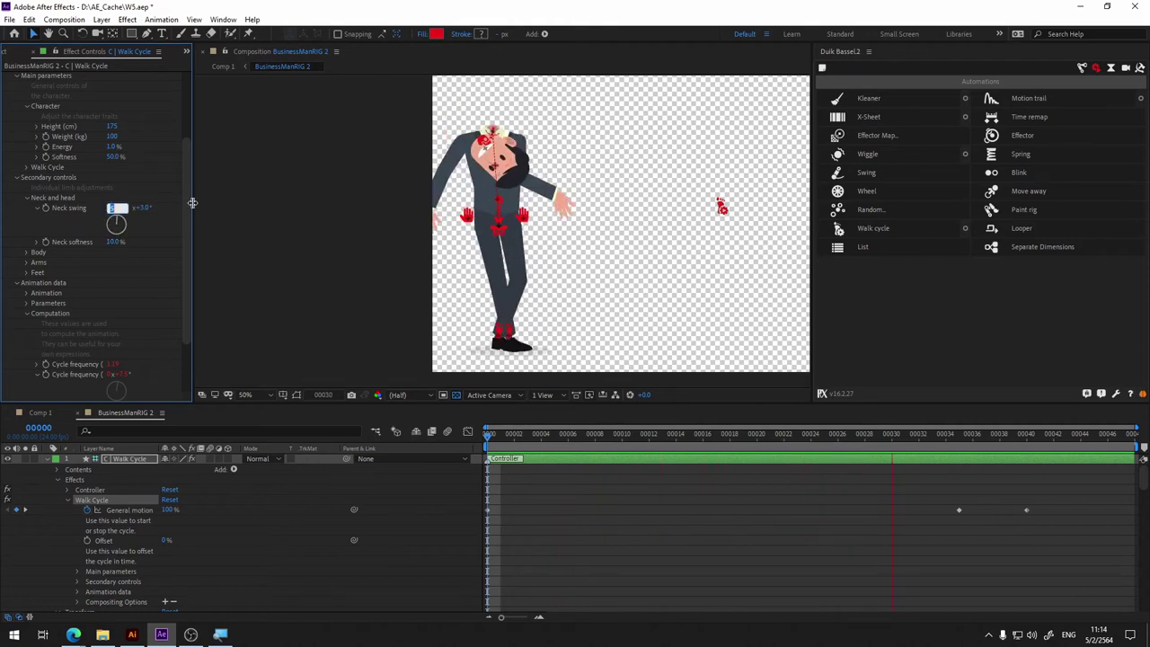
key(Return)
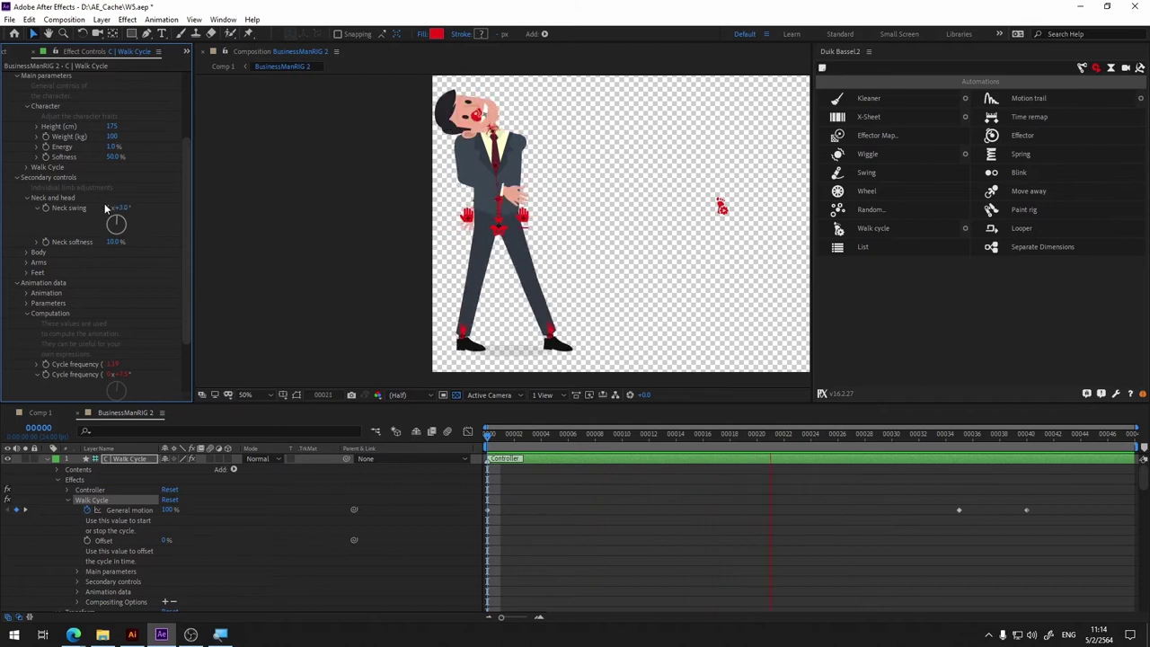
click(117, 208)
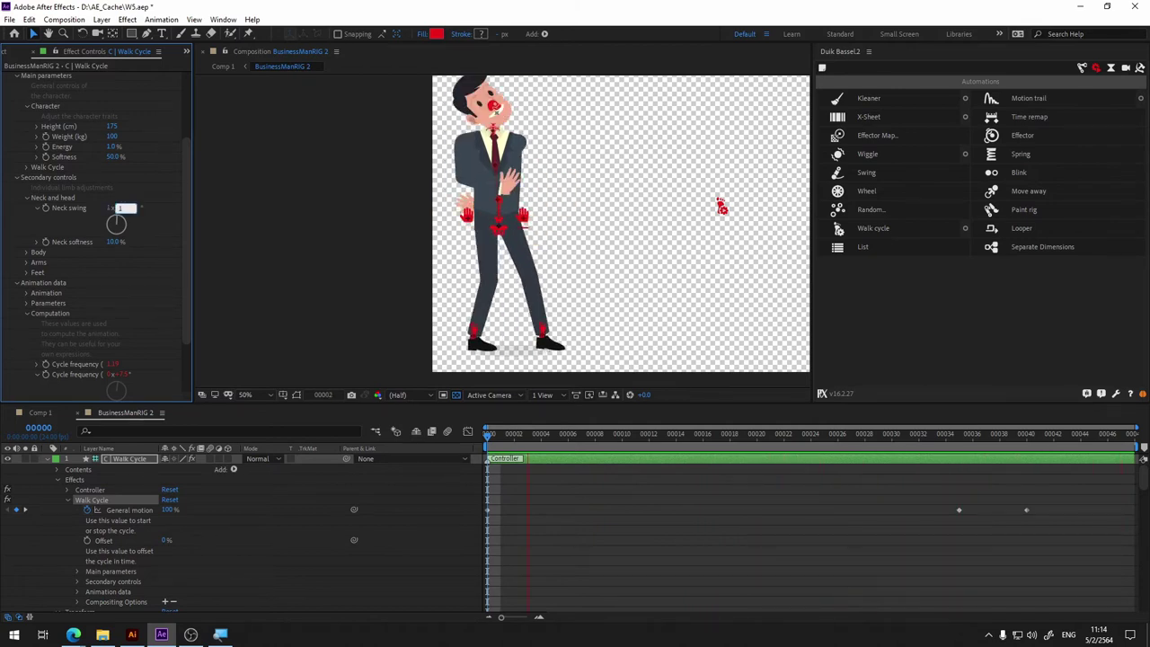
key(Return)
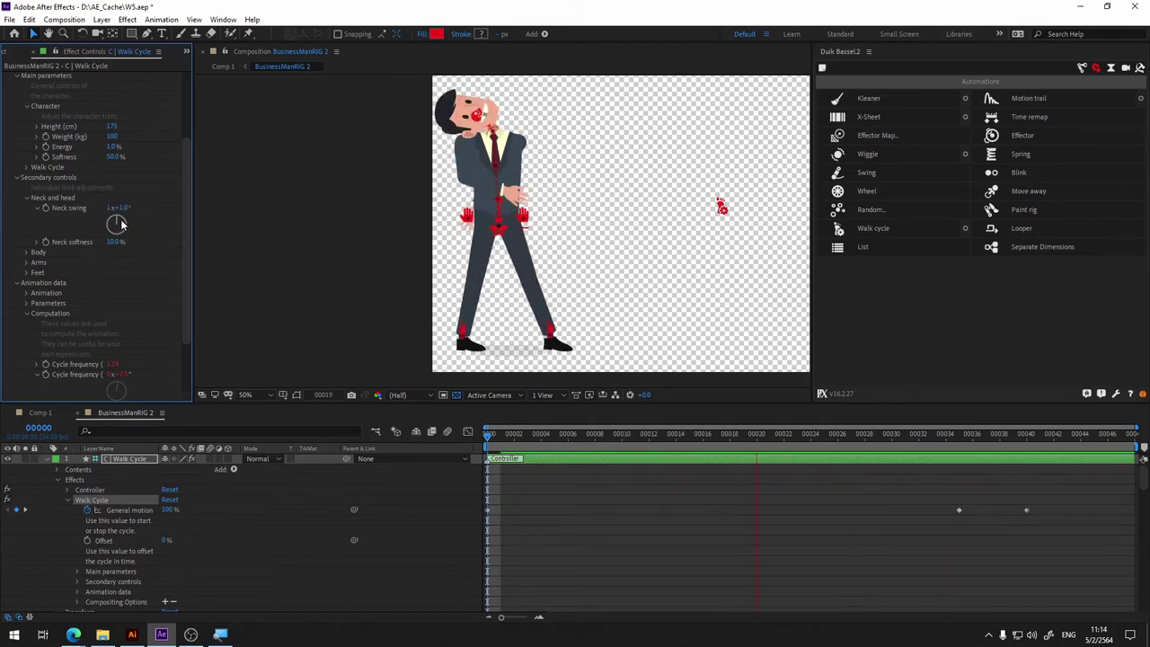
click(123, 207)
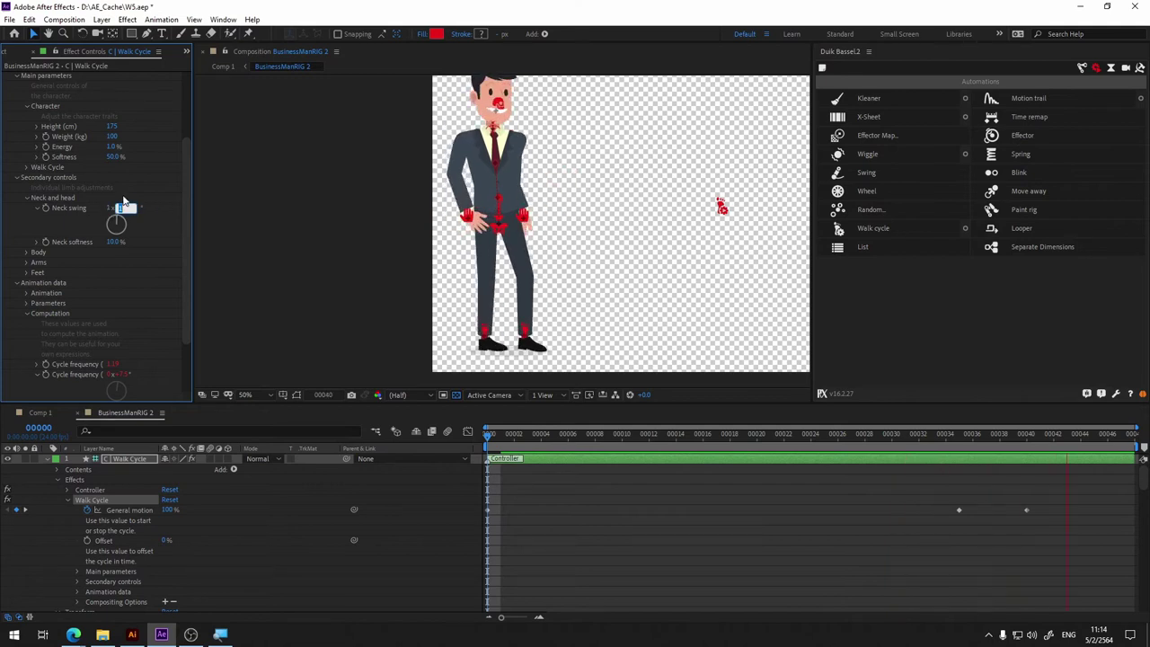
key(Return)
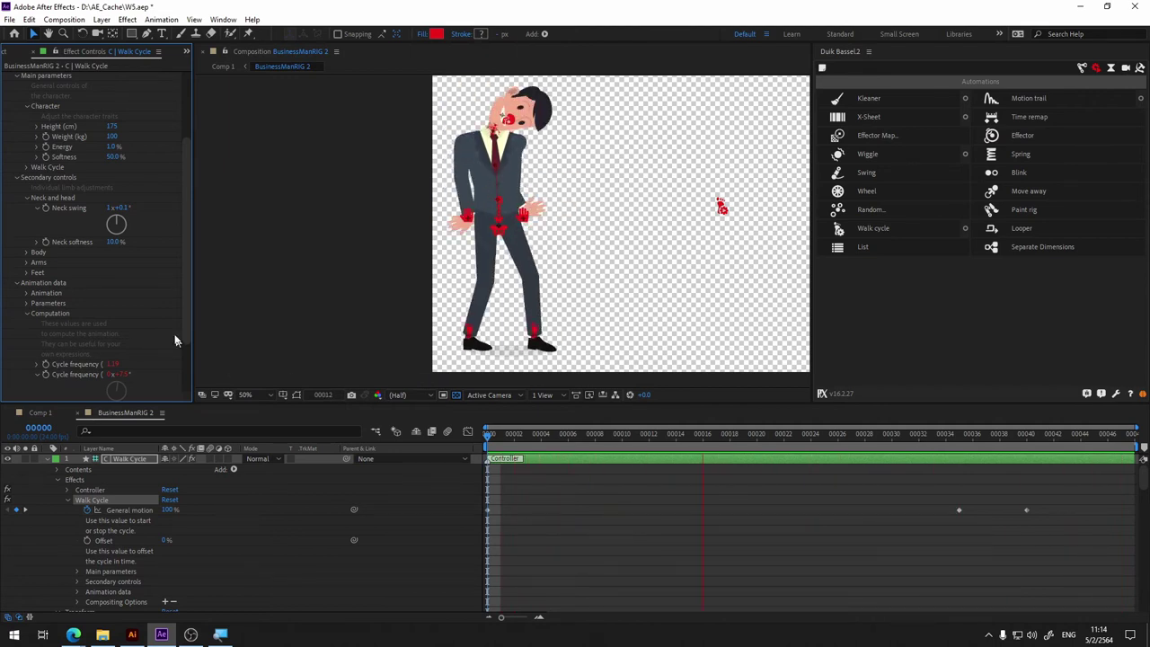
Step: Lower Neck softness to 1% and keep Neck swing at 0x+36.1°
click(117, 242)
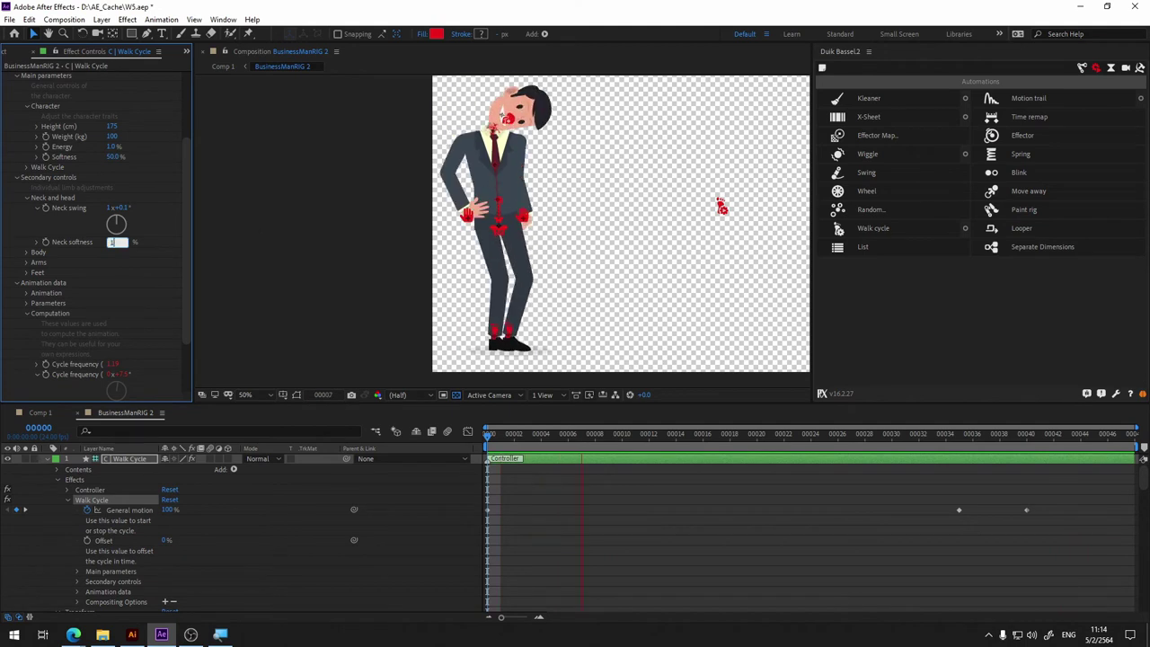
key(Return)
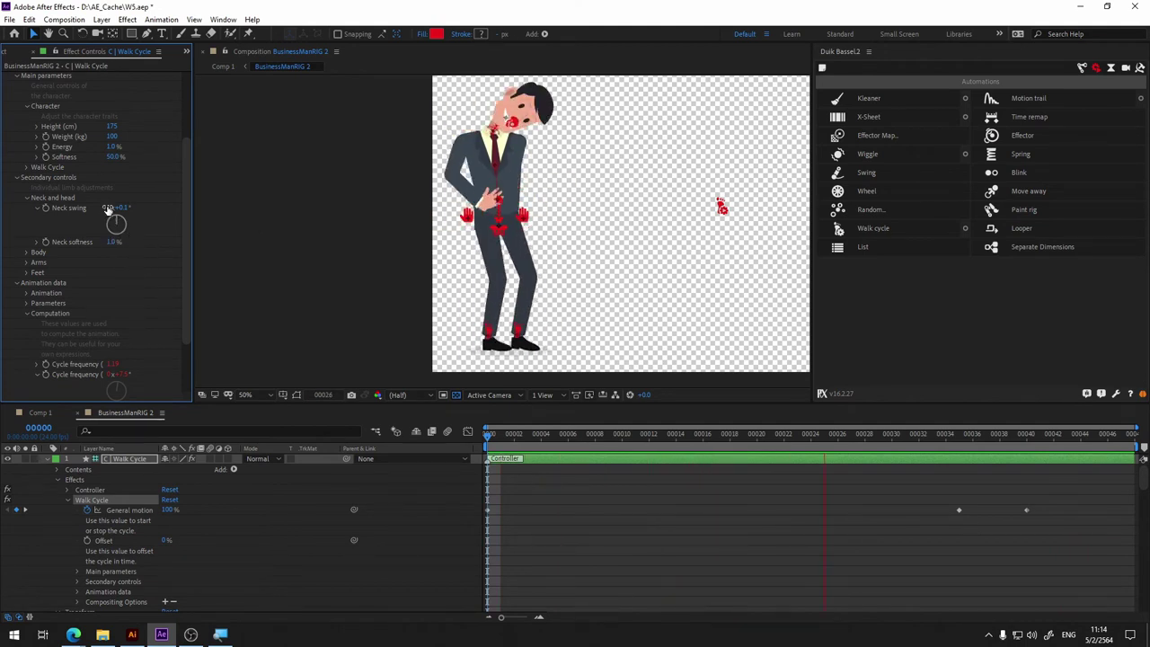
click(109, 208)
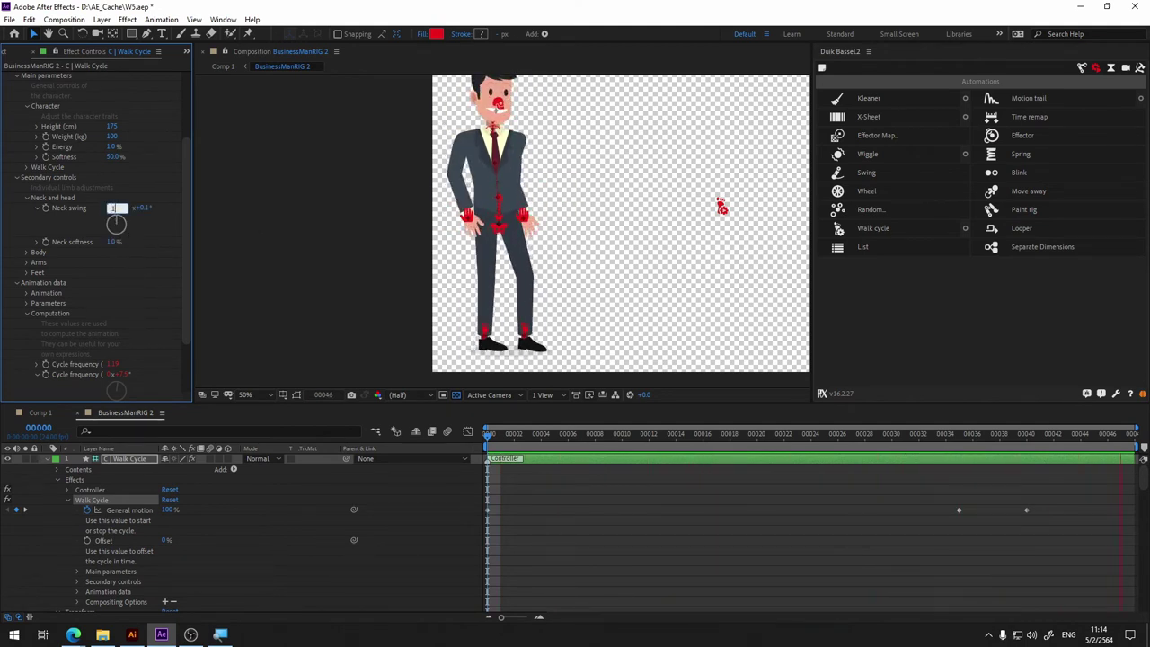
key(Return)
Step: Reopen the Arms controls and set Shoulder swing to 0x+118.0°
click(27, 262)
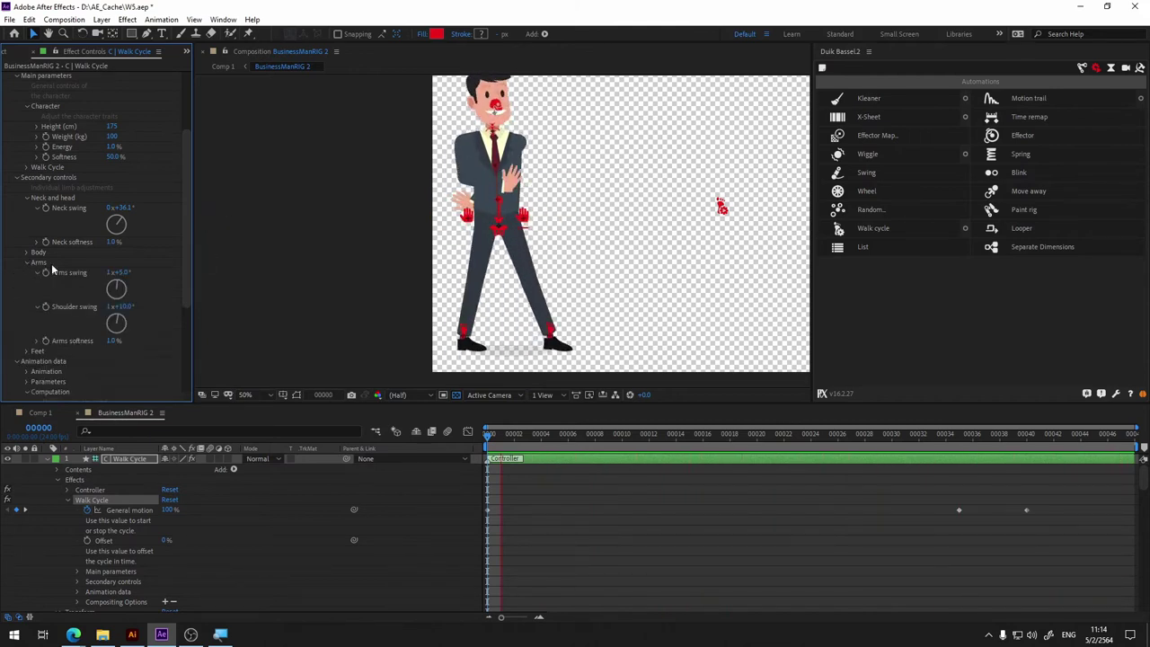
click(118, 307)
text(118)
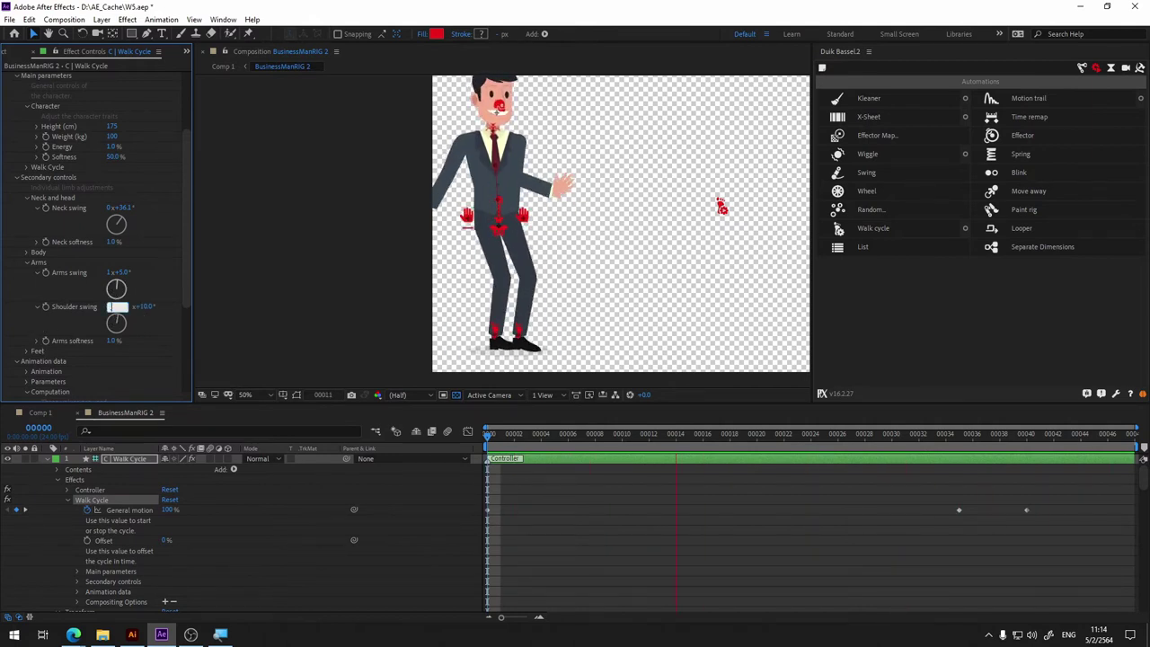
key(Return)
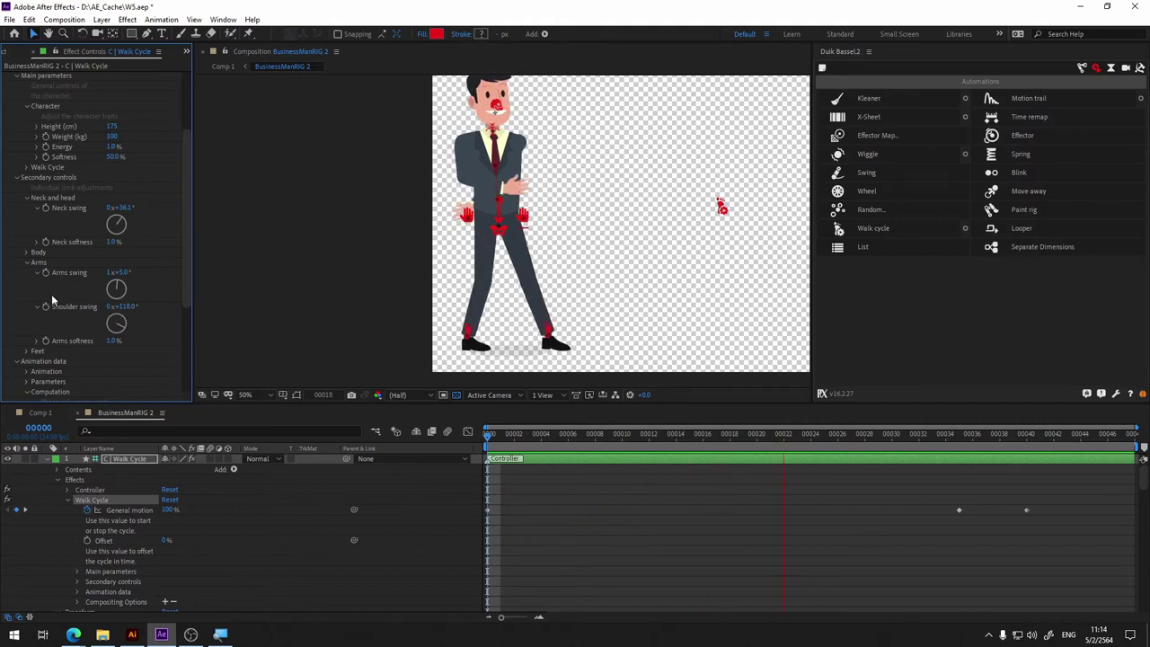
Step: Raise Arms swing above 100° and set Neck swing to 0x+10.0°
click(111, 272)
key(Tab)
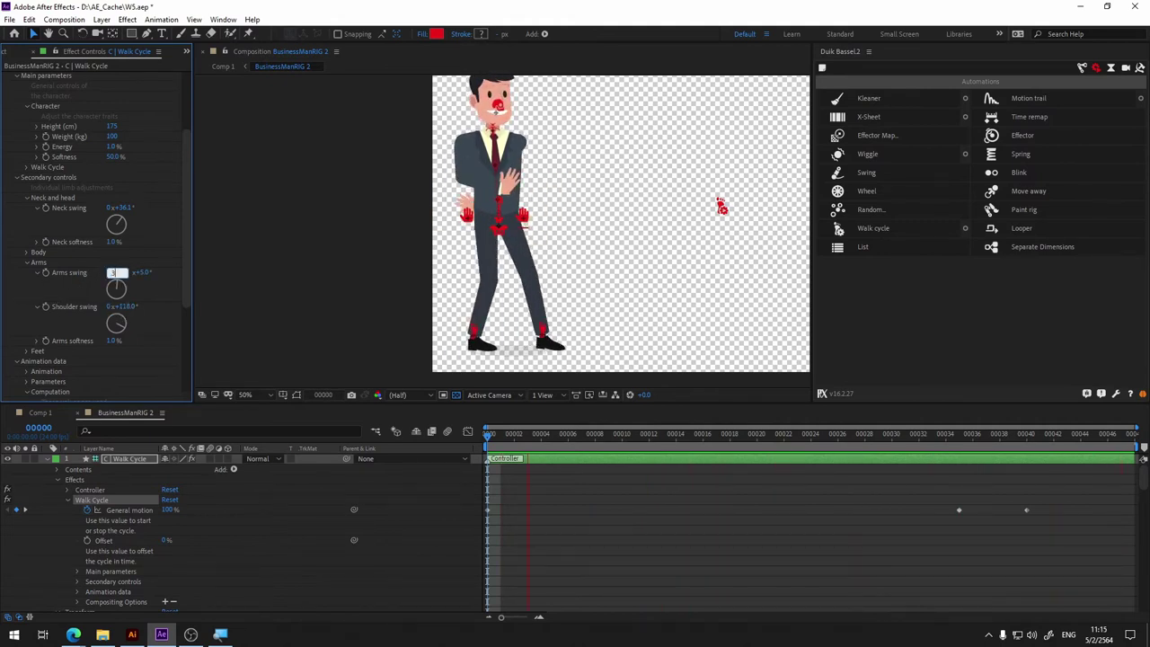
text(14)
key(Return)
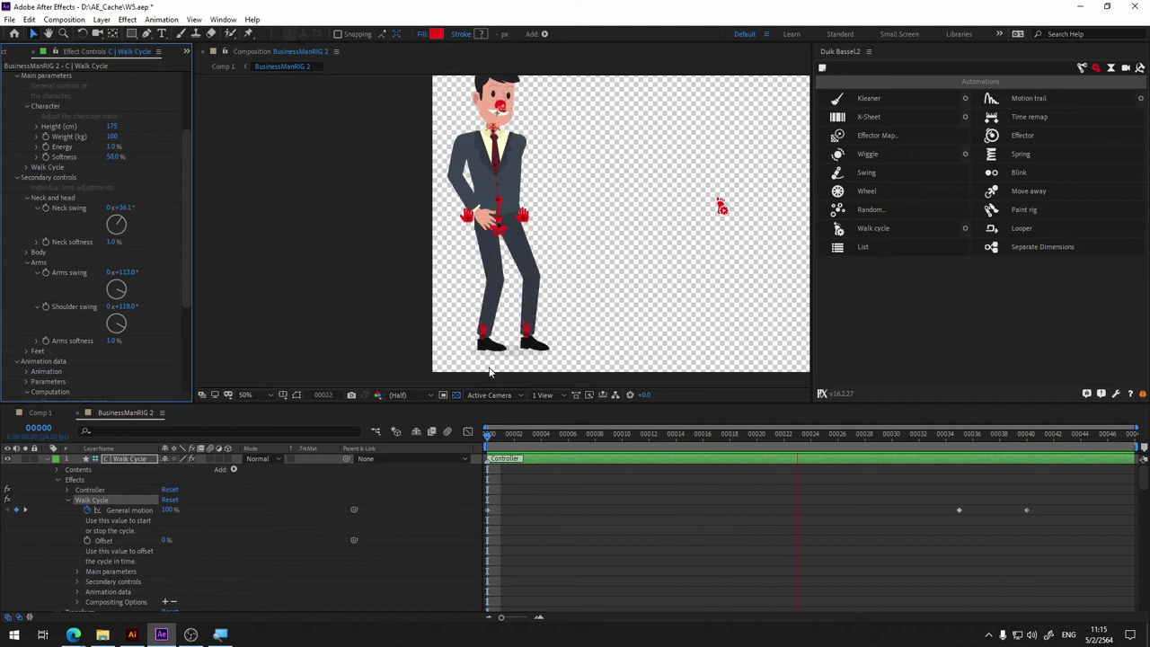
click(122, 208)
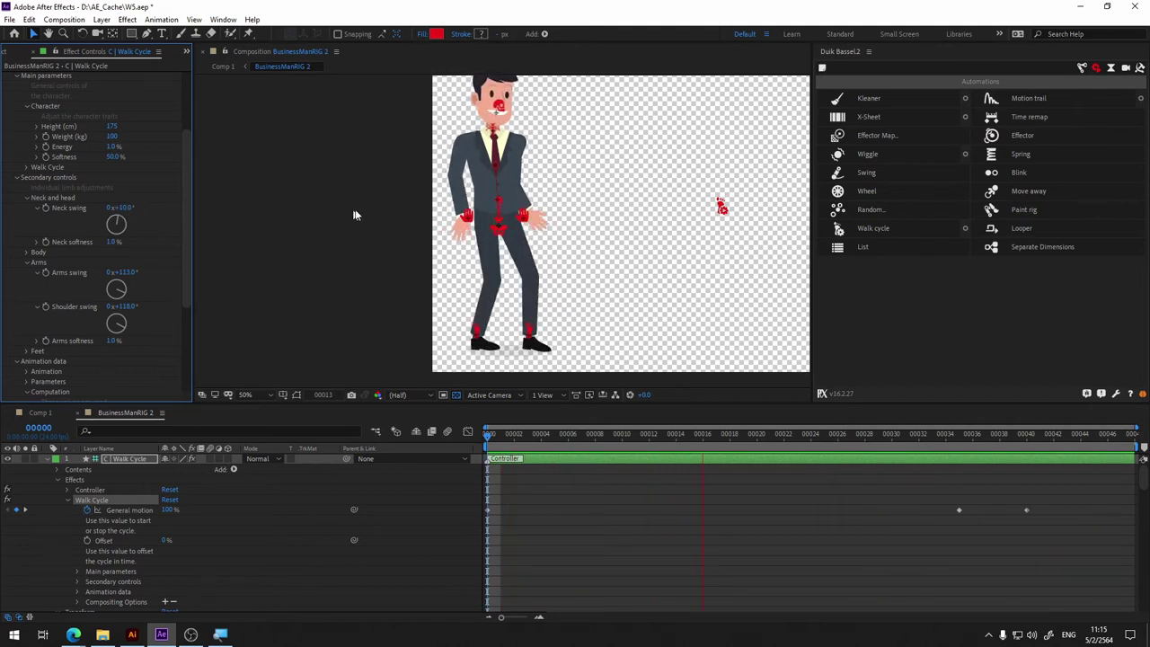
Step: Switch from Arms to Body controls and raise Body swing from 10° to 0x+39.0°
click(27, 264)
click(26, 253)
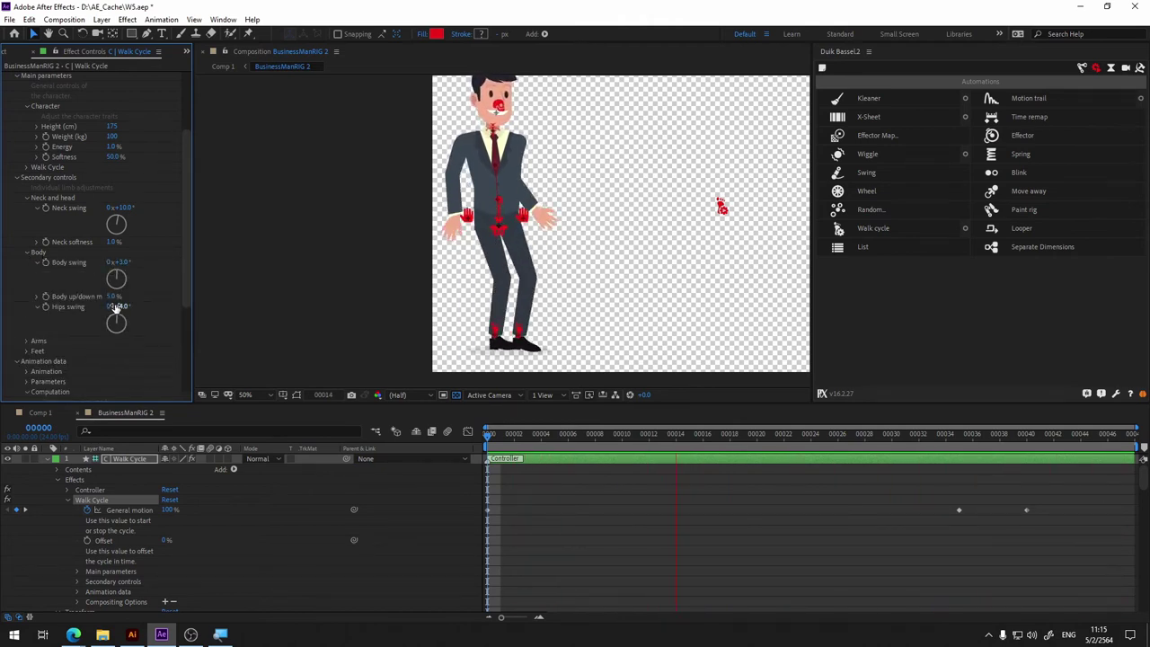
click(117, 261)
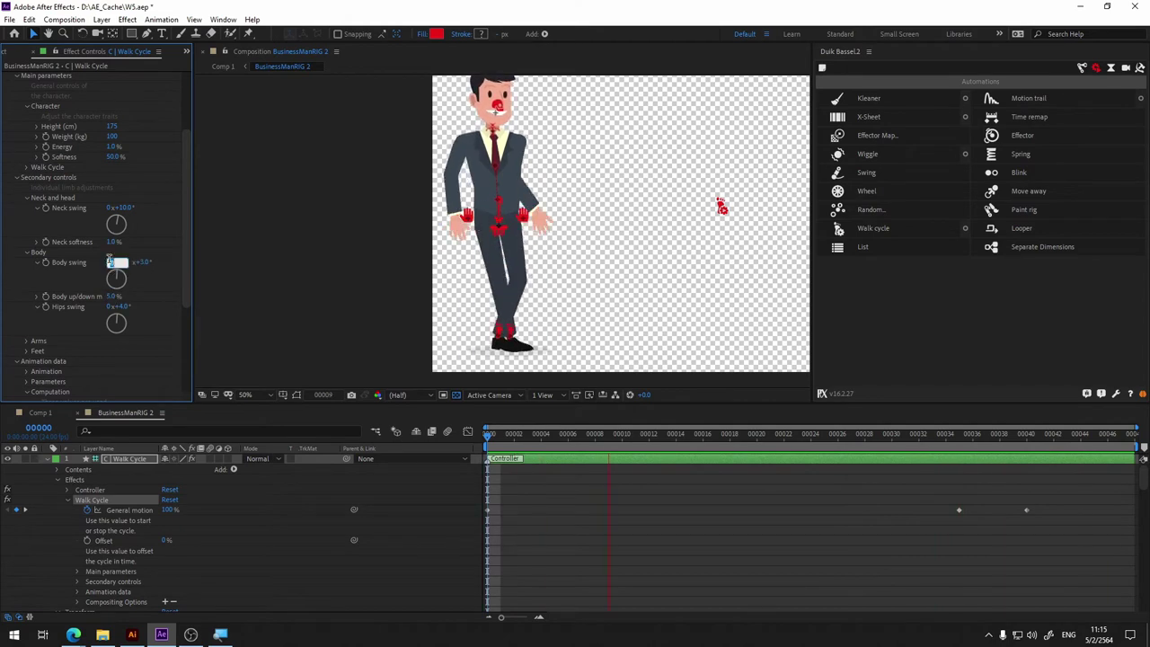
text(1)
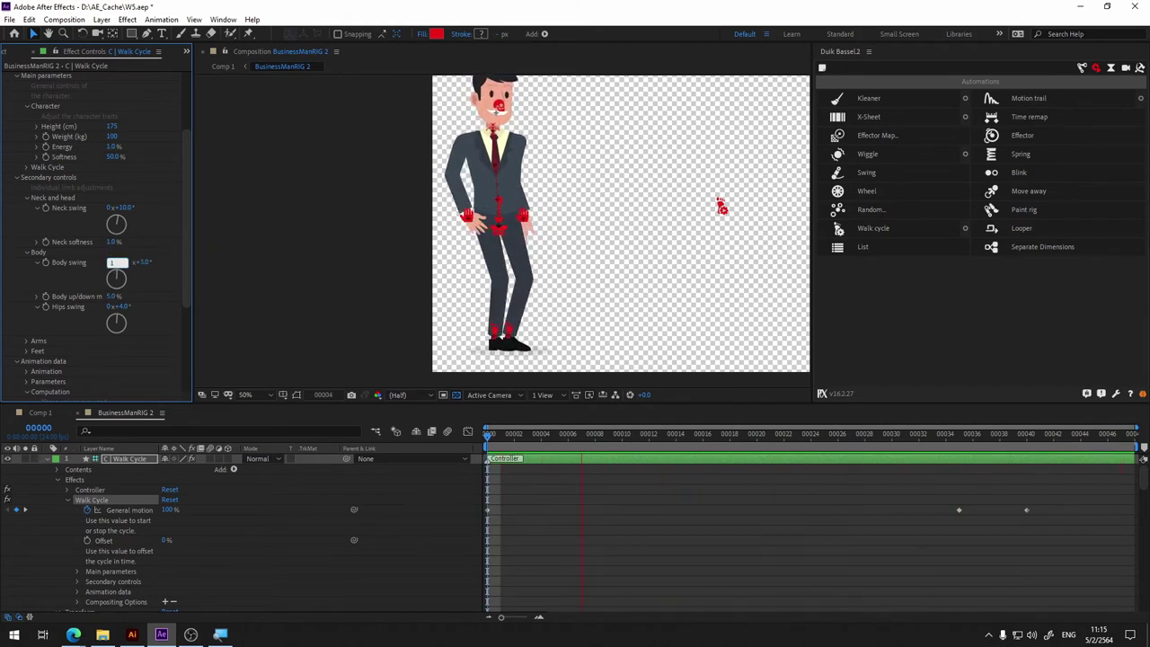
key(Return)
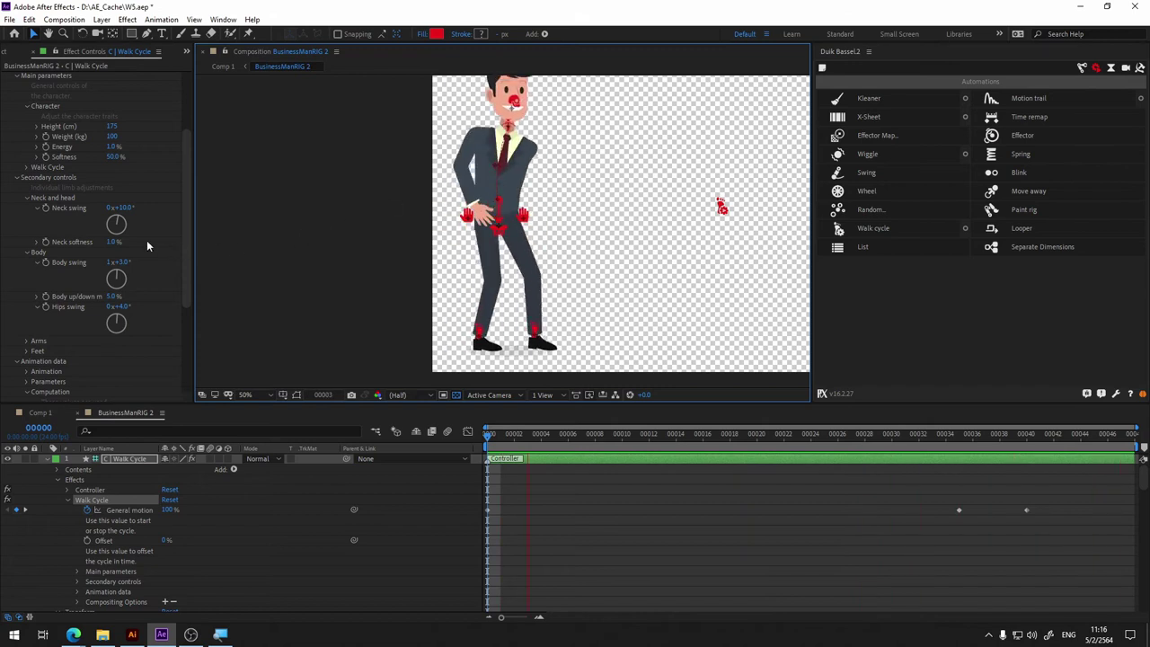
click(117, 262)
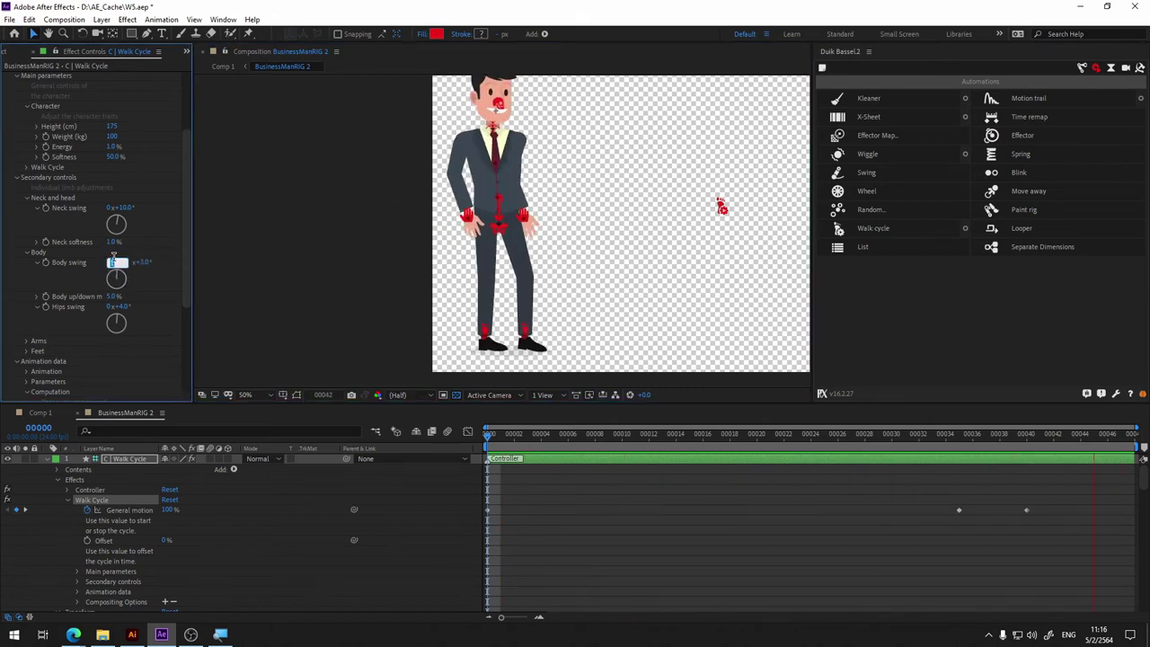
text(10)
key(Return)
drag(114, 262, 101, 262)
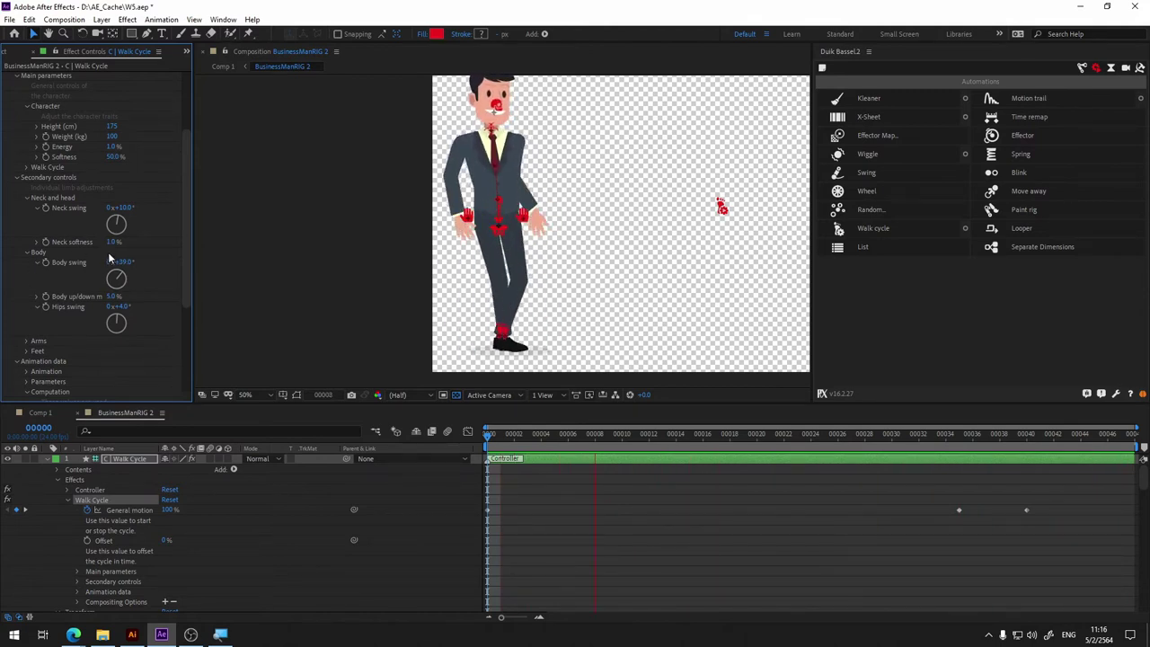
Step: Set Body up/down to 50%
click(113, 296)
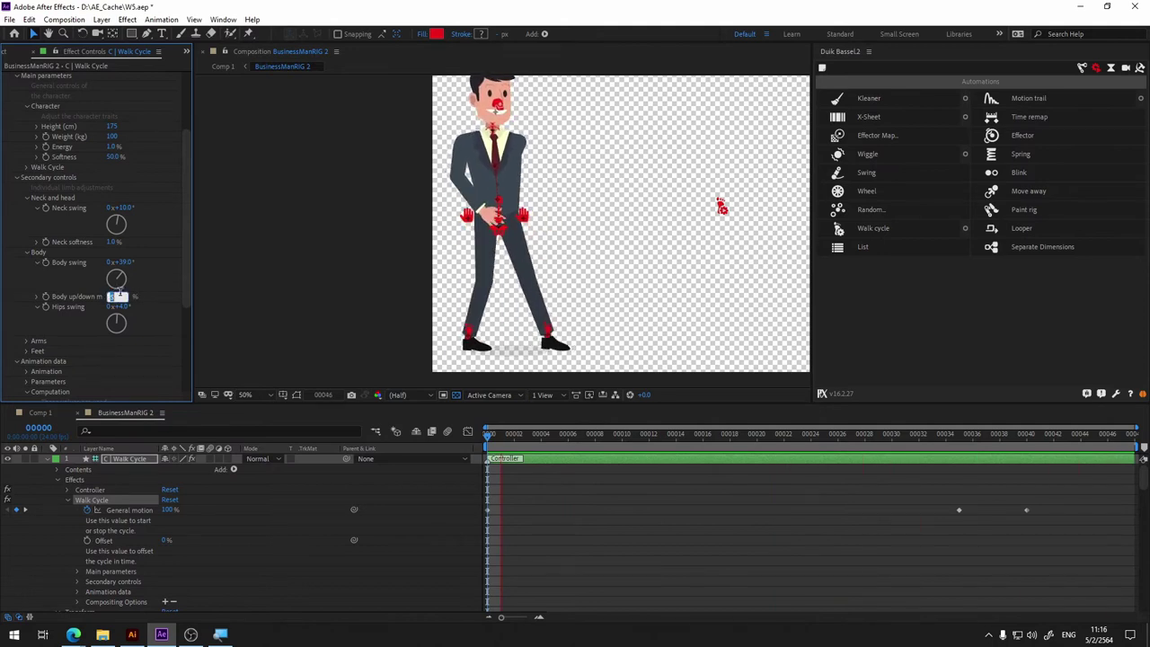
text(1)
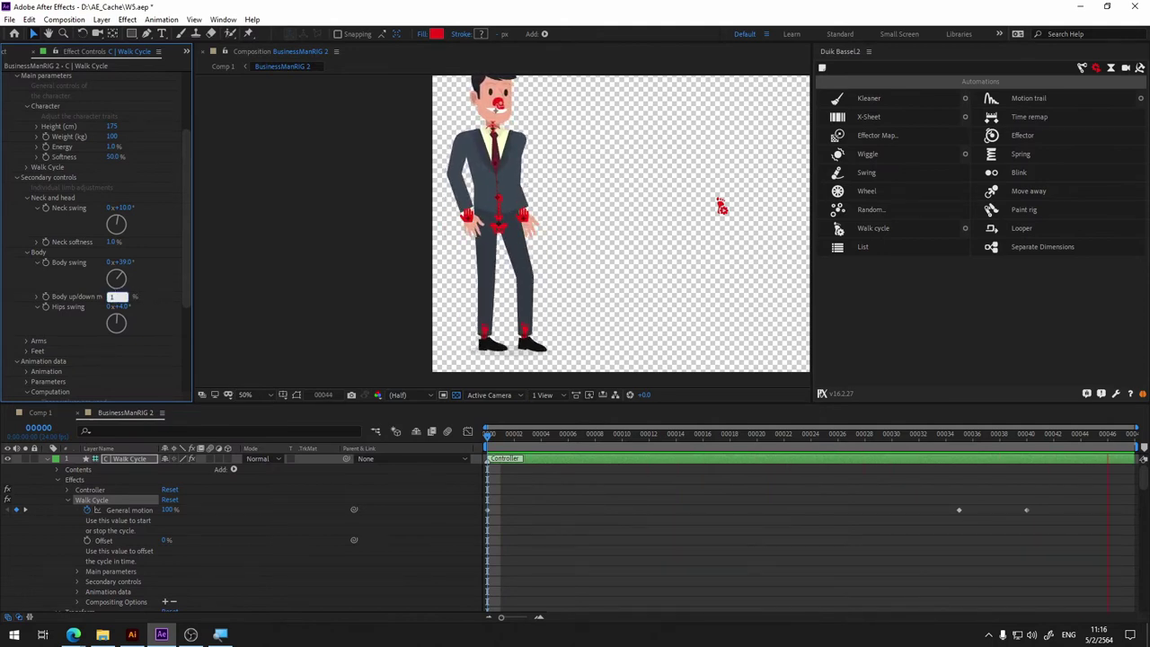
key(Return)
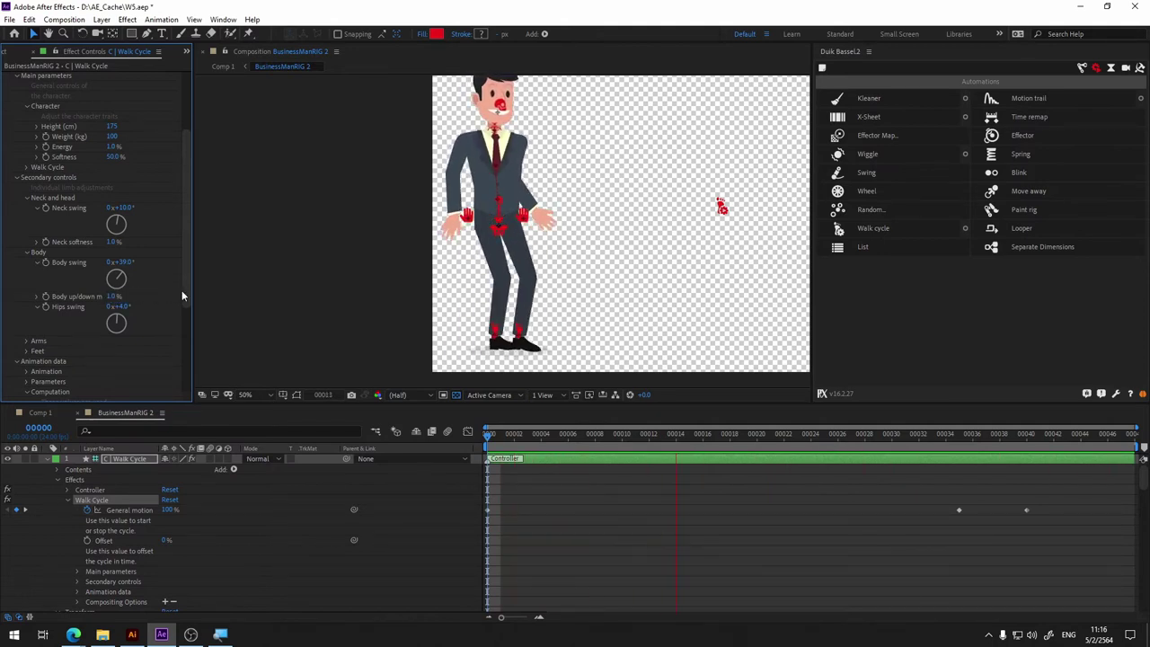
click(111, 296)
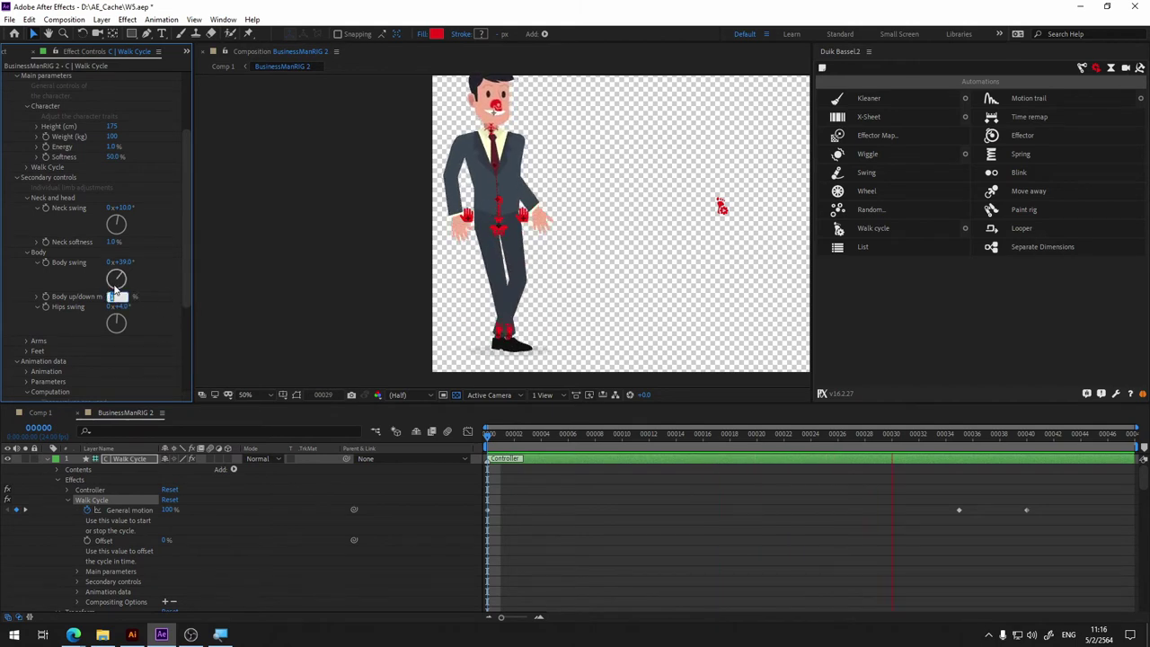
text(50)
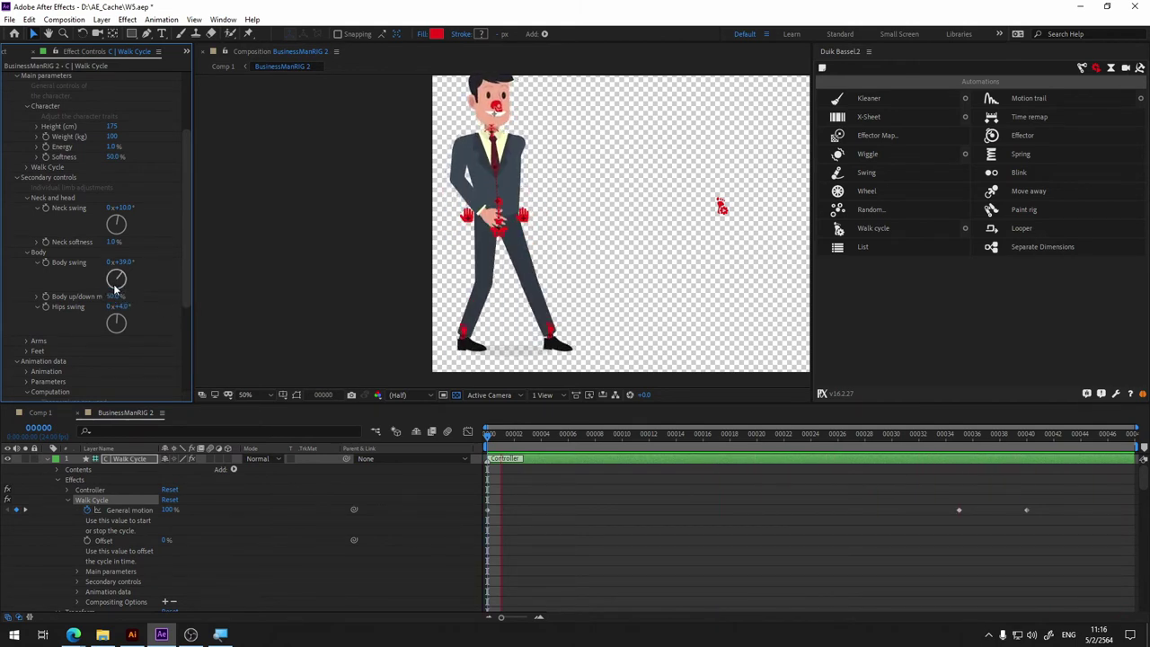
key(Return)
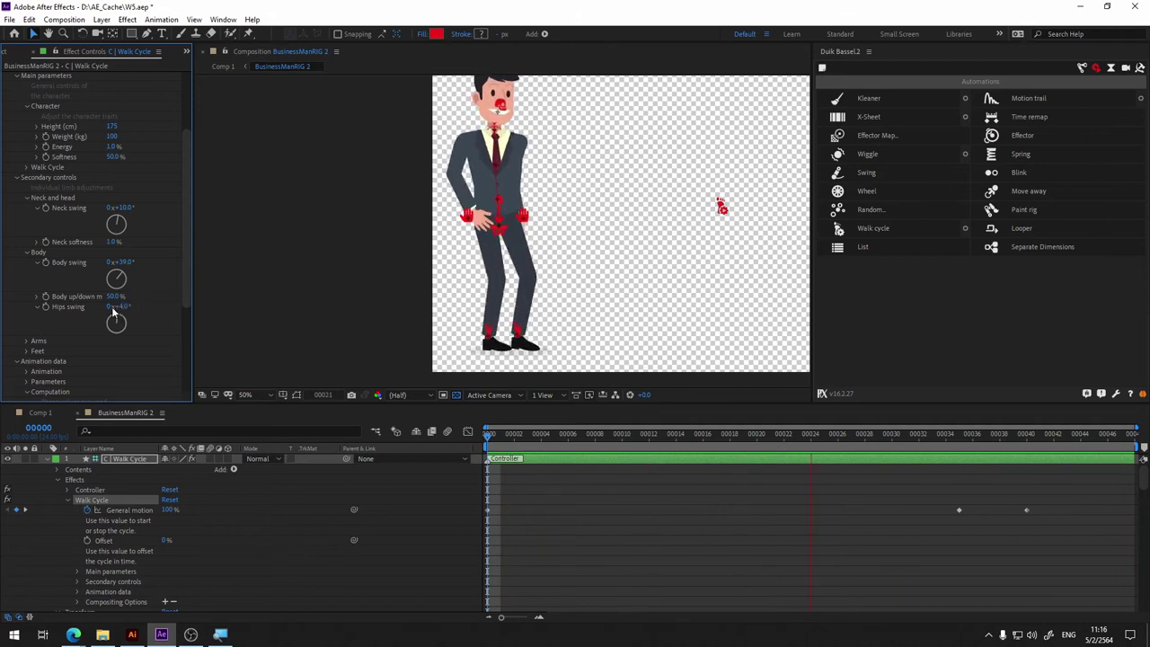
Step: Set Hips swing to 0x+40.0°
click(111, 308)
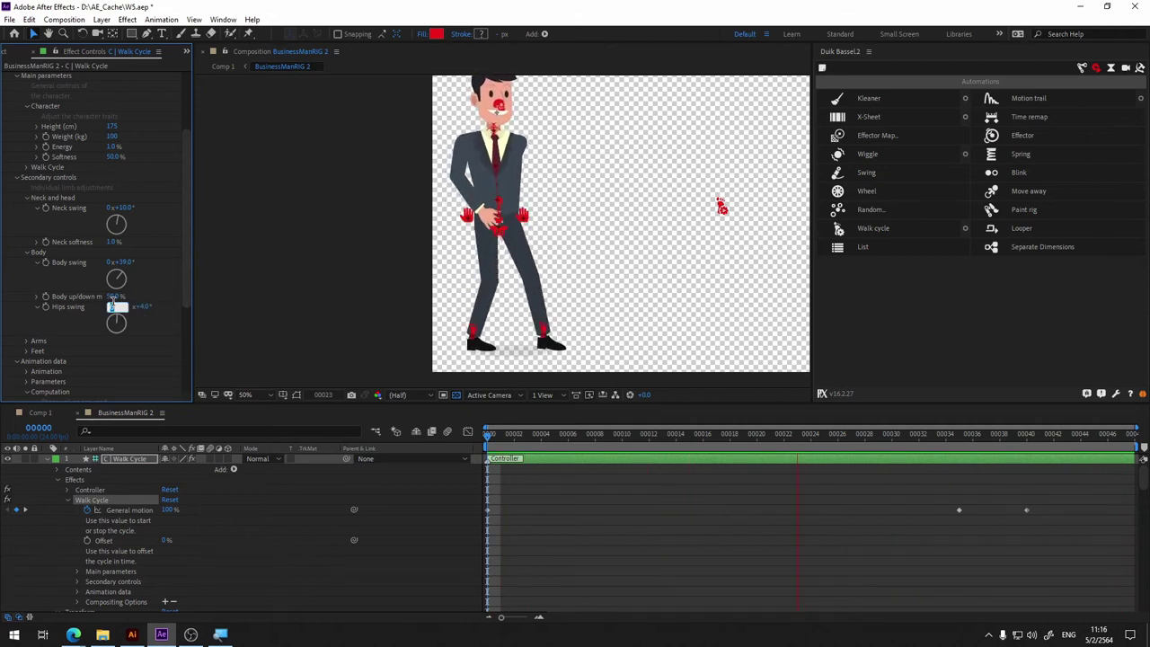
key(Return)
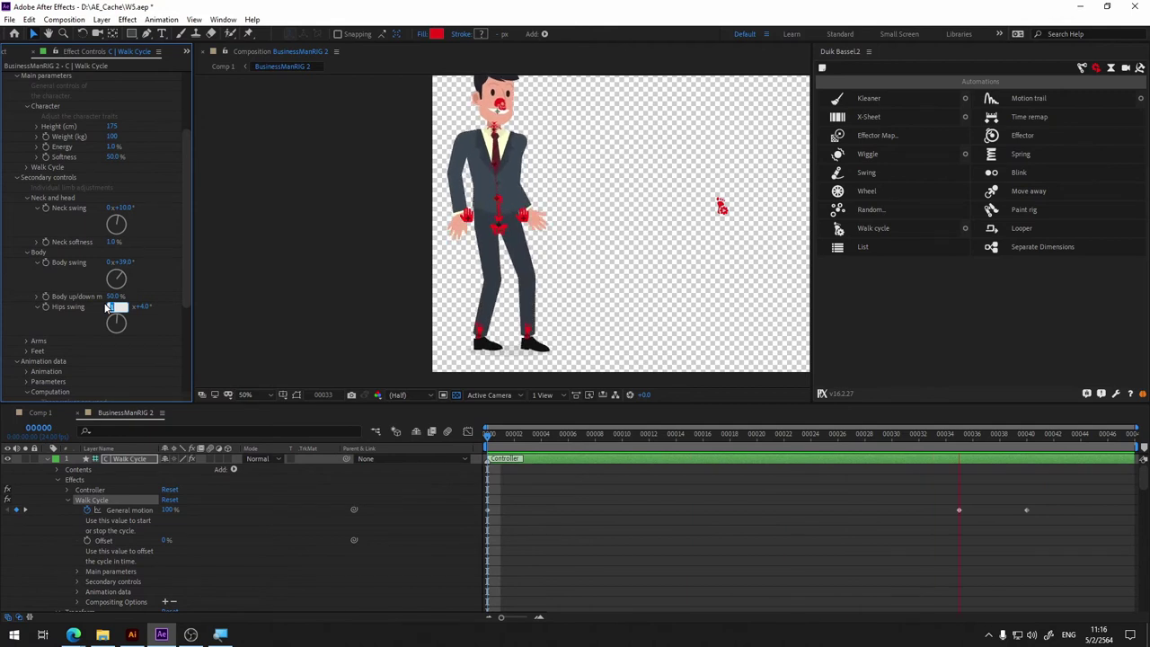
text(40)
key(Return)
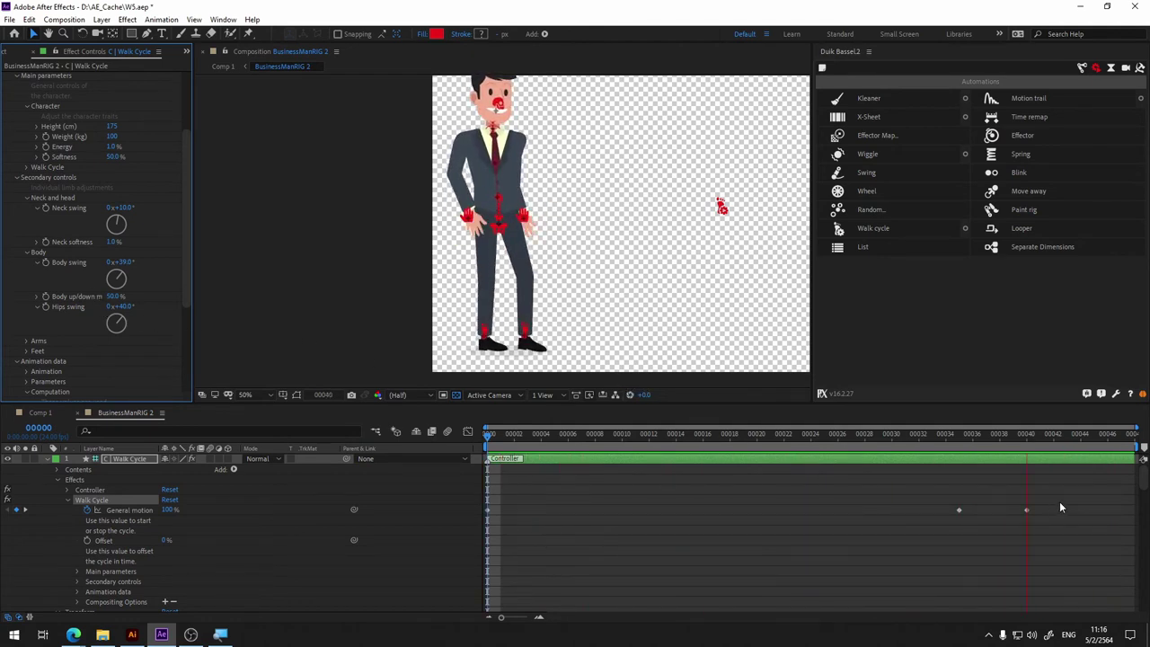
Step: Stop the preview, apply Easy Ease to the General motion keyframes, and return to frame 0
click(1038, 509)
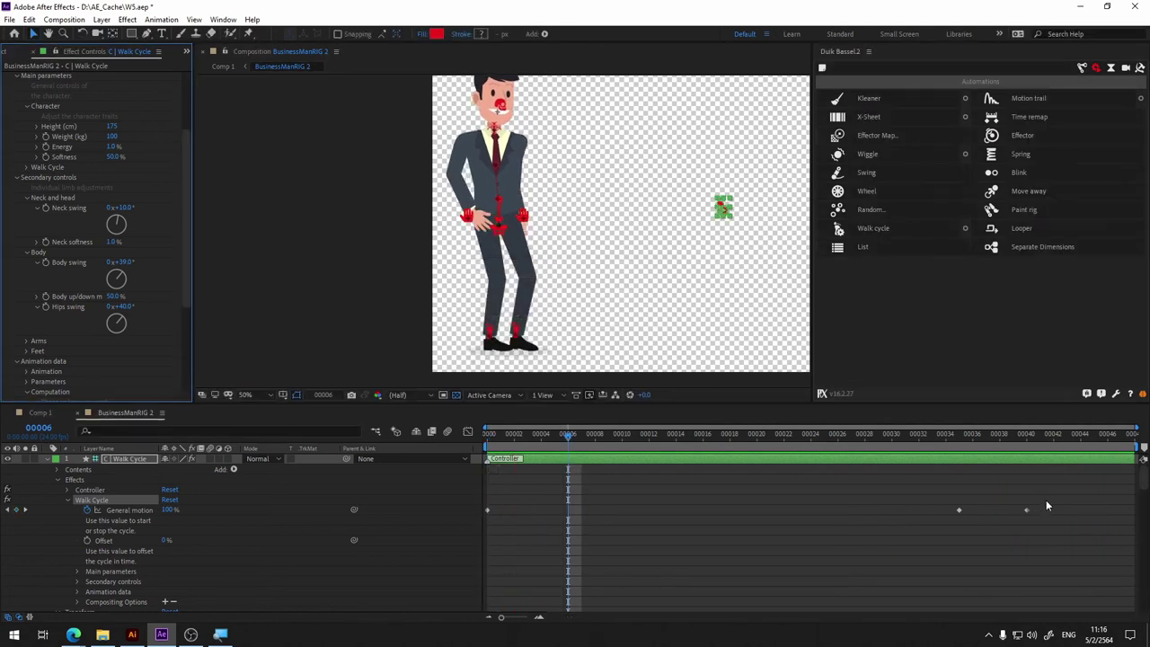
mouse_move(1046, 501)
mouse_down()
mouse_move(980, 528)
mouse_move(459, 528)
mouse_up()
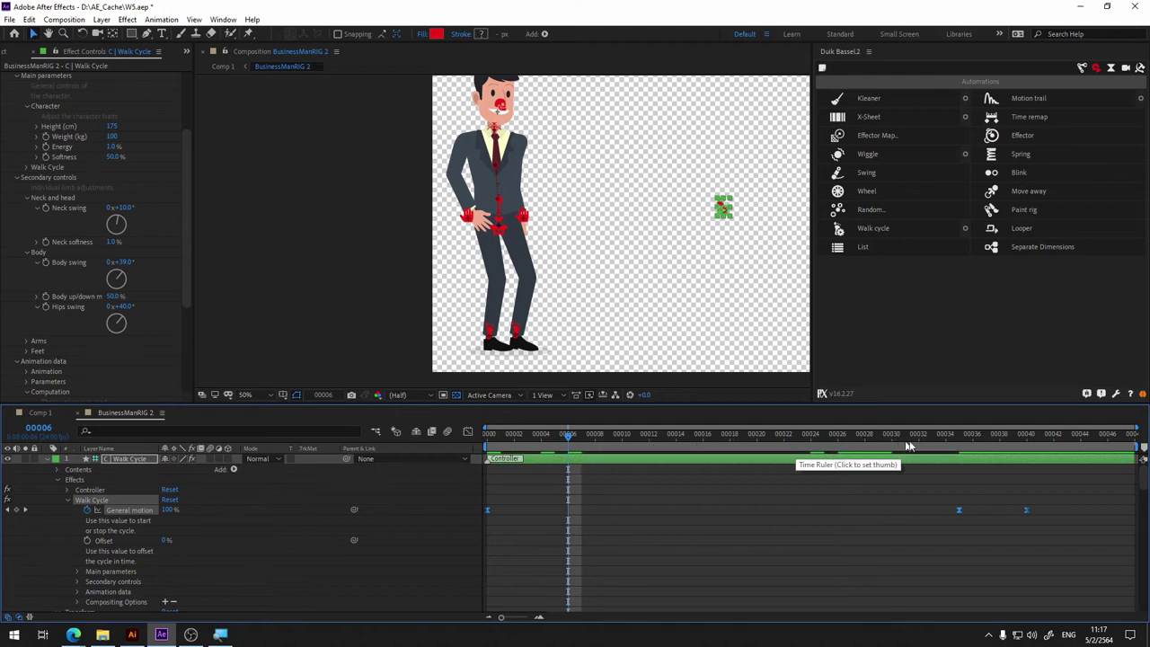
click(487, 435)
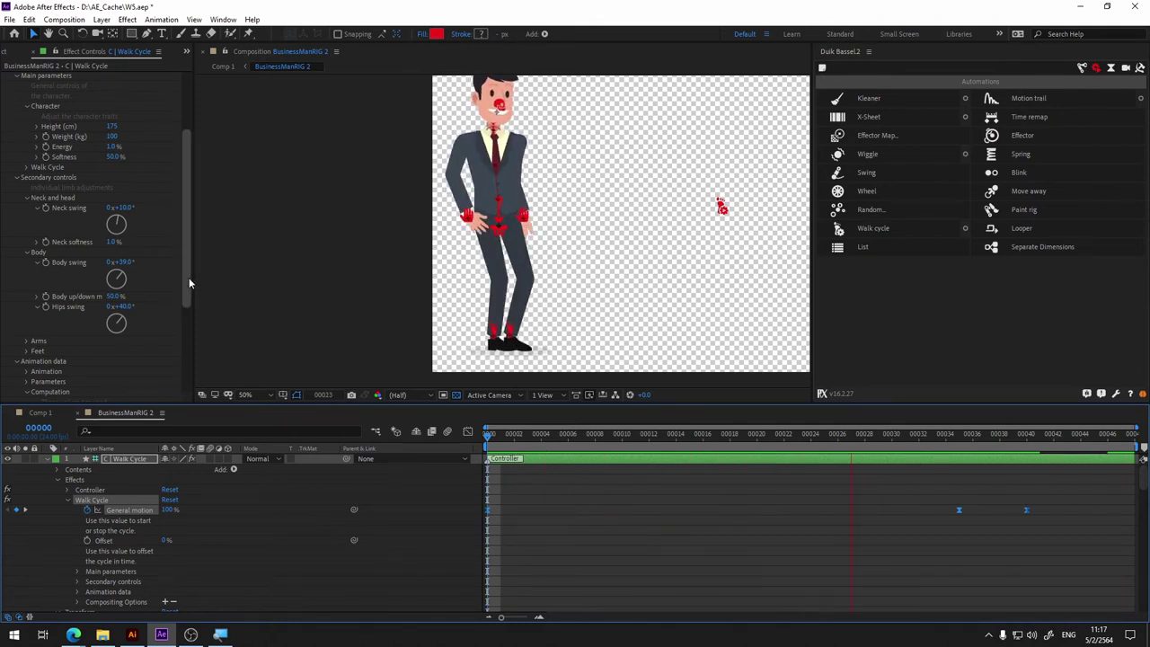
Step: Show the Feet controls, hide Neck and head and Body, and raise Hit the ground to 100%
scroll(187, 284, down, 3)
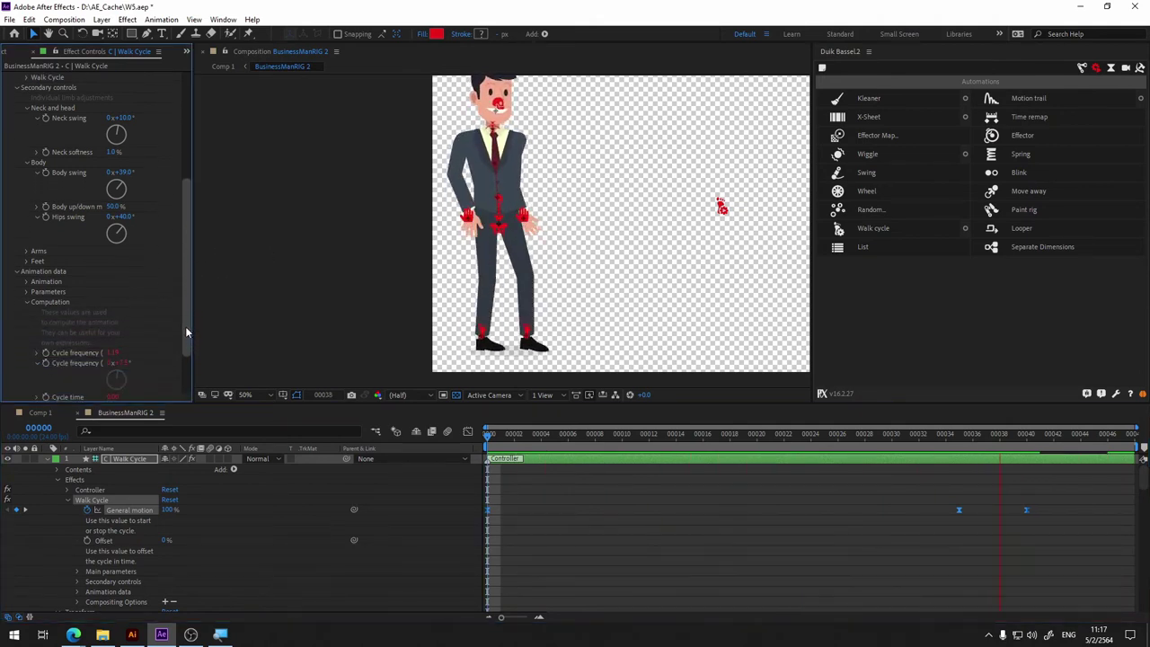
click(27, 261)
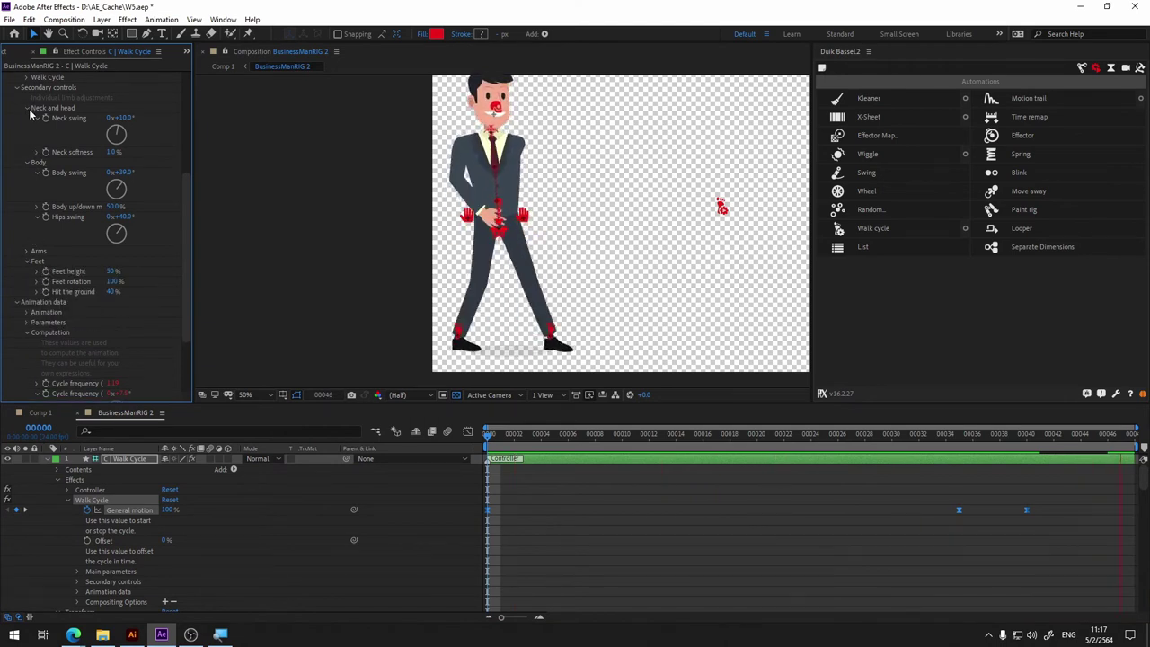
click(27, 108)
click(27, 118)
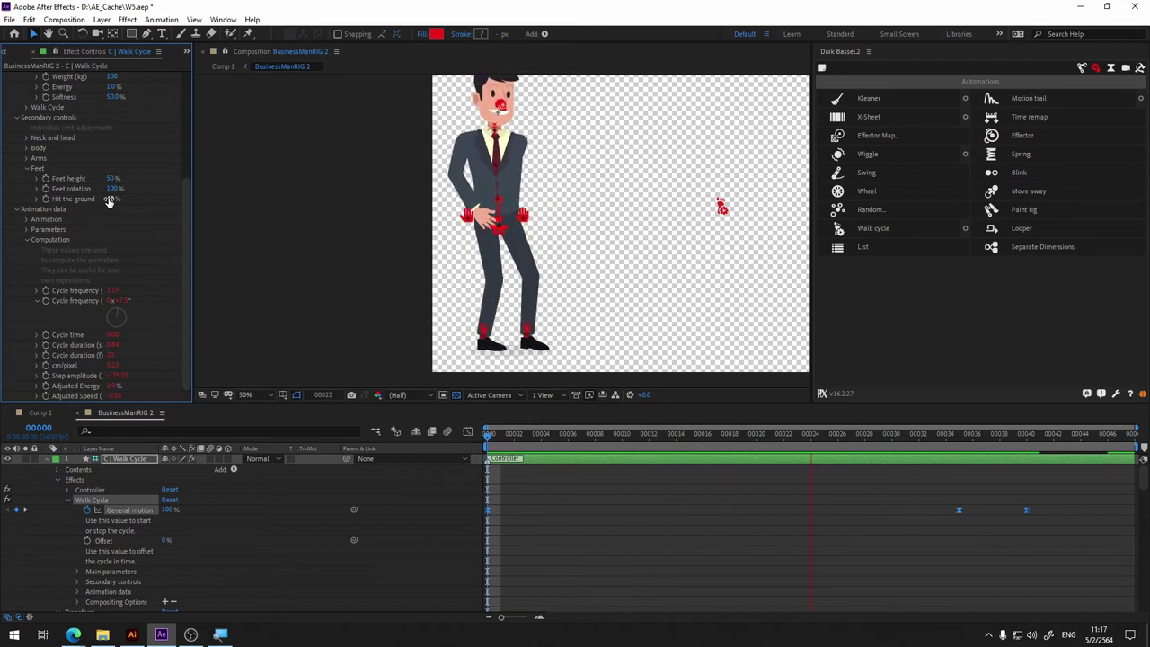
click(110, 199)
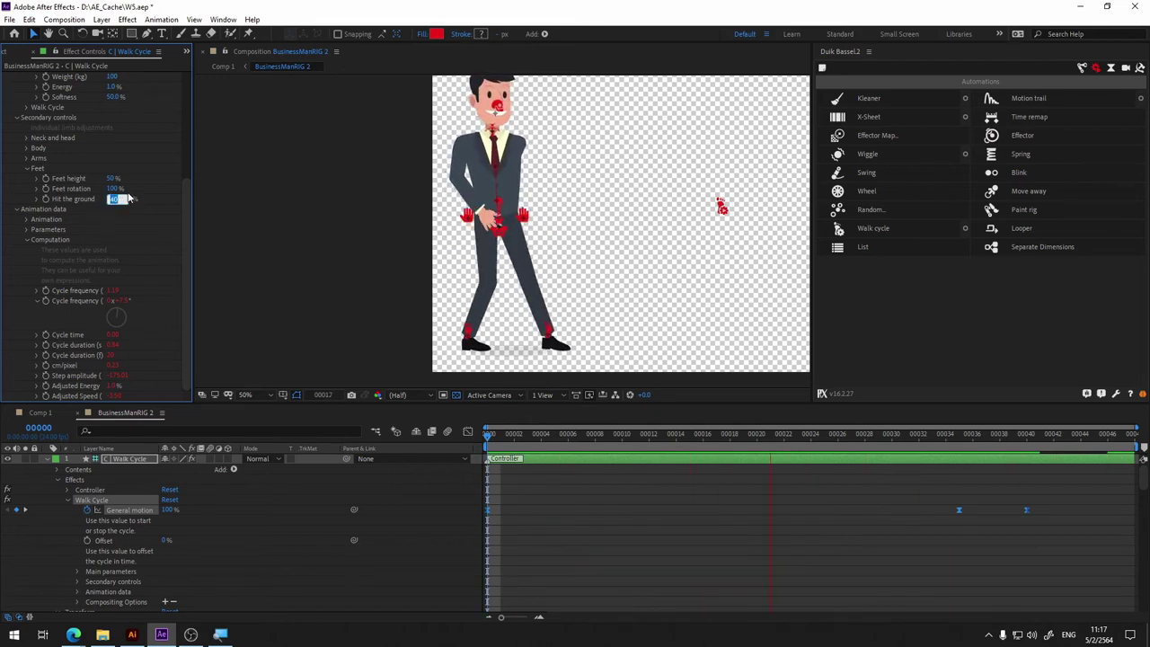
text(1)
key(Return)
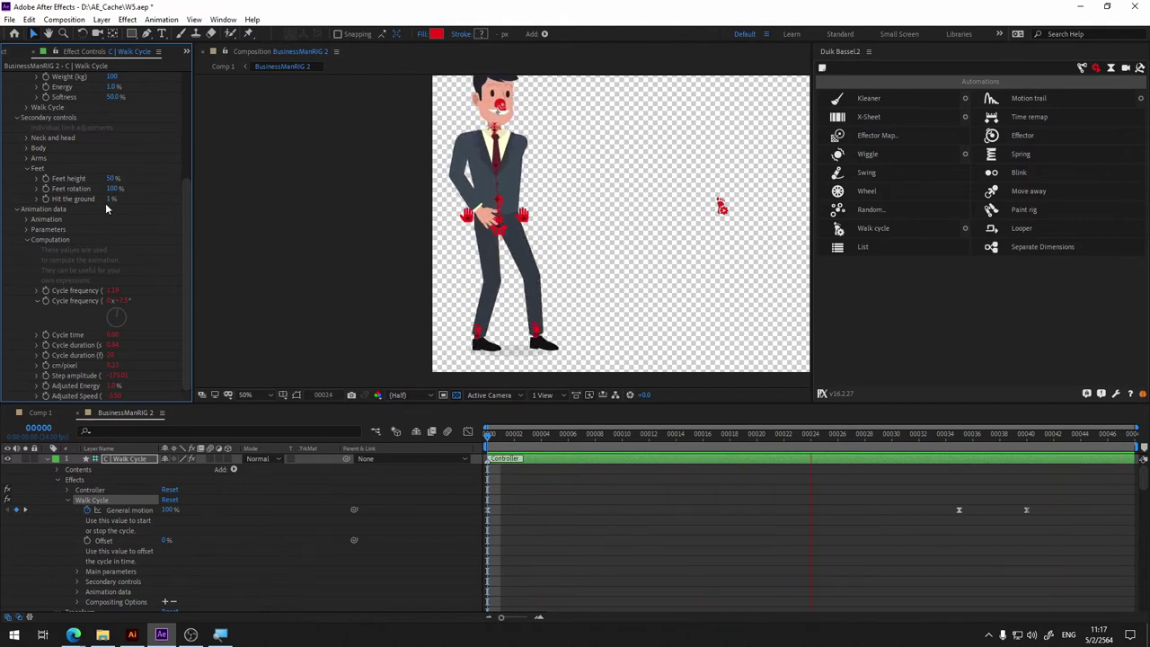
drag(108, 199, 218, 199)
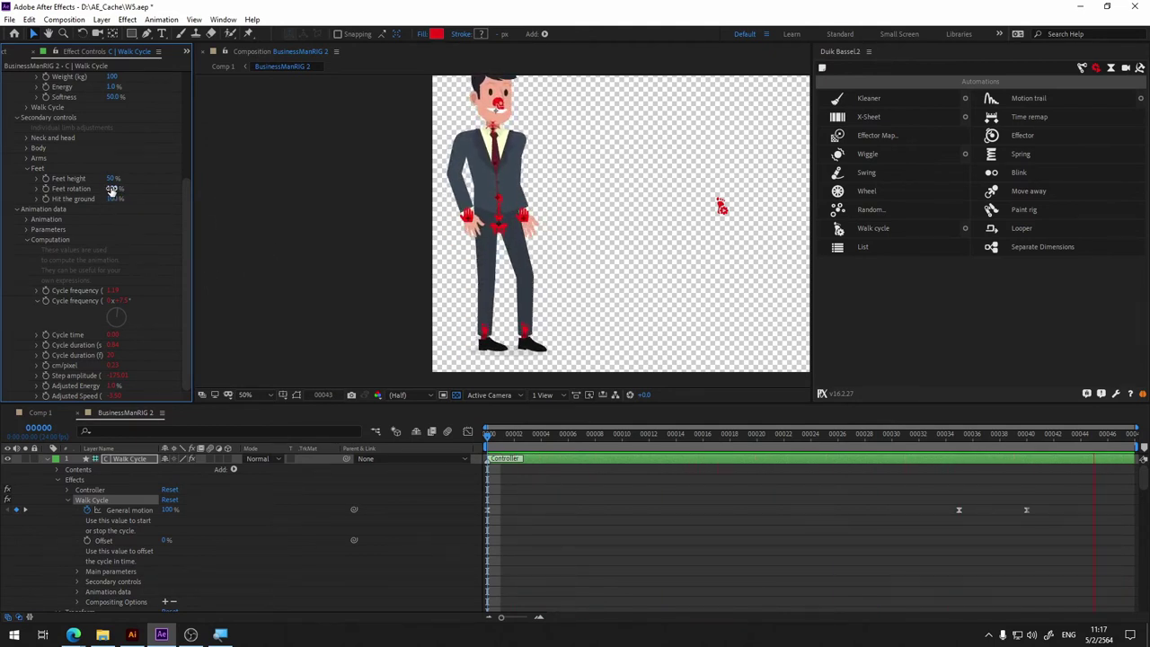
Step: Set Feet height to 100%, leaving Feet rotation at 100%
click(112, 188)
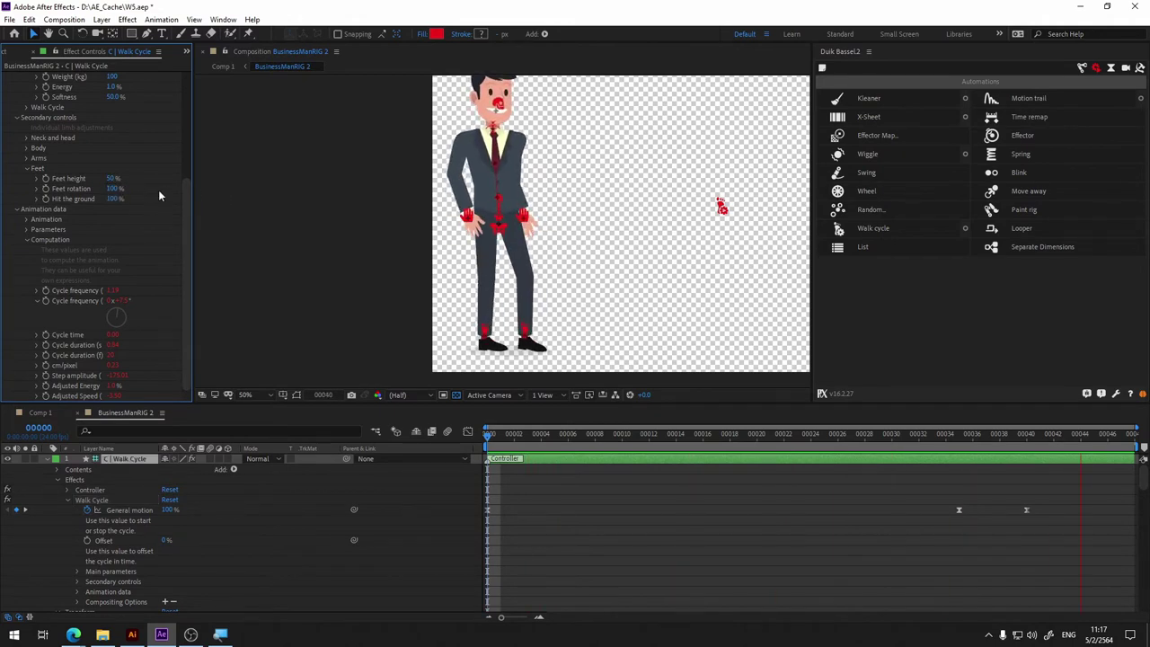
click(136, 193)
click(112, 179)
text(100)
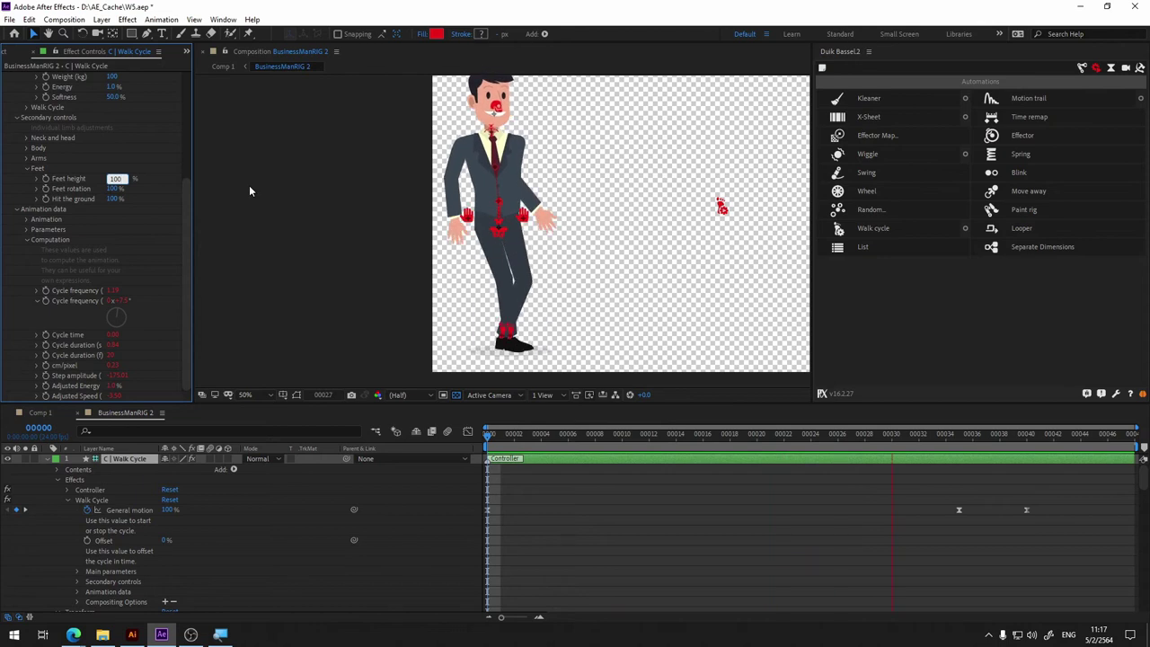
key(Return)
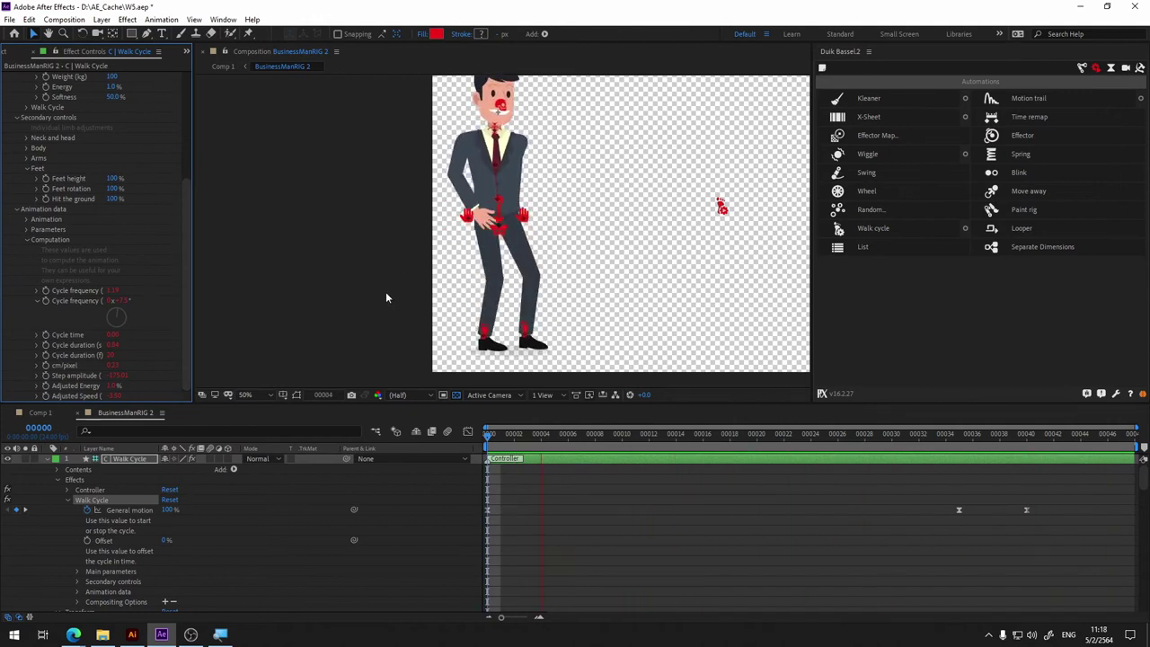
scroll(157, 194, up, 2)
Step: Adjust the walk cycle Offset with test previews, settling it around 51%
scroll(158, 194, up, 2)
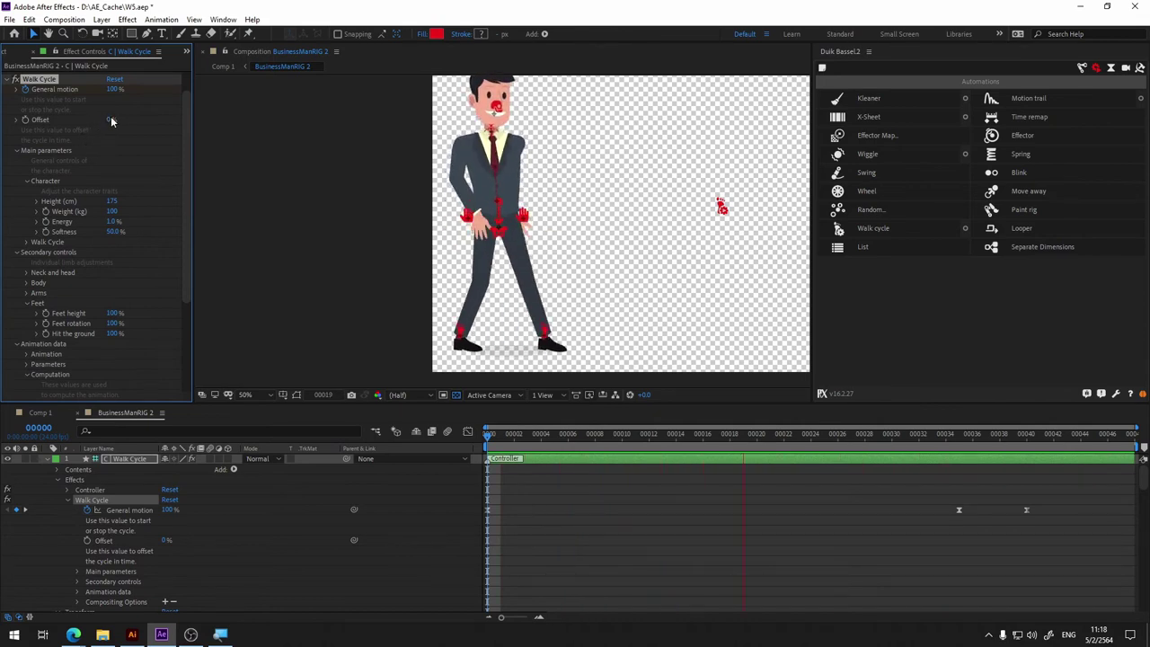
key(space)
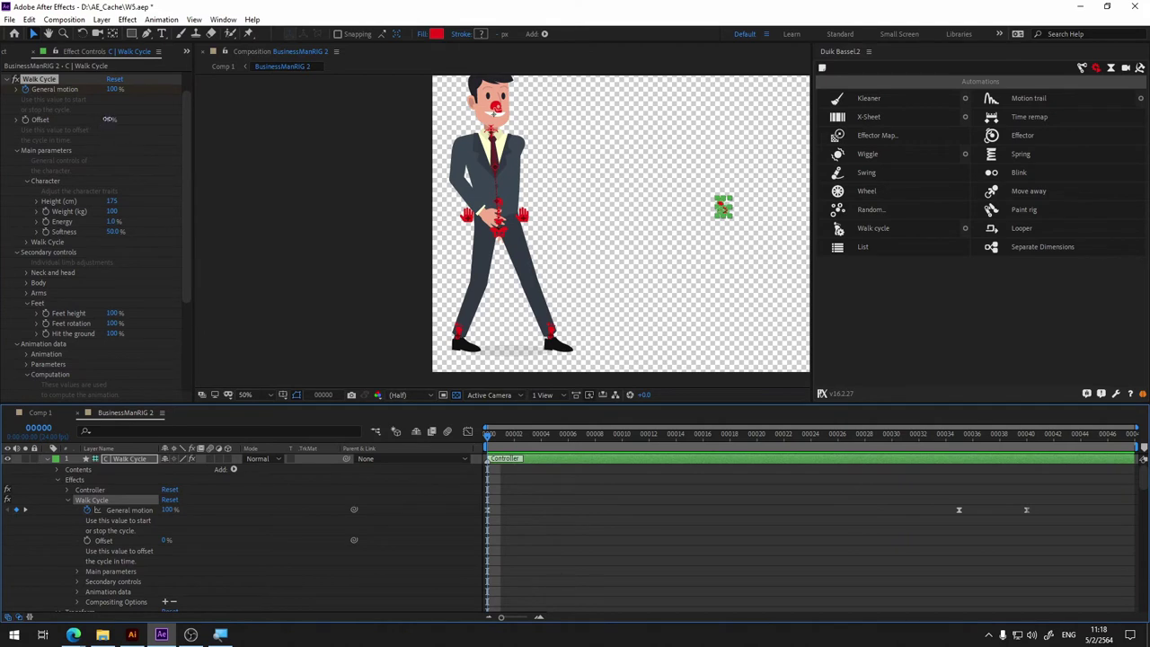
drag(108, 118, 140, 116)
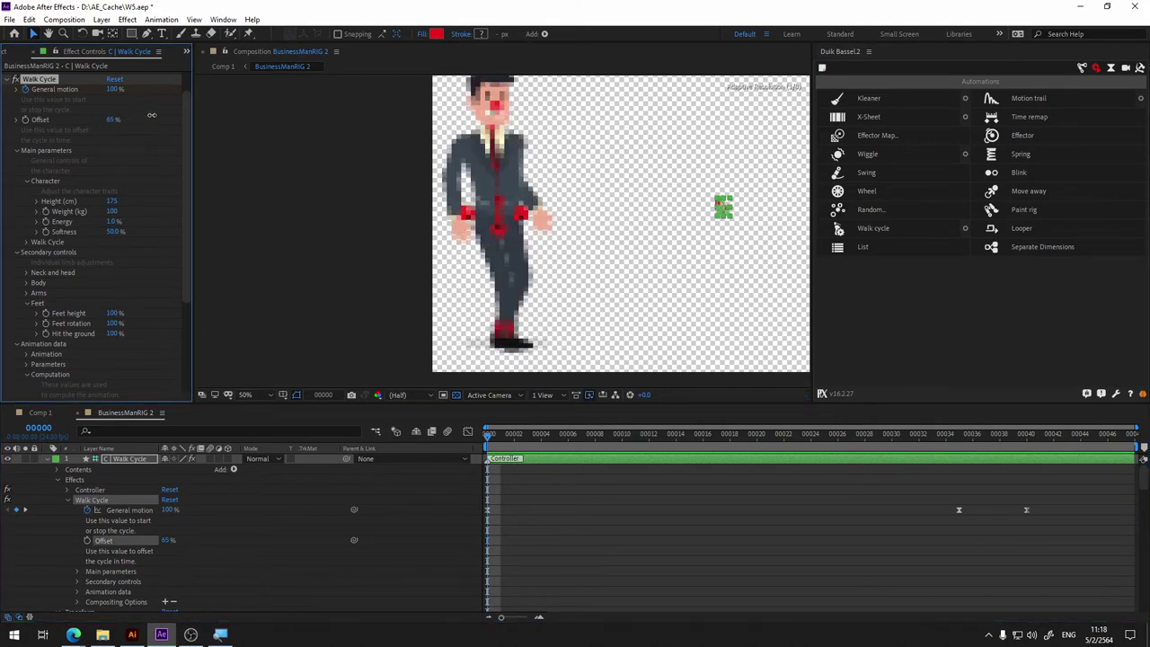
drag(152, 115, 156, 114)
key(space)
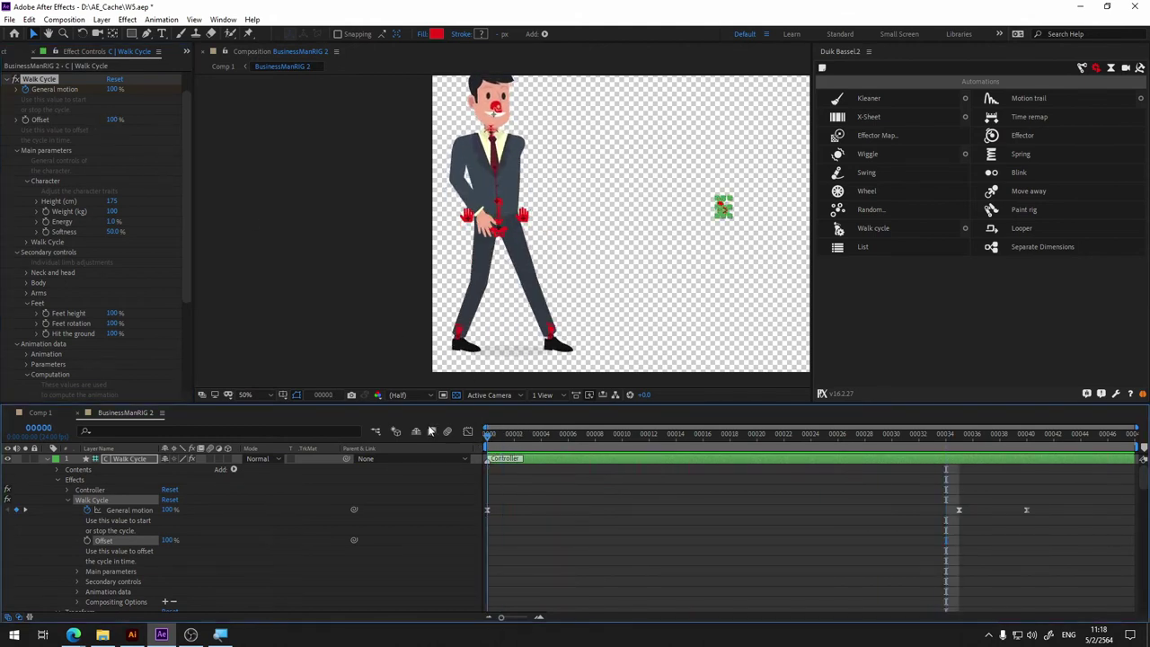
key(space)
drag(113, 118, 81, 114)
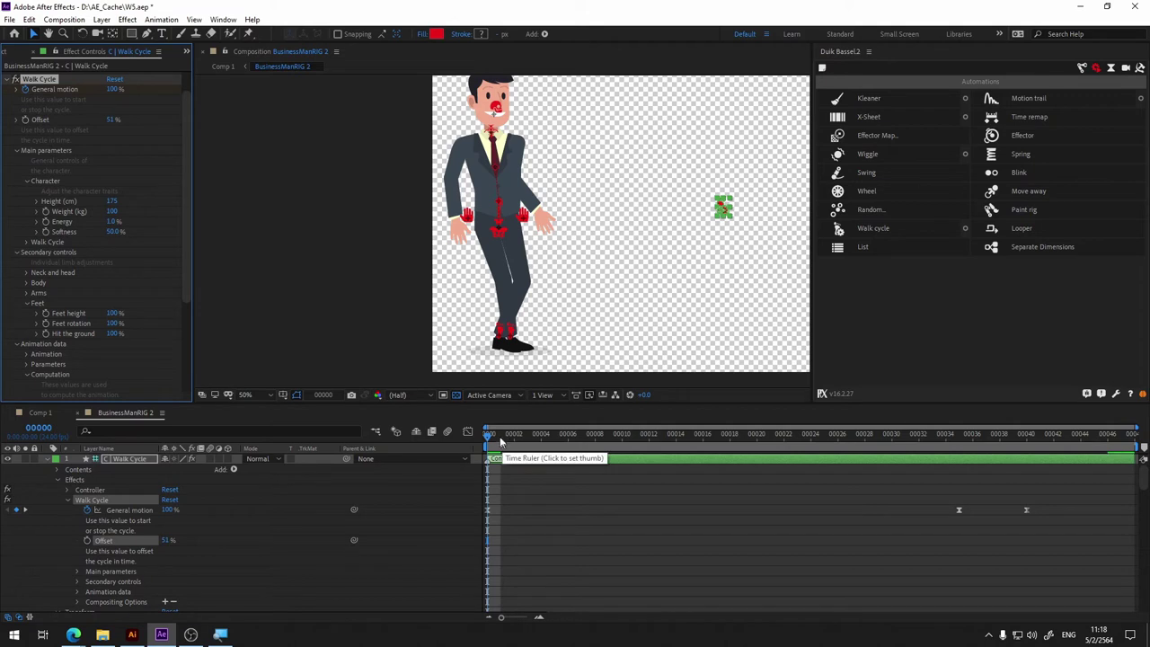
Step: Preview the walk from frame 0 in BusinessManRIG 2, then preview it in Comp 1
key(space)
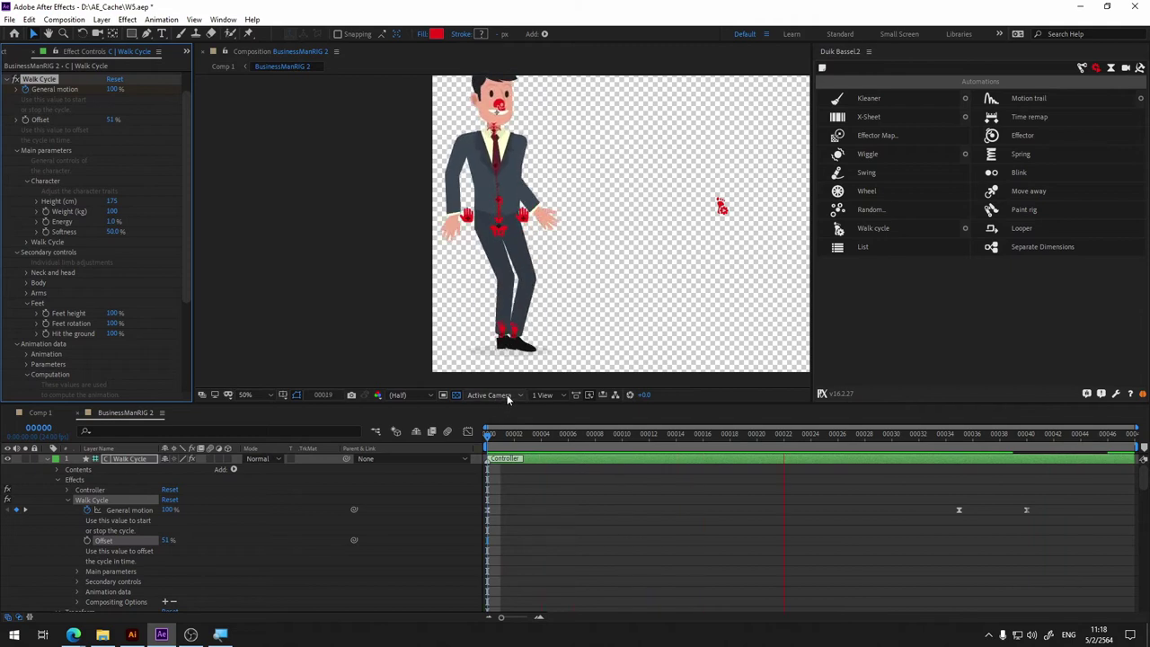
key(space)
key(space)
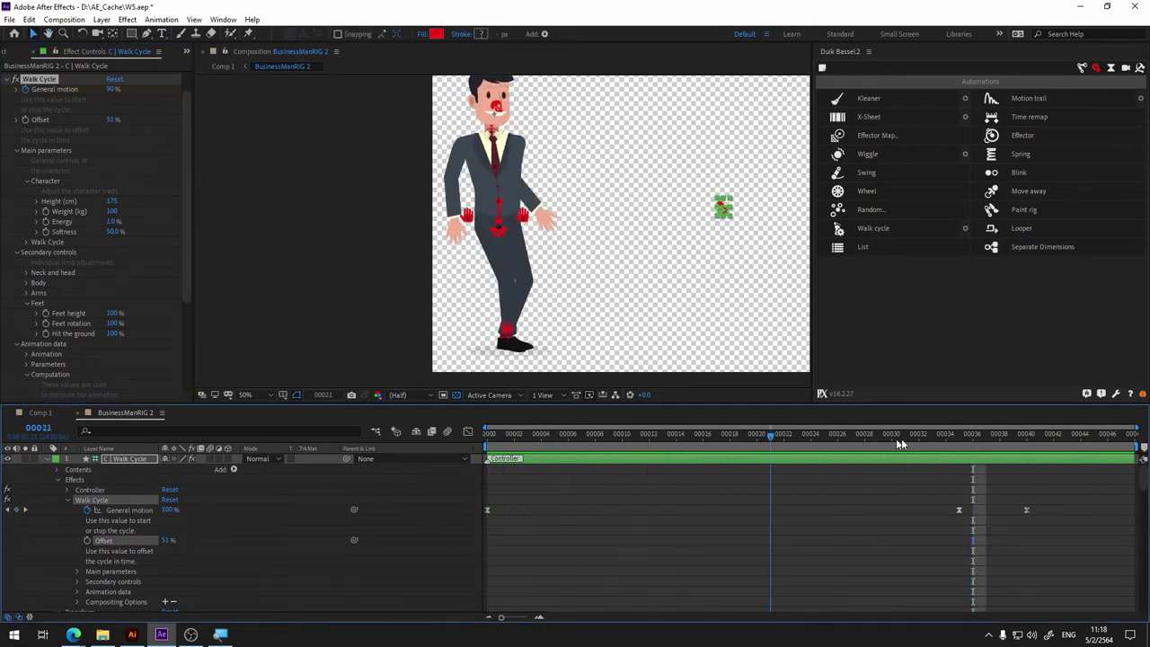
click(486, 456)
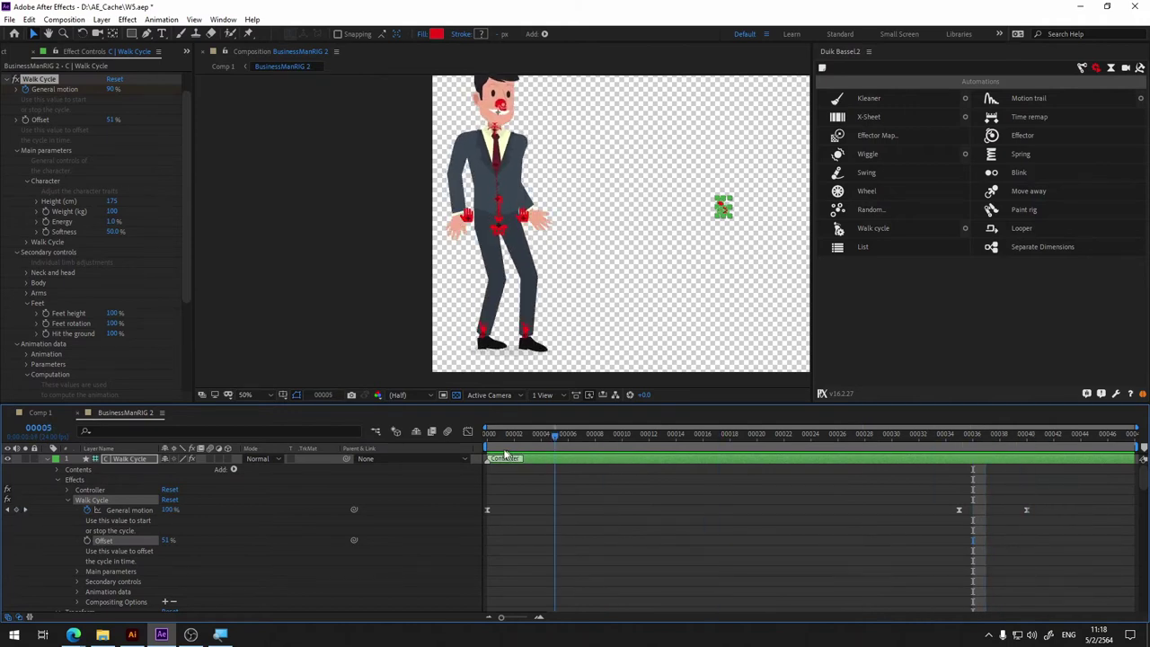
key(space)
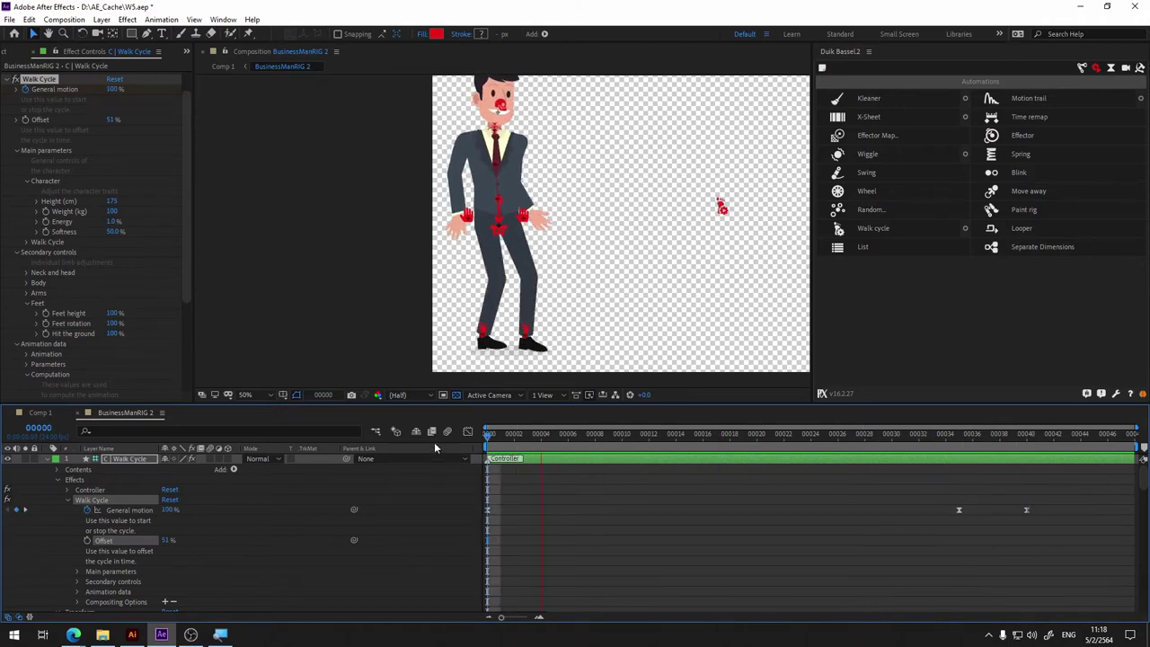
click(40, 413)
key(space)
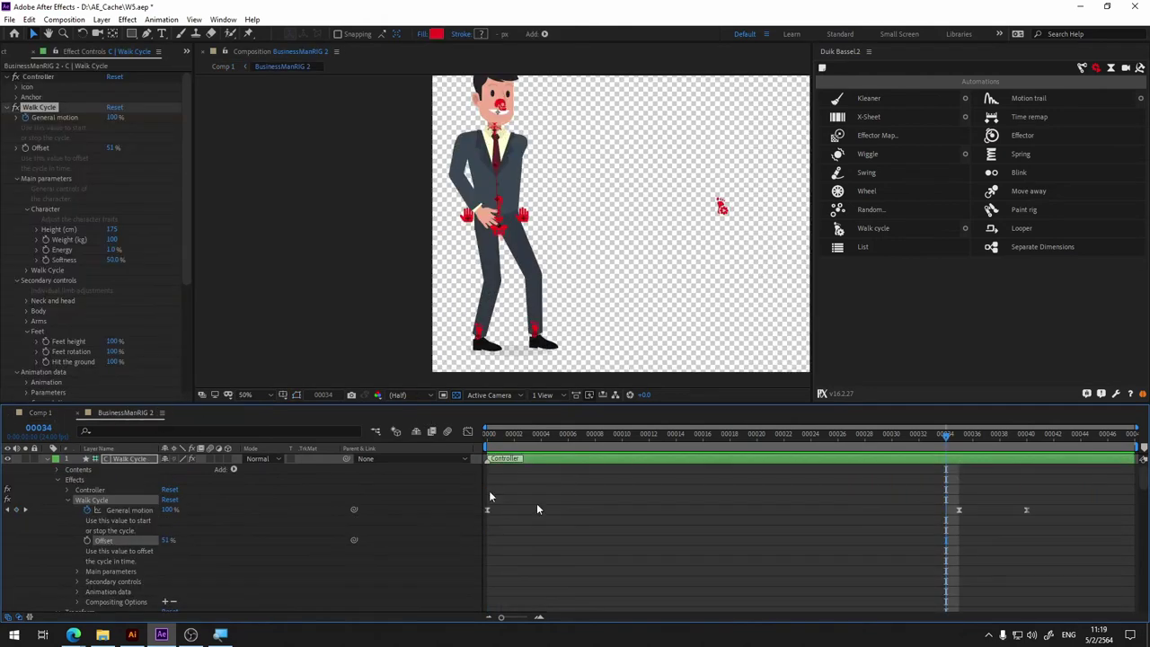
Step: Return to frame 0, collapse Secondary controls and Character, and expose the Walk Cycle settings with its Type options
drag(515, 433, 474, 447)
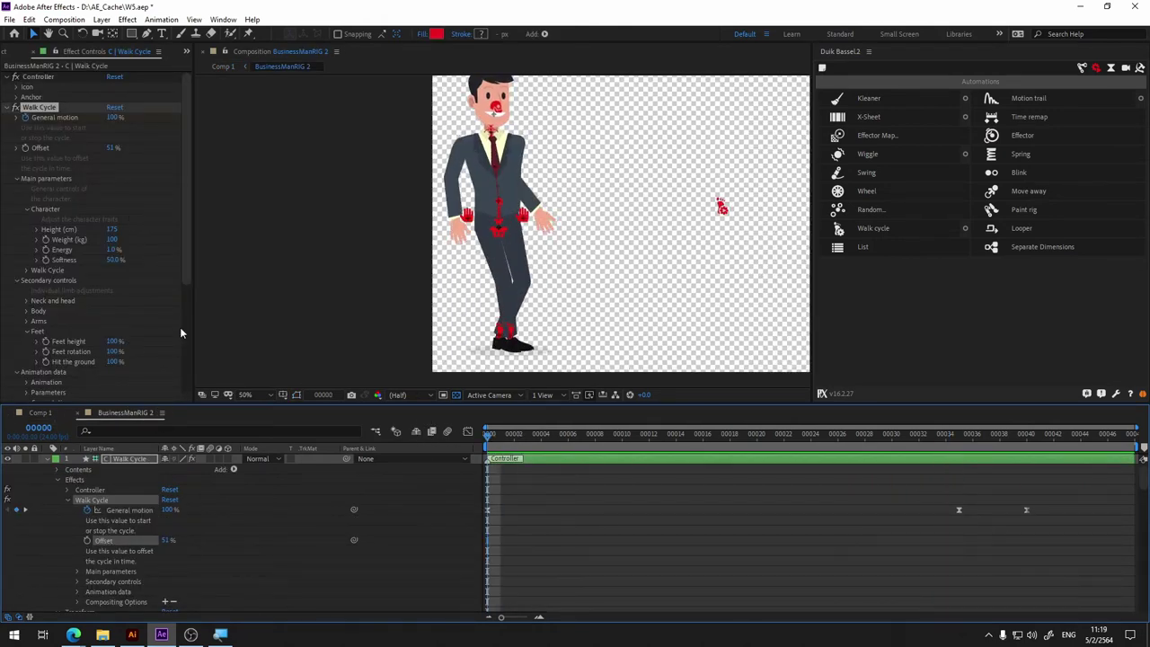
scroll(94, 320, down, 3)
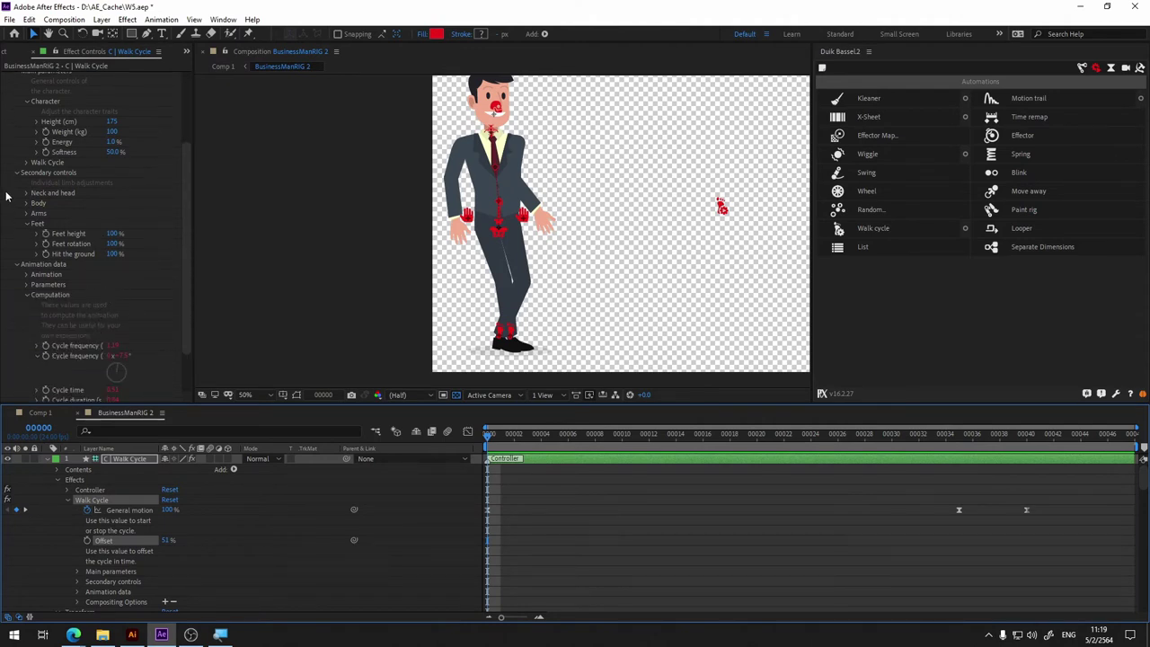
scroll(112, 286, down, 1)
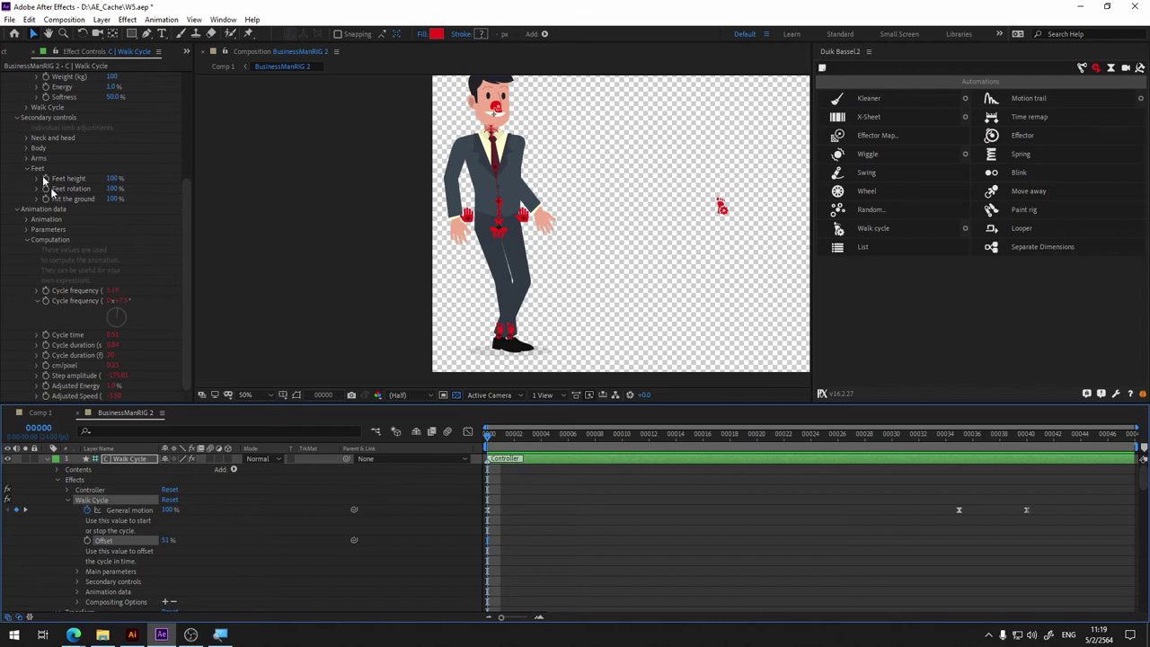
scroll(32, 165, up, 2)
click(15, 226)
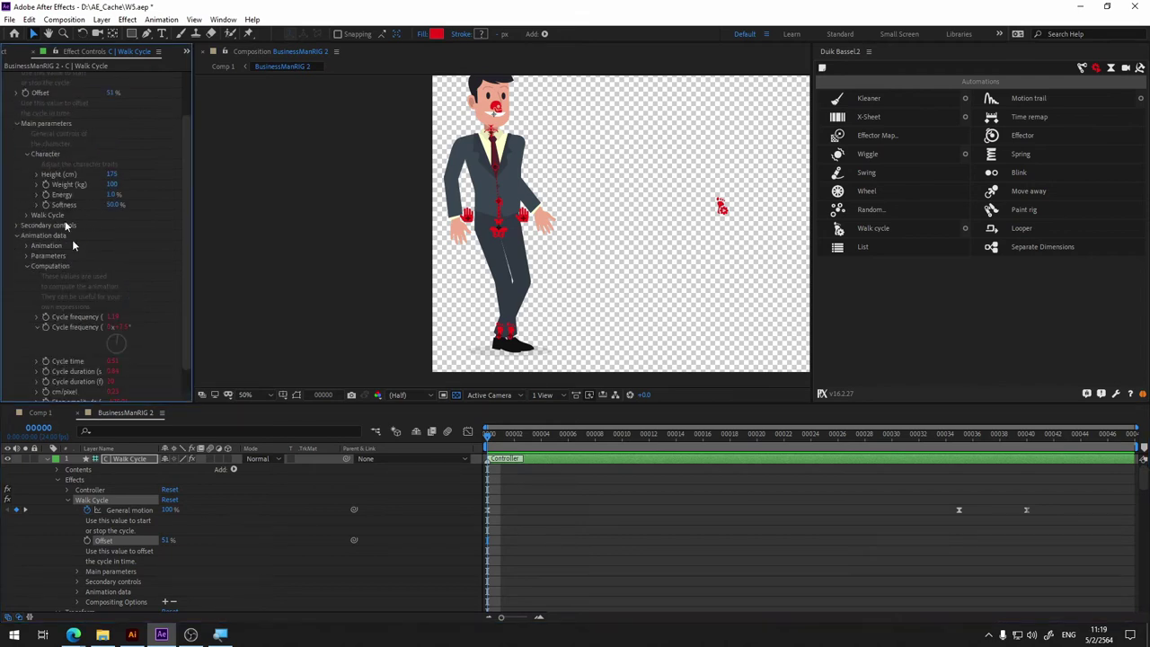
click(27, 155)
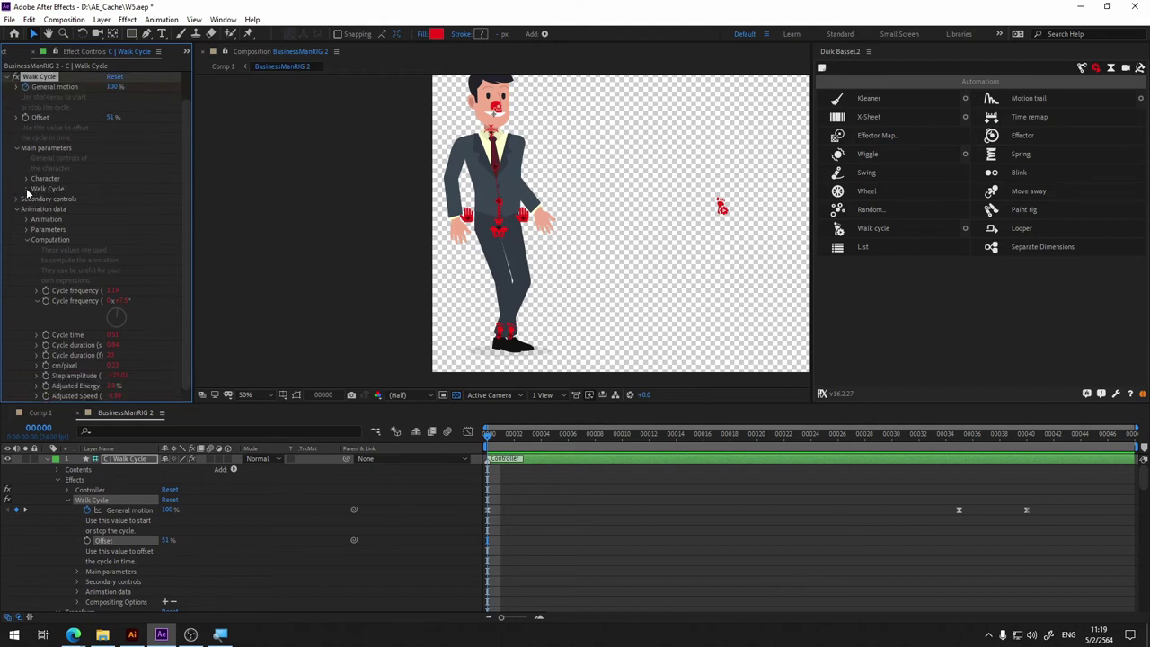
click(27, 191)
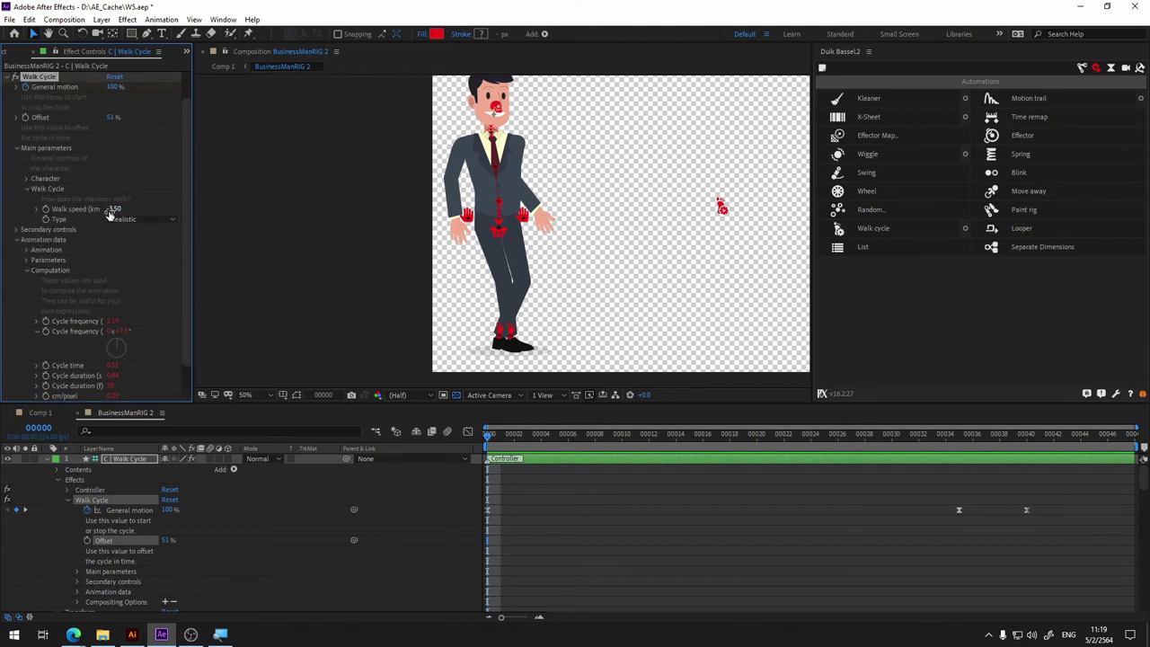
click(17, 240)
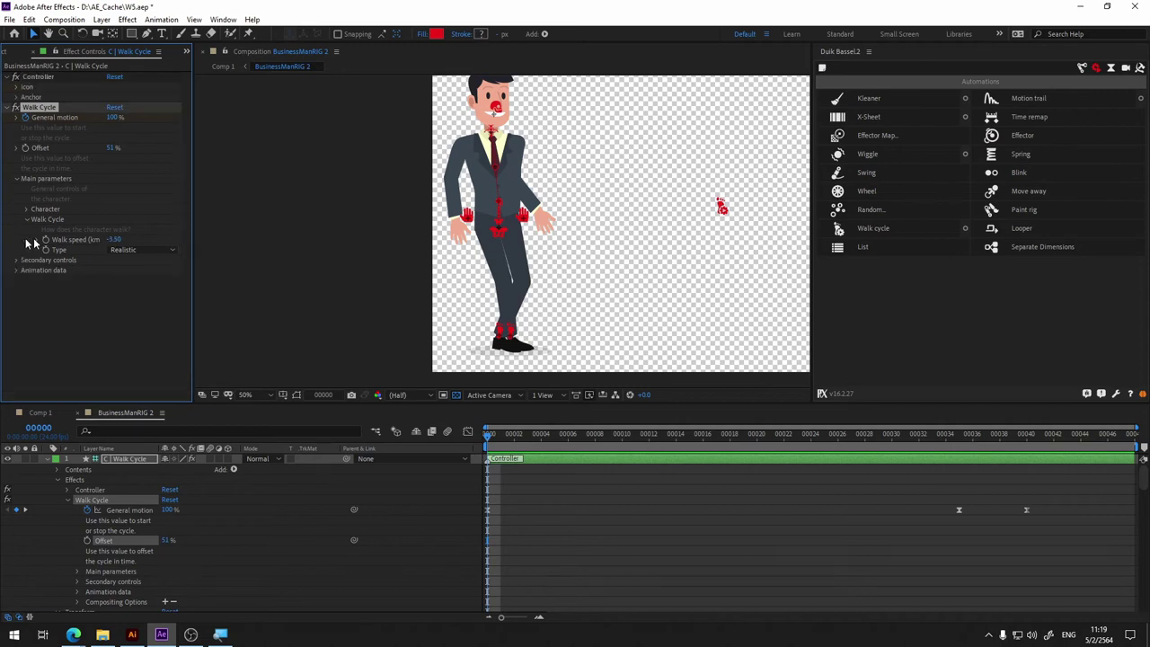
click(147, 251)
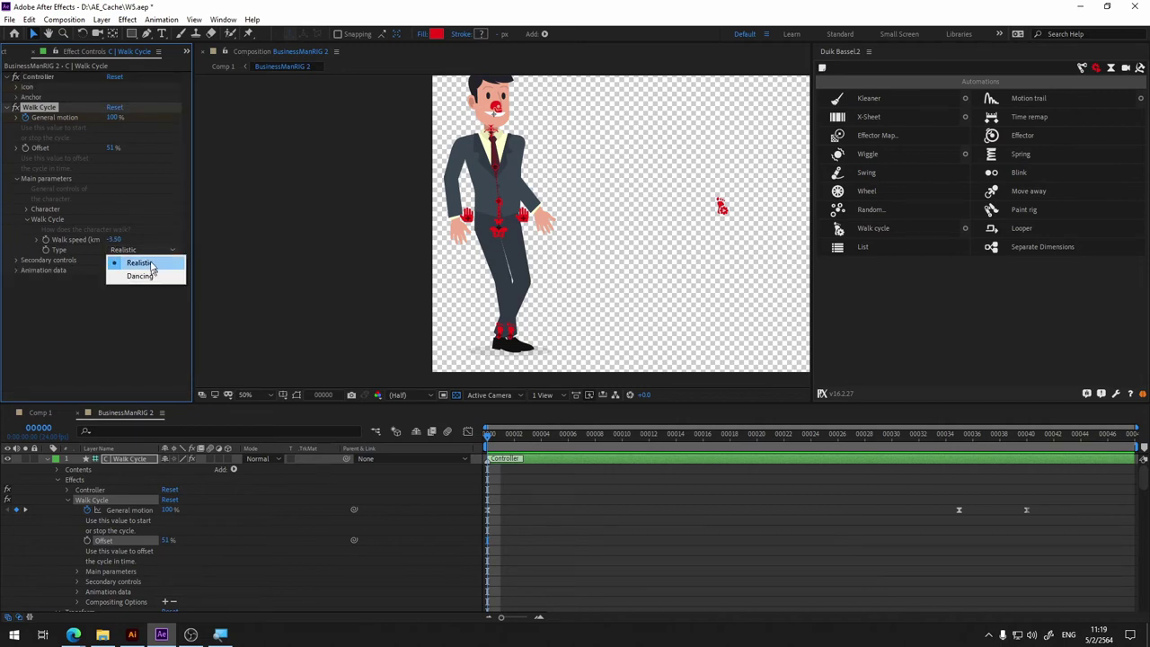
Step: Test Walk speeds of -3.50, -10.00 and 10.00 with the Realistic type, previewing each
click(117, 241)
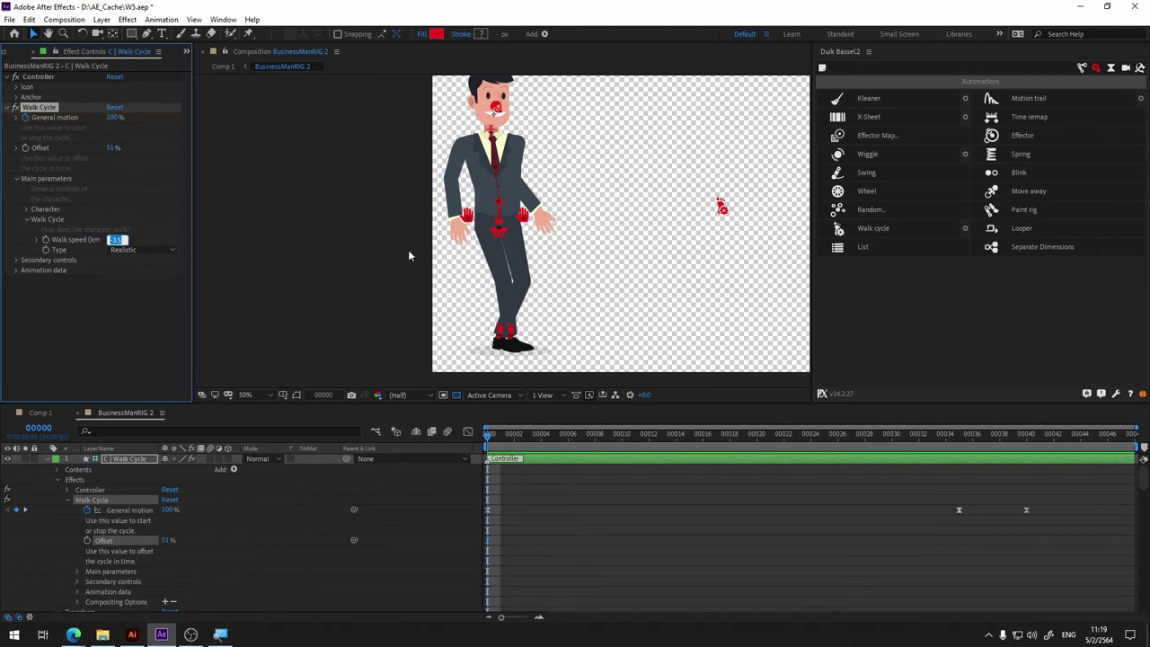
text(-3.5)
key(Return)
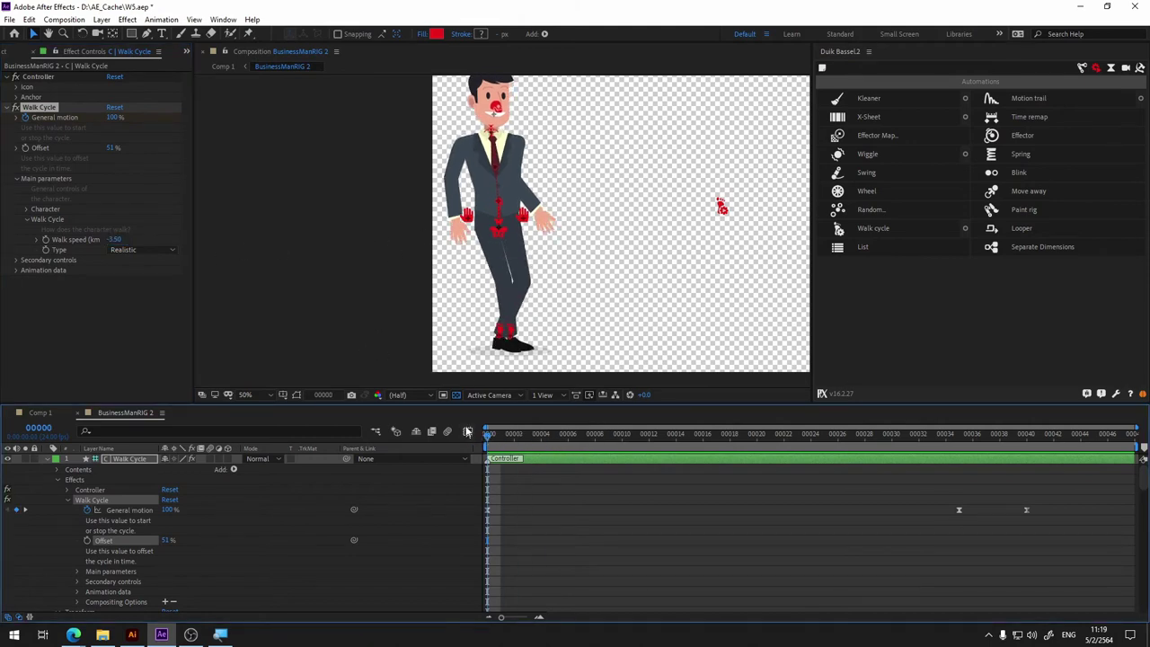
key(space)
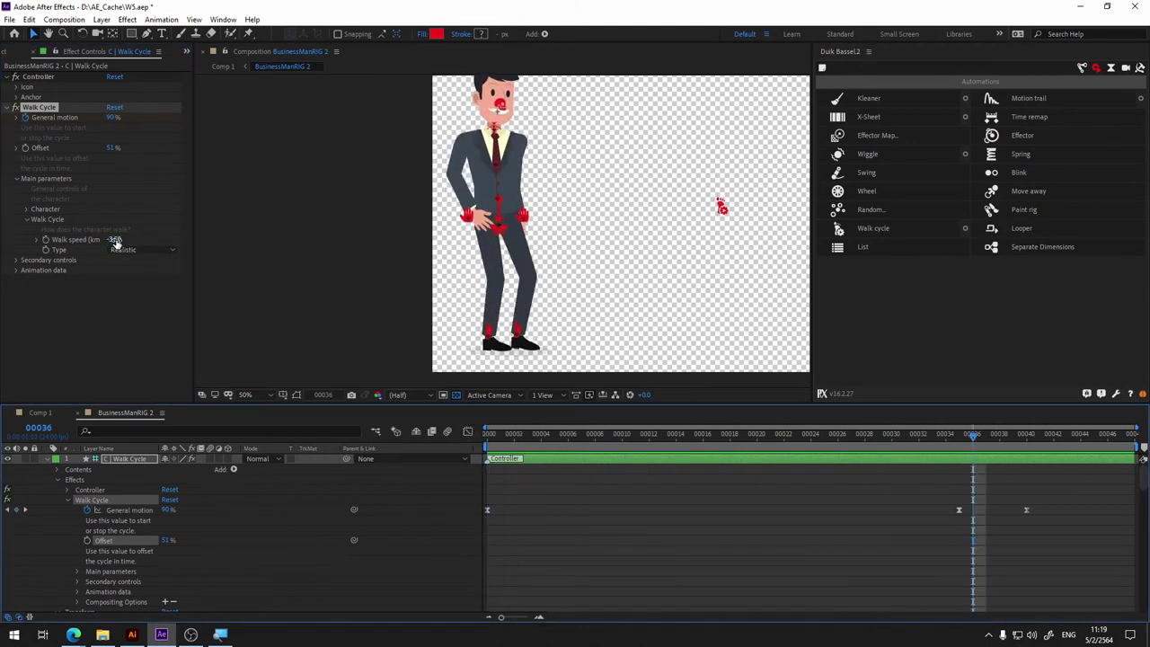
click(115, 241)
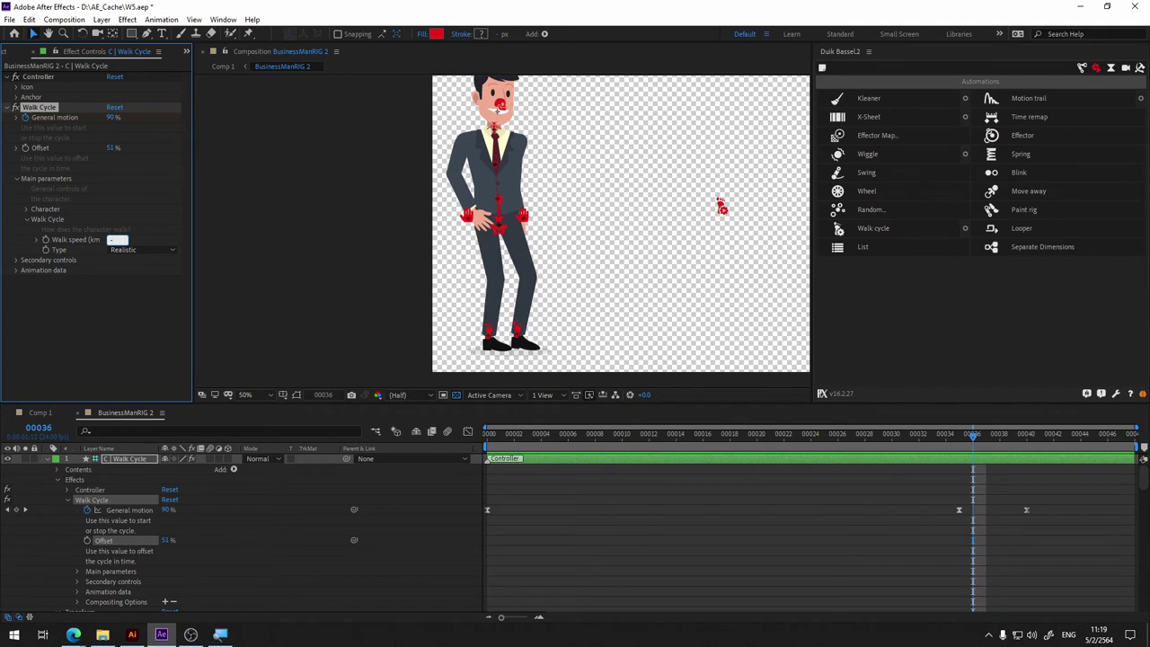
text(-10)
key(Return)
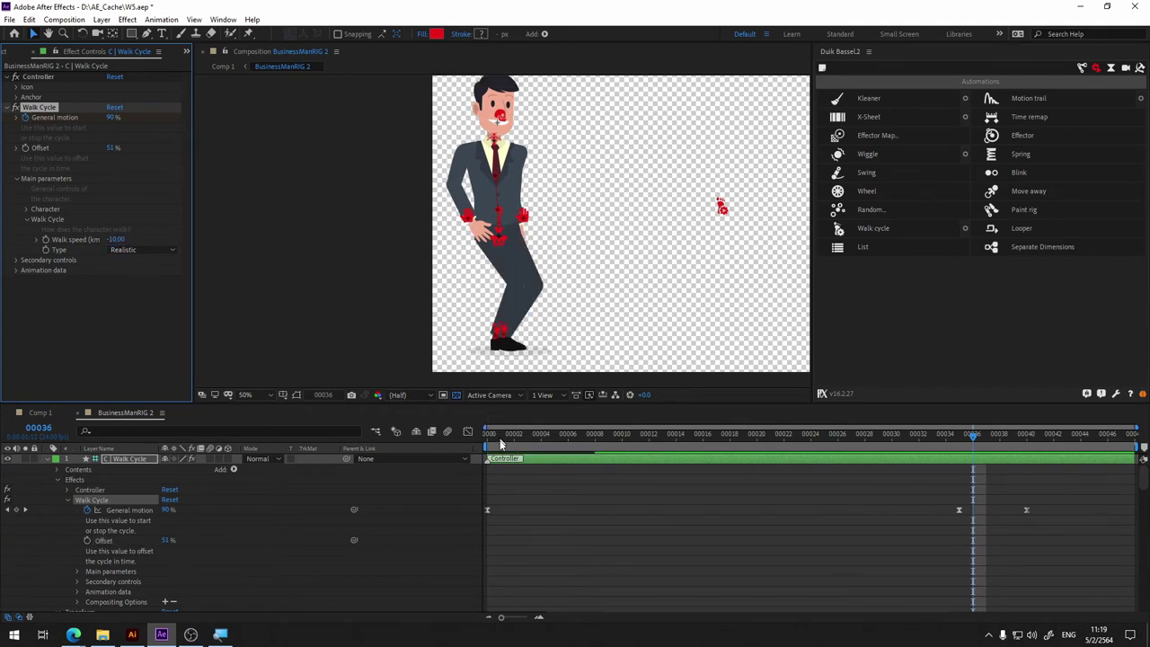
key(space)
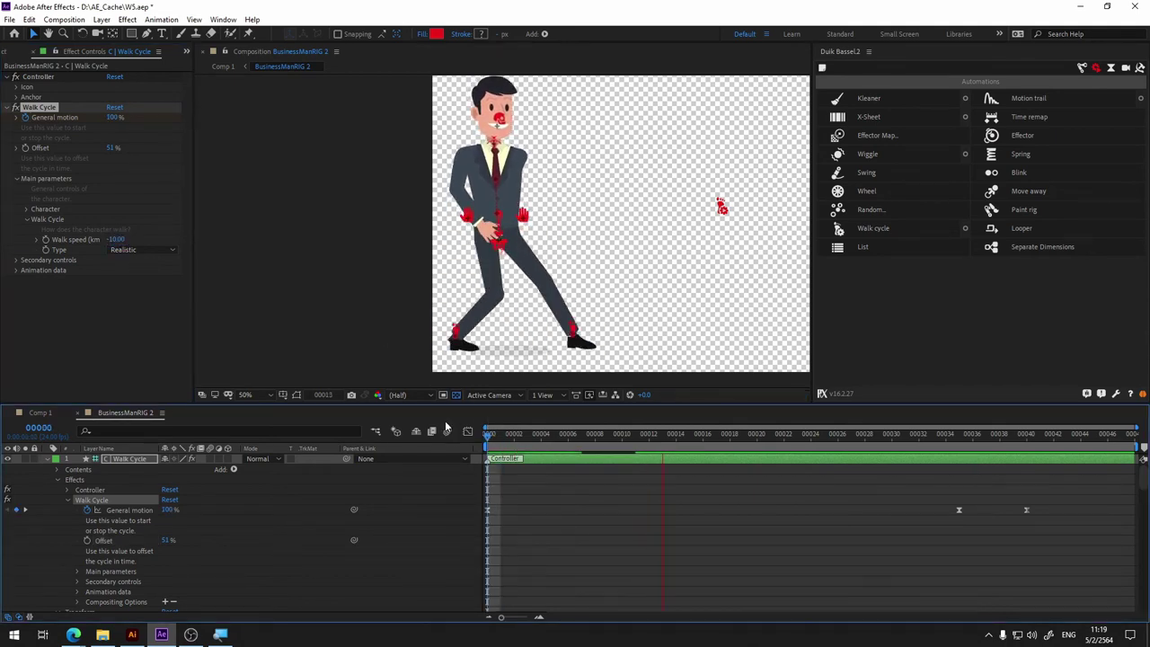
click(115, 240)
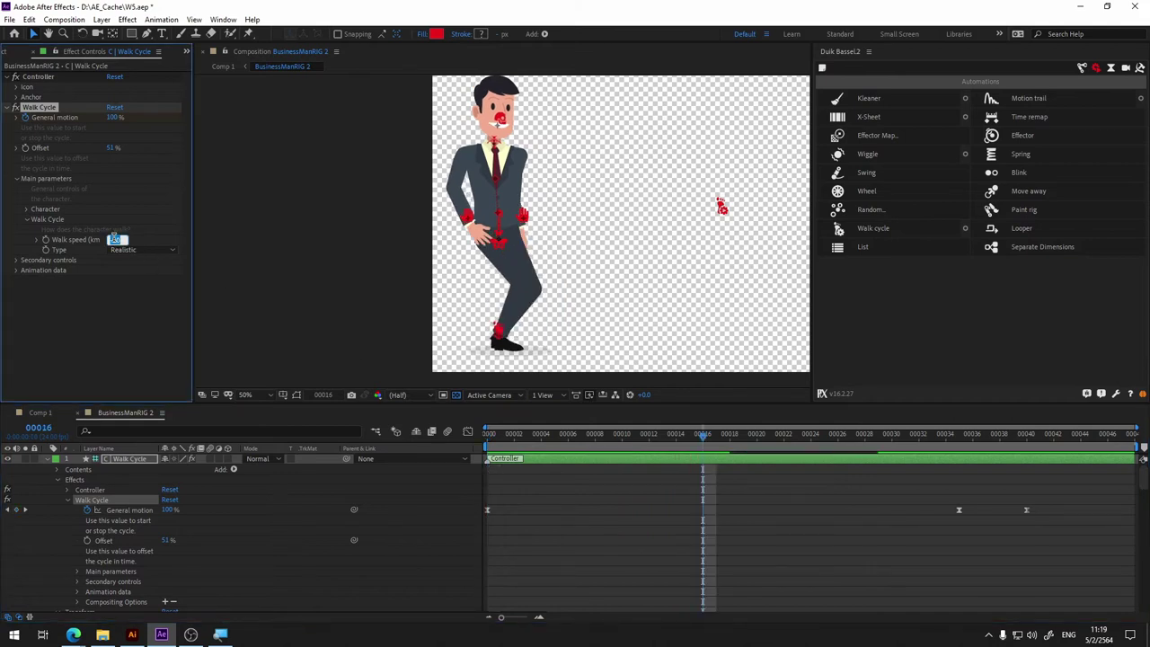
text(10)
key(Return)
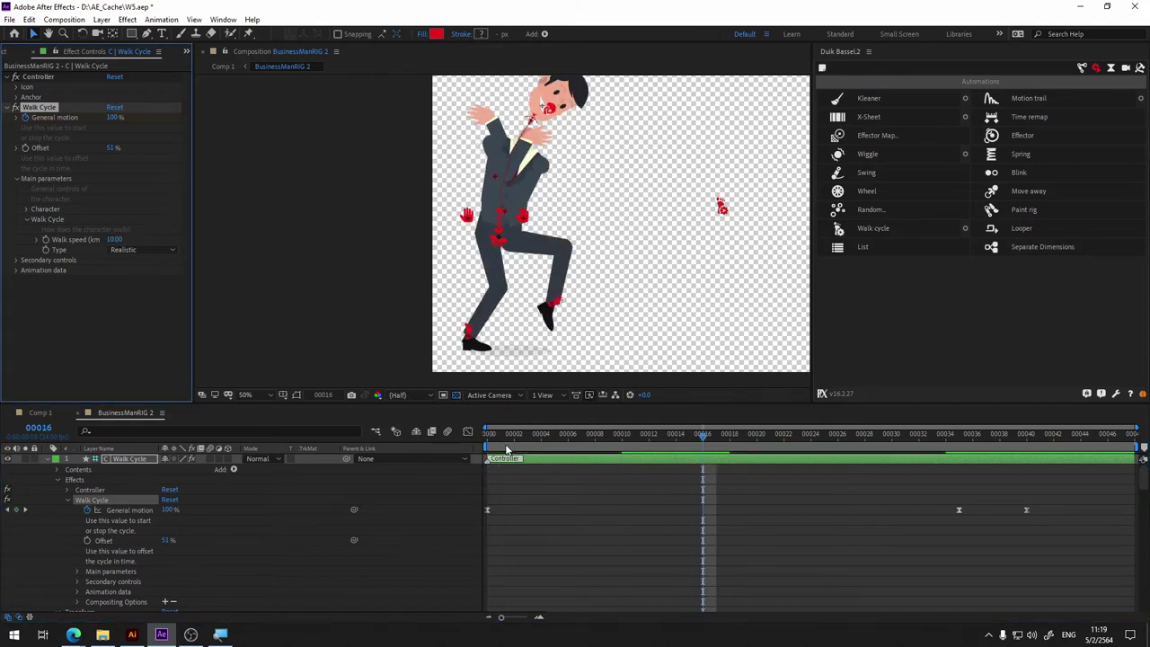
key(space)
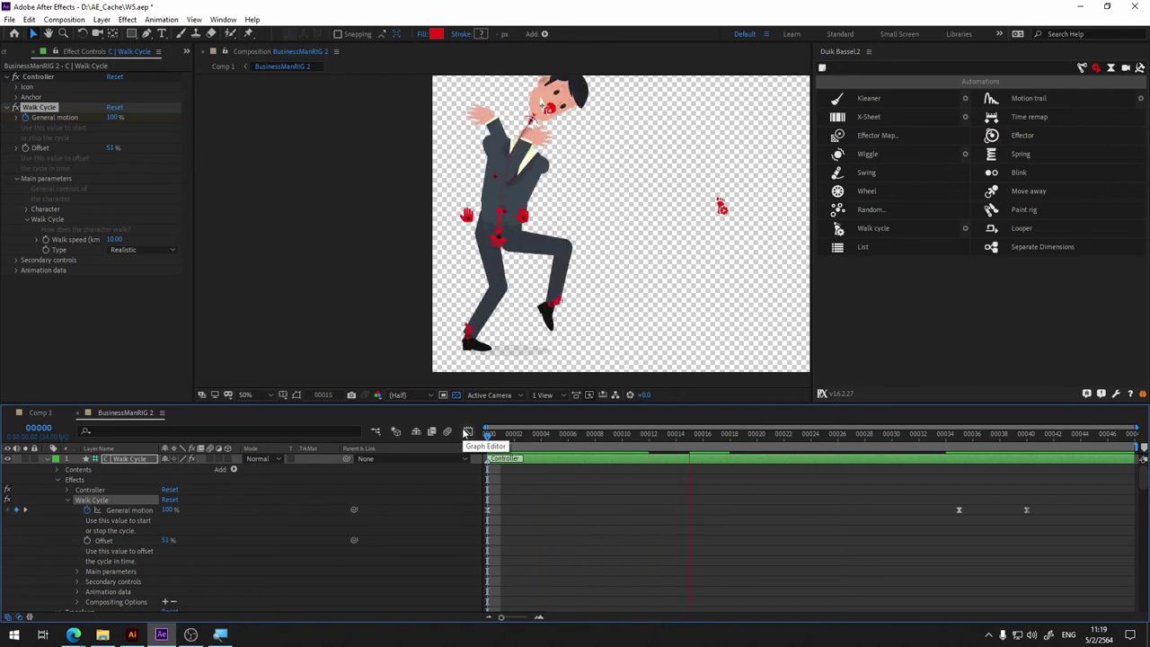
Step: Test Walk speeds of 0 and 0.10, previewing each from the first frame
click(117, 243)
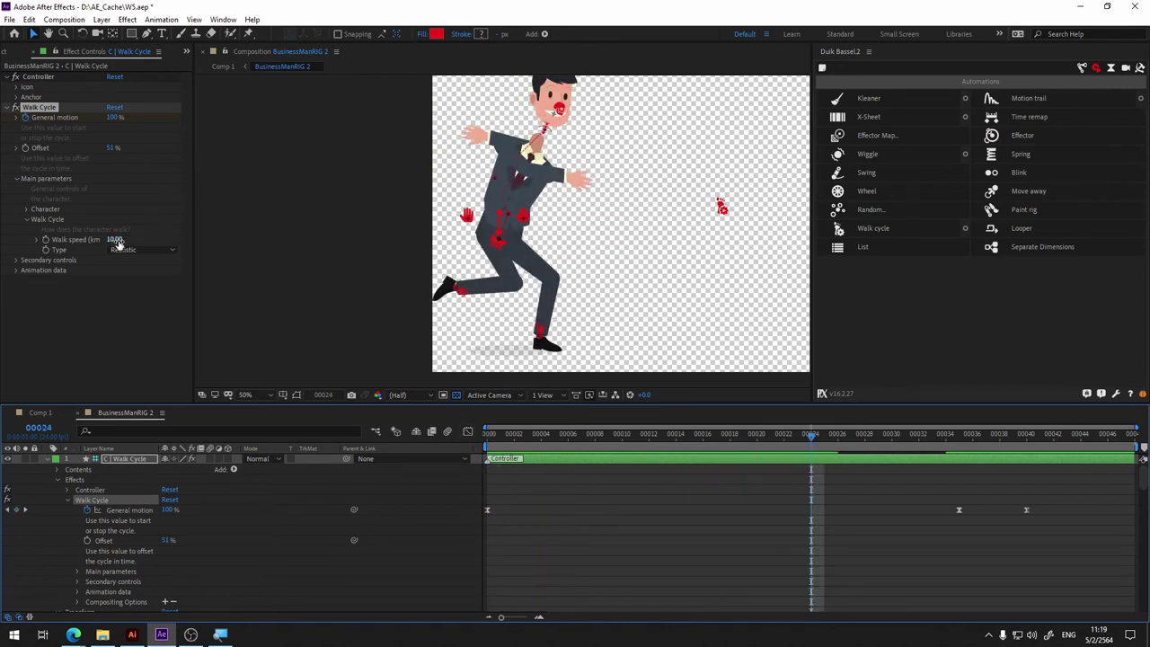
click(117, 241)
click(126, 305)
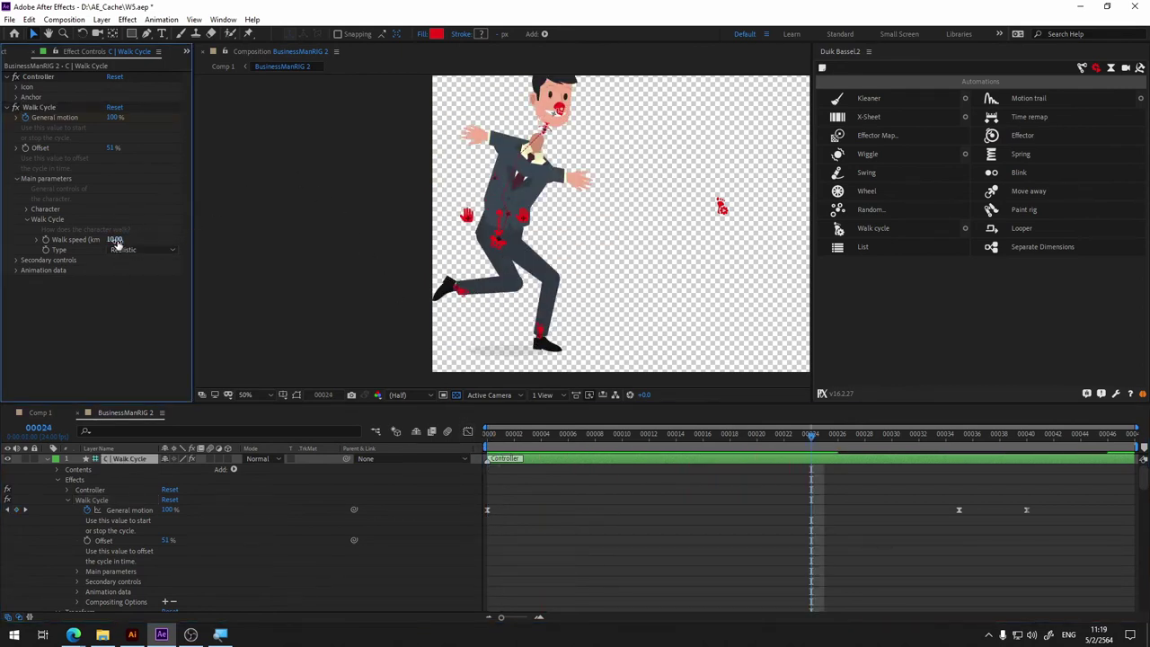
click(118, 240)
text(0)
key(Return)
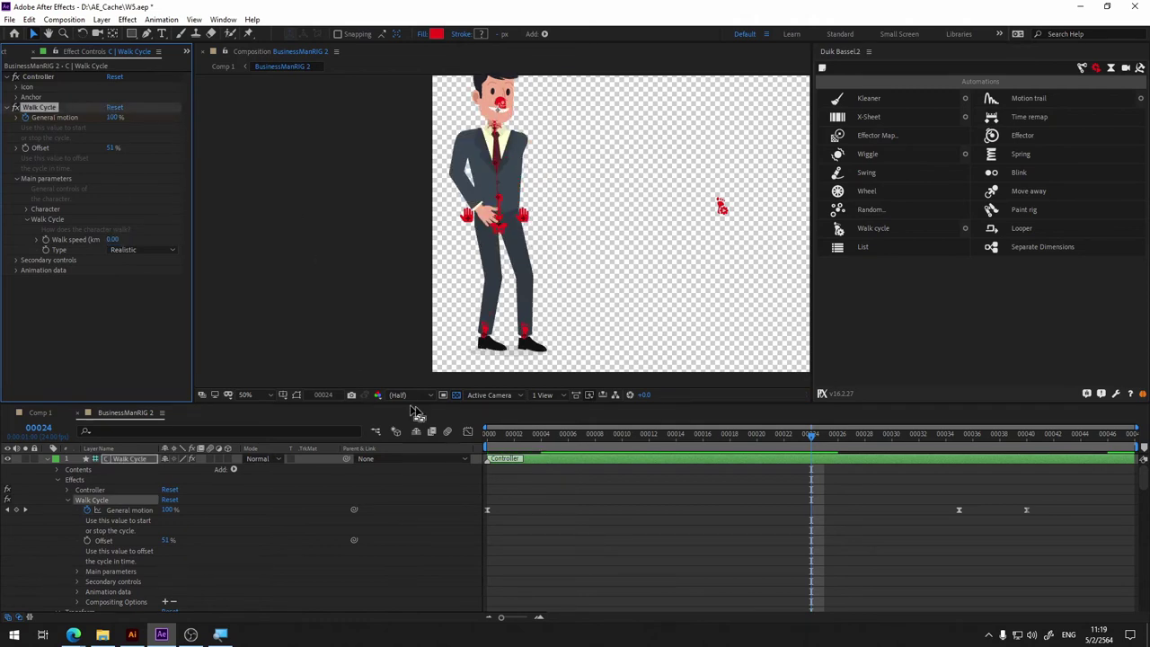
key(Home)
key(space)
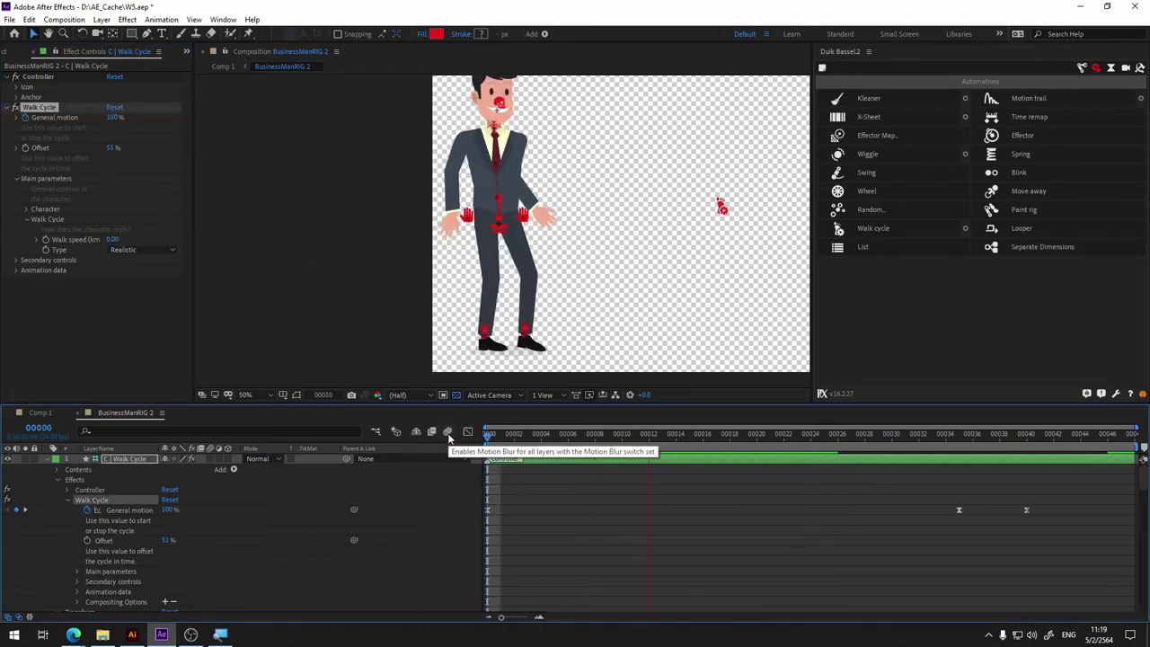
key(space)
click(118, 240)
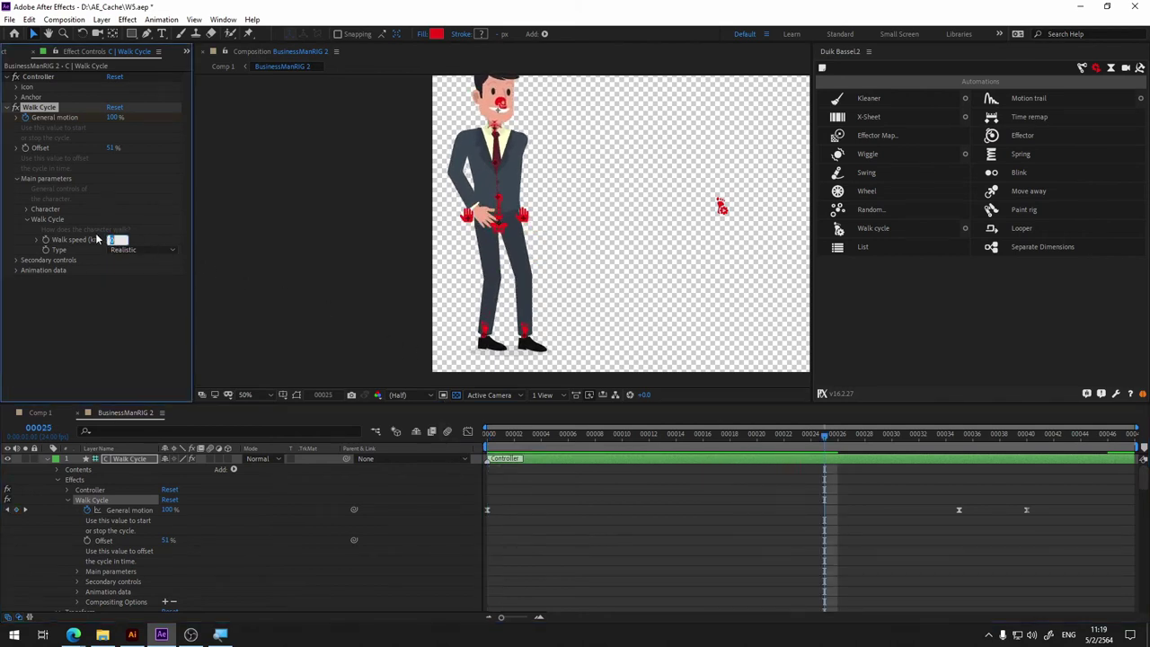
key(Return)
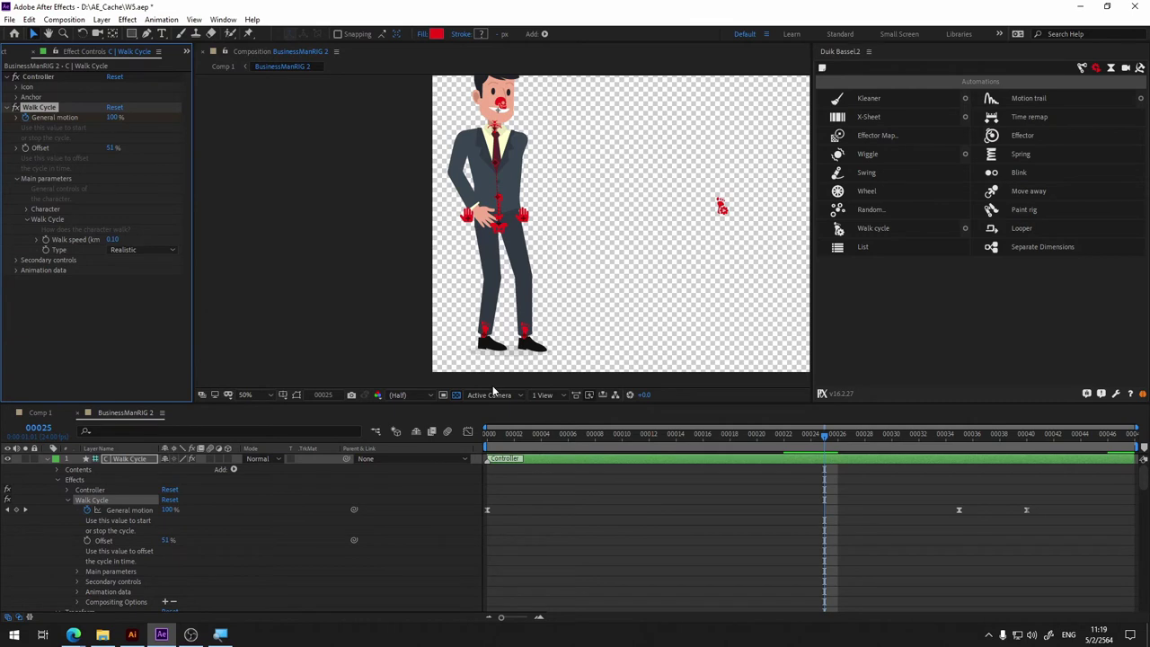
key(Home)
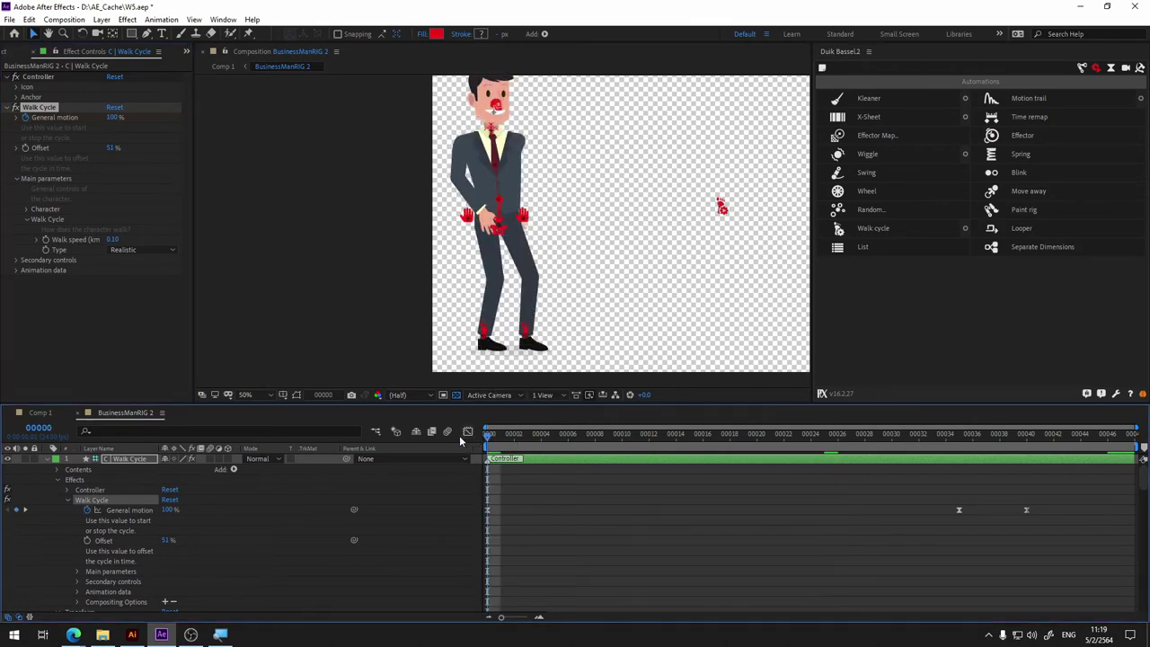
key(space)
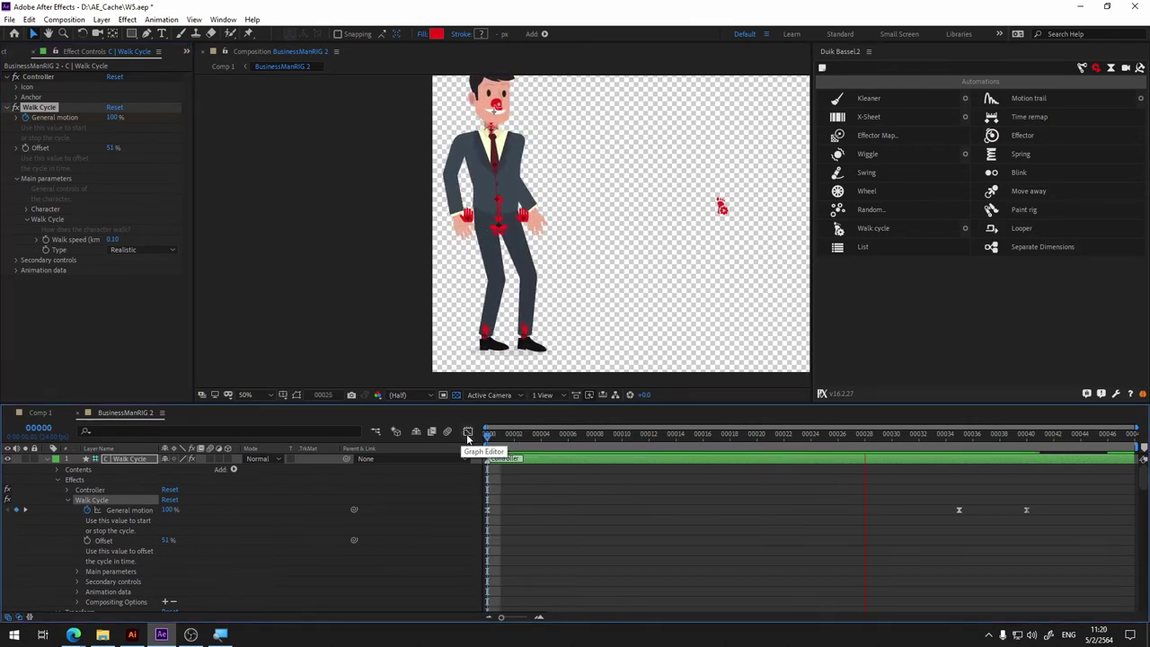
Step: Set Walk speed to 1.00 and preview the walk in BusinessManRIG 2 and Comp 1
click(116, 239)
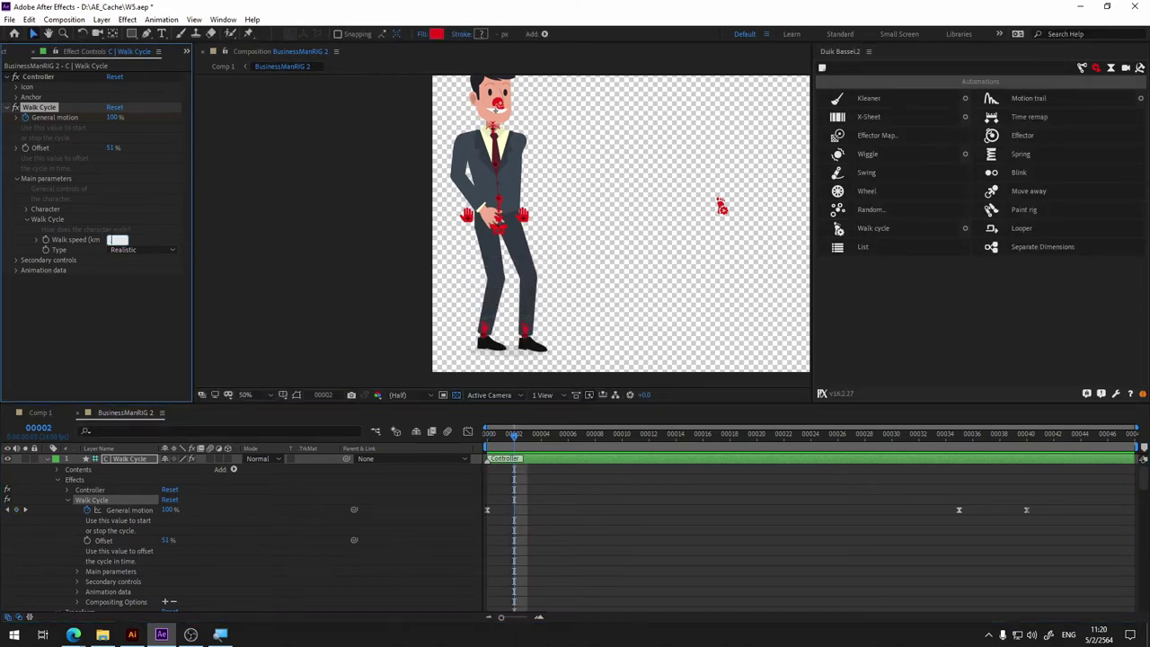
text(1)
key(Return)
drag(514, 434, 477, 438)
key(space)
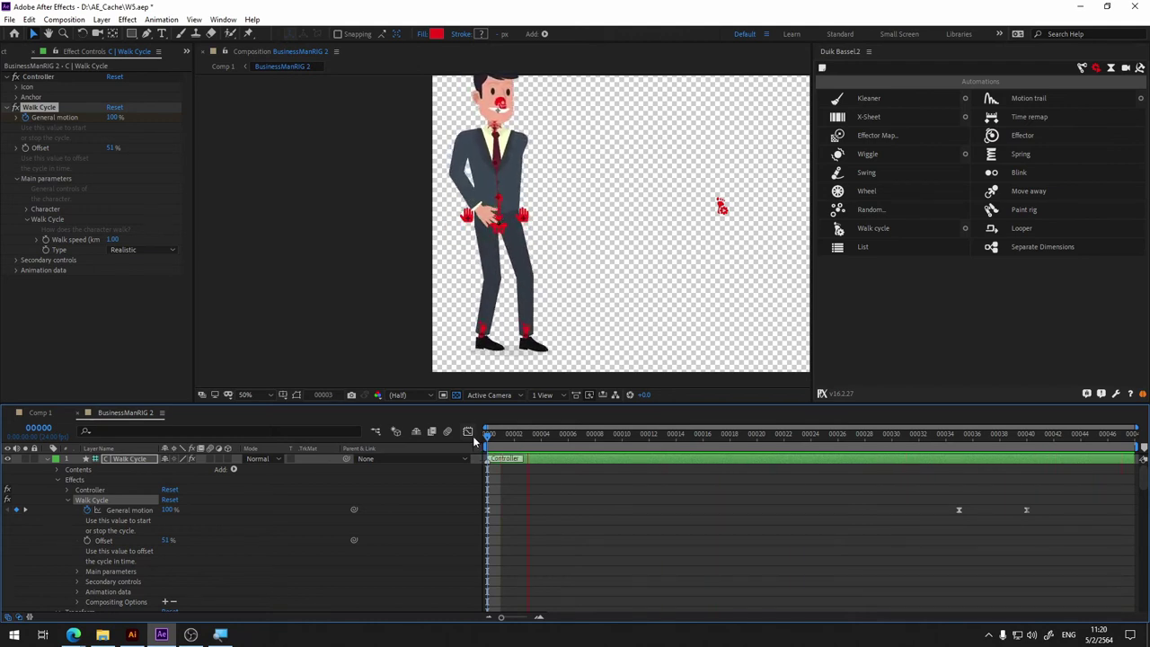
click(39, 413)
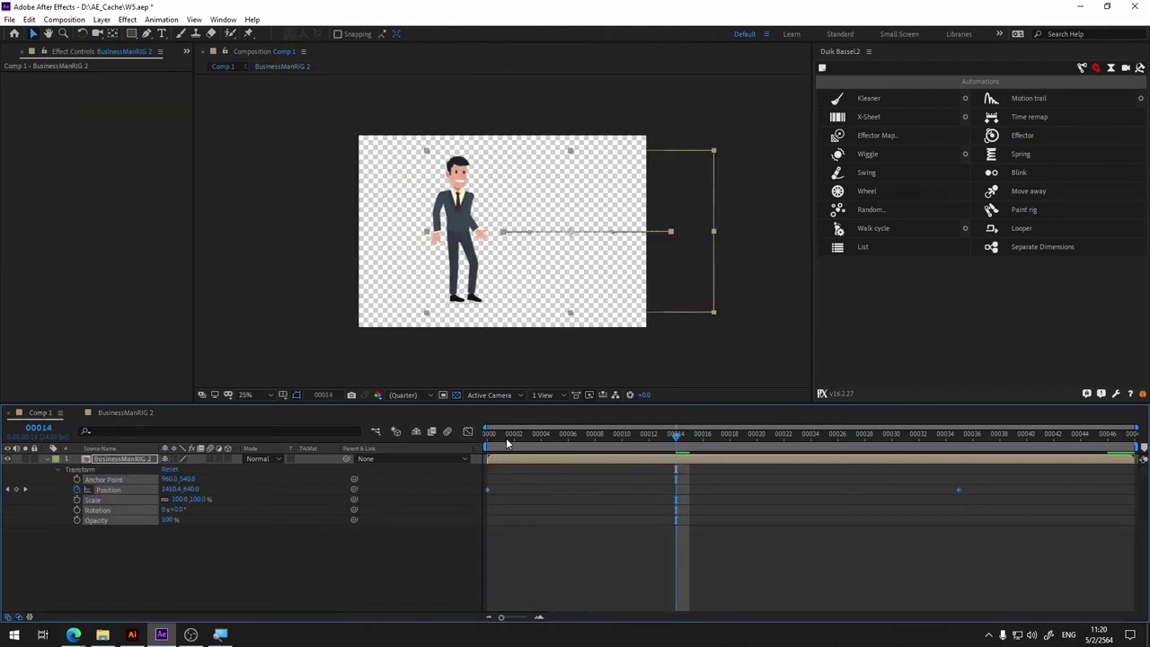
click(506, 440)
key(space)
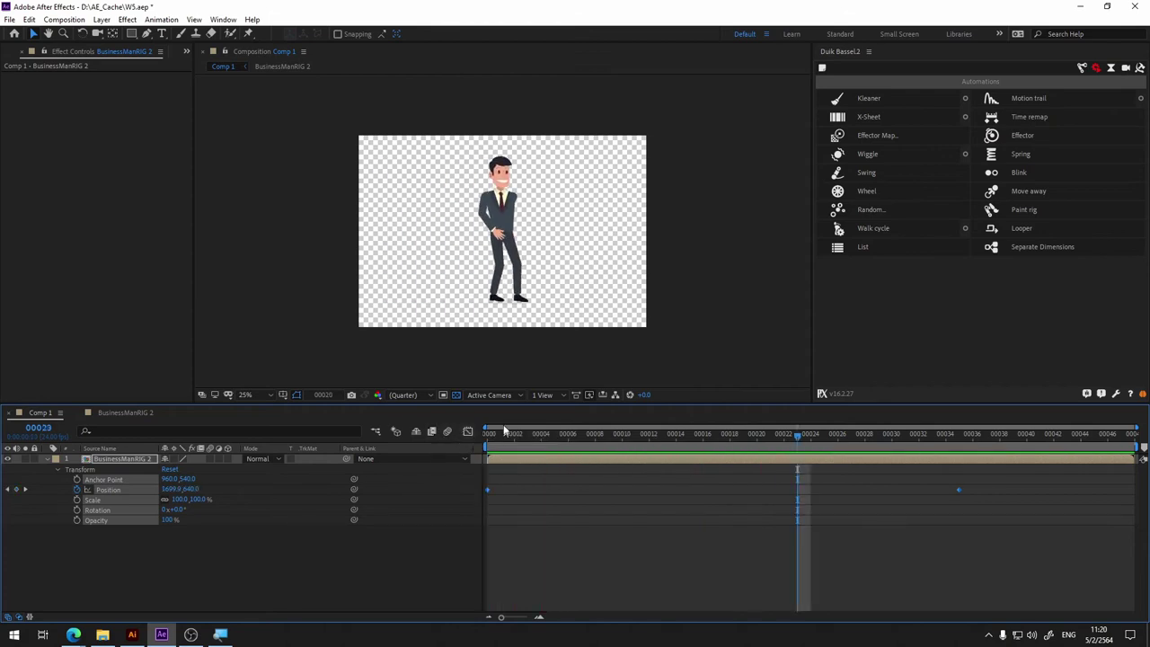
Step: Back in BusinessManRIG 2, set Walk speed to -5.00 and preview
click(131, 414)
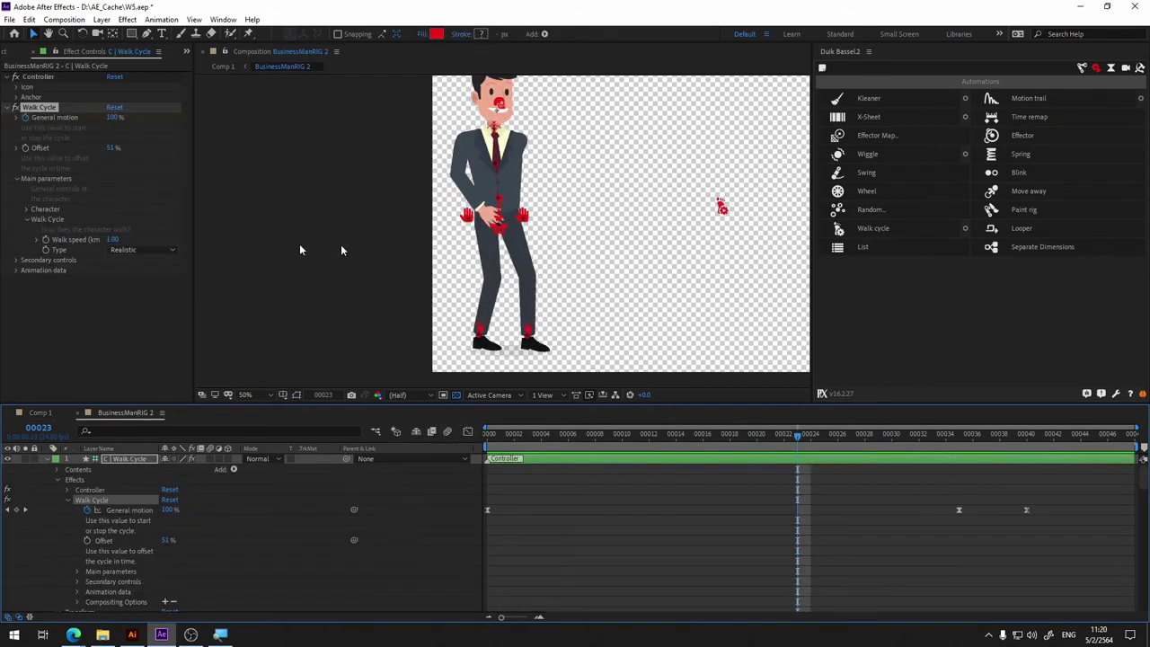
click(112, 241)
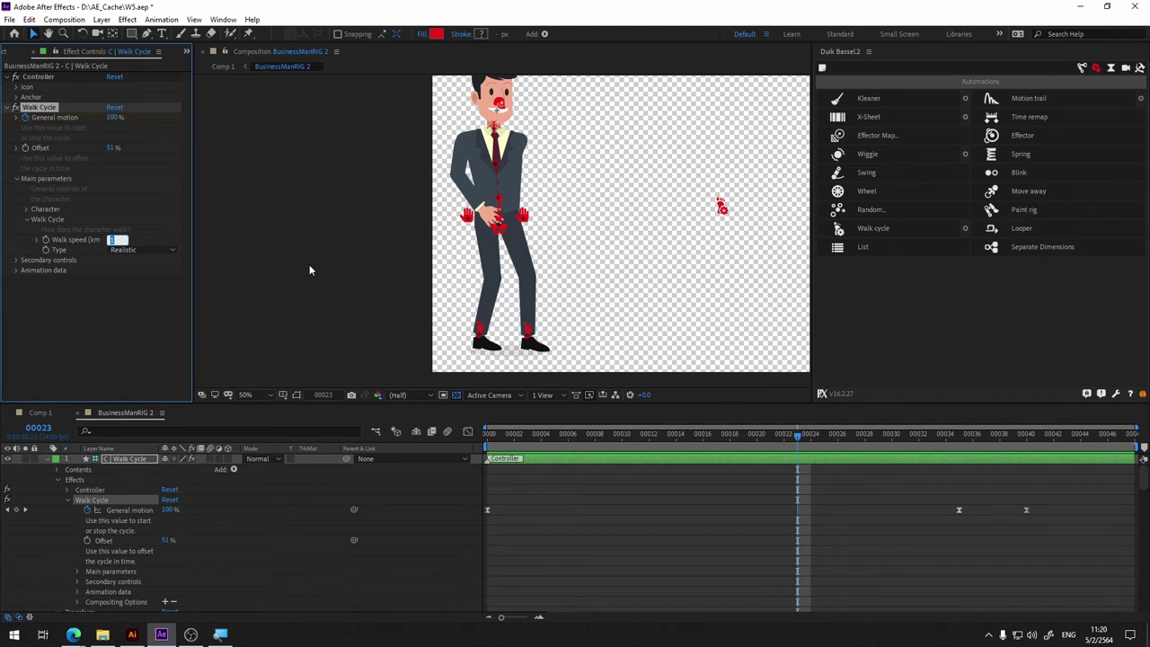
text(5)
key(Return)
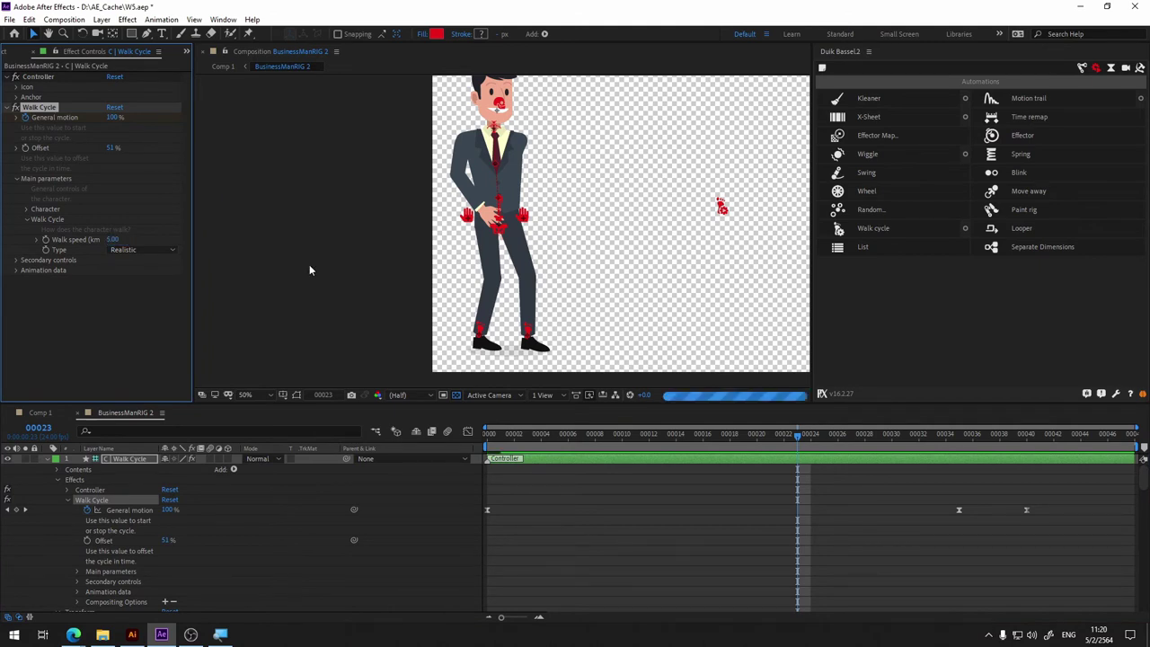
click(110, 241)
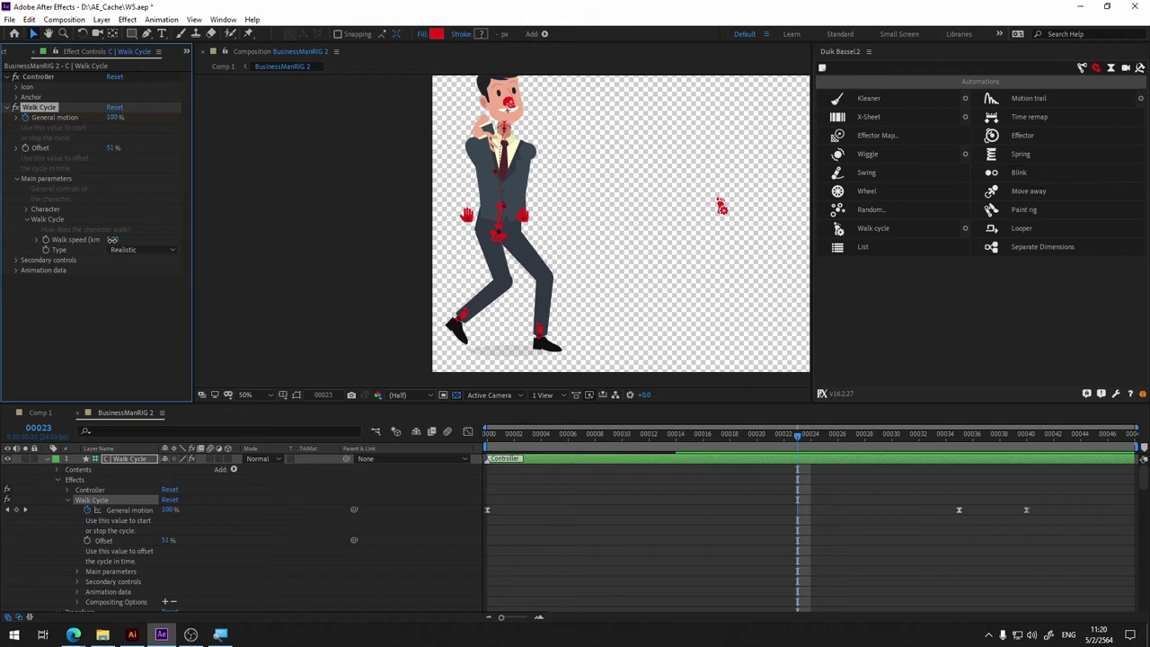
key(Return)
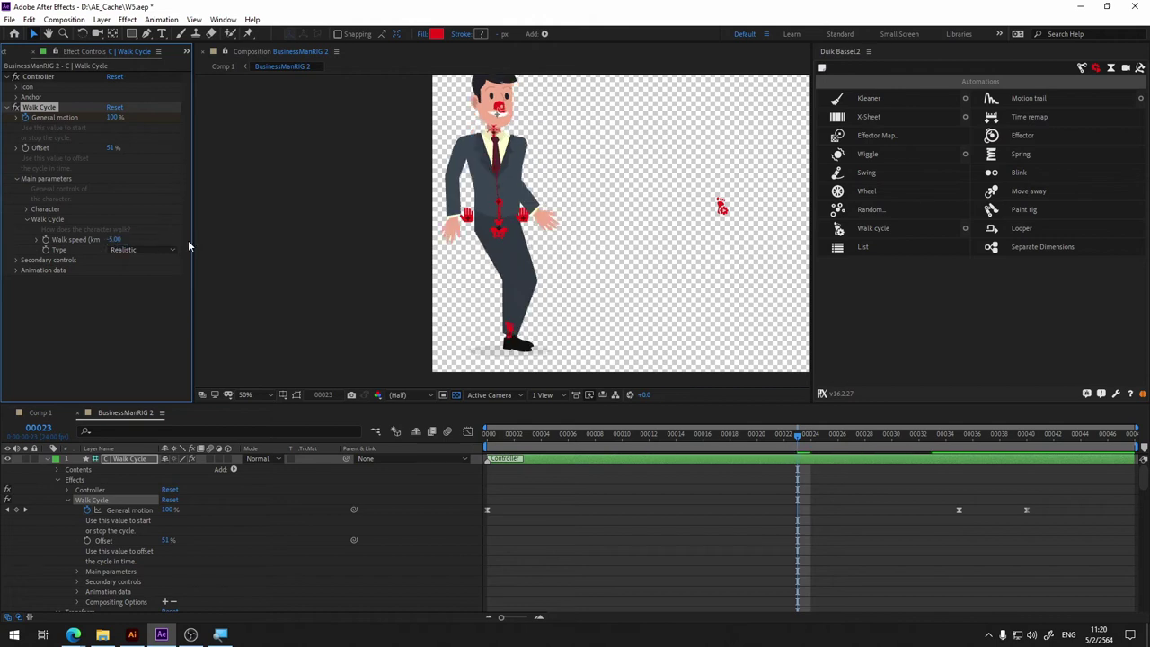
key(space)
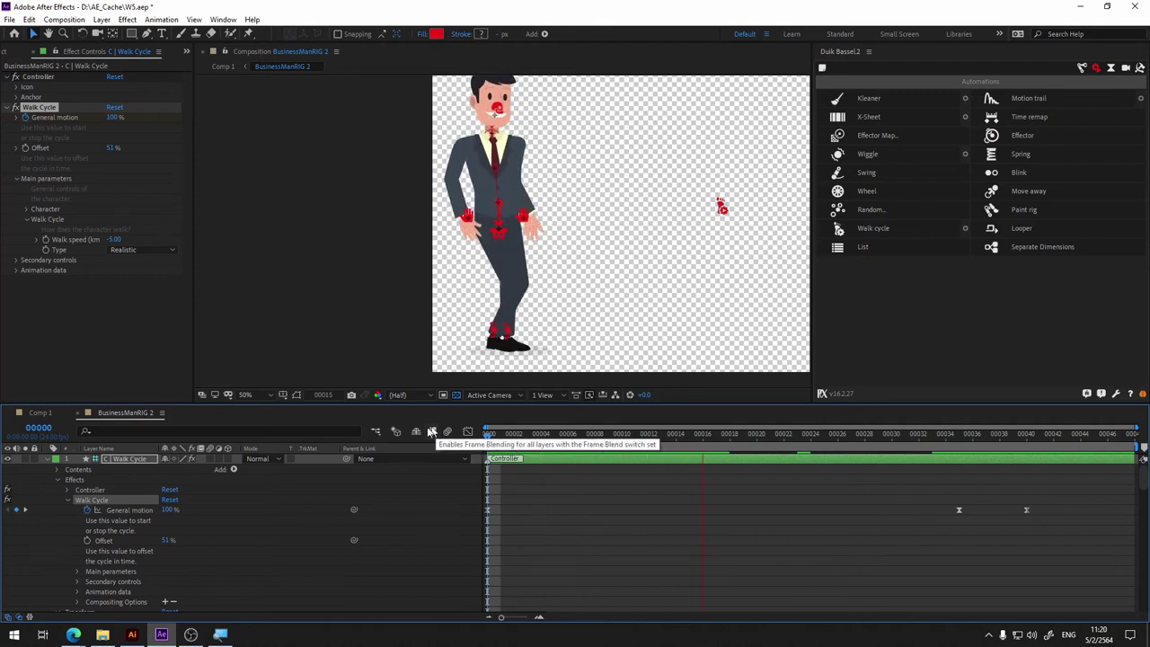
Step: Preview Comp 1 and BusinessManRIG 2, then collapse the Walk Cycle layer's Effects group
key(space)
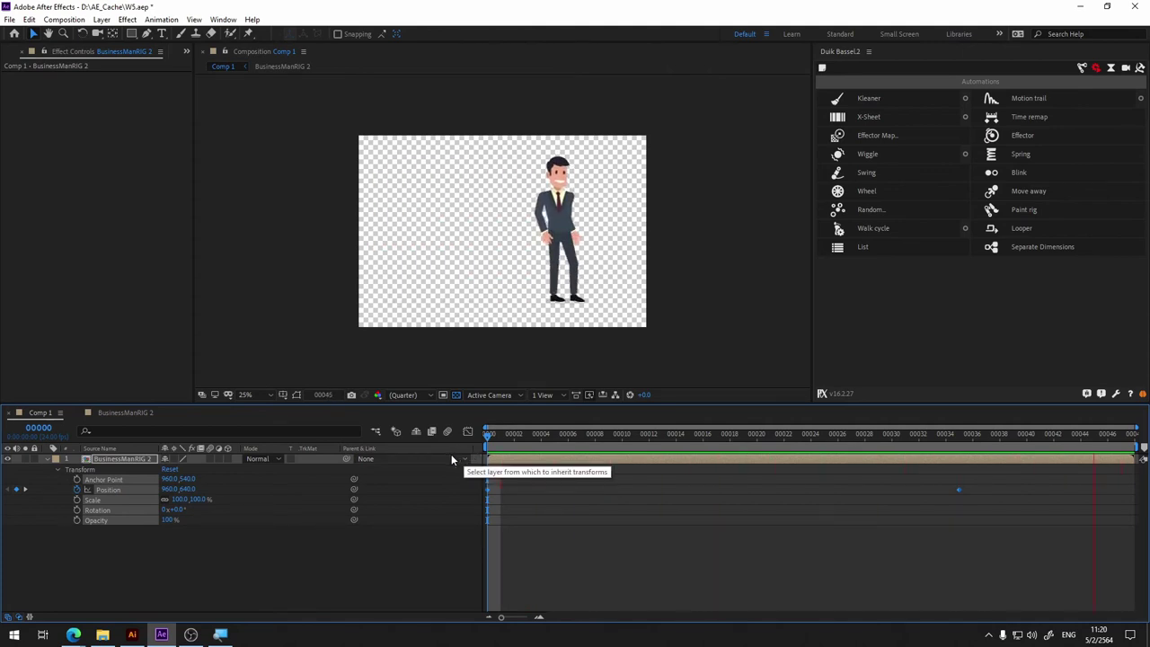
key(space)
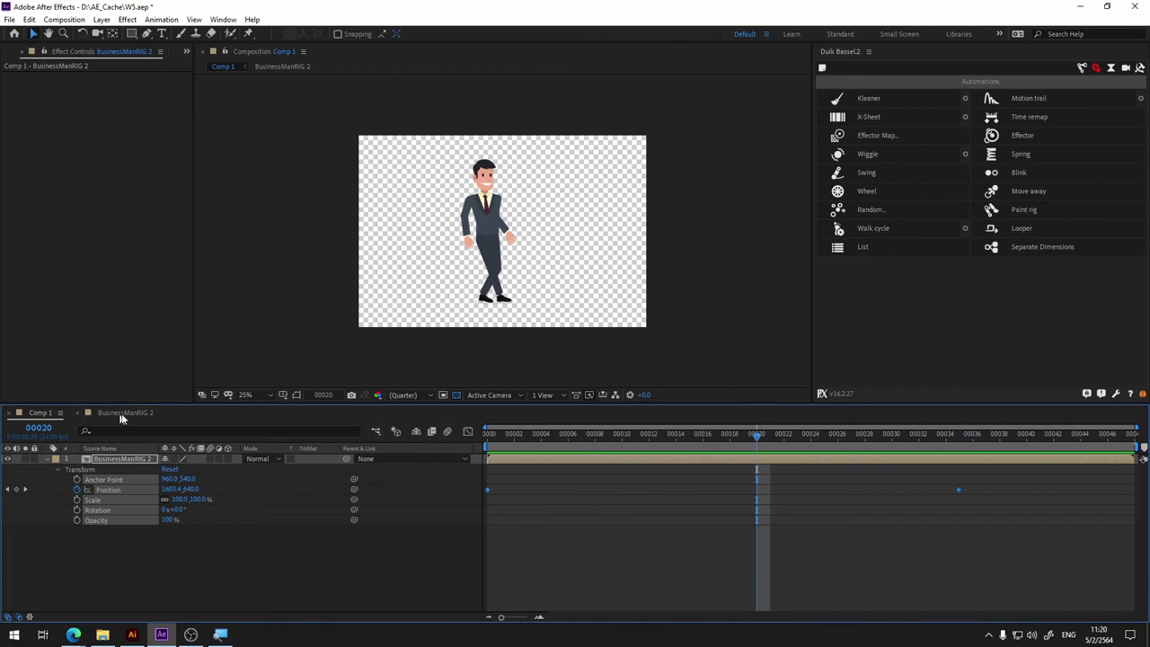
click(122, 413)
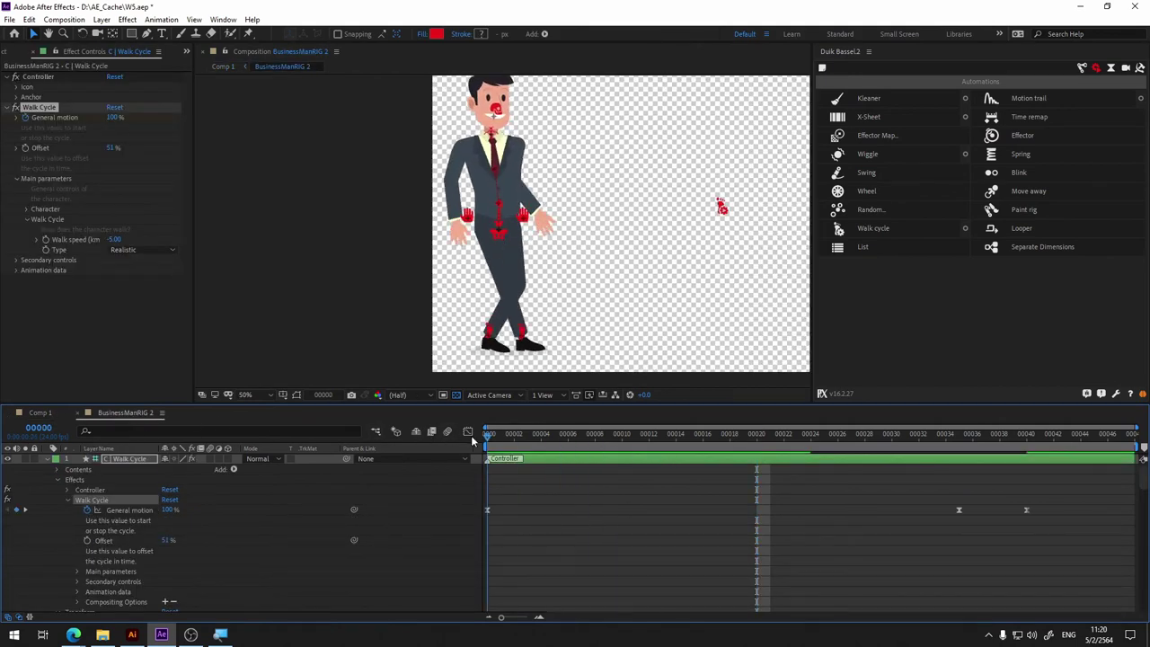
key(space)
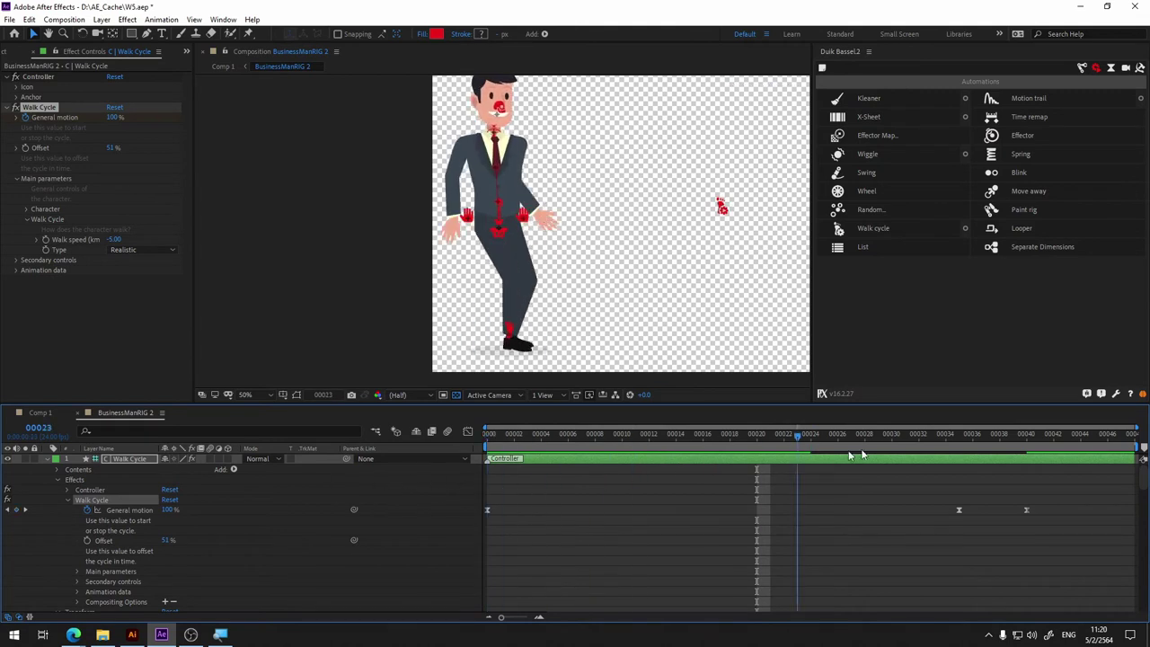
key(space)
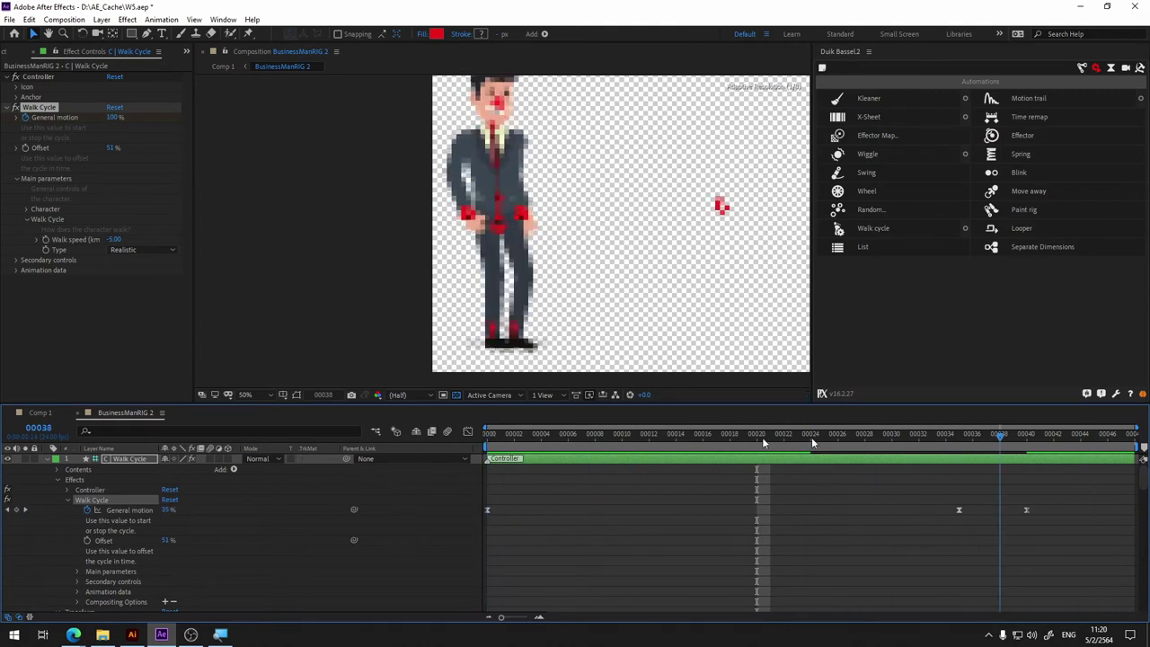
key(space)
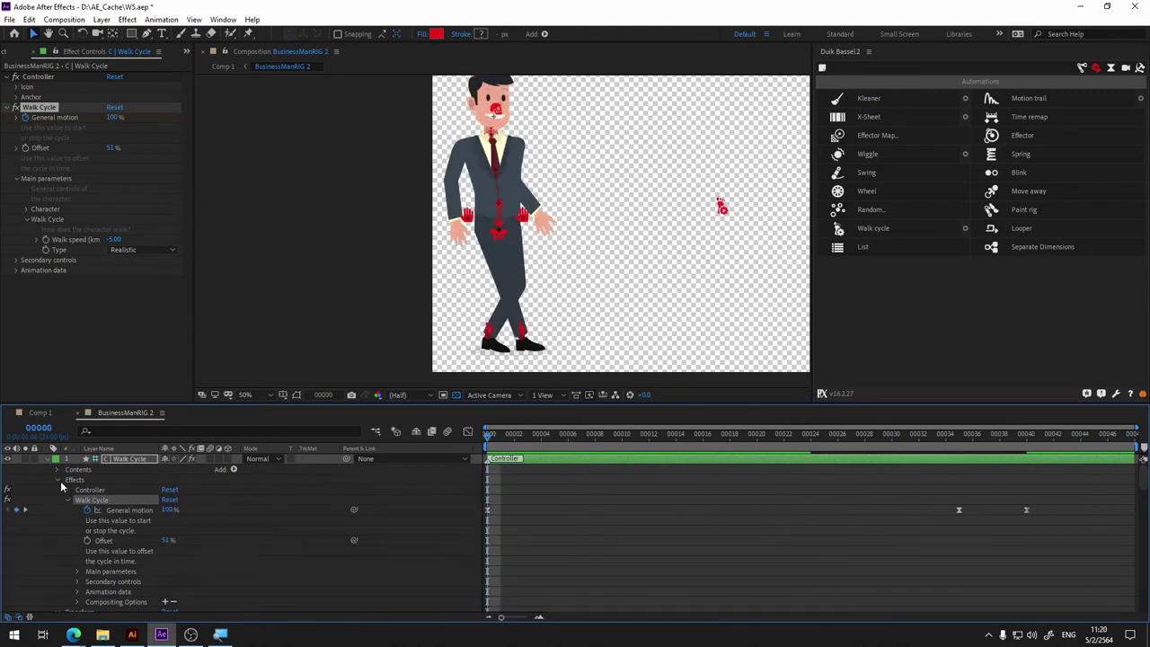
click(59, 482)
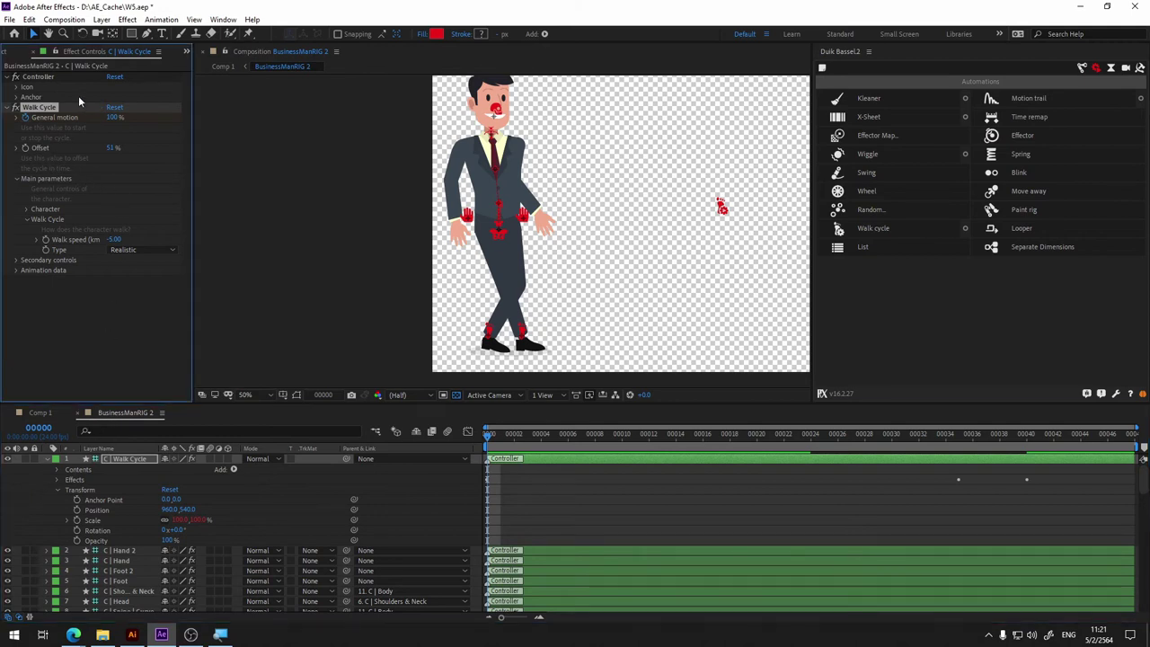
Step: Preview the Walk Cycle with the Dancing walk type, then set it back to Realistic
click(31, 99)
click(17, 98)
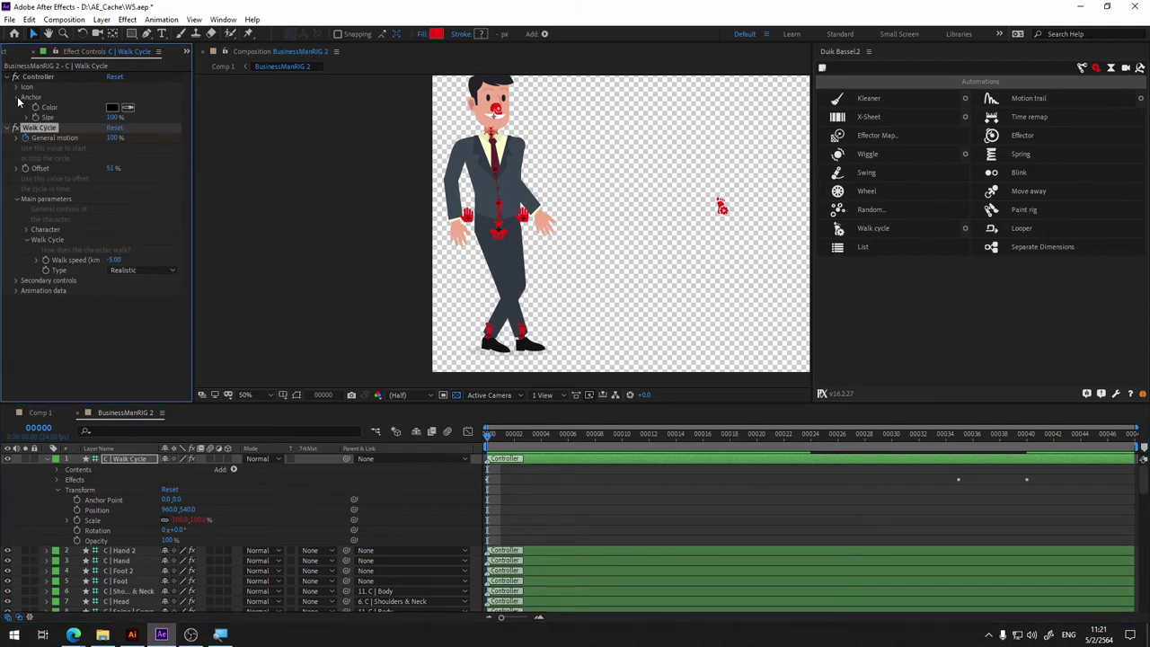
click(17, 98)
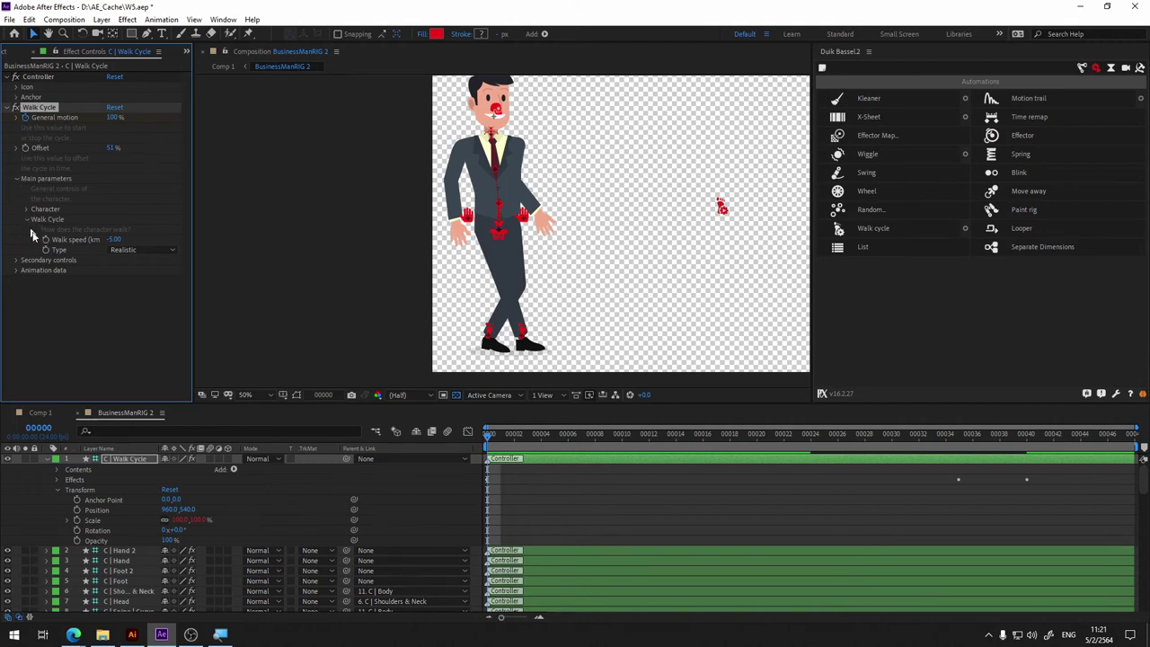
click(136, 252)
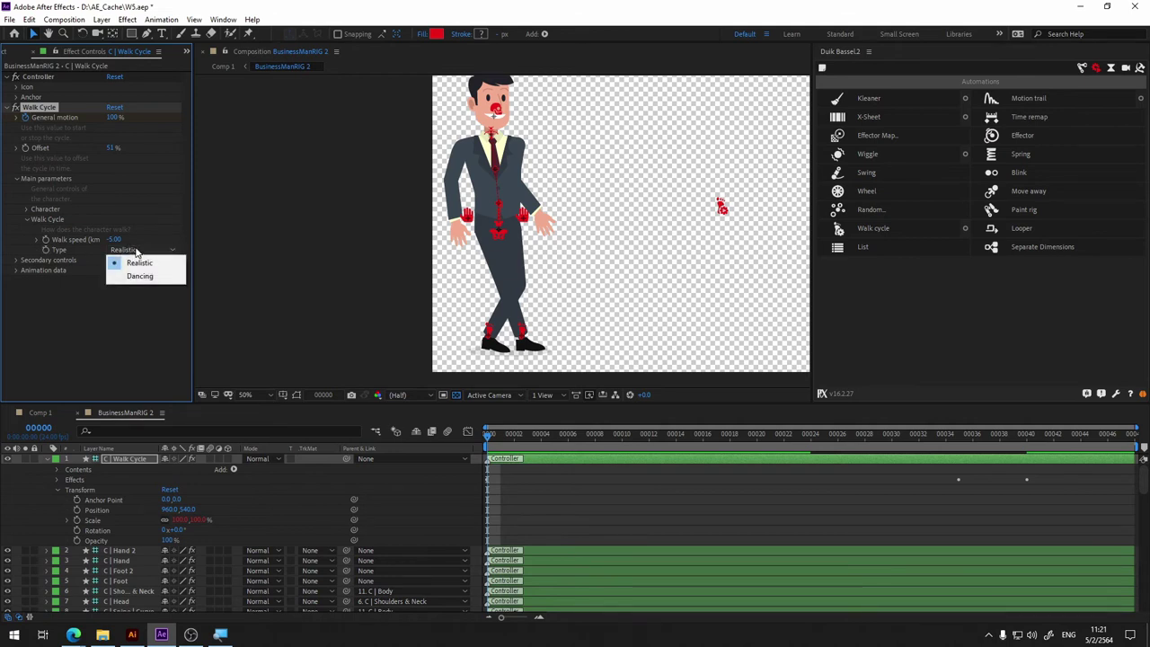
click(165, 281)
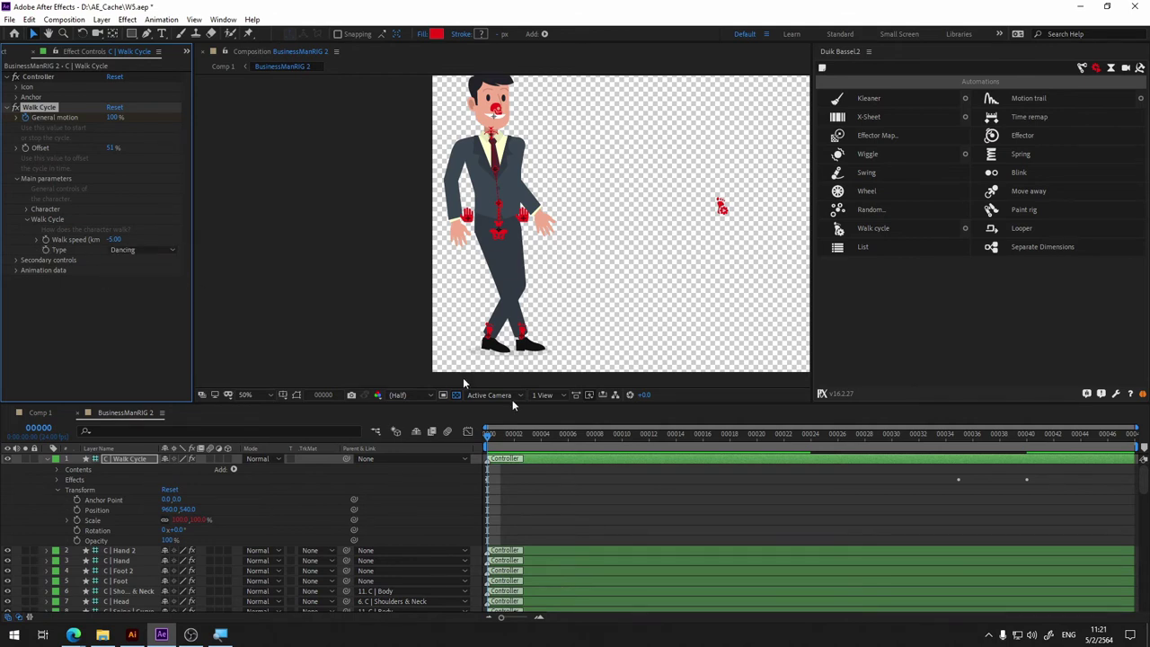
key(space)
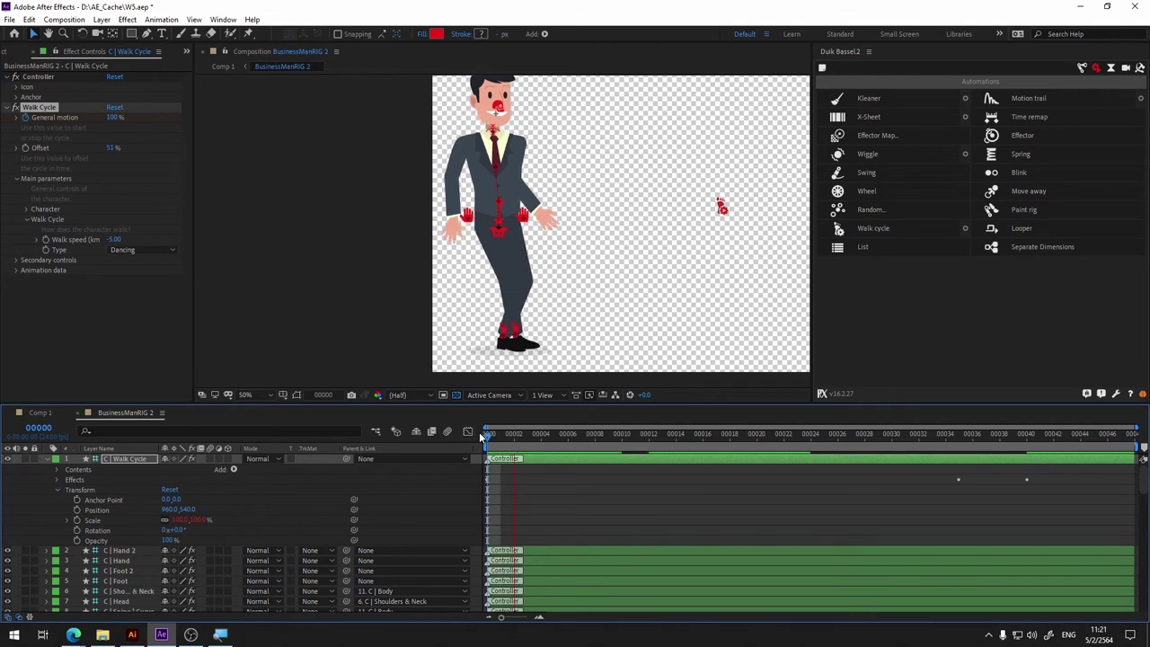
key(space)
click(153, 249)
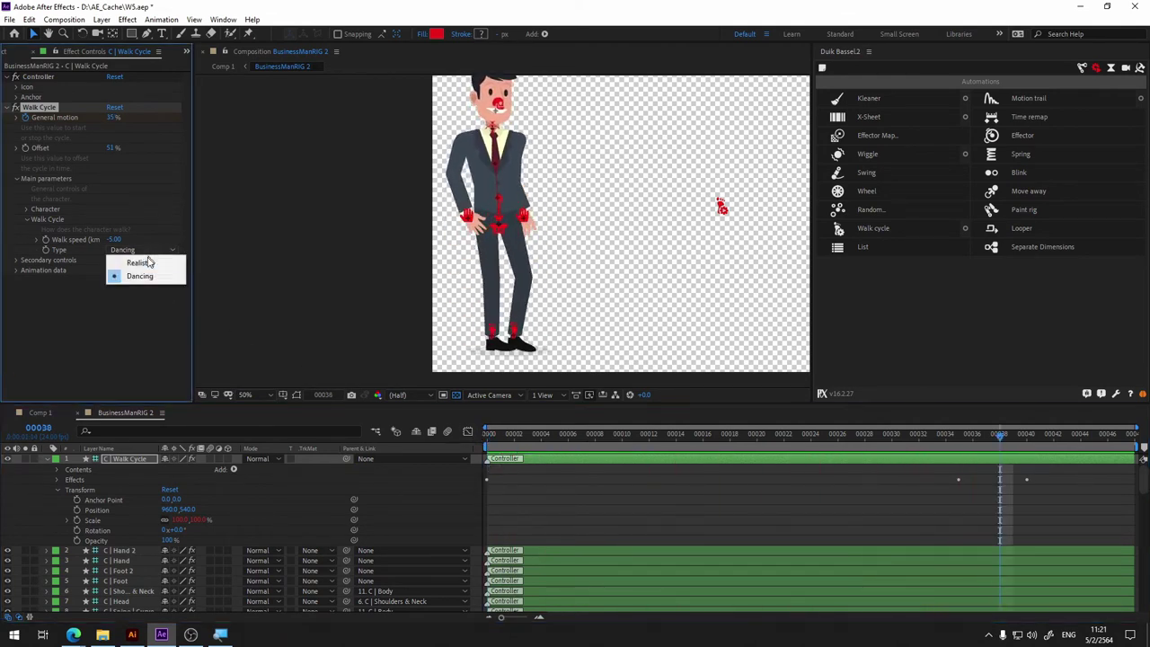
click(144, 258)
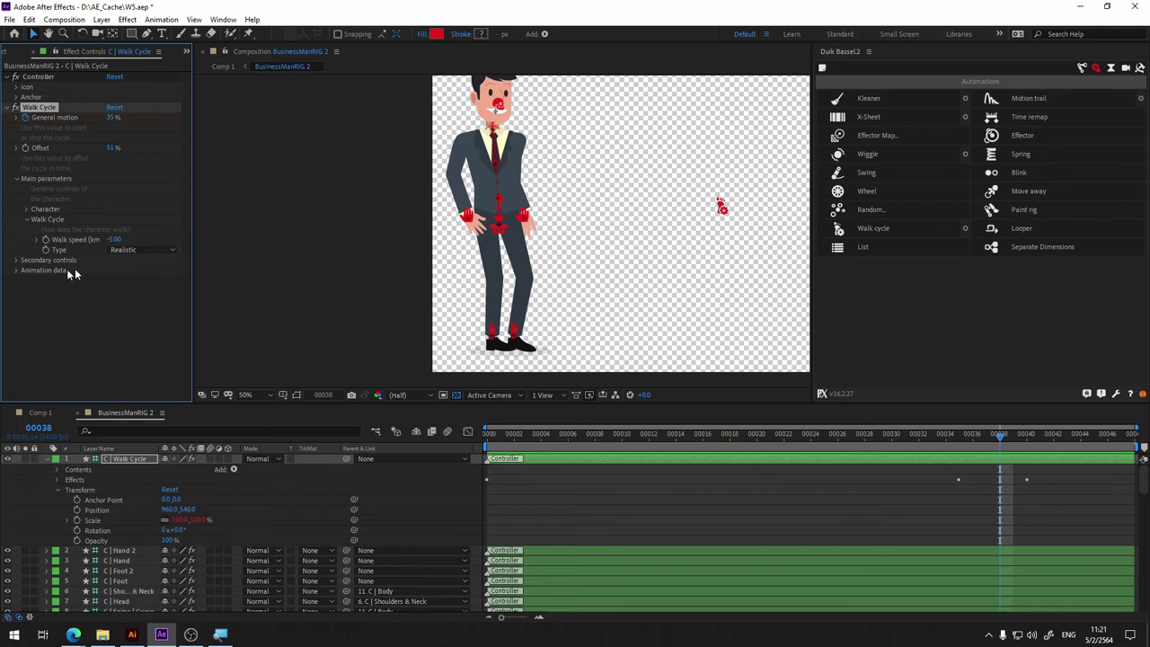
Step: Collapse the Walk Cycle settings and enable Hide Shy Layers so only controllers and artwork remain listed
click(16, 260)
click(17, 259)
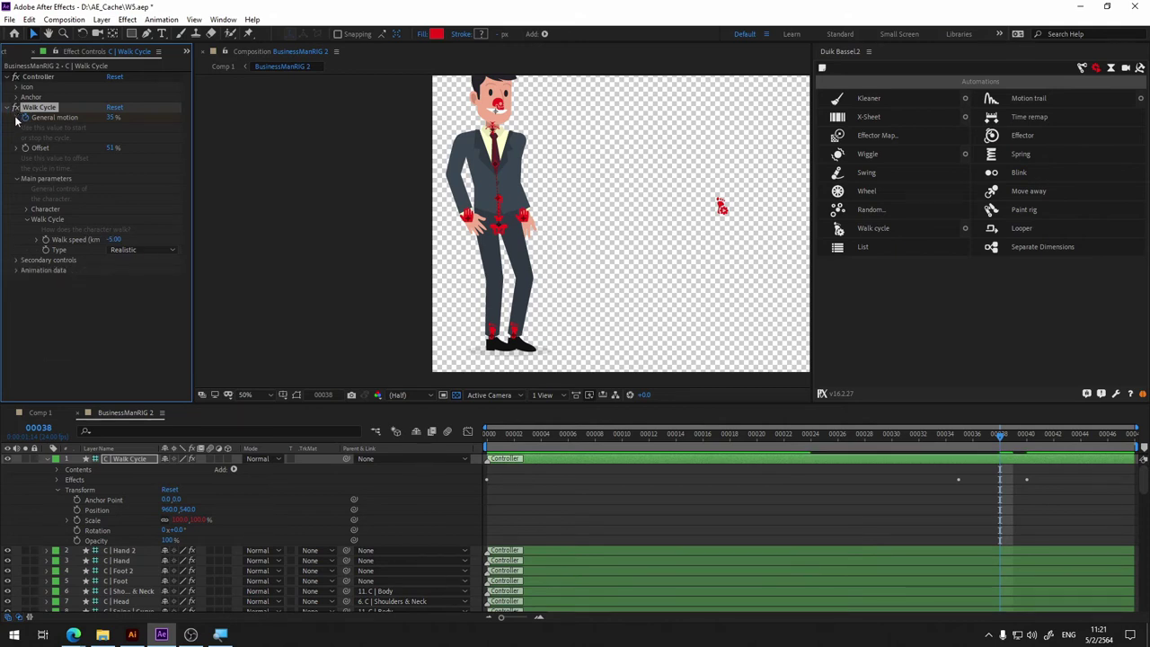
click(16, 117)
click(10, 108)
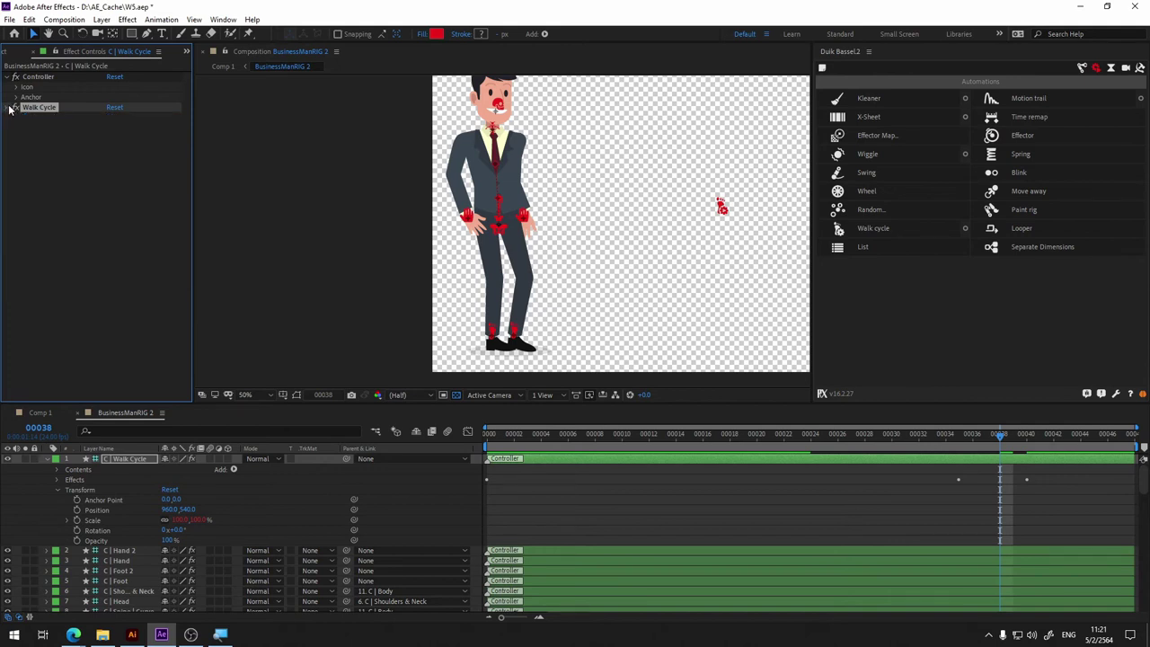
scroll(150, 552, down, 5)
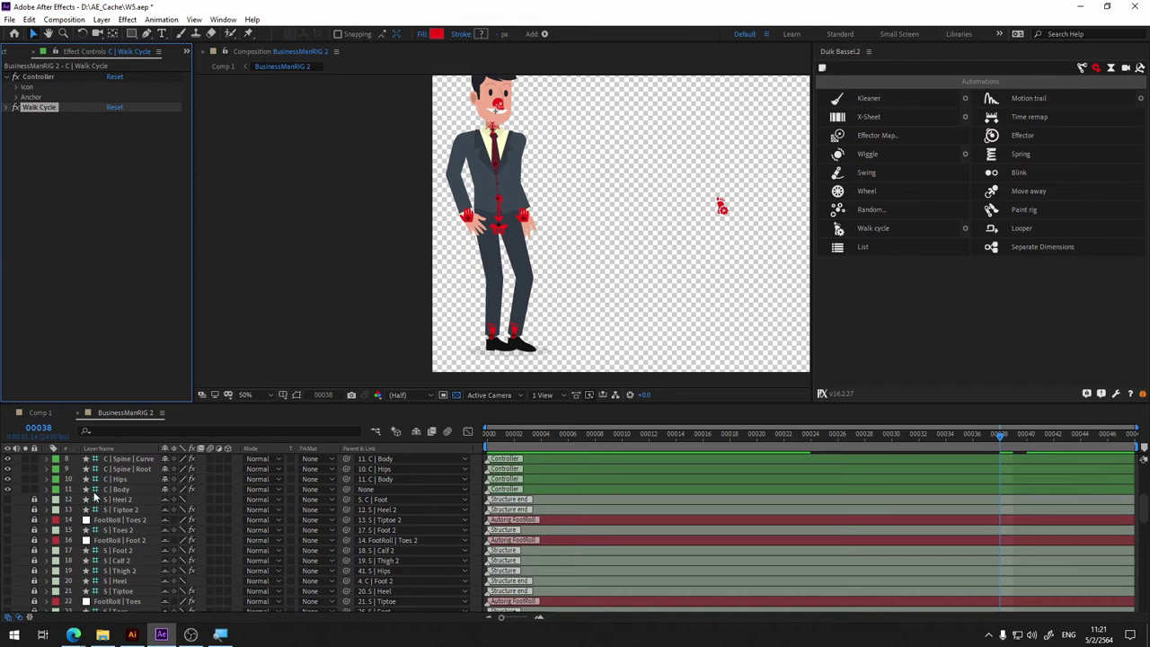
click(416, 433)
scroll(118, 503, up, 8)
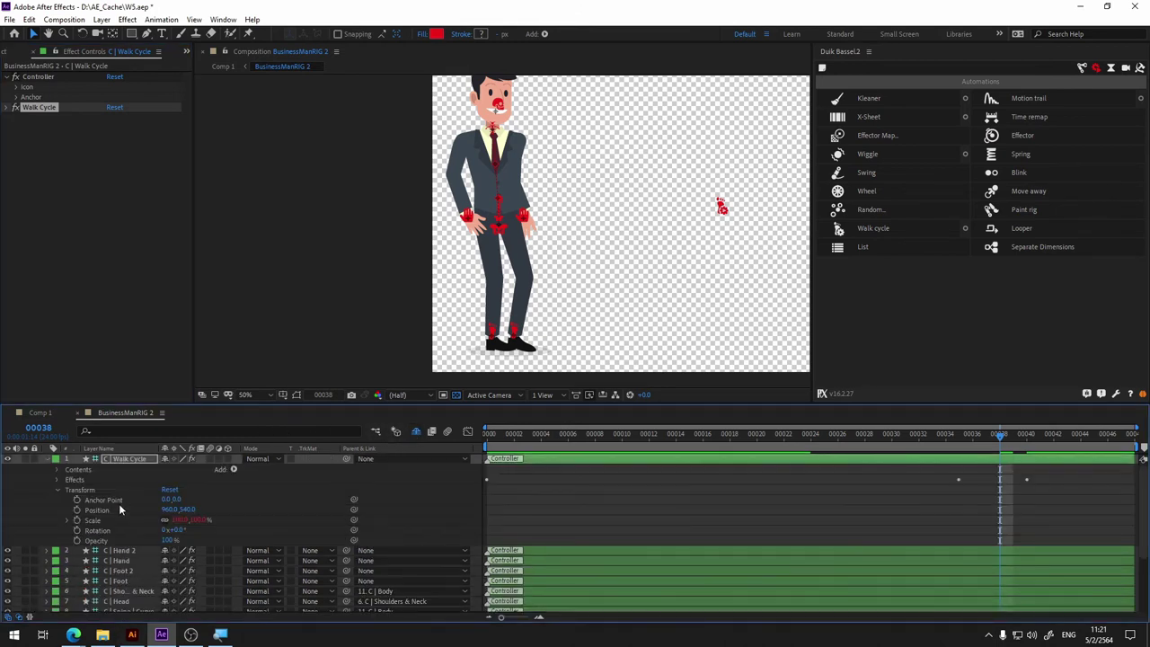
scroll(115, 503, down, 2)
scroll(112, 517, down, 2)
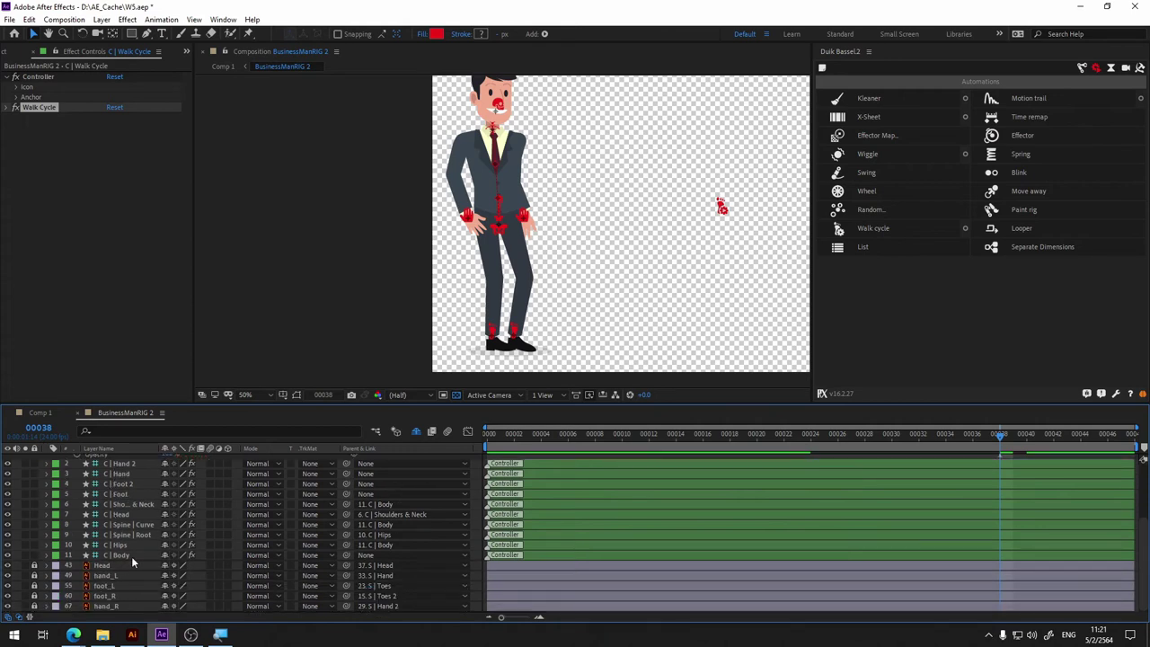
Step: Turn off Stretch > Auto-Stretch on both C | Foot and C | Foot 2, previewing around frame 5
click(130, 495)
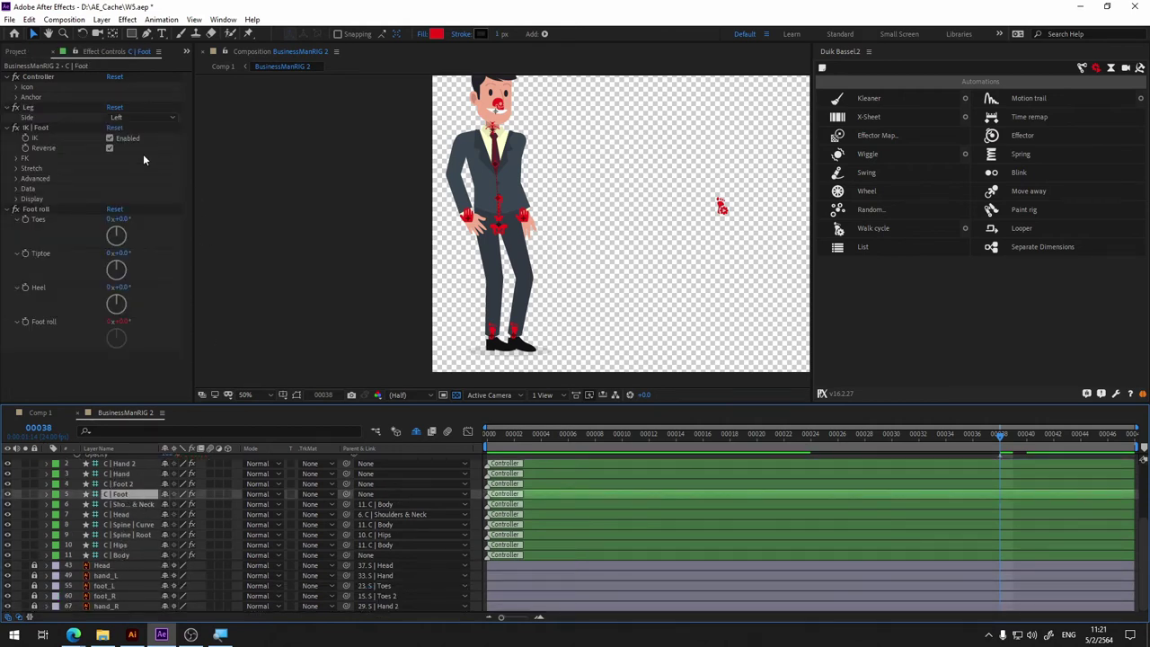
click(16, 168)
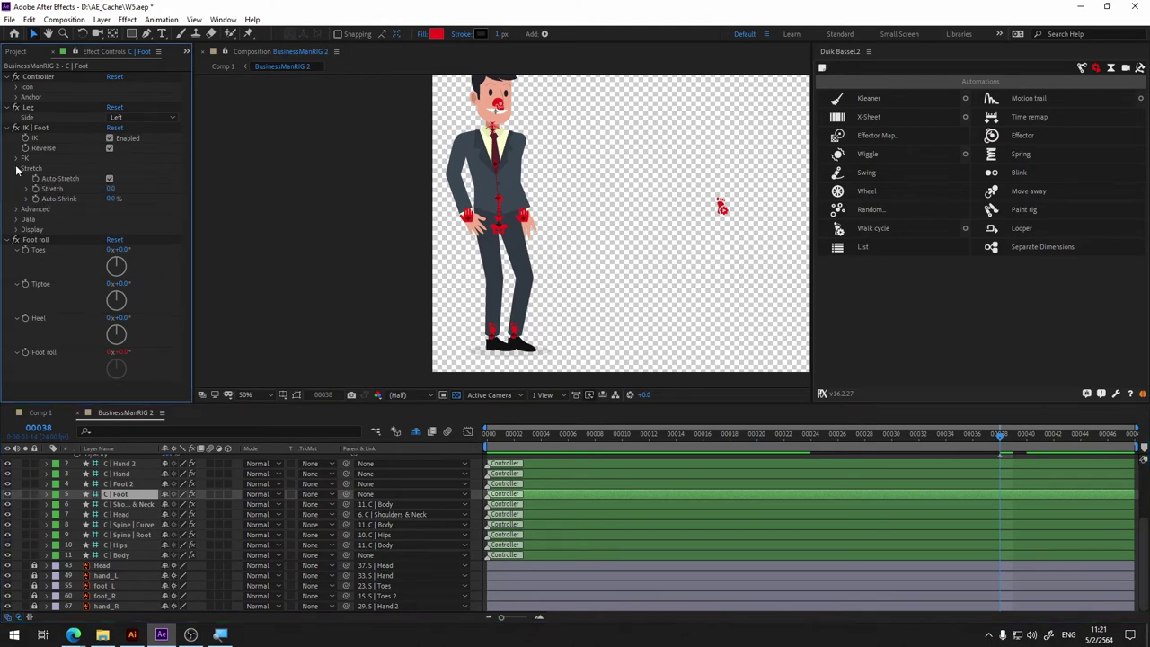
click(110, 179)
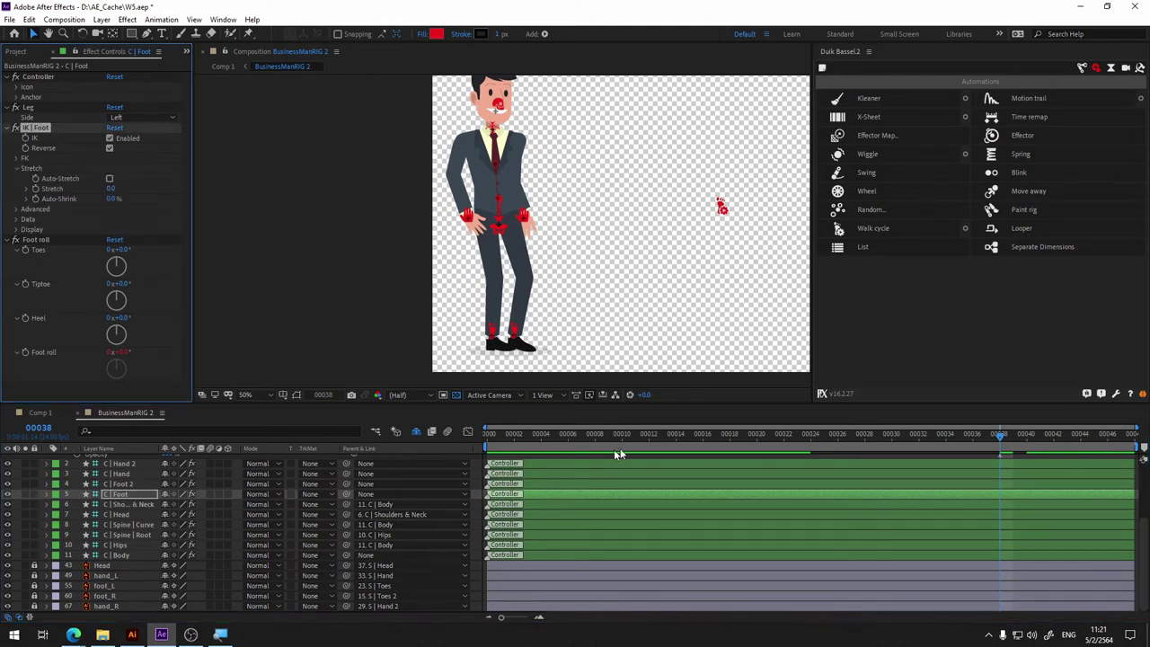
click(555, 436)
key(space)
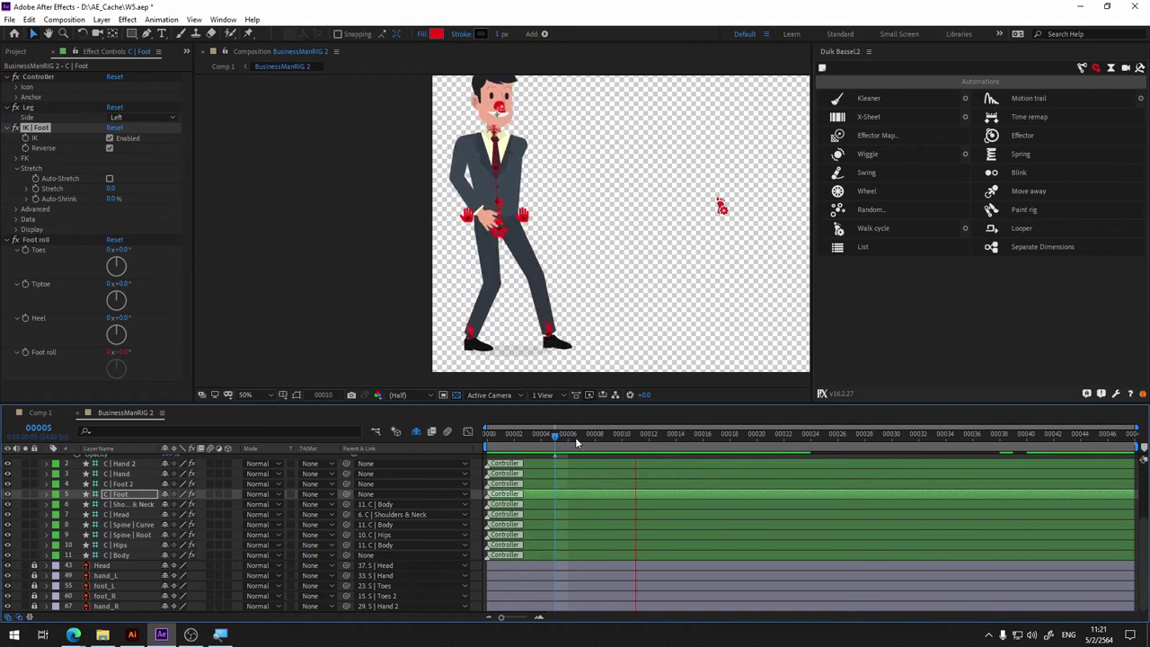
key(space)
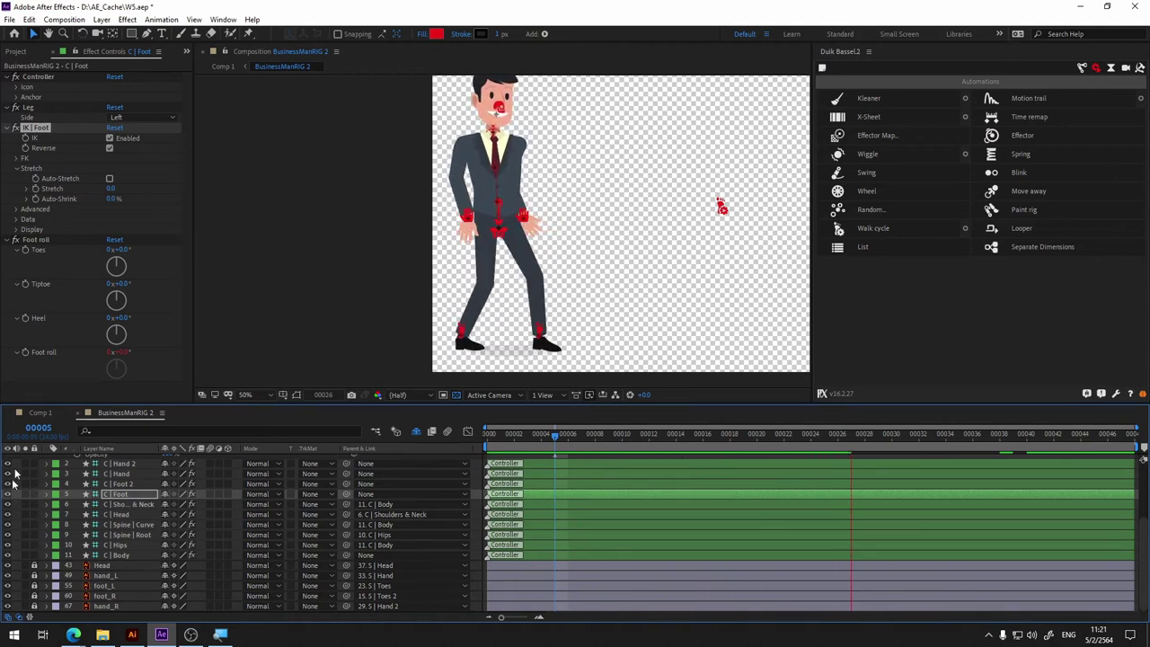
click(126, 485)
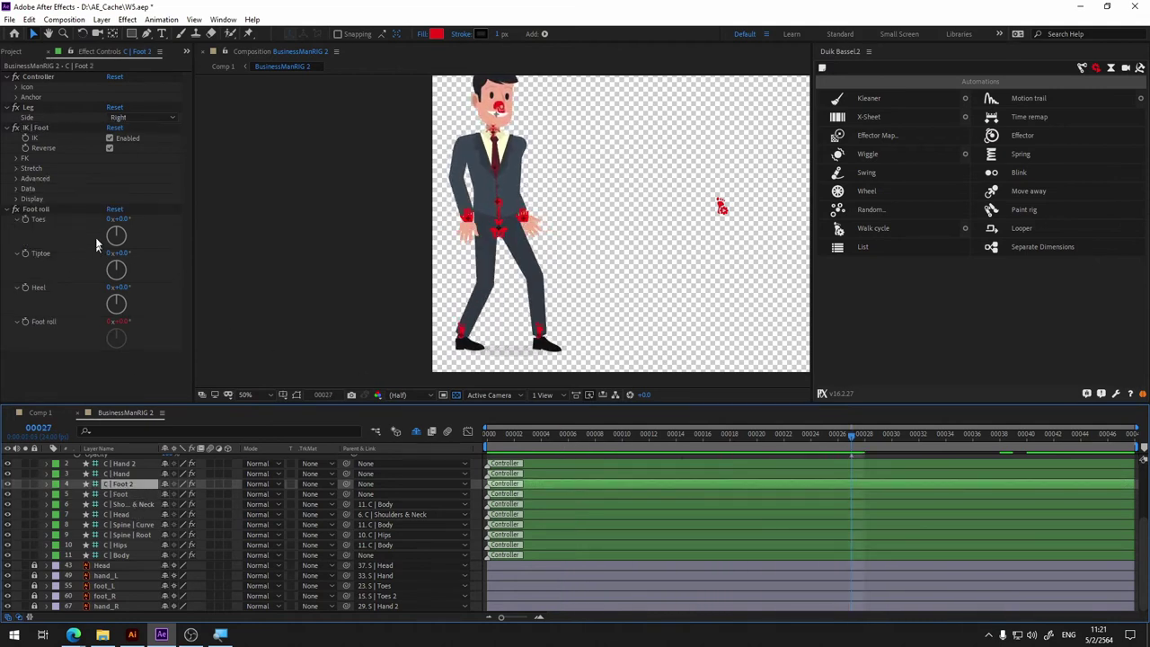
click(16, 168)
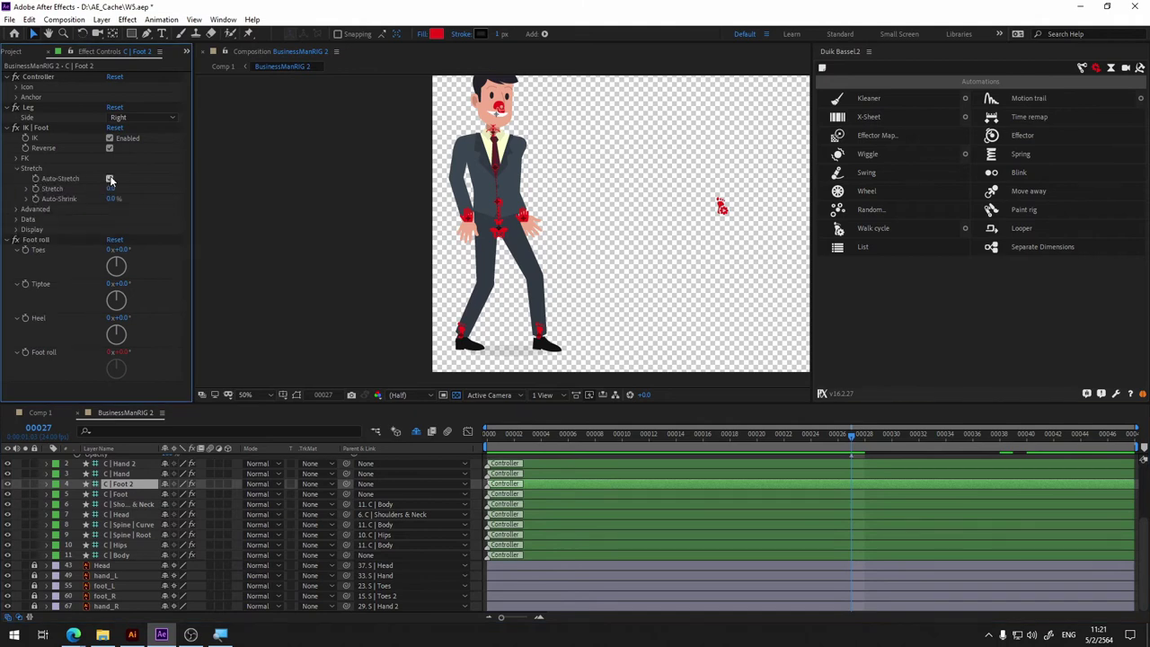
click(110, 179)
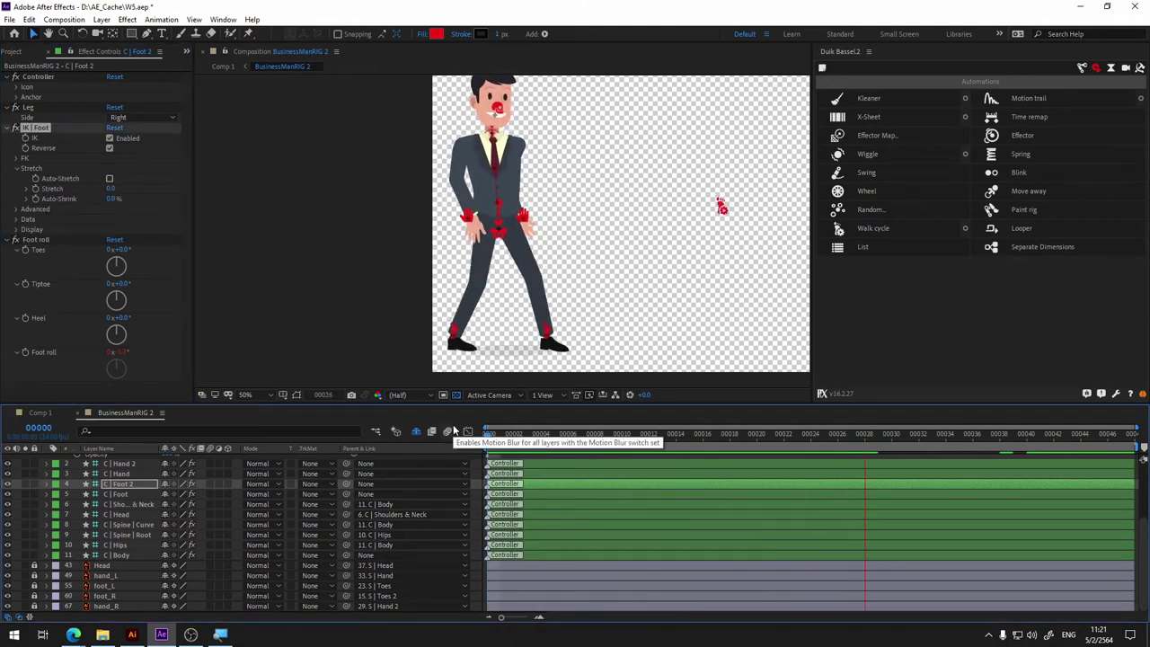
key(space)
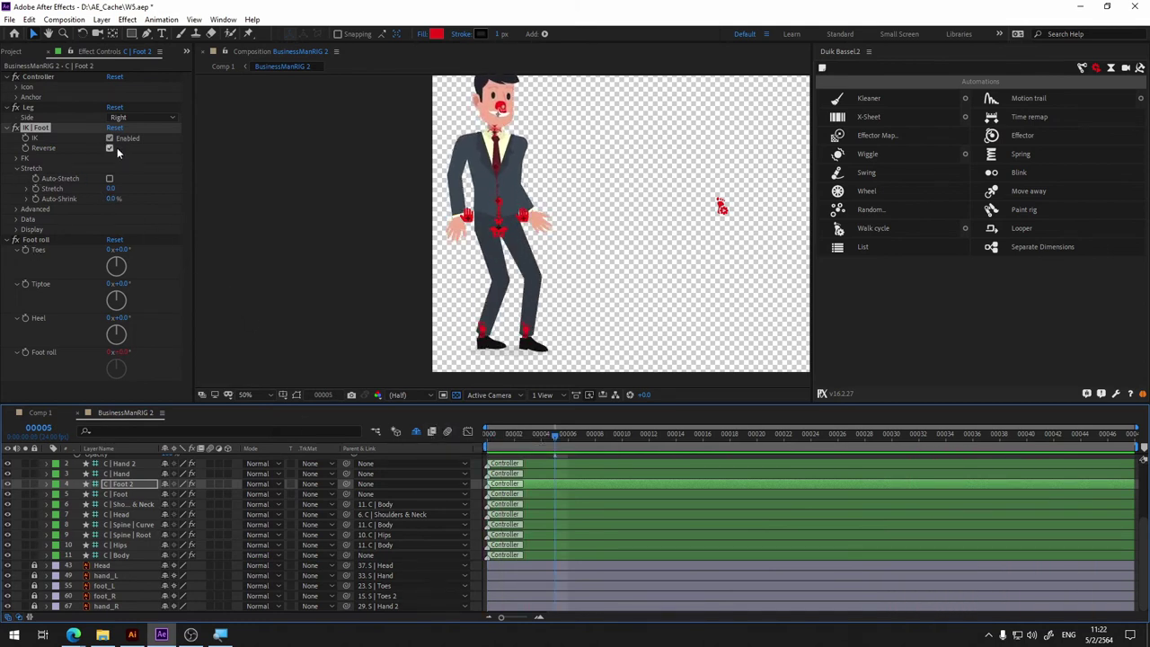
Step: Uncheck IK Reverse on the left foot controller C | Foot and preview the legs
click(126, 495)
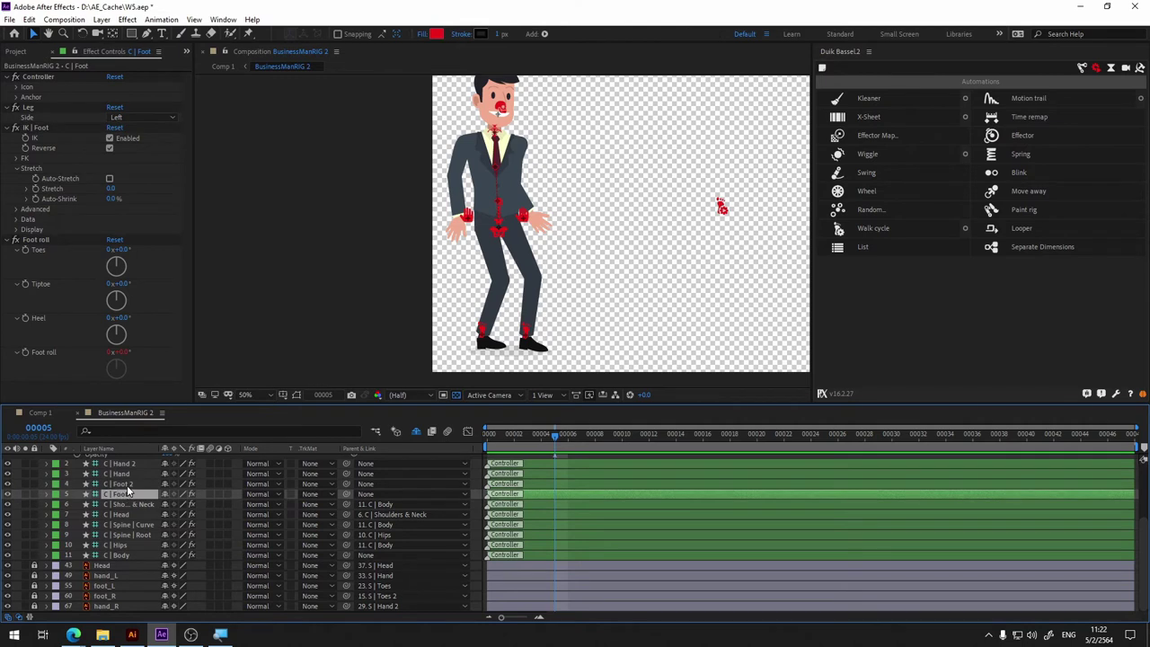
click(131, 485)
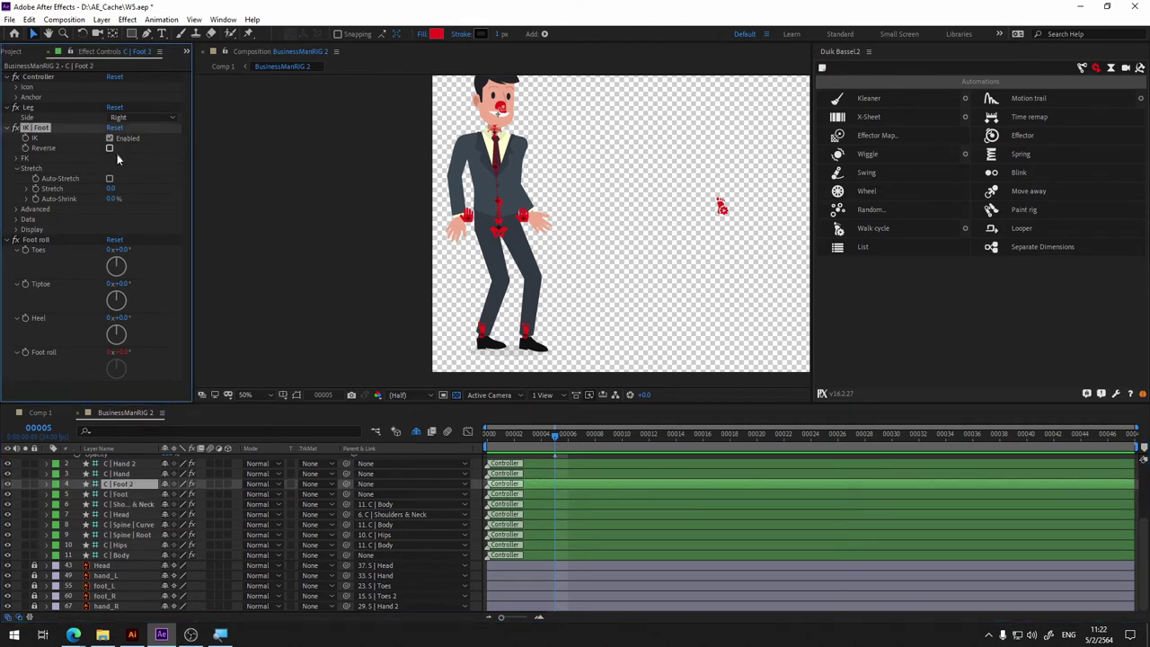
click(126, 494)
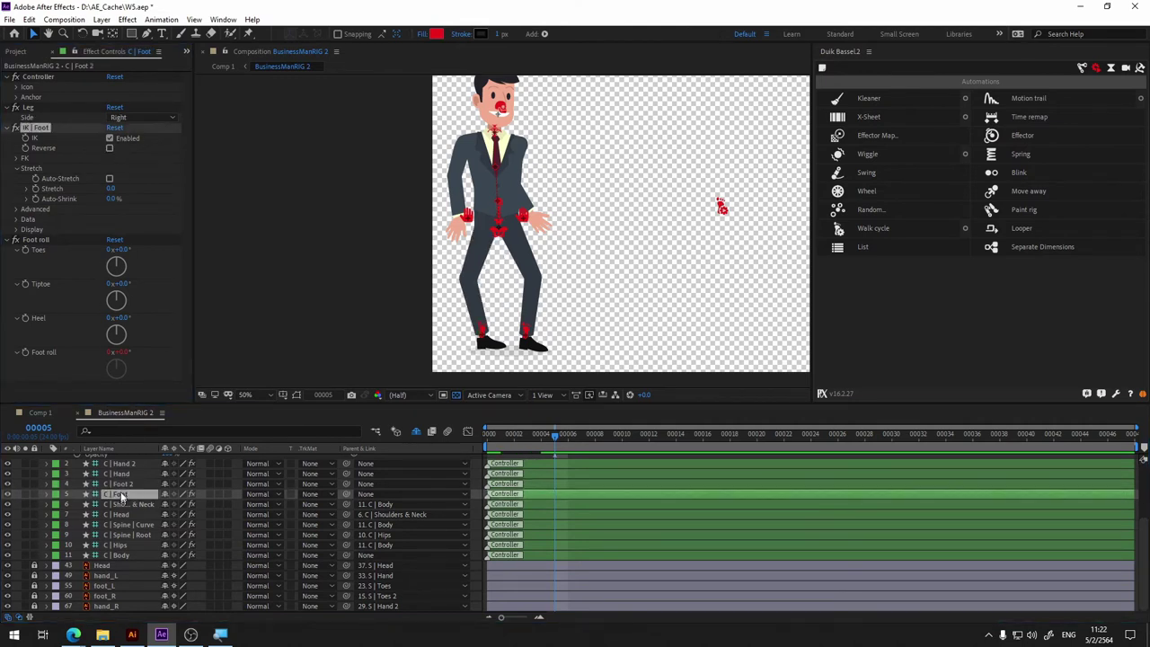
click(108, 147)
key(space)
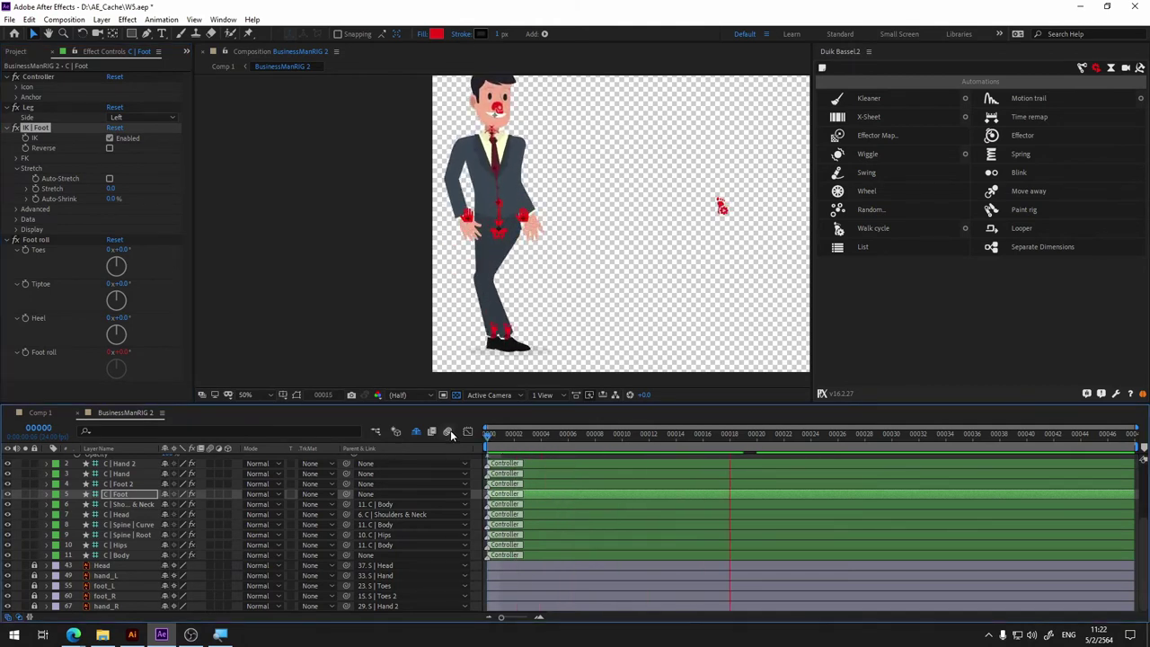
key(space)
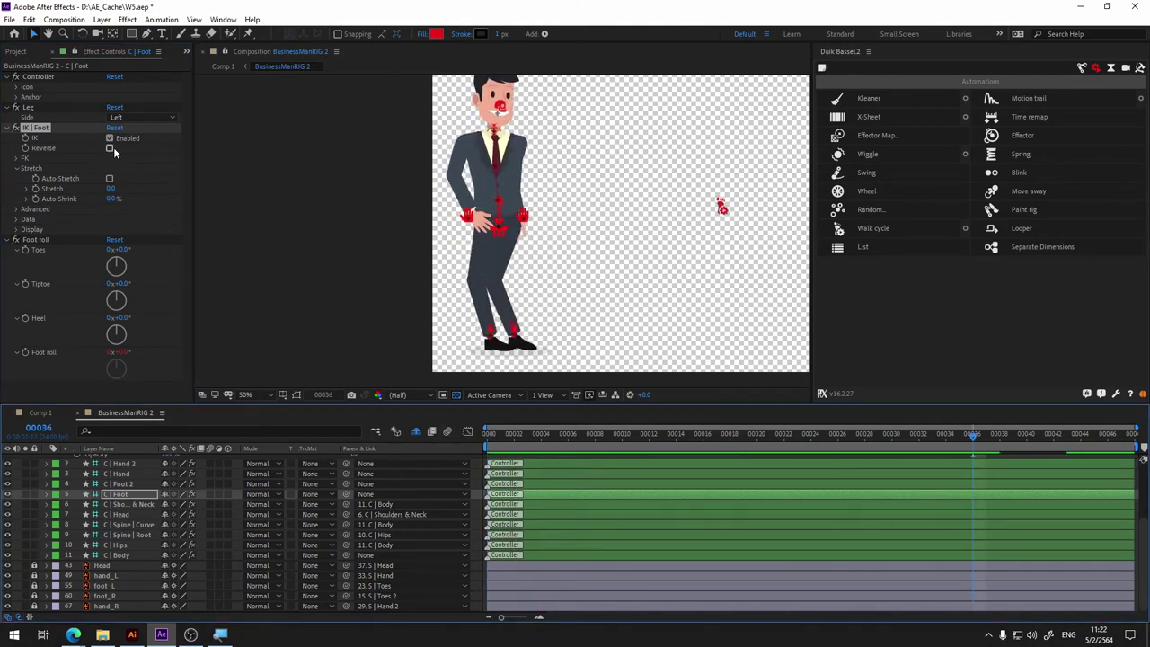
Step: Keep IK Reverse on for C | Foot 2 and set its Full rotation limit to 40x+0.0°
click(125, 483)
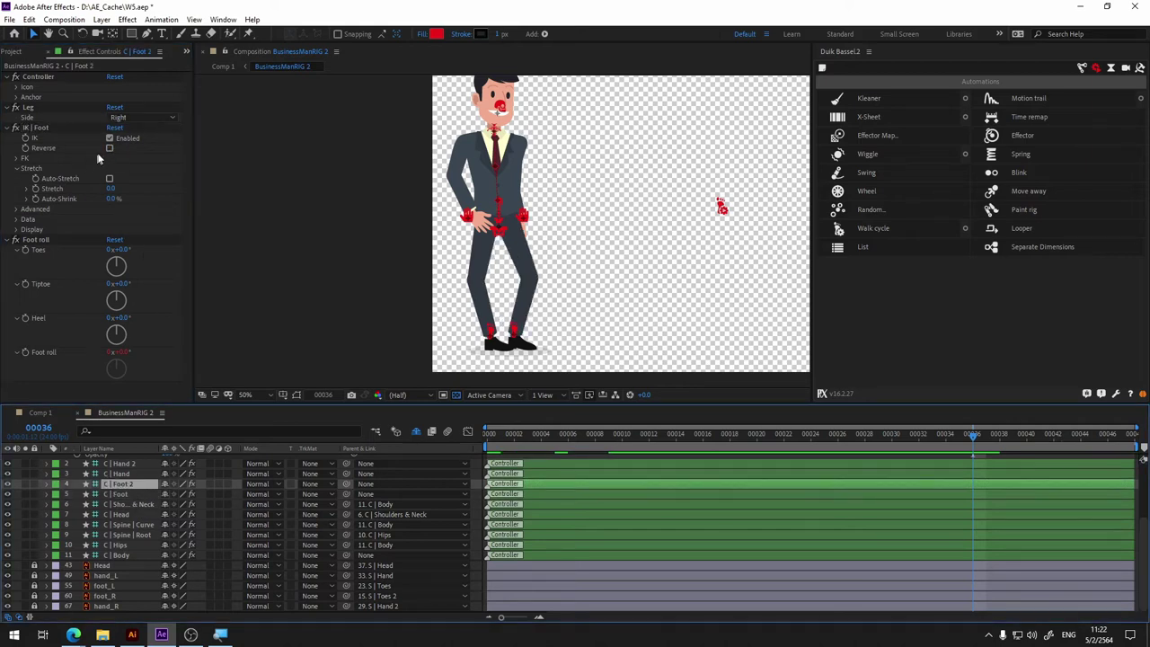
click(108, 147)
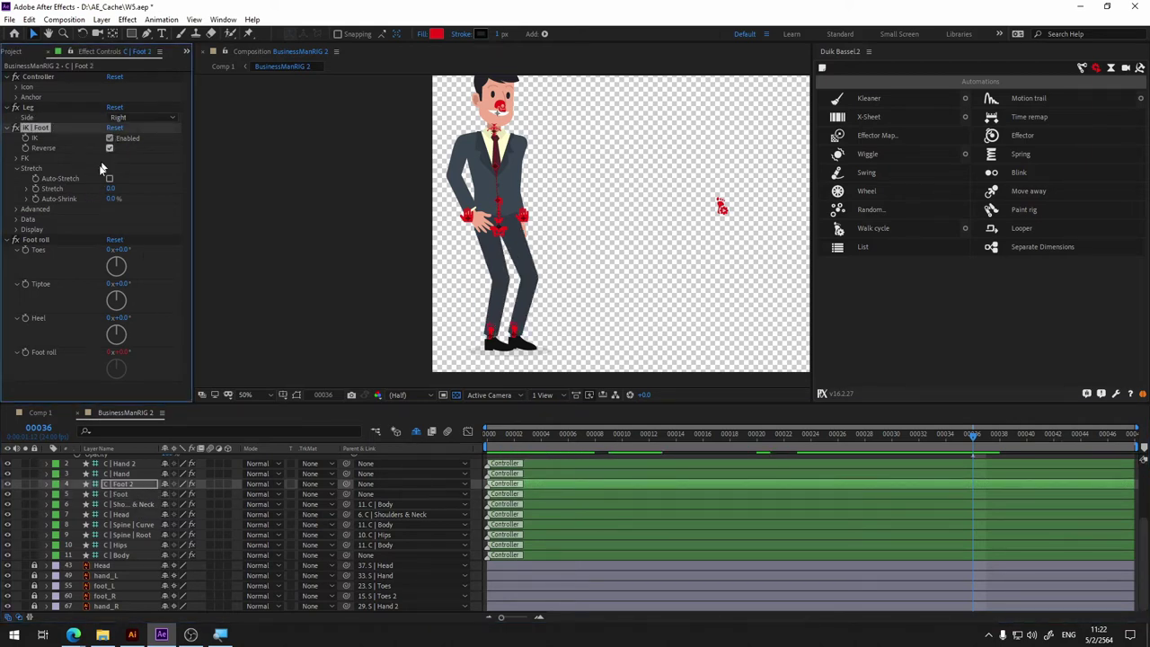
click(16, 209)
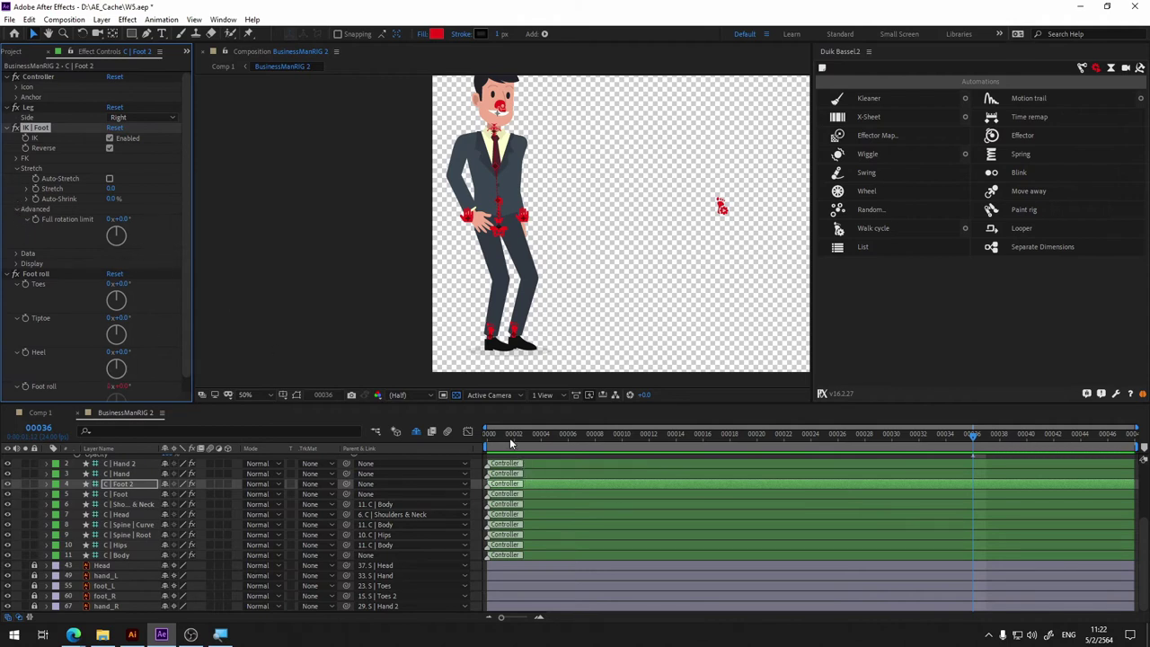
drag(511, 444, 582, 439)
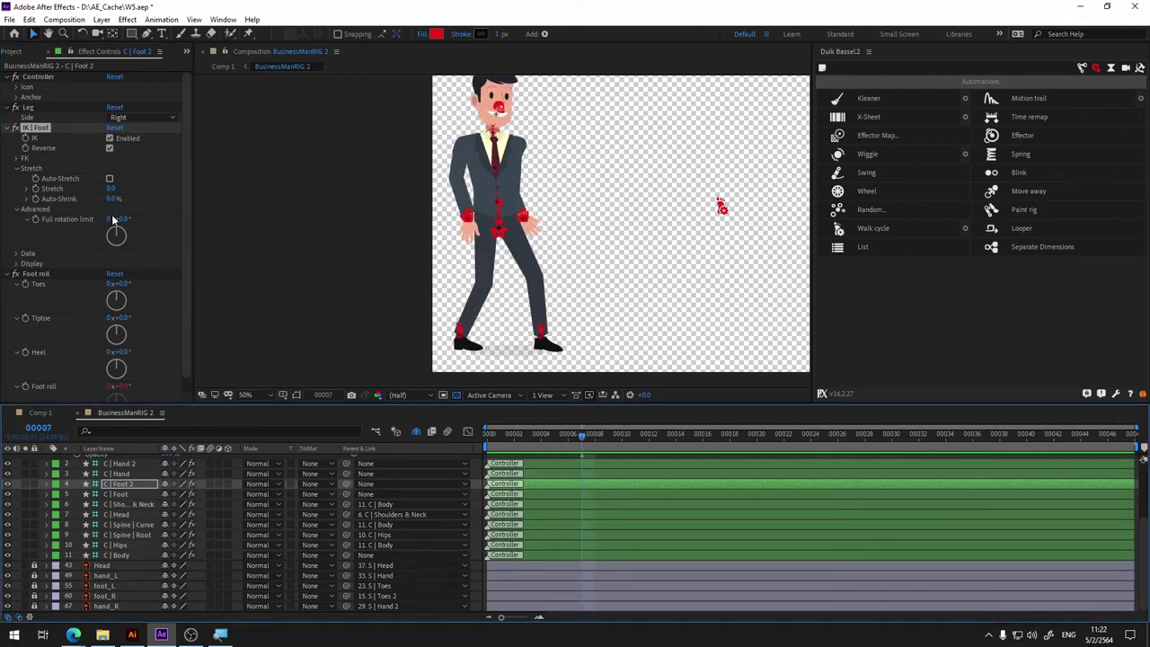
drag(108, 219, 115, 219)
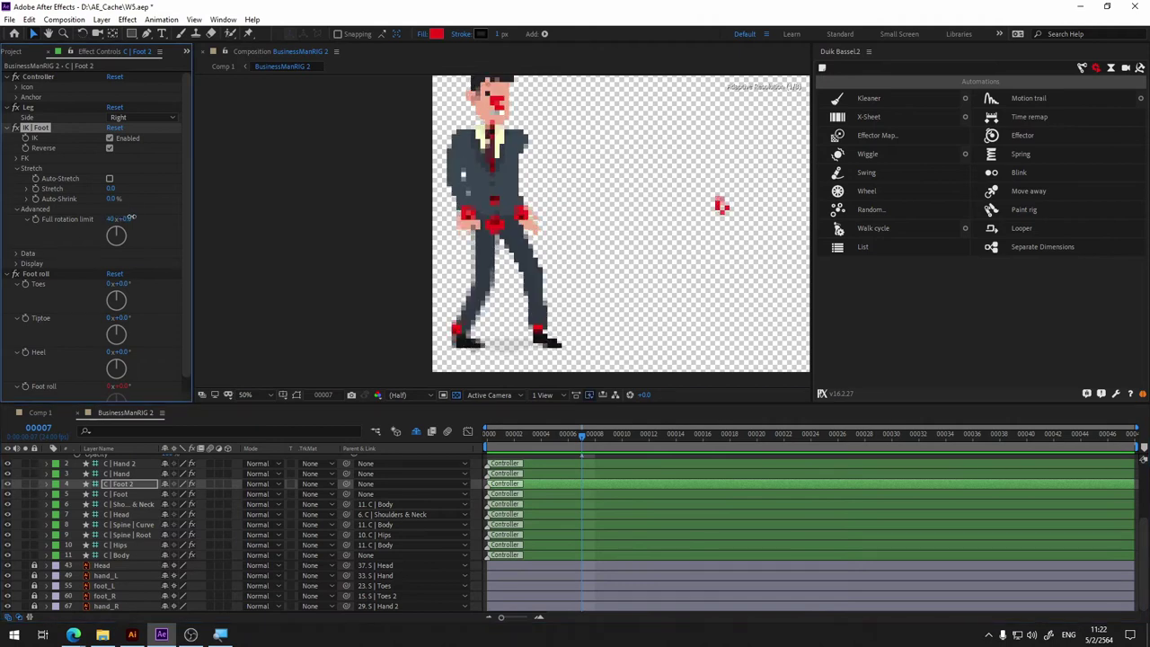
drag(528, 435, 703, 436)
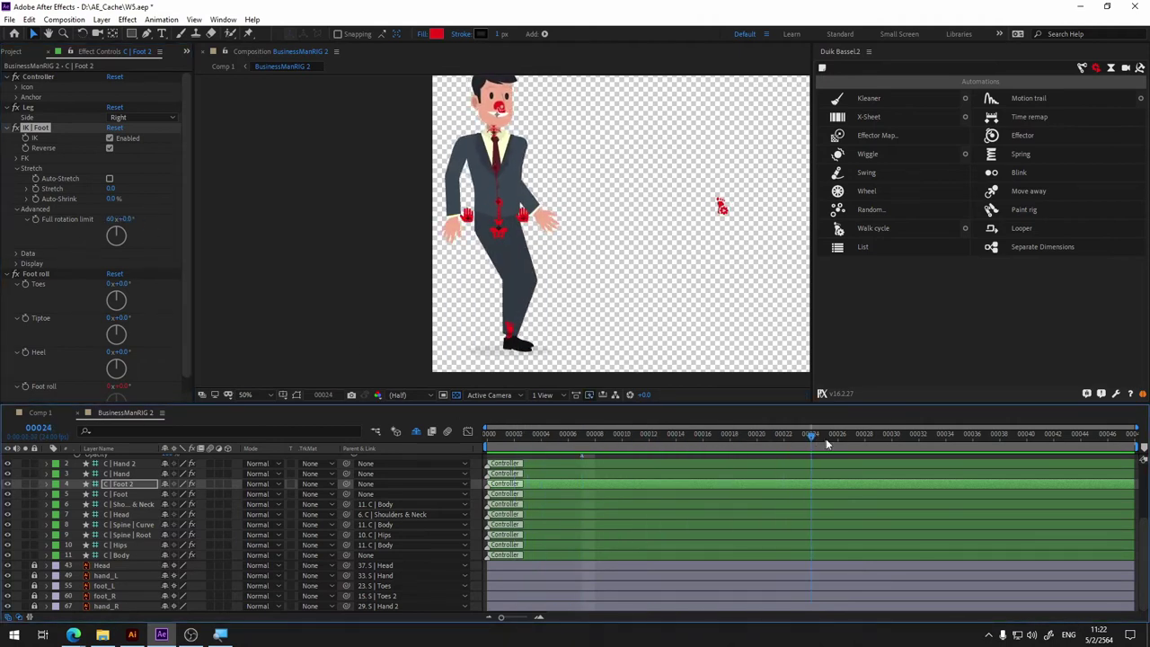
Step: Inspect C | Foot 2's Data and FK options, then preview the walk from the start
key(j)
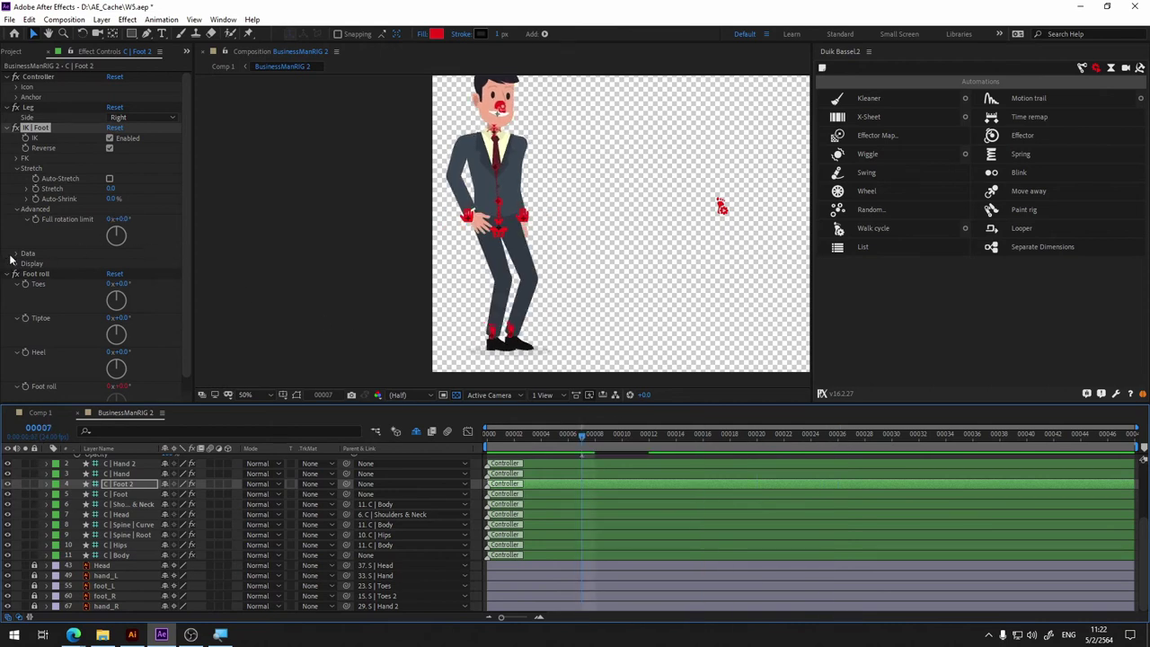
click(16, 253)
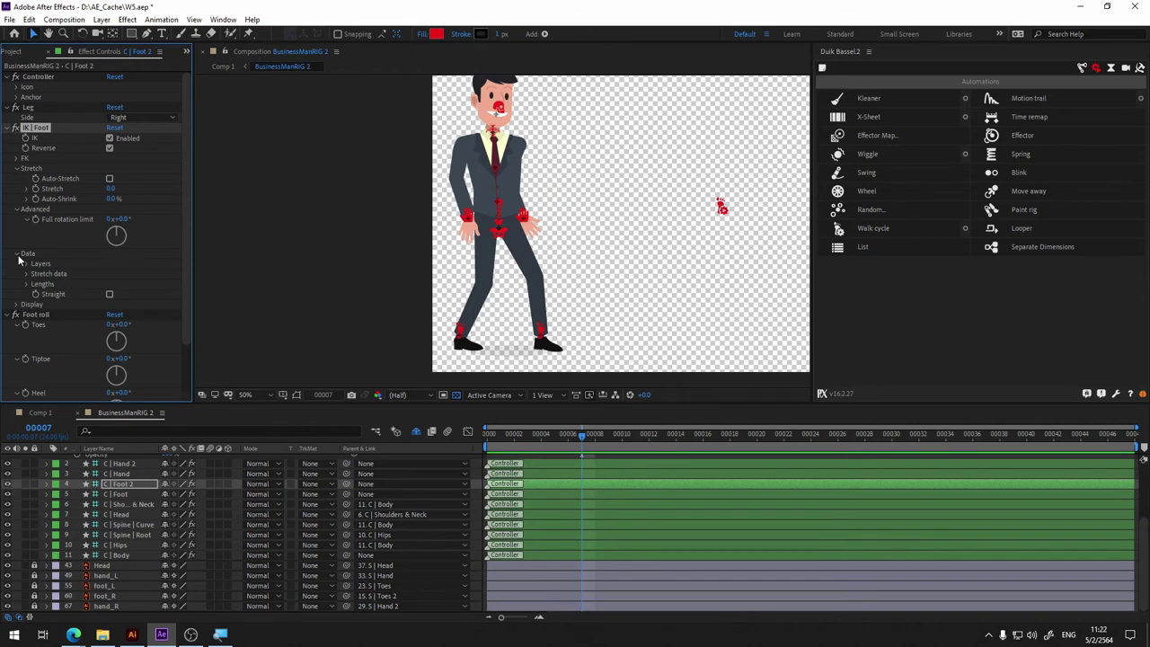
click(16, 254)
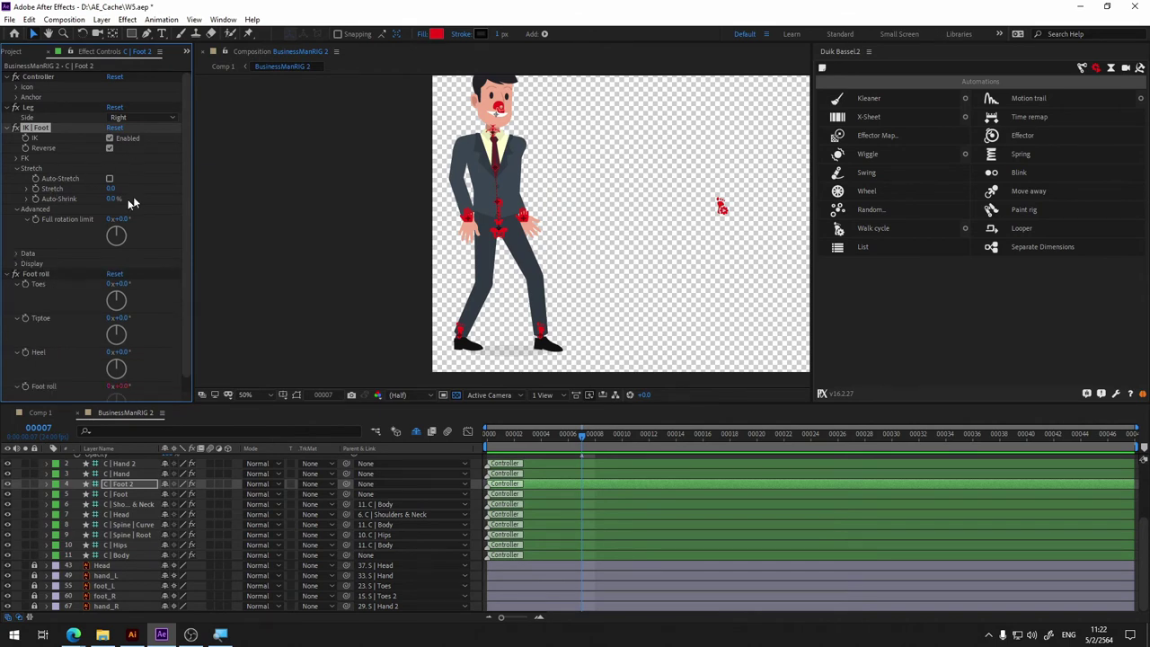
click(16, 158)
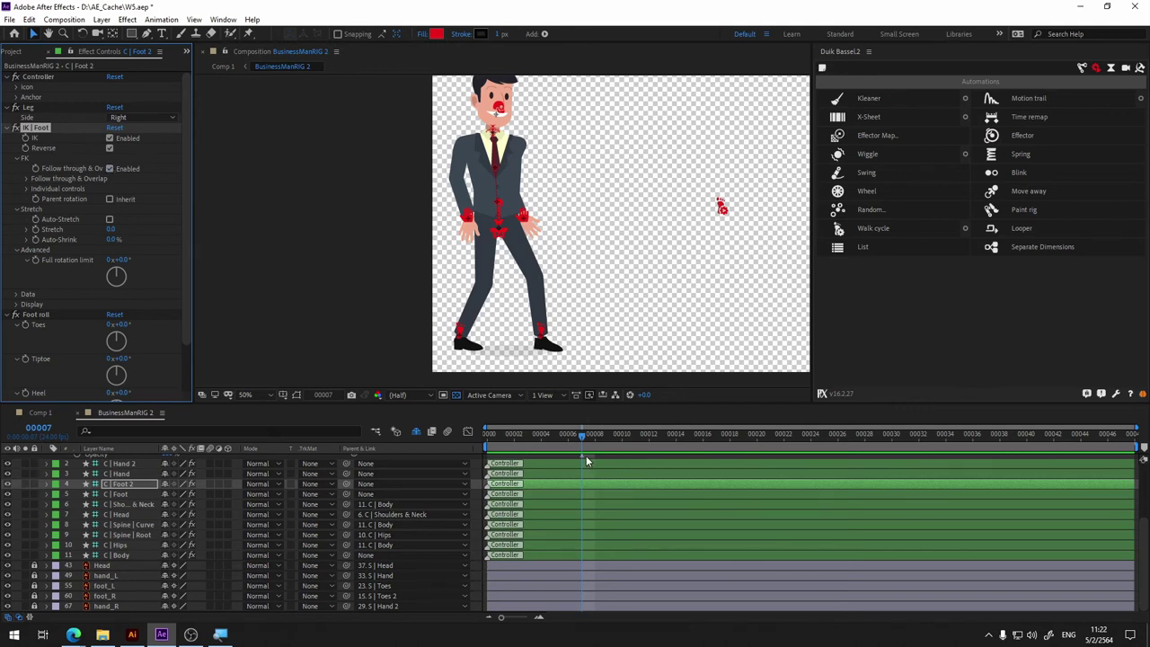
drag(581, 437, 485, 434)
key(space)
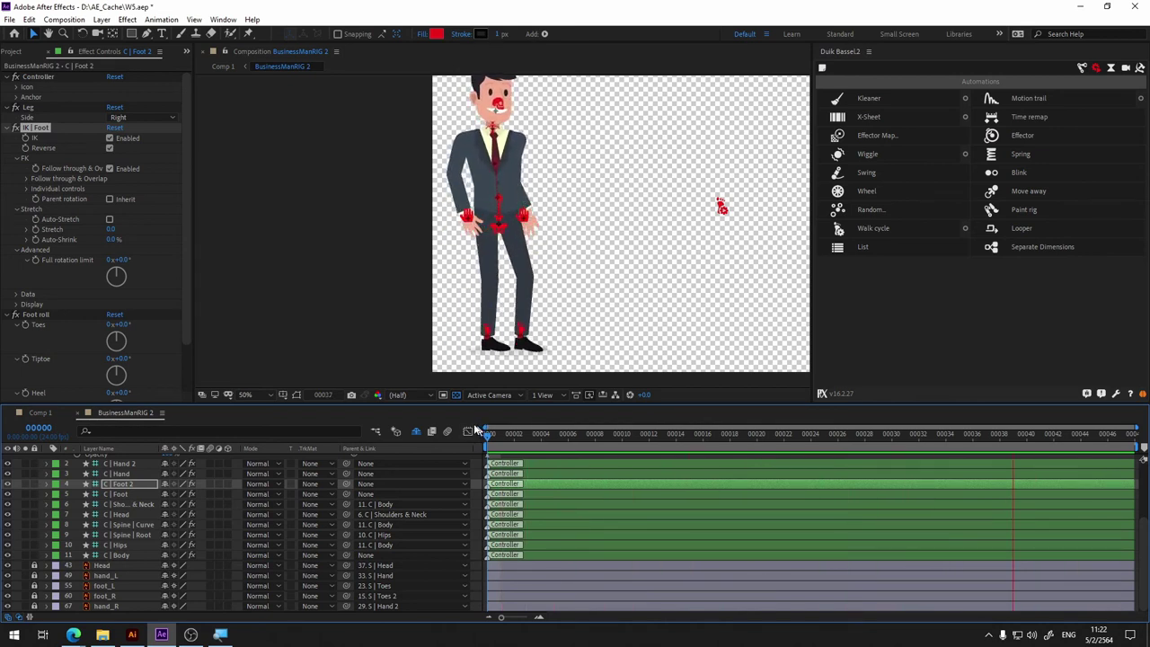
key(space)
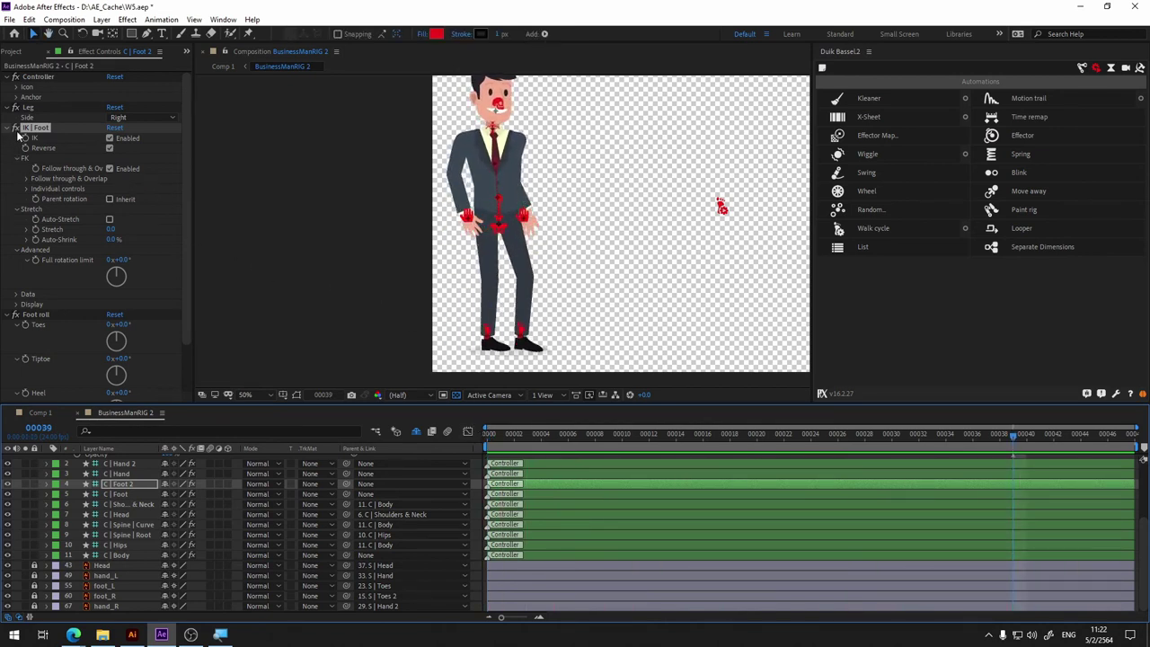
click(122, 487)
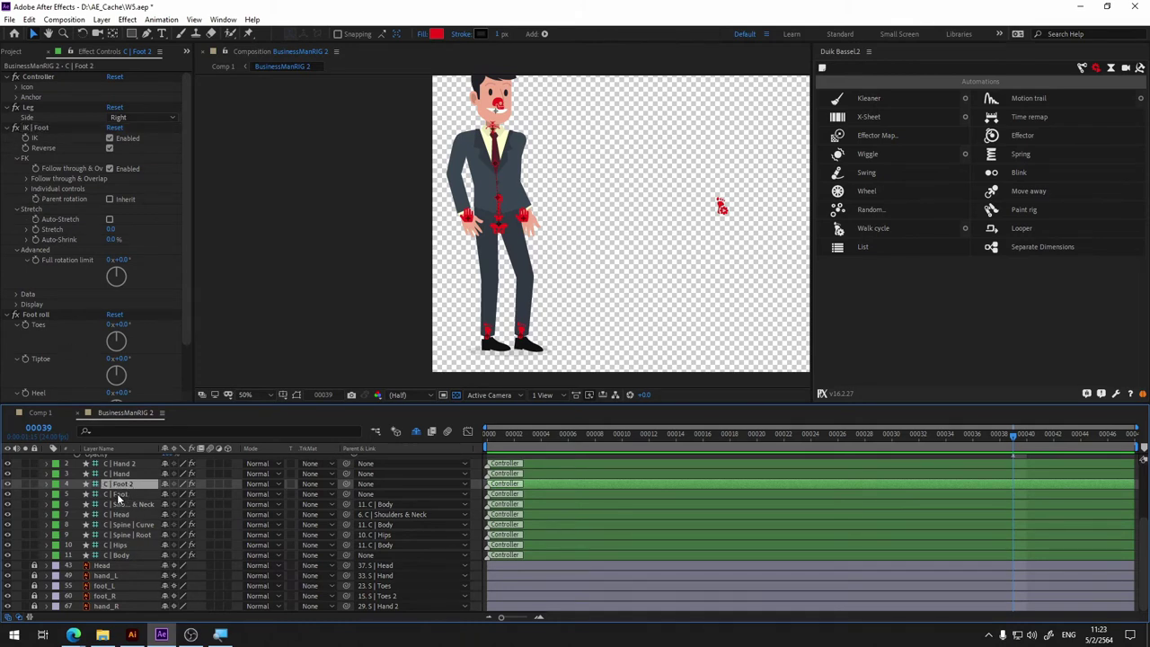
Step: Expand FK and Follow through & Overlap on C | Foot, preview, and compare with C | Foot 2
click(118, 495)
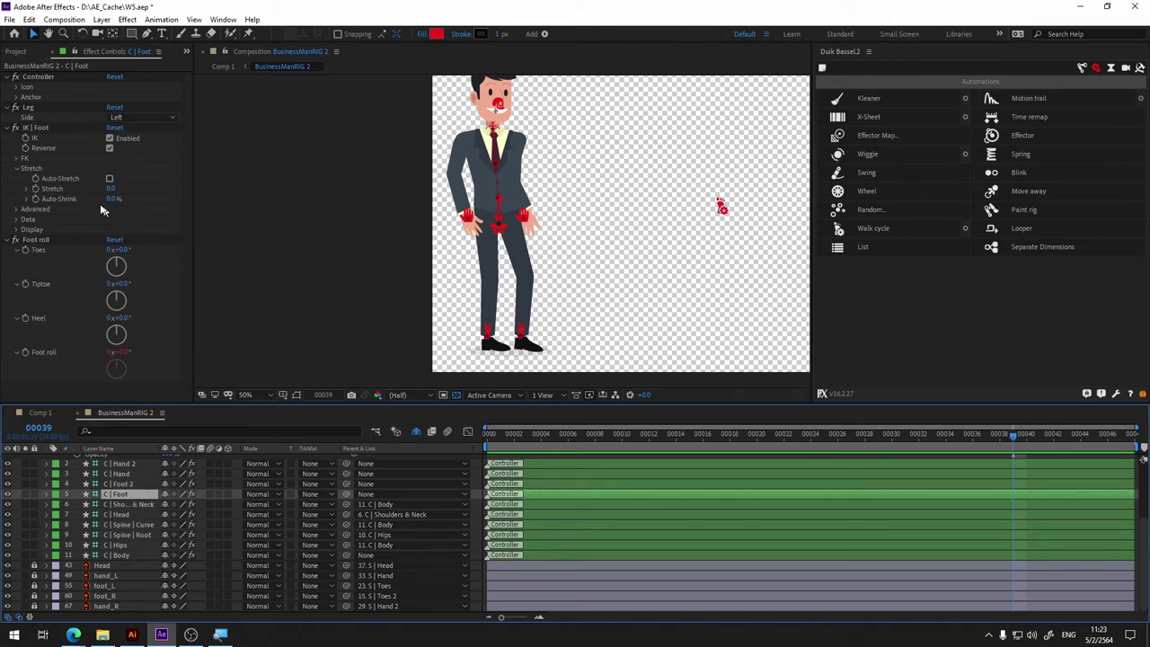
click(18, 158)
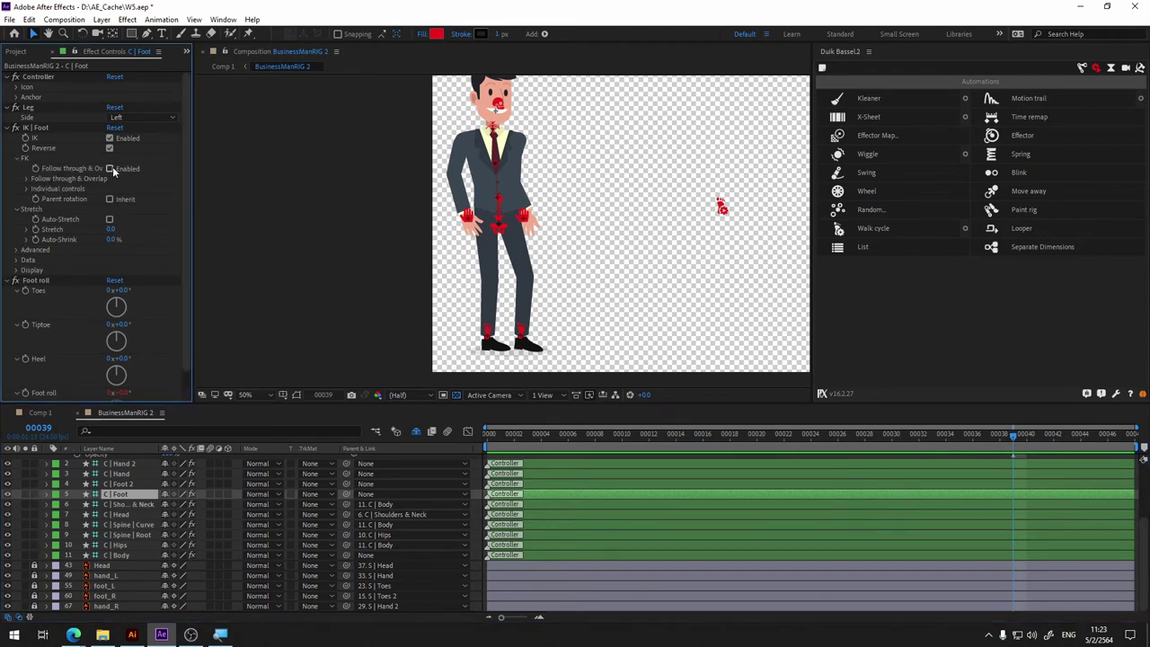
key(space)
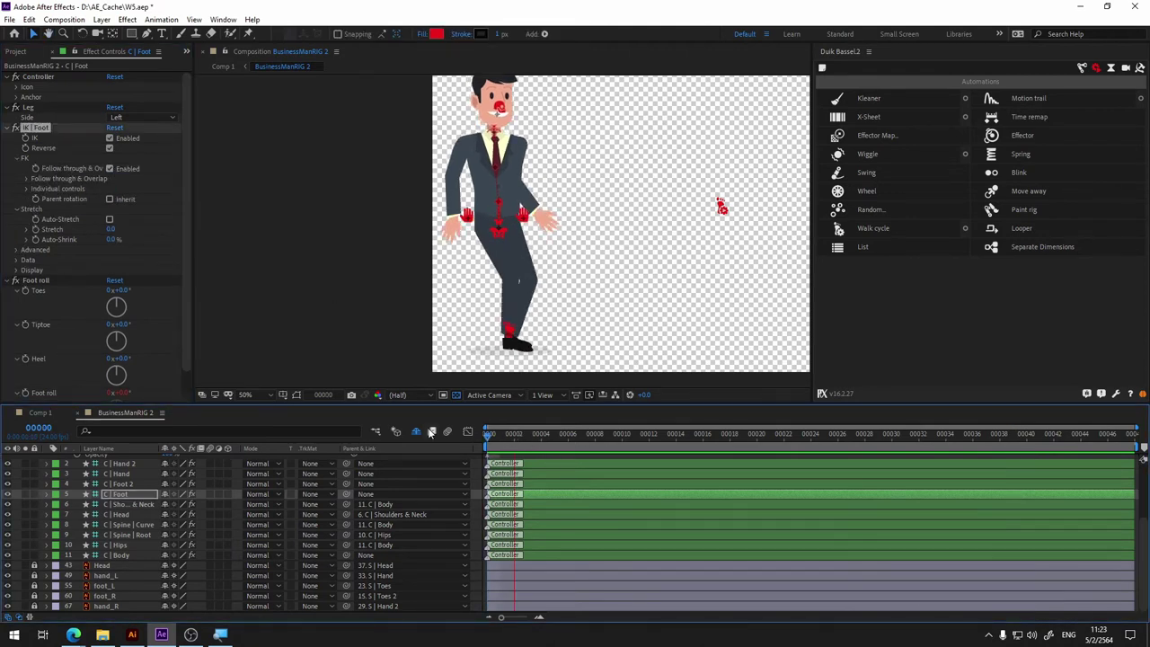
key(space)
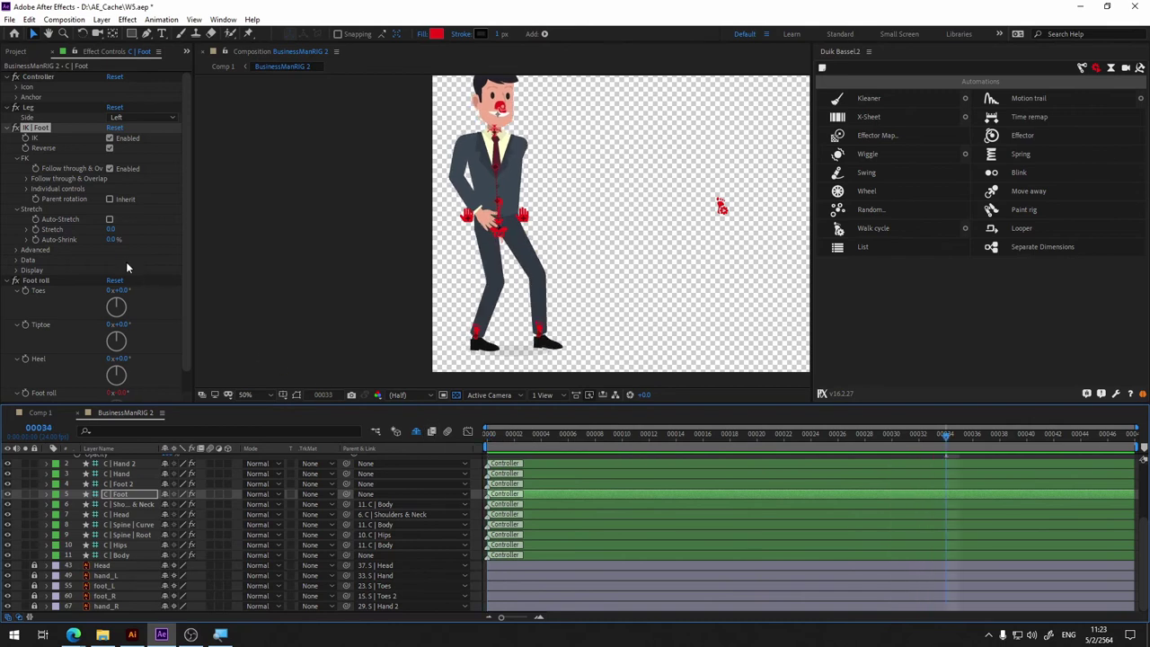
click(26, 179)
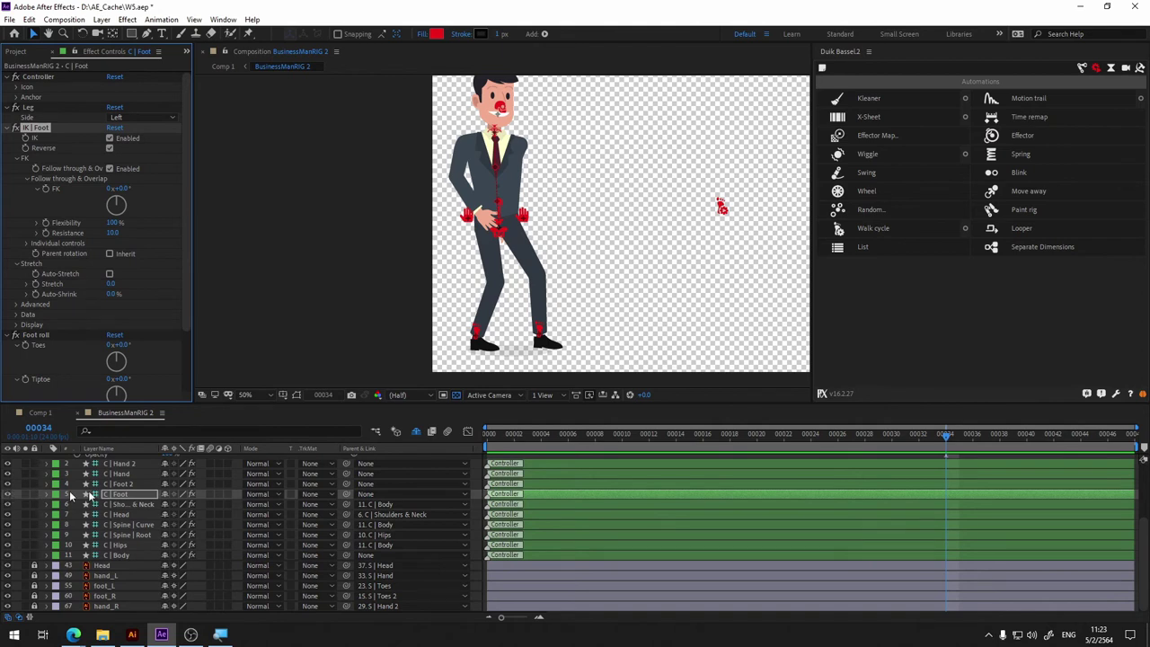
click(119, 496)
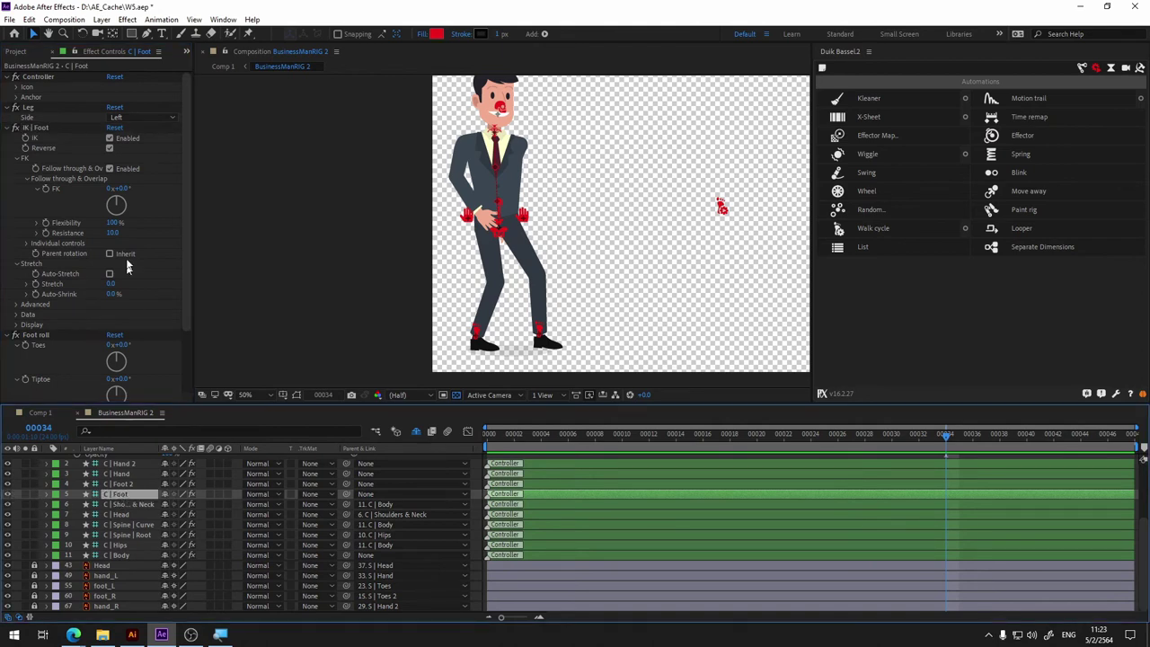
click(120, 486)
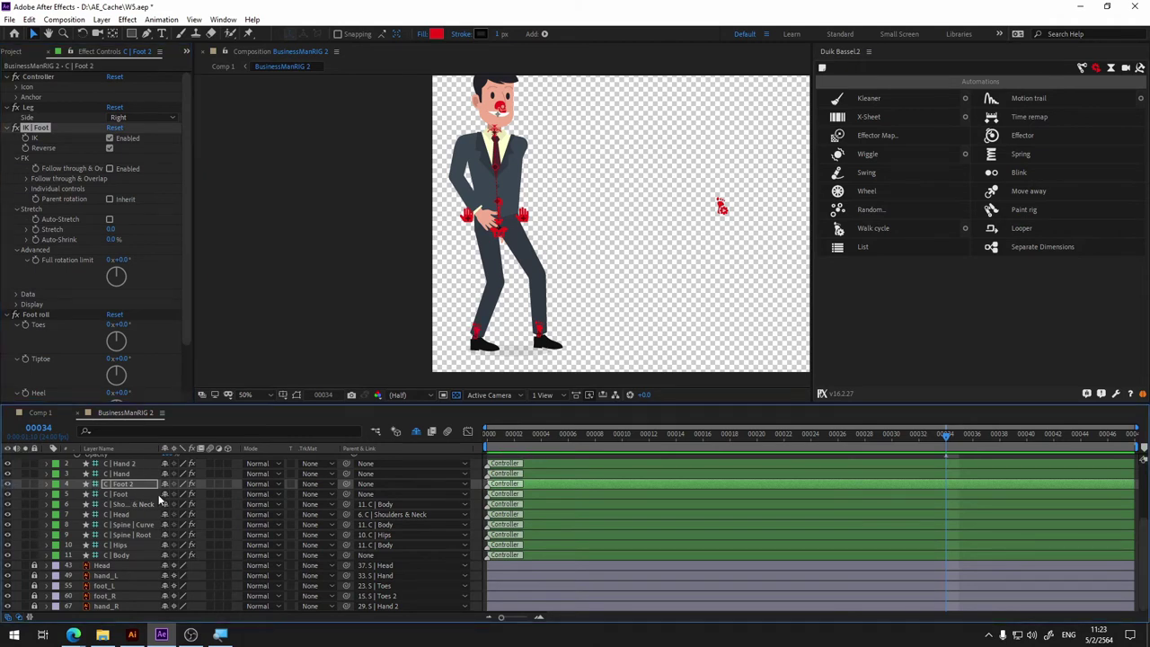
click(130, 487)
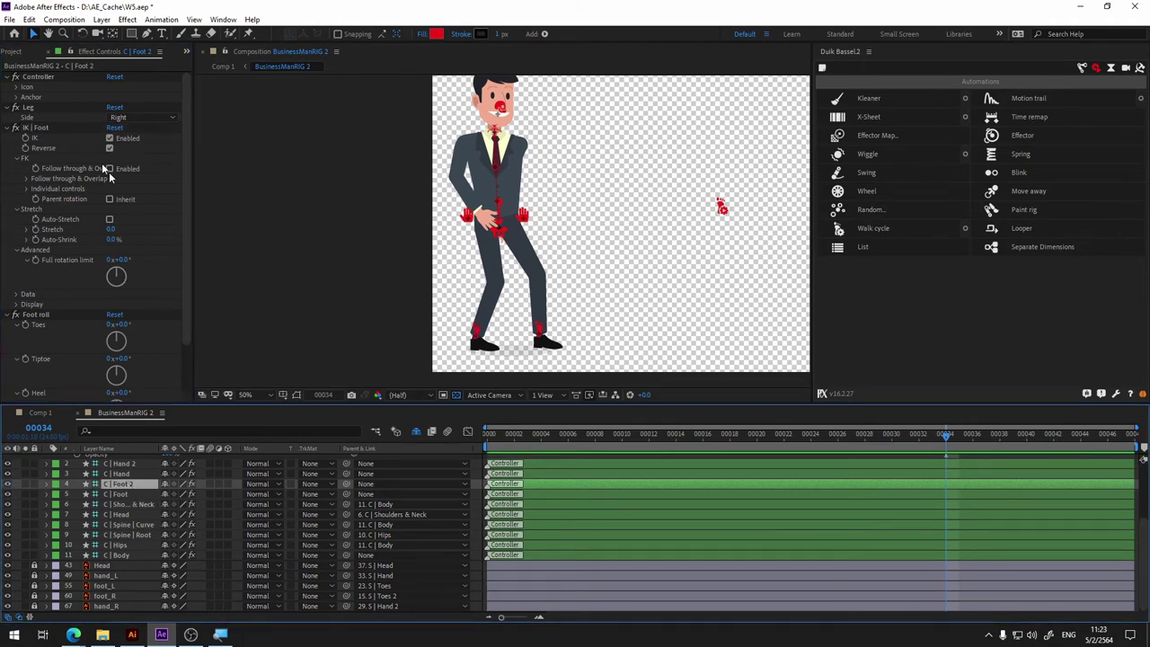
click(126, 494)
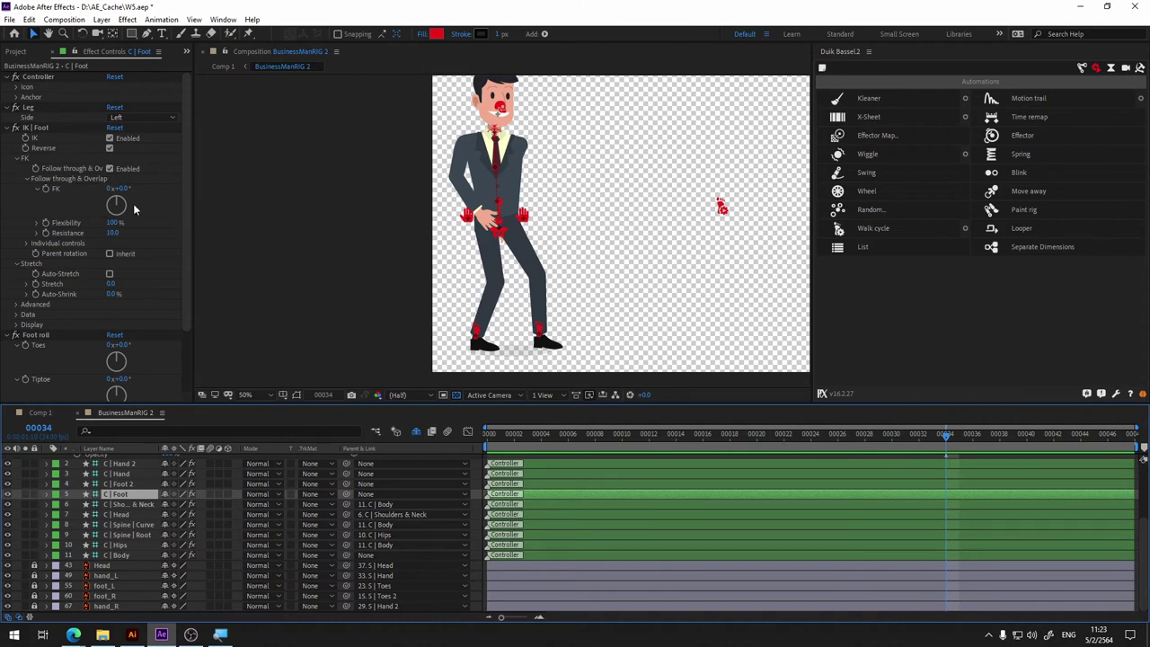
Step: Lower the C | Foot follow-through Resistance to 57 and replay the walk from frame 0
key(space)
click(492, 435)
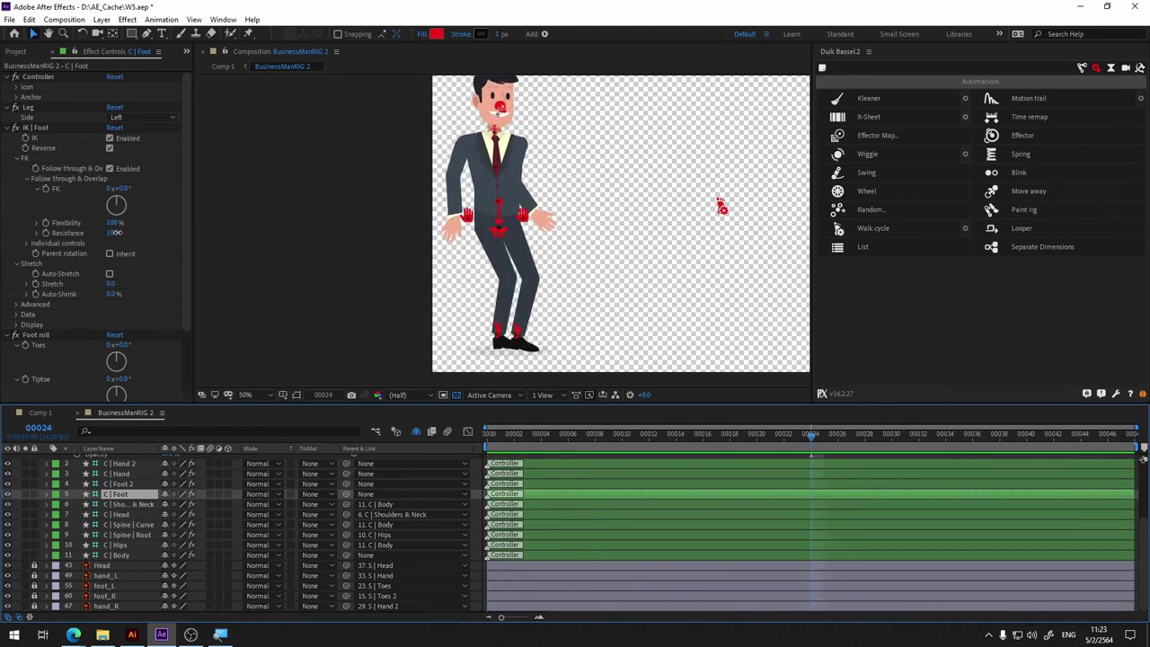
drag(115, 232, 131, 234)
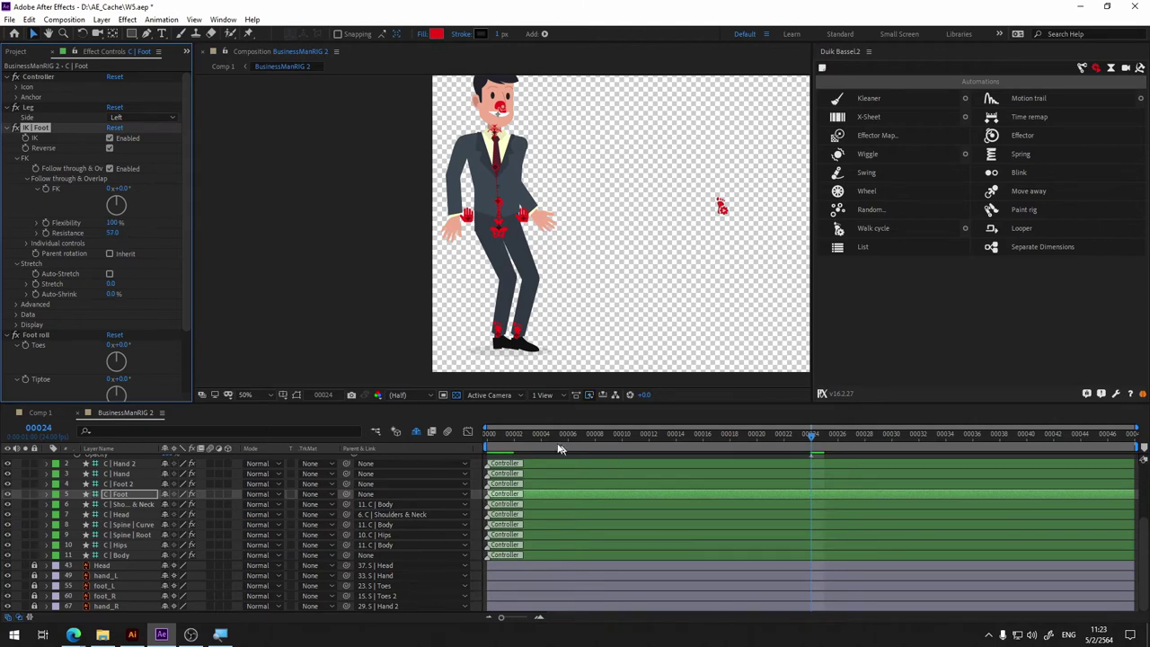
key(space)
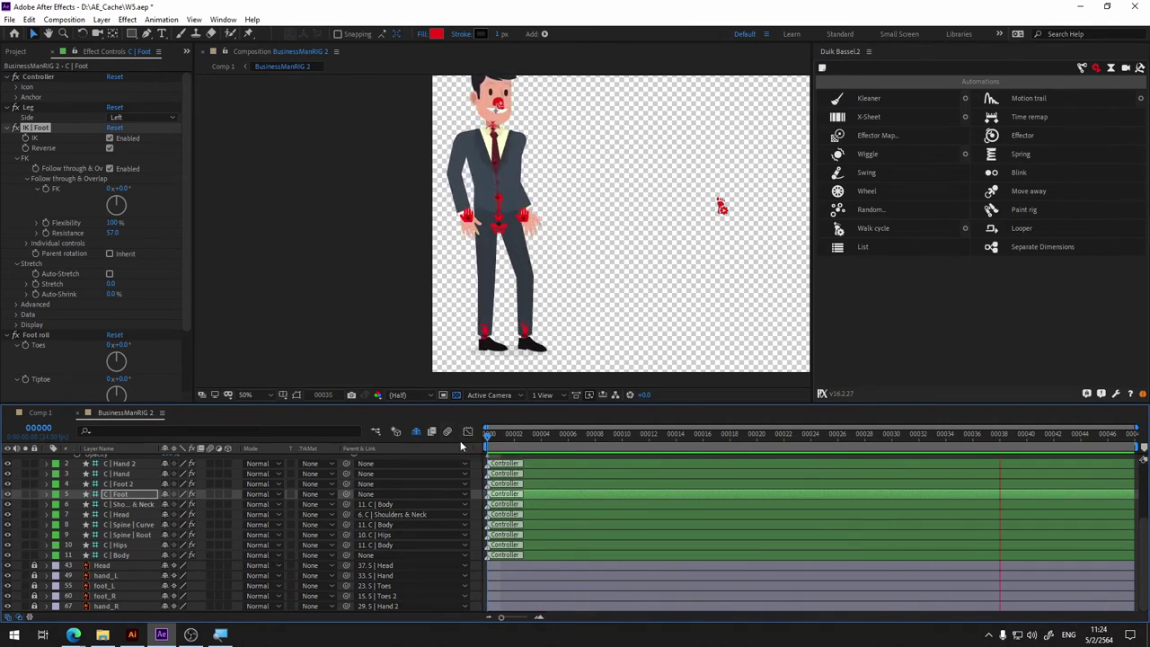
key(space)
click(528, 440)
drag(510, 444, 454, 447)
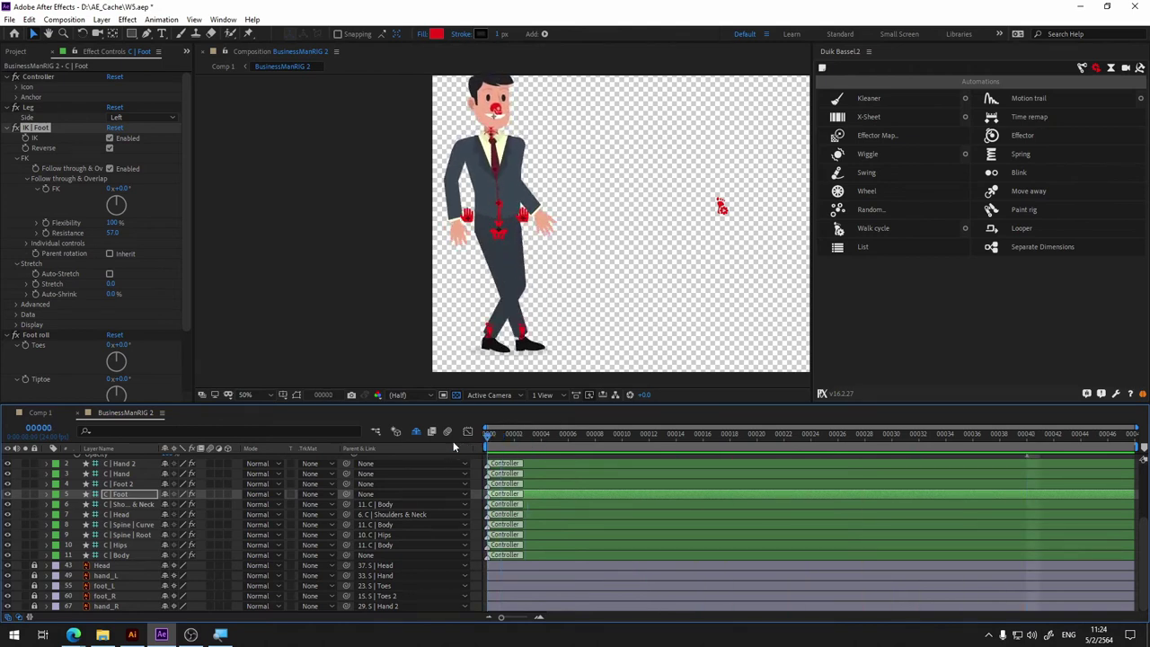
key(space)
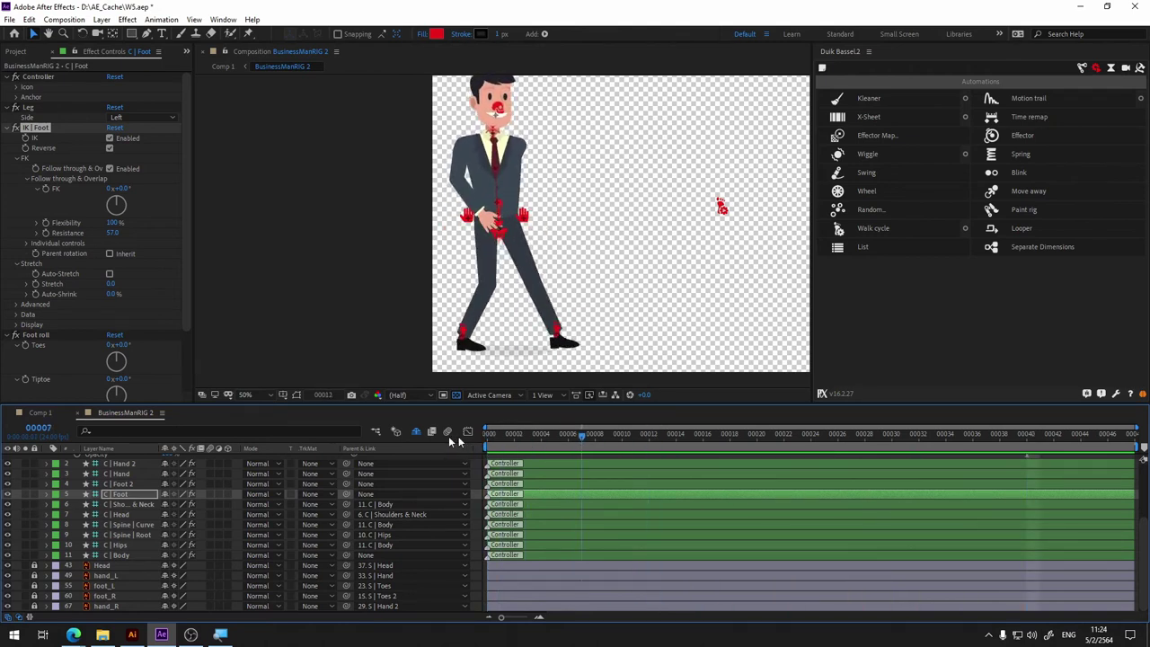
key(space)
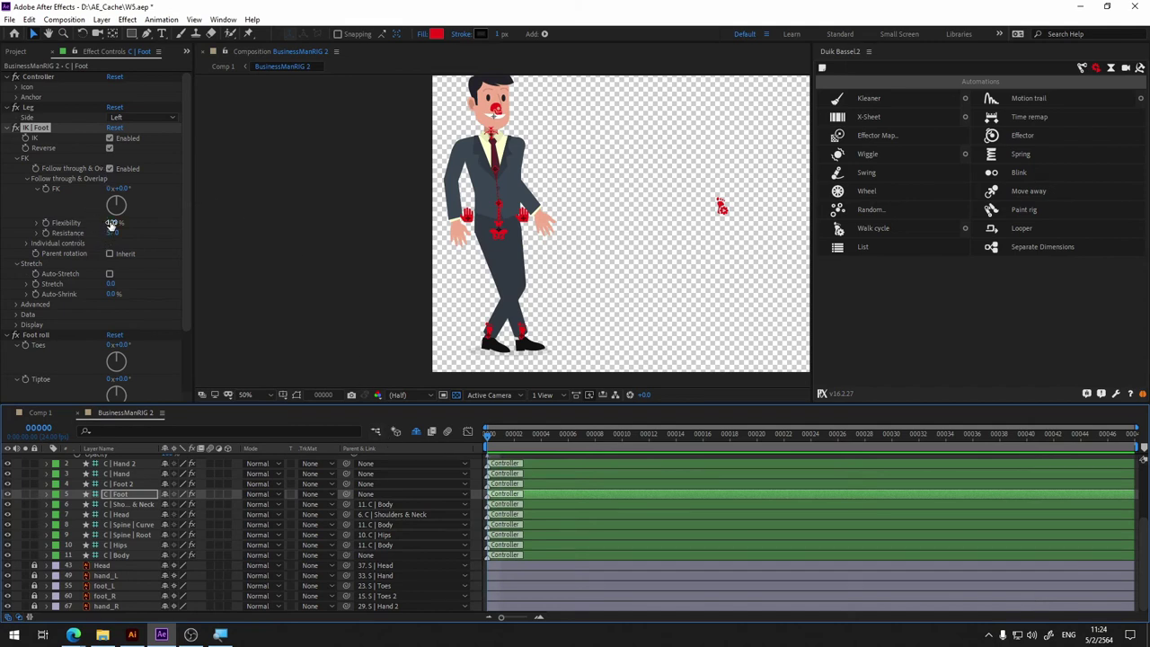
Step: Test Flexibility at 1% in a preview, then restore it to 100%
click(112, 223)
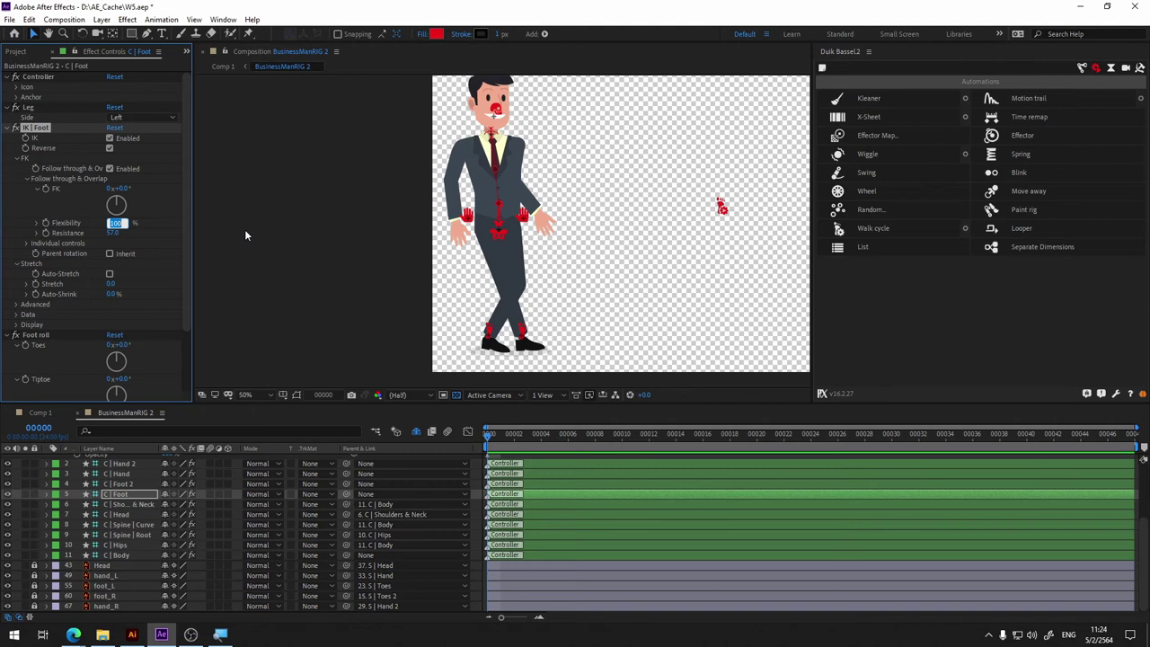
text(1)
key(Return)
key(space)
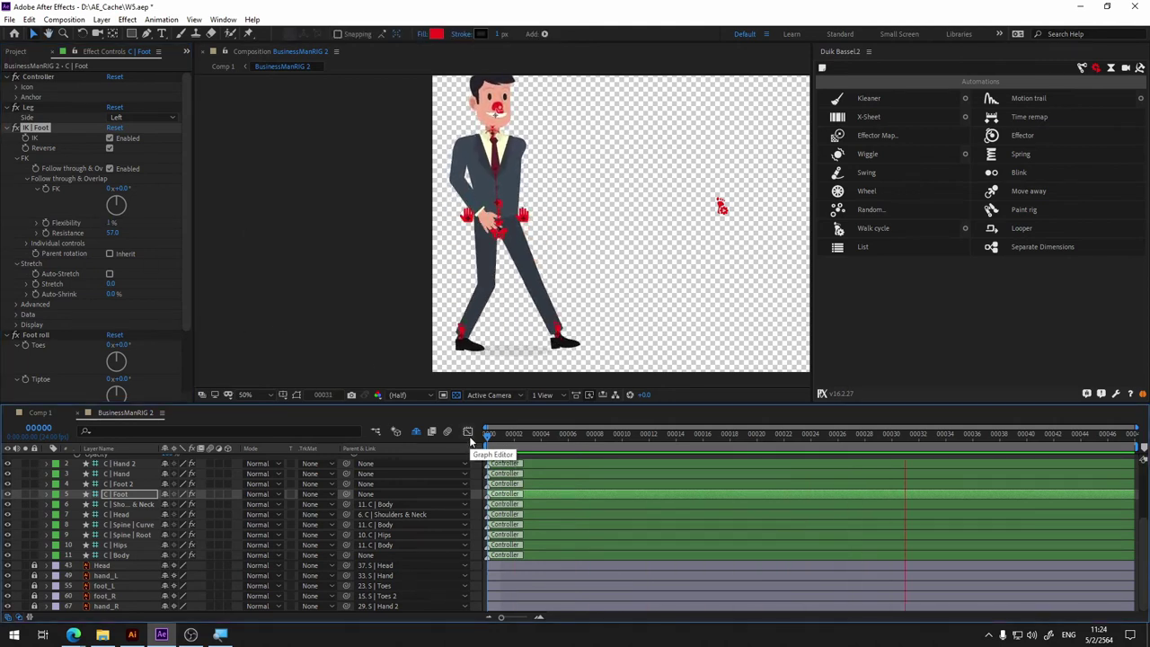
click(112, 223)
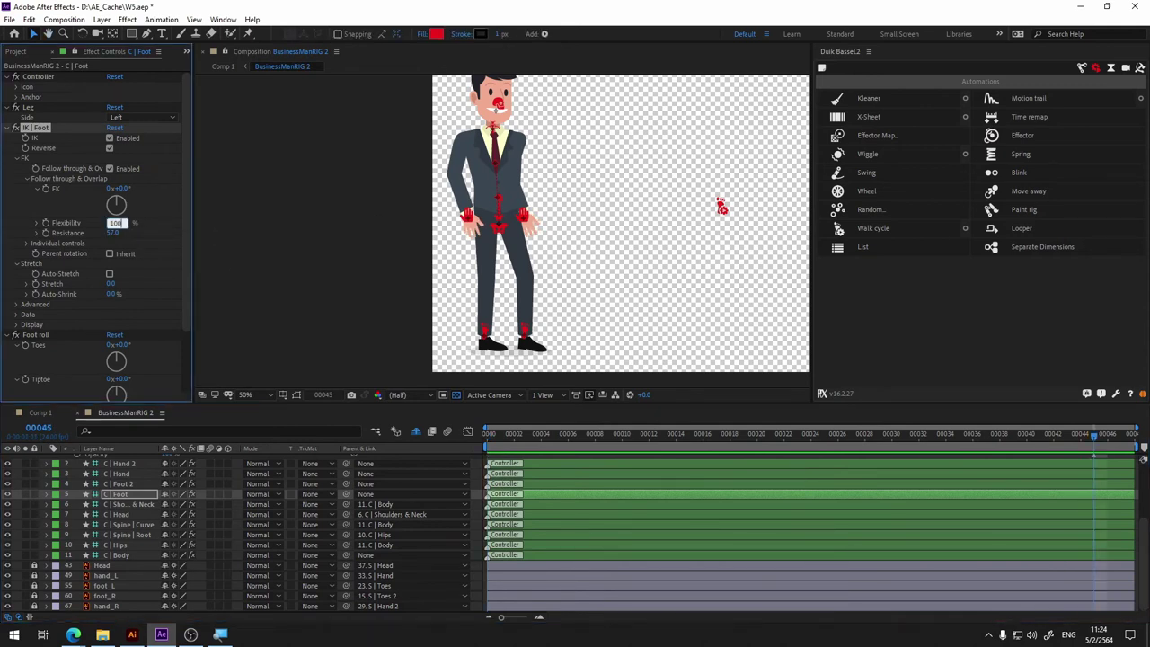
key(Return)
Step: Set the FK angle to 2x+66°, preview the walk, then disable Follow through & Overlap
drag(124, 210, 131, 204)
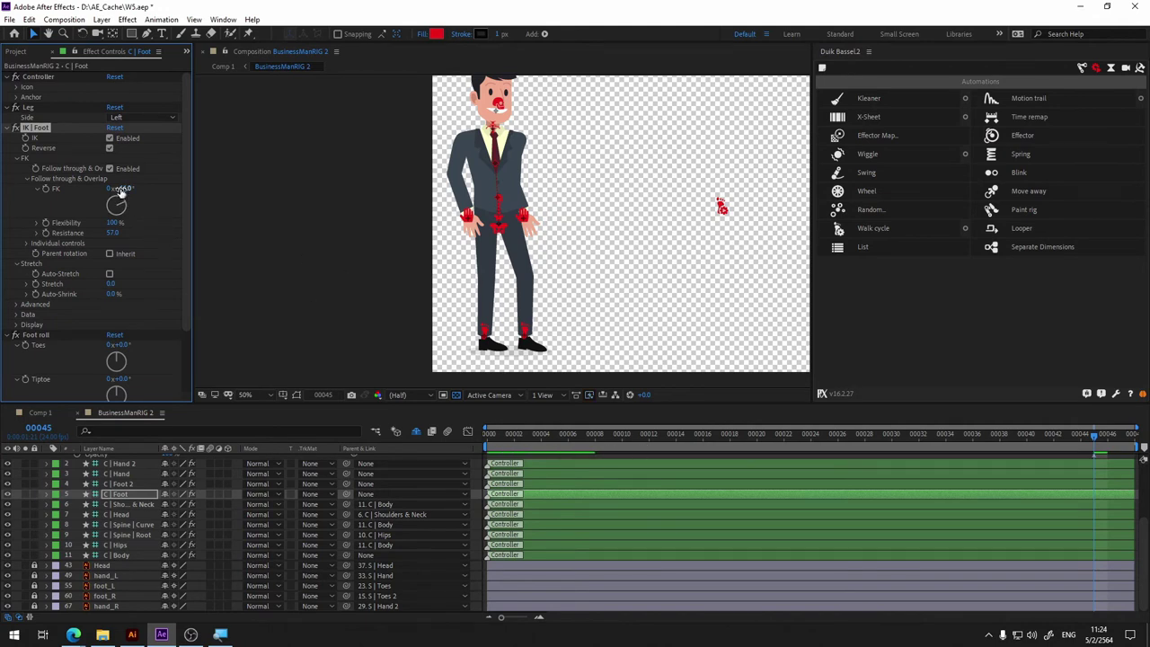
click(108, 186)
drag(108, 188, 149, 205)
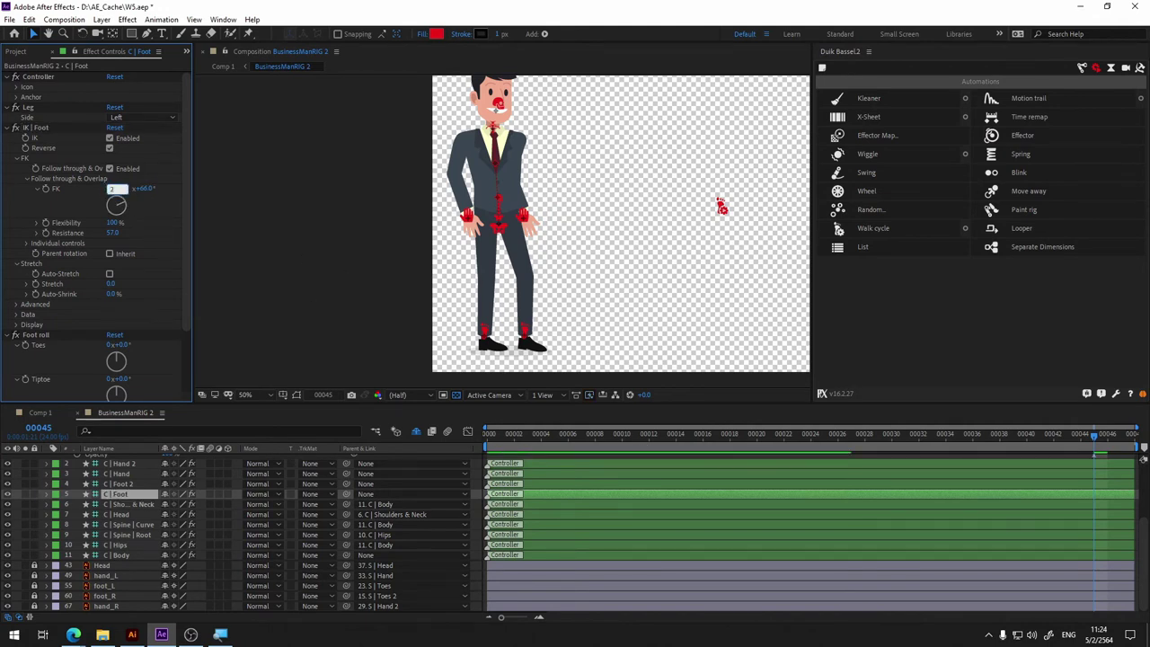
click(492, 440)
key(space)
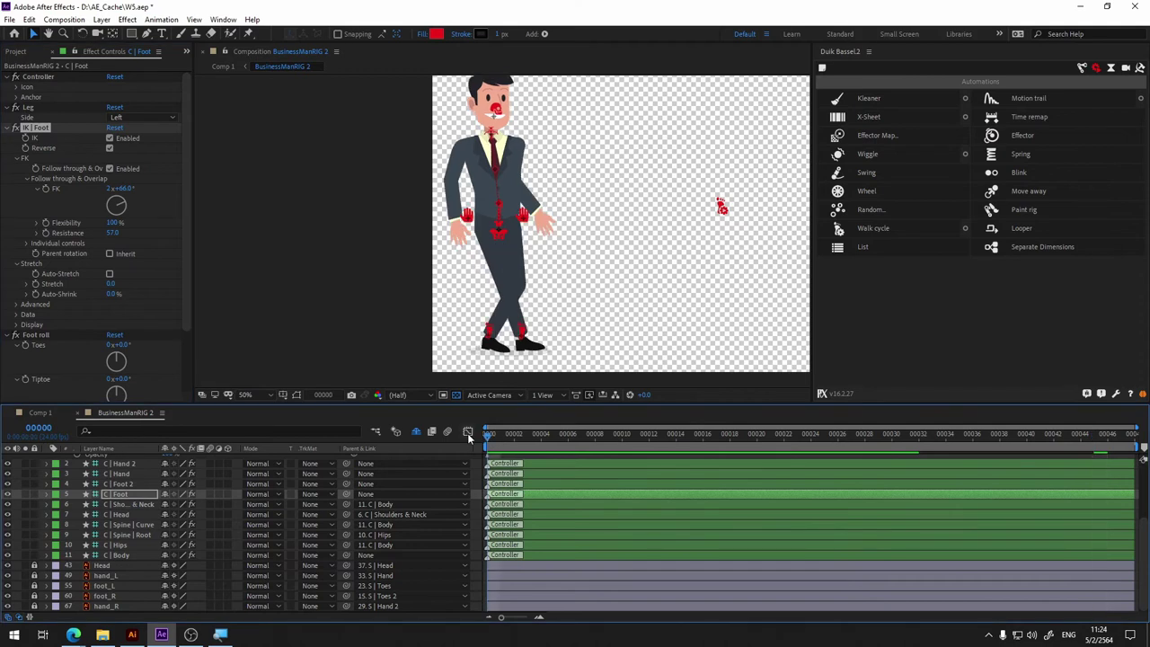
click(110, 168)
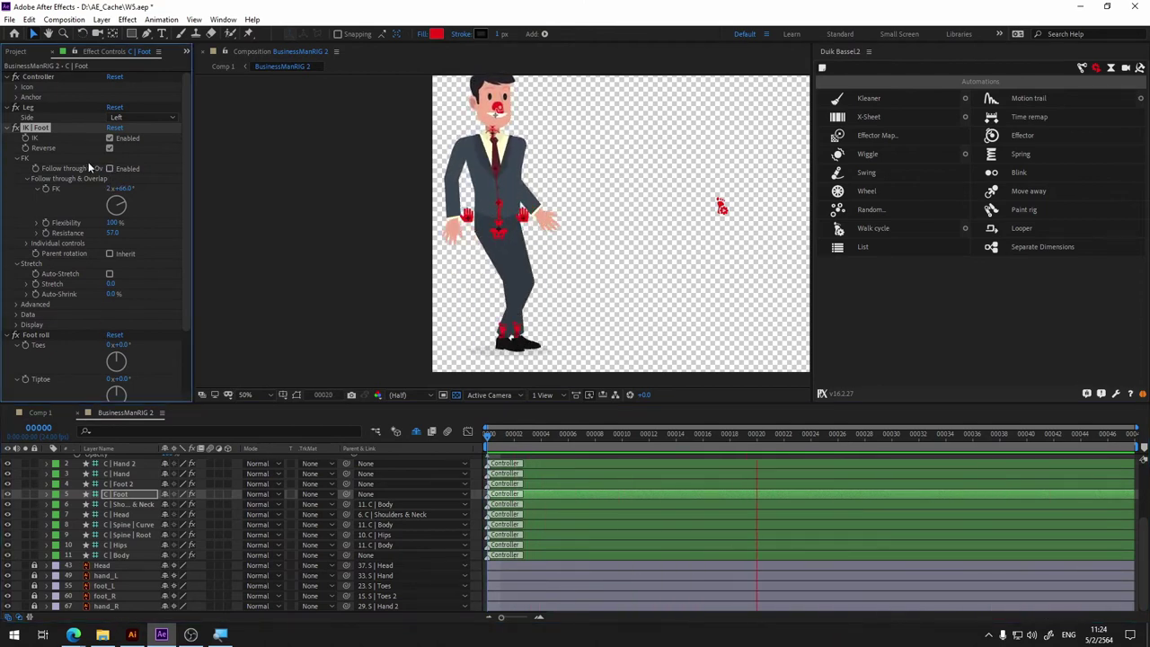
Step: Set C | Foot's leg Side to Right and C | Foot 2's to Left, then preview
click(19, 159)
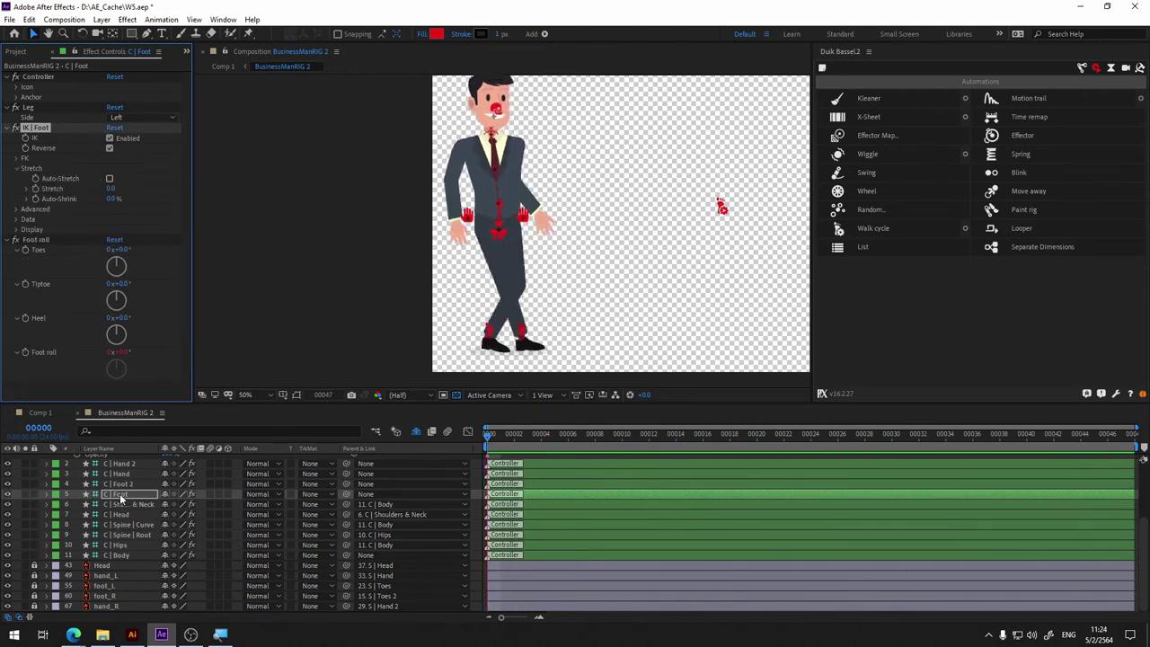
key(space)
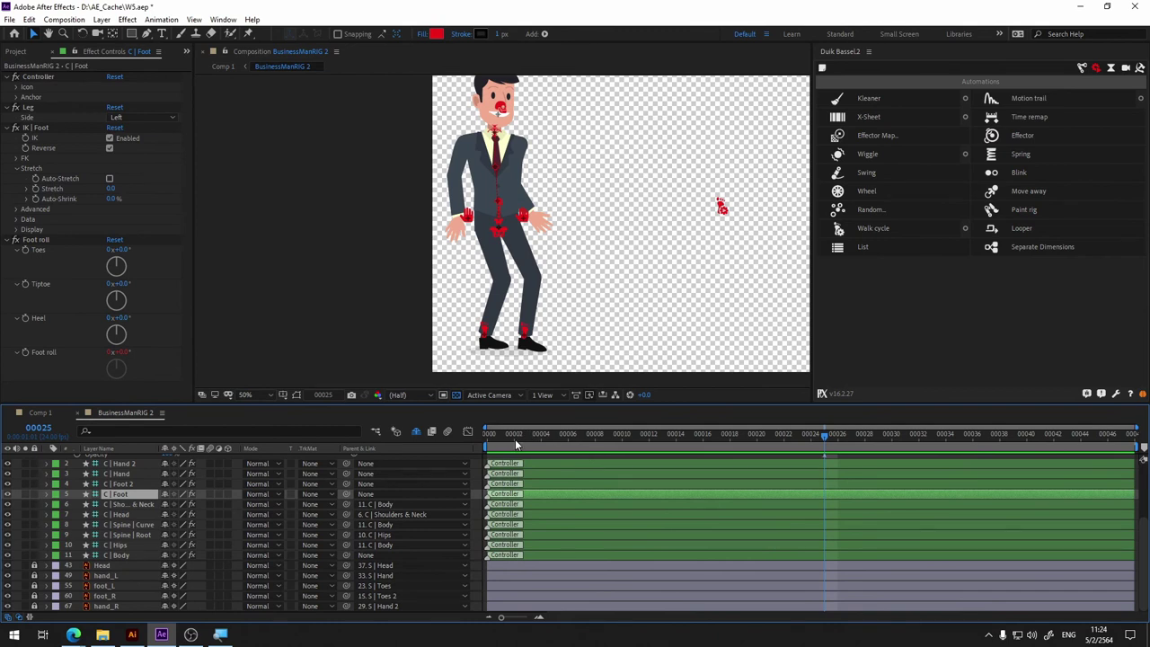
drag(515, 438, 450, 438)
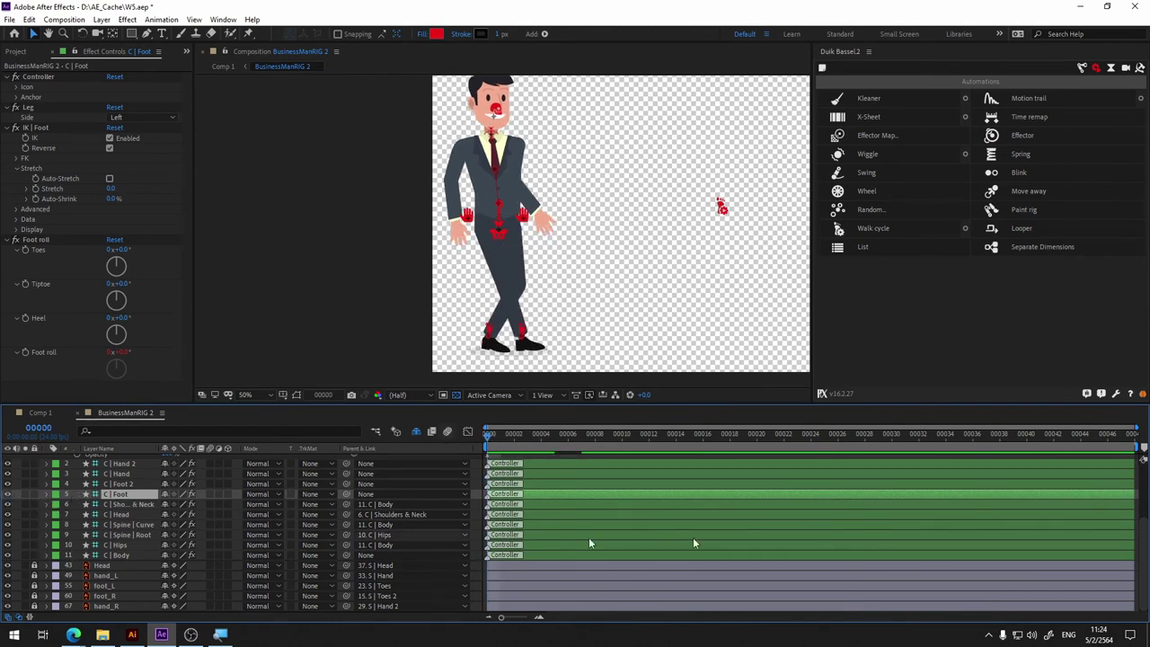
drag(488, 437, 595, 438)
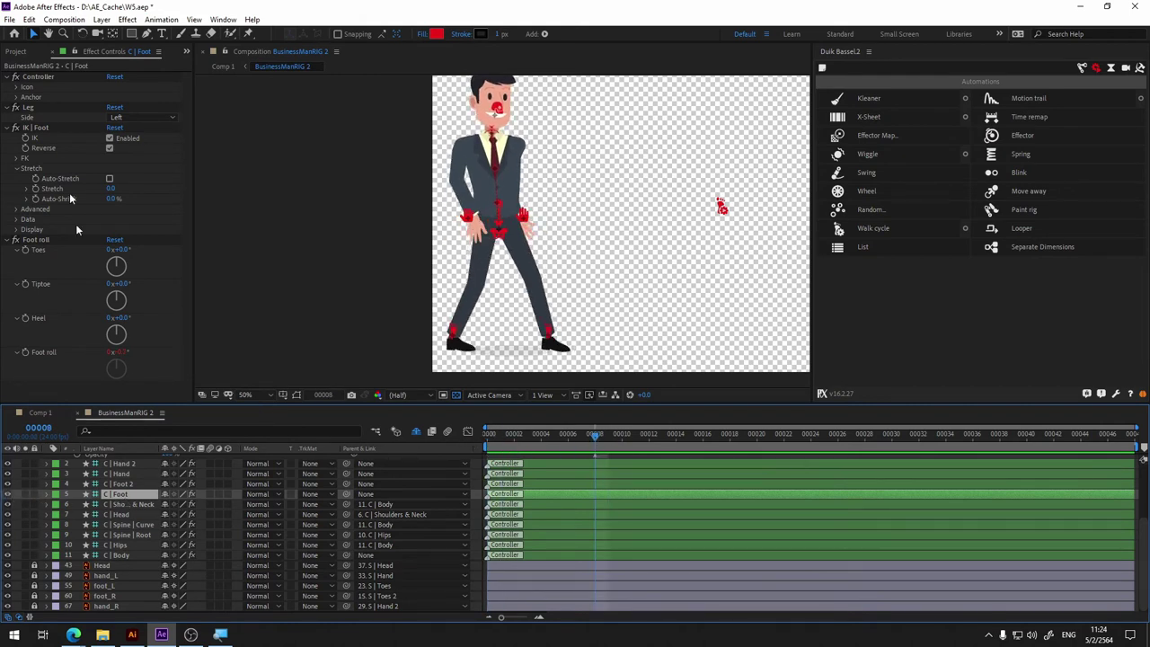
click(128, 117)
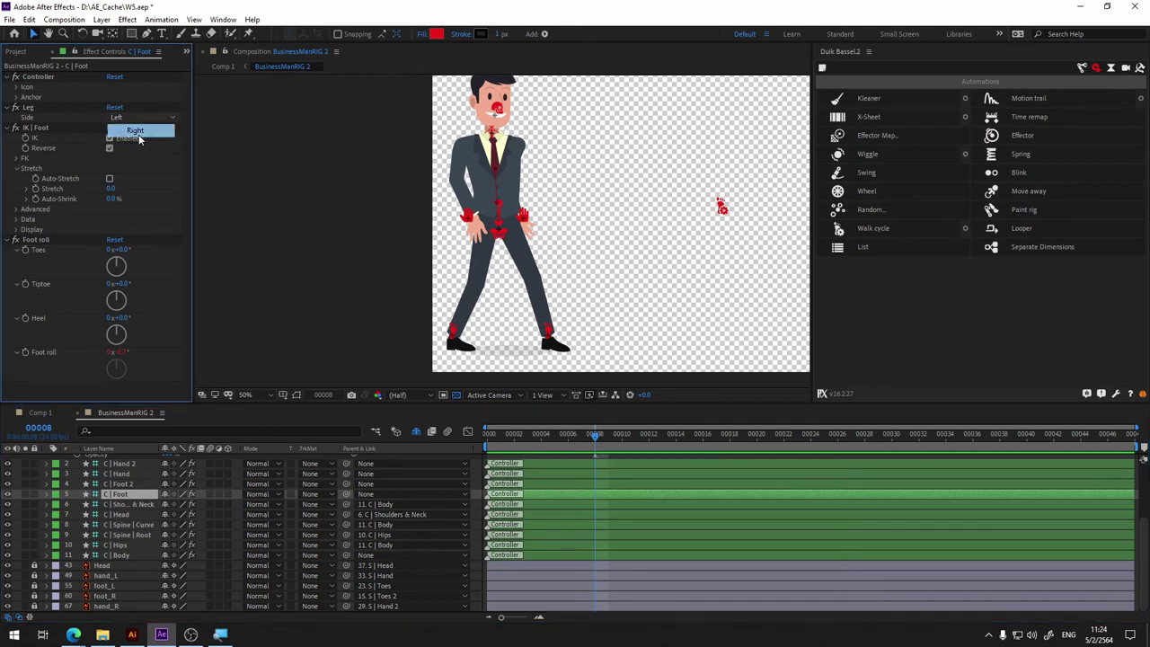
click(135, 131)
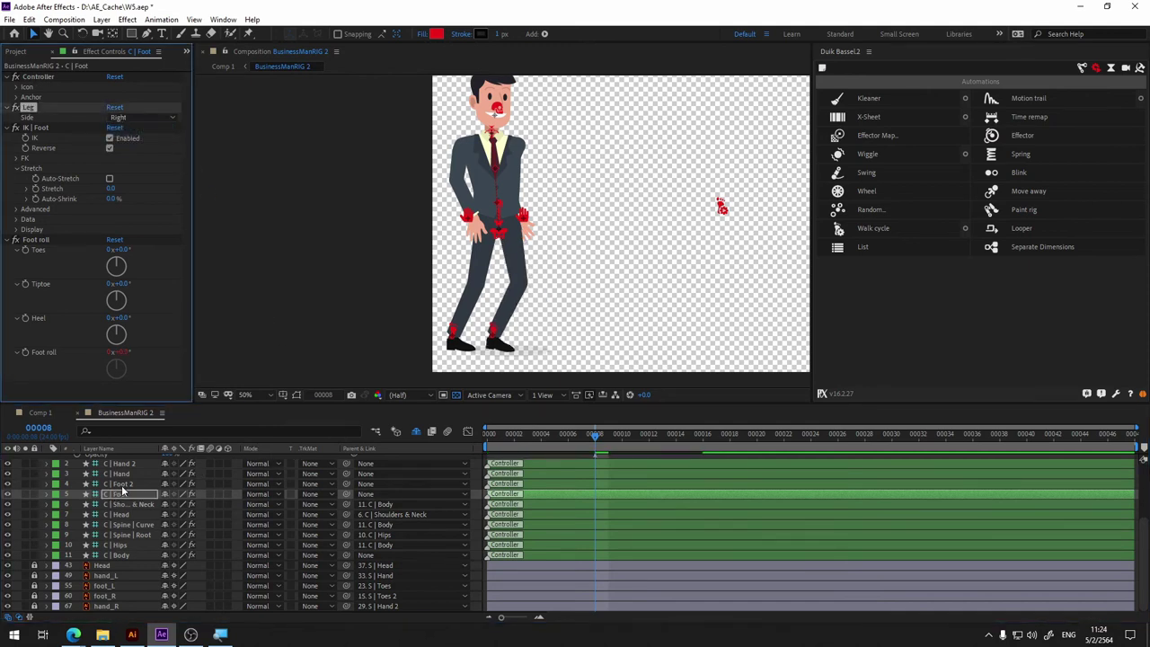
click(120, 483)
click(128, 118)
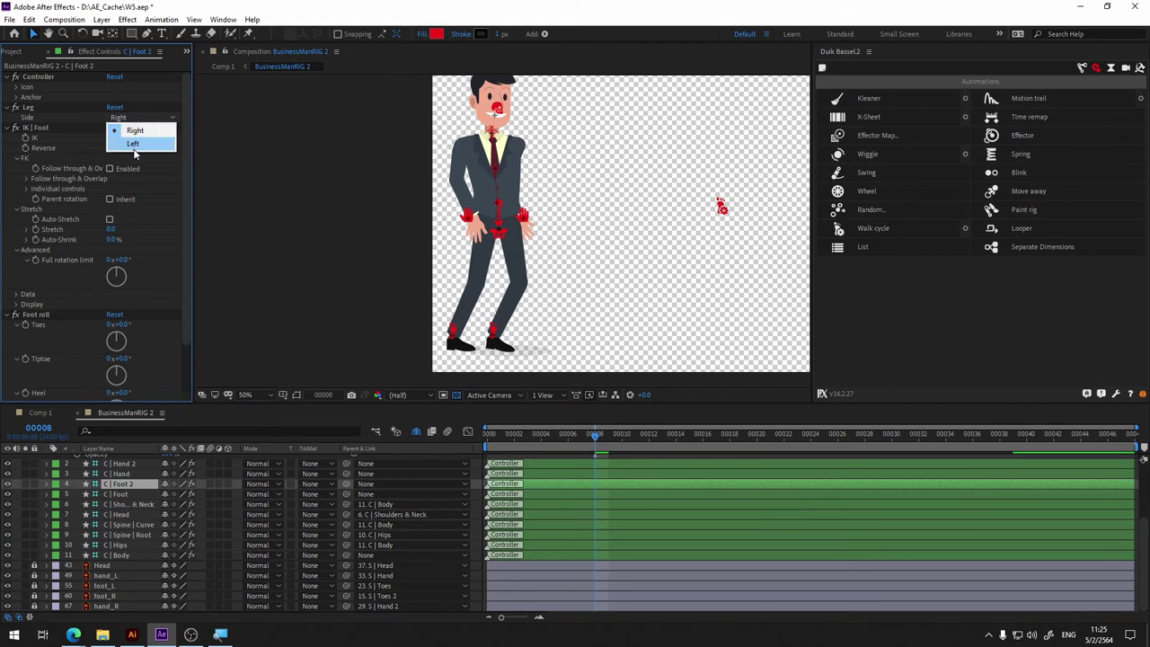
click(133, 141)
key(space)
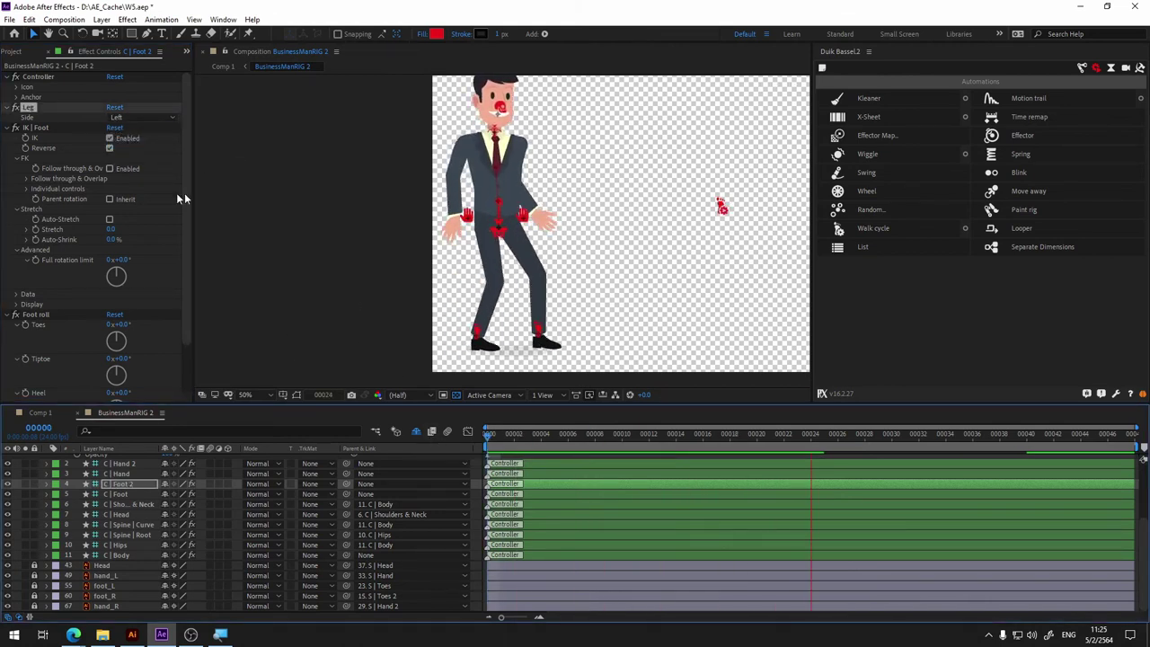
key(space)
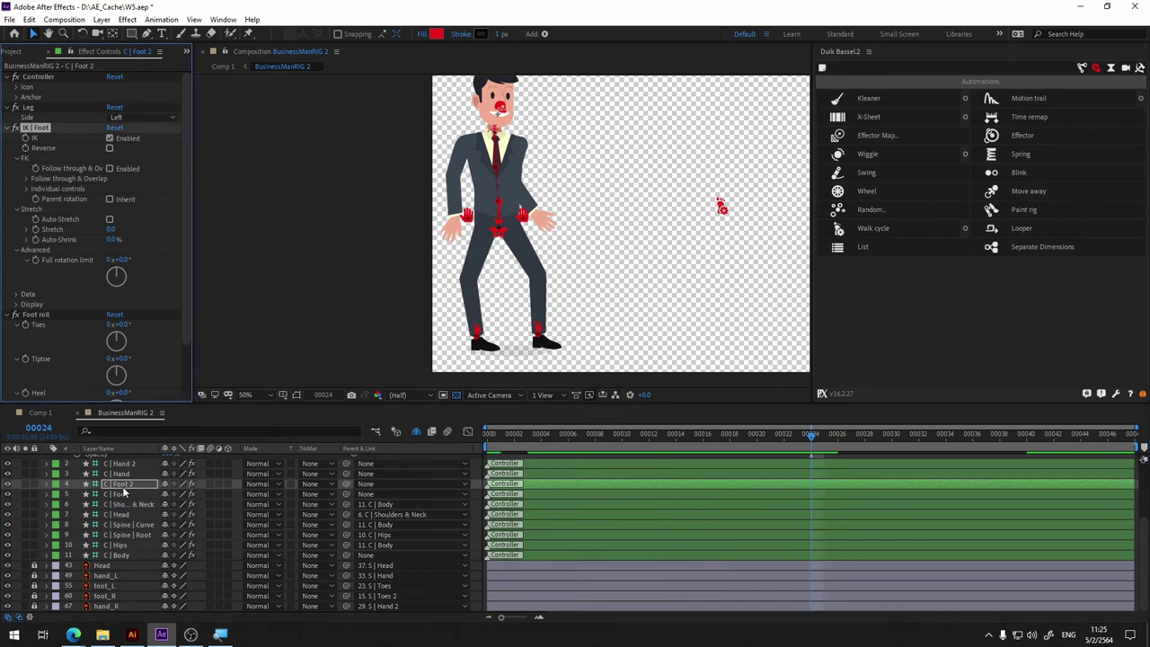
Step: Try IK Reverse off on C | Foot with a preview from the first frame, then re-enable it
click(123, 493)
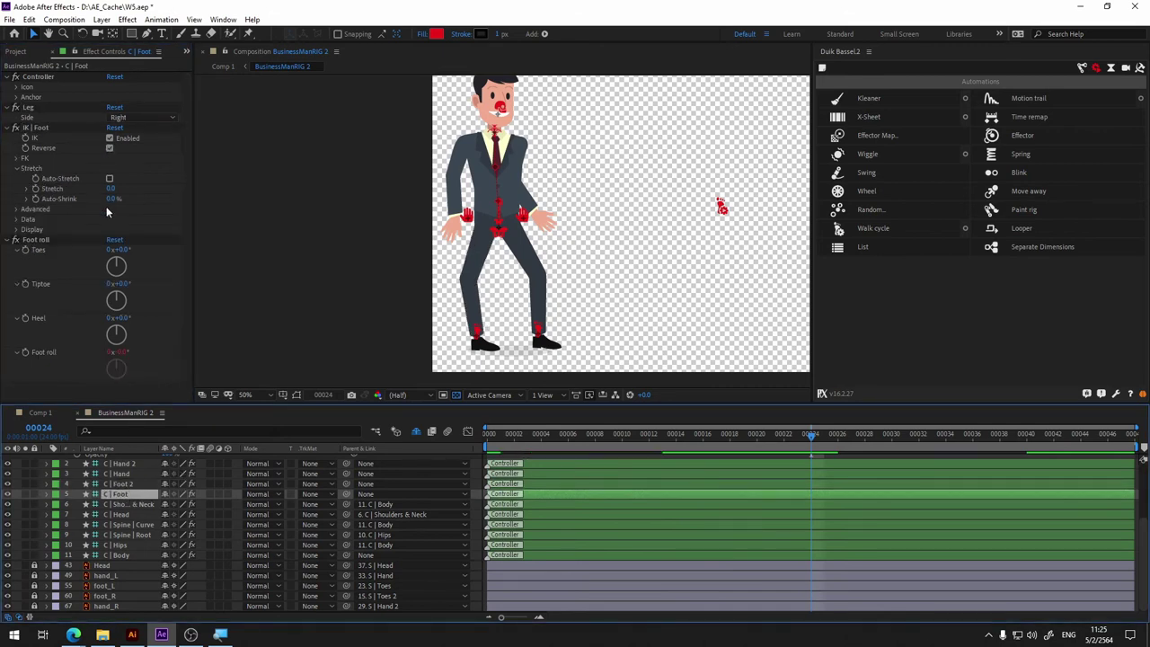
click(110, 148)
key(Home)
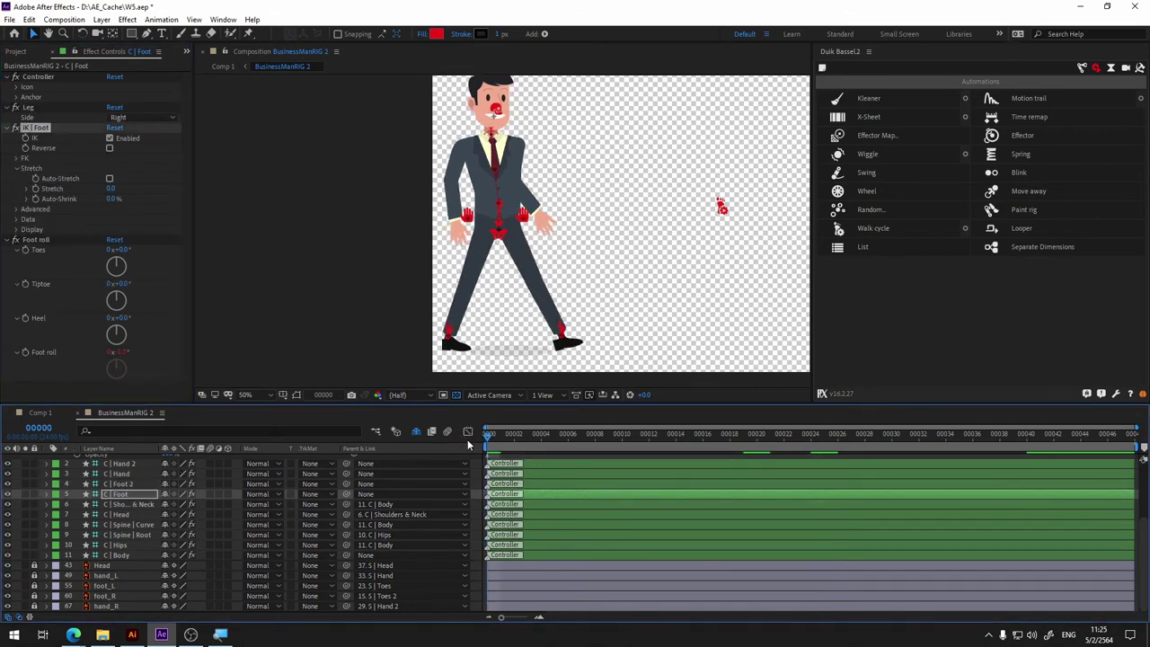
key(space)
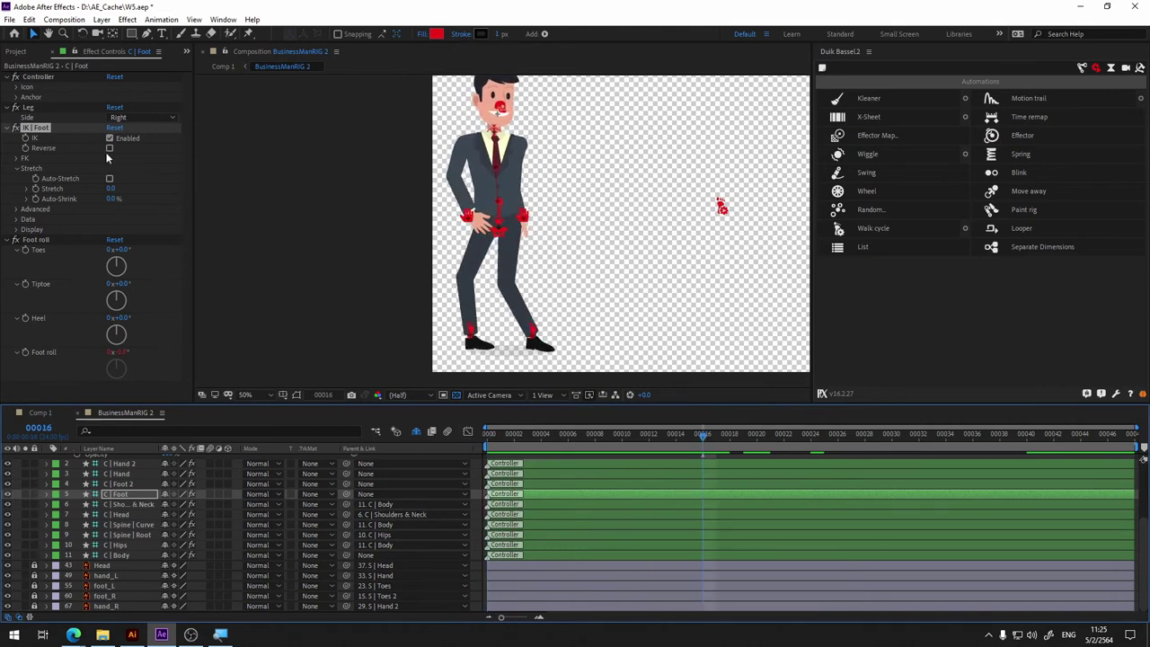
click(110, 147)
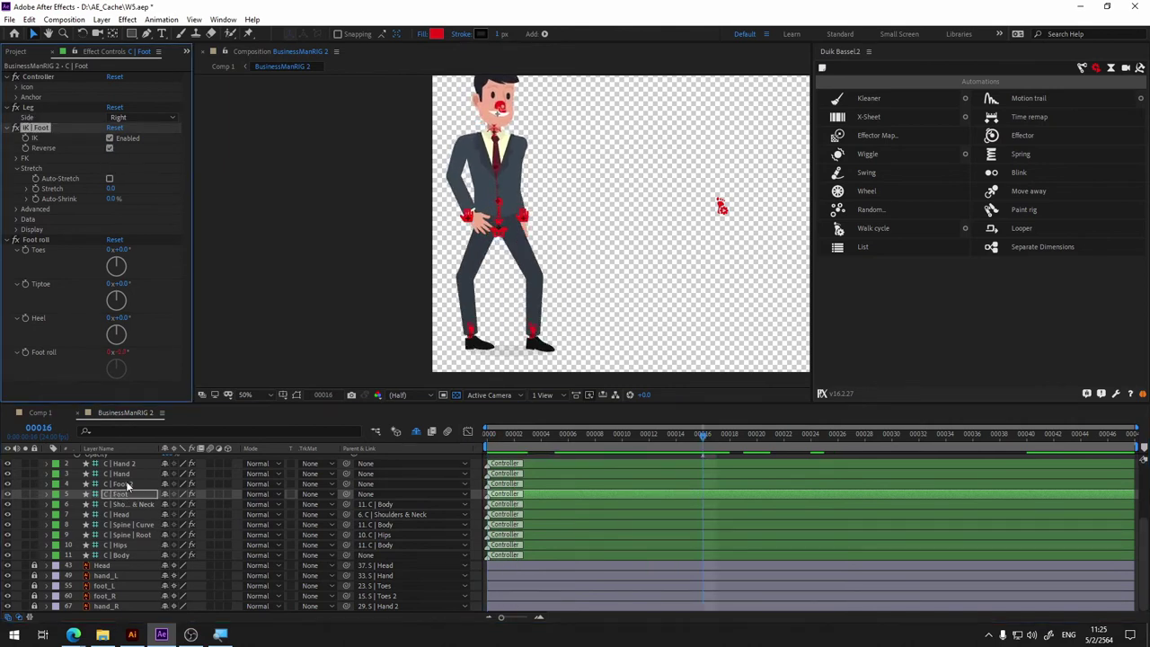
Step: Preview the walk again, checking that both foot controllers keep IK Reverse enabled
click(123, 484)
click(110, 149)
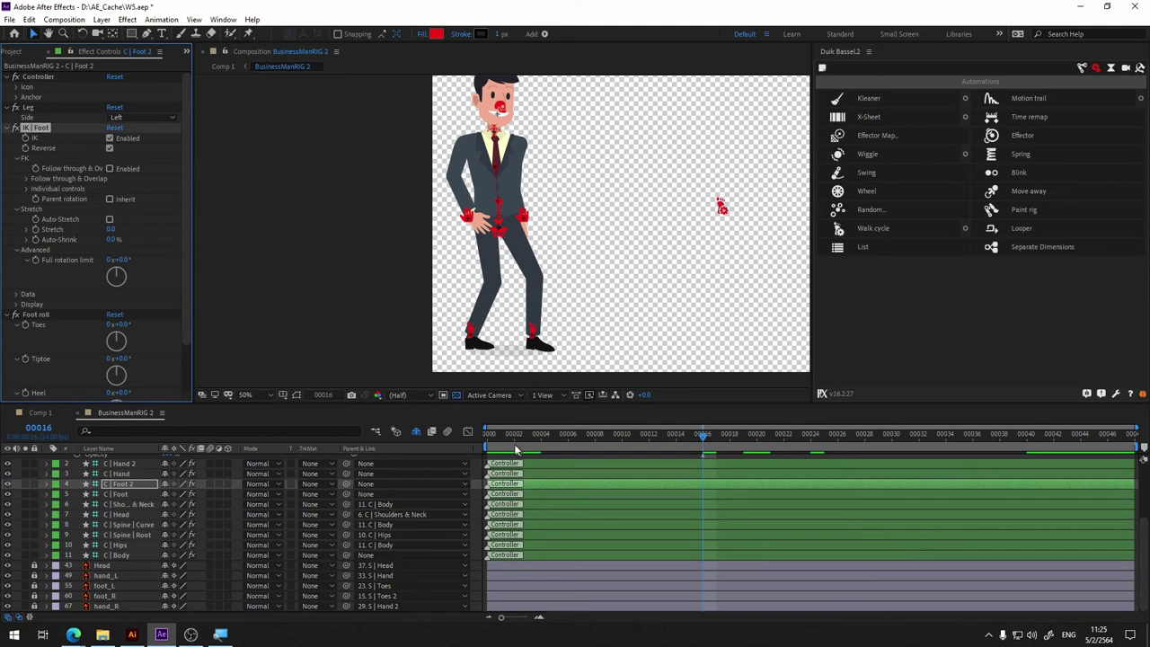
key(space)
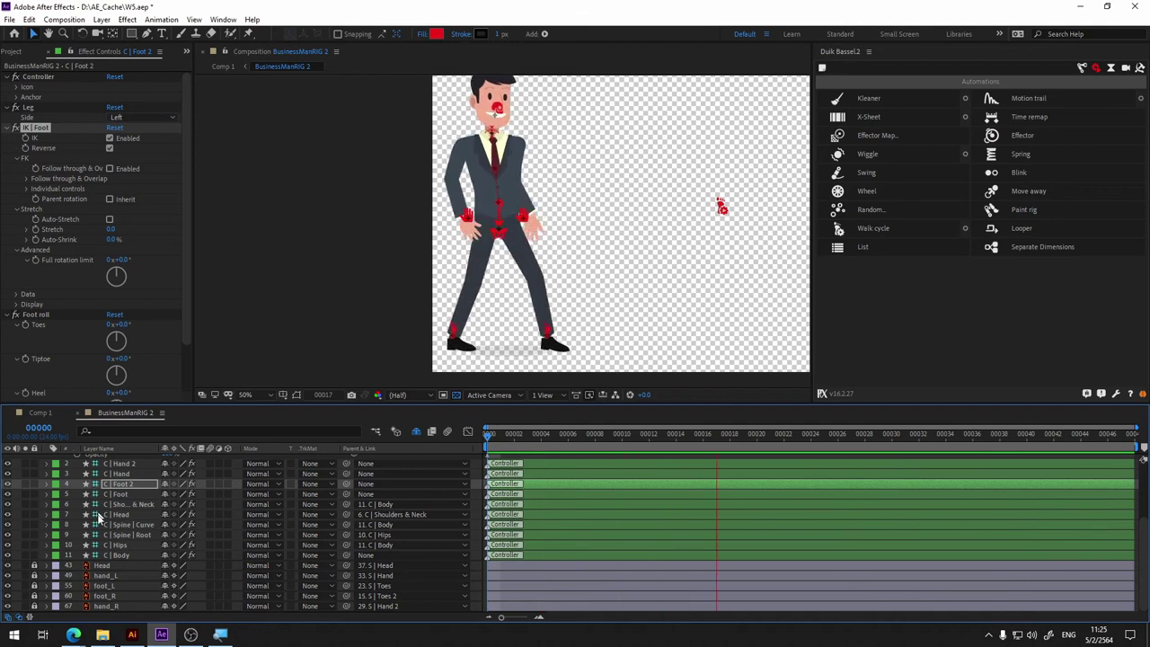
key(space)
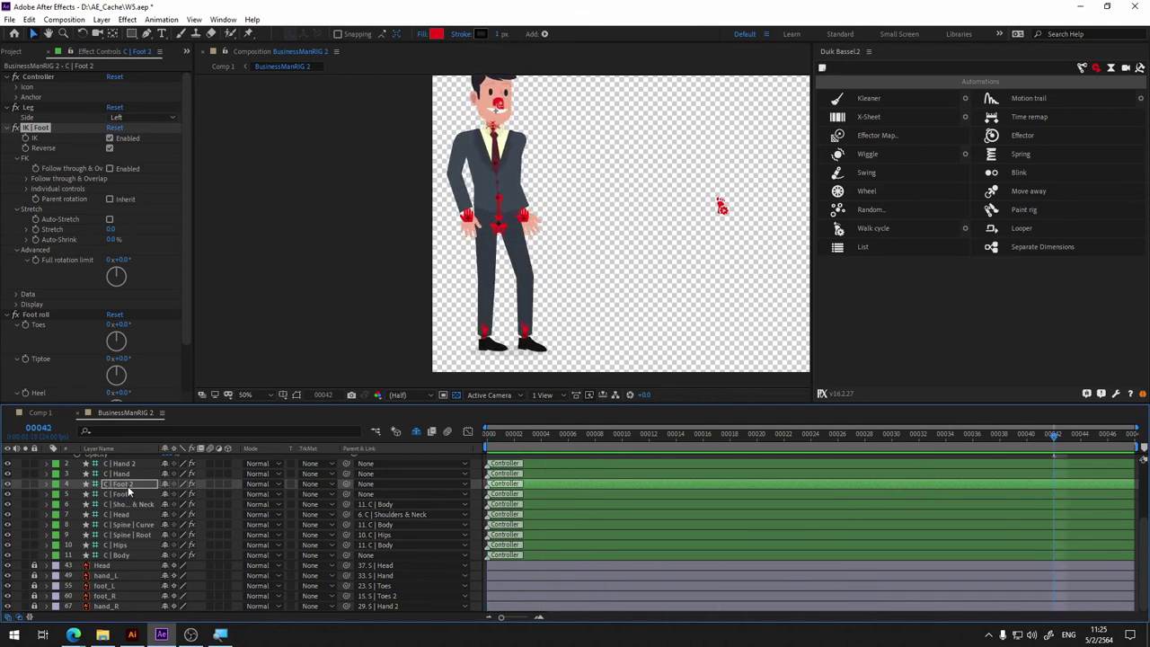
click(128, 486)
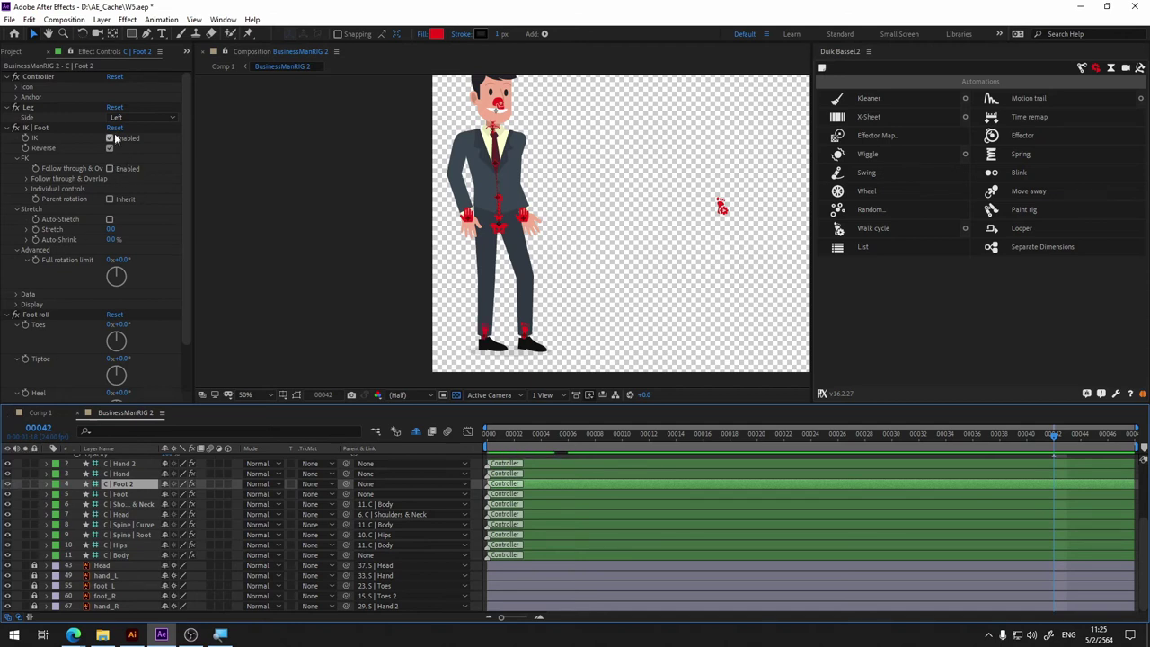
click(117, 495)
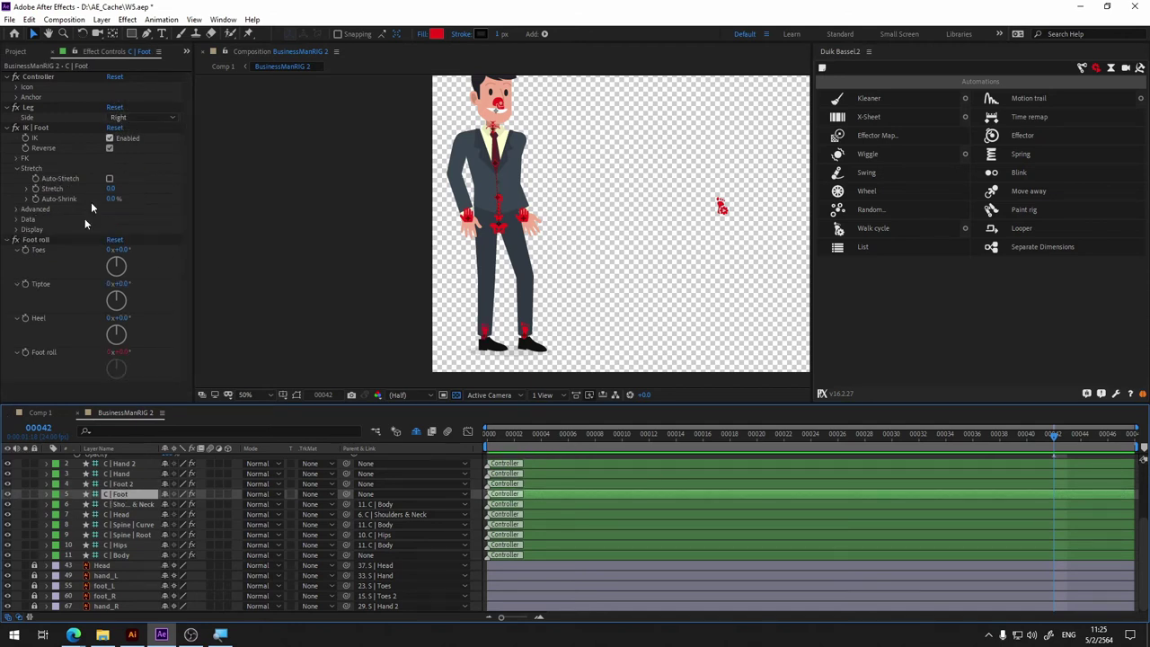
click(471, 214)
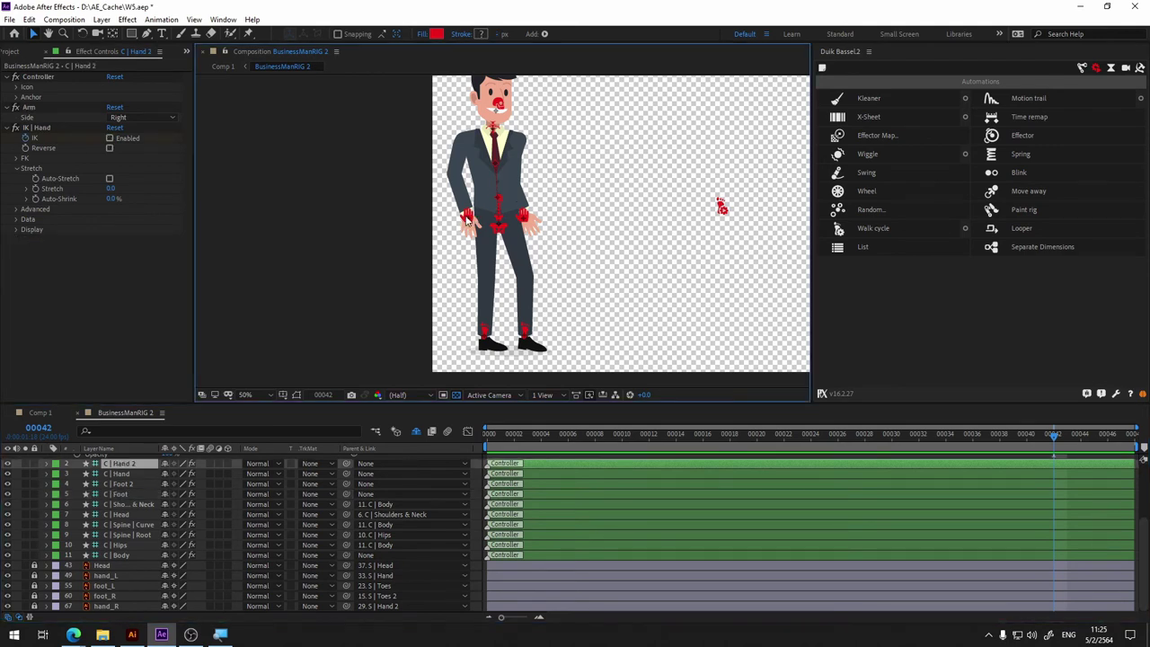
Step: Set C | Hand 2's arm Side to Left and C | Hand's to Right, then preview from frame 0
click(9, 465)
click(144, 117)
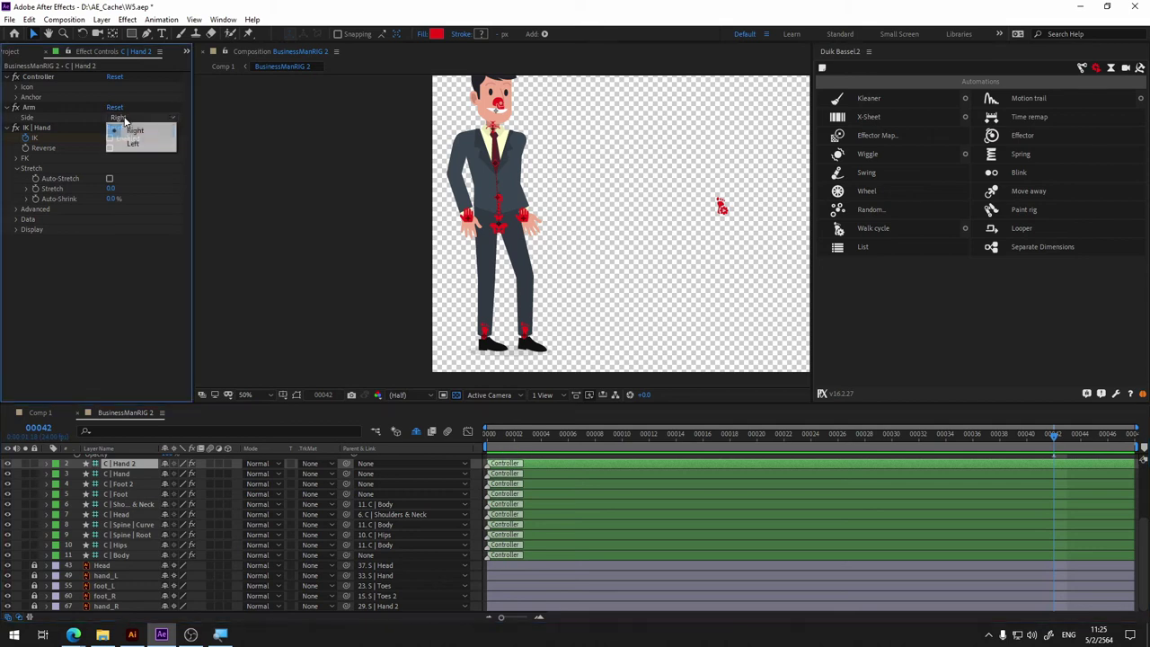
click(139, 145)
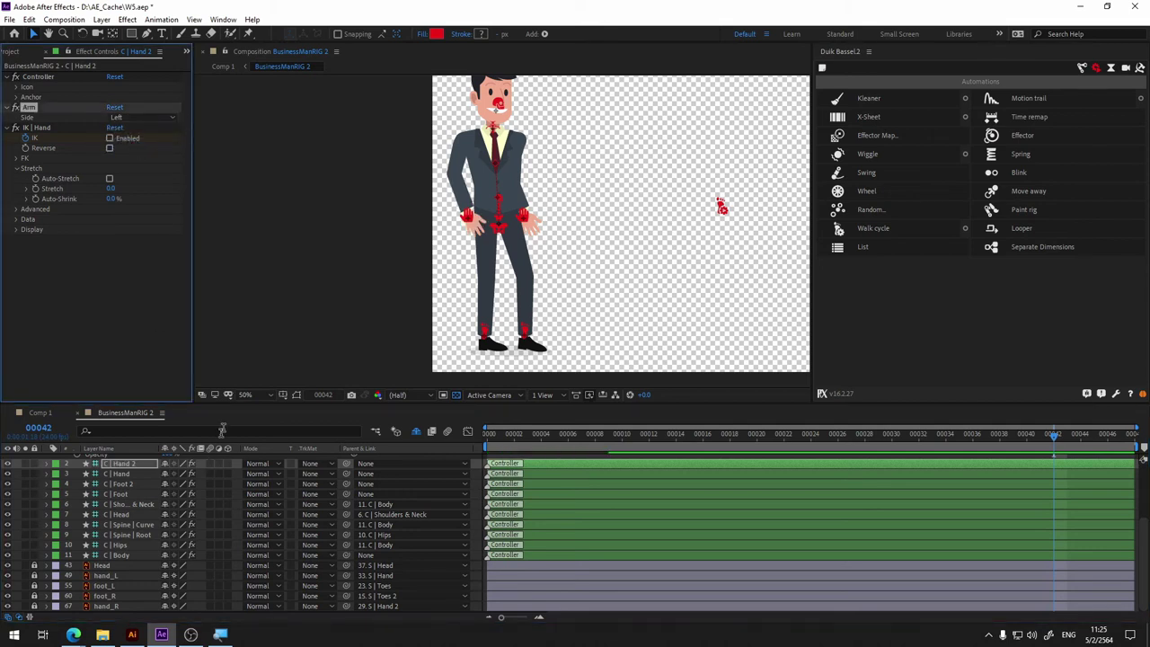
click(131, 473)
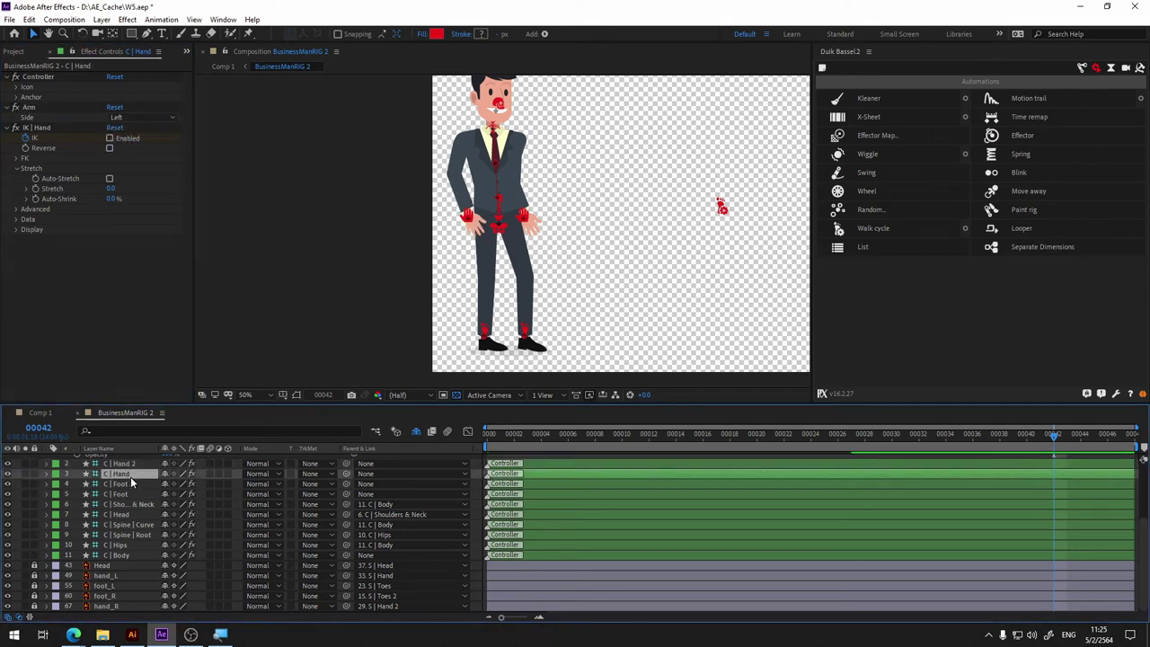
click(121, 117)
click(121, 126)
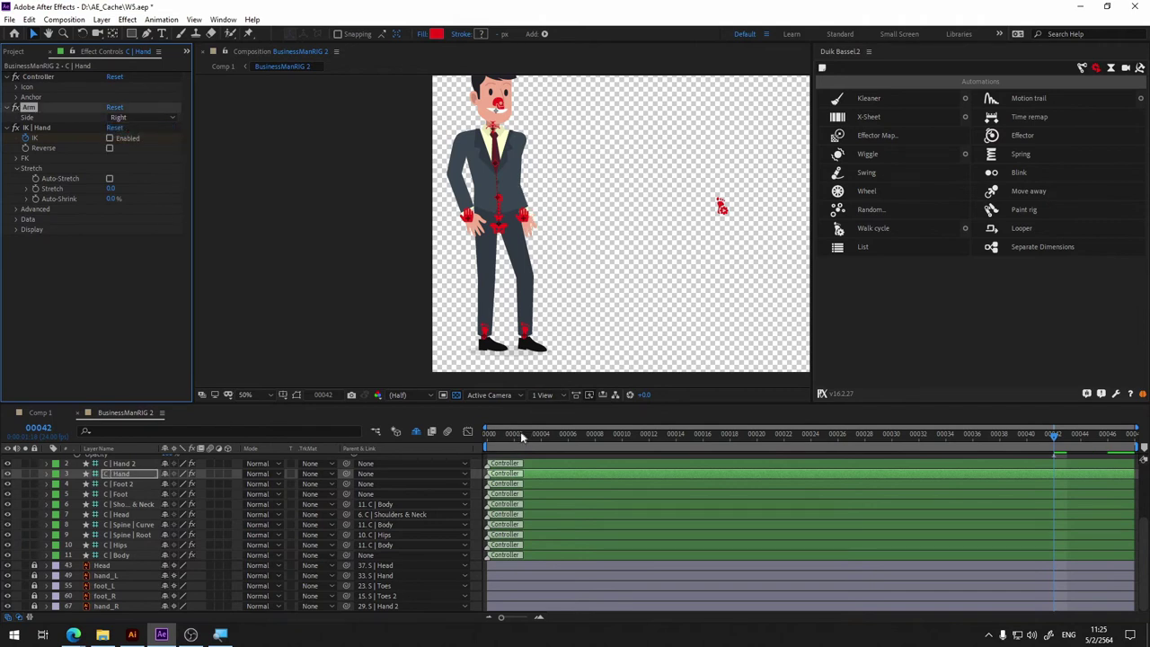
click(499, 440)
key(space)
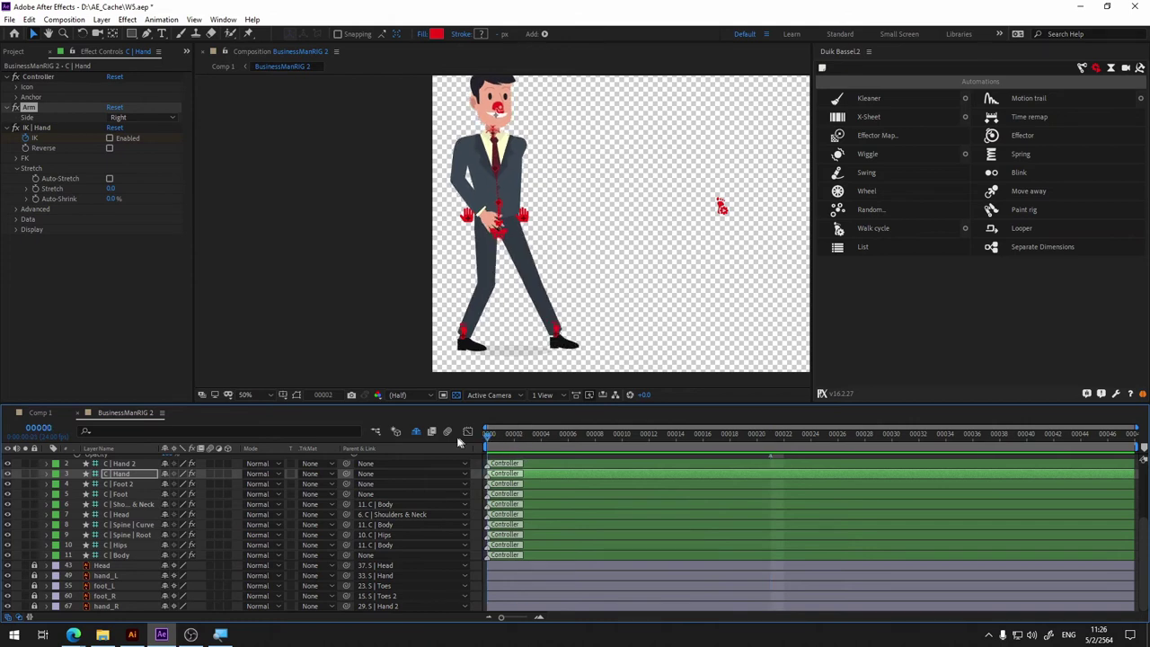
Step: Around frame 12, drag the hips controller to a better walking position
drag(527, 436, 644, 434)
key(space)
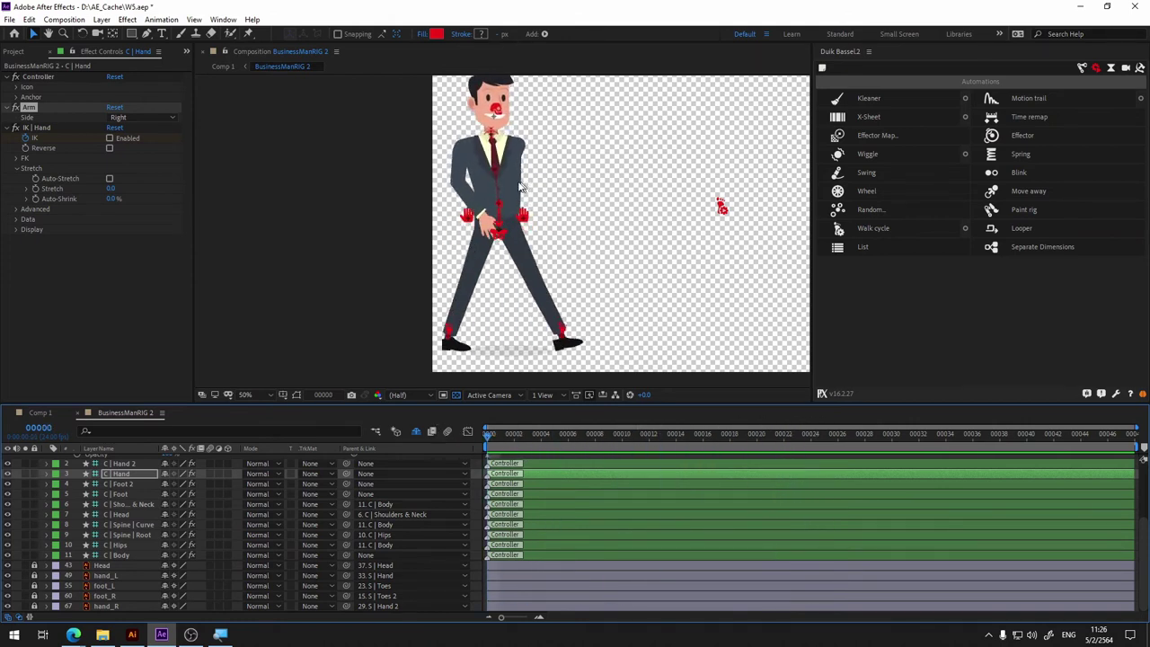
key(space)
click(501, 238)
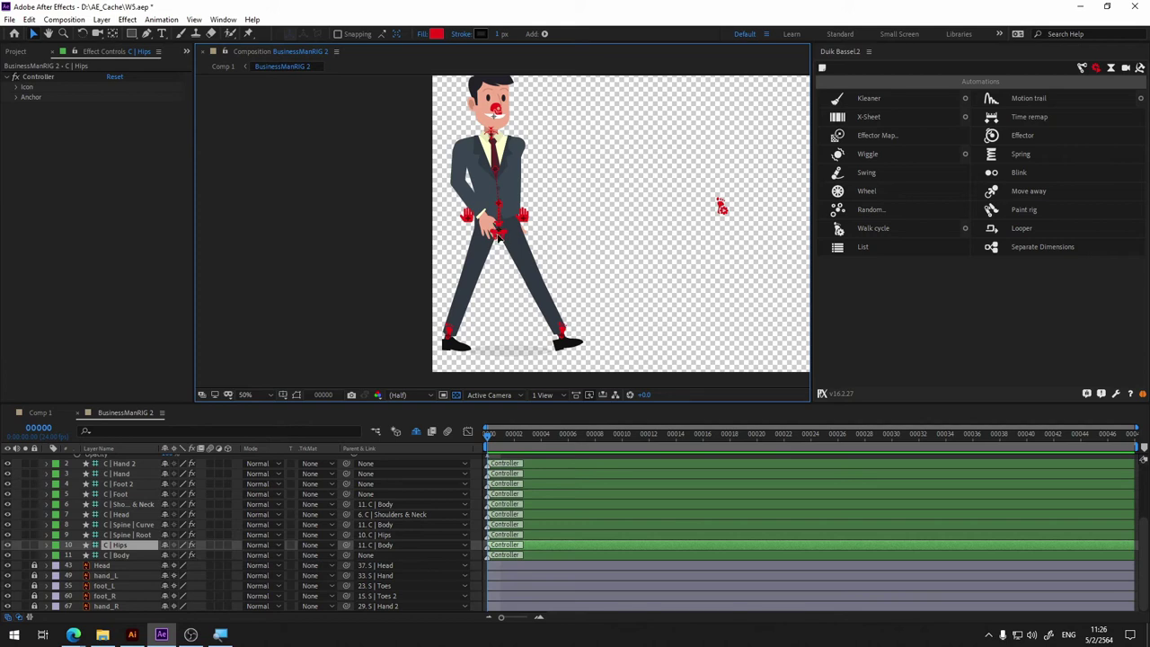
drag(498, 236, 506, 239)
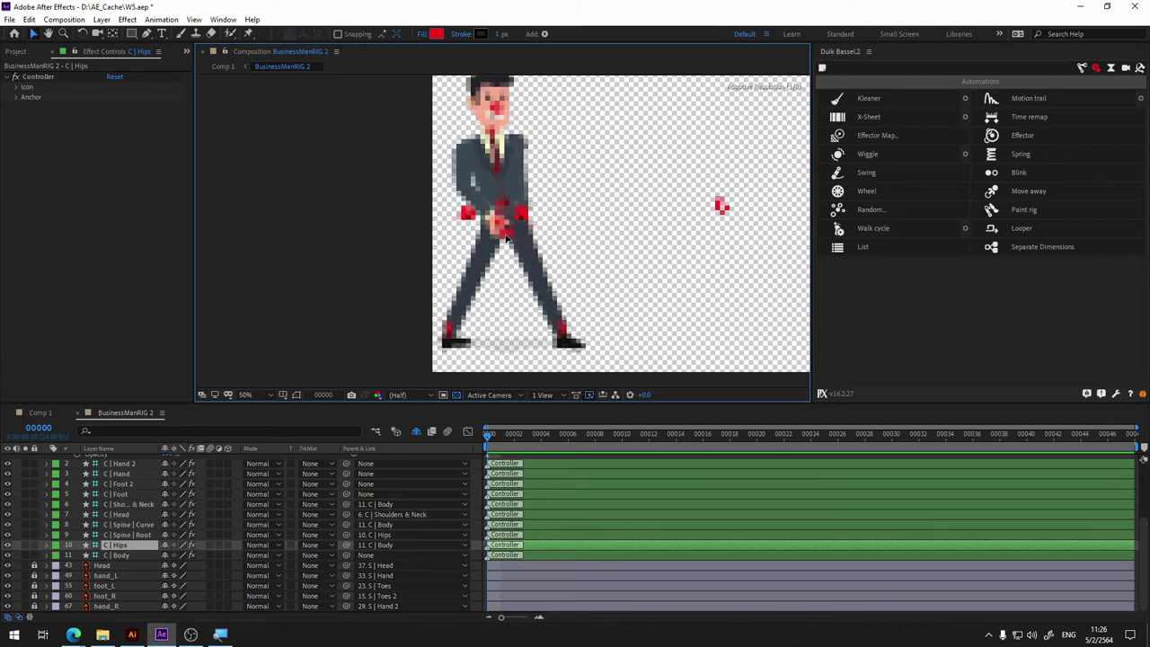
drag(506, 239, 508, 231)
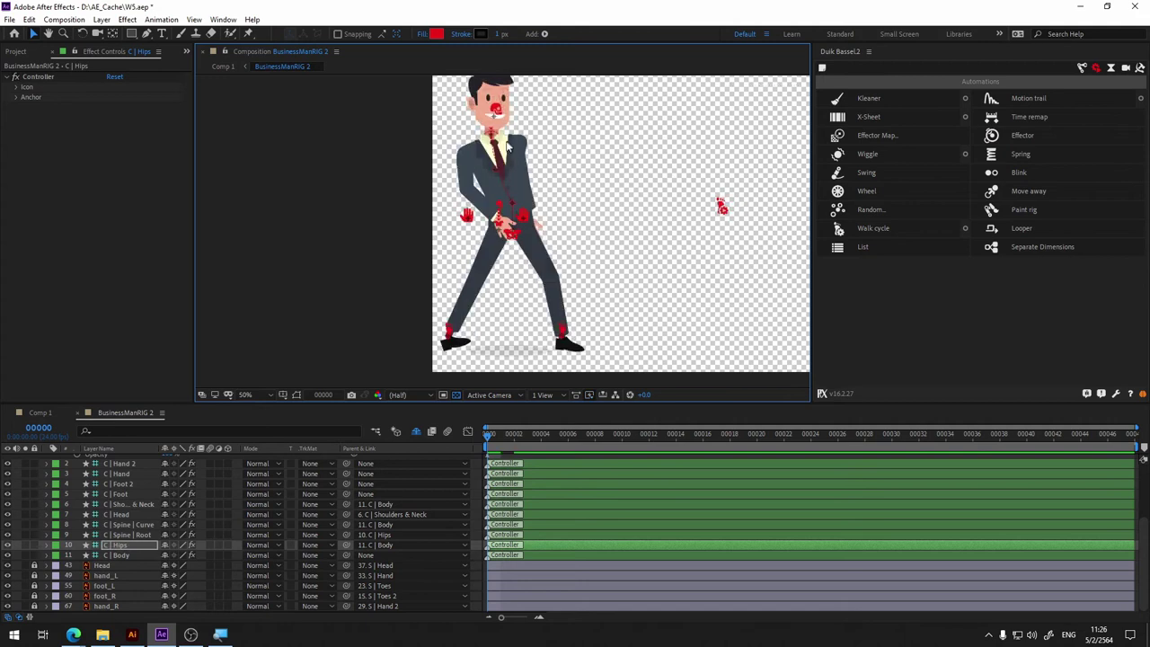
Step: Bend the spine curve and reposition the shoulders & neck controller, then preview the walk
drag(498, 174, 516, 170)
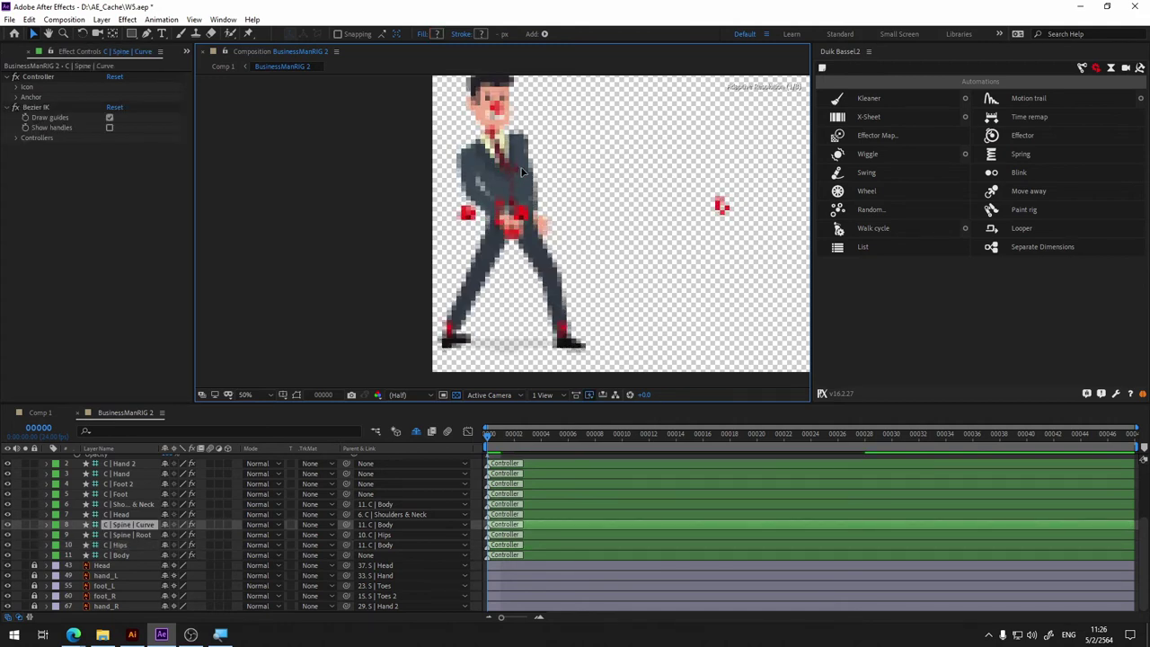
drag(516, 171, 521, 171)
mouse_move(491, 136)
mouse_down()
mouse_move(520, 135)
mouse_move(494, 140)
mouse_move(537, 353)
mouse_up()
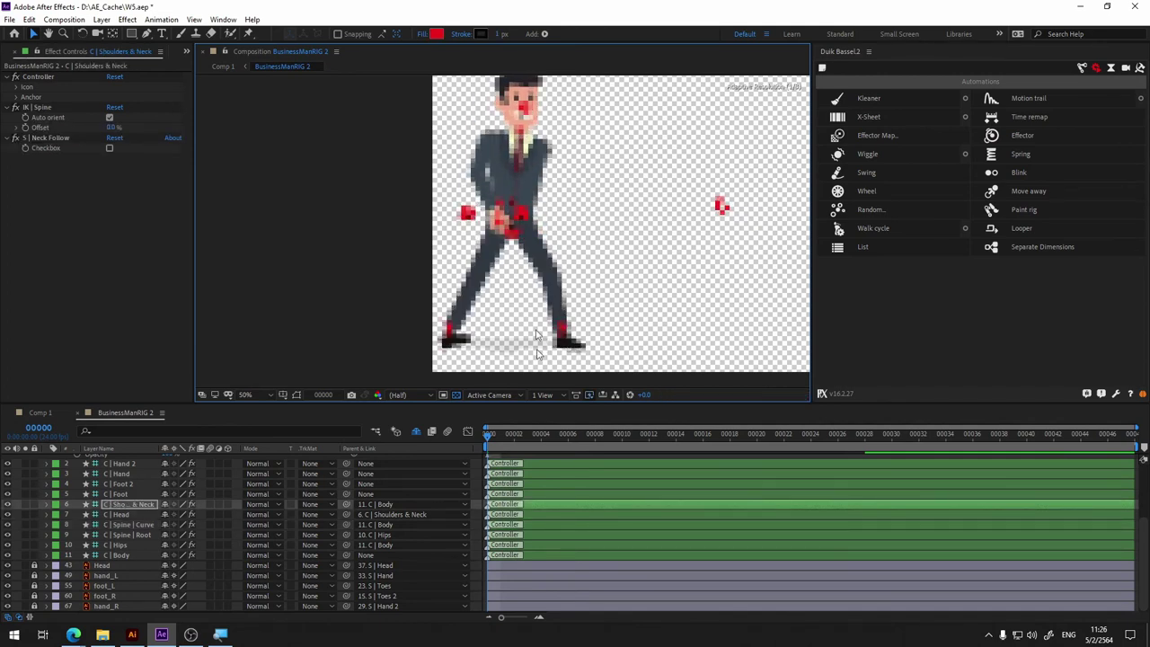
click(478, 434)
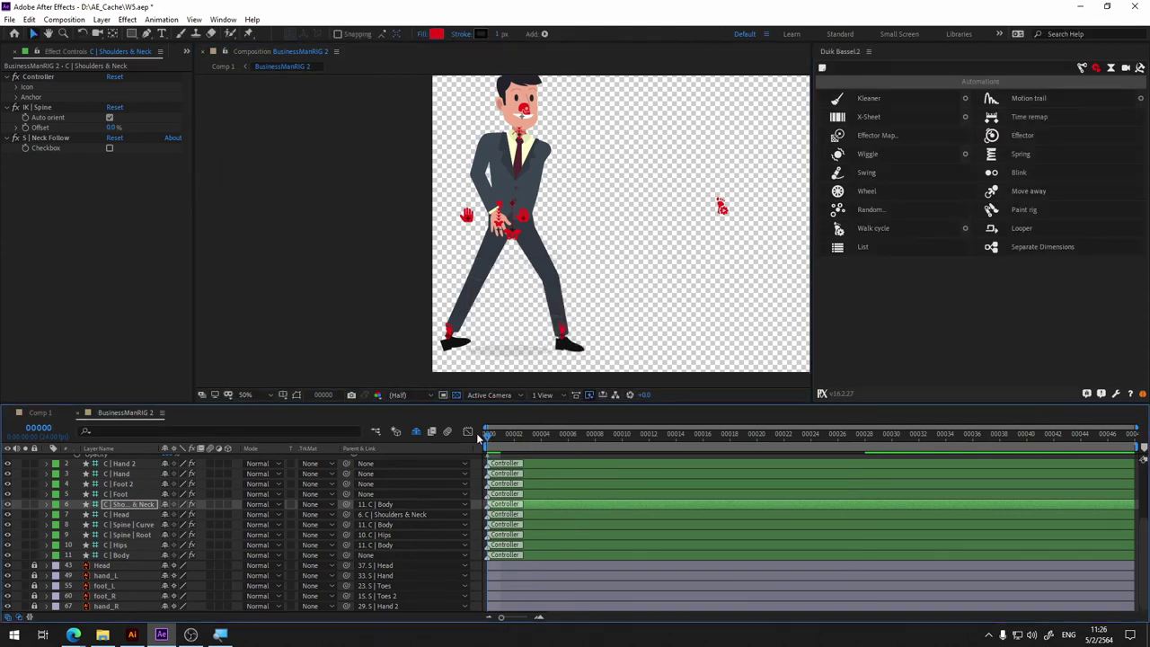
key(space)
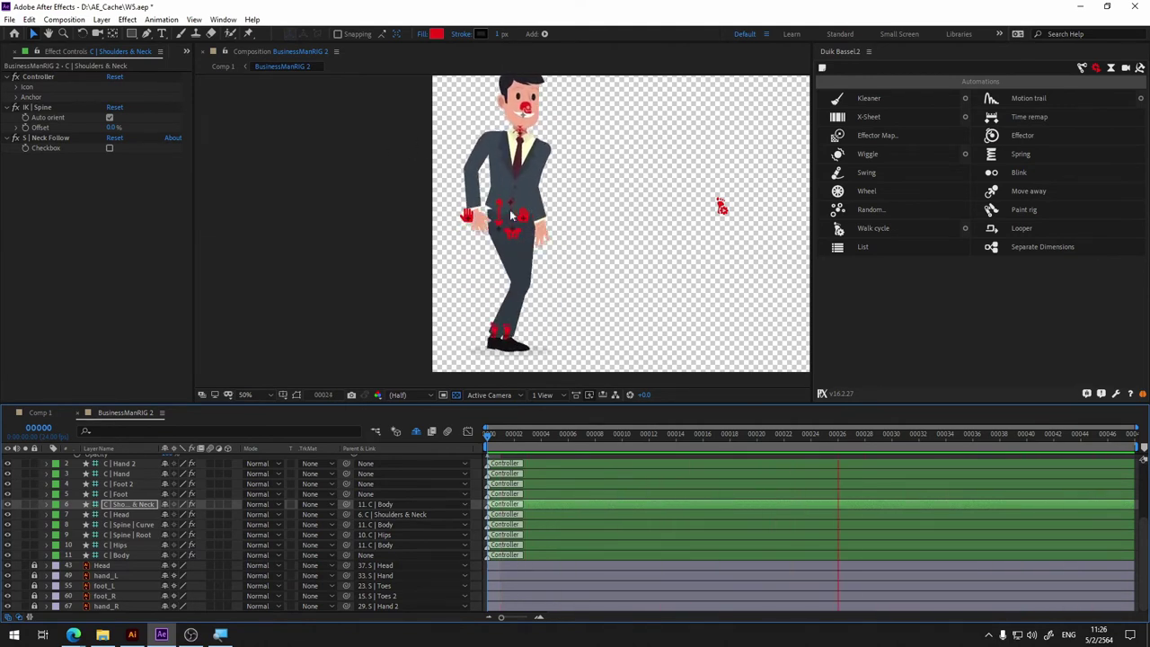
Step: Preview the walk across Comp 1, then return to BusinessManRIG 2 at frame 0
click(45, 413)
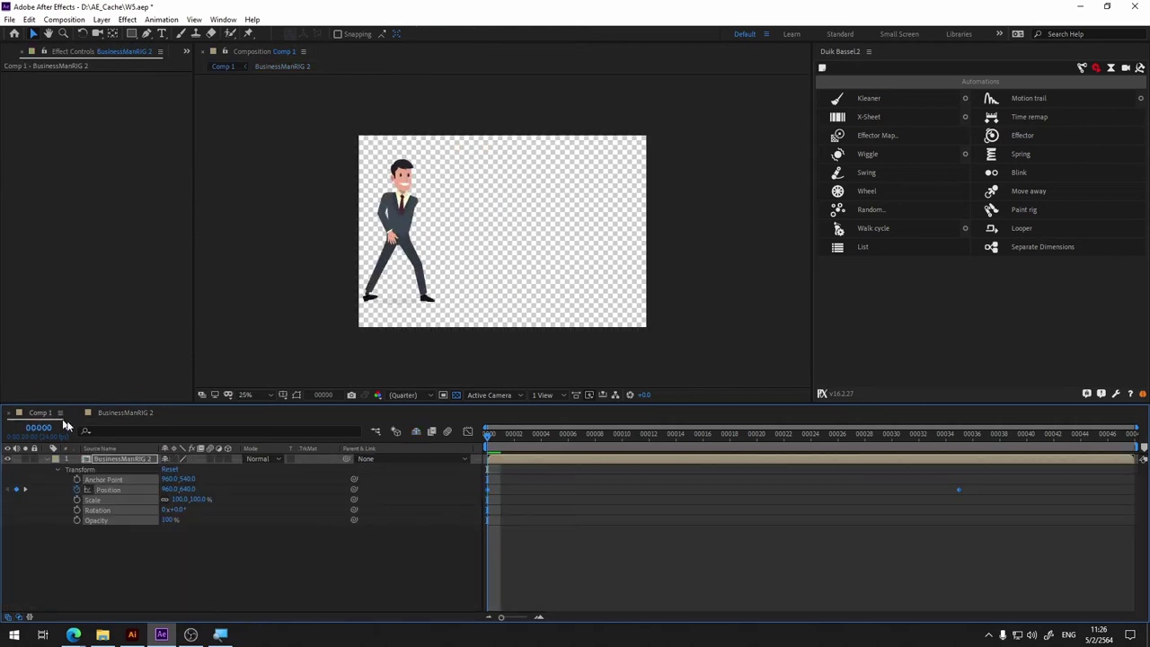
key(space)
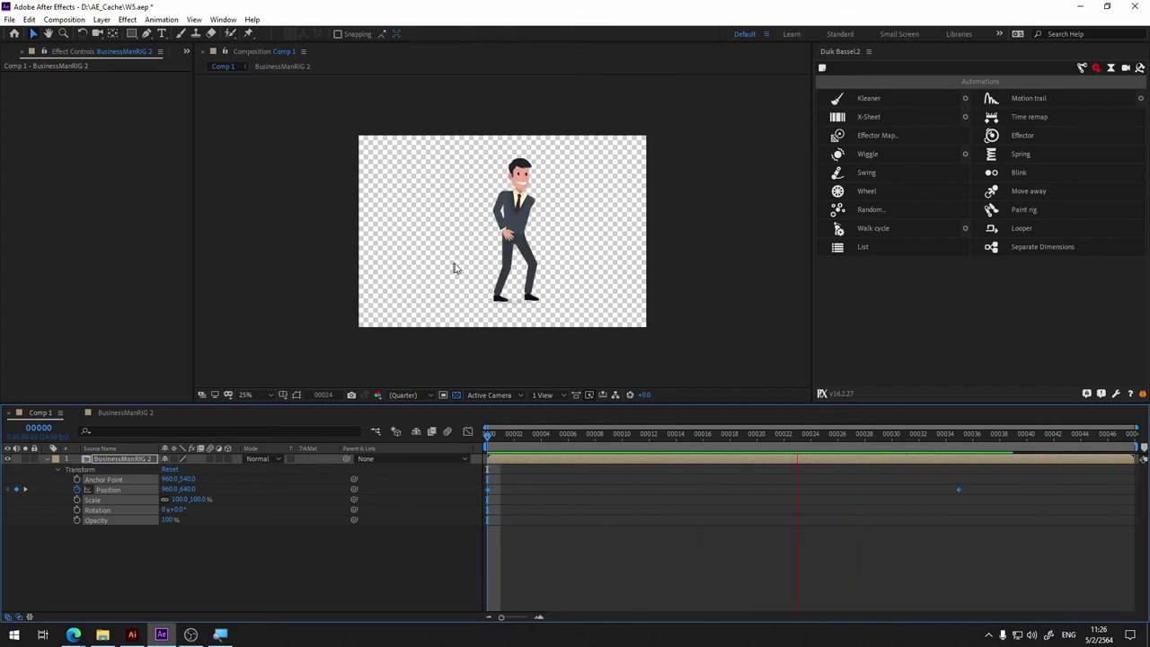
click(142, 411)
key(Home)
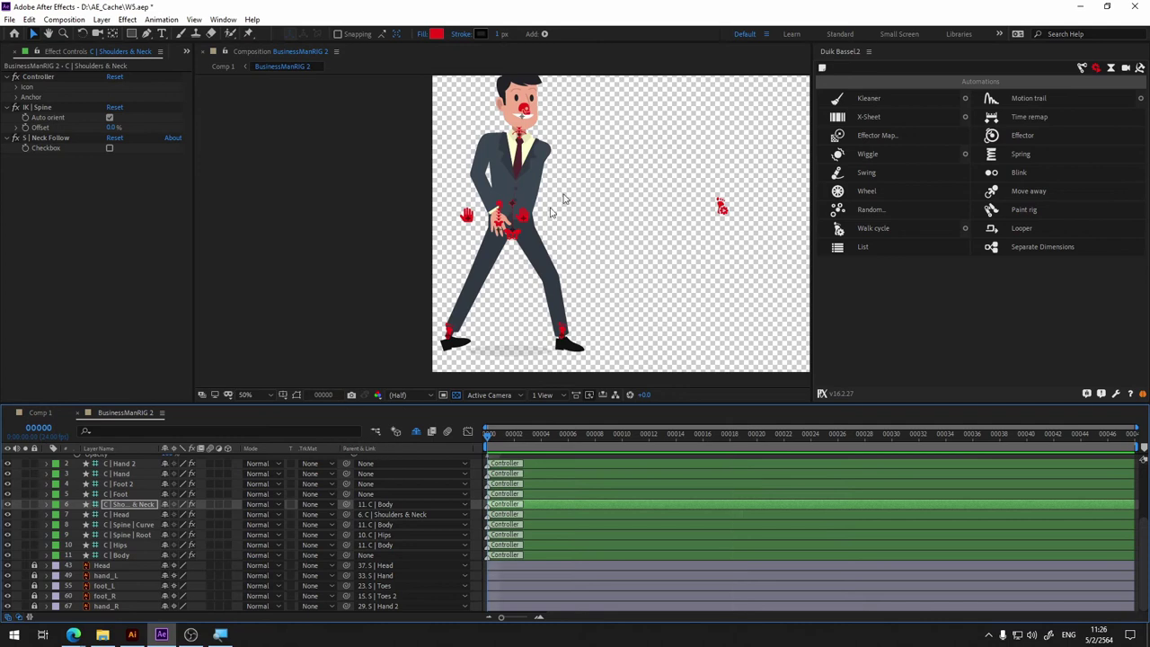
Step: Lower the hips controller slightly for a wider stance and preview the rig's walk
click(511, 237)
drag(511, 241, 512, 250)
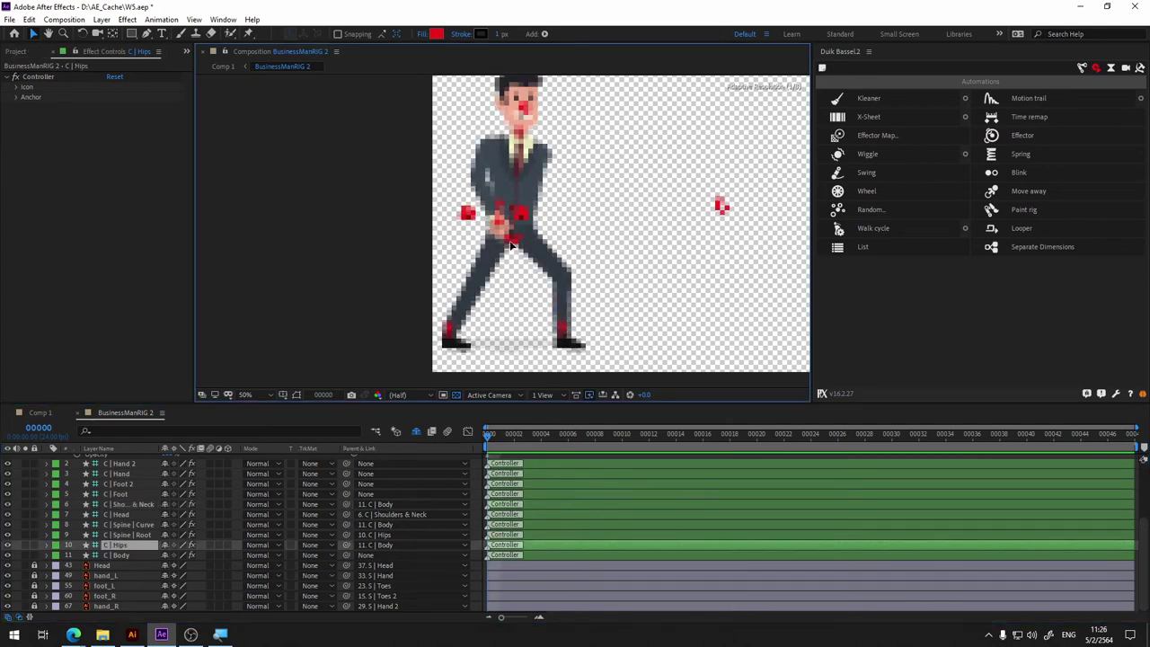
click(520, 140)
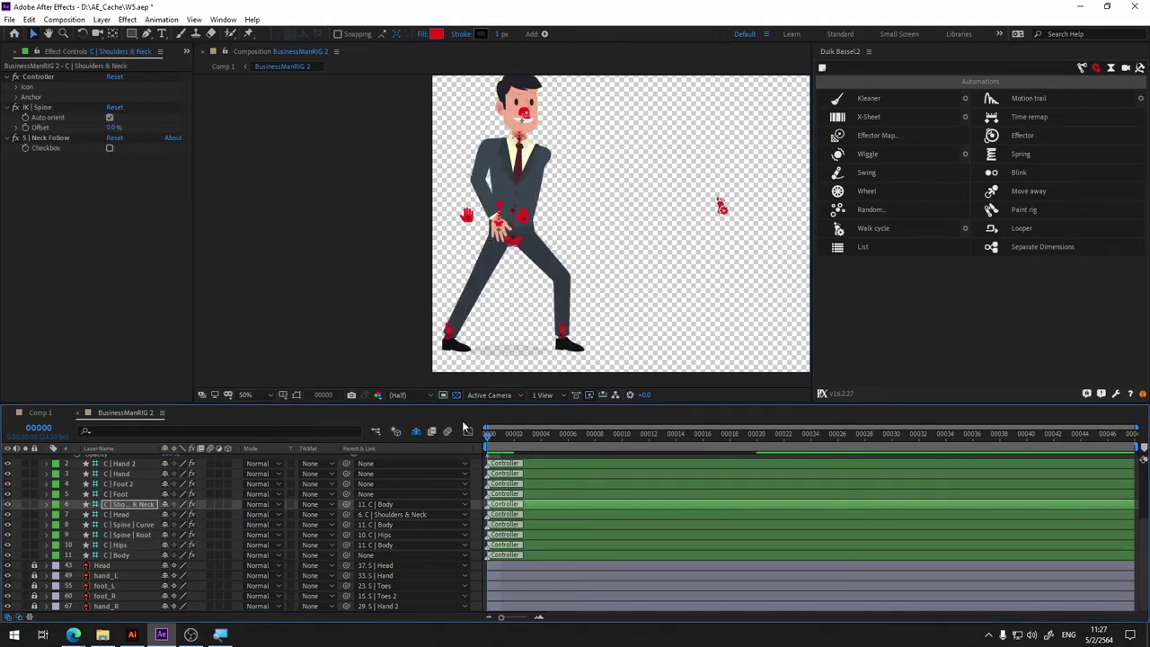
key(space)
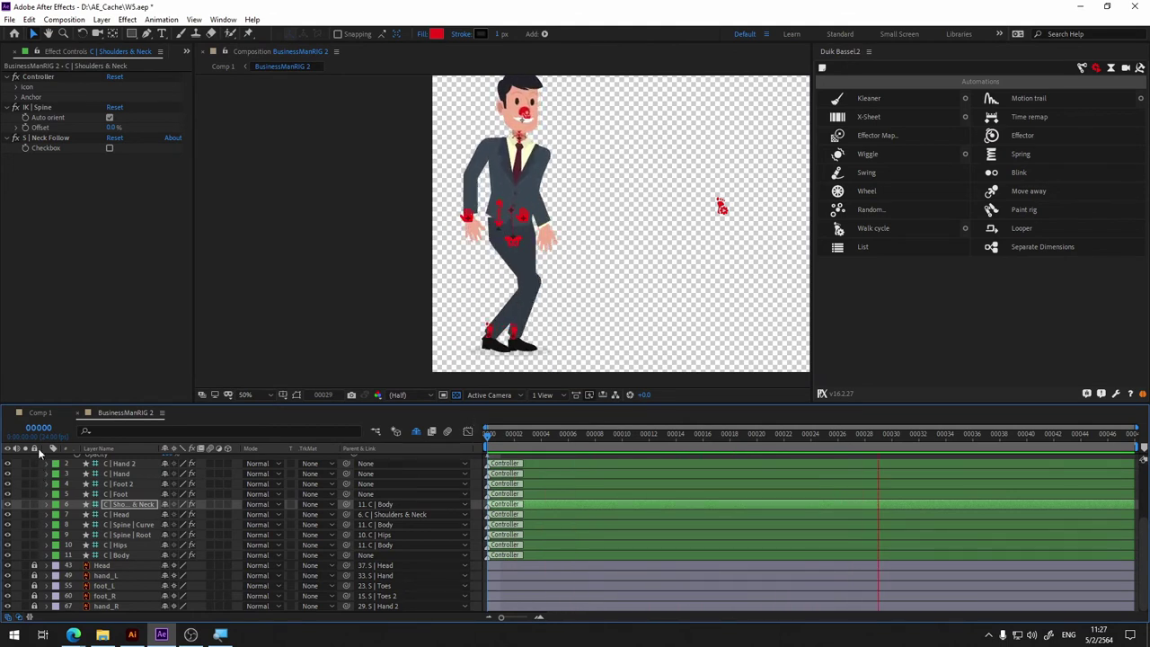
Step: Check the walk in Comp 1, then nudge the hips and shoulders & neck in BusinessManRIG 2
click(47, 415)
key(space)
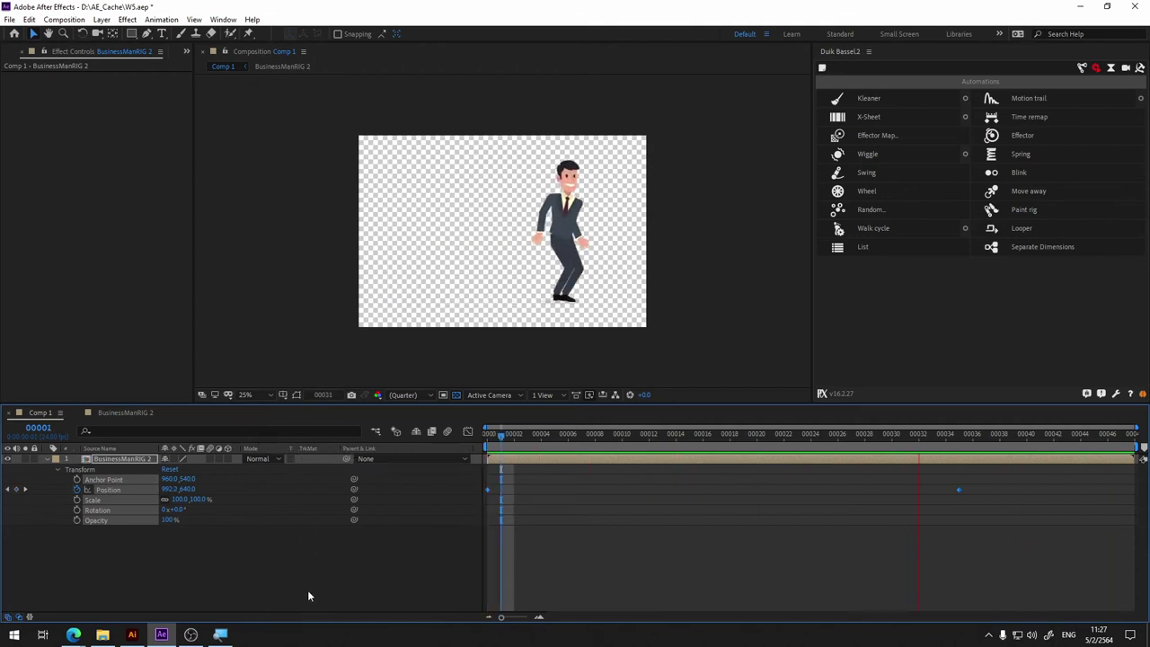
click(113, 413)
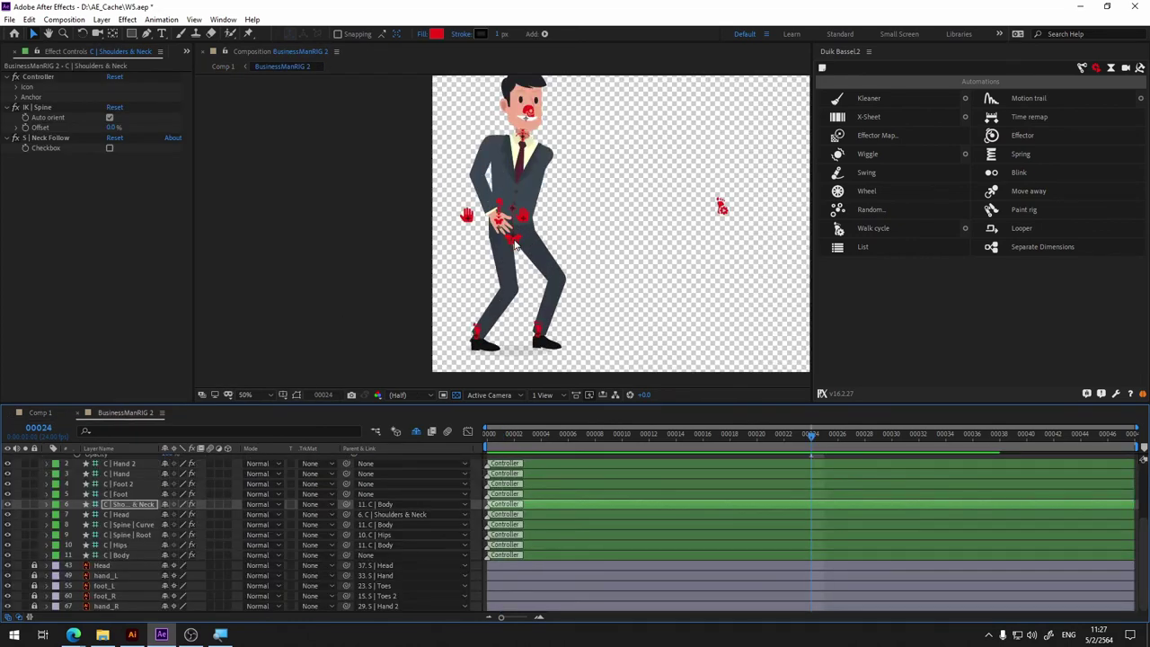
drag(515, 246, 509, 238)
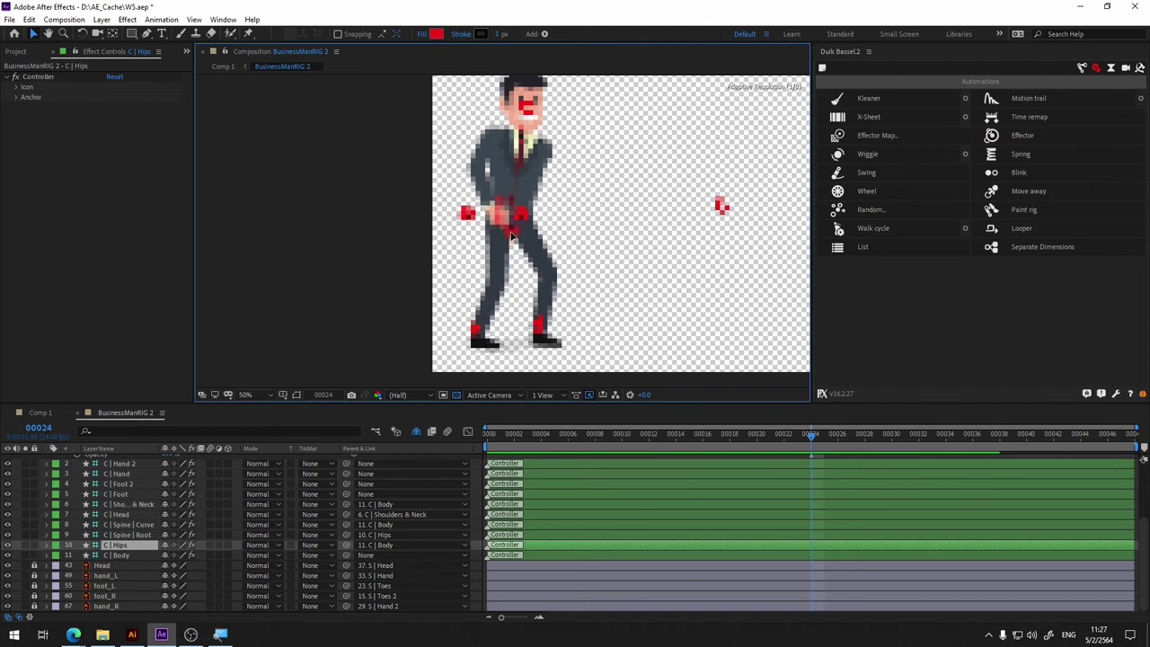
click(522, 141)
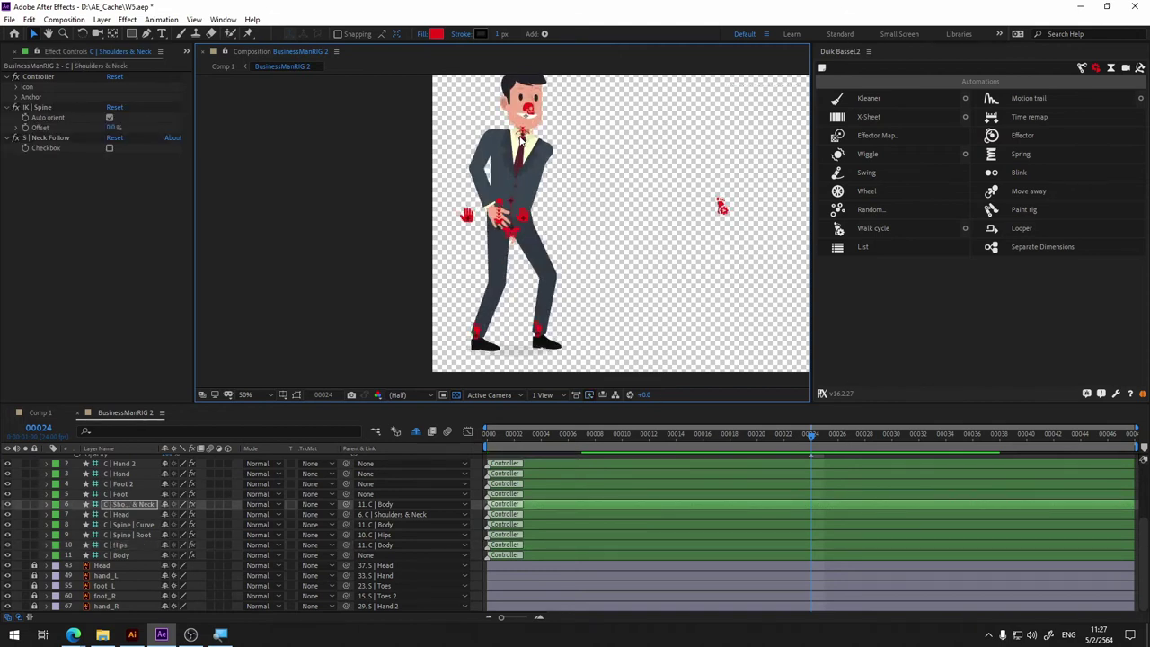
drag(522, 133, 522, 133)
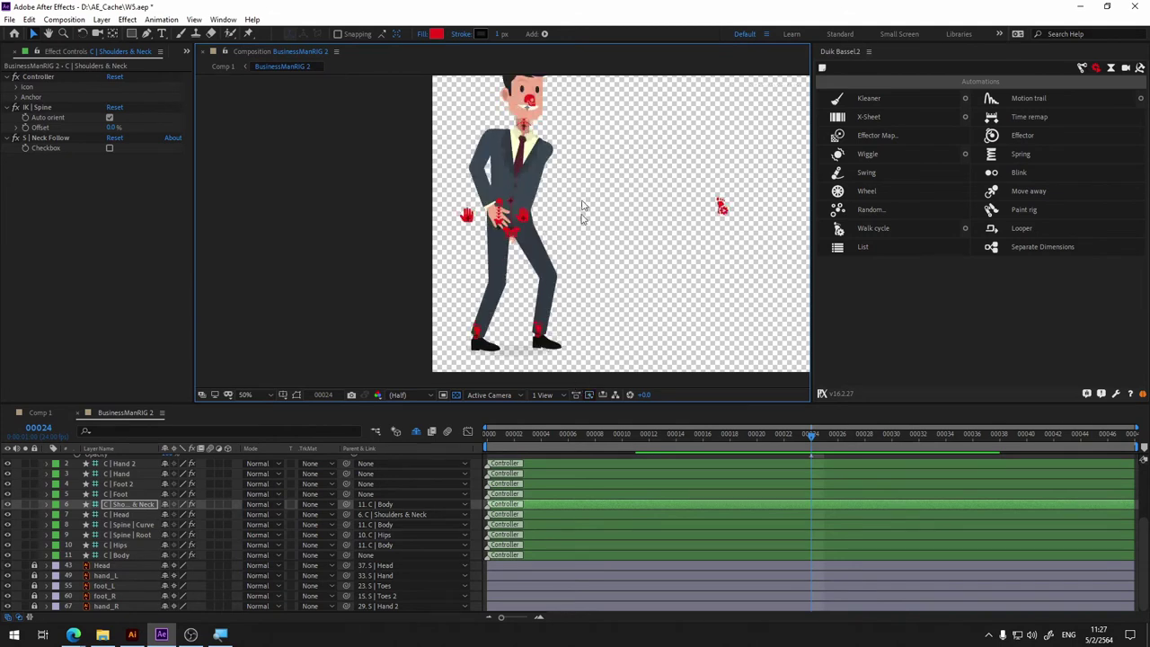
Step: At frame 24, lower the Shoulders & Neck and Head controllers slightly, then return to frame 0
scroll(524, 122, up, 4)
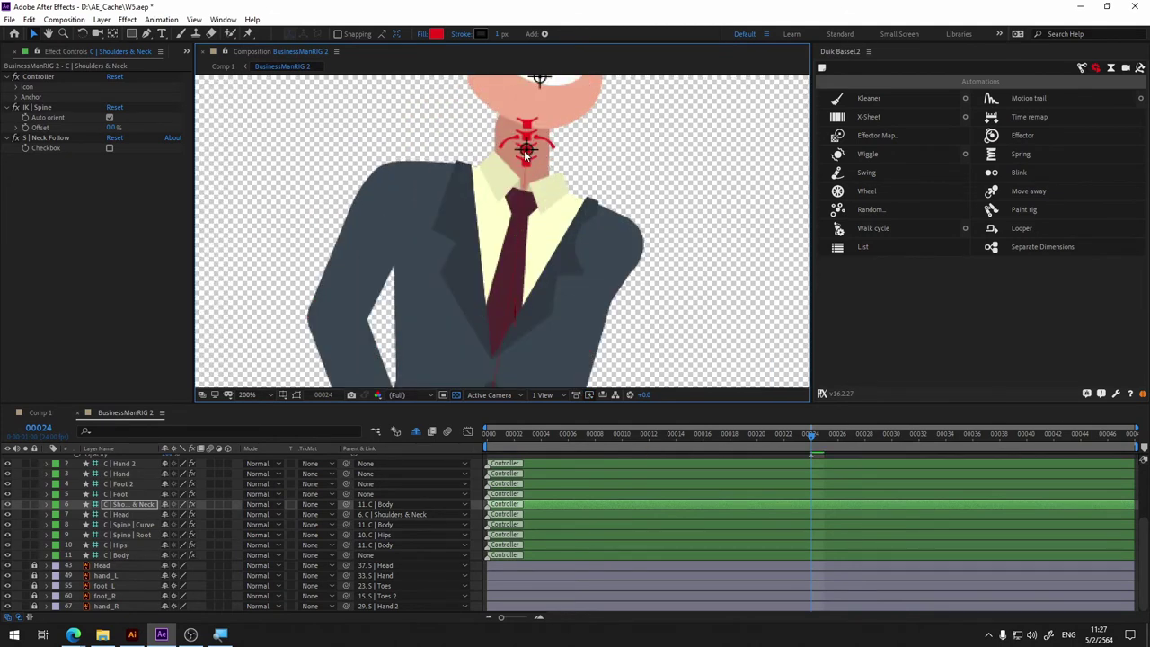
drag(526, 153, 530, 161)
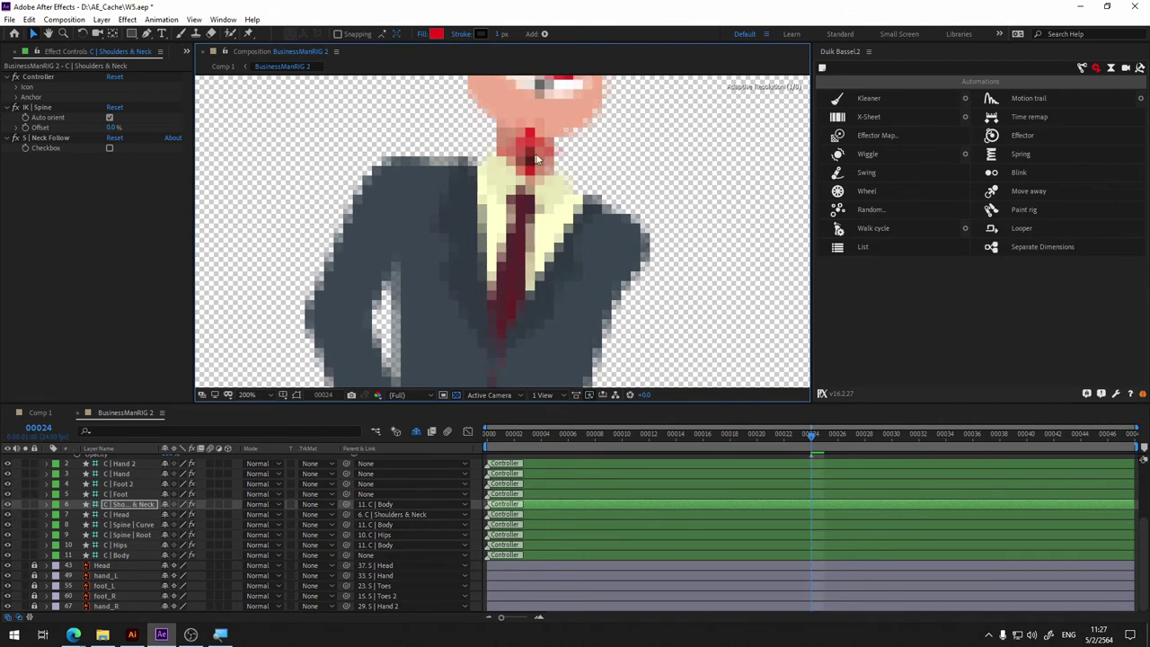
drag(529, 160, 530, 164)
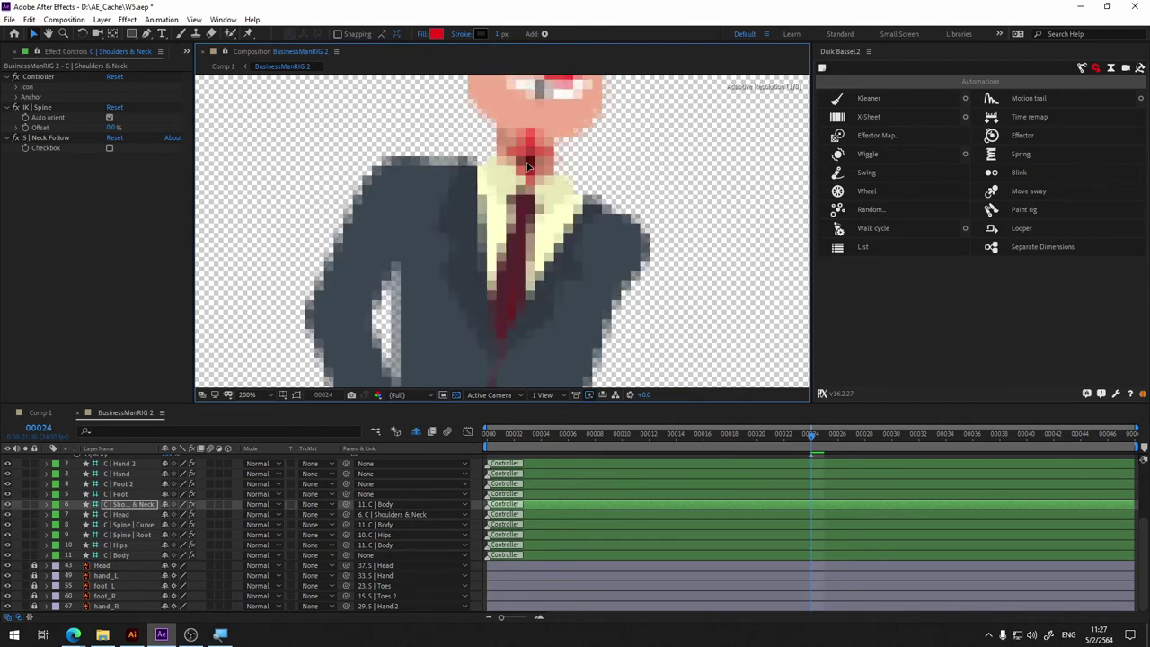
scroll(564, 200, down, 4)
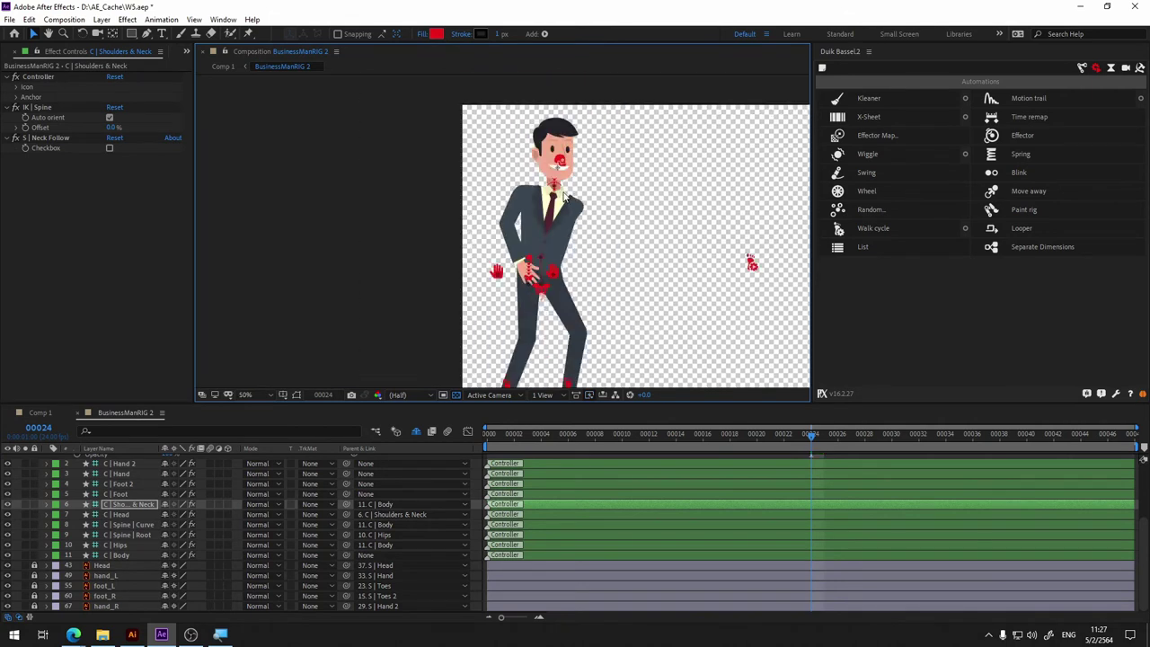
scroll(564, 190, up, 2)
drag(559, 137, 565, 139)
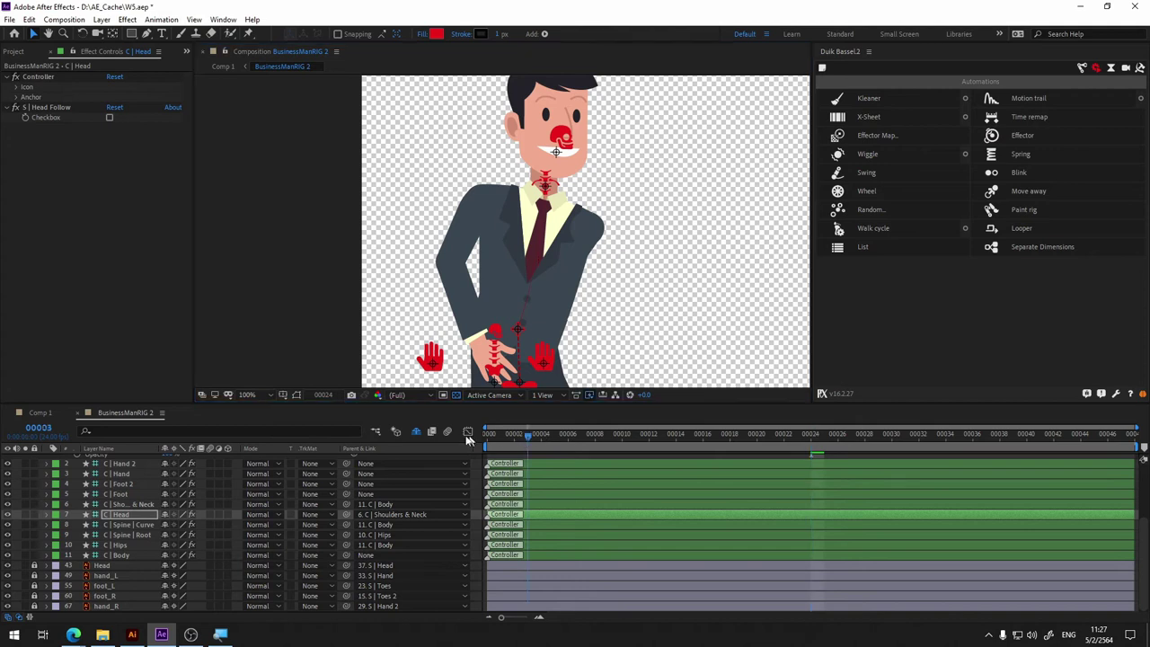
drag(560, 435, 426, 407)
scroll(610, 276, down, 2)
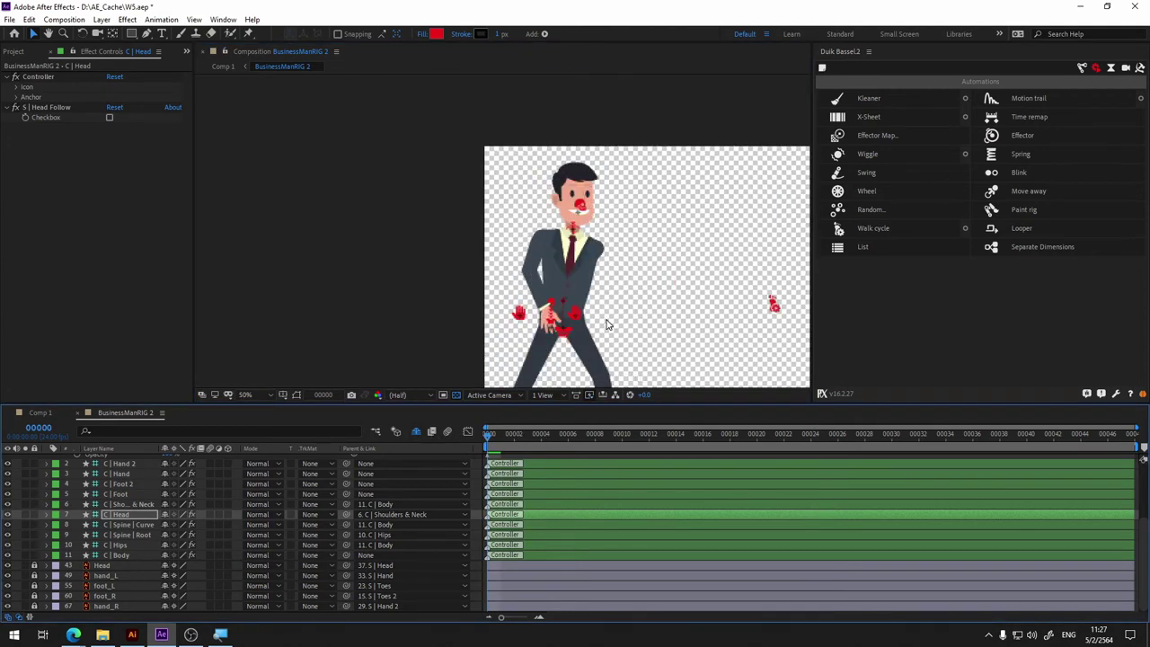
Step: Stop the walk at frame 4 and lower the C | Body controller to refine the torso sway
key(space)
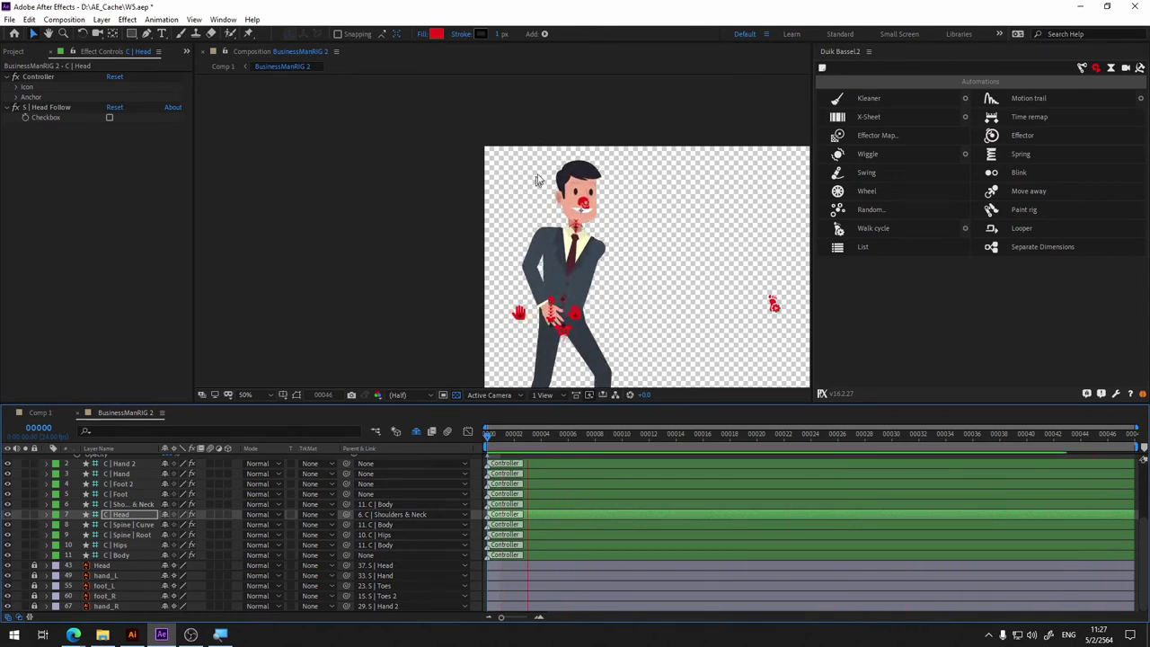
key(space)
click(554, 314)
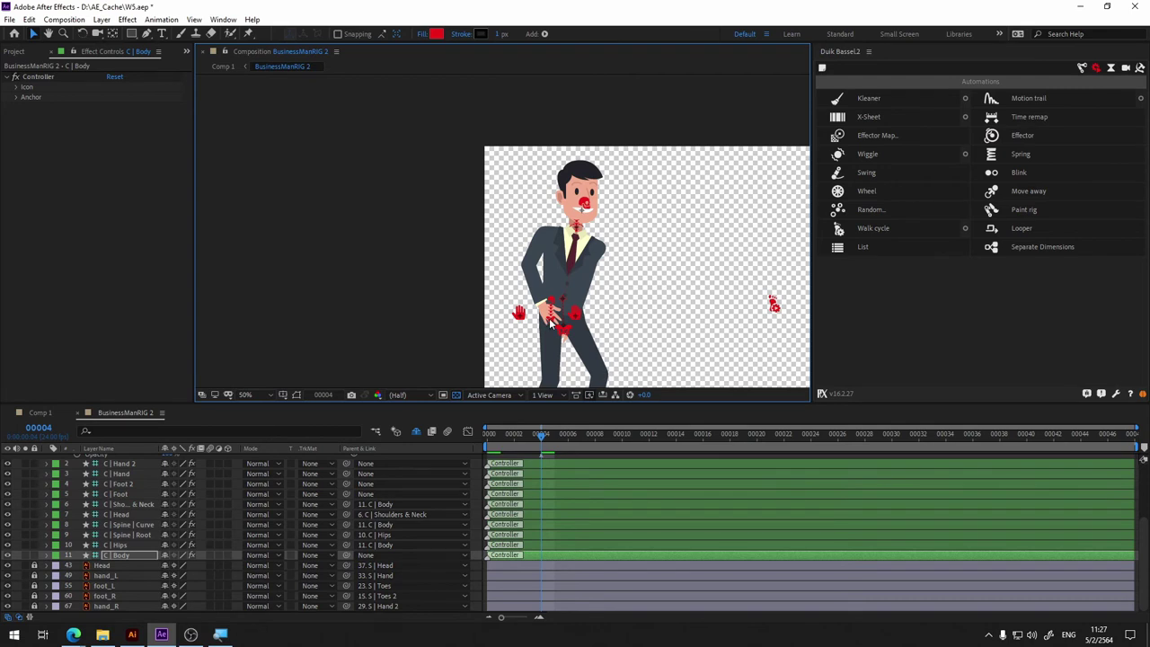
drag(554, 316, 555, 322)
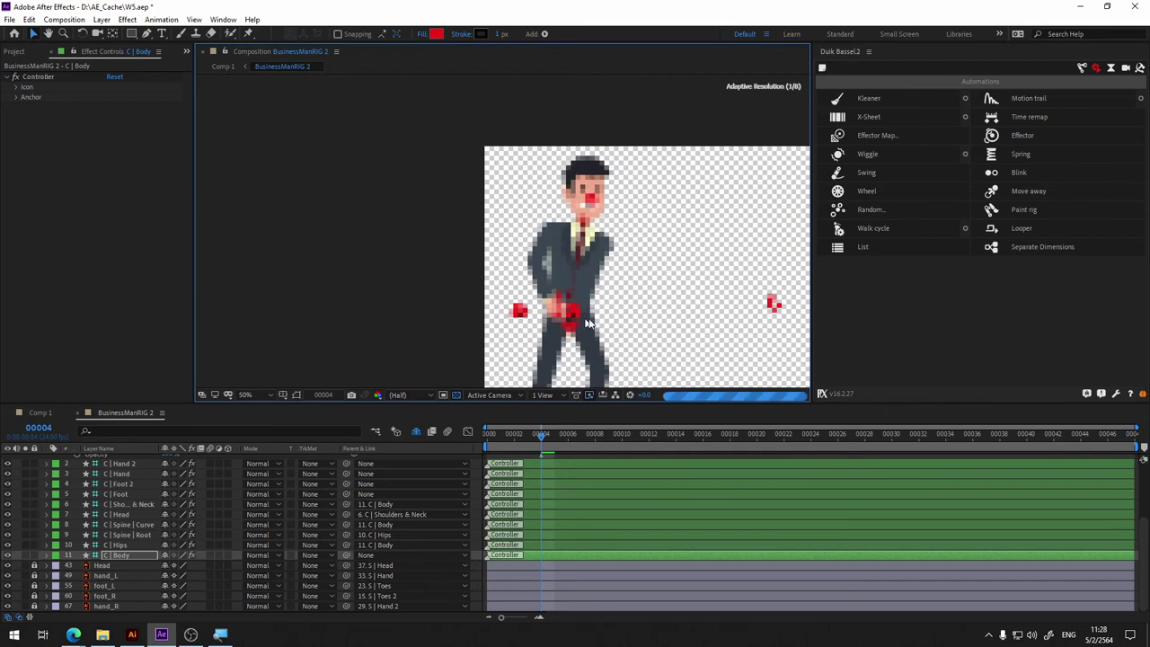
scroll(582, 342, up, 2)
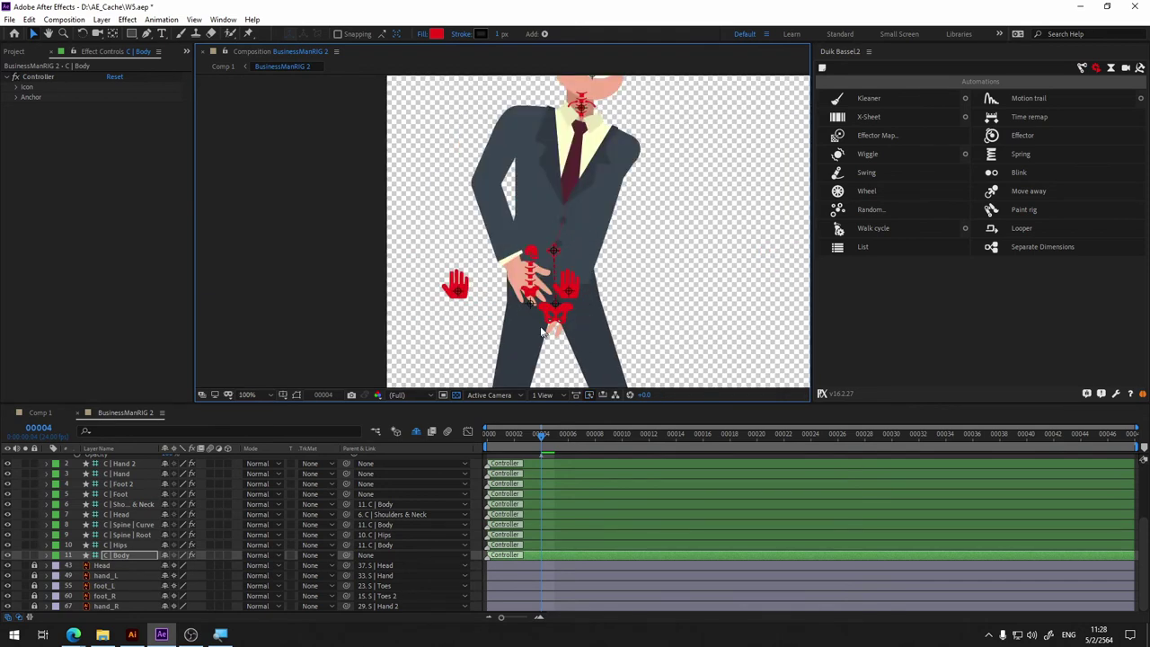
mouse_move(530, 304)
mouse_down()
mouse_move(534, 293)
mouse_move(531, 326)
mouse_move(568, 350)
mouse_up()
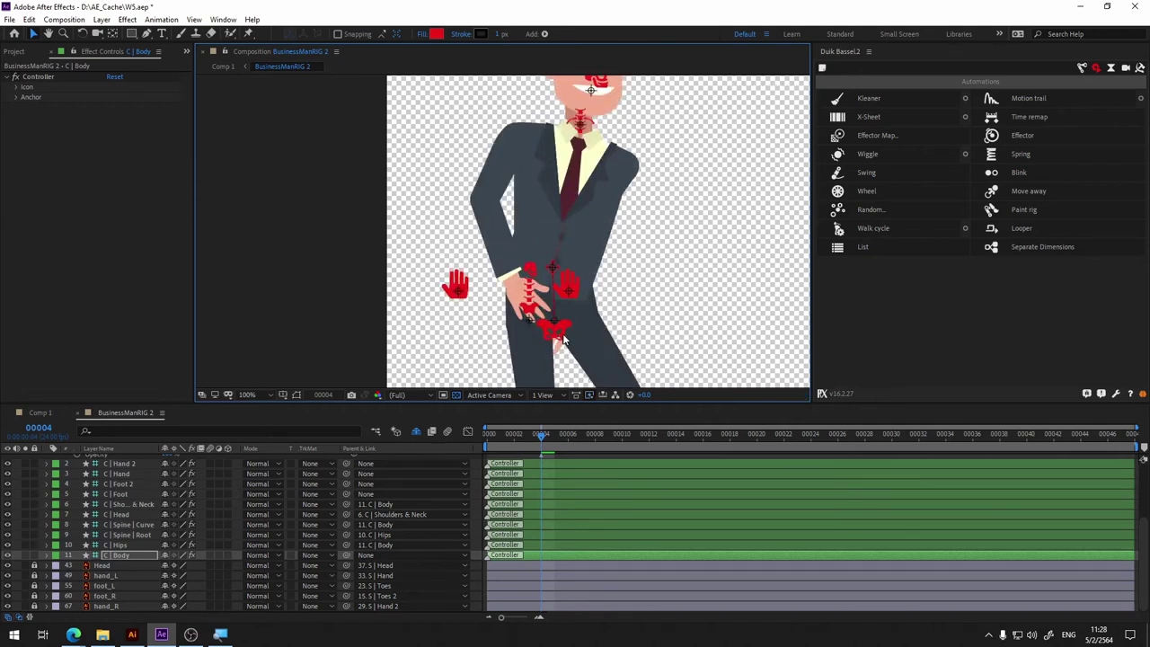
Step: Reposition the C | Spine | Root controller, then jump back to the first frame
click(556, 332)
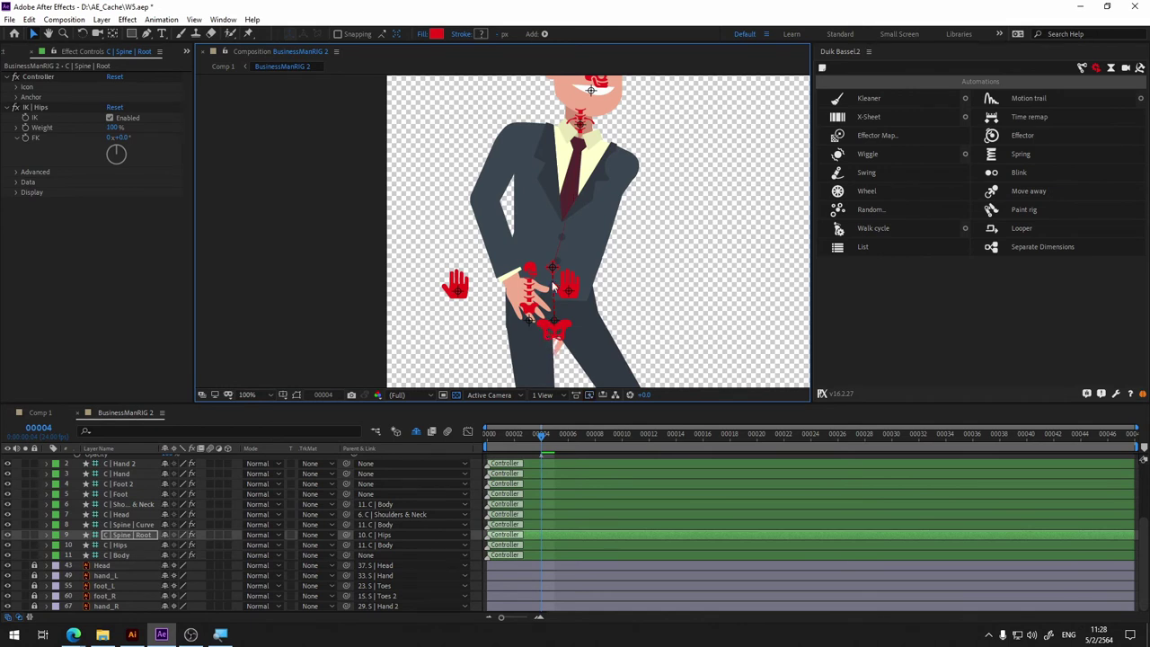
drag(552, 270, 581, 232)
key(Home)
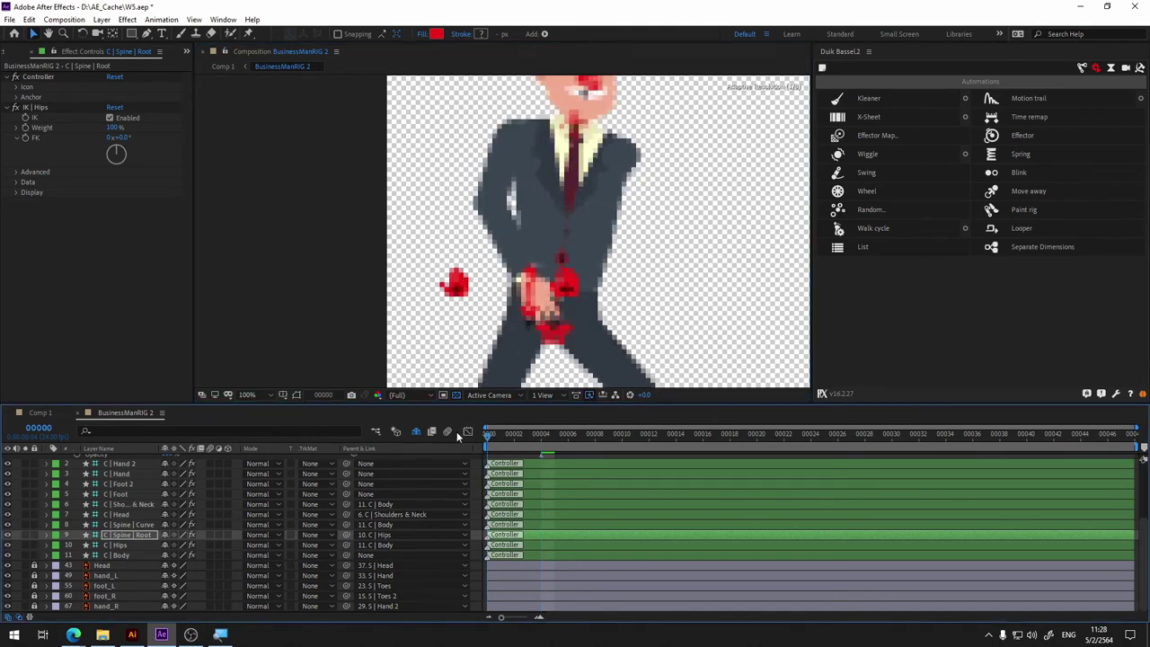
scroll(576, 234, down, 2)
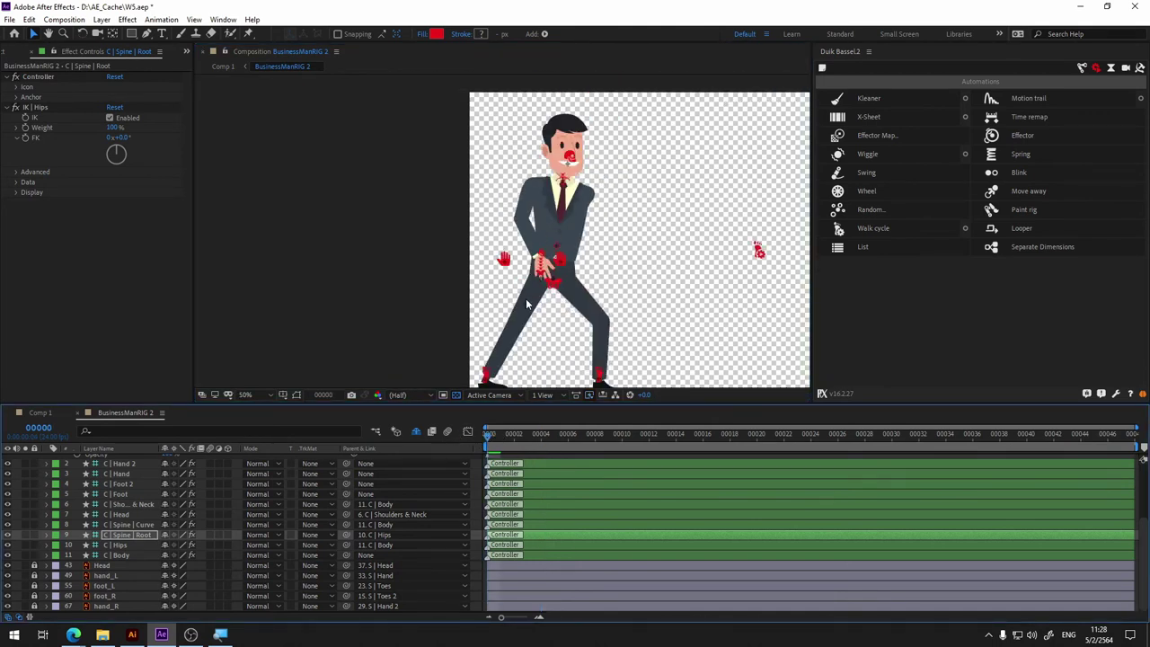
scroll(530, 308, down, 1)
scroll(531, 307, up, 1)
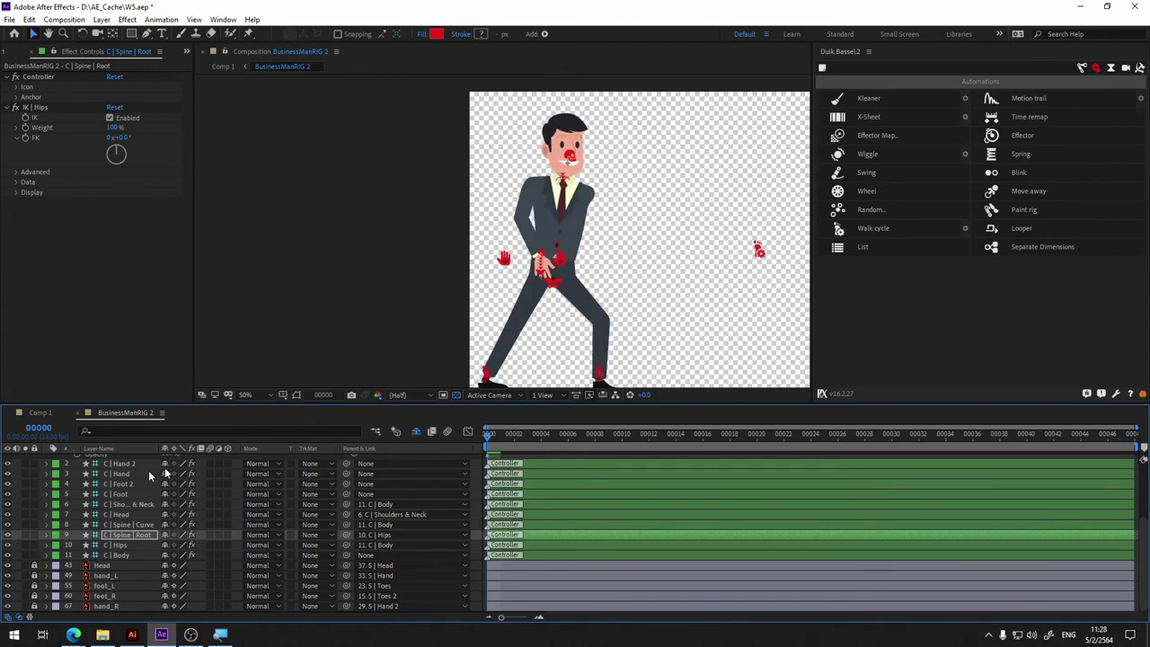
Step: Set the C | Walk Cycle Offset to 33% and re-pose the legs with the C | Hips controller
click(760, 252)
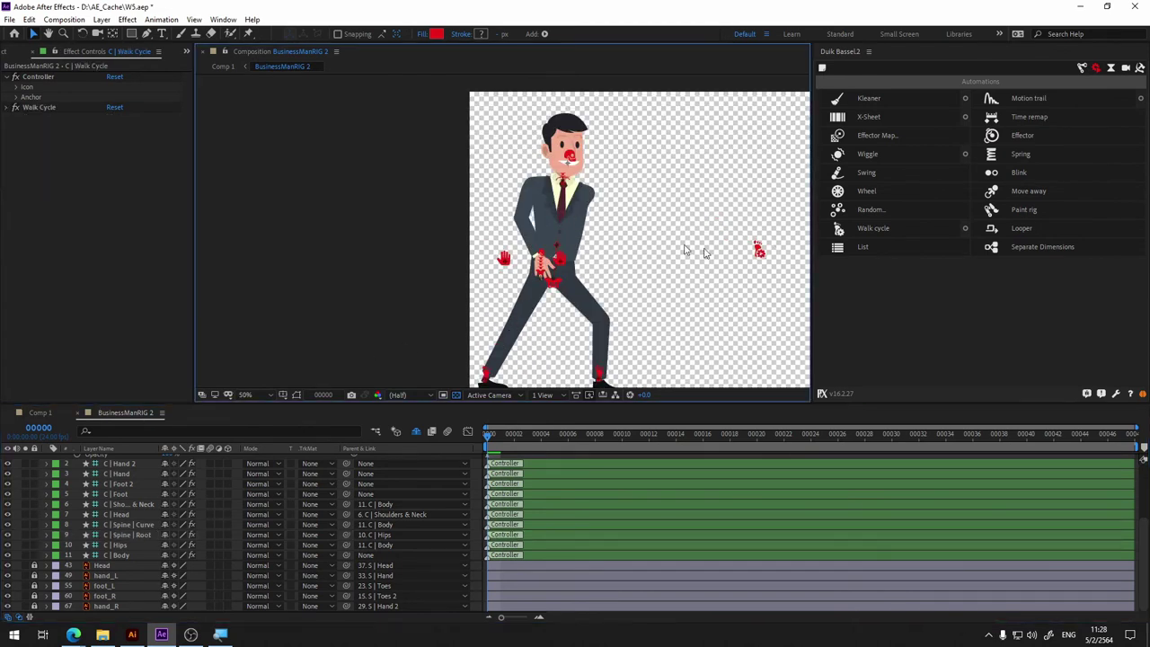
click(7, 109)
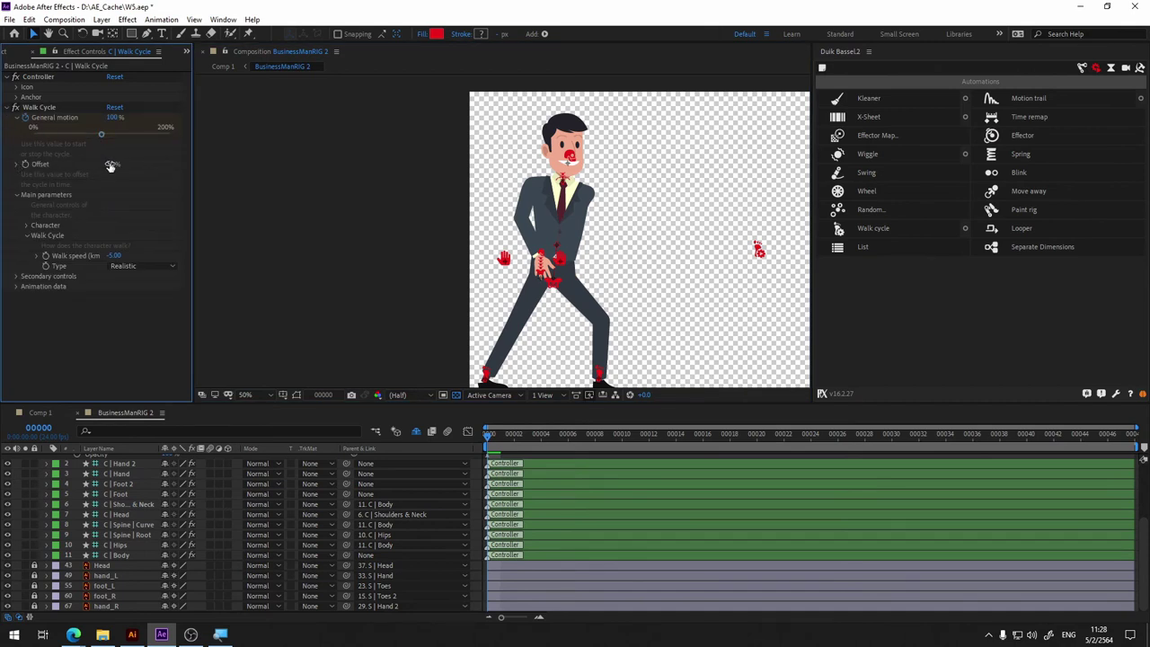
mouse_move(110, 166)
mouse_down()
mouse_move(69, 167)
mouse_move(81, 168)
mouse_up()
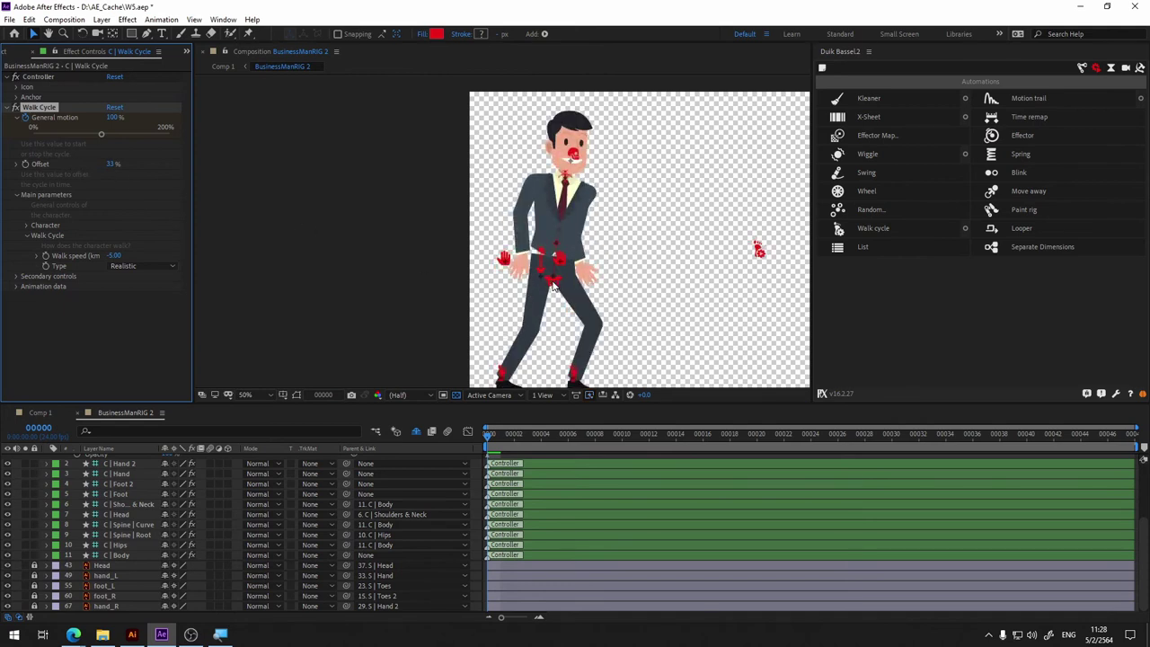
drag(555, 286, 550, 285)
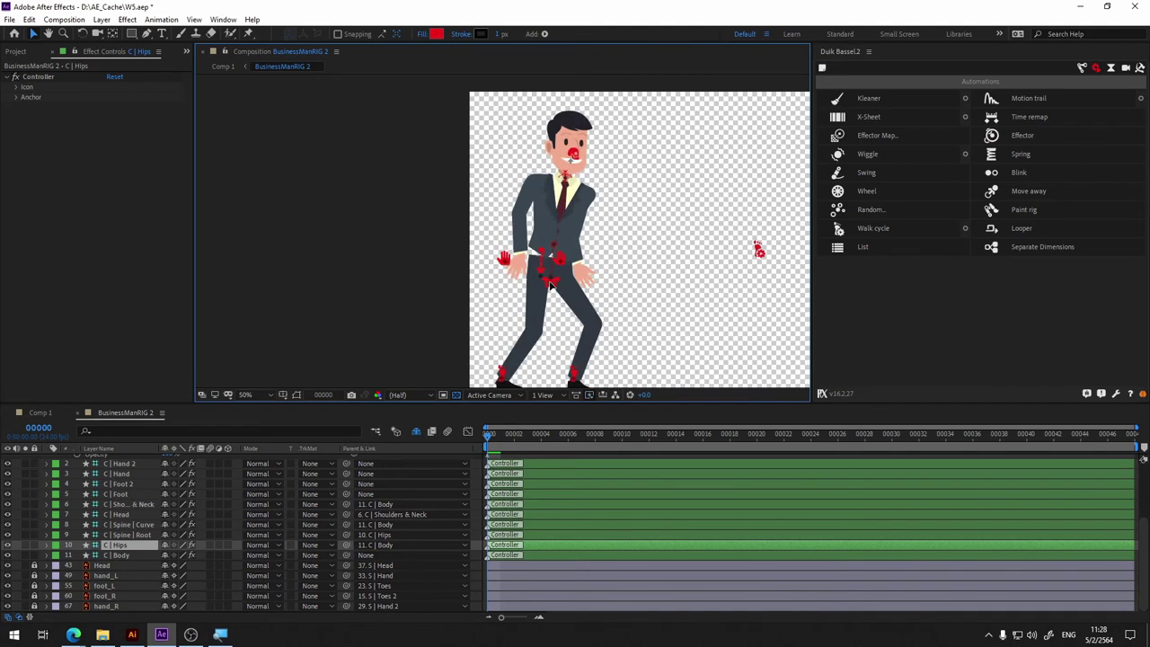
Step: Fine-tune the hips position, preview the walk, and return to frame 0 with the feet in view
drag(551, 281, 542, 280)
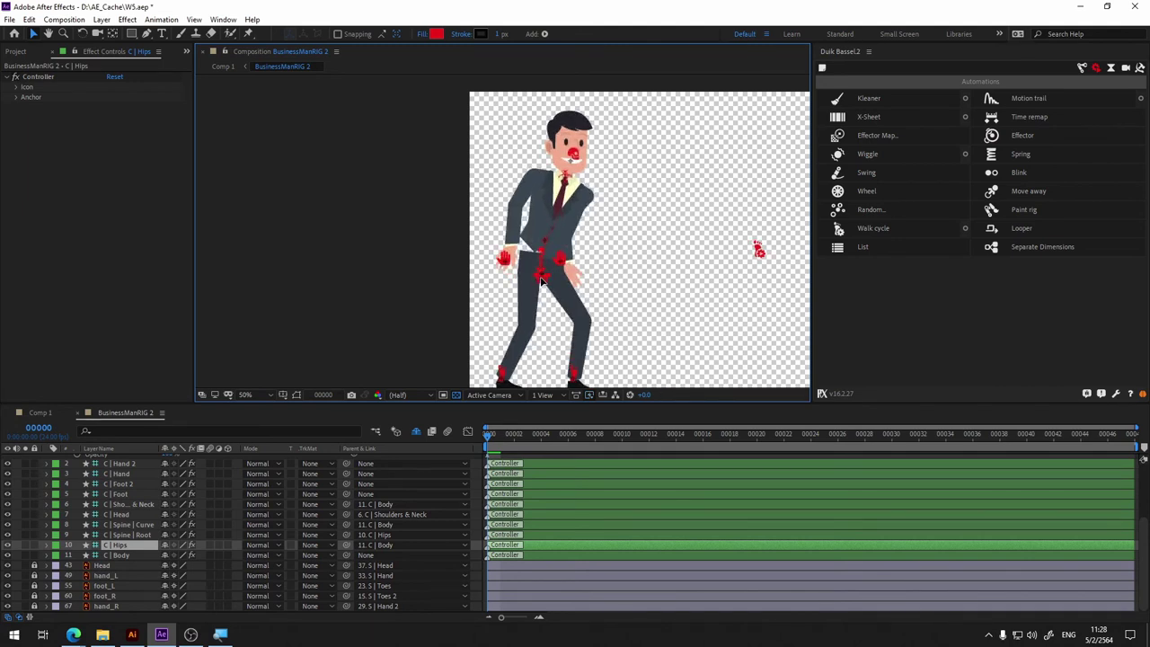
drag(548, 281, 560, 281)
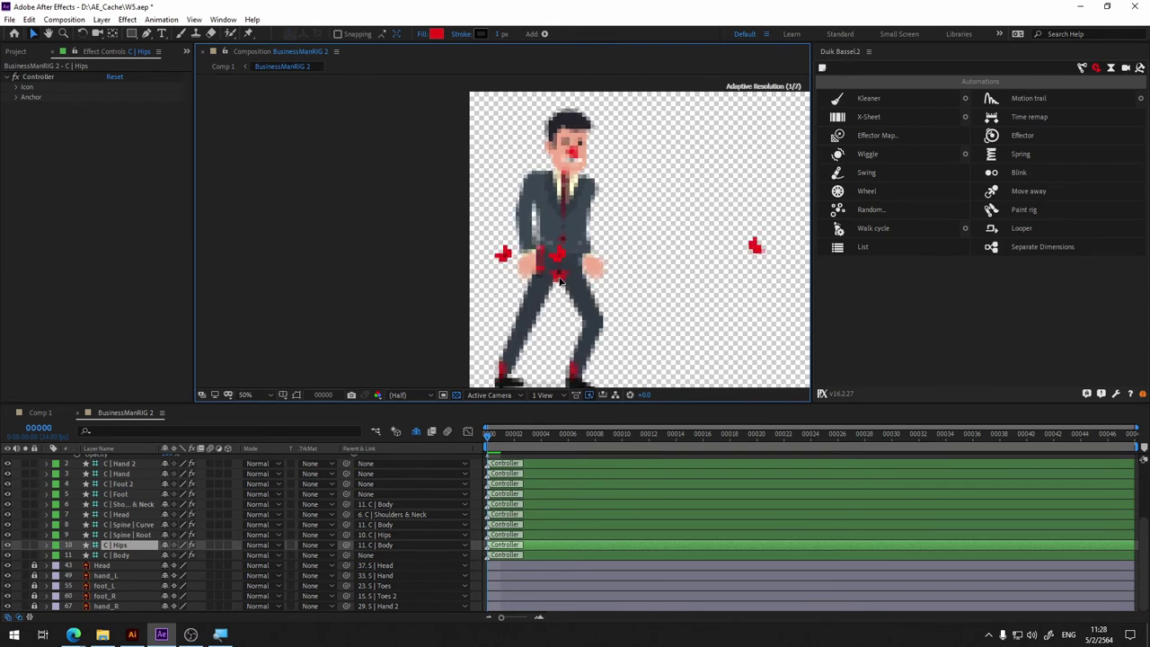
key(space)
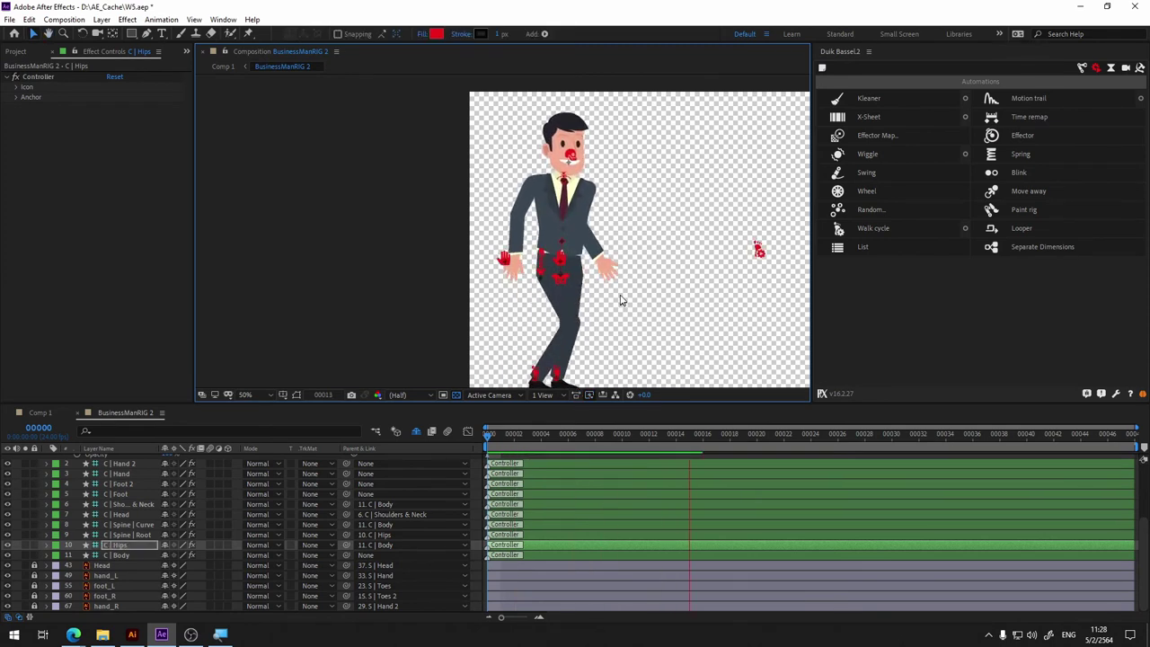
key(space)
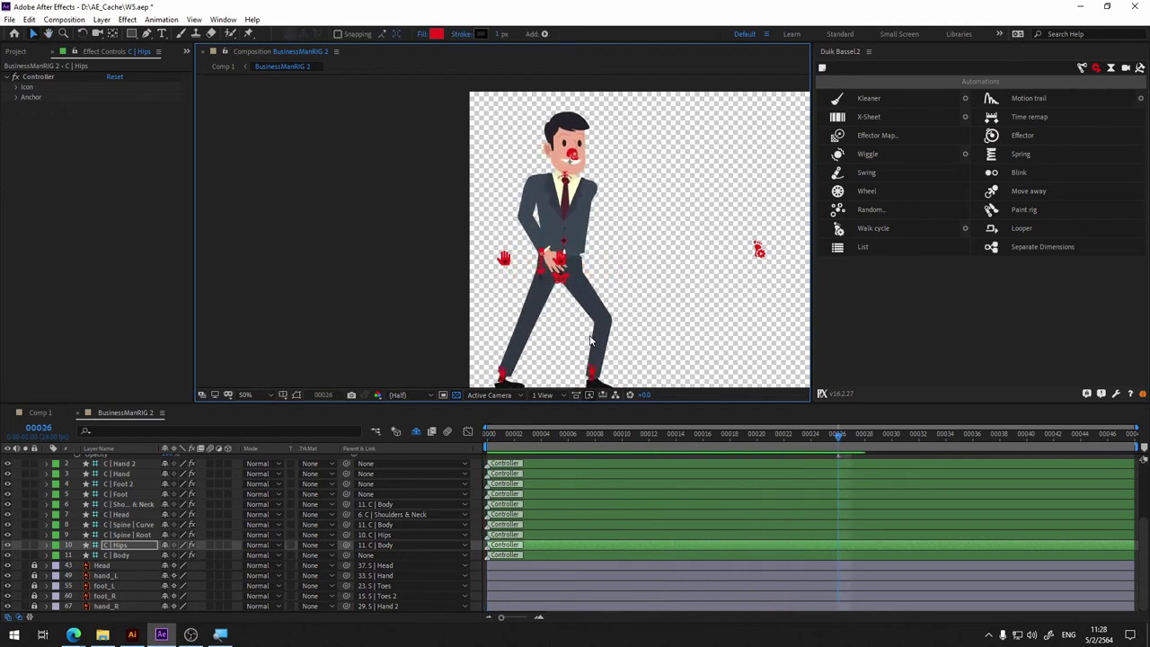
click(490, 434)
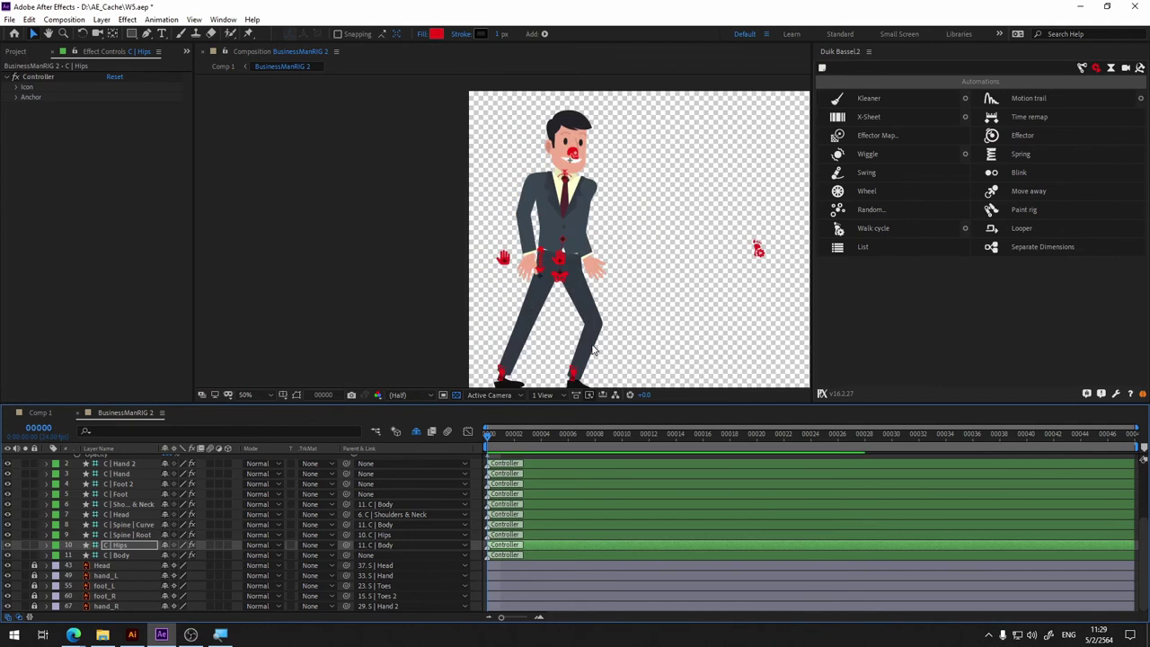
drag(599, 350, 594, 260)
Step: Nudge the left foot controller, preview the walk, and set the time back to frame 0
click(513, 302)
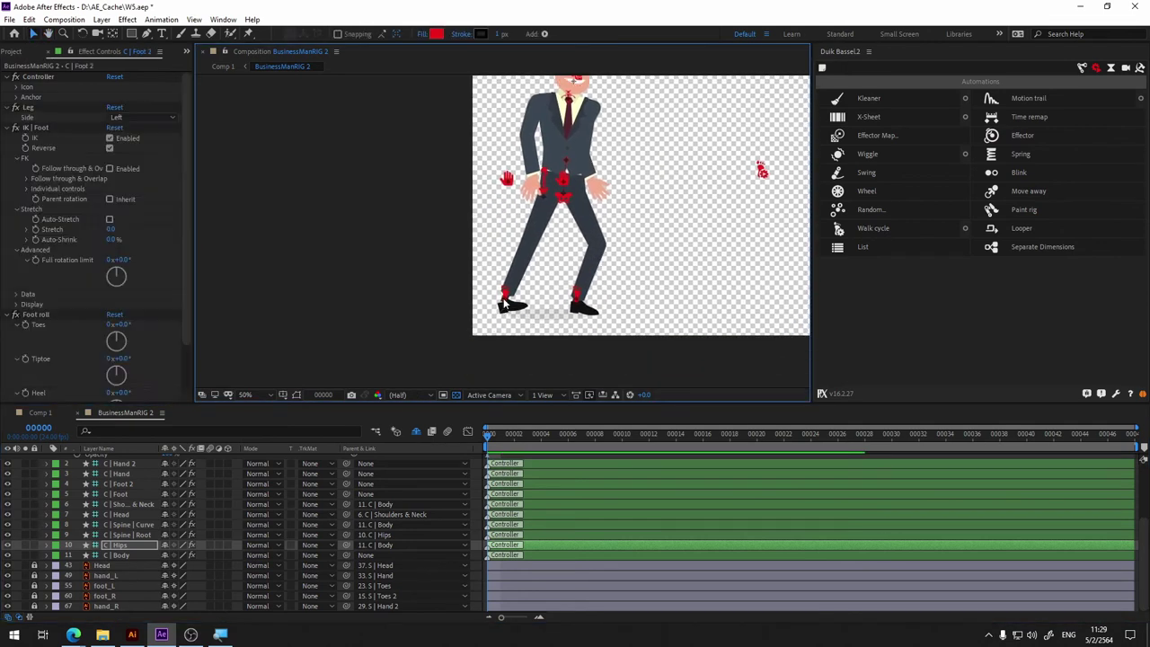
drag(513, 302, 516, 305)
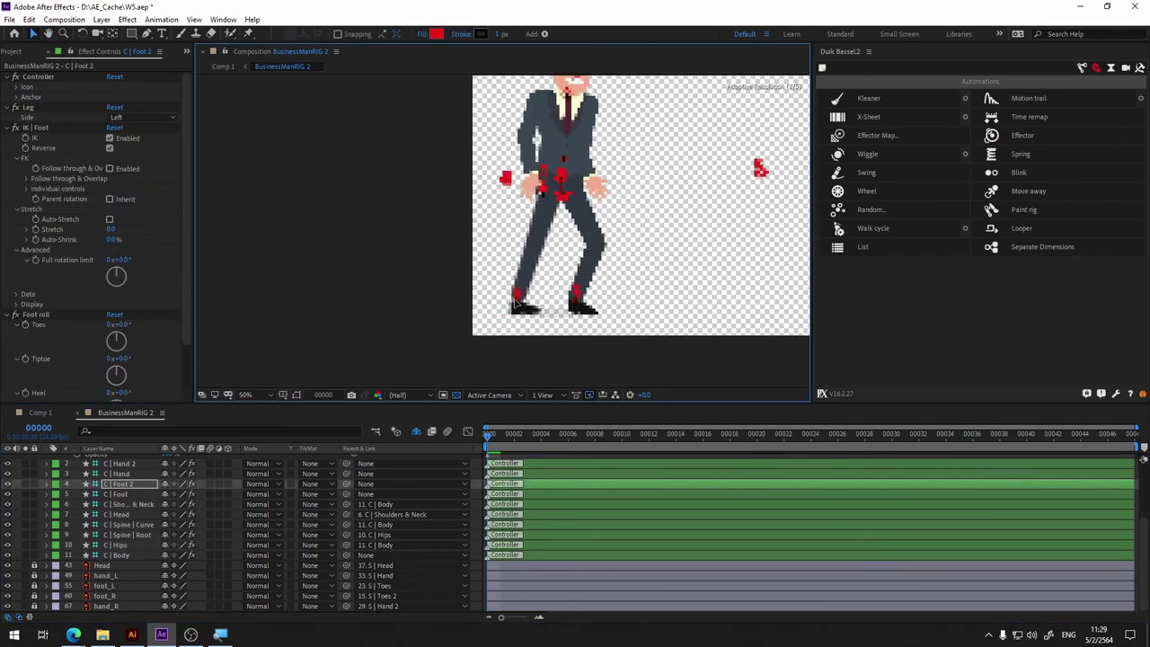
drag(488, 436, 1123, 456)
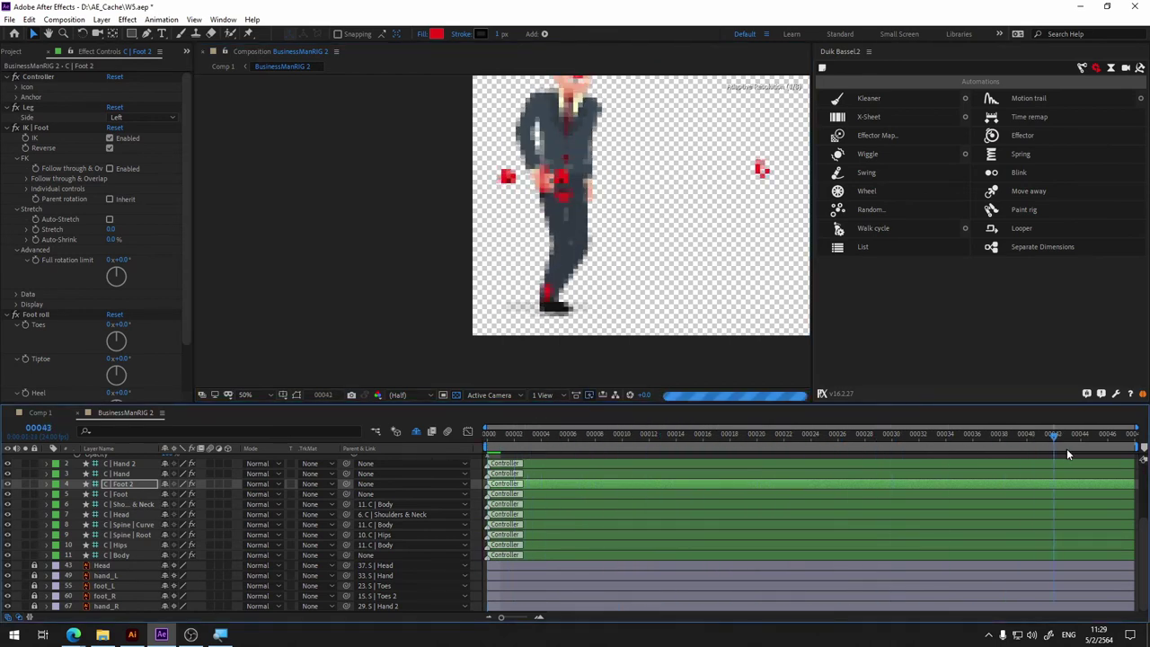
key(space)
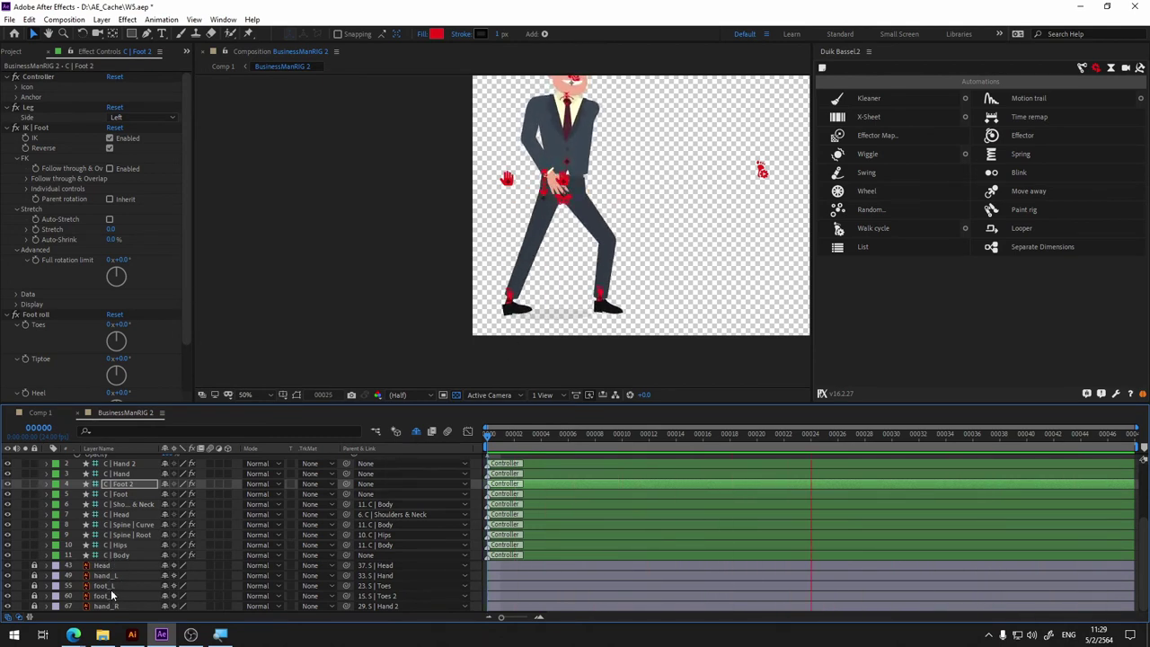
key(space)
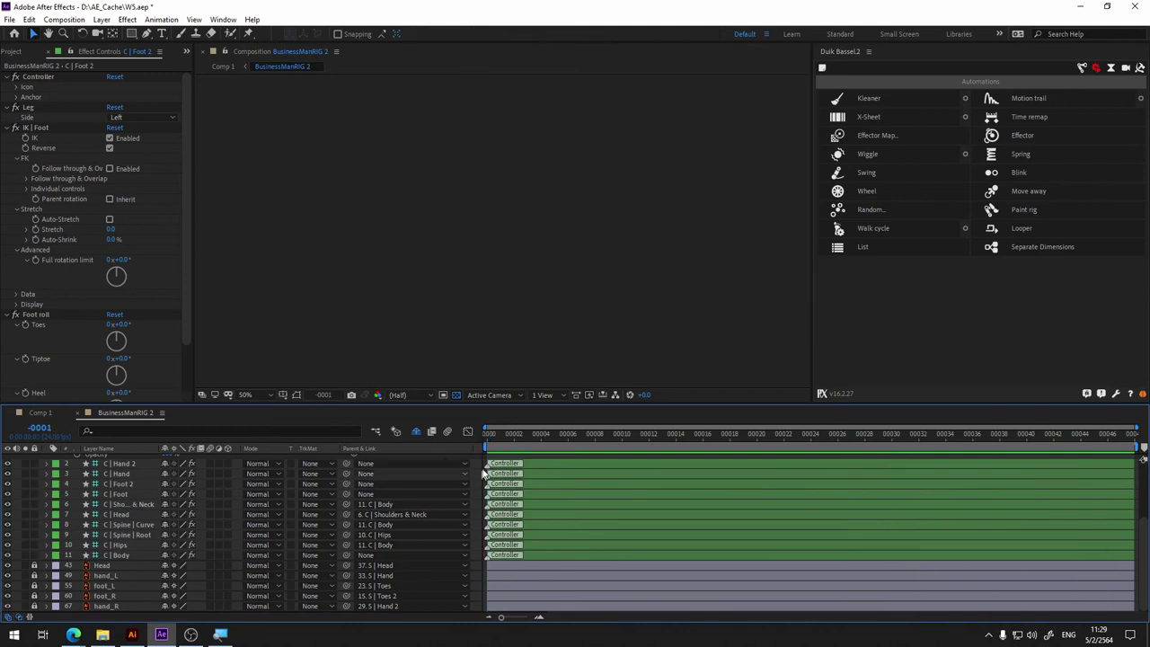
click(501, 441)
drag(500, 440, 477, 440)
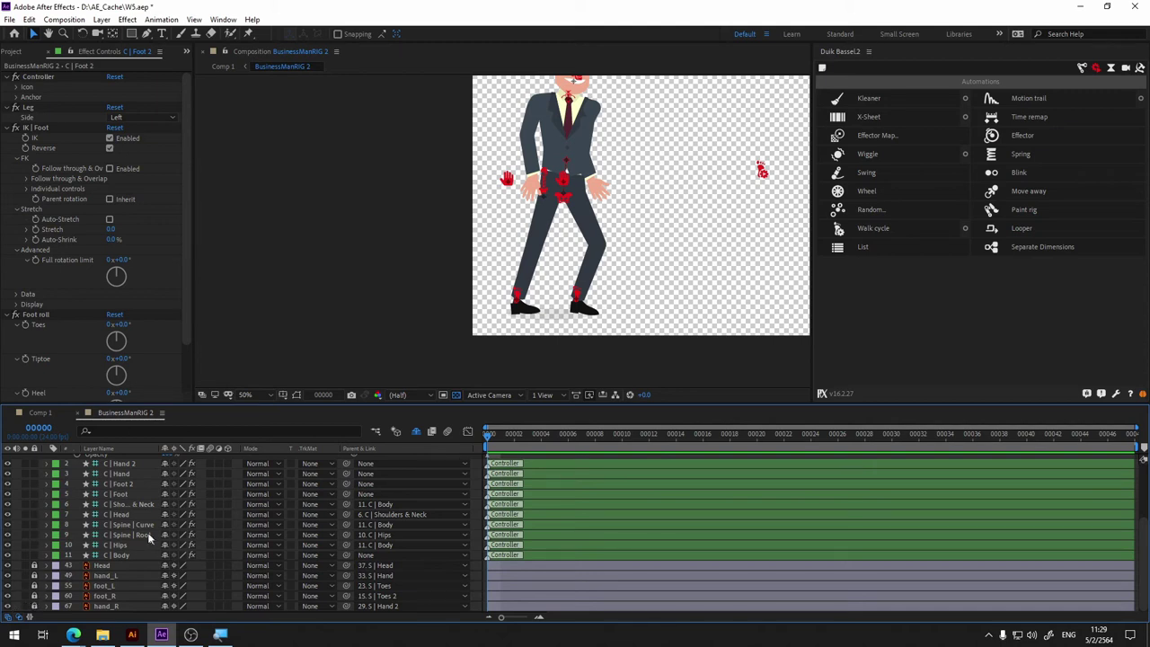
Step: Raise the C | Foot 2 Foot roll Tiptoe value to 5x+2.0°
click(124, 484)
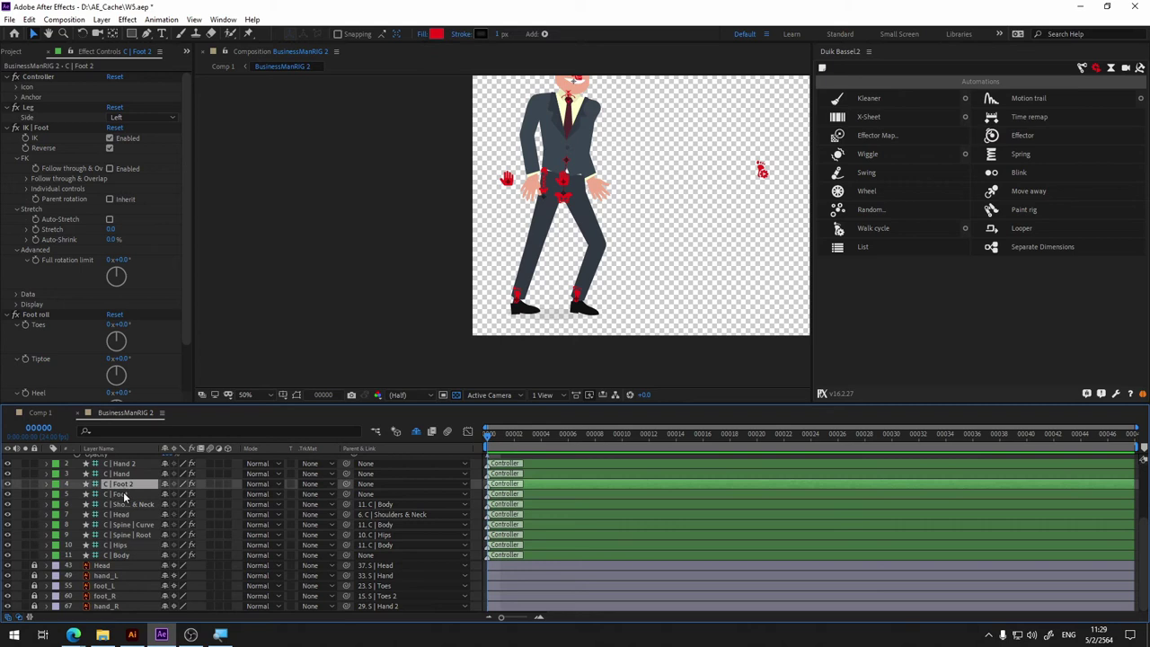
drag(185, 323, 182, 387)
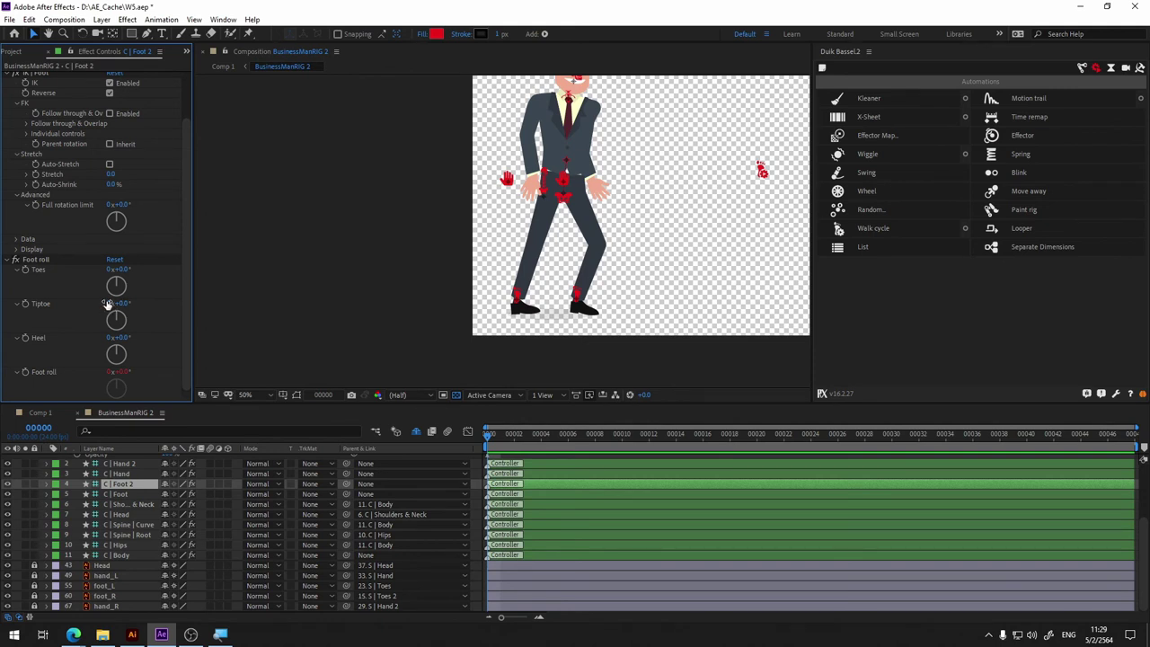
mouse_move(108, 303)
mouse_down()
mouse_move(137, 303)
mouse_move(124, 303)
mouse_up()
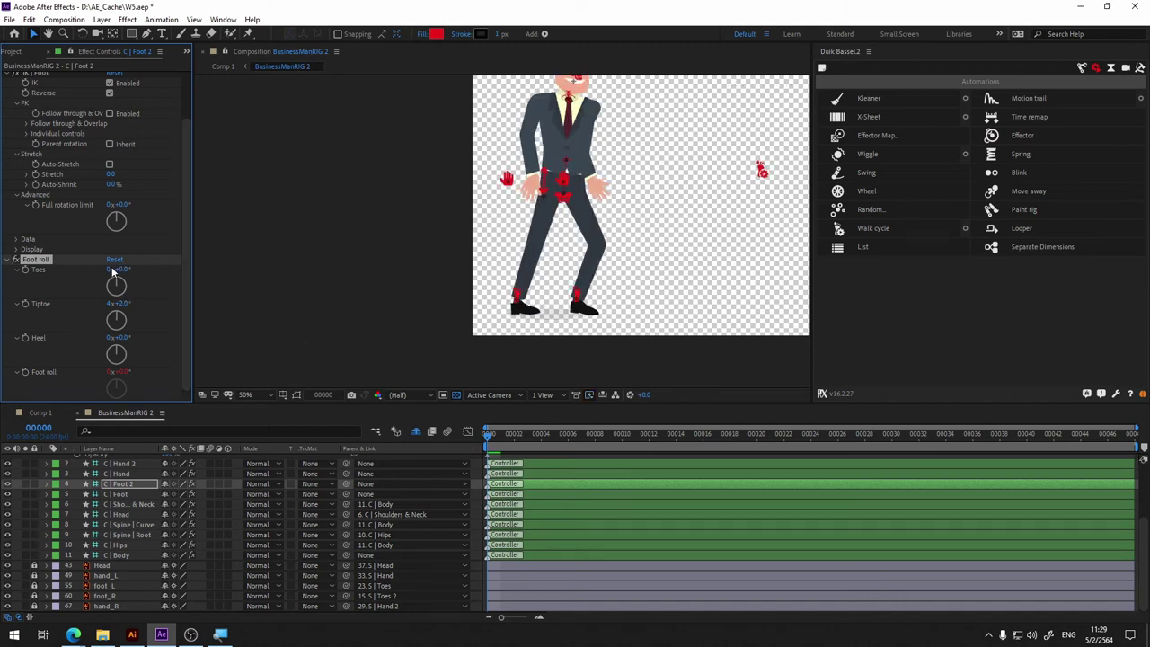
click(109, 304)
drag(123, 302, 126, 302)
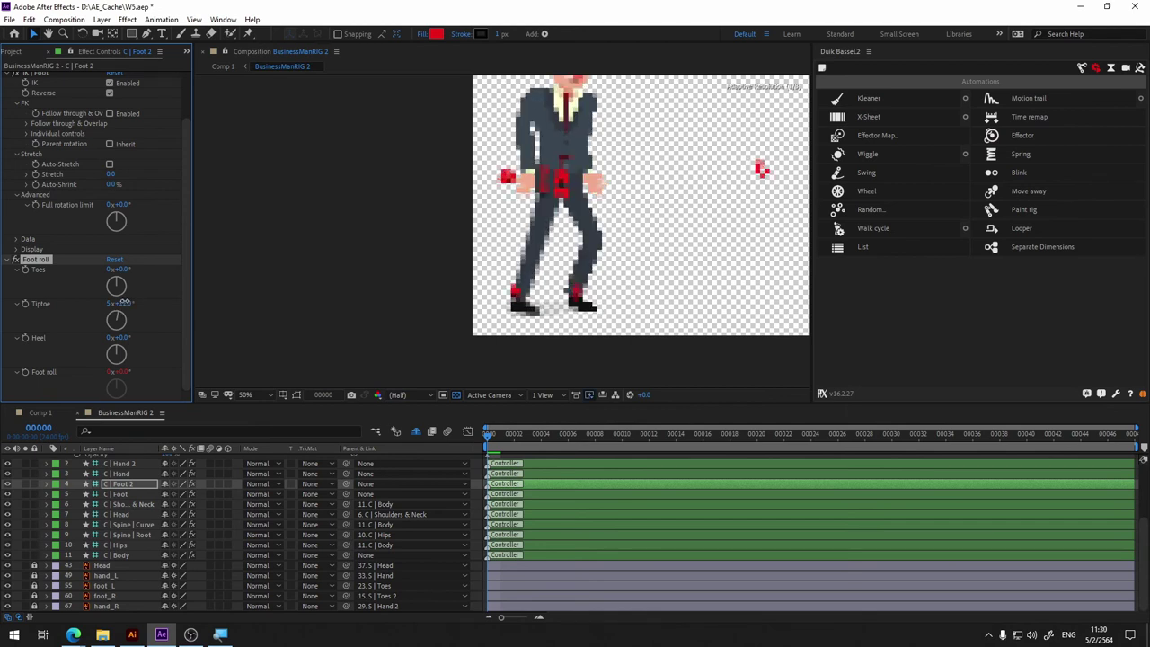
drag(125, 303, 125, 303)
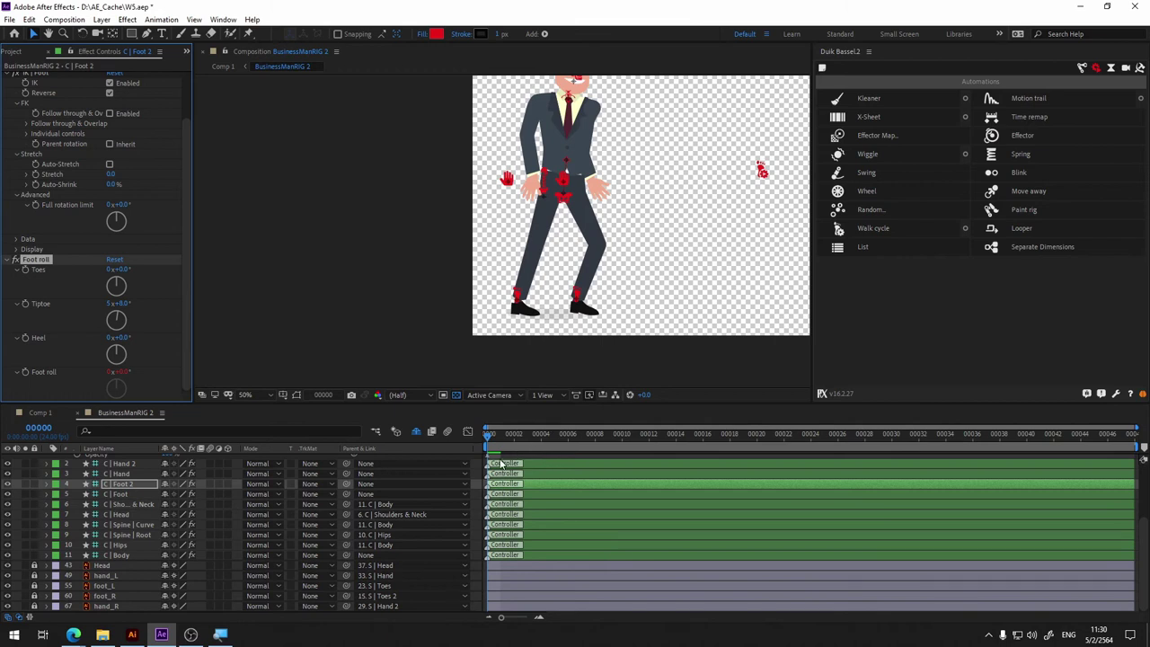
Step: At frame 26, shift the C | Hips controller slightly right and replay the walk
key(space)
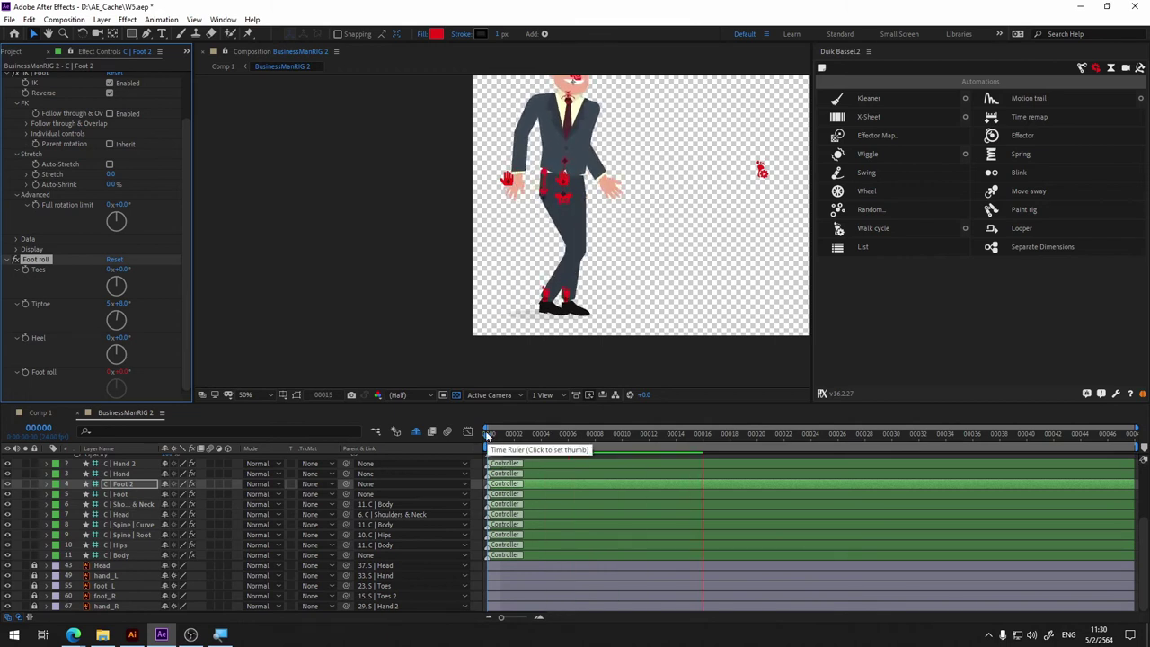
key(space)
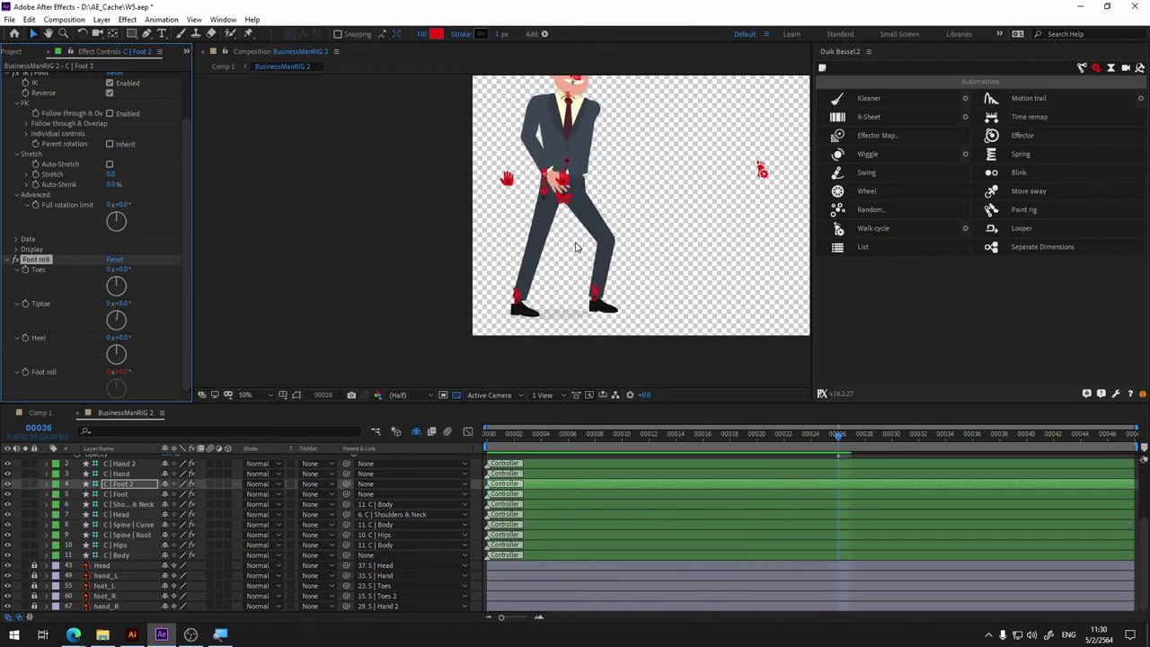
scroll(540, 184, up, 2)
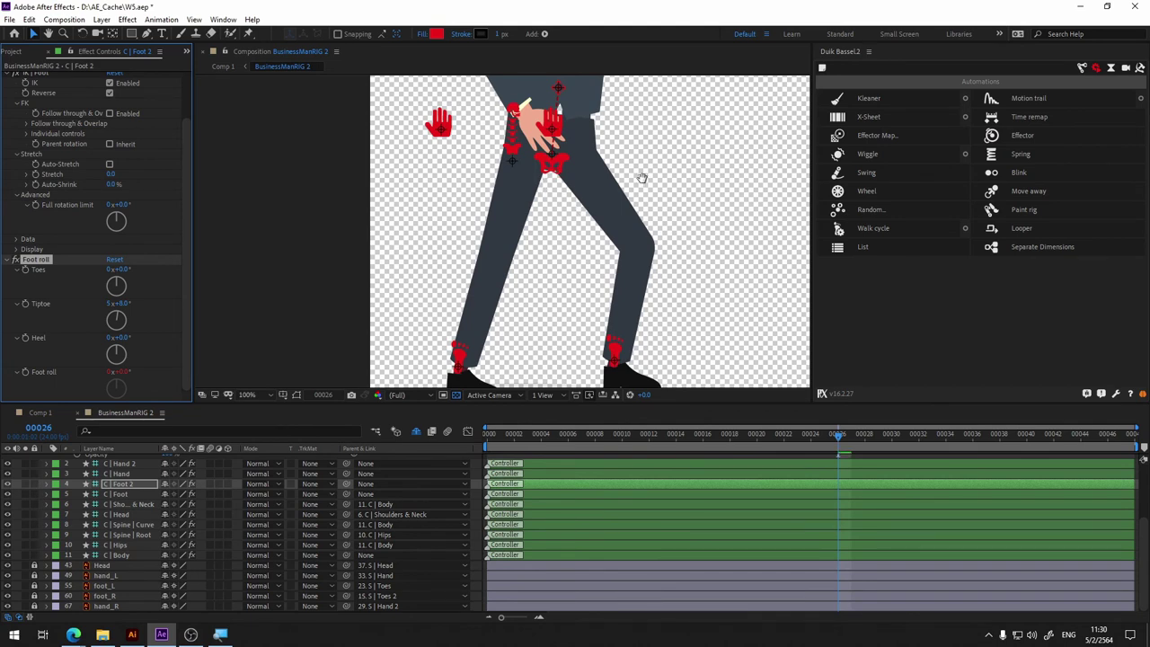
mouse_move(555, 168)
mouse_down()
mouse_move(501, 252)
mouse_move(510, 239)
mouse_up()
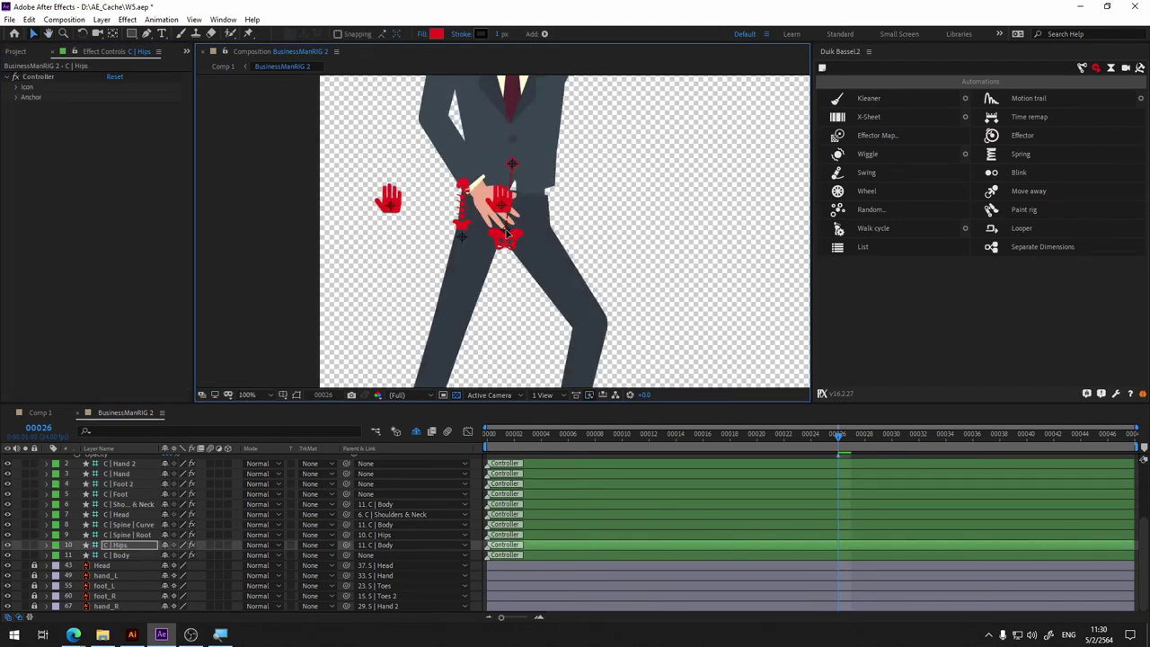
drag(509, 239, 589, 259)
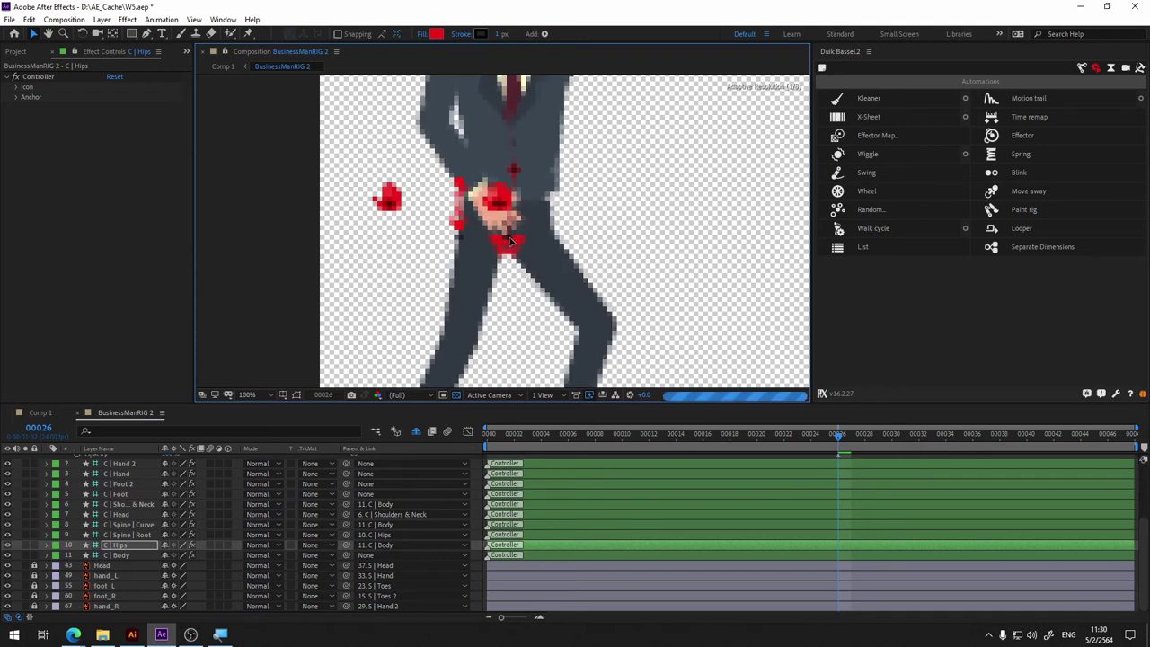
scroll(562, 268, down, 2)
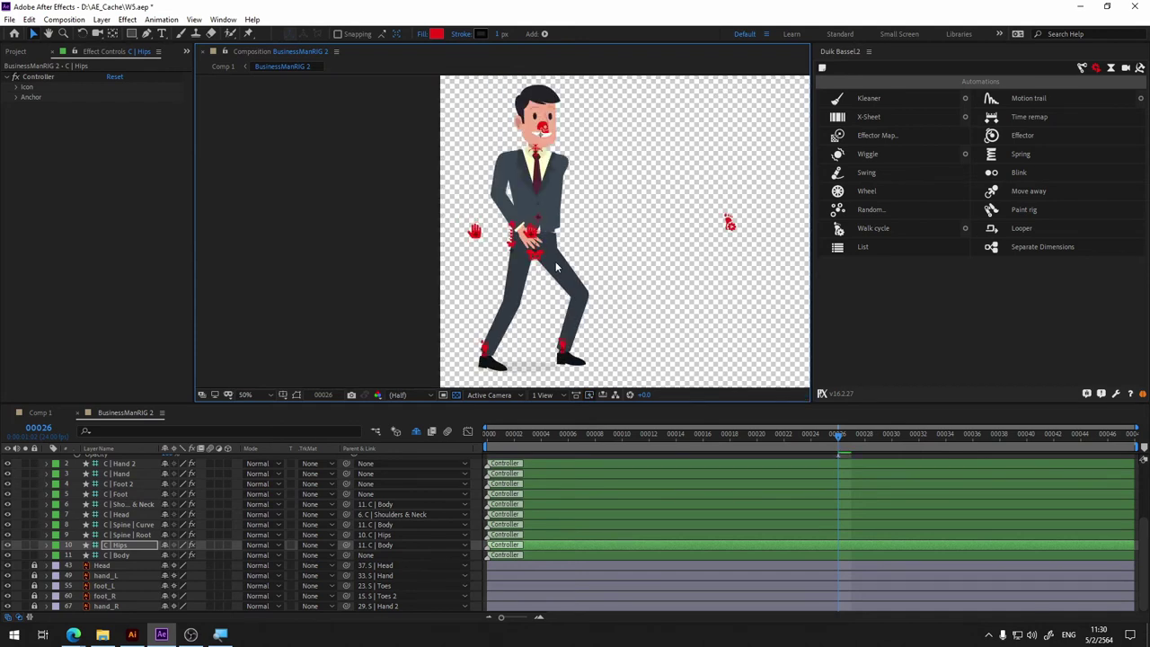
key(space)
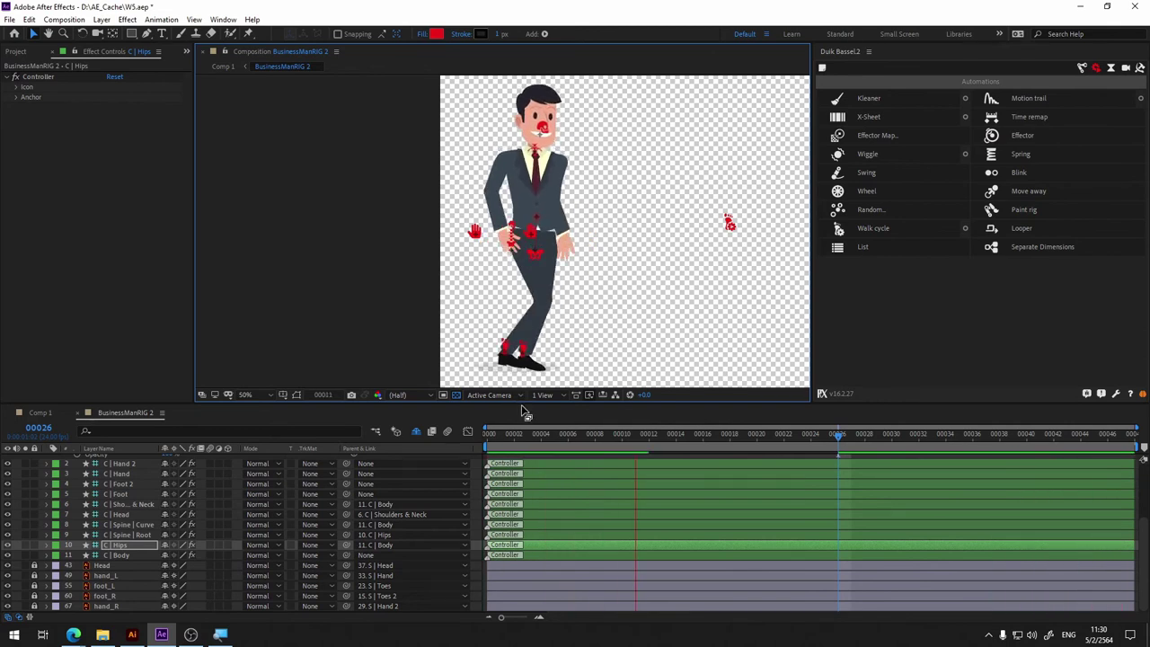
click(39, 413)
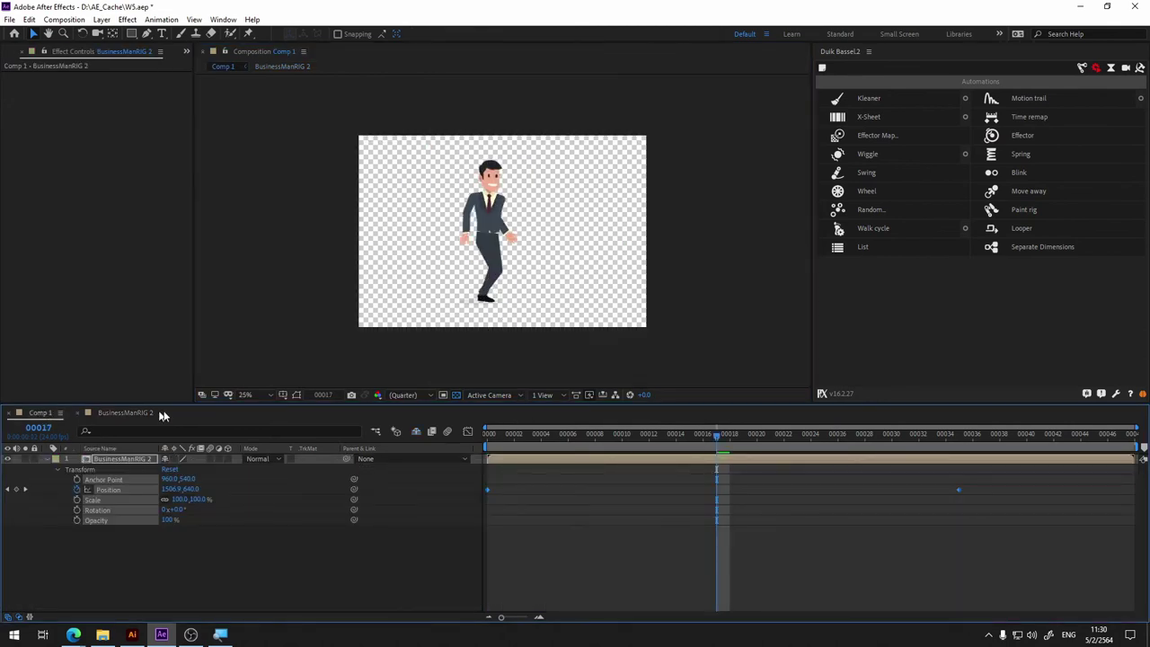
key(space)
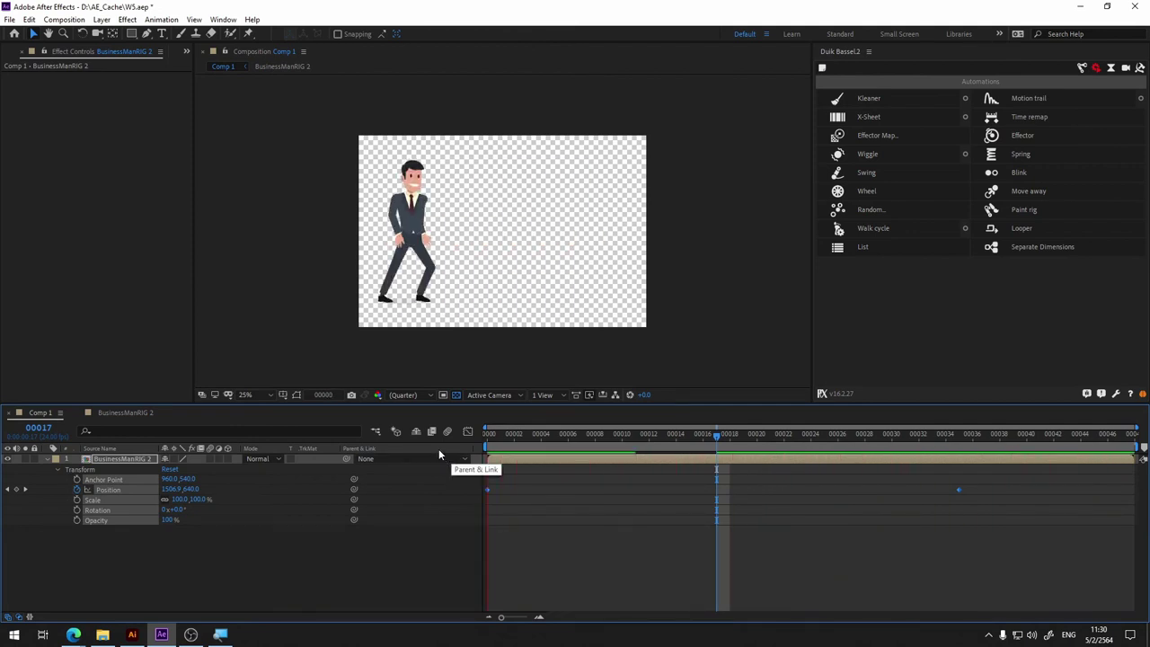
key(space)
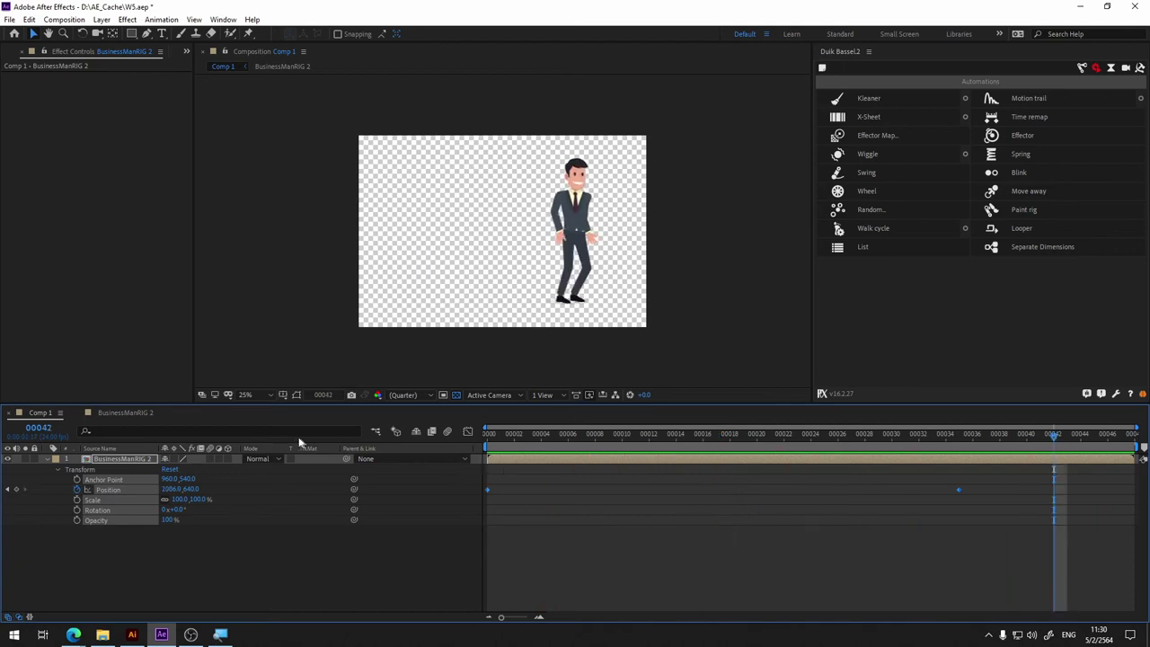
click(124, 415)
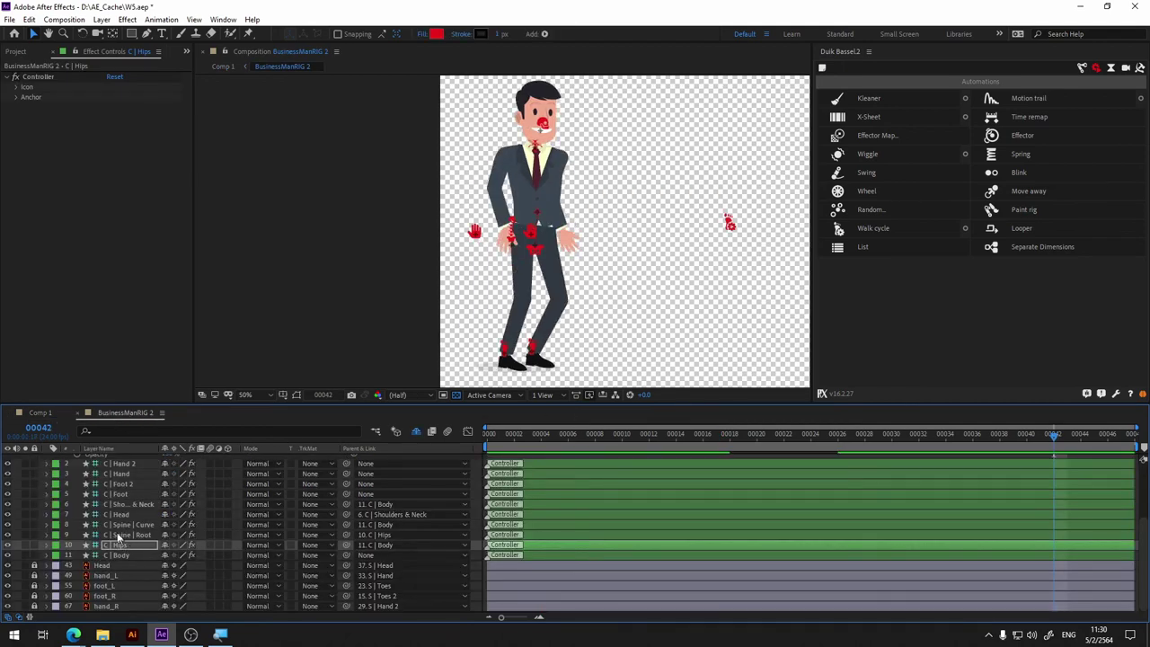
Step: Turn on Neck Follow for C | Shoulders & Neck, preview the walk, then select C | Hand
key(space)
key(space)
click(125, 495)
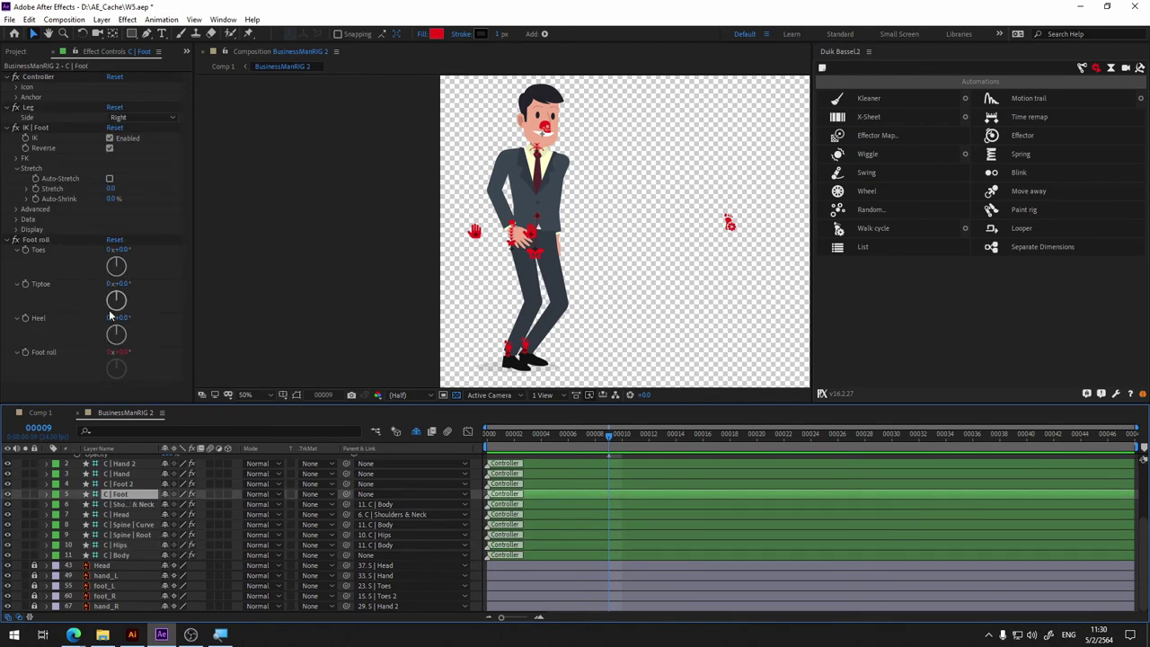
click(134, 505)
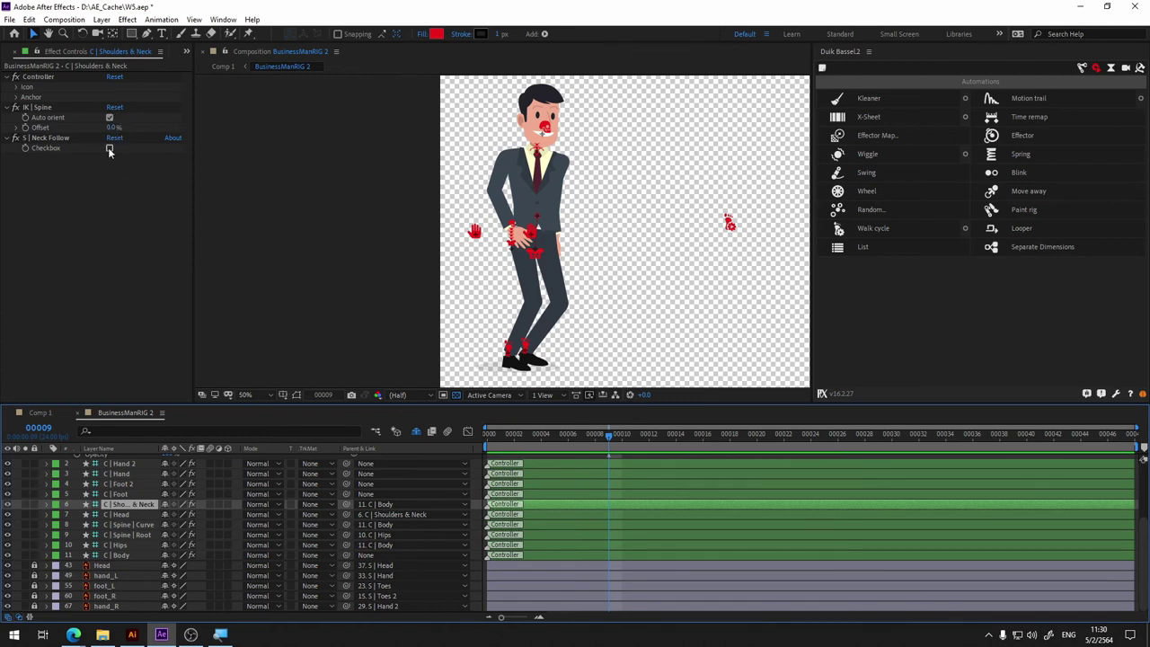
click(109, 150)
key(space)
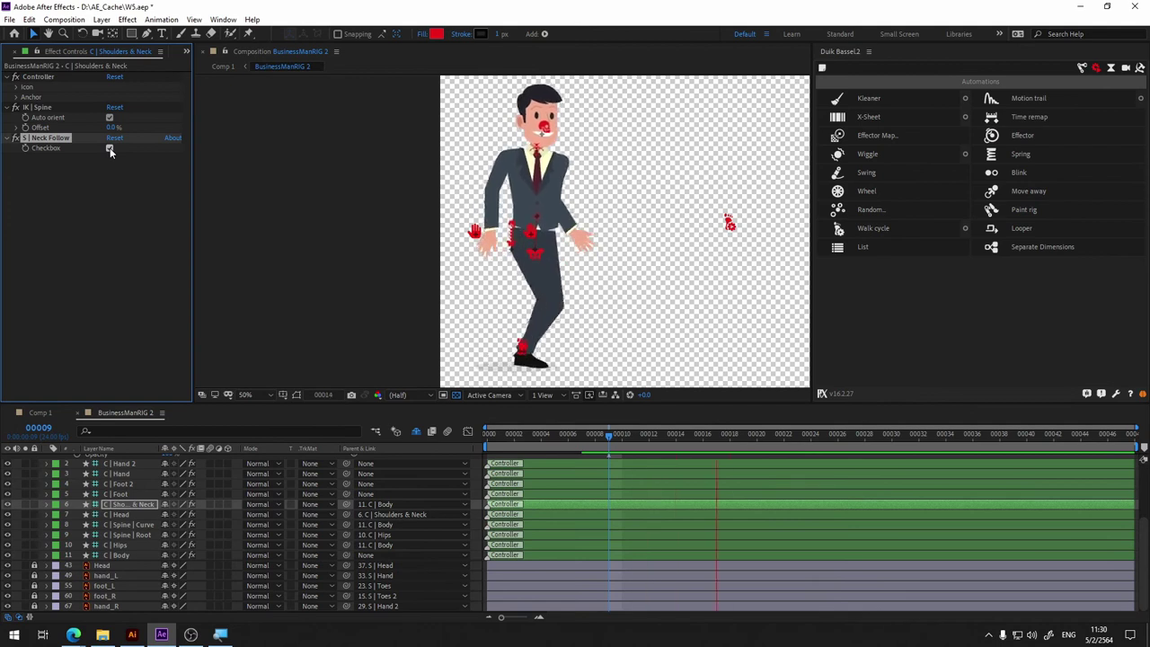
click(126, 473)
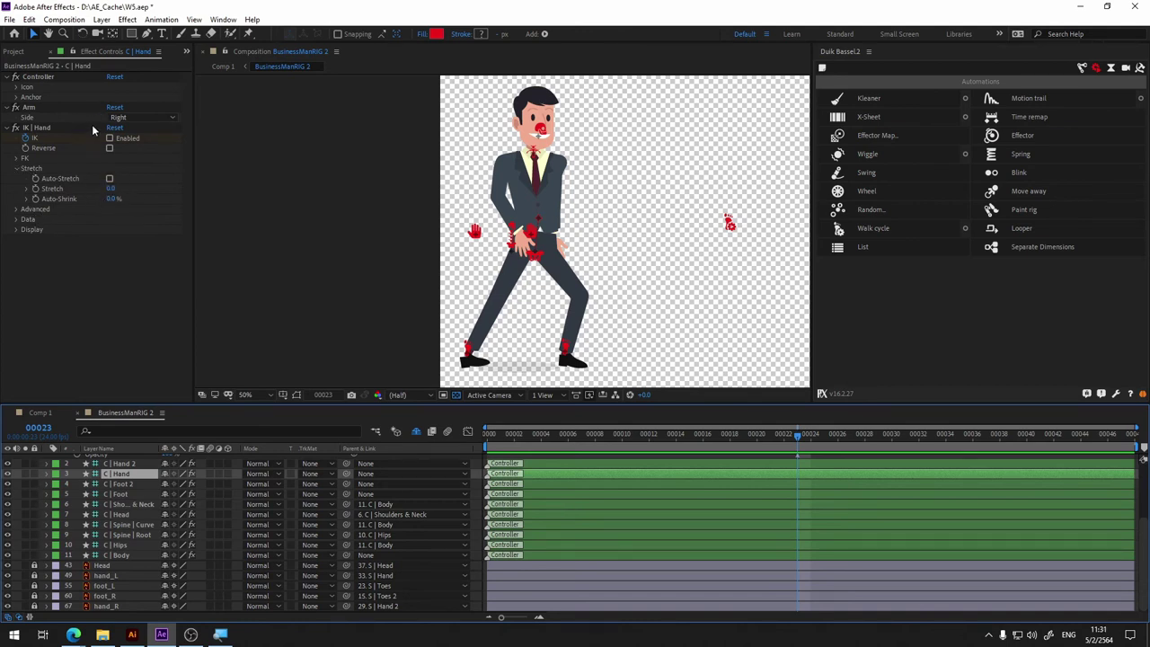
Step: Inspect the C | Hand 2 controller and hand_L layer, zooming the viewer onto the hands and hips
click(141, 463)
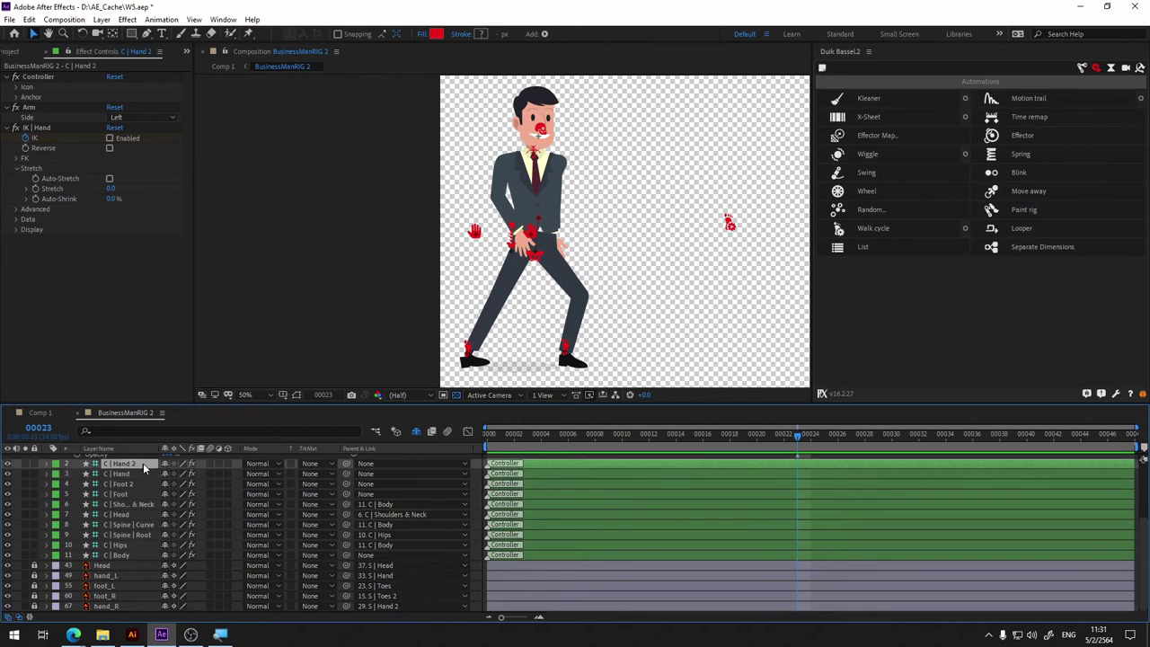
click(108, 577)
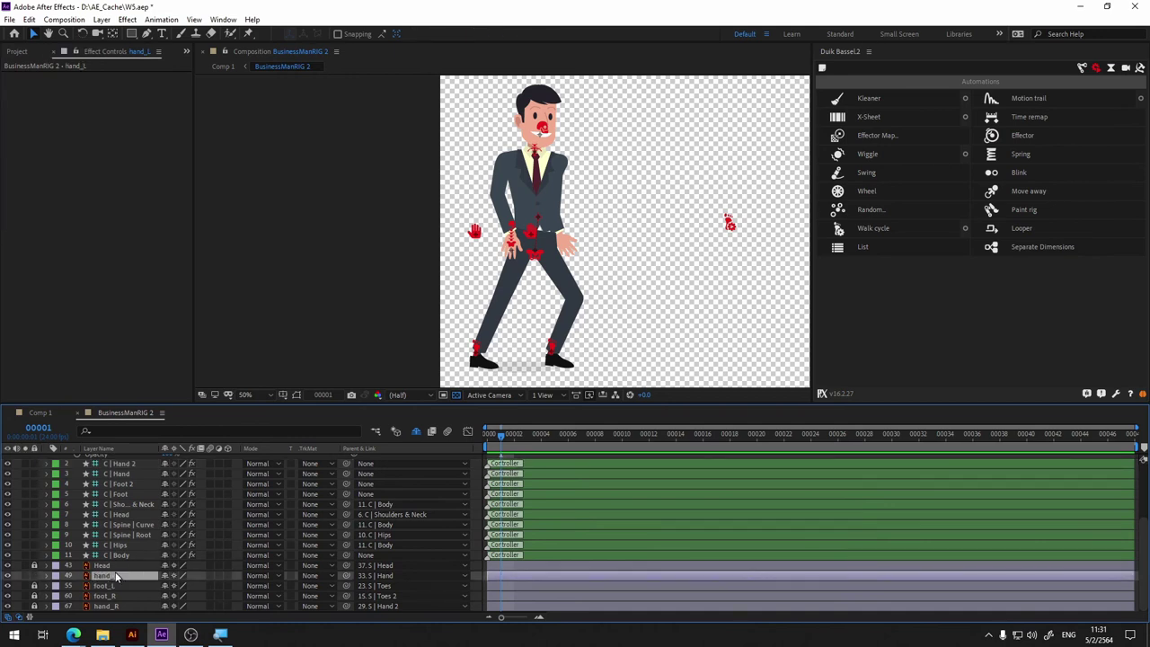
scroll(544, 241, up, 2)
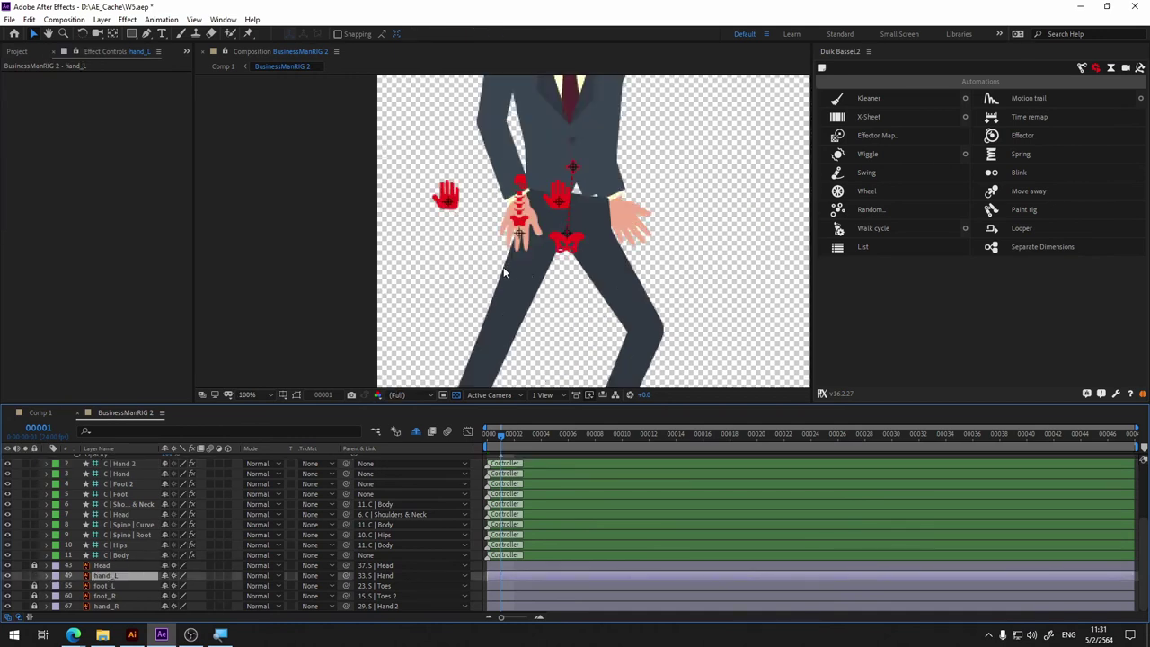
scroll(544, 241, up, 2)
drag(518, 250, 494, 311)
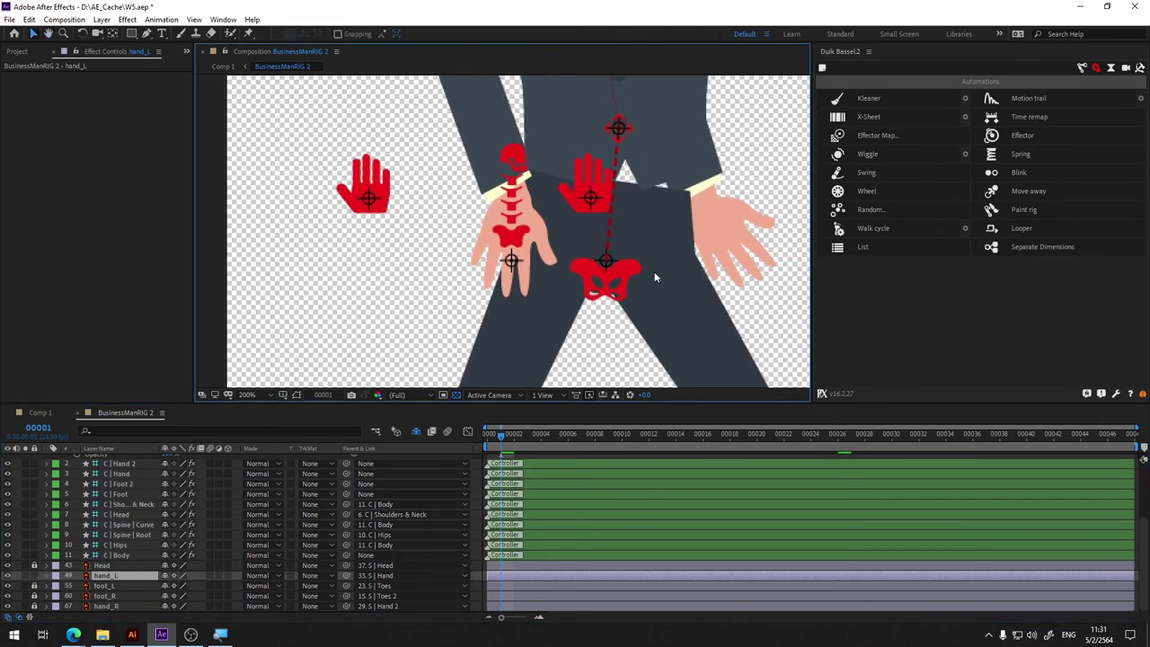
mouse_move(654, 271)
mouse_down()
mouse_move(548, 315)
mouse_move(539, 293)
mouse_up()
Step: Toggle hand_L's visibility off and on to identify it, then reselect and expand the layer
click(558, 279)
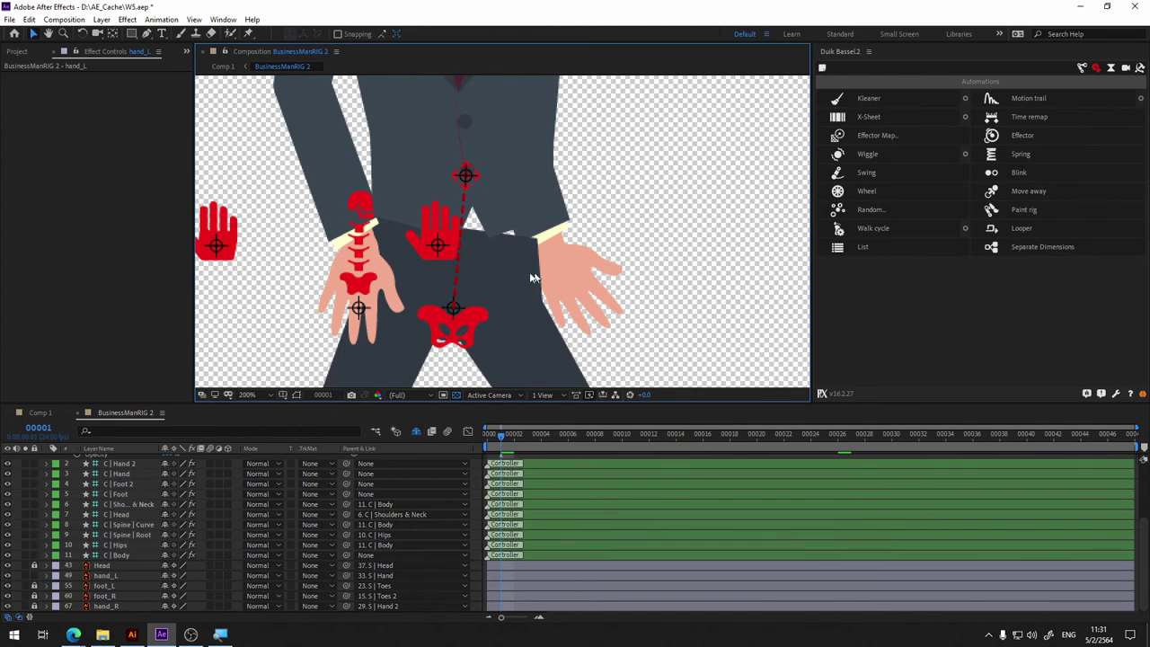
click(8, 578)
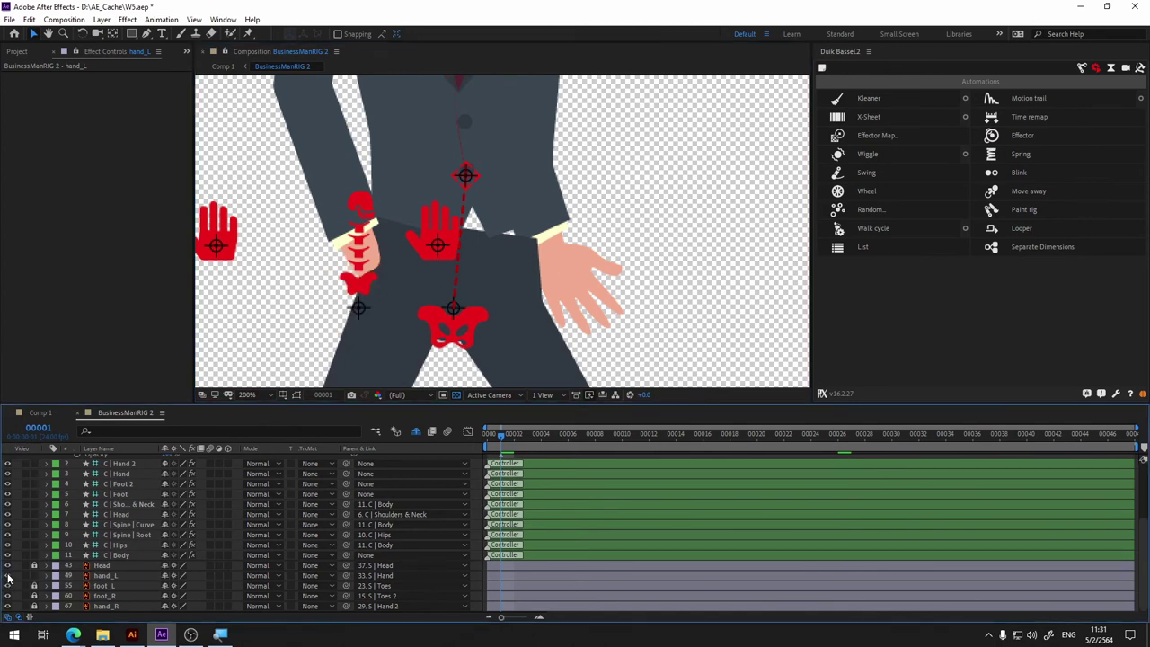
click(9, 578)
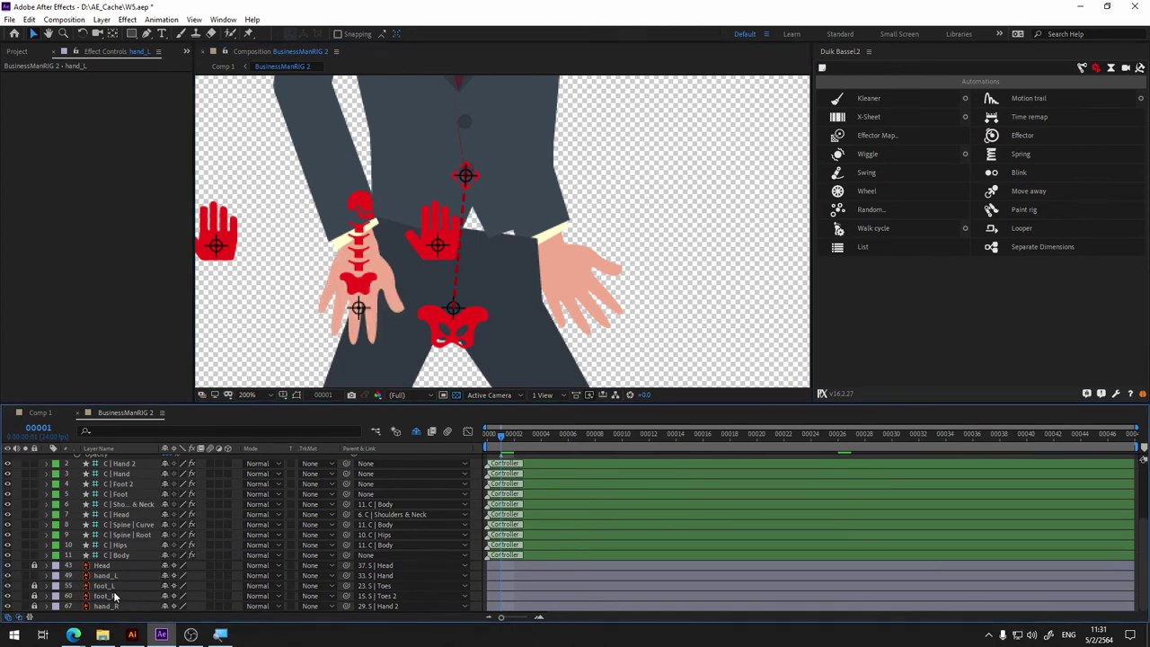
click(114, 576)
click(48, 577)
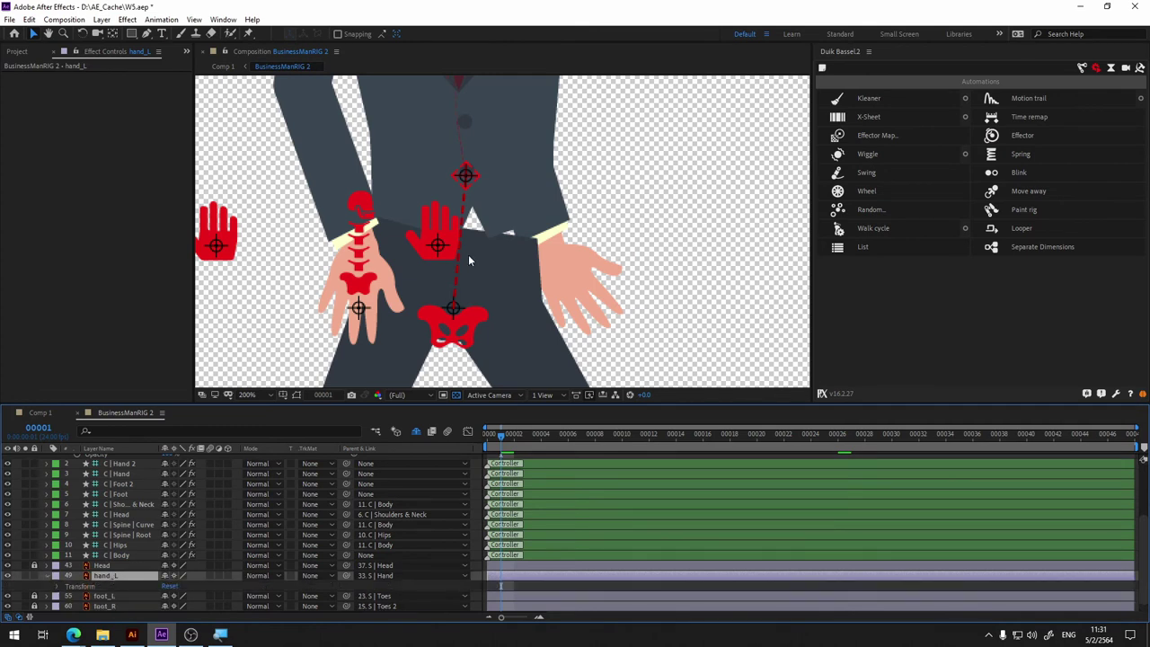
Step: Expand hand_L's Transform and scrub its Rotation to 26° to tilt the left hand
scroll(445, 250, down, 4)
scroll(449, 249, down, 1)
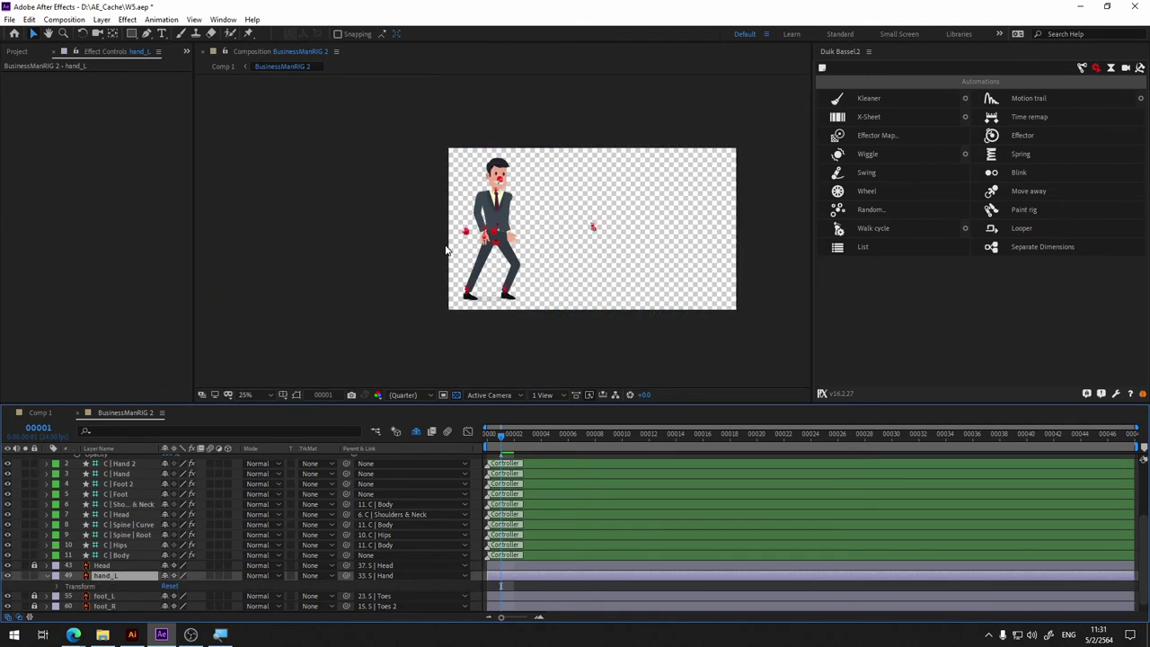
scroll(454, 250, up, 1)
scroll(457, 249, down, 1)
scroll(459, 248, up, 1)
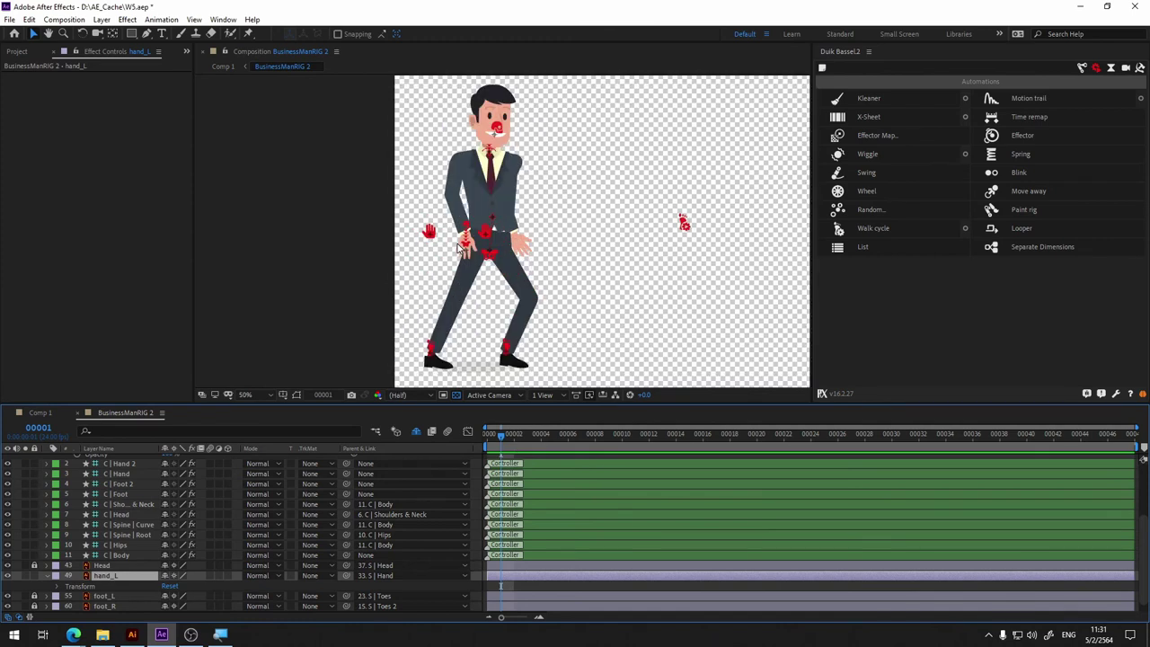
click(55, 587)
scroll(141, 578, down, 2)
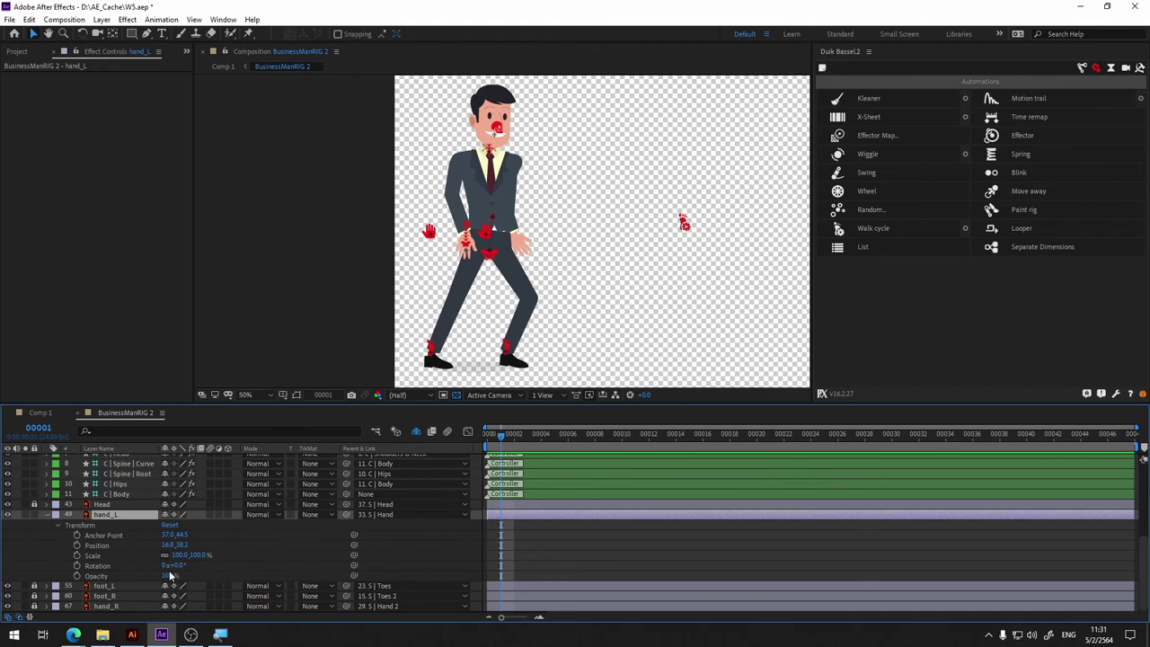
drag(163, 568, 180, 566)
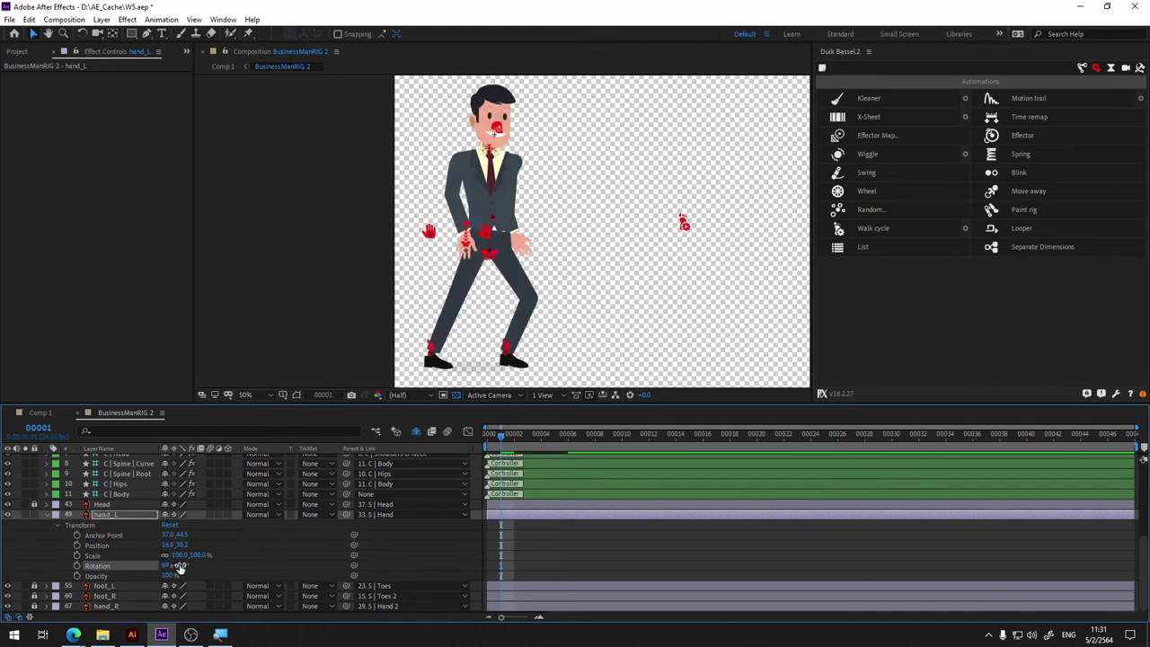
drag(191, 565, 195, 565)
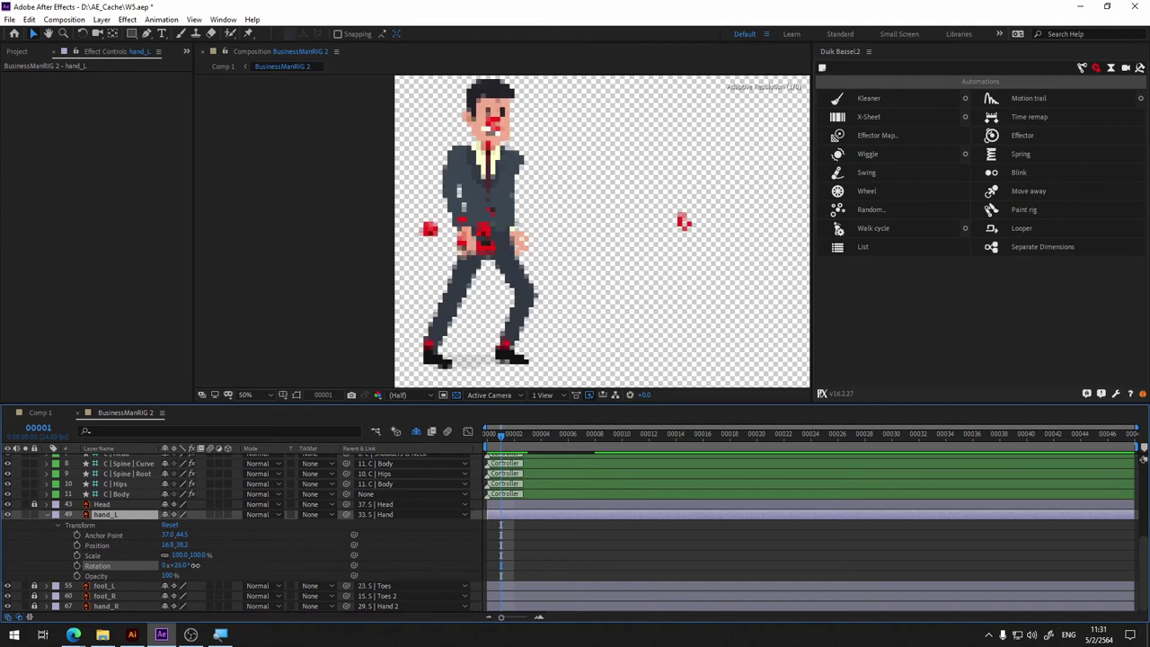
scroll(486, 265, up, 4)
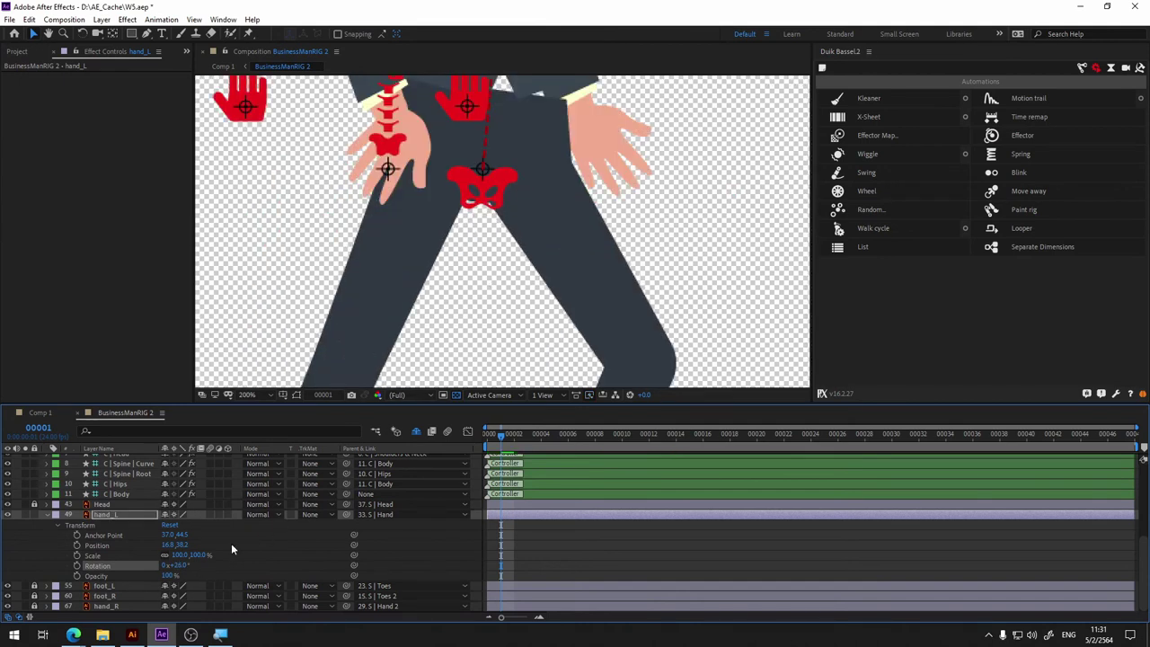
drag(176, 565, 141, 565)
Step: Switch to the Pan Behind tool with Y and reframe the viewer around the character
key(y)
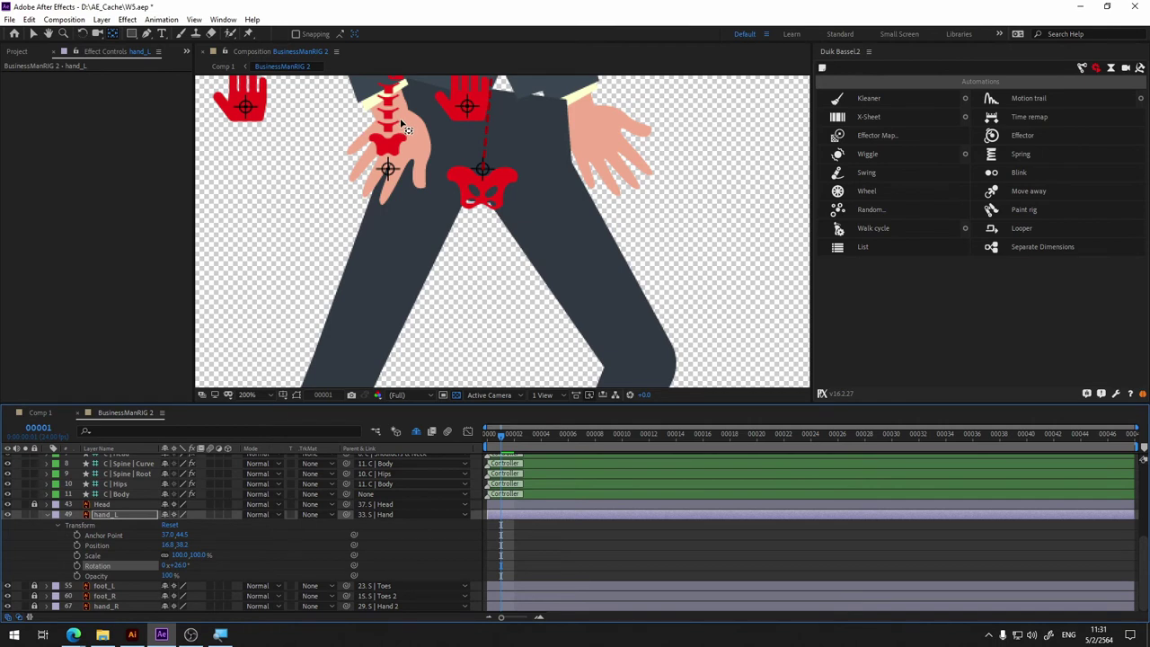
click(402, 123)
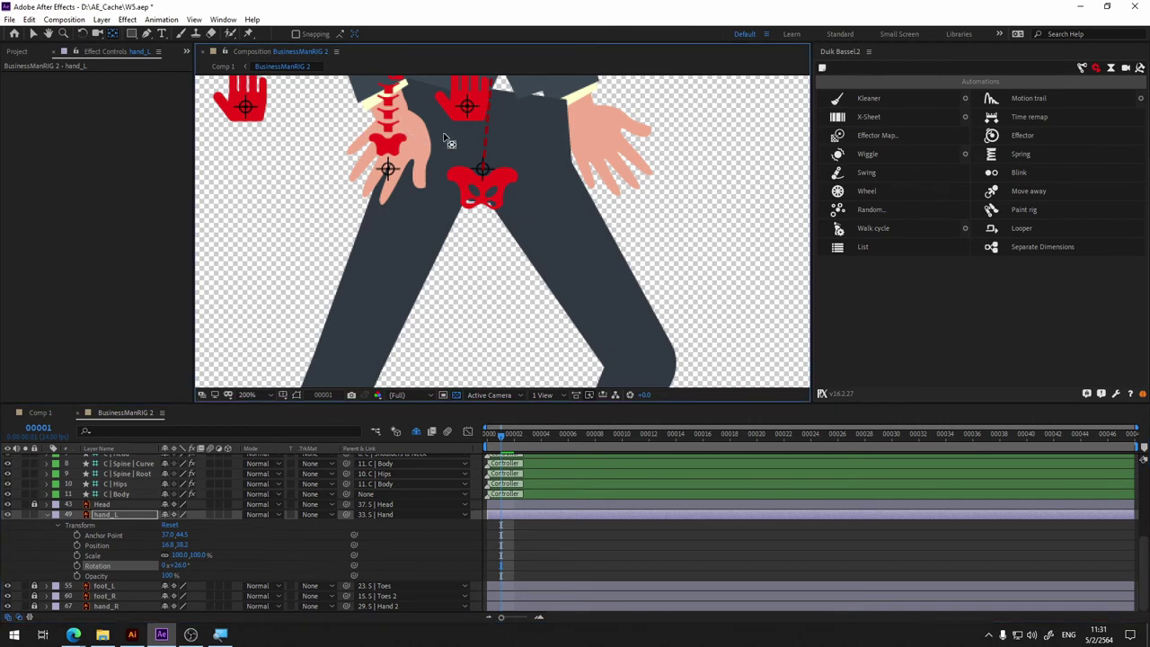
scroll(443, 153, down, 4)
scroll(443, 153, up, 2)
scroll(443, 153, down, 2)
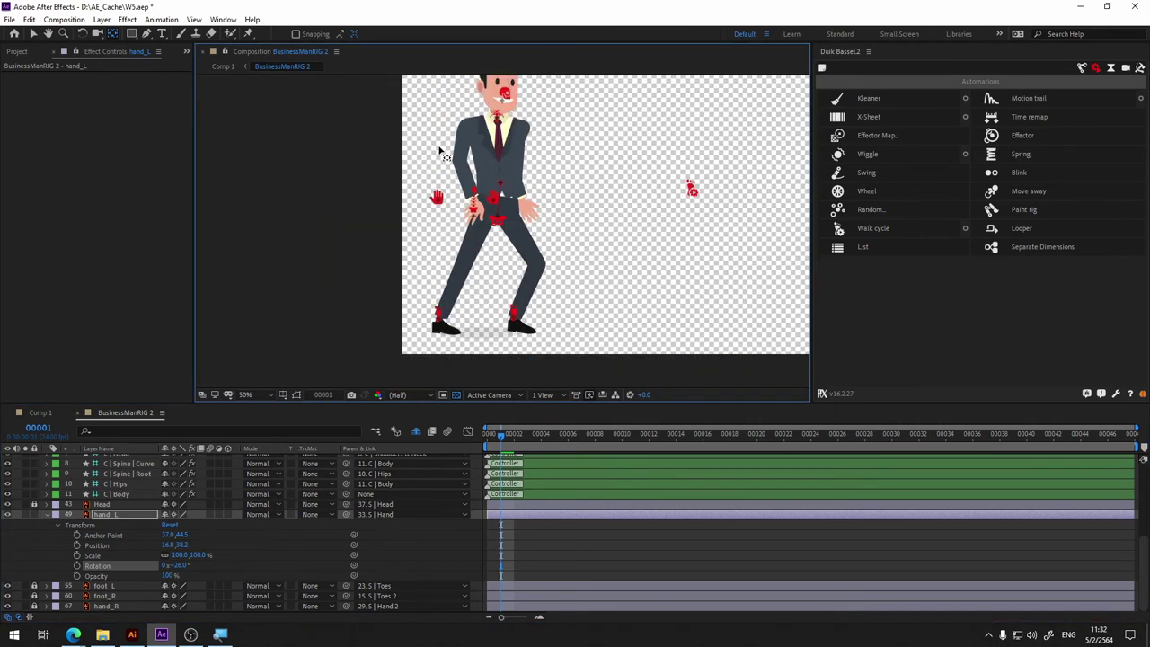
scroll(259, 261, up, 1)
mouse_move(443, 153)
mouse_down()
mouse_move(259, 260)
mouse_move(330, 180)
mouse_up()
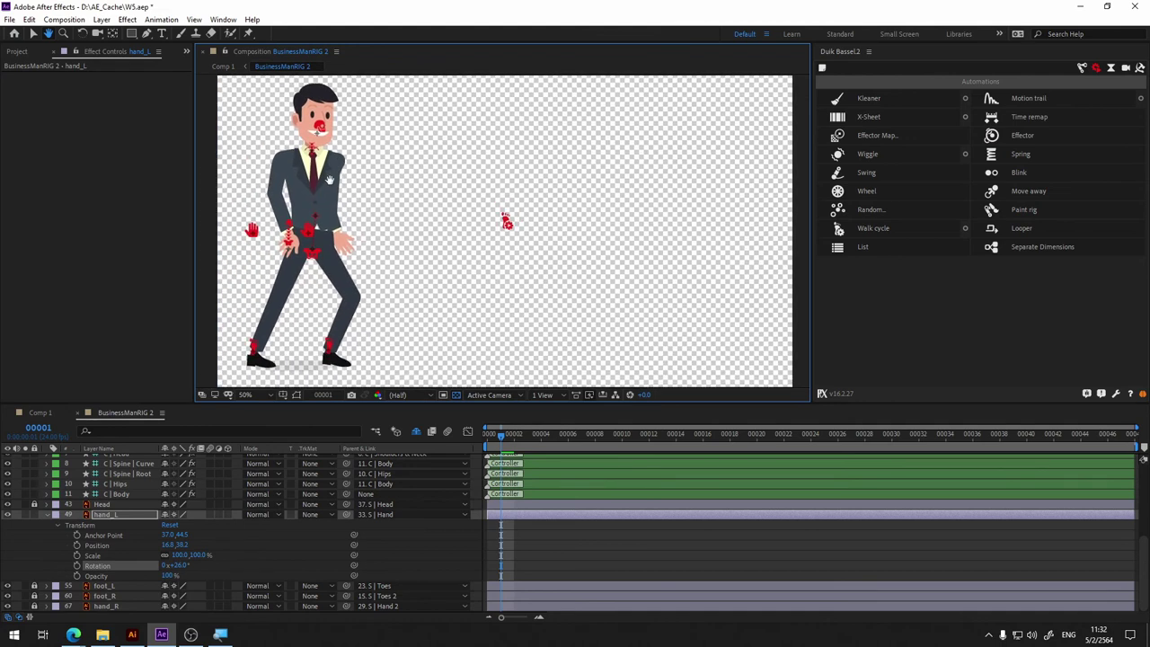
scroll(462, 231, up, 2)
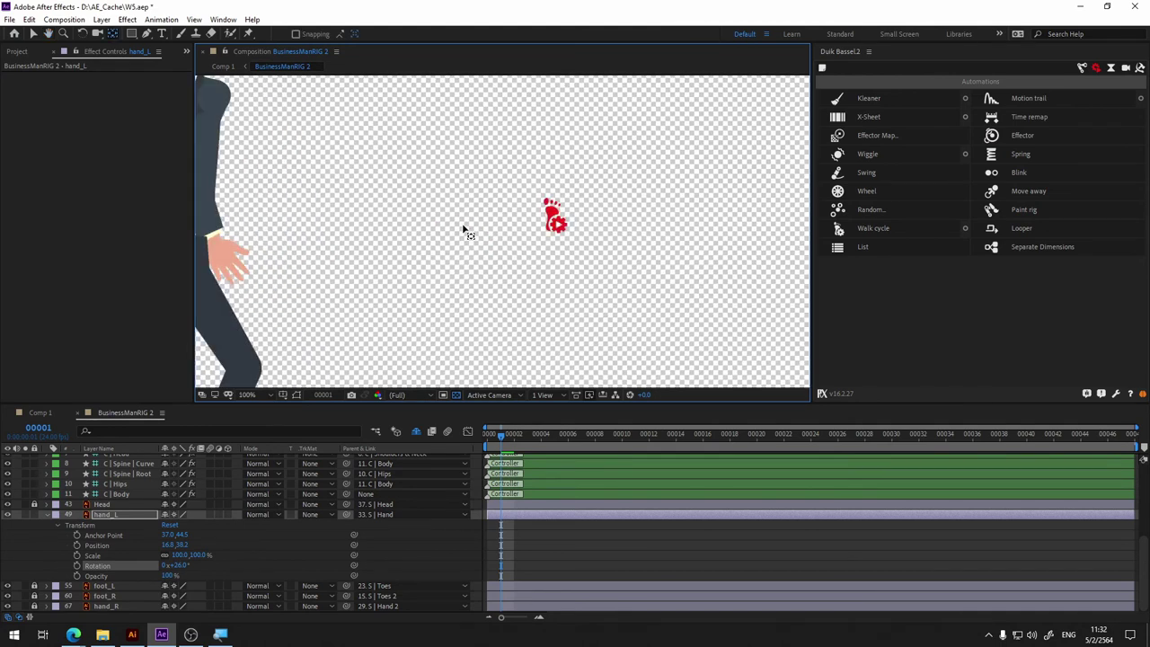
scroll(555, 245, left, 5)
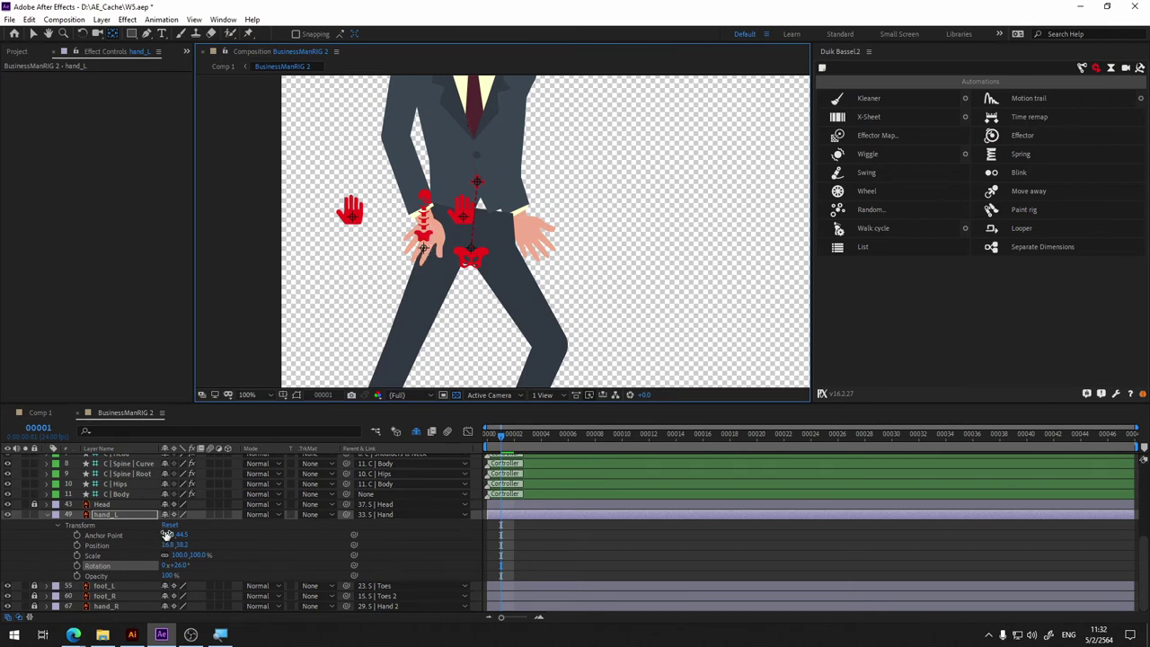
Step: Toggle hand_L's visibility off and on, then reset its Rotation to 0°
click(32, 522)
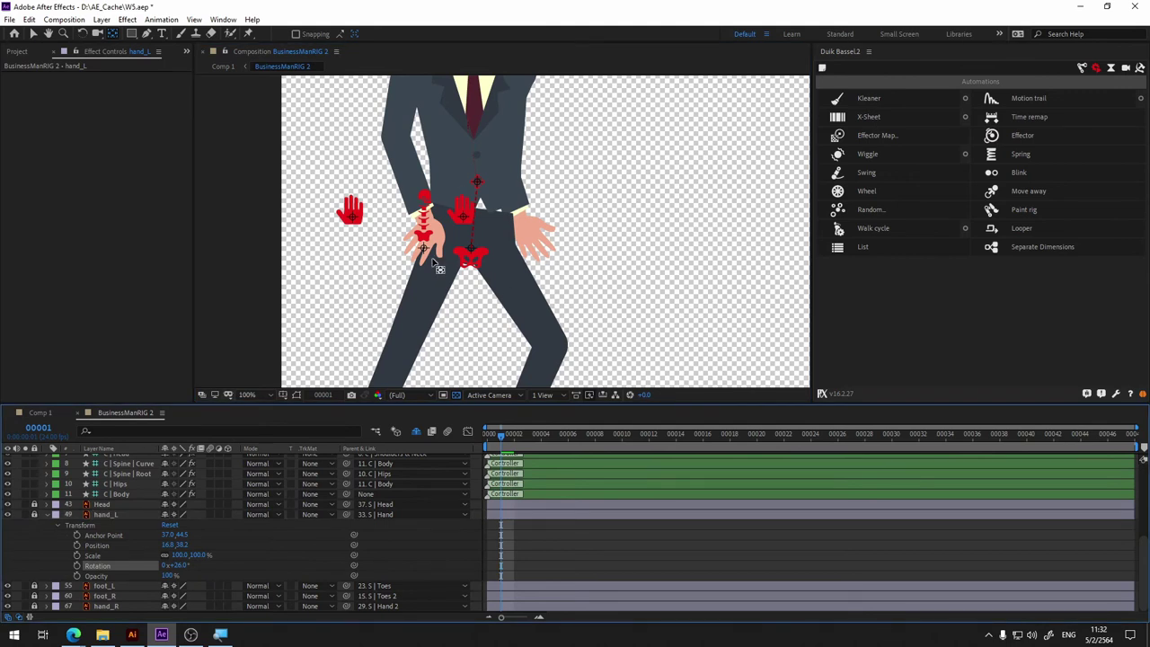
click(8, 514)
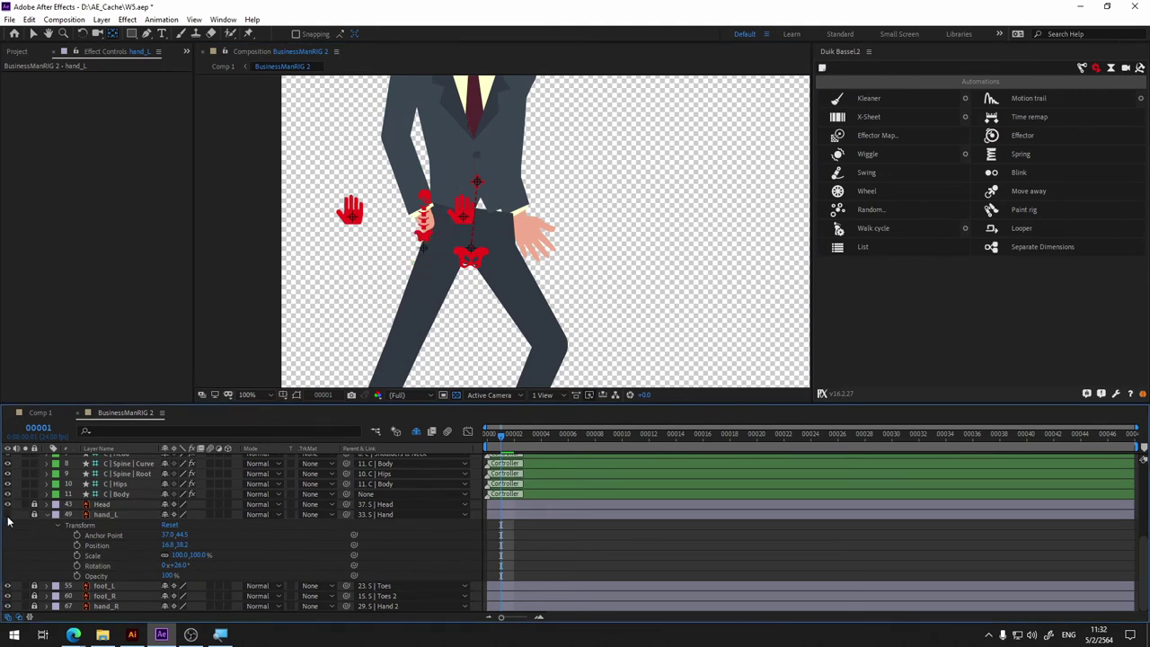
click(8, 514)
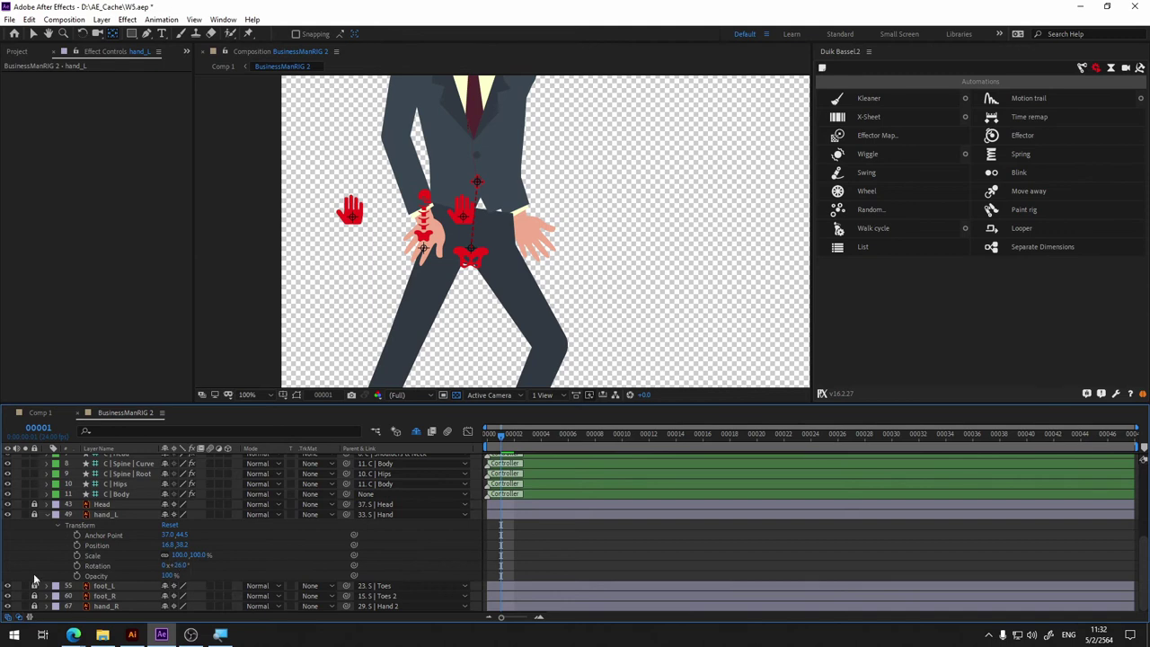
click(178, 565)
text(0)
key(Return)
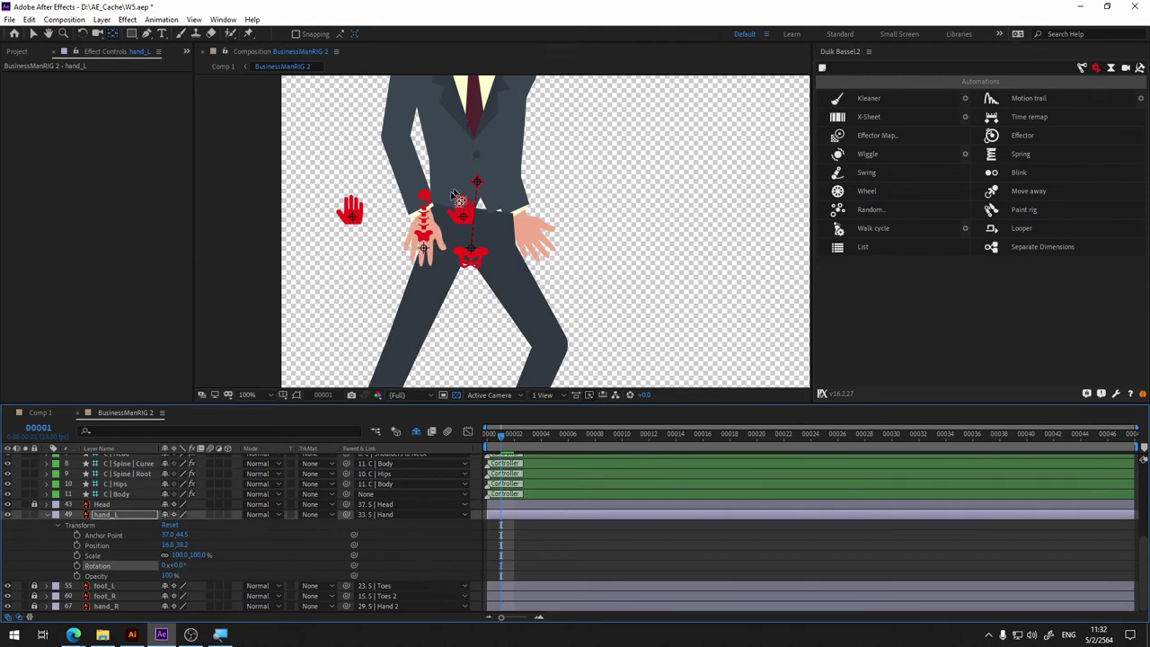
scroll(269, 542, up, 5)
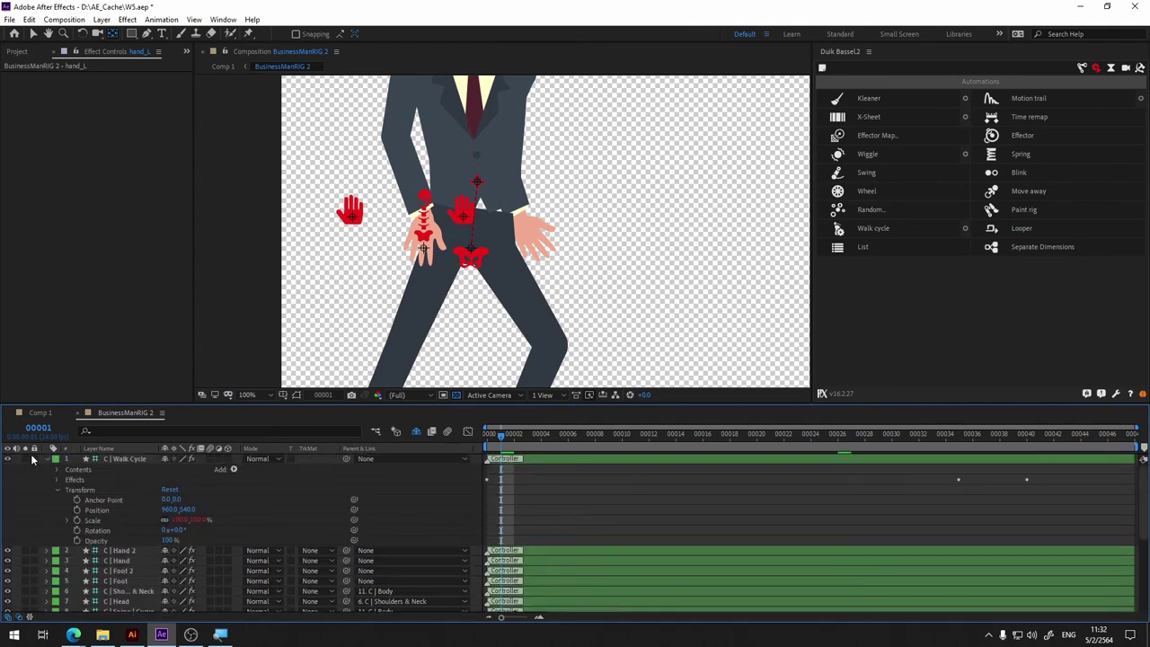
Step: Select C | Walk Cycle, preview the walk, and collapse the controller's properties
click(106, 462)
key(space)
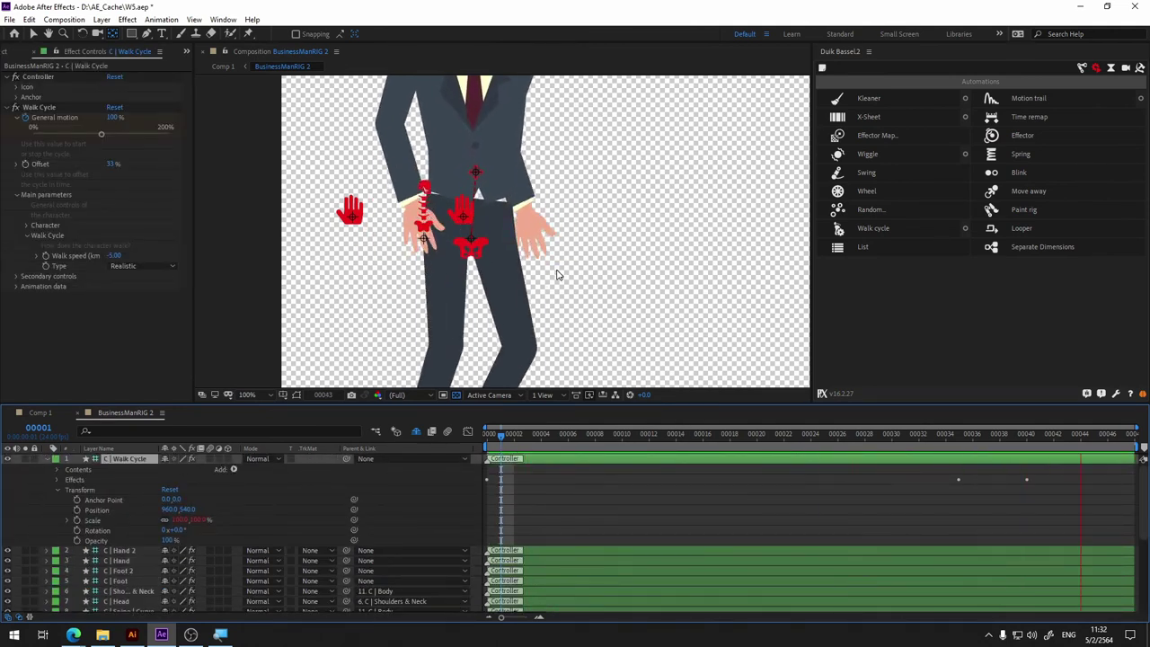
key(space)
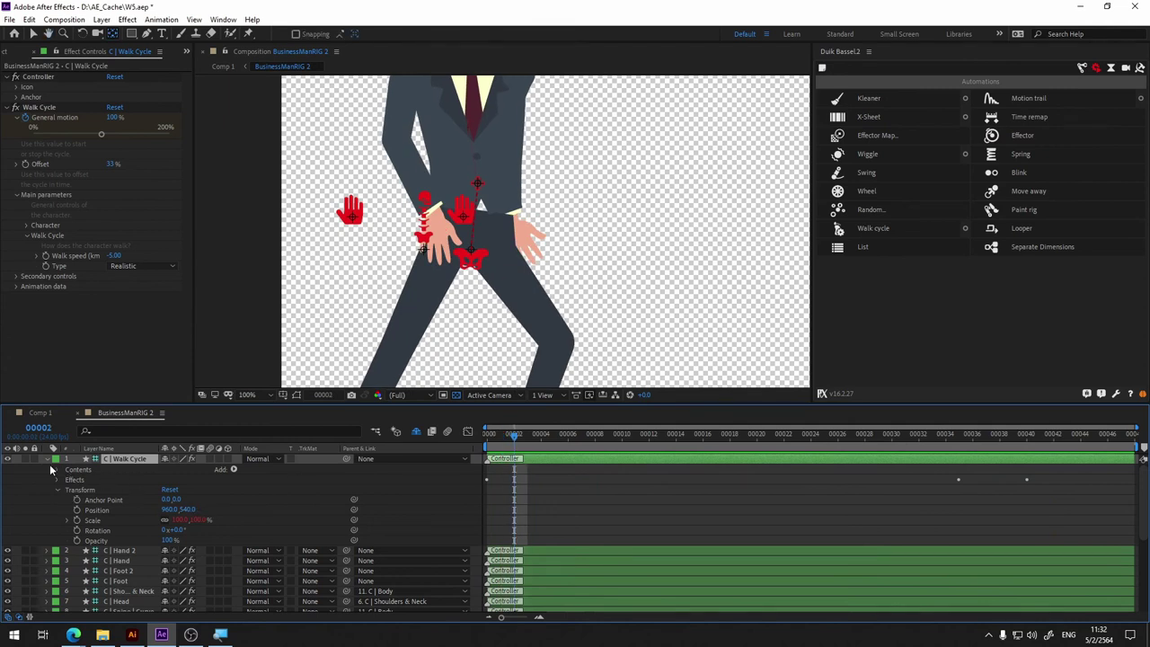
click(48, 461)
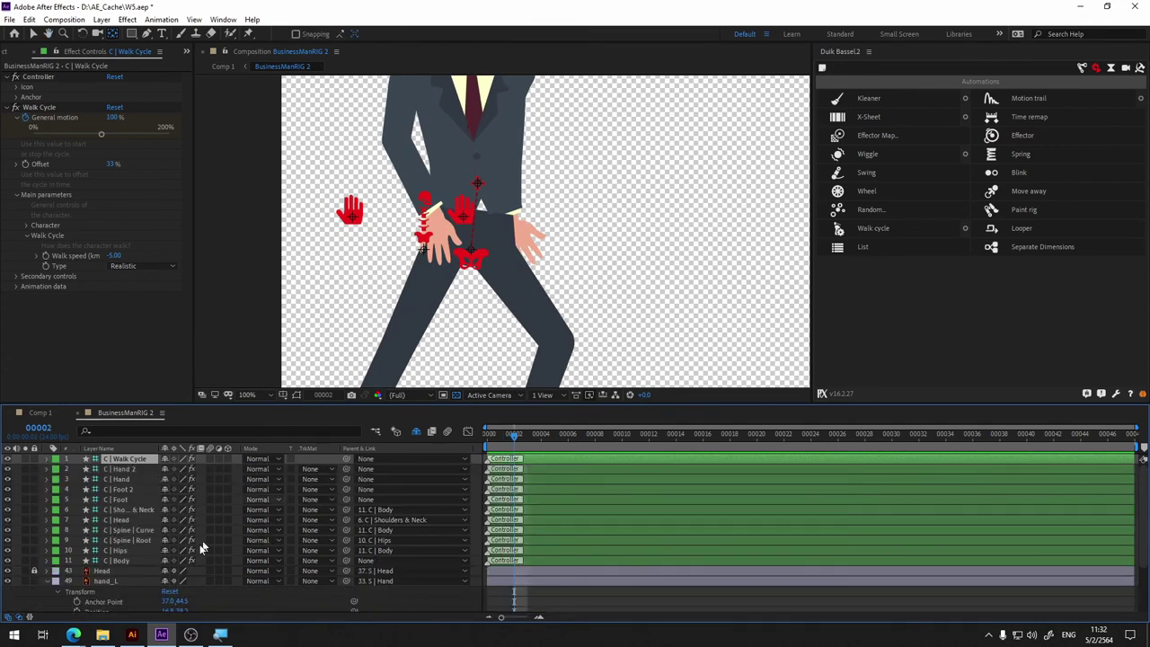
Step: Fold away hand_L's Transform, zoom out, and scrub the playhead to frame 24
click(47, 583)
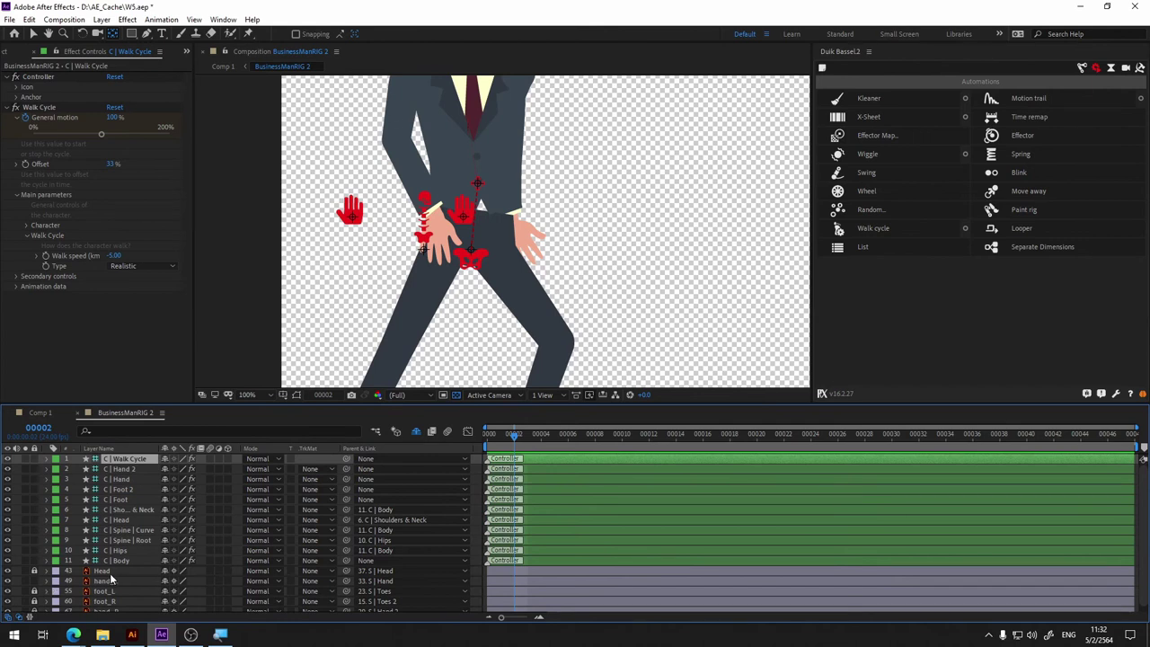
scroll(111, 580, down, 1)
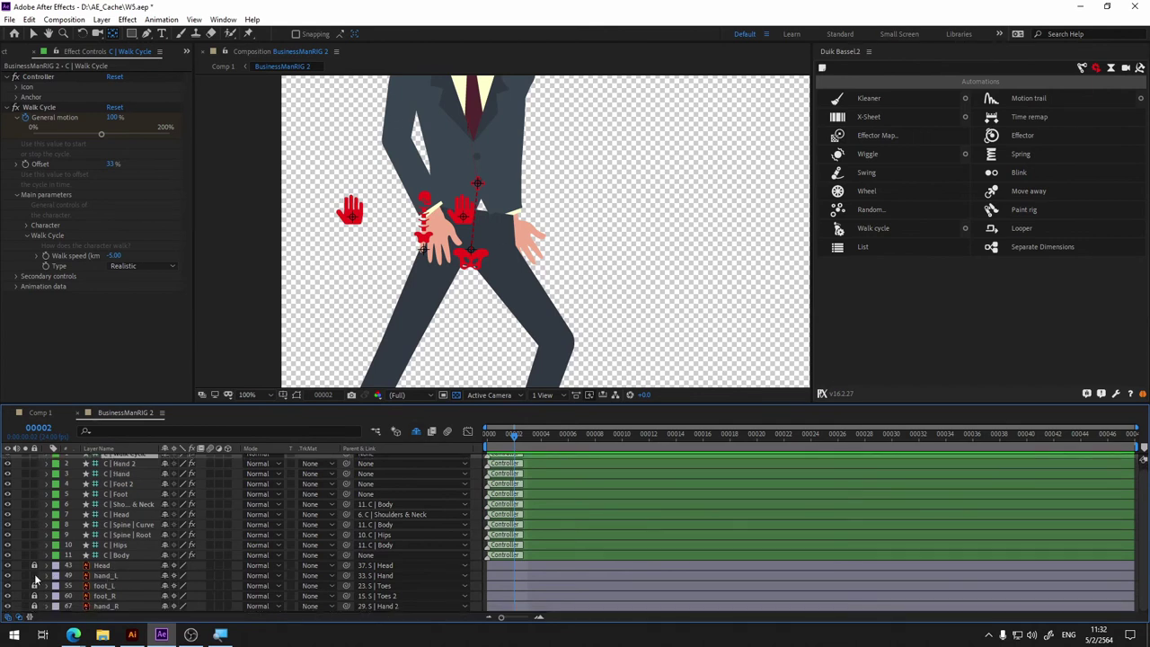
scroll(640, 254, down, 3)
scroll(640, 258, up, 1)
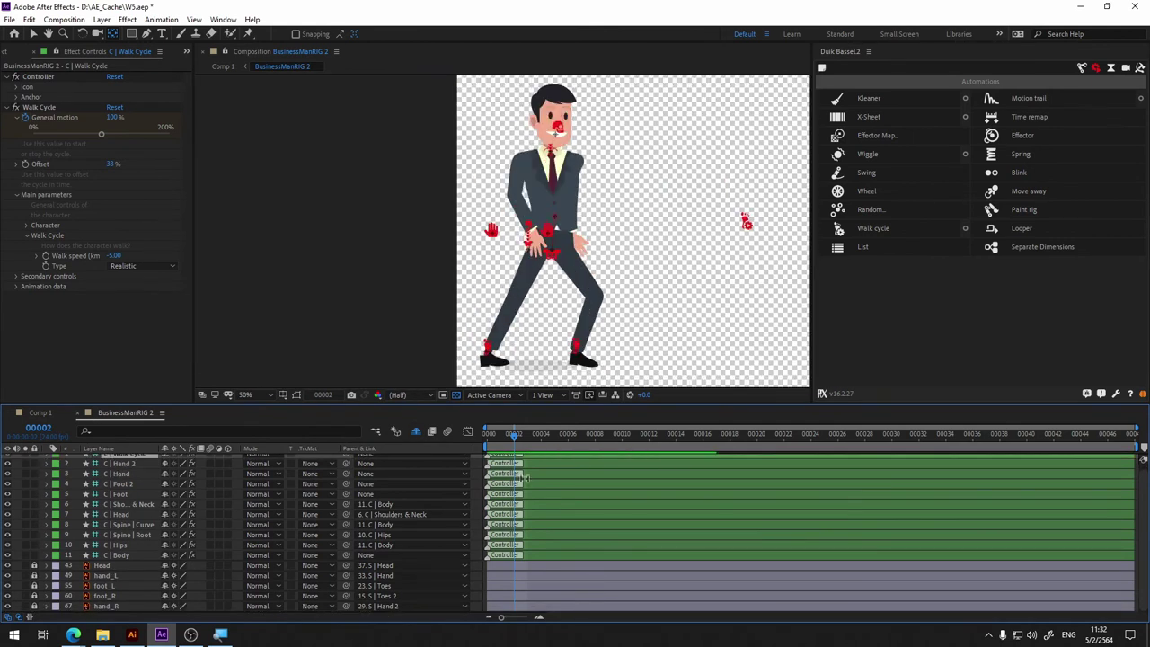
drag(552, 437, 729, 445)
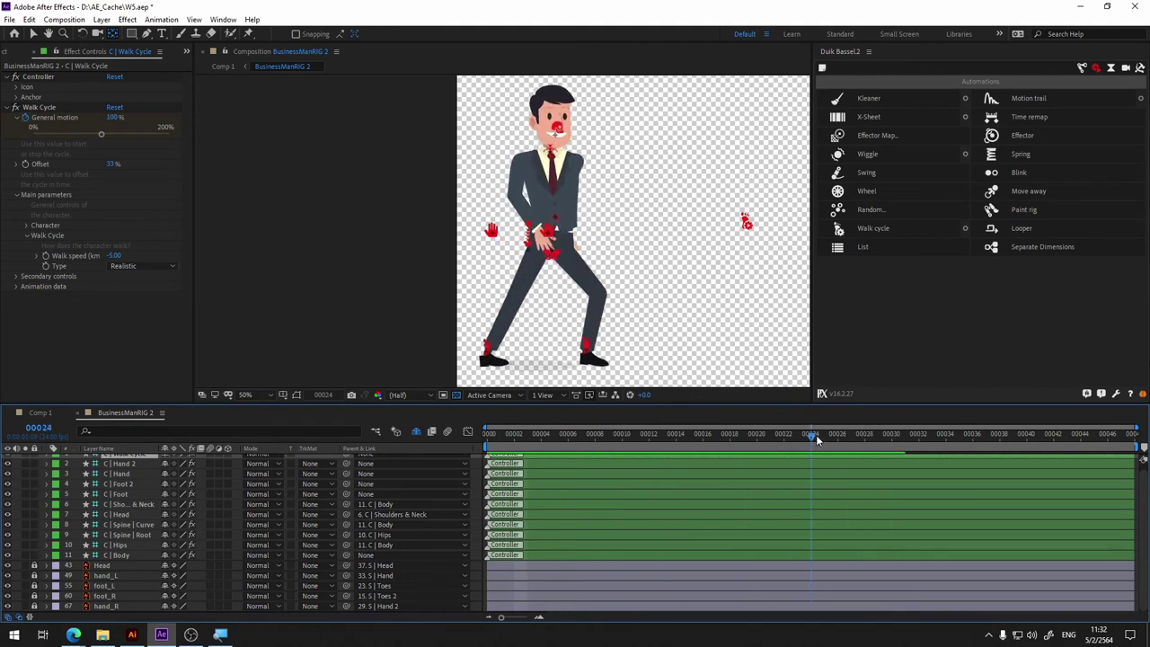
Step: Go to frame 15, frame the torso and head, and select the C | Hips controller
drag(729, 446, 684, 443)
scroll(599, 292, up, 2)
drag(599, 292, 527, 264)
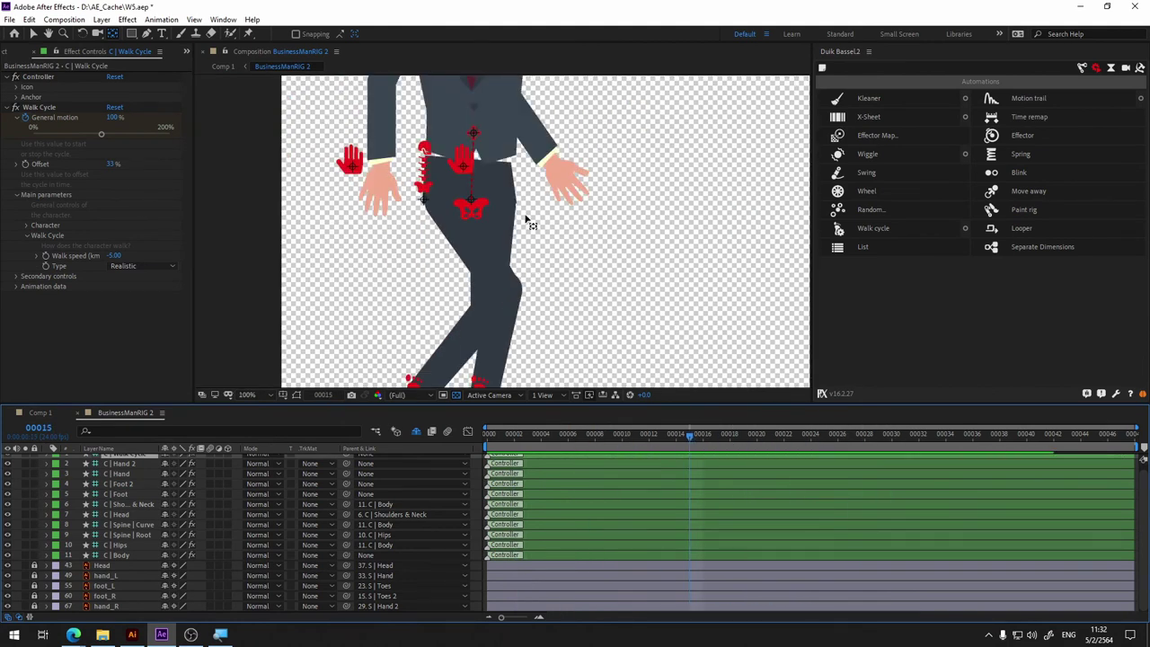
drag(527, 221, 533, 260)
key(v)
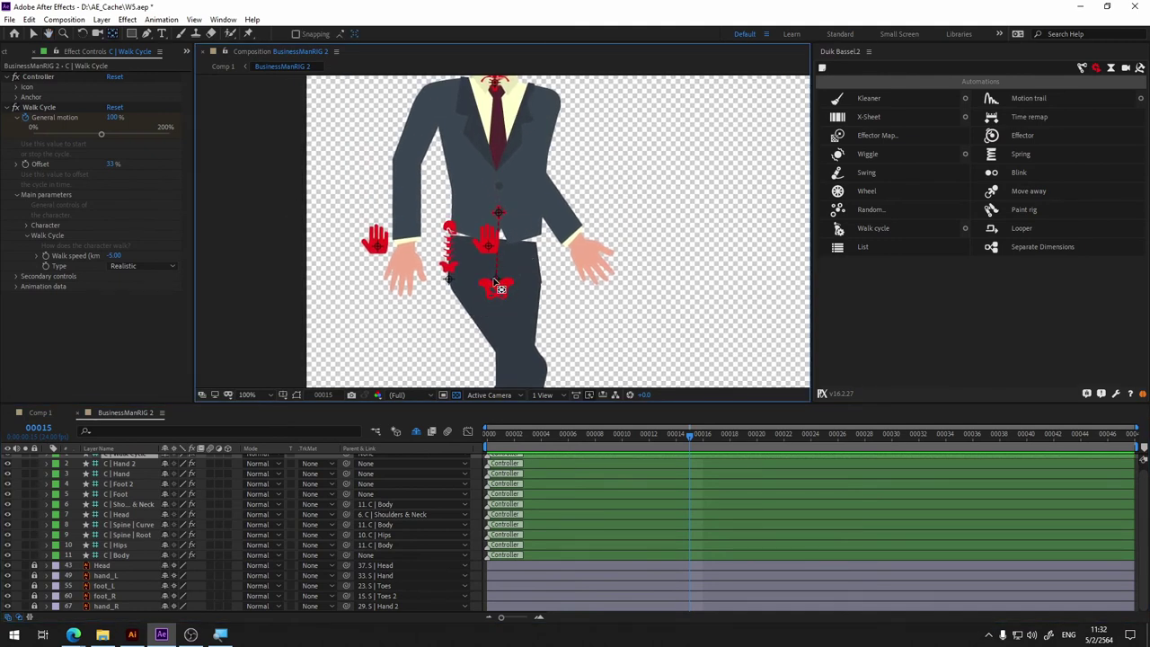
click(497, 281)
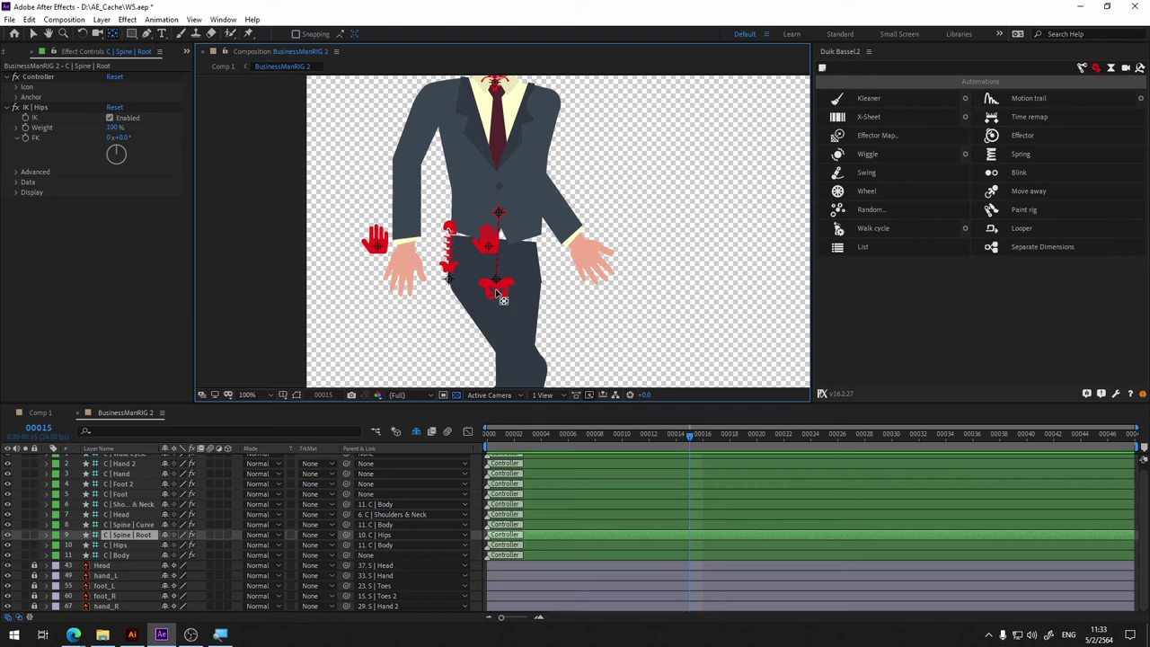
click(496, 292)
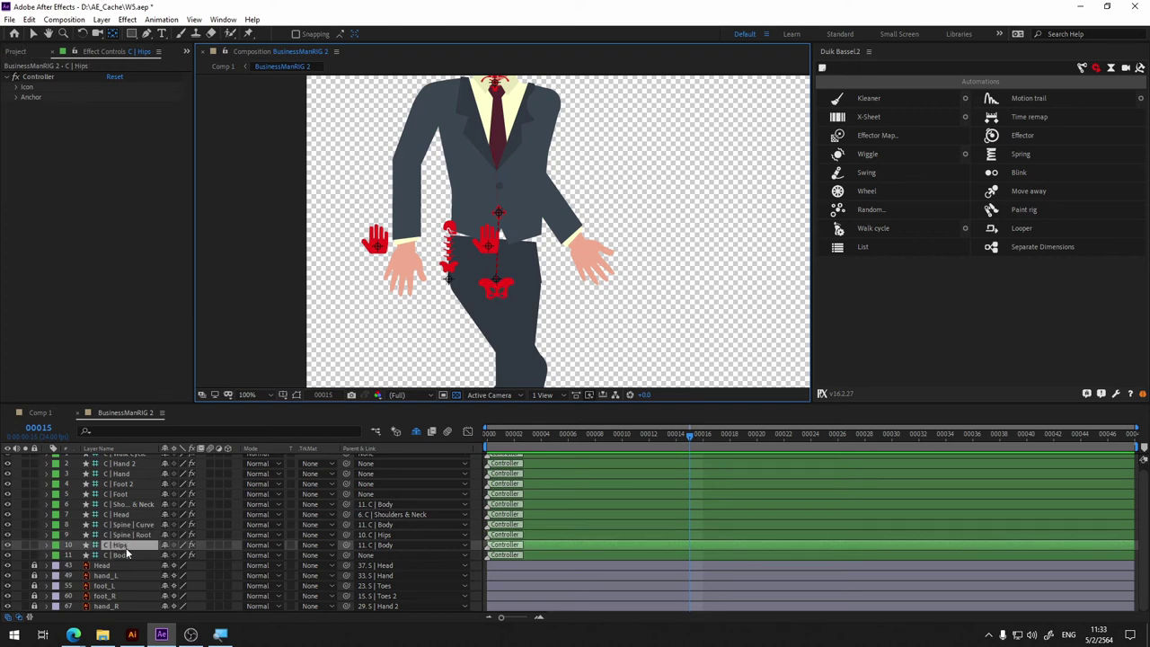
click(498, 292)
key(v)
Step: Pose the hips, spine curve, body and spine root controllers into a lower torso stance
mouse_move(497, 290)
mouse_down()
mouse_move(500, 283)
mouse_move(493, 289)
mouse_up()
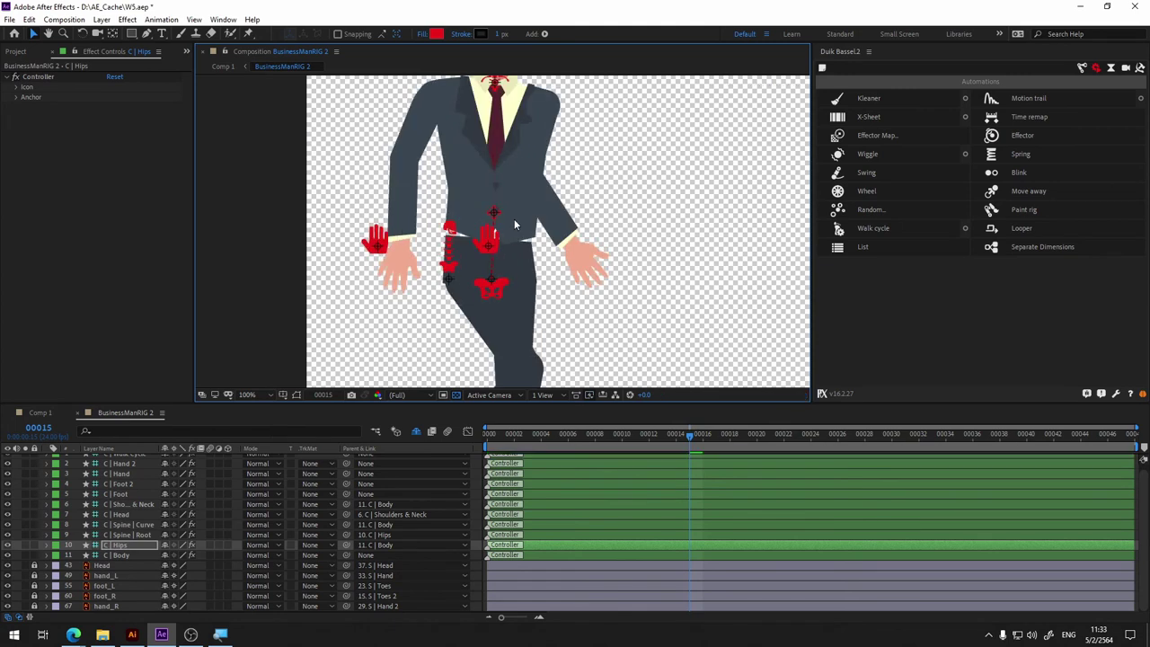
drag(497, 216, 499, 232)
scroll(491, 254, up, 1)
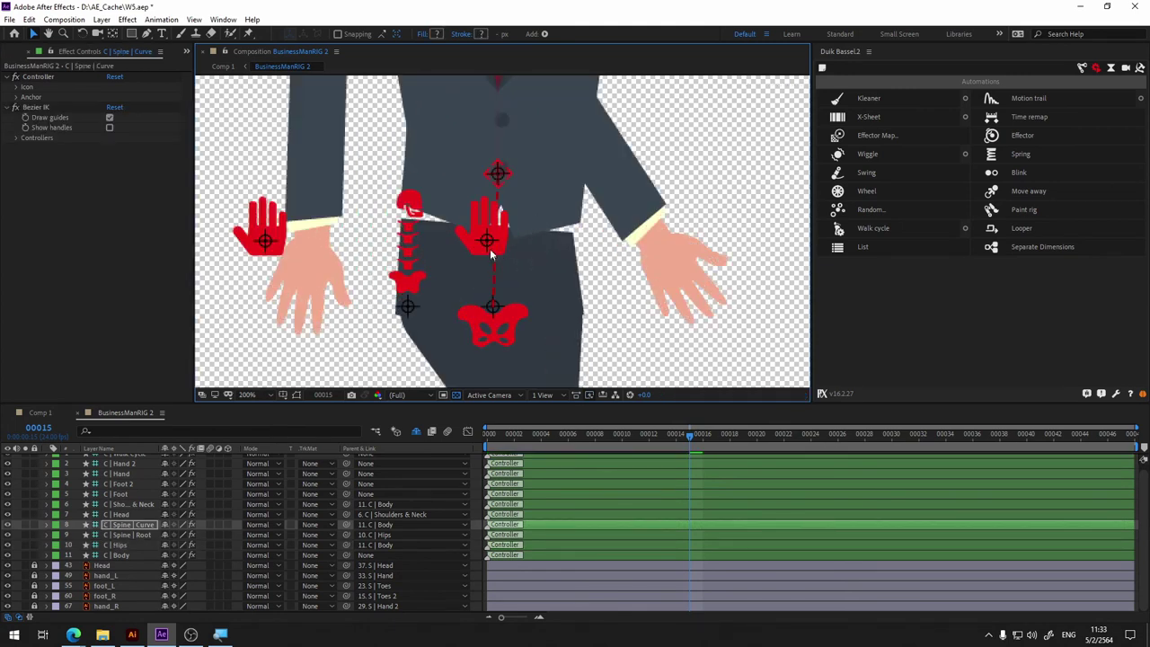
drag(501, 186, 501, 208)
drag(404, 298, 409, 324)
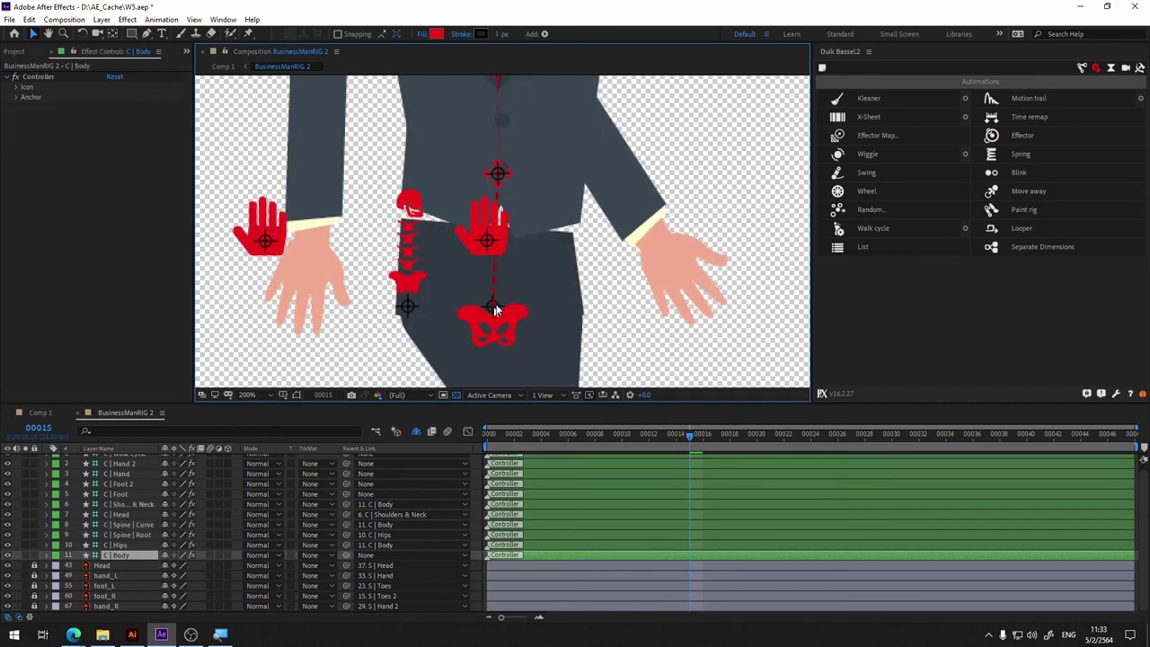
drag(503, 173, 494, 245)
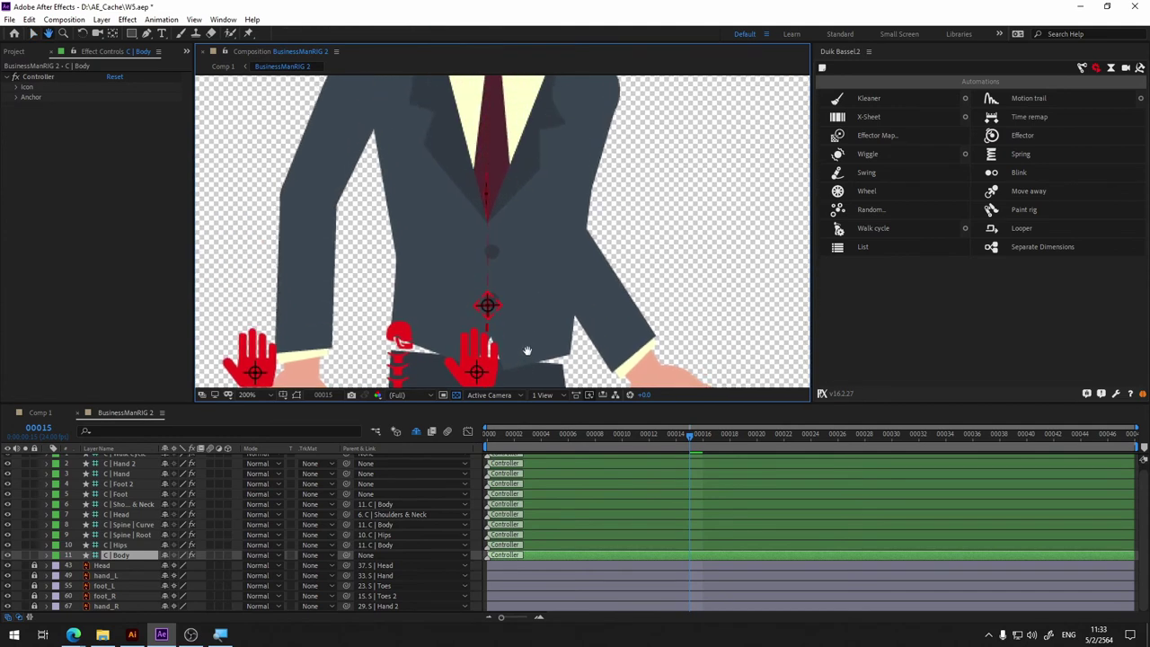
scroll(534, 198, down, 1)
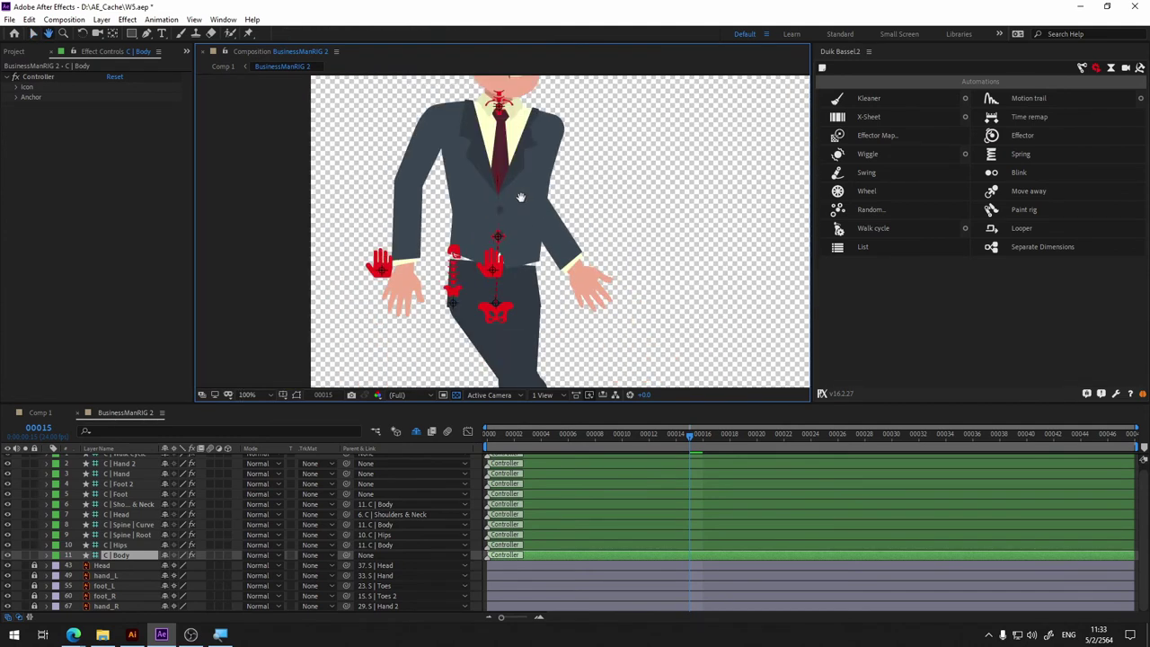
drag(496, 255, 495, 257)
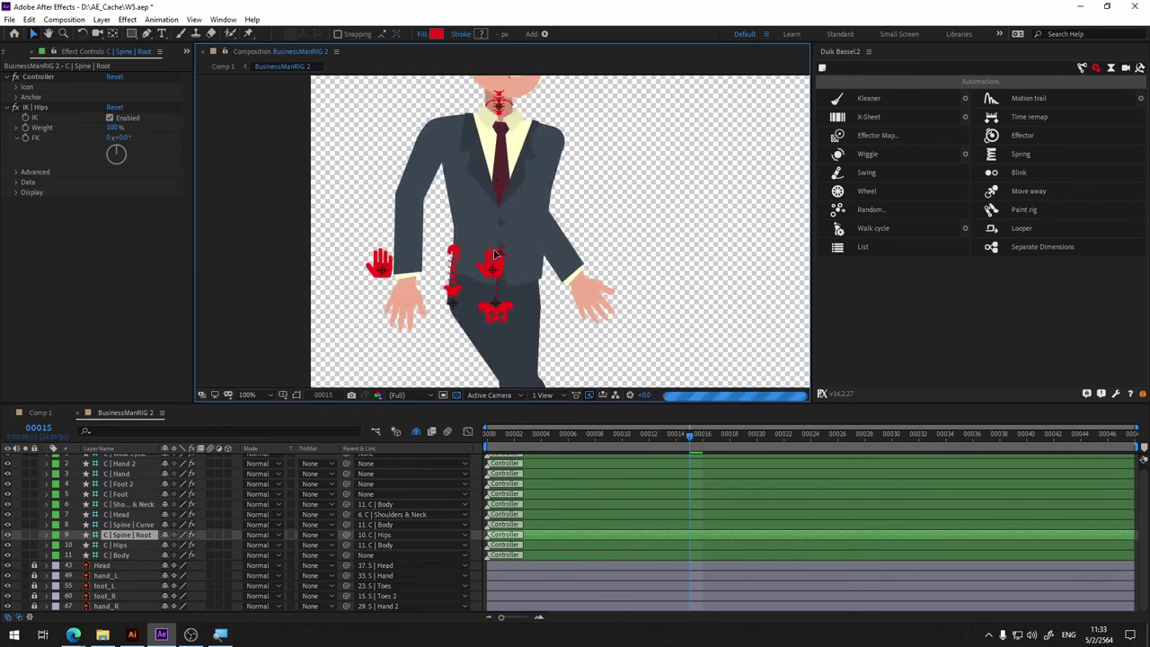
drag(495, 257, 496, 249)
scroll(553, 307, down, 4)
scroll(552, 307, up, 2)
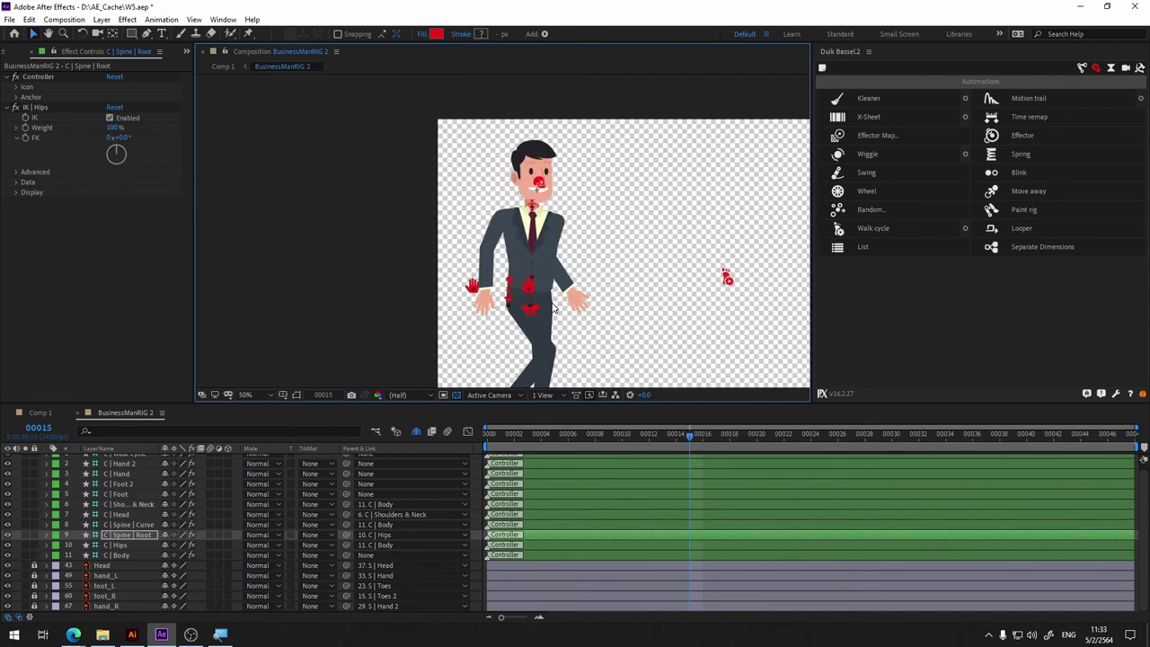
Step: Preview the walk, then return to the first frame
key(space)
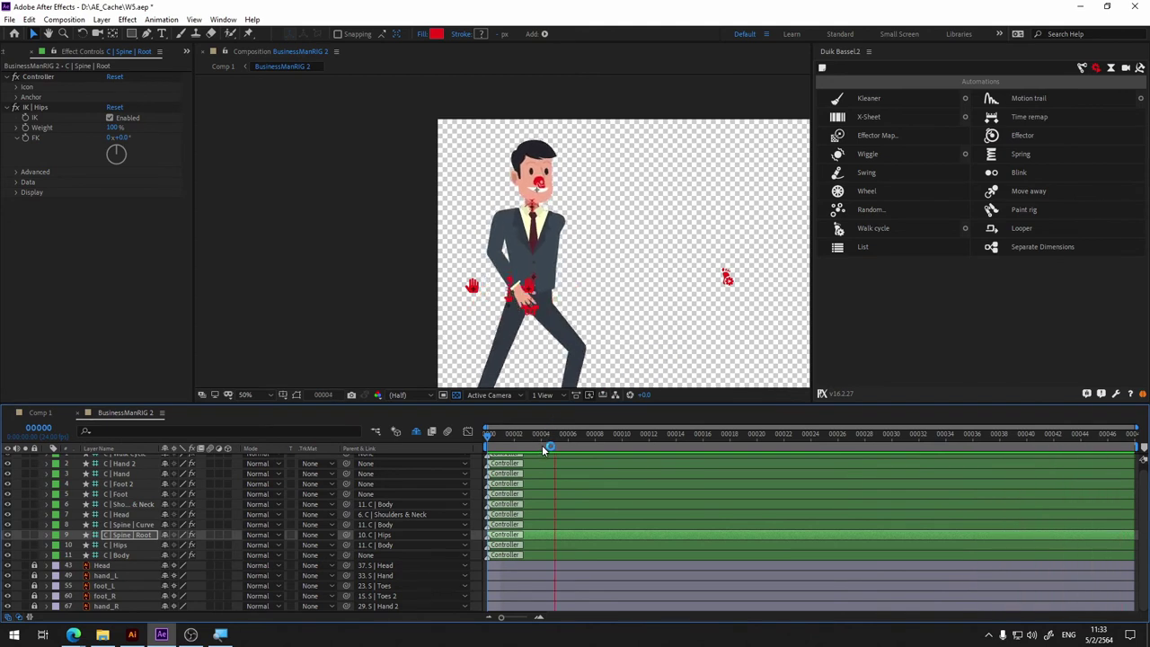
key(space)
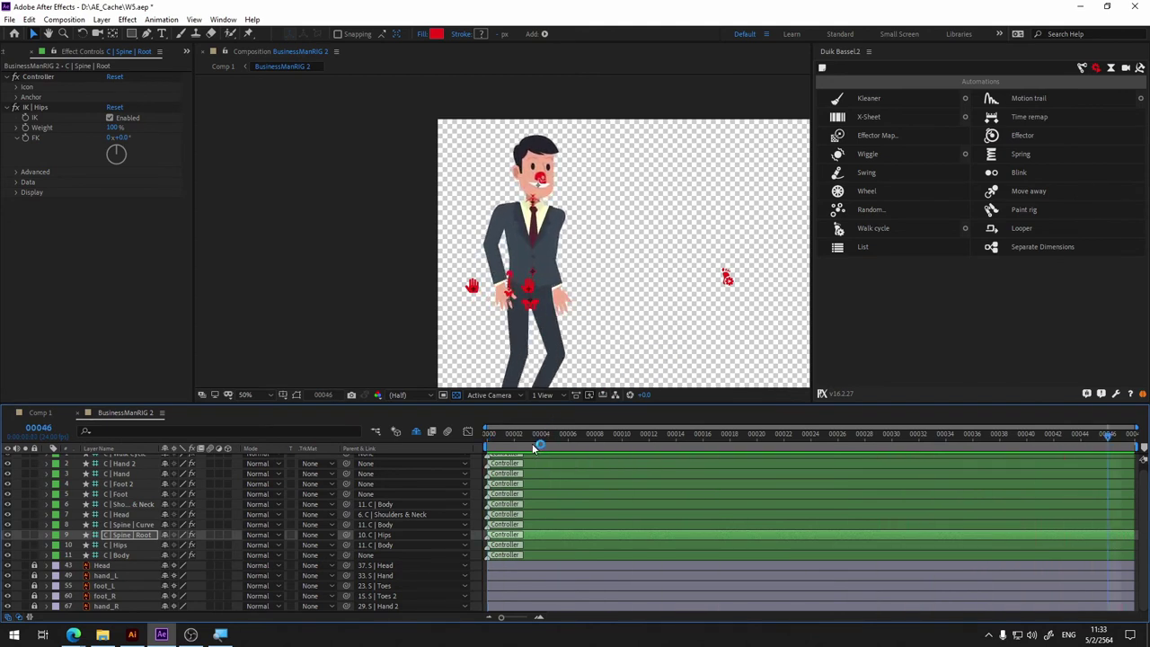
key(Home)
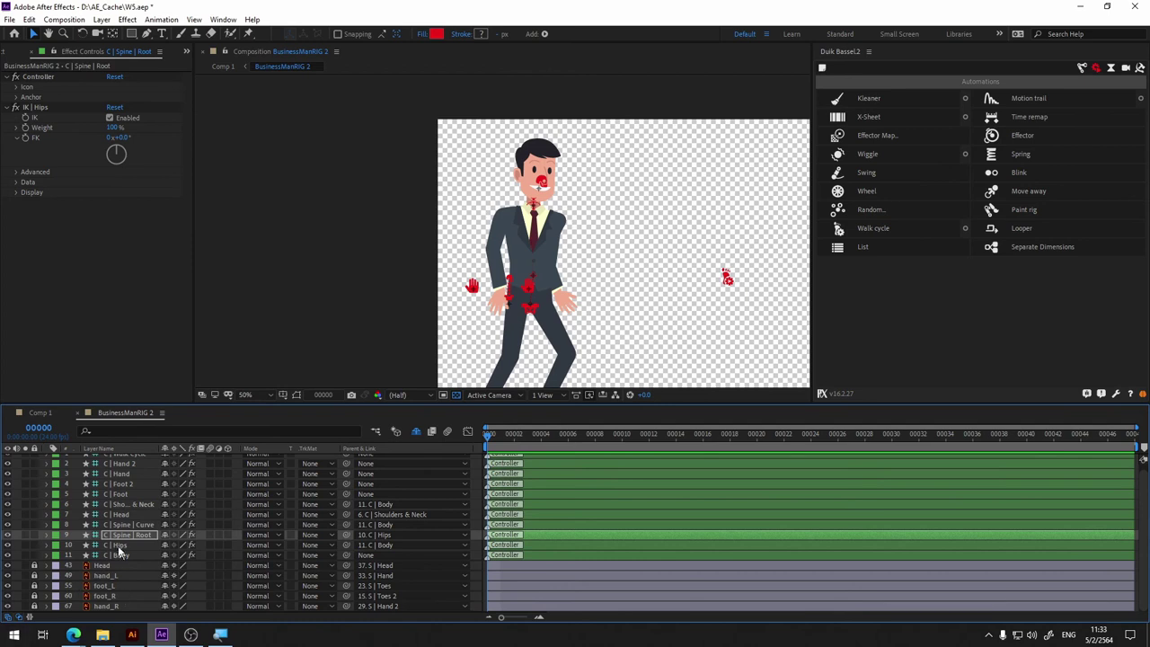
scroll(121, 553, up, 1)
Step: Change C | Walk Cycle's Walk speed from -5.00 to -4.00, then rewind Comp 1
click(728, 278)
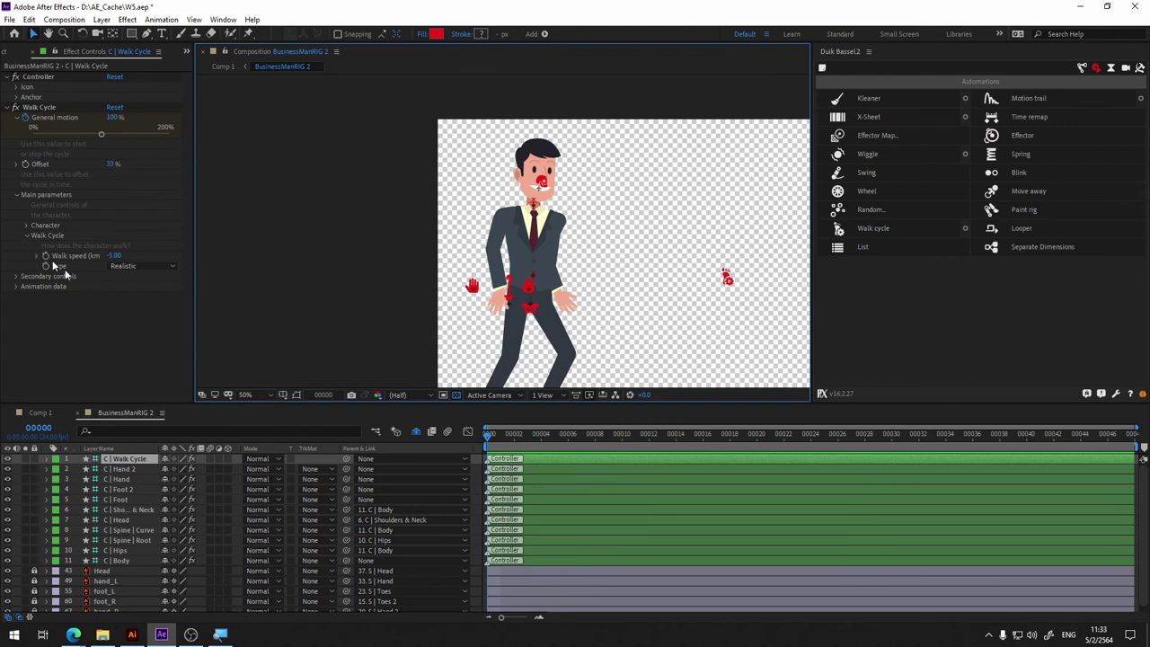
click(114, 257)
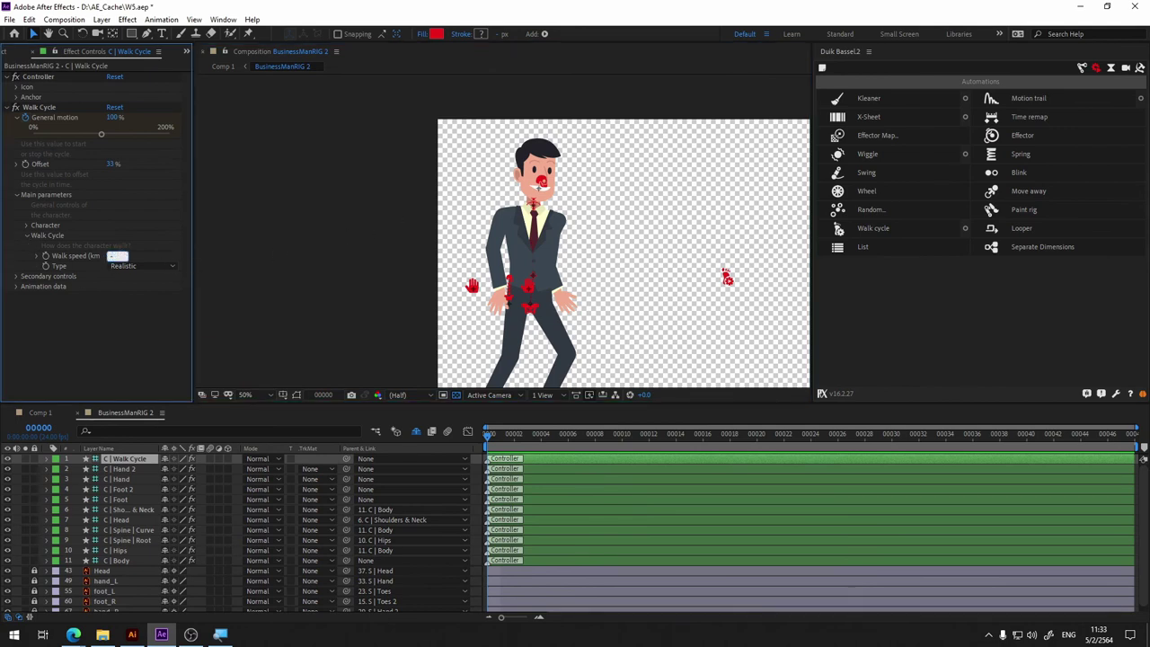
text(-4)
key(Return)
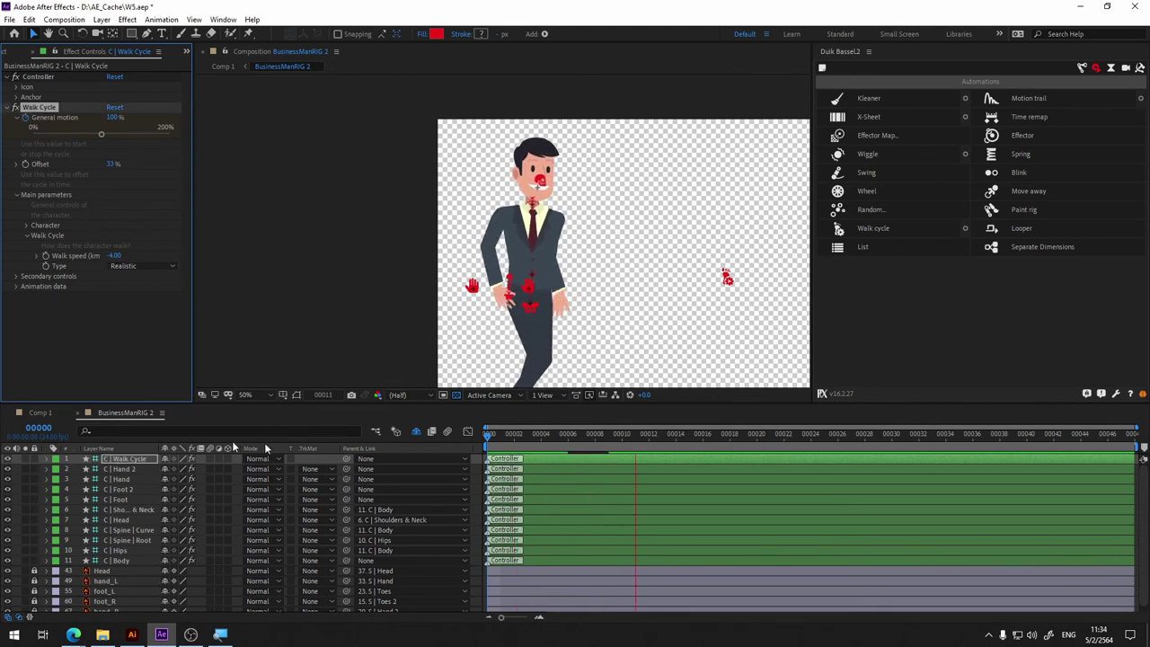
click(36, 413)
drag(649, 434, 488, 434)
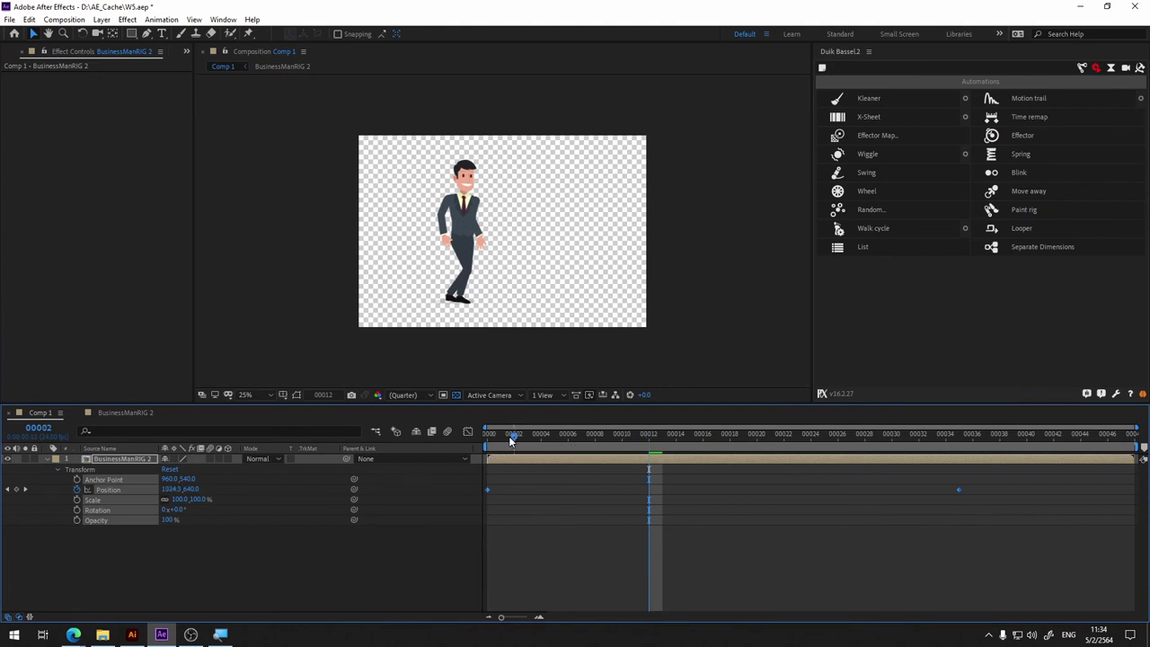
Step: Preview Comp 1's walk up to frame 37 and briefly check the BusinessManRIG 2 comp
key(space)
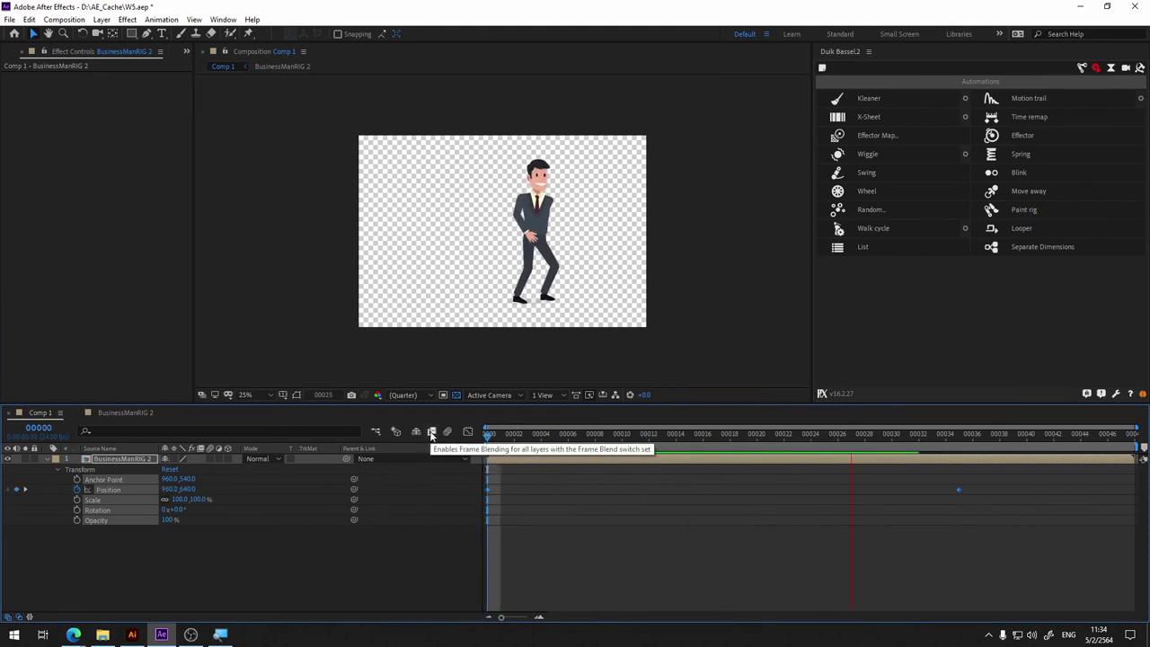
key(space)
click(139, 413)
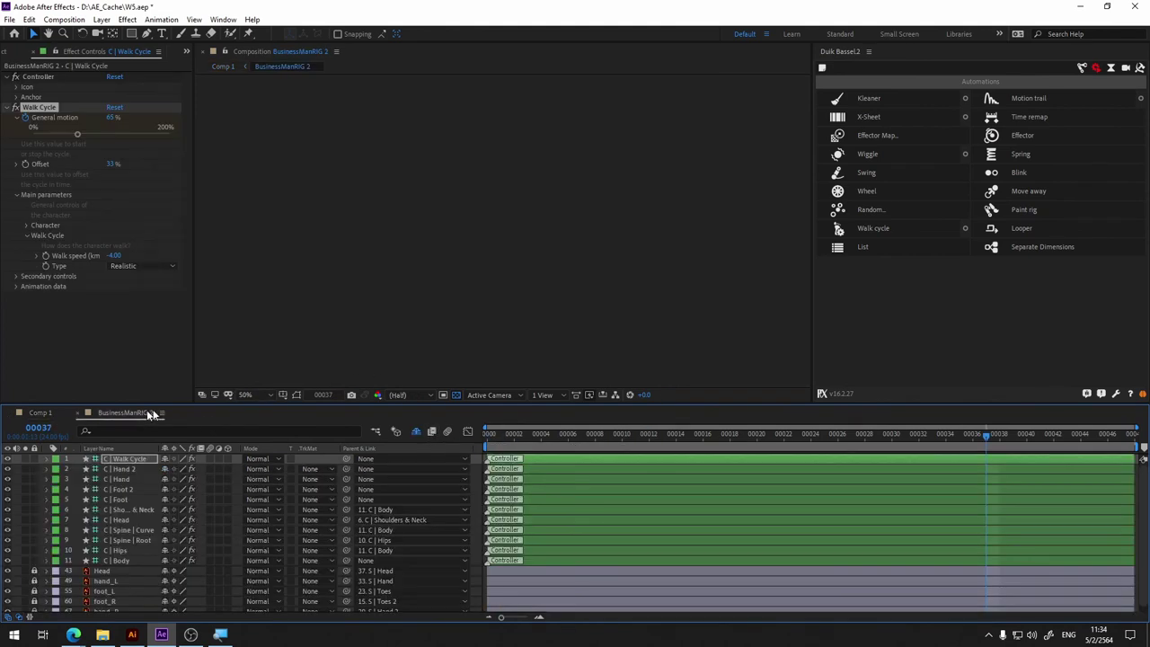
click(40, 413)
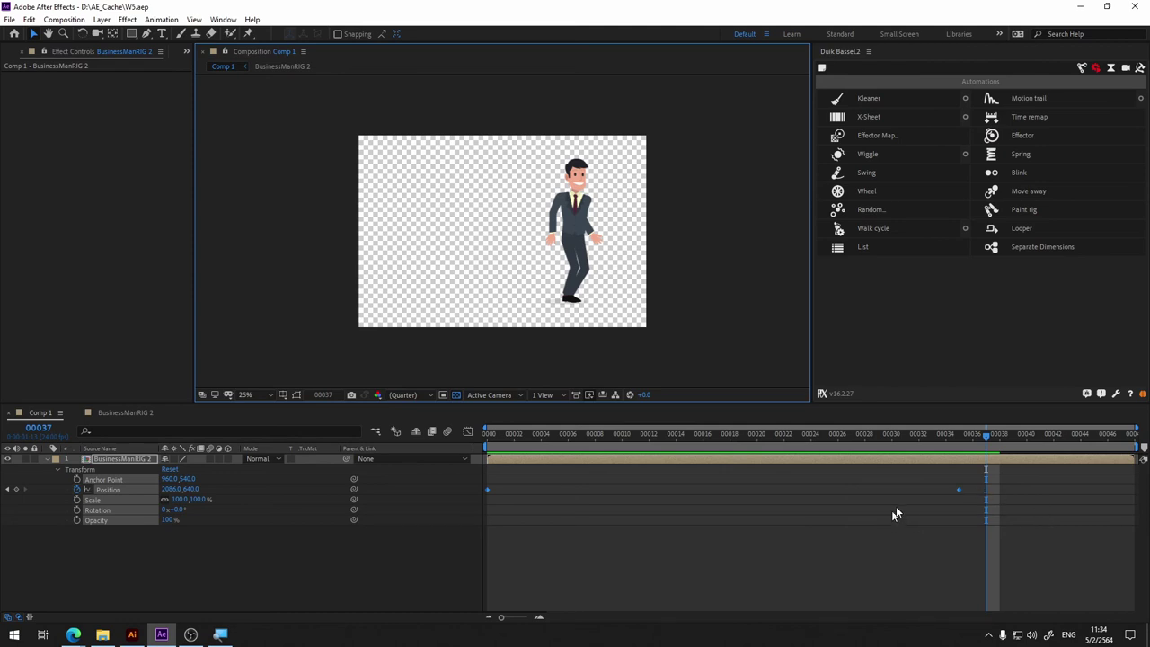
Step: Move the last Position keyframe to frame 00044, preview, and return to BusinessManRIG 2
drag(959, 490, 1133, 495)
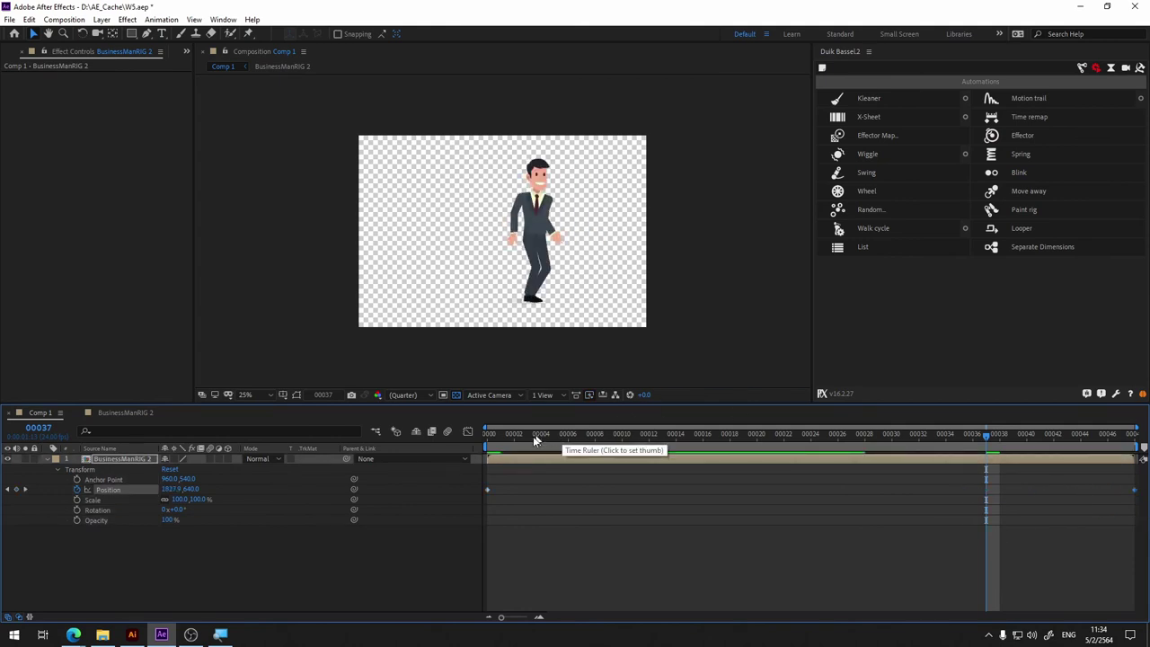
drag(597, 434, 527, 440)
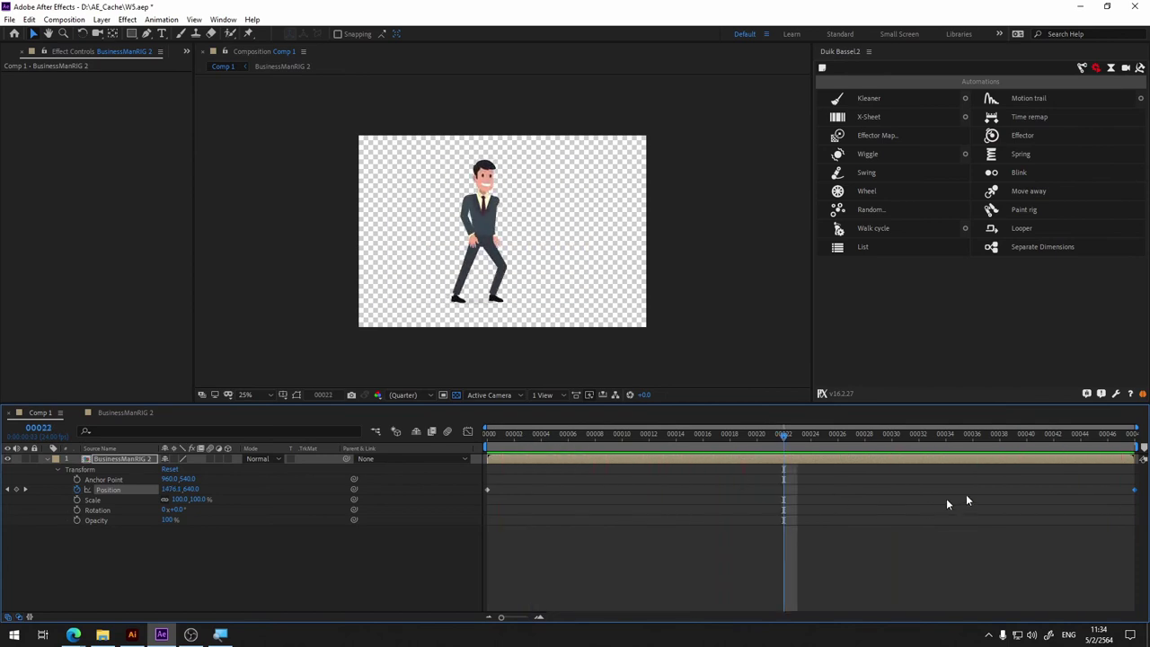
mouse_move(940, 447)
mouse_down()
mouse_move(1008, 447)
mouse_move(829, 493)
mouse_move(1138, 509)
mouse_move(570, 509)
mouse_up()
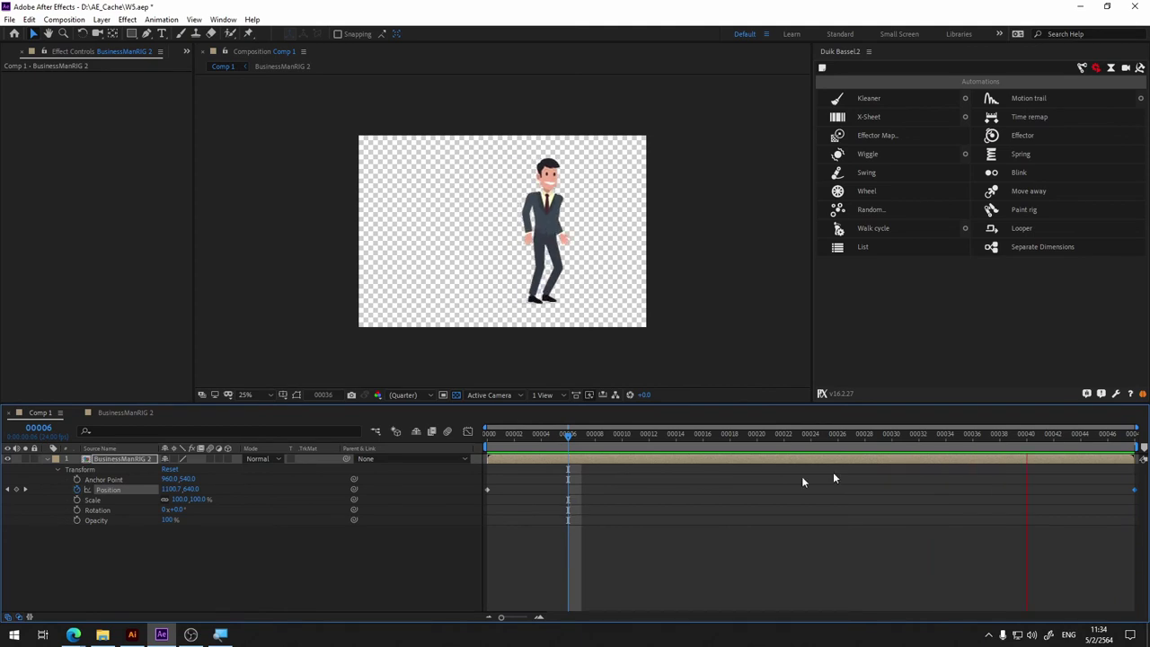
click(946, 437)
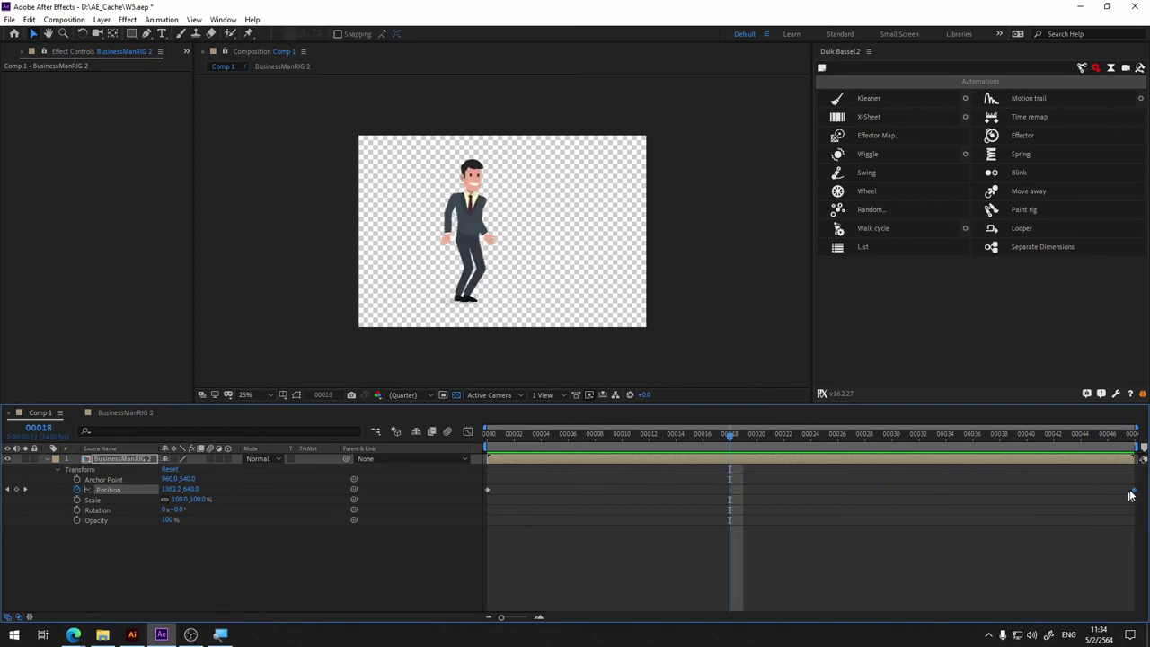
drag(1136, 491, 1080, 492)
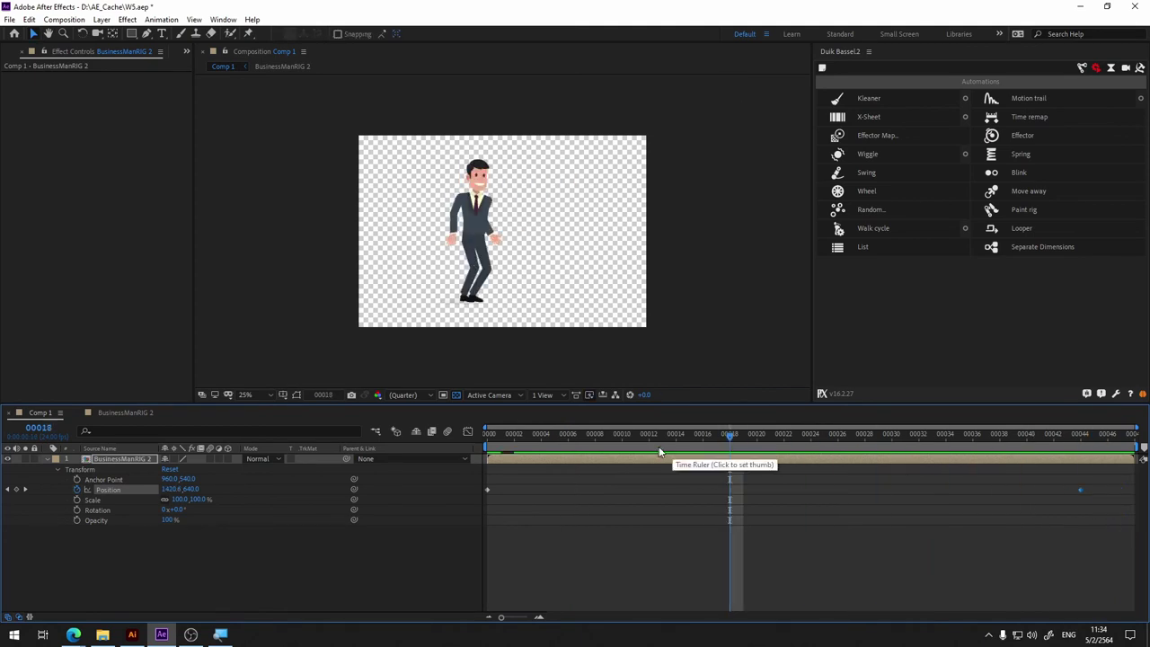
key(space)
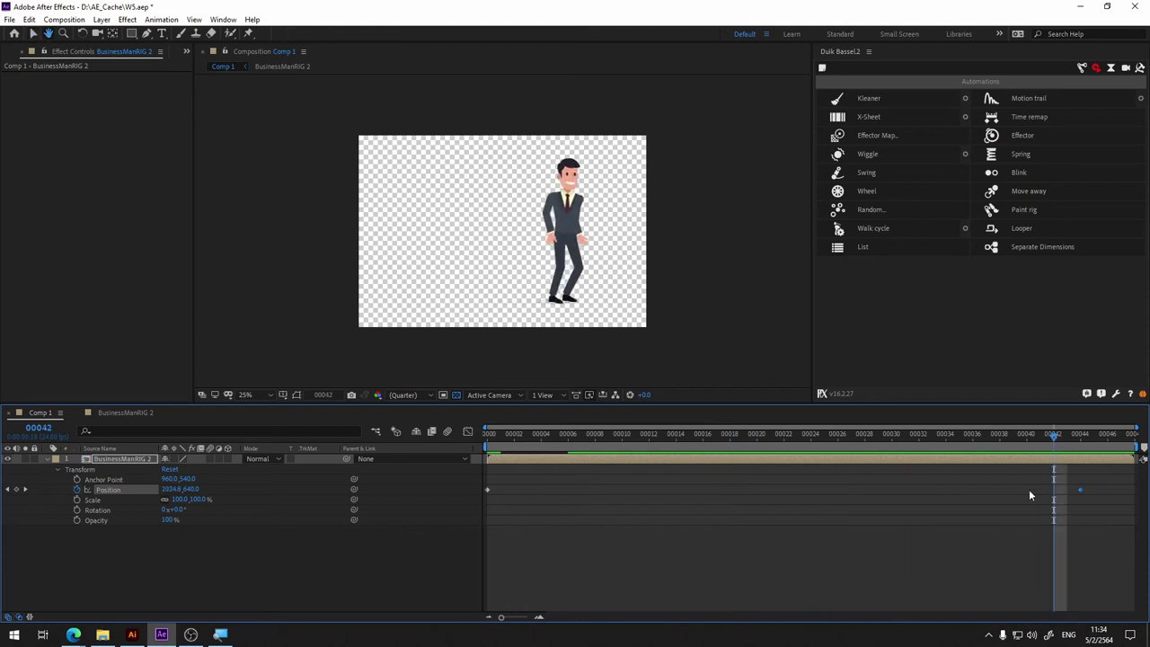
key(space)
click(1083, 435)
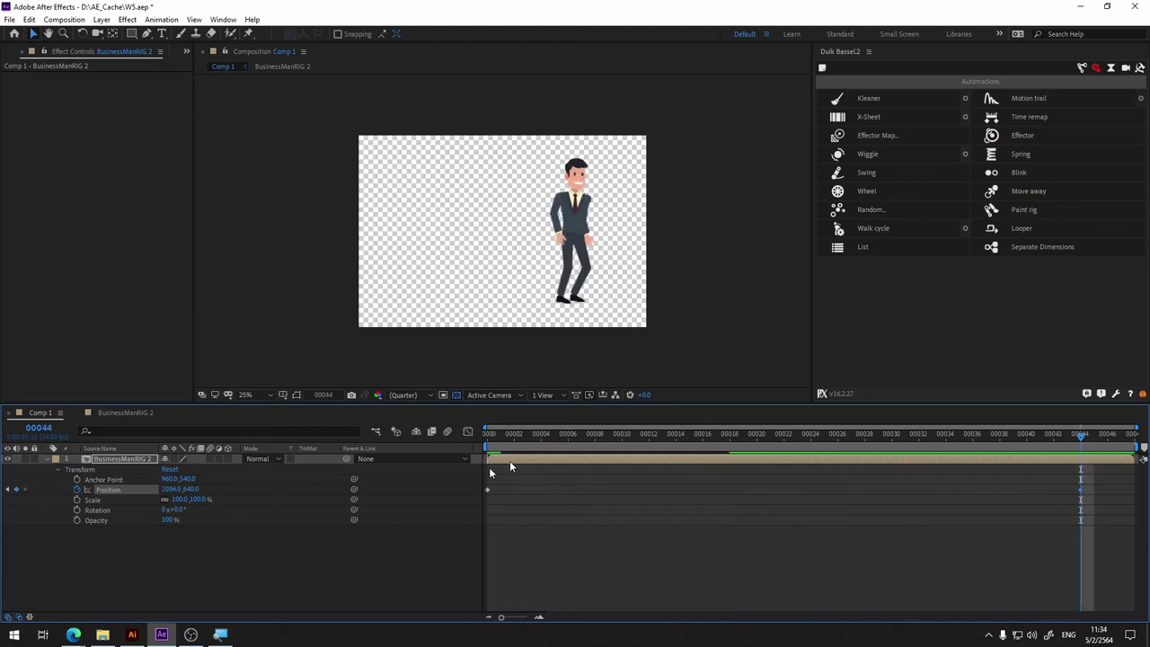
click(140, 412)
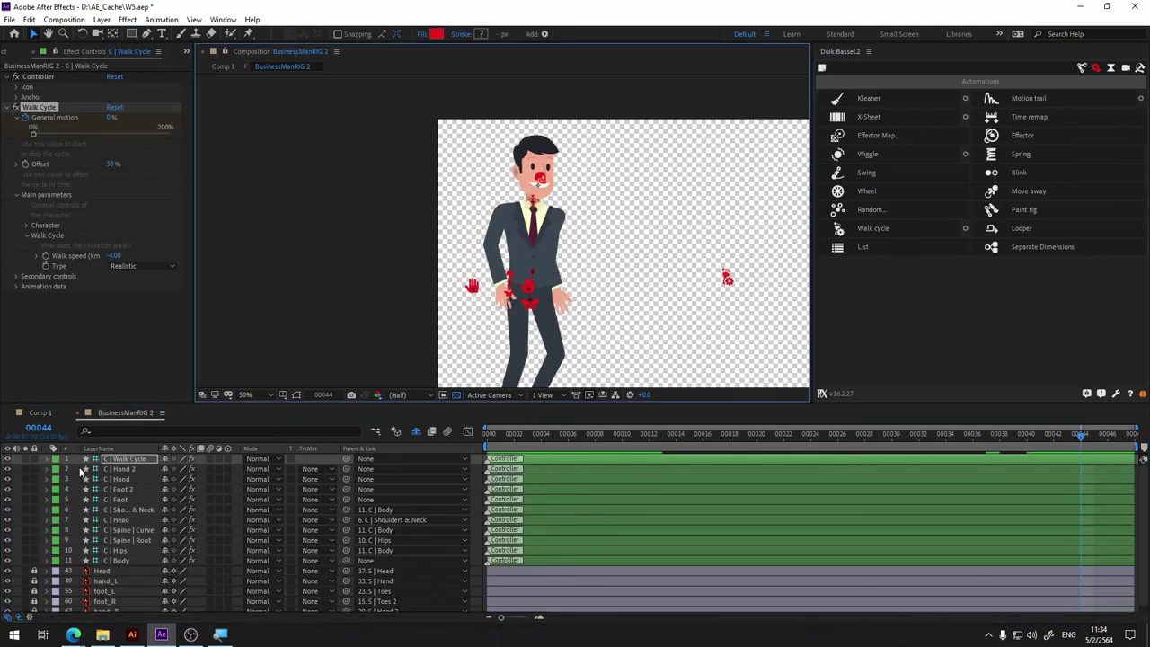
Step: Expand C | Walk Cycle's effects and drag the General motion keyframes toward the timeline end
click(47, 460)
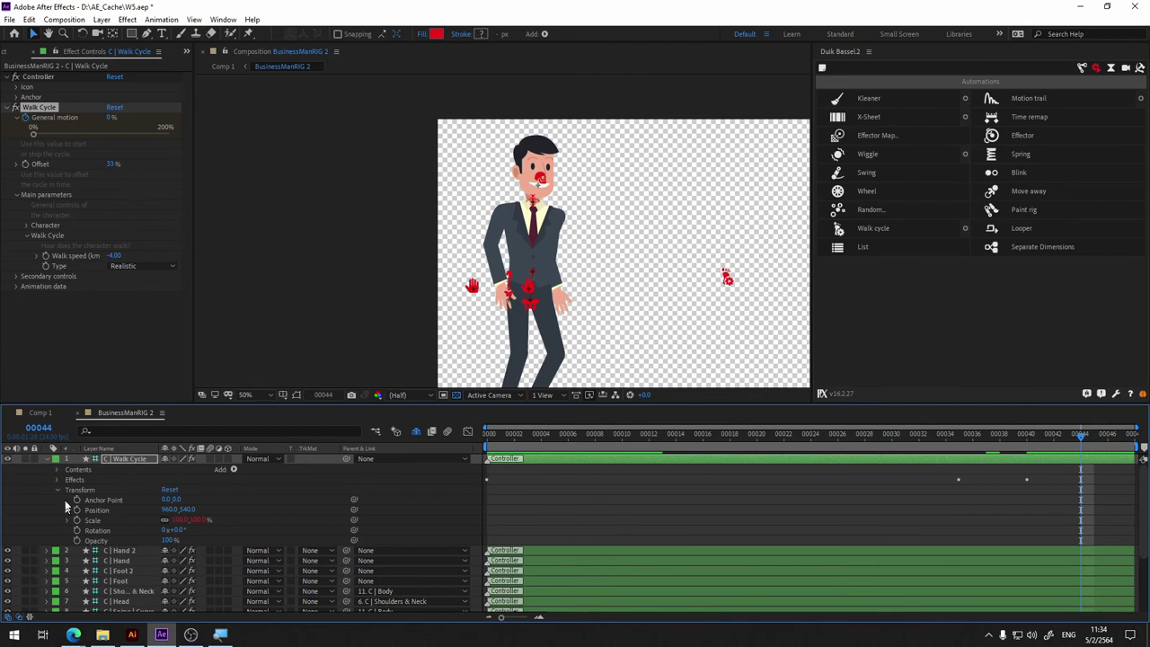
click(56, 482)
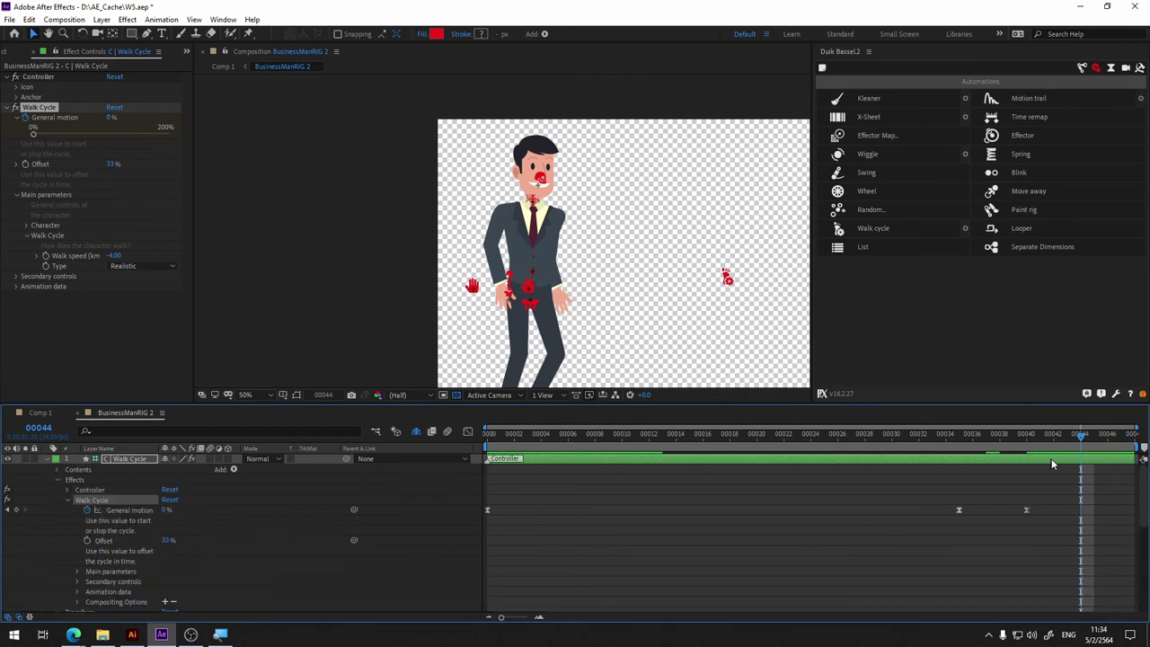
mouse_move(1043, 498)
mouse_down()
mouse_move(966, 520)
mouse_move(1053, 511)
mouse_up()
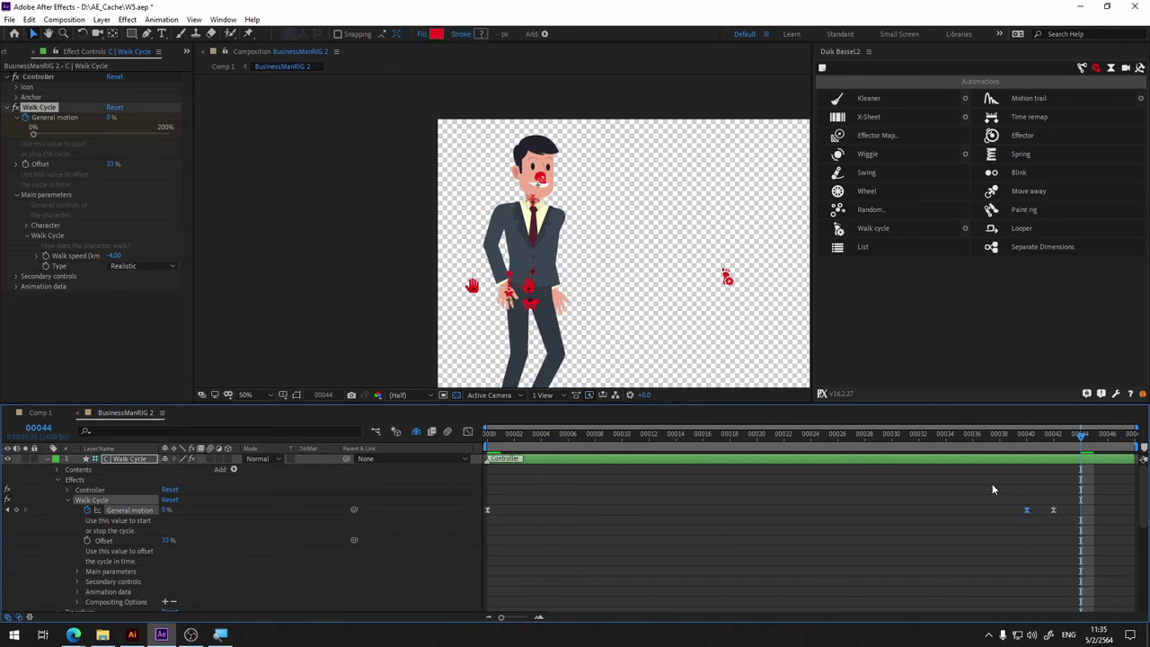
mouse_move(992, 484)
mouse_down()
mouse_move(1066, 534)
mouse_move(1134, 510)
mouse_up()
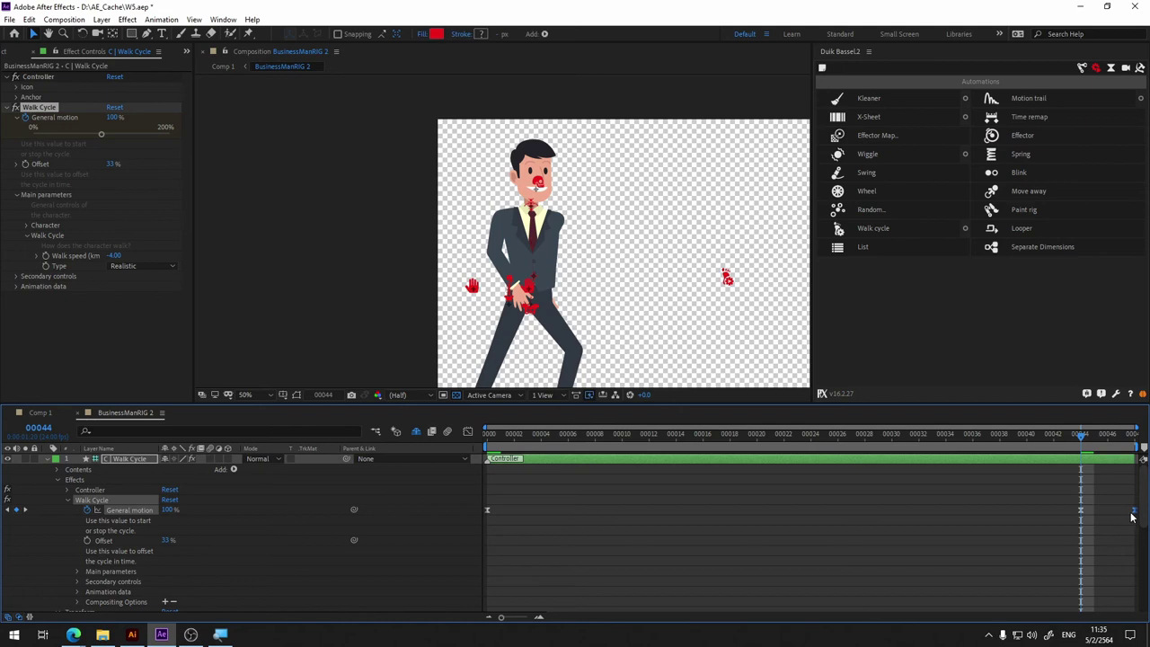
Step: Preview the walk in the rig comp and Comp 1, then pick the hips controller
key(space)
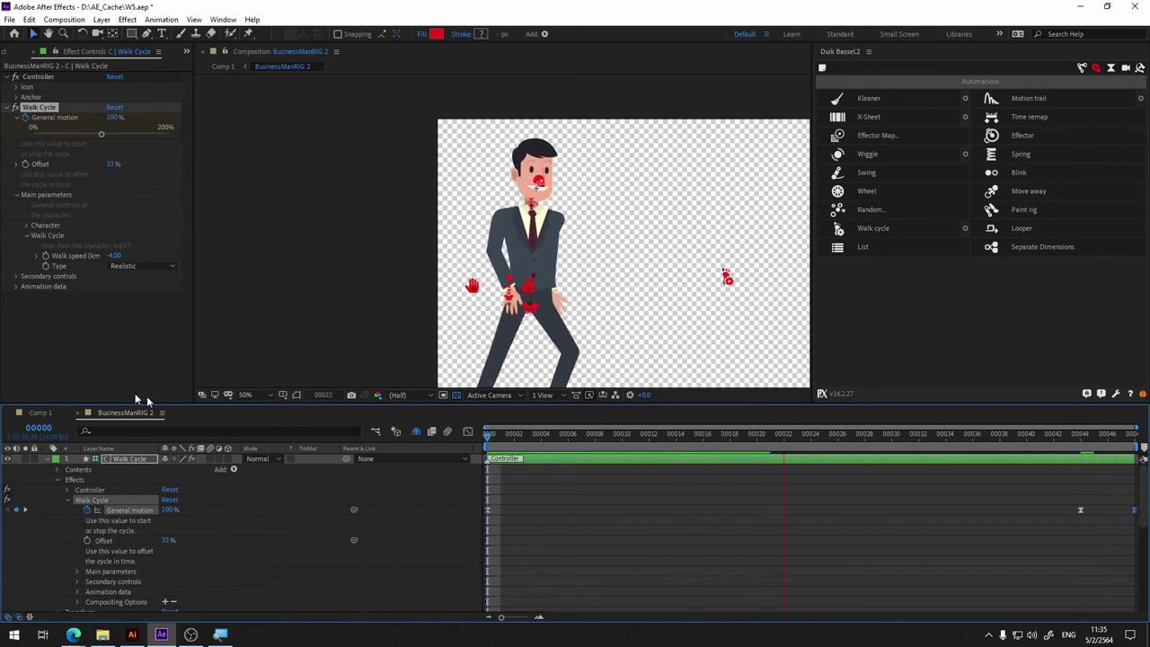
click(39, 413)
key(space)
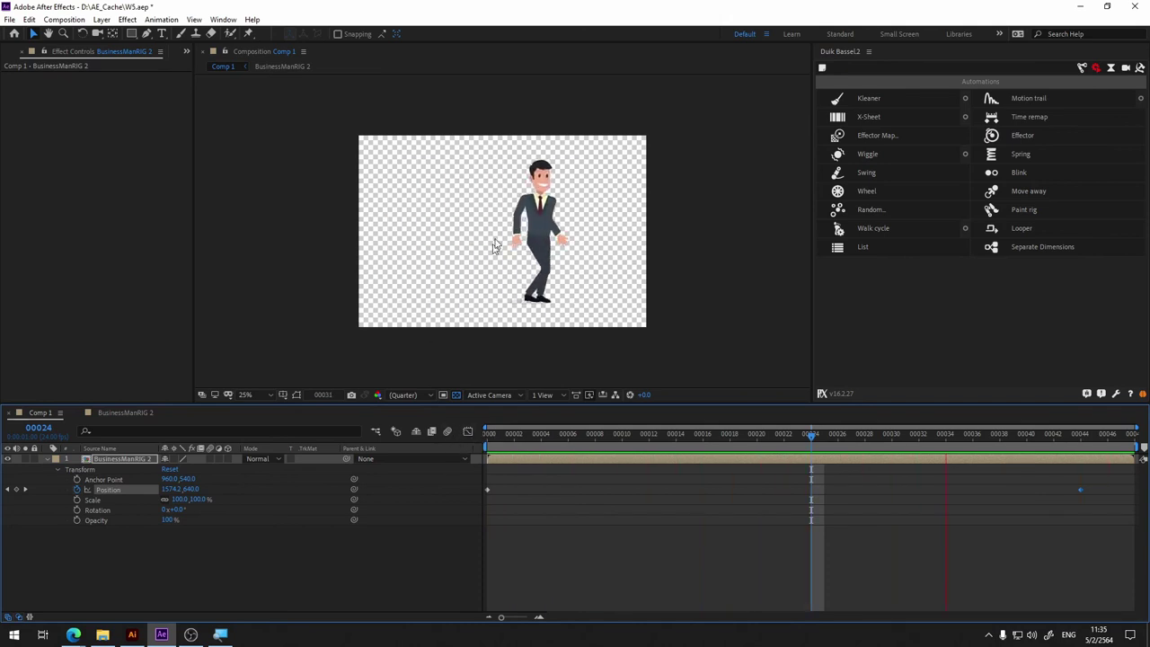
key(space)
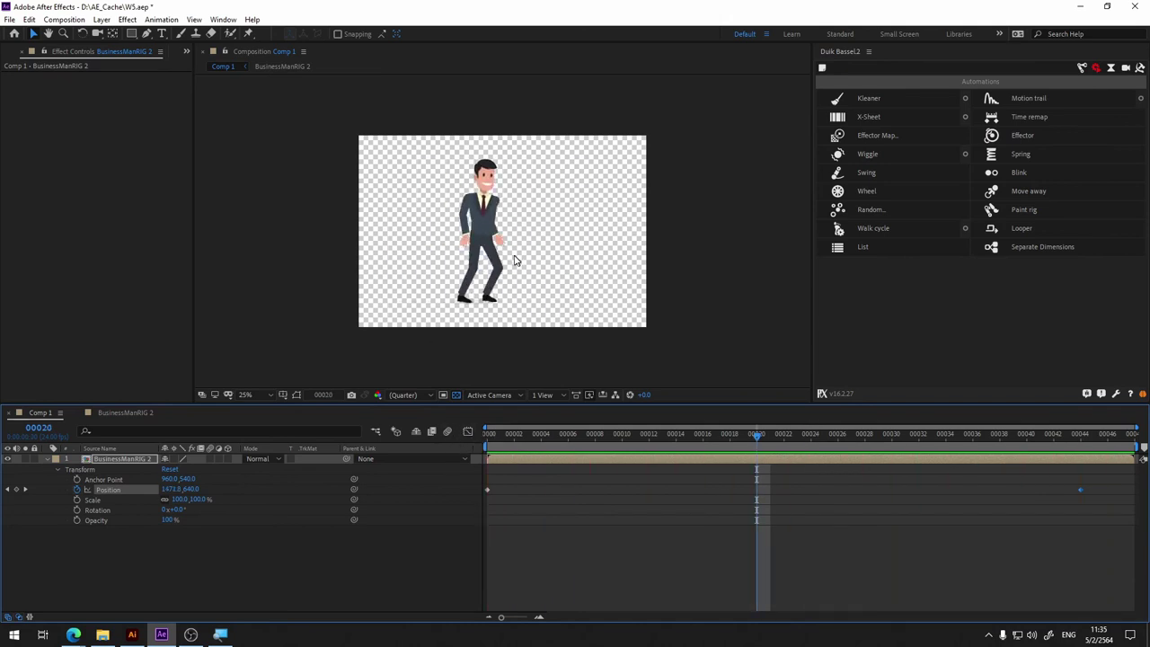
click(126, 412)
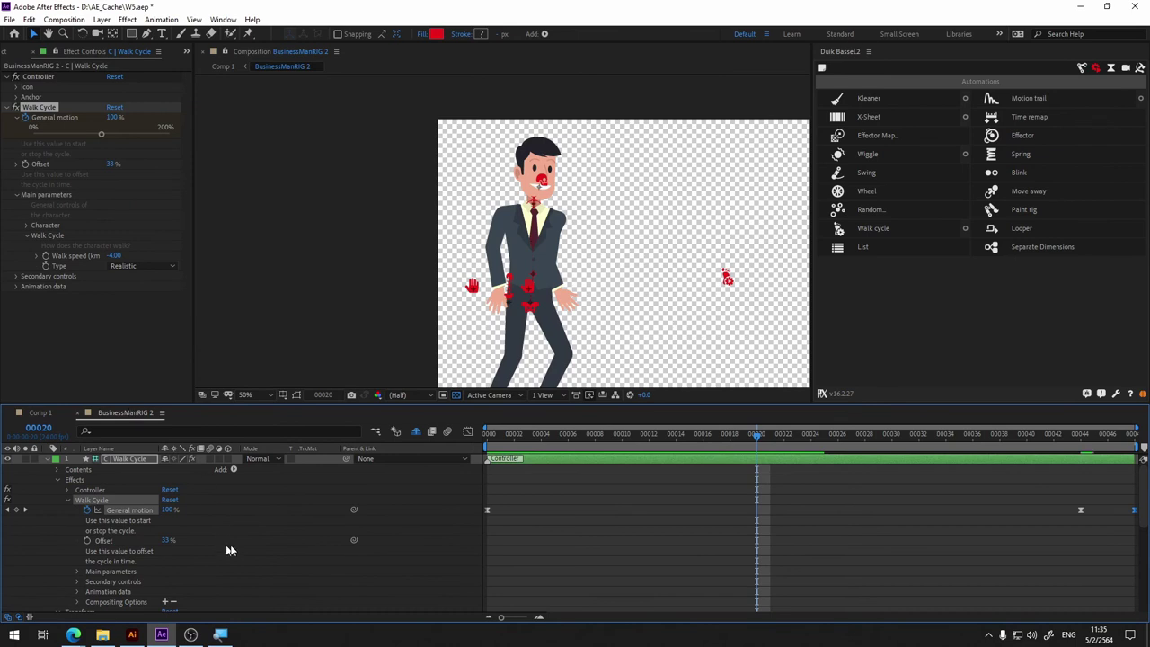
click(531, 312)
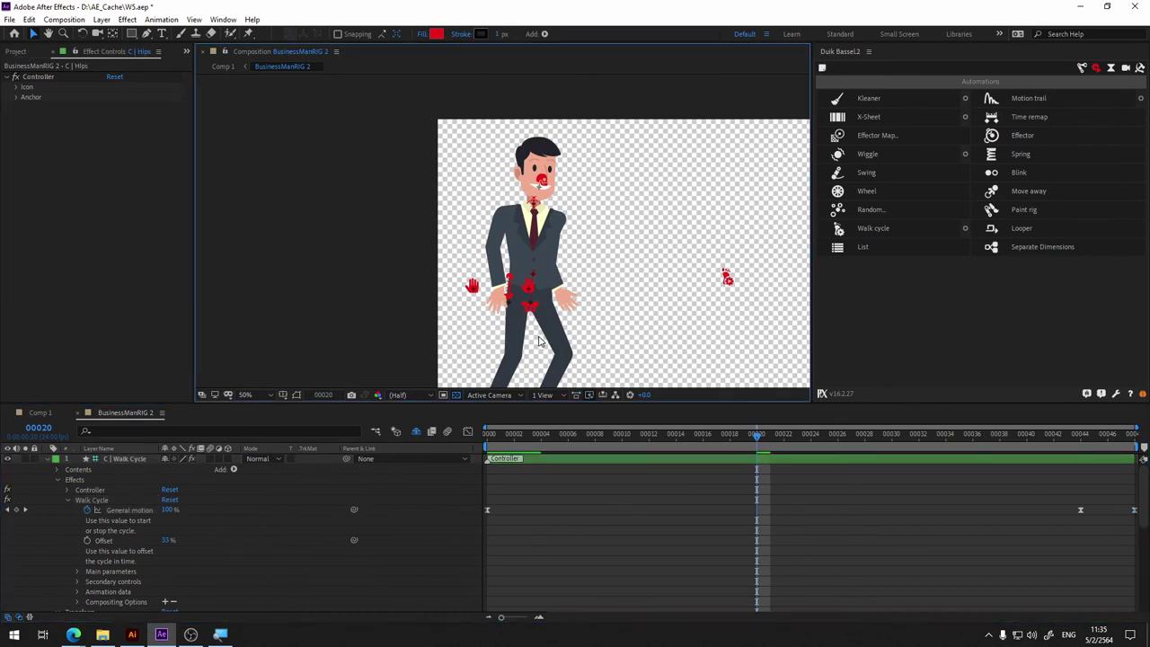
Step: Raise the C | Hips controller slightly and preview the rig from frame 0
scroll(527, 285, up, 2)
drag(523, 272, 526, 267)
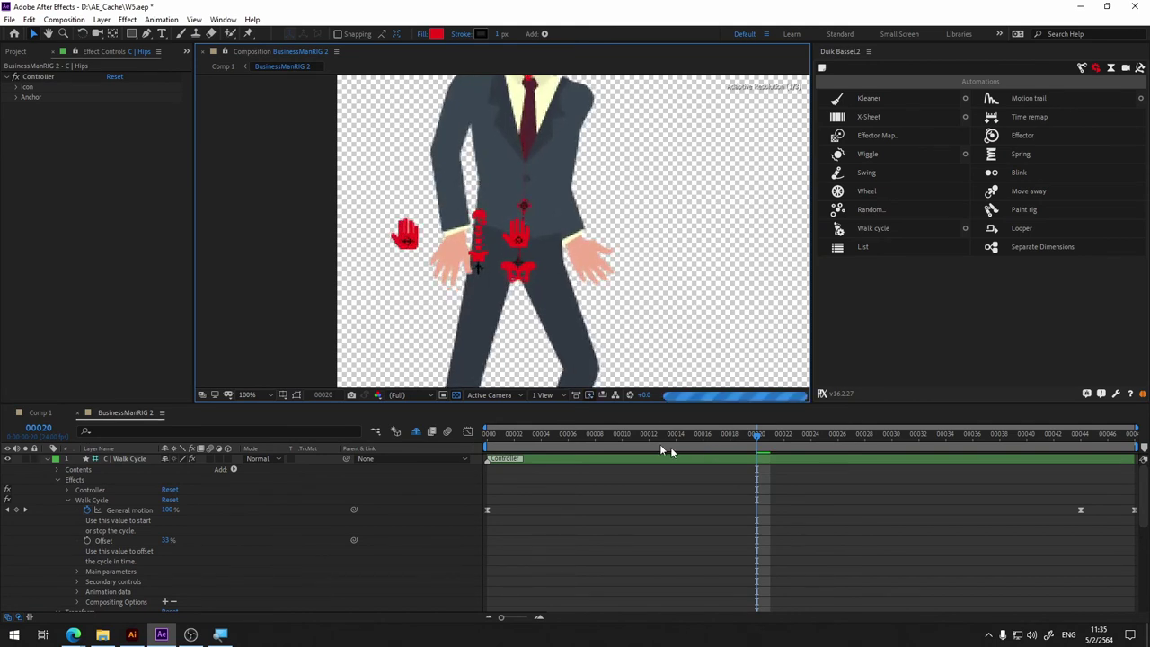
key(Home)
scroll(683, 250, down, 4)
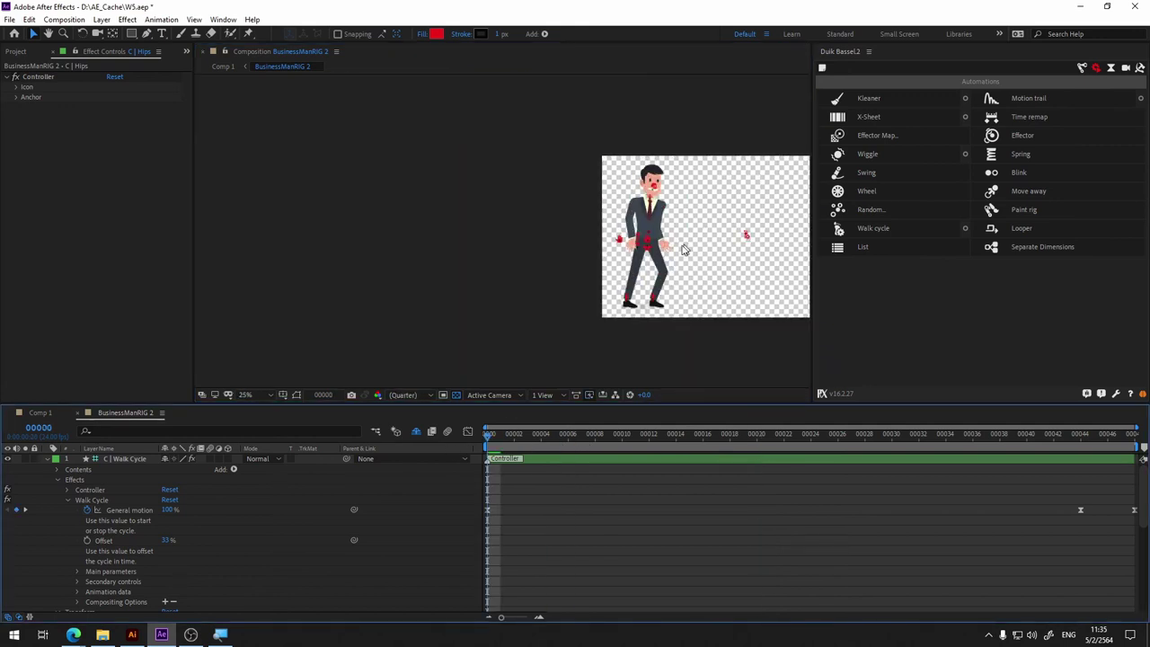
scroll(661, 263, up, 2)
key(space)
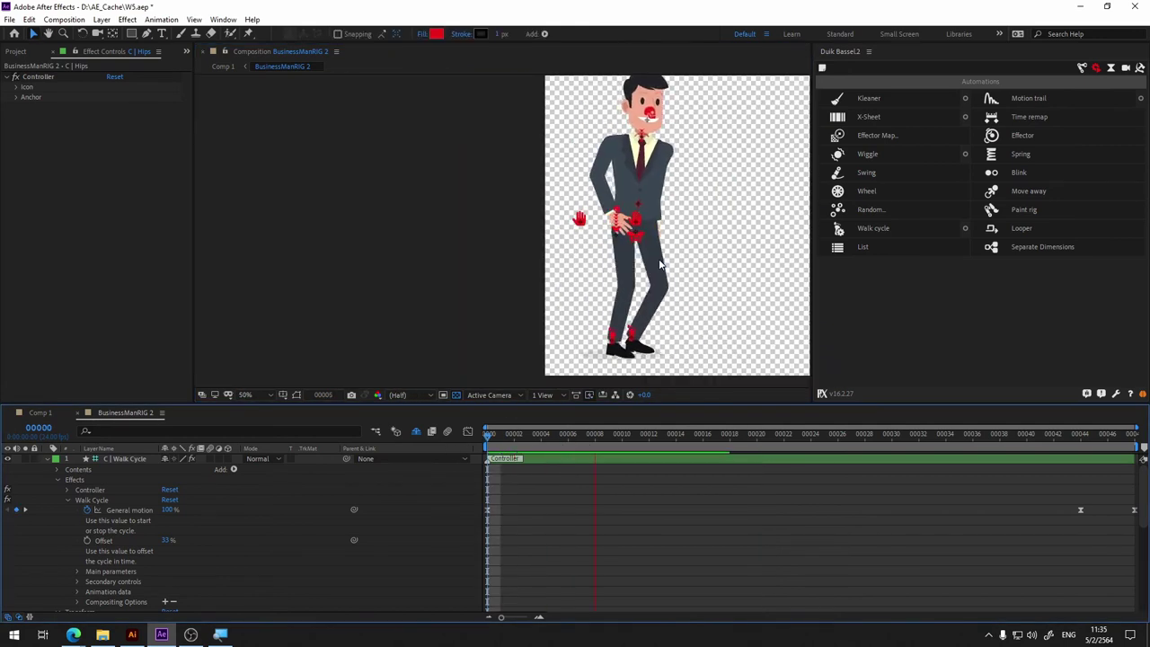
key(space)
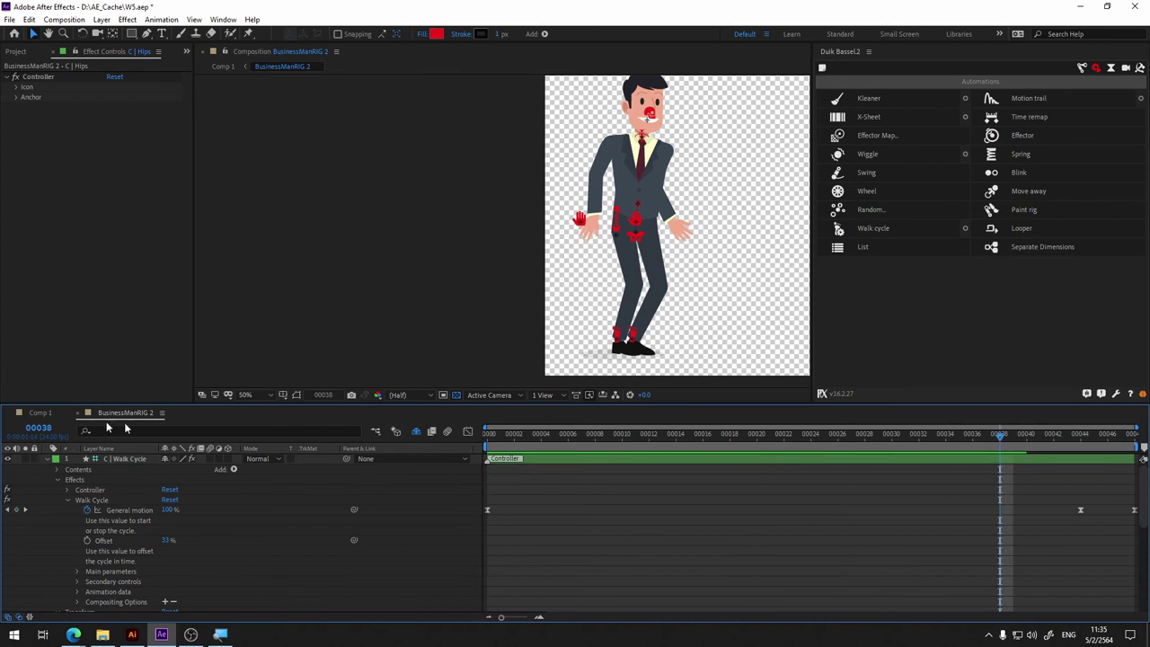
Step: Play Comp 1 from the start and scrub through the walk to the final frame 47
click(36, 413)
click(492, 433)
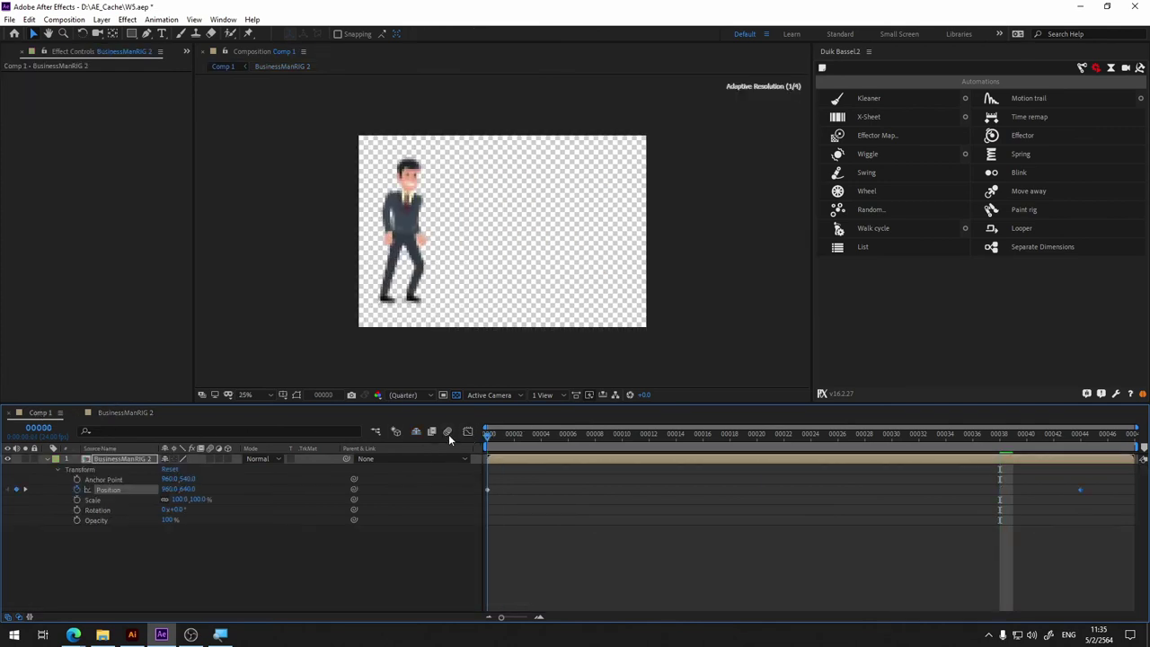
key(space)
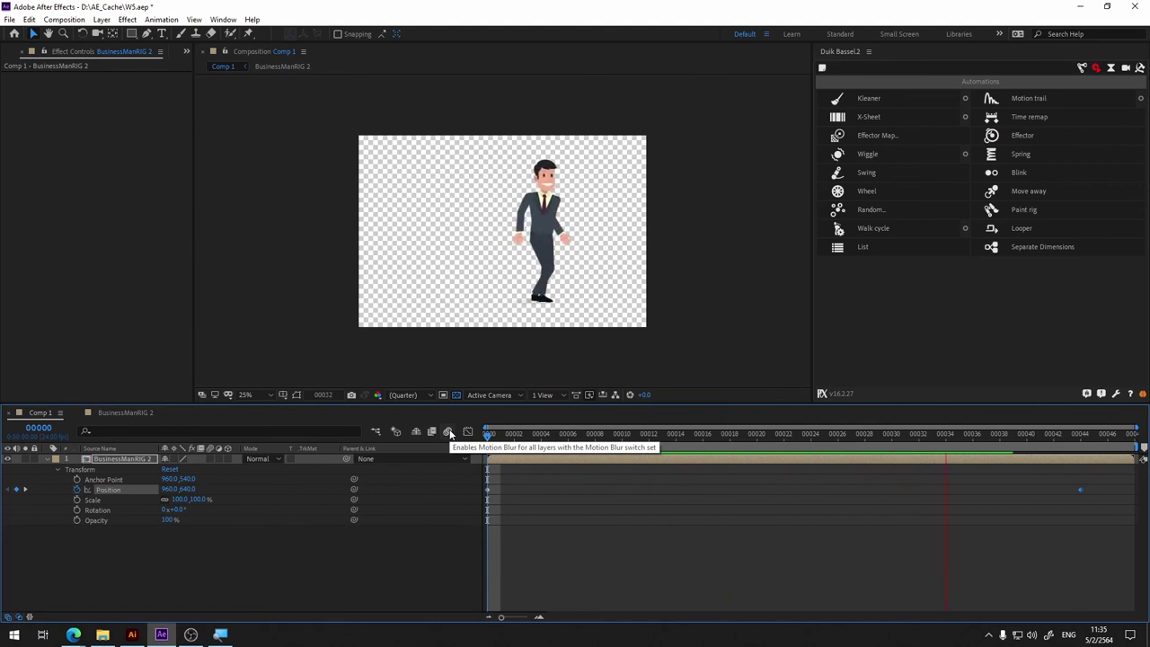
click(1001, 437)
drag(1003, 437, 1121, 435)
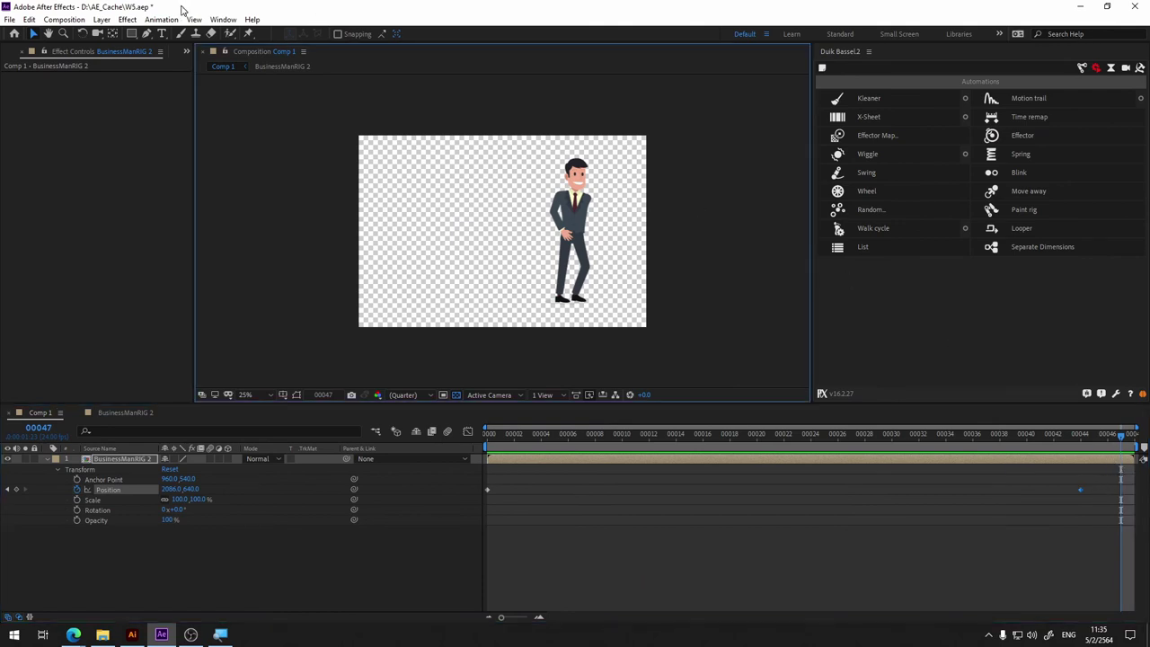
Step: Change Comp 1's Duration from 48 to 96 frames in Composition Settings
click(80, 21)
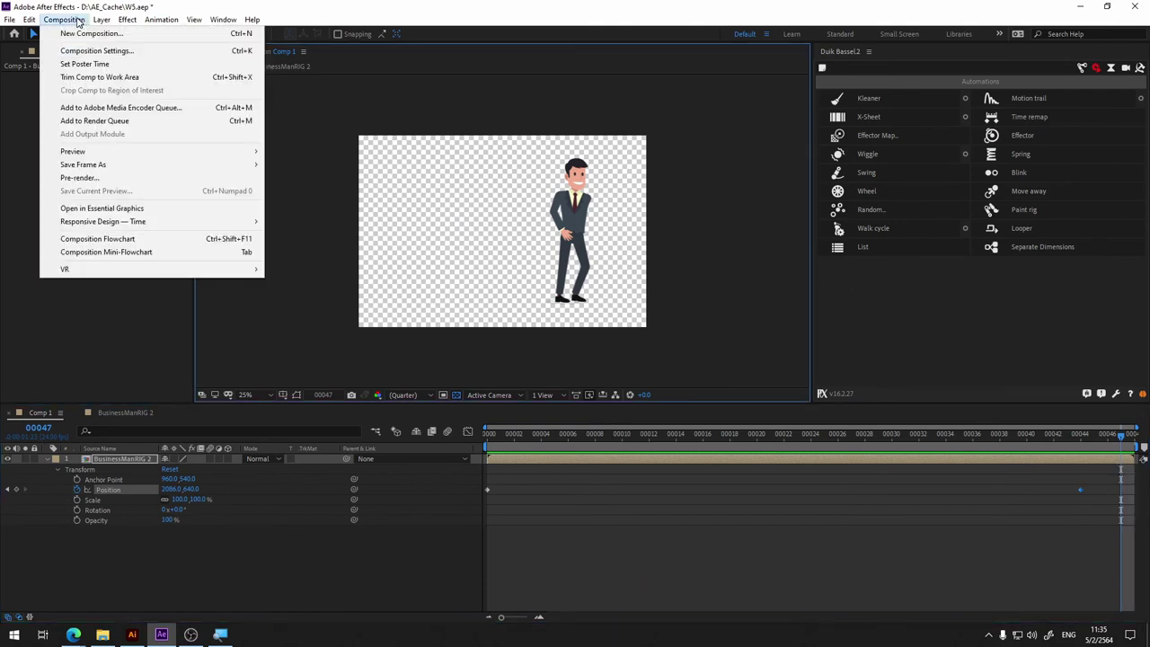
click(108, 45)
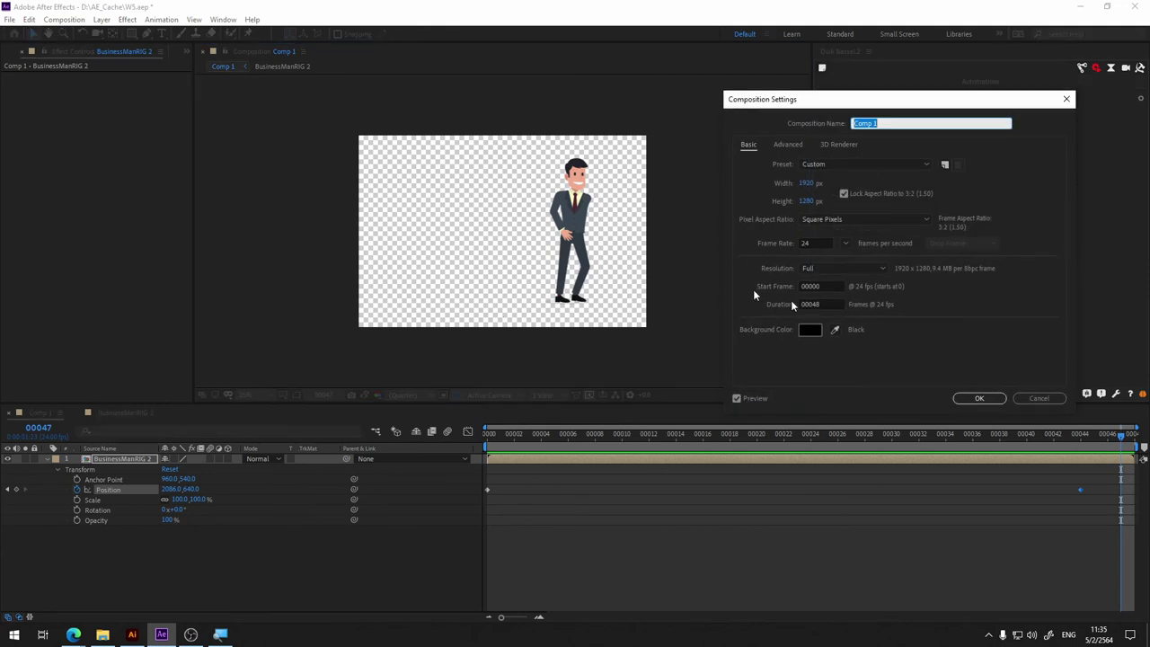
click(825, 305)
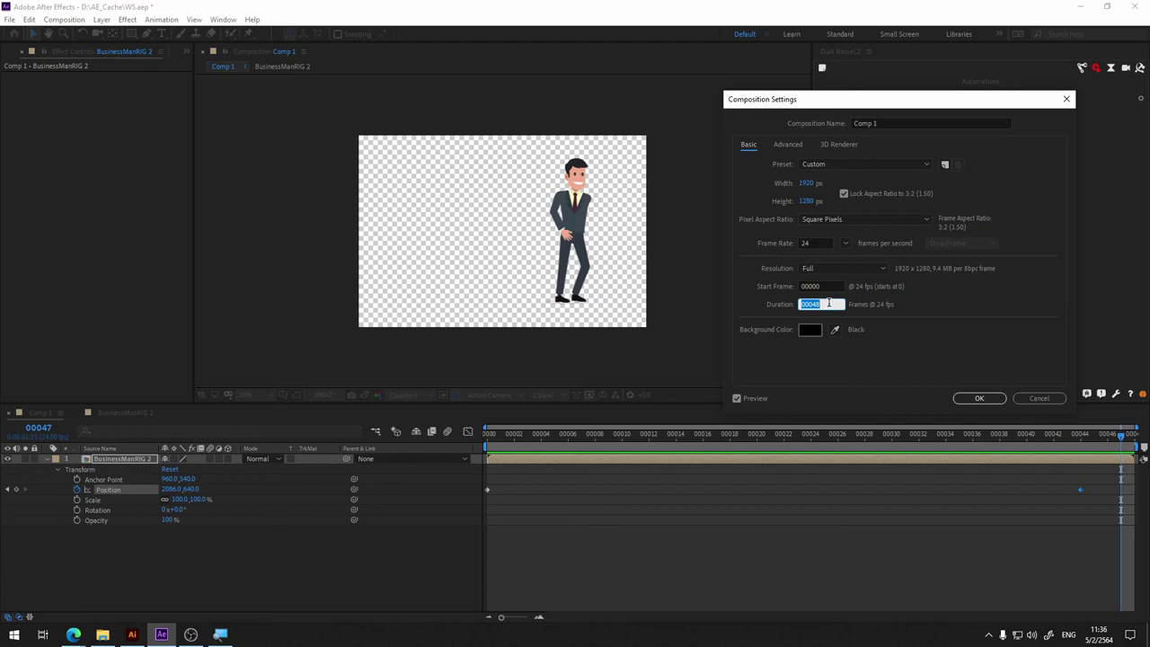
text(96)
click(980, 399)
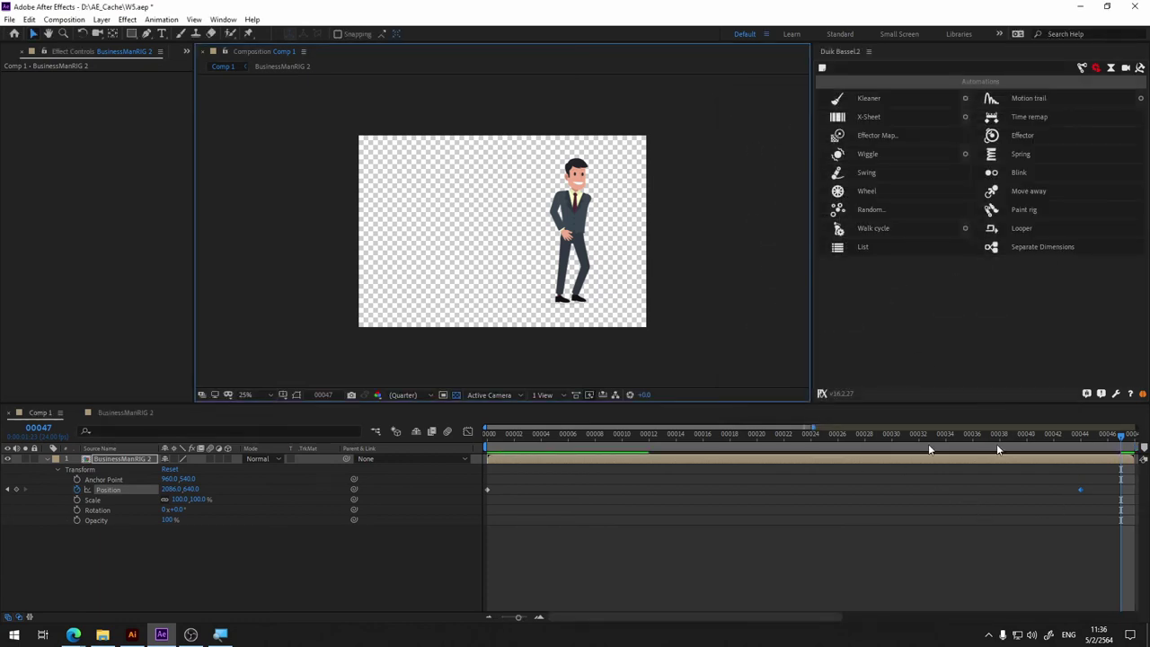
Step: Show the full 96-frame range and preview the lengthened Comp 1 from the first frame
drag(814, 429, 1109, 432)
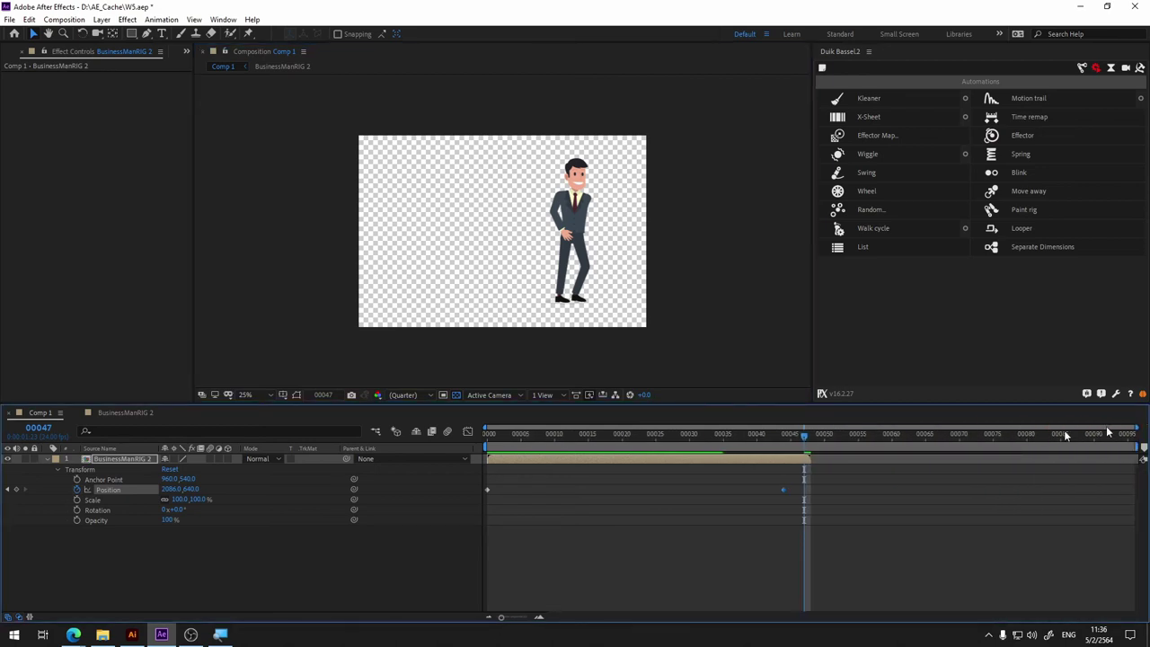
key(Home)
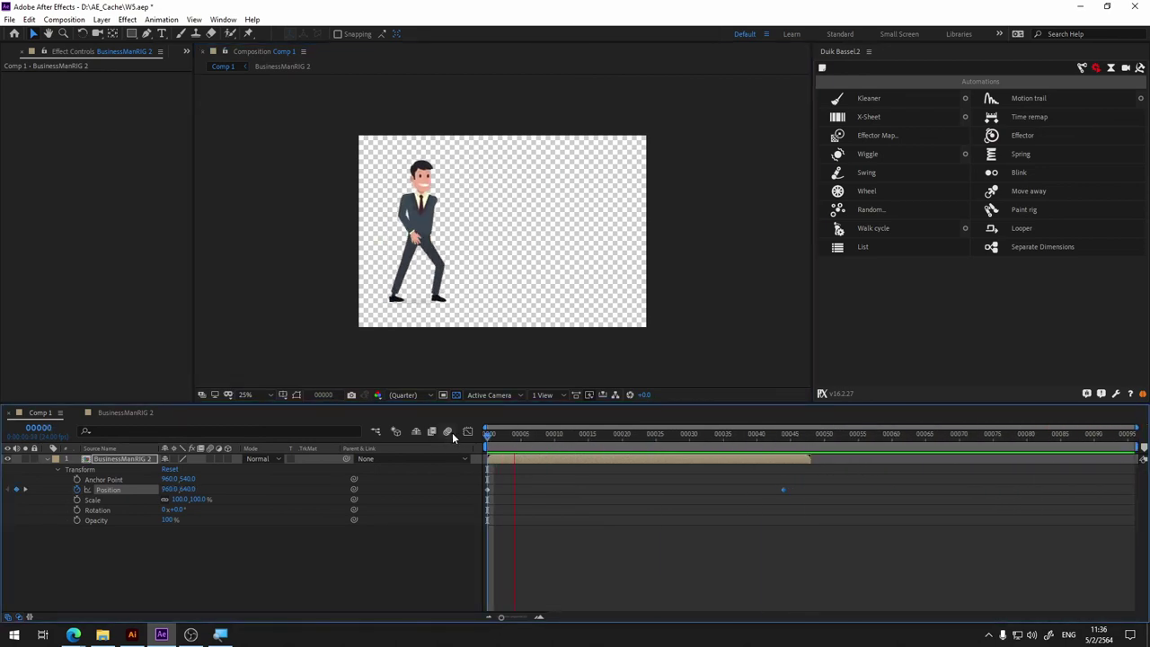
key(space)
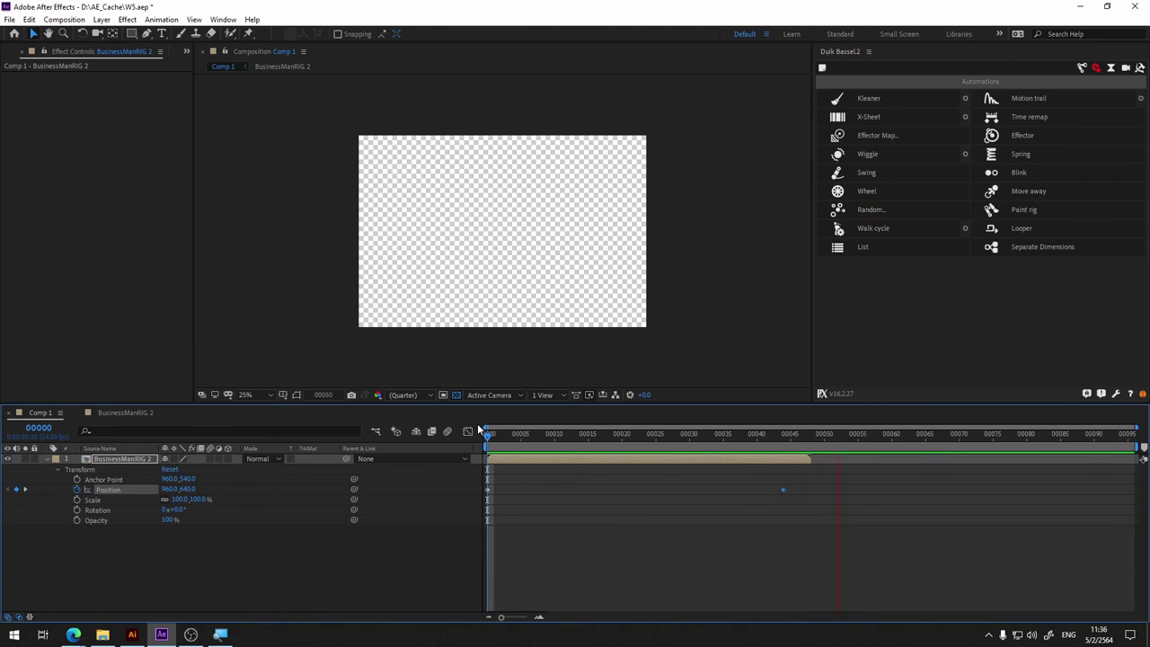
key(space)
Step: Select the BusinessManRIG 2 layer and open its precomp, bringing up the Composition menu
click(813, 460)
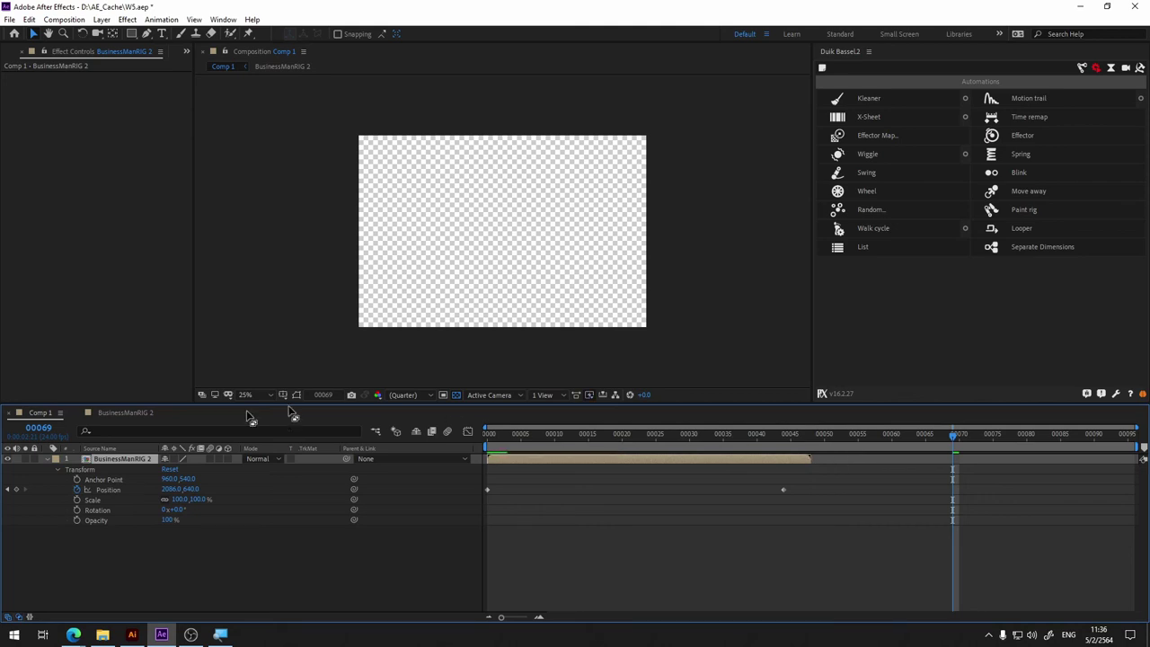
click(124, 413)
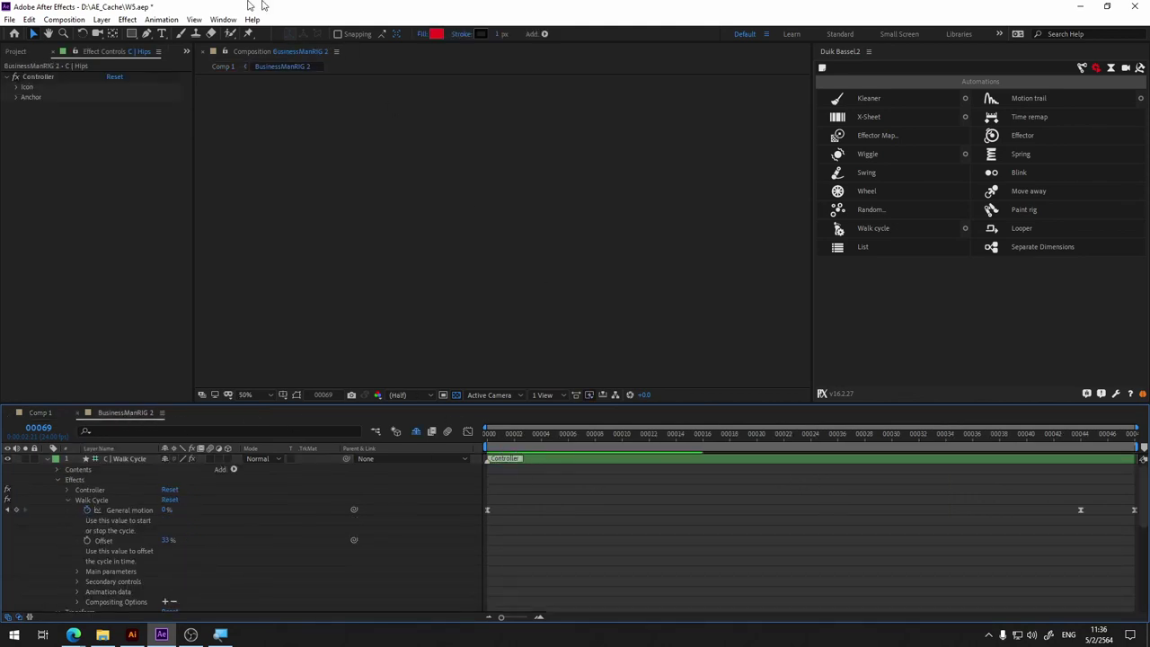
click(80, 22)
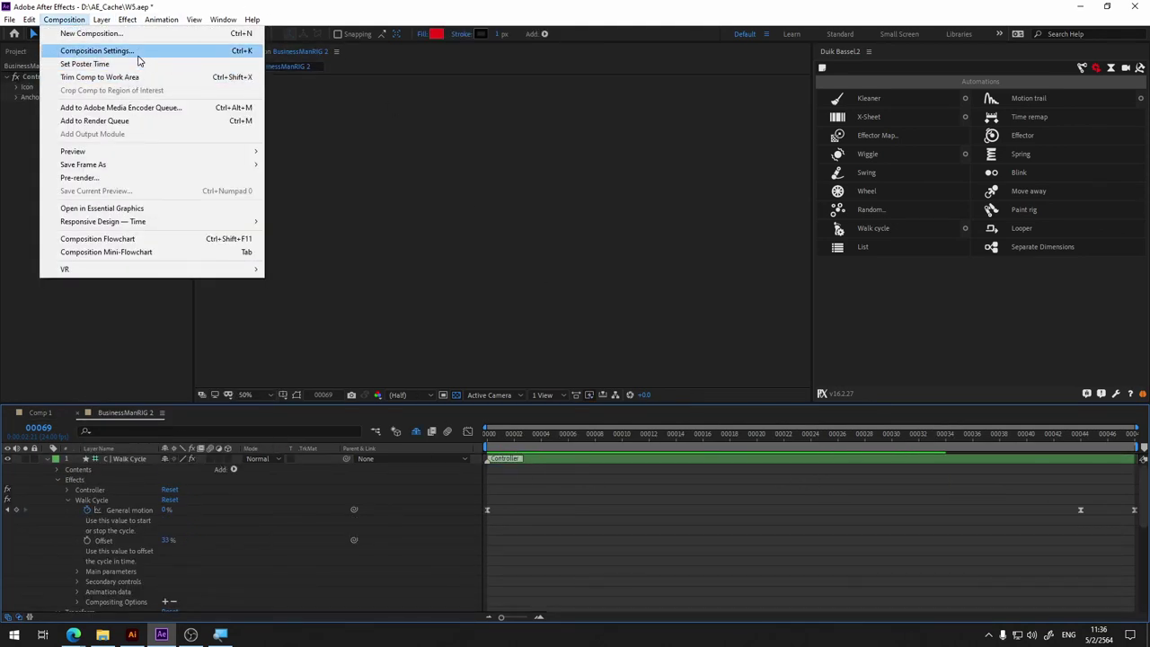
Step: Set the precomp's Composition Settings duration to 96 frames
click(108, 51)
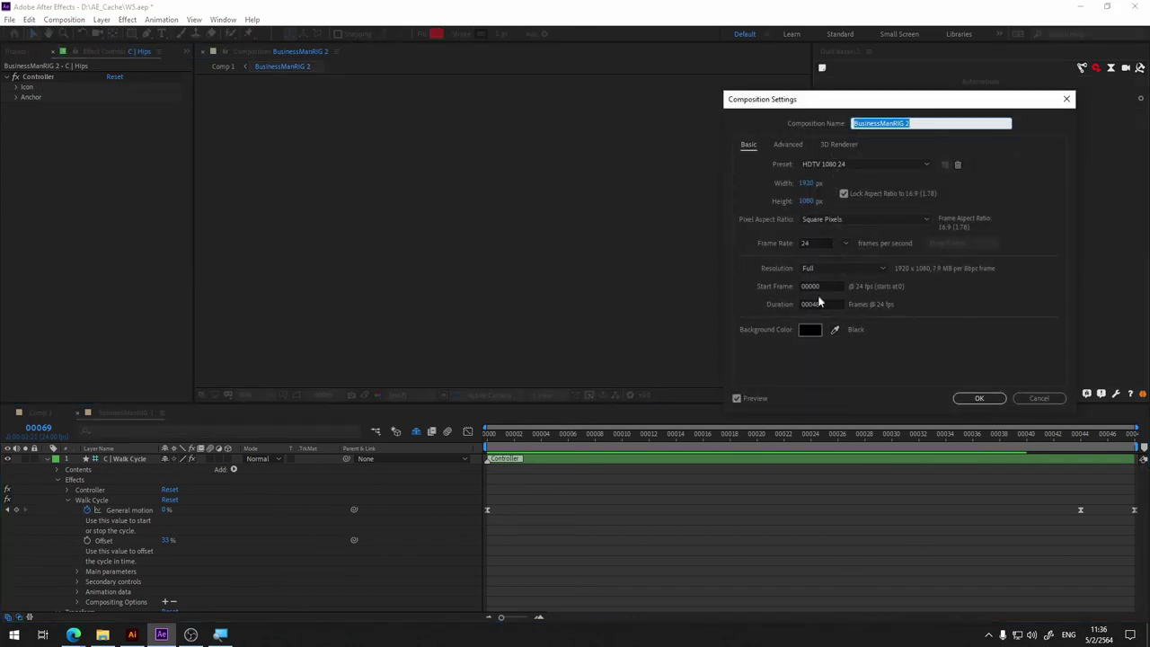
click(820, 304)
text(00096)
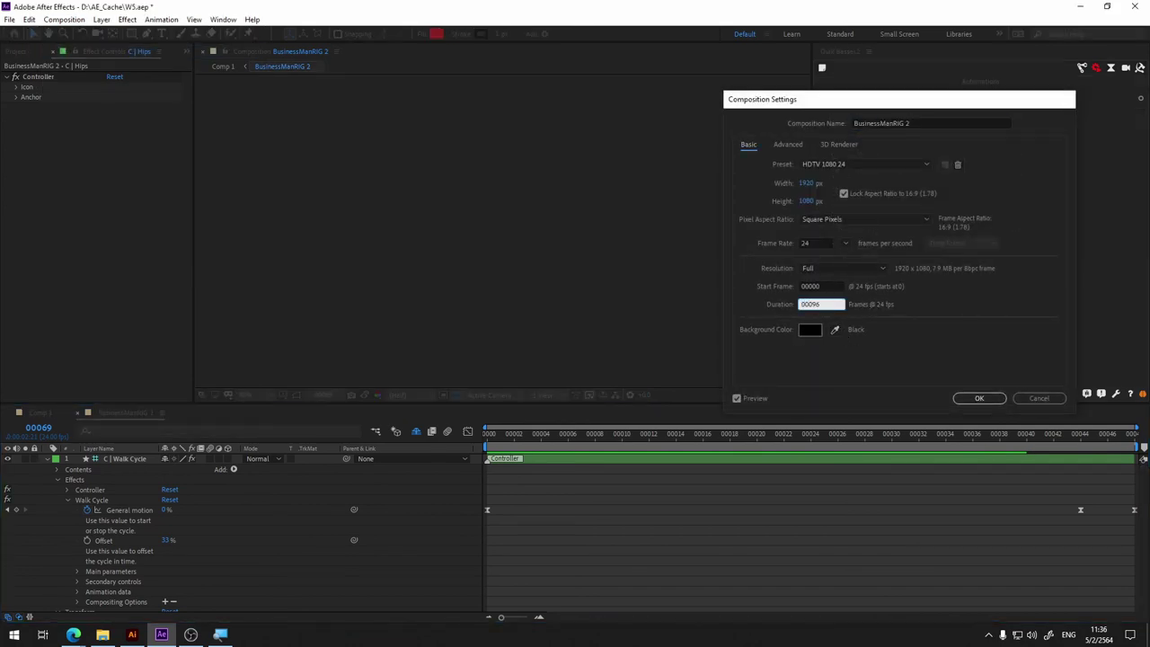
key(Return)
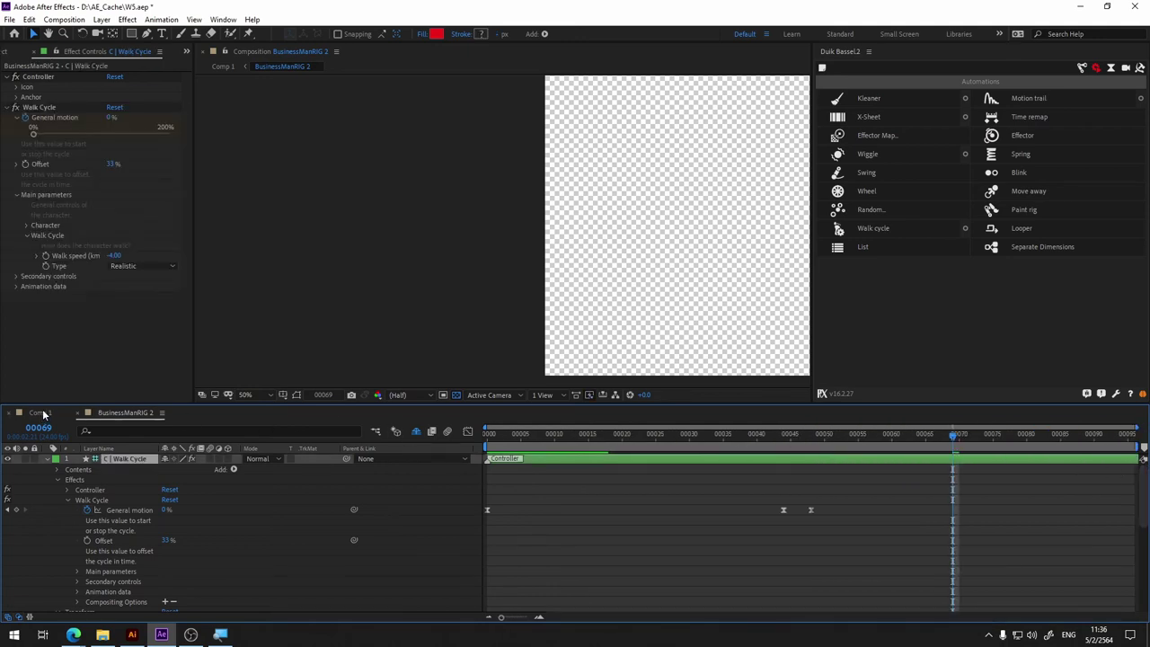
Step: Scrub Comp 1 around frames 39–47 and the precomp around frame 50 to check the walk
click(40, 412)
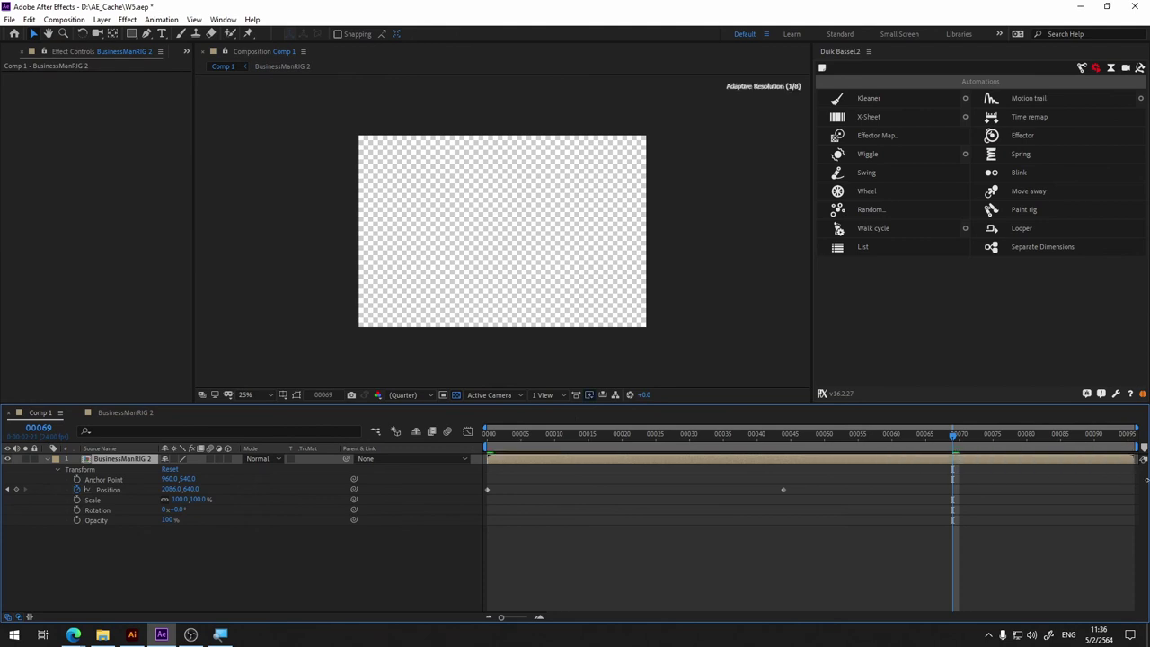
click(755, 438)
mouse_move(756, 442)
mouse_down()
mouse_move(778, 465)
mouse_move(820, 466)
mouse_move(784, 464)
mouse_up()
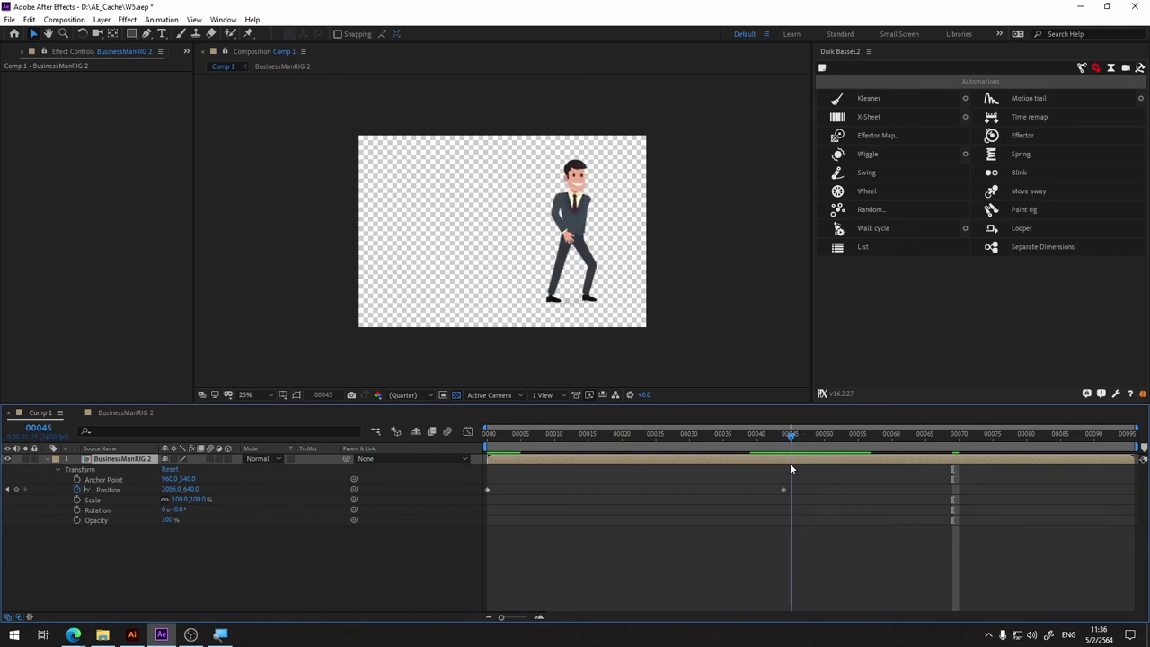
click(140, 415)
drag(777, 470, 820, 448)
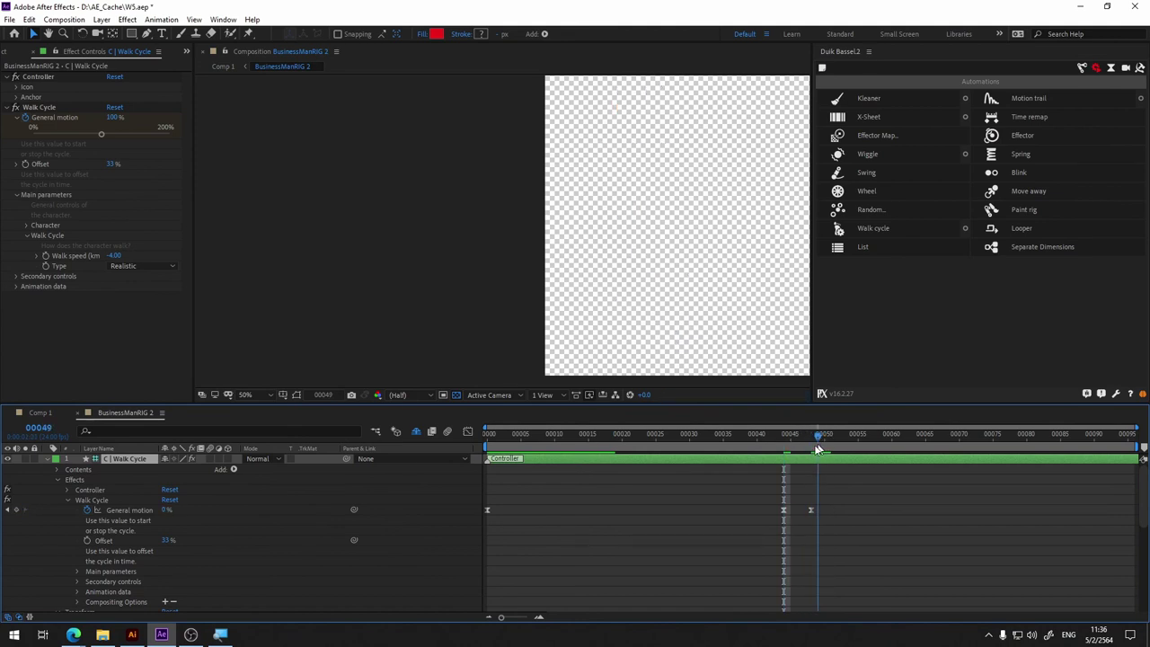
Step: Collapse the Walk Cycle layer and turn off Hide Shy Layers to list every rig layer
click(48, 459)
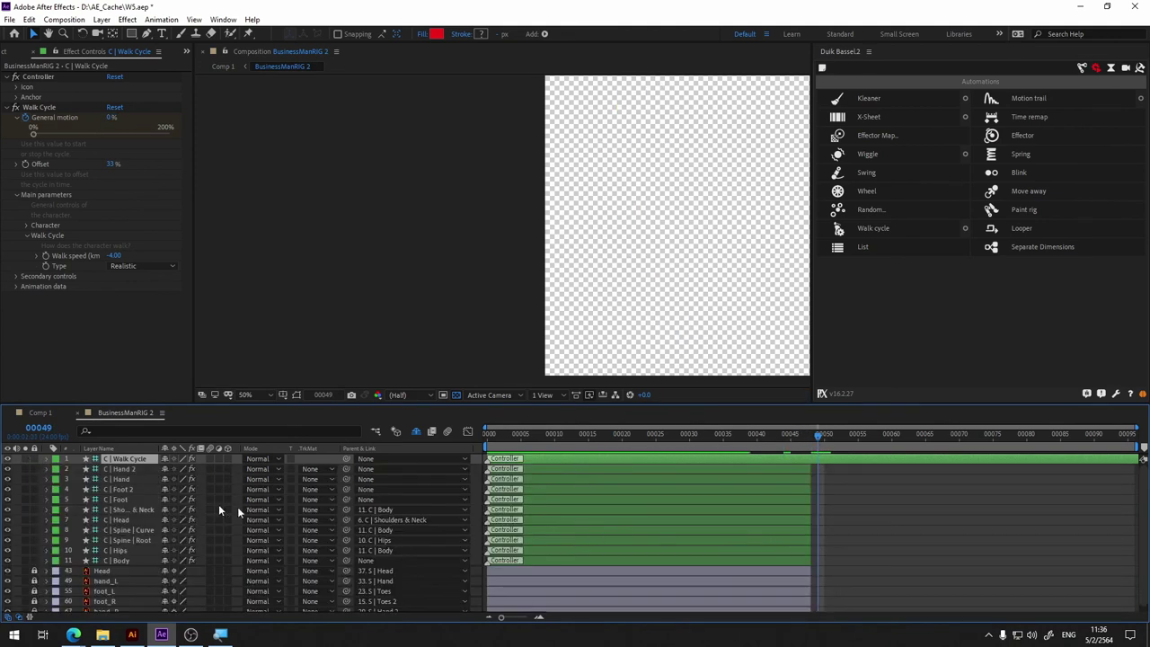
scroll(180, 574, down, 1)
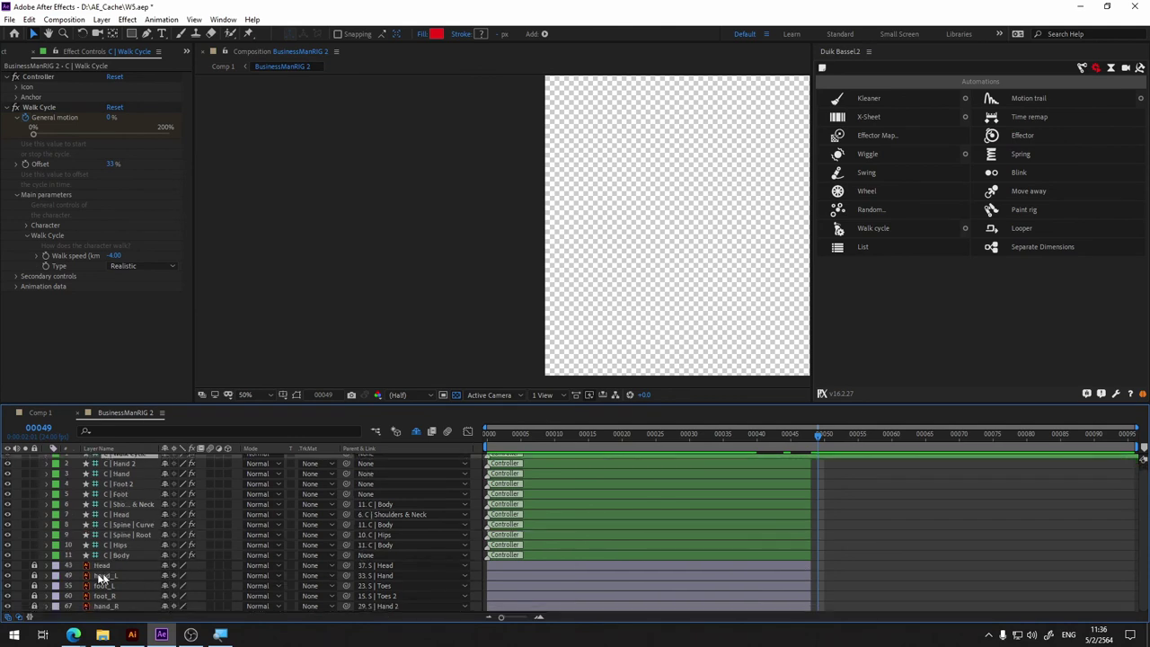
click(415, 434)
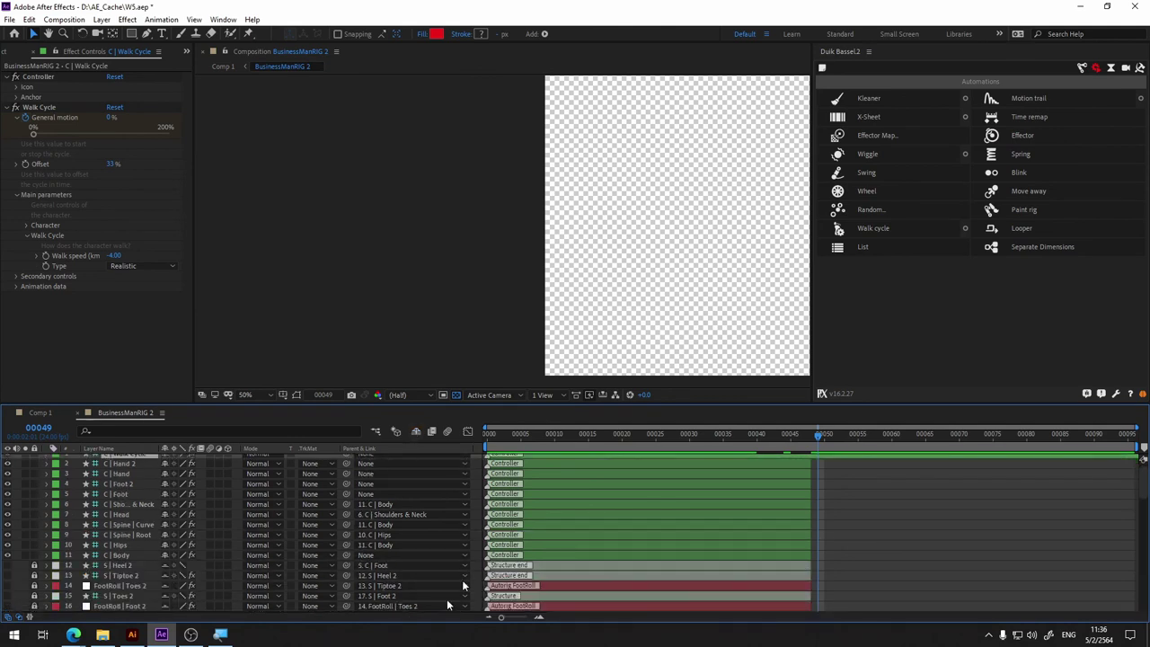
scroll(207, 585, down, 3)
scroll(231, 590, down, 5)
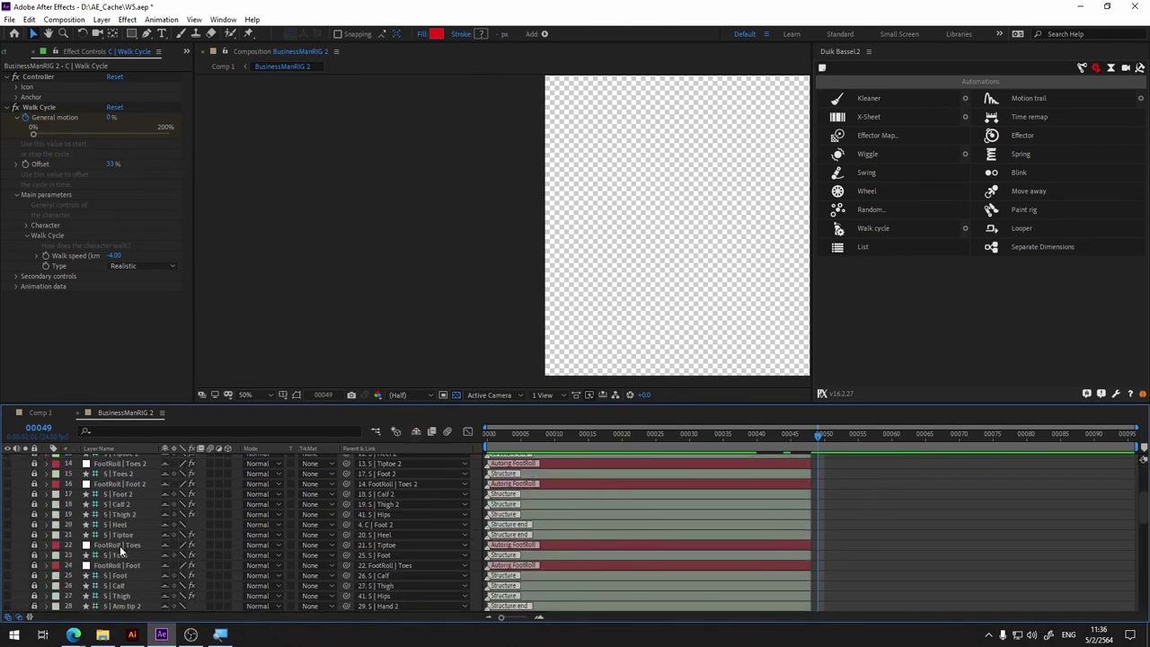
scroll(125, 544, down, 3)
scroll(125, 545, down, 3)
scroll(115, 499, up, 2)
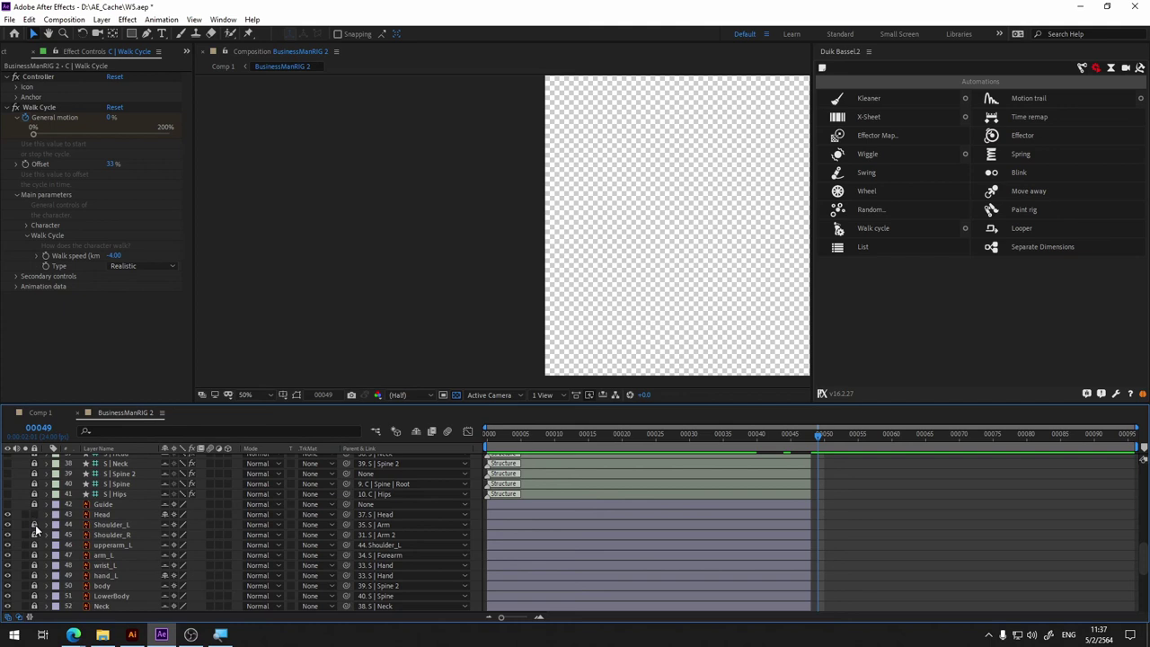
scroll(34, 620, down, 3)
scroll(36, 621, down, 3)
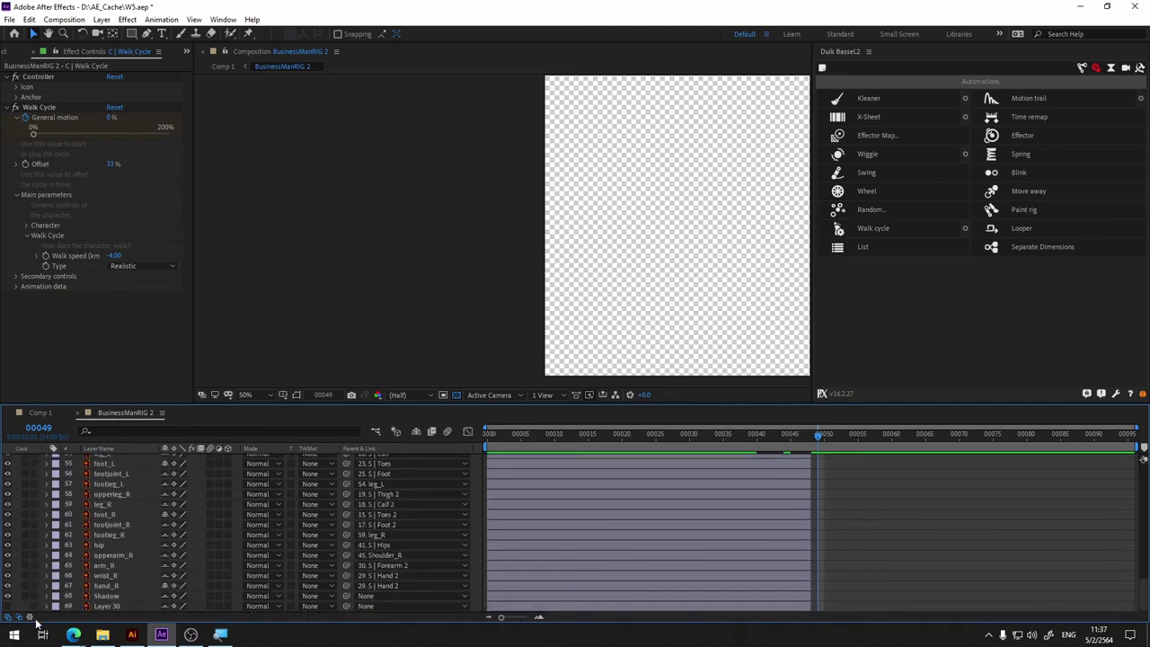
scroll(121, 582, up, 3)
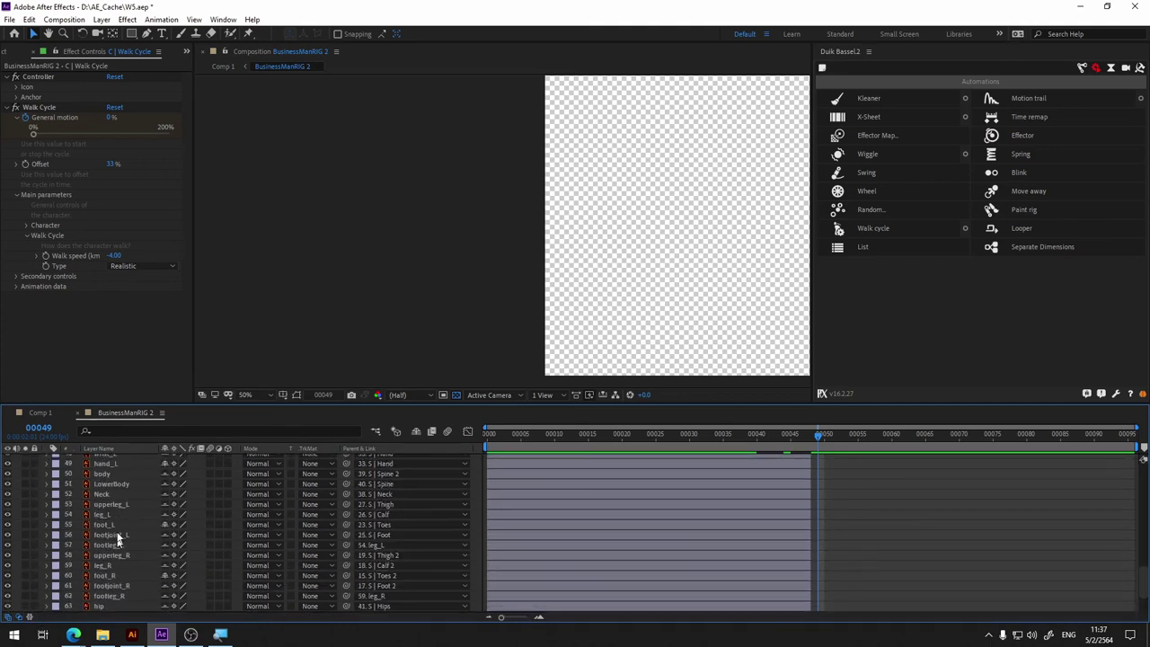
scroll(115, 539, up, 2)
Step: Select the artwork layers from Head through hand_R
click(104, 495)
scroll(144, 556, down, 5)
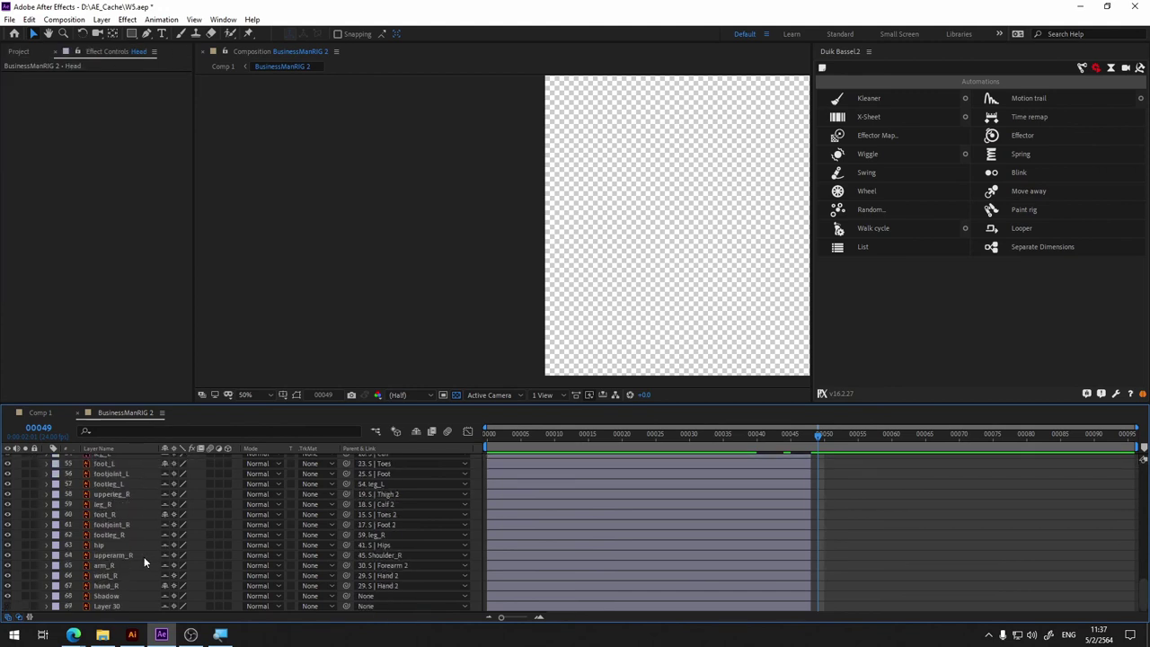
shift+click(114, 586)
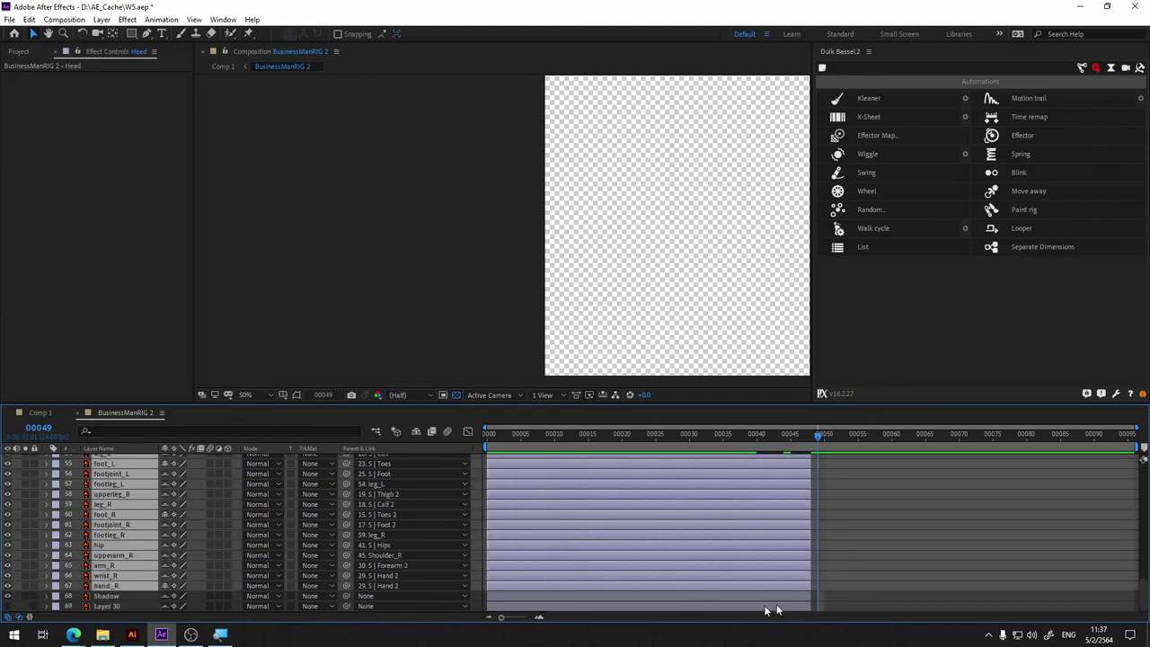
Step: Extend the Head-to-hand_R layers to frame 95 and check the poses at frames 85, 57 and 49
drag(864, 587, 1143, 591)
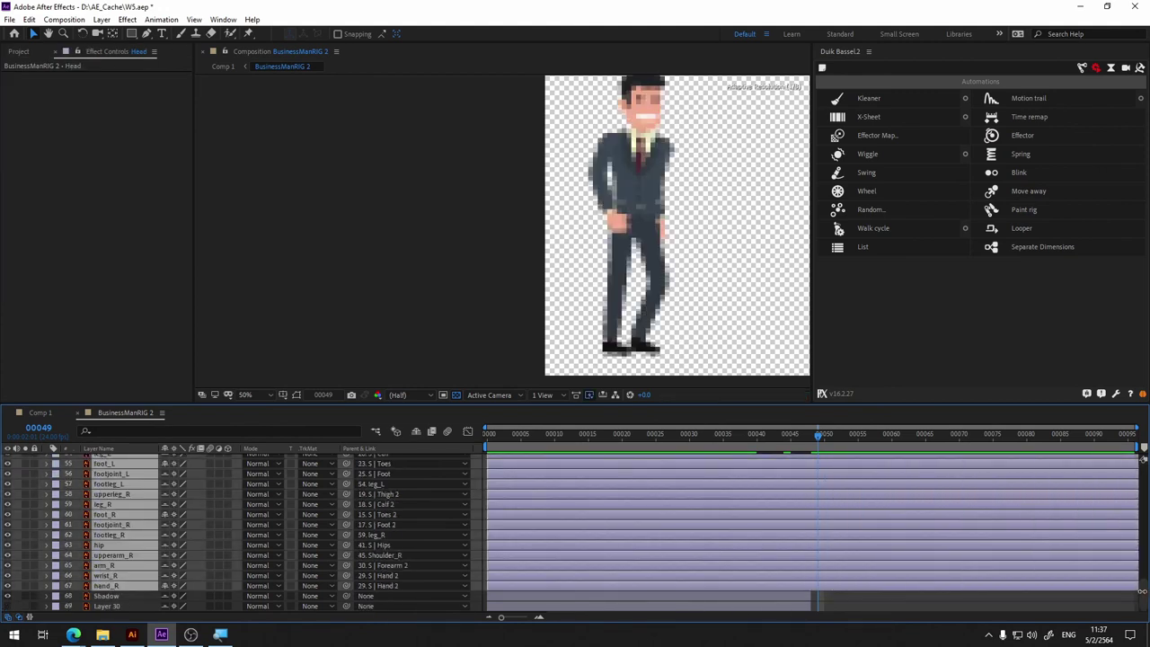
drag(951, 440, 1061, 437)
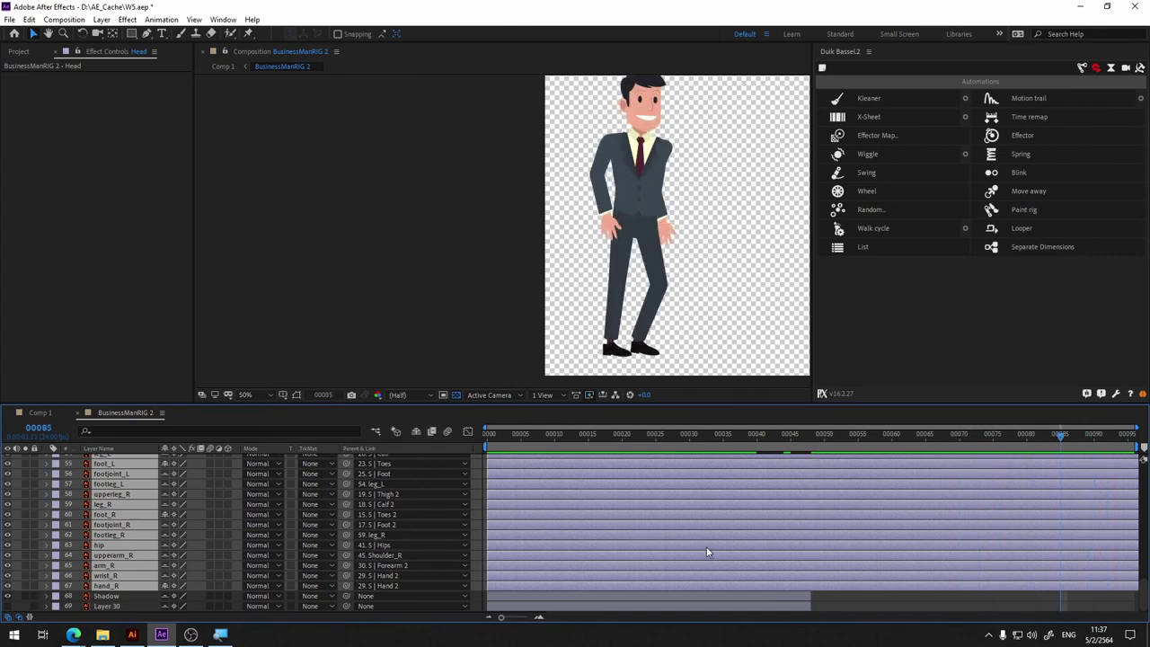
scroll(742, 505, up, 2)
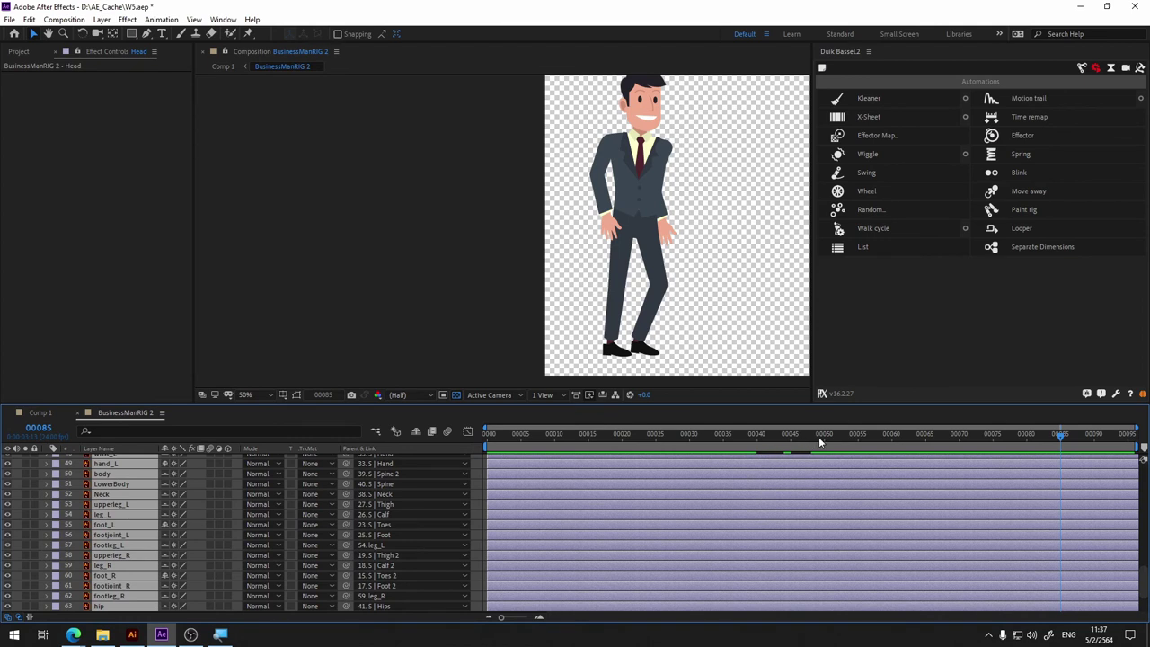
drag(820, 440, 959, 438)
click(818, 439)
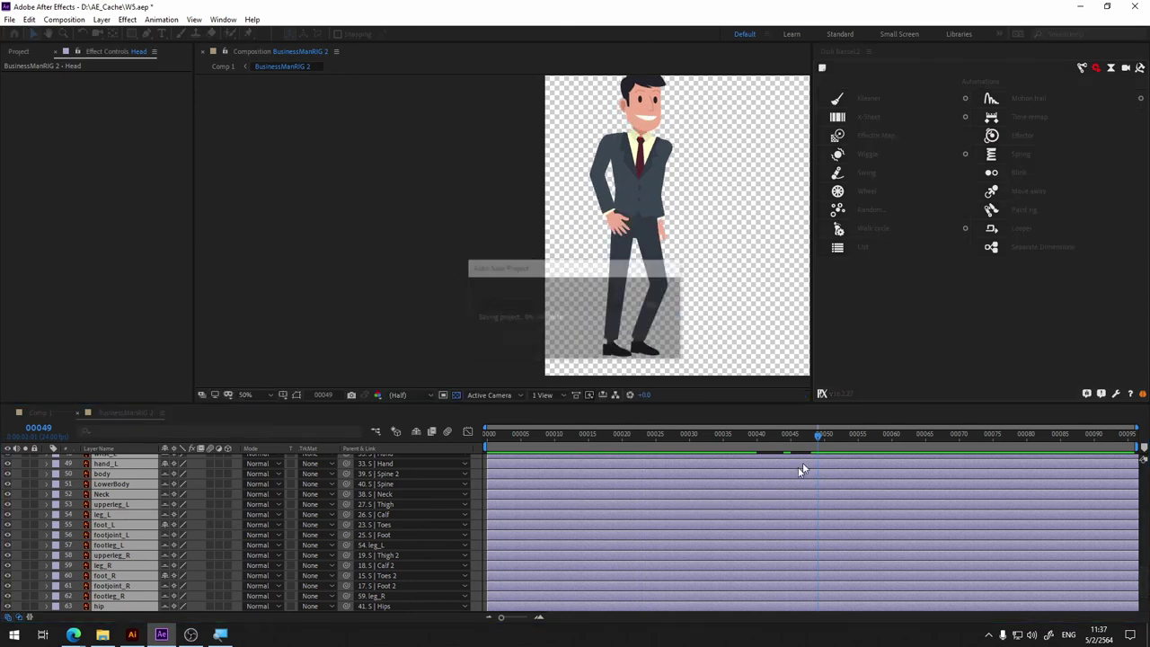
Step: Check the character at frame 44 in Comp 1, then return to the BusinessManRIG 2 precomp
click(39, 413)
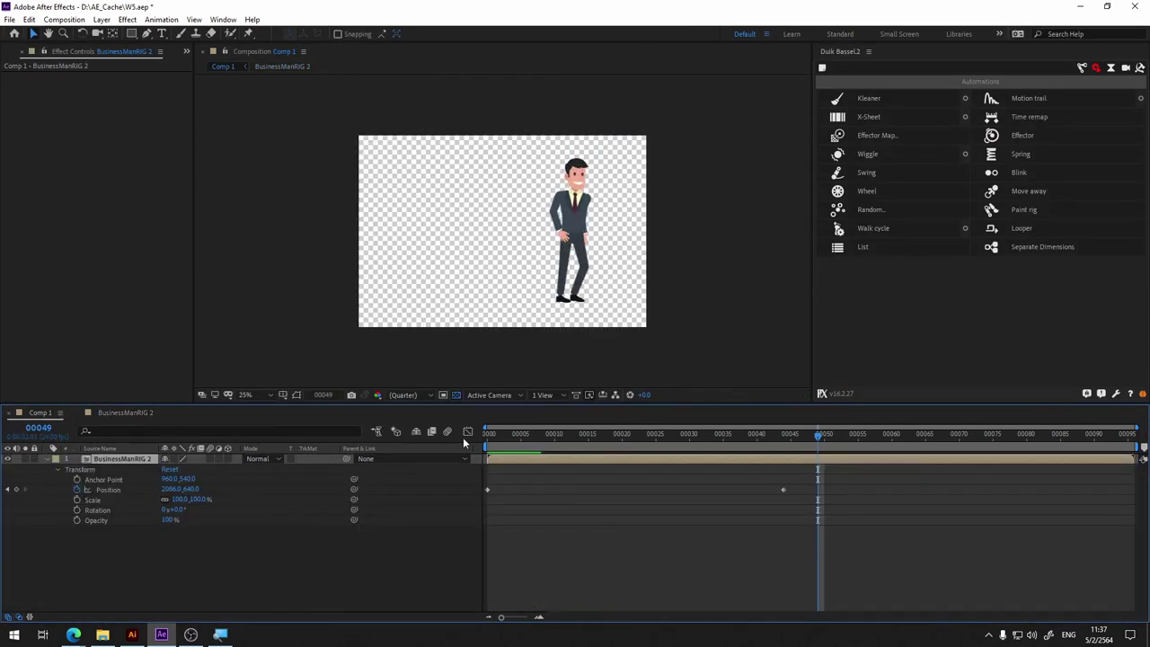
click(784, 436)
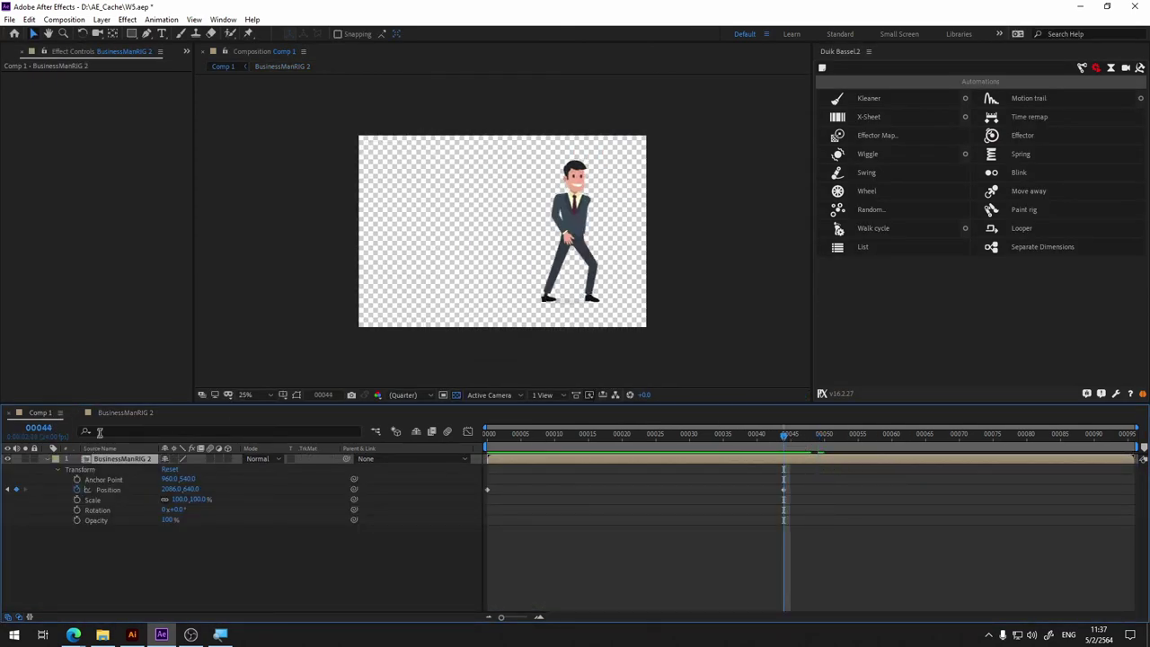
click(120, 415)
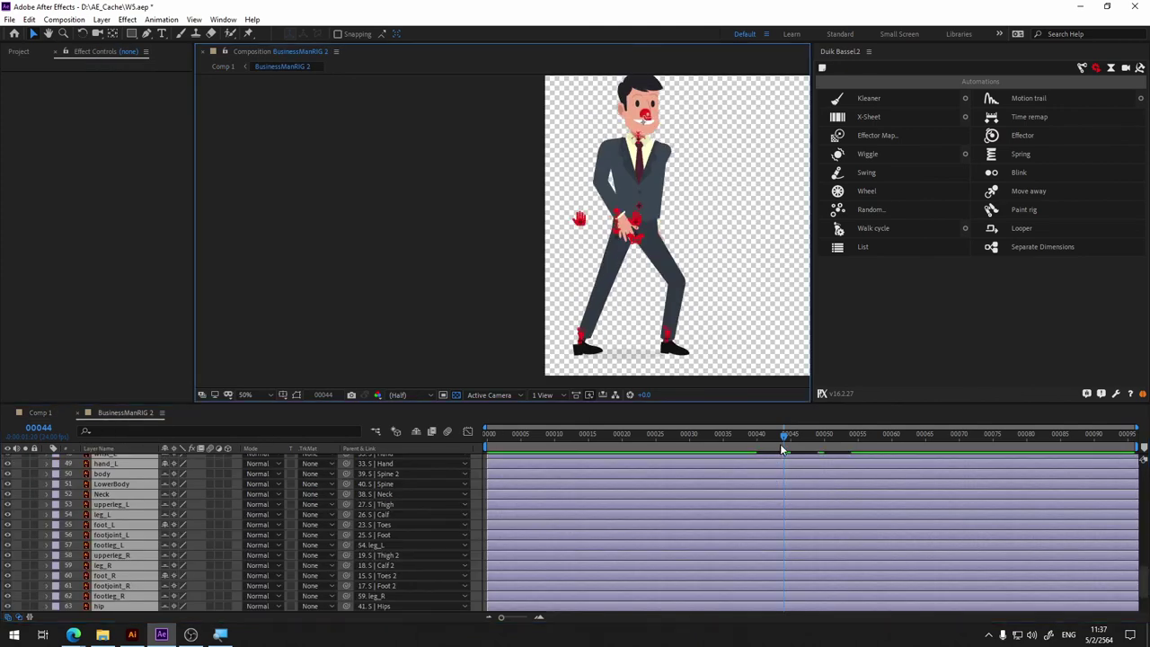
scroll(335, 513, up, 6)
scroll(134, 525, up, 2)
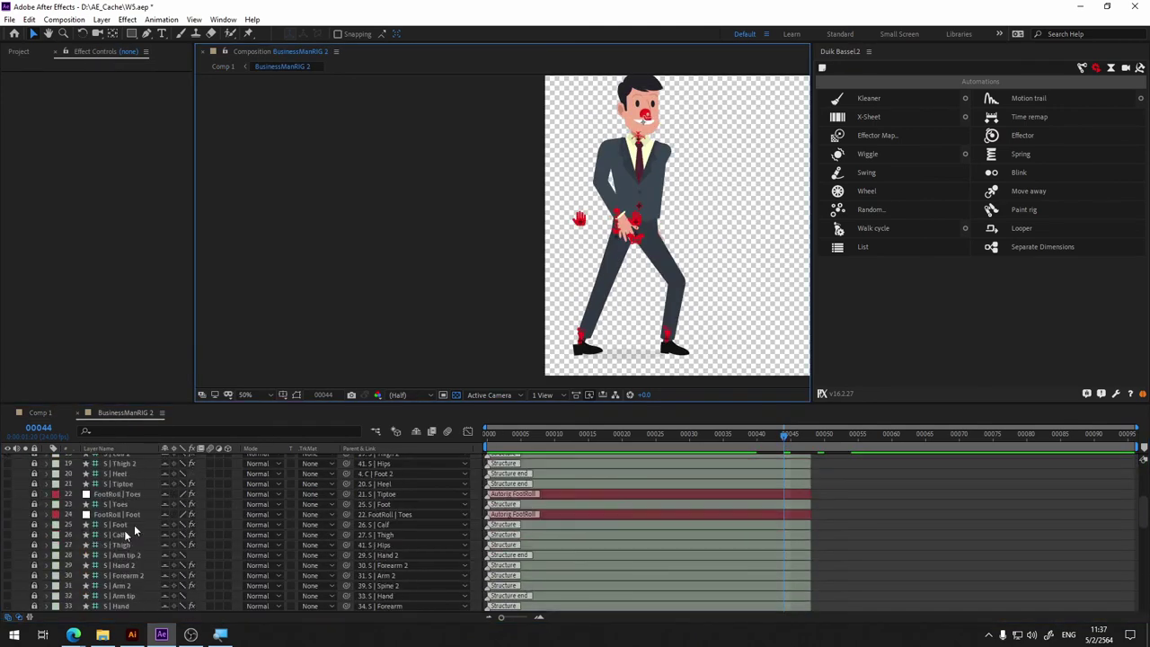
Step: Select C | Foot, hide the shy rig layers, and scrub past frame 47 where the controllers end
click(417, 433)
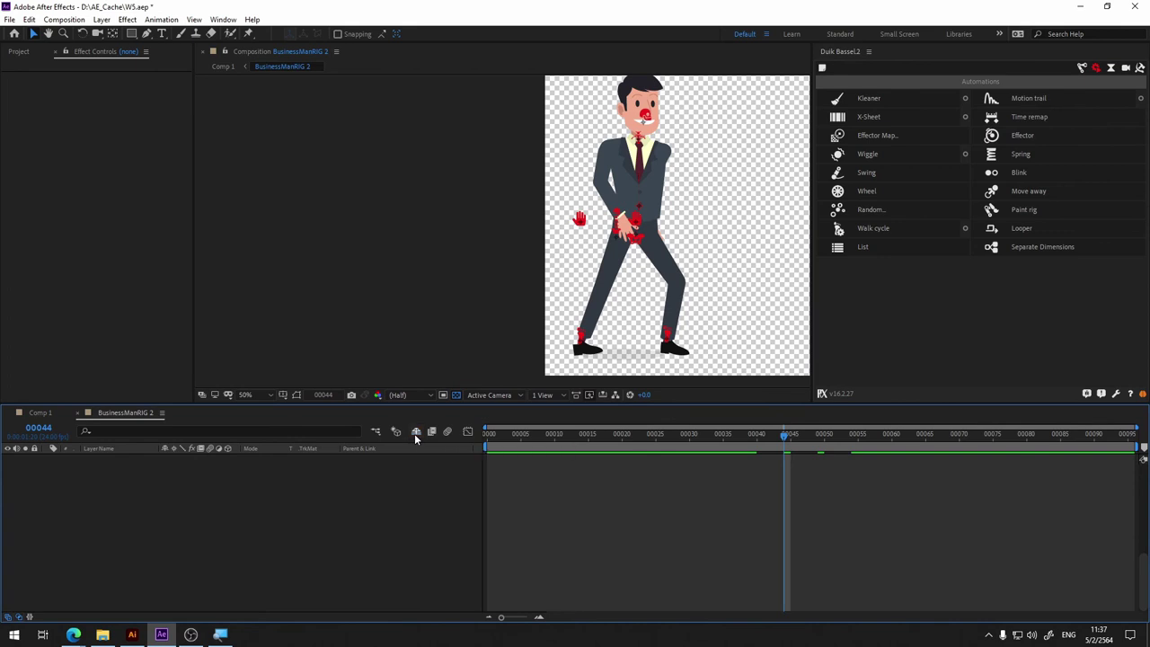
click(415, 433)
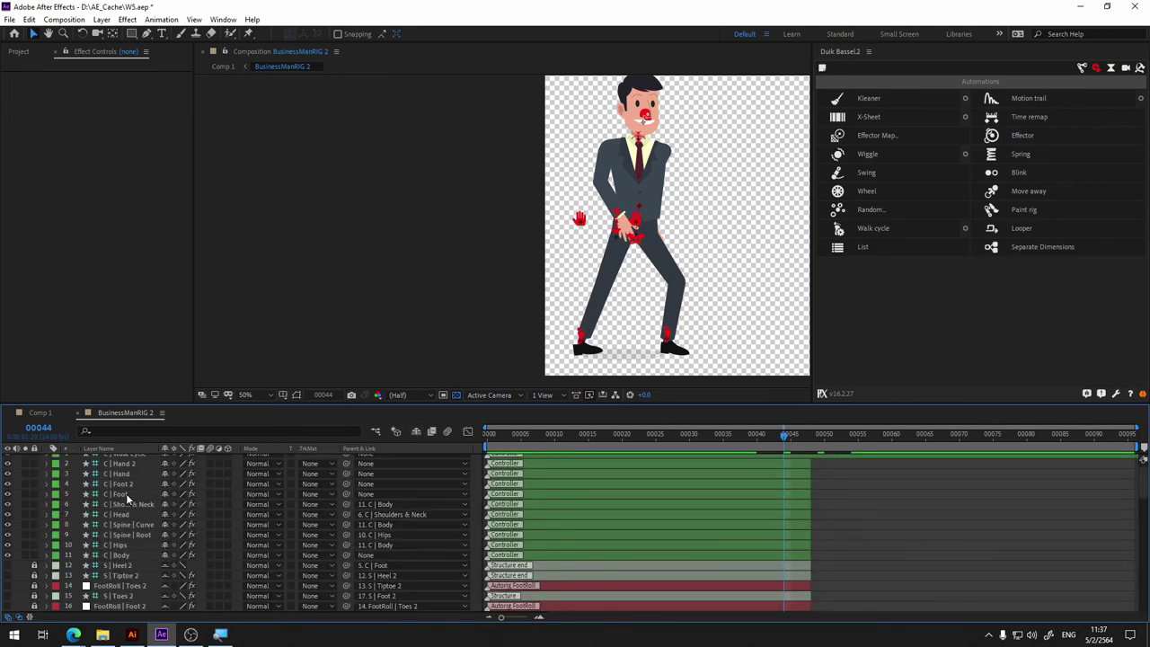
click(486, 493)
scroll(374, 523, down, 5)
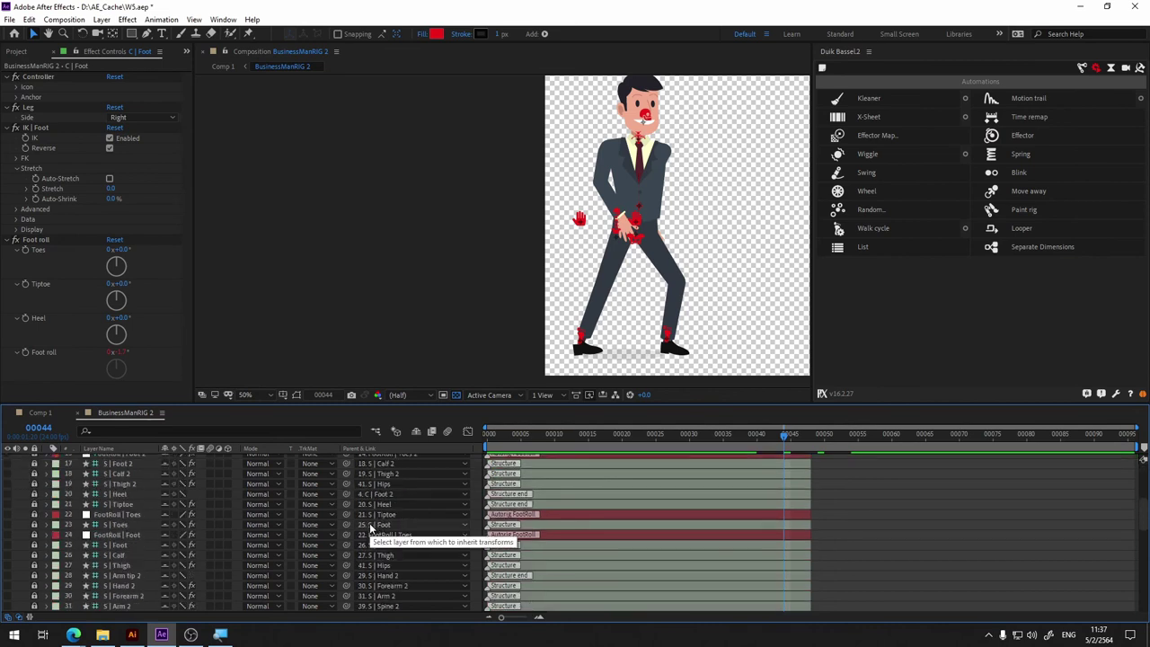
scroll(371, 526, up, 3)
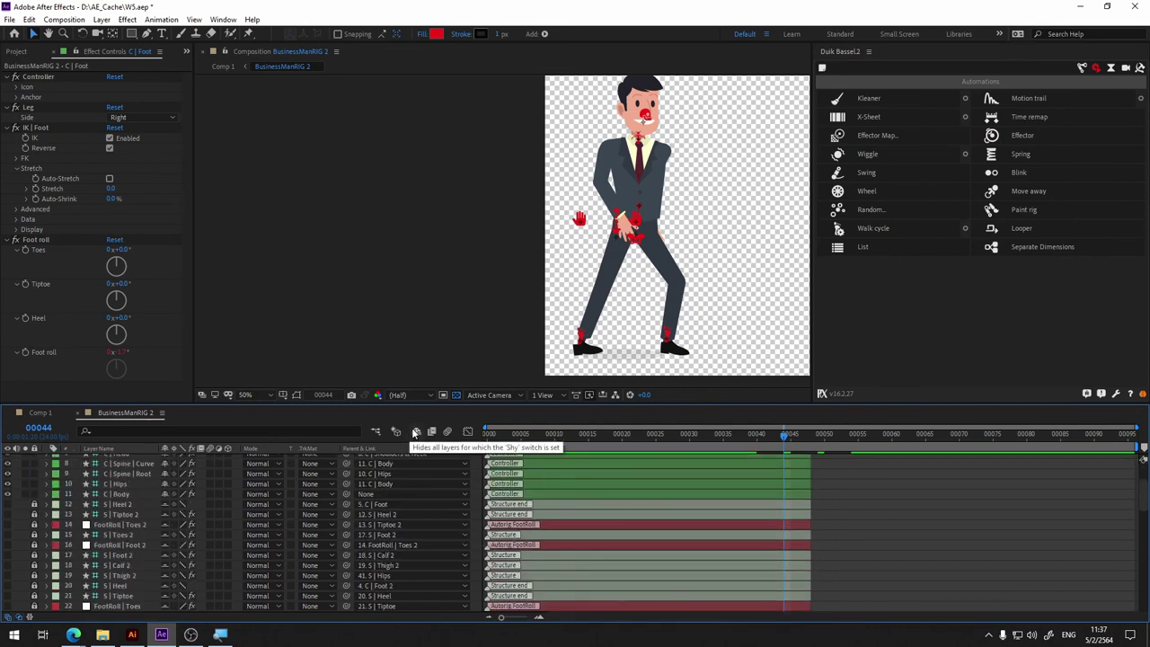
scroll(384, 552, down, 5)
scroll(385, 552, down, 4)
scroll(384, 552, down, 4)
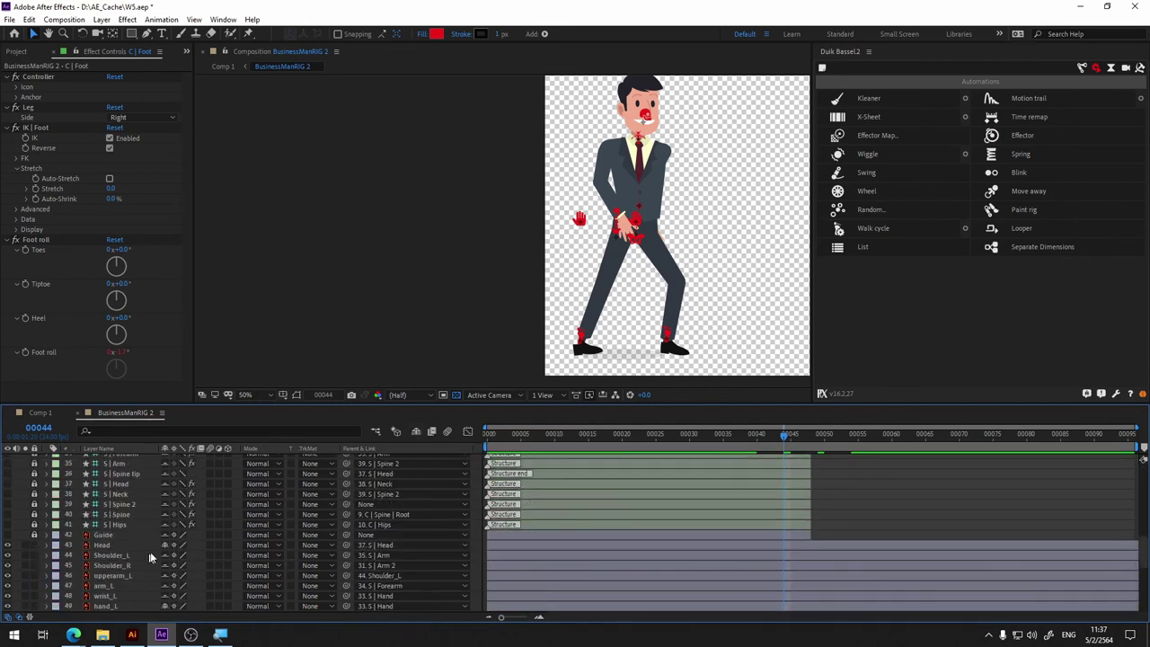
click(416, 432)
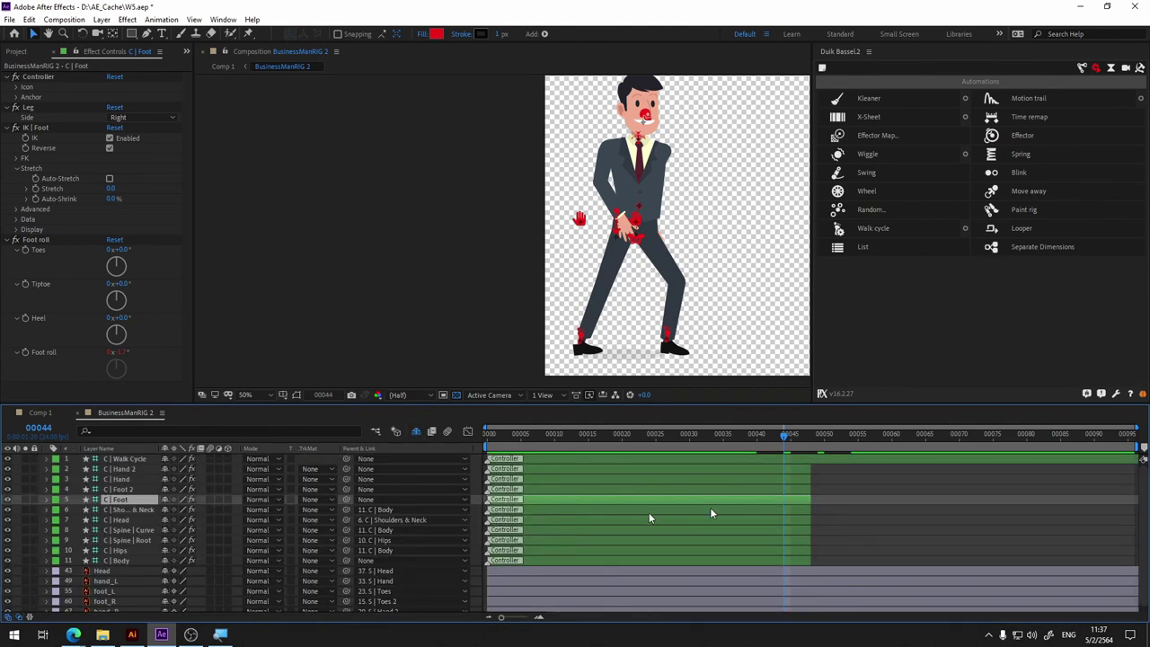
mouse_move(785, 439)
mouse_down()
mouse_move(804, 438)
mouse_move(814, 468)
mouse_up()
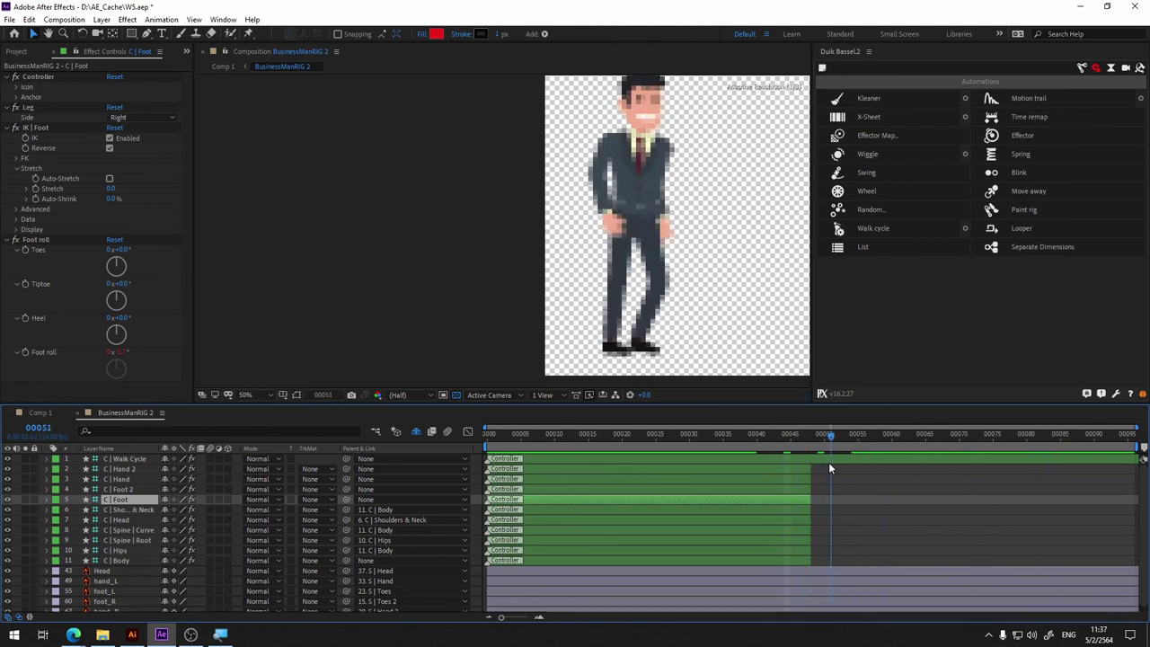
Step: Extend the out-points of controllers C | Hand 2 through C | Body to the timeline end
click(120, 469)
shift+click(119, 557)
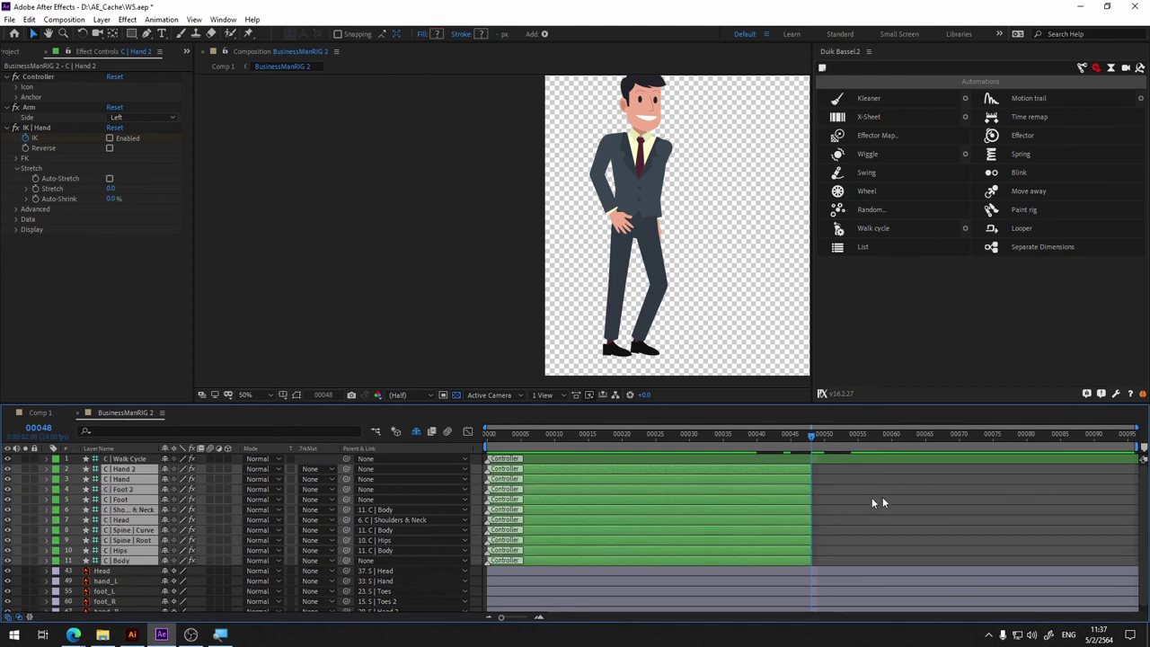
drag(812, 498, 1134, 492)
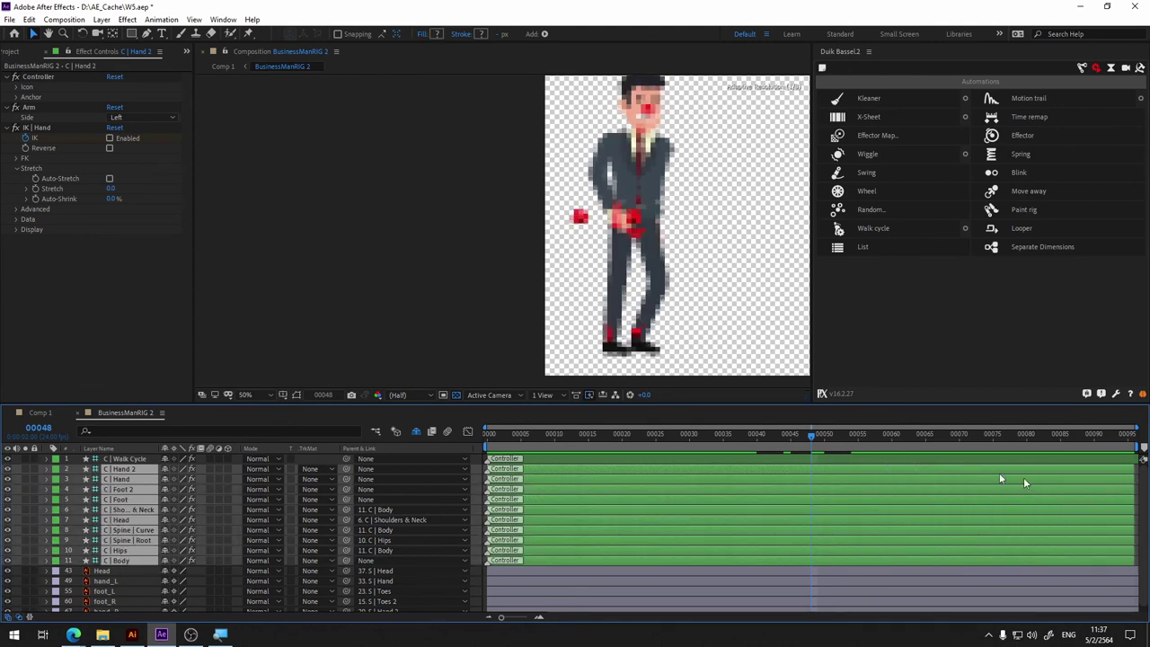
click(855, 437)
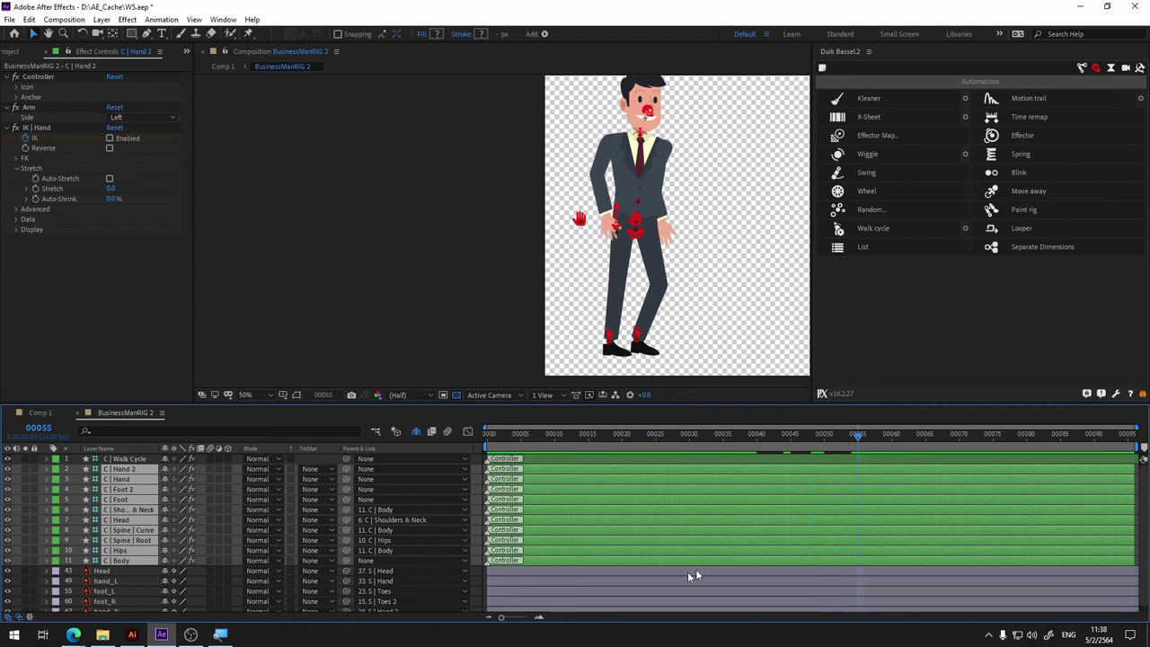
Step: Select only the C | Foot controller and scrub back through the frames to check the walk
click(118, 573)
click(126, 499)
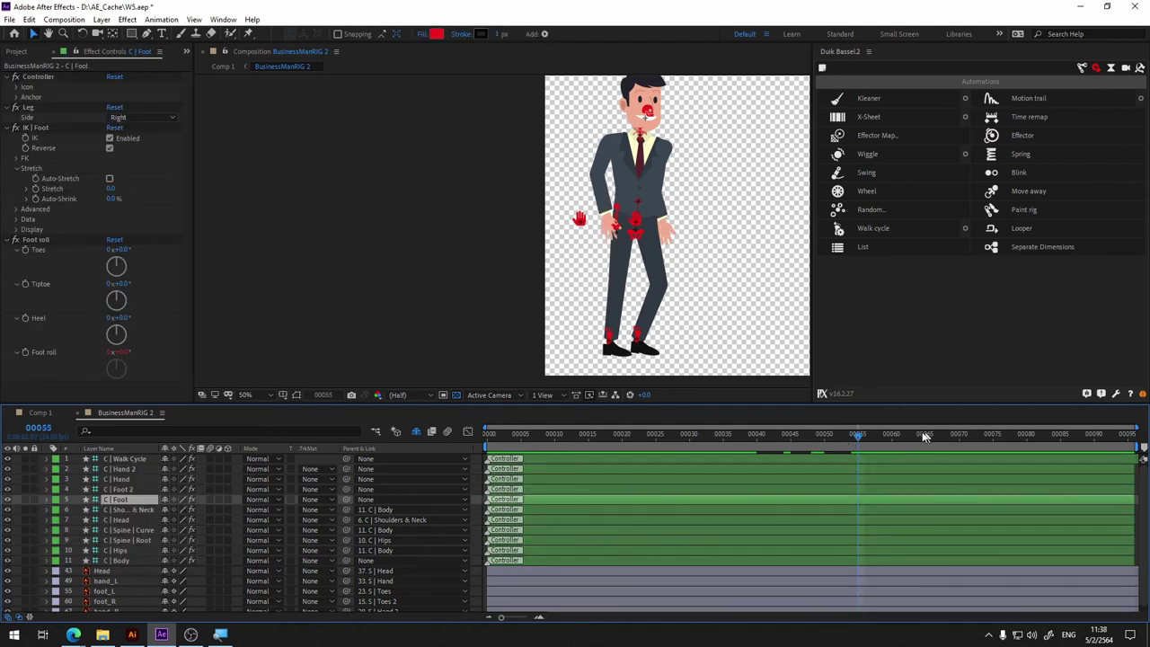
mouse_move(843, 444)
mouse_down()
mouse_move(860, 435)
mouse_move(766, 449)
mouse_move(783, 447)
mouse_up()
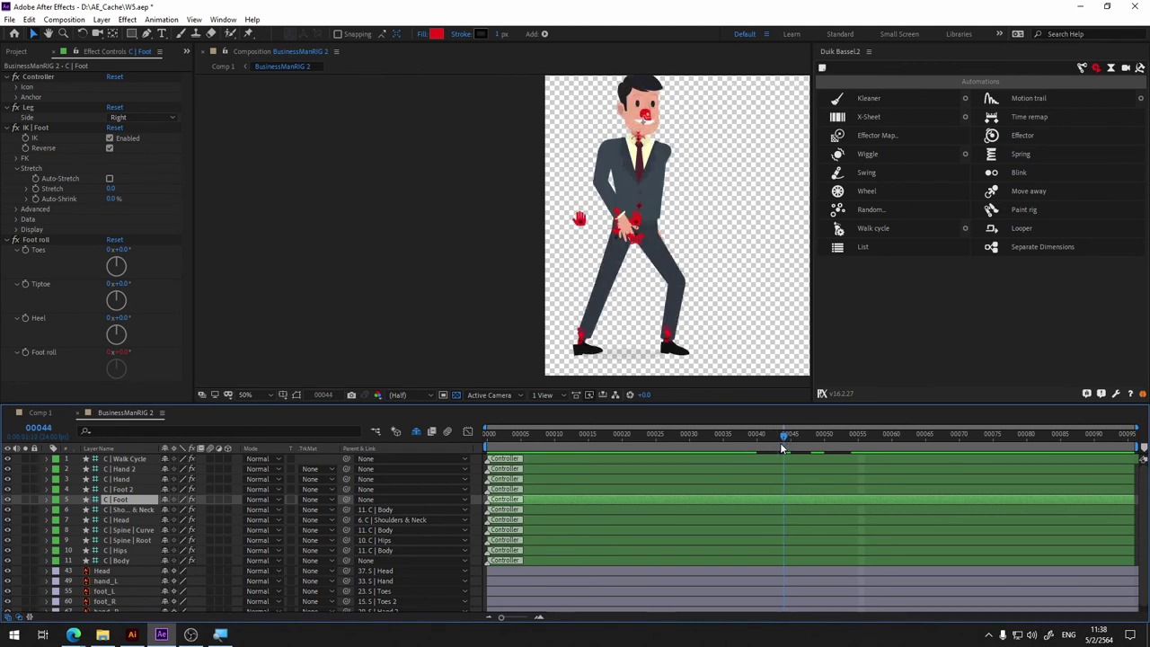
Step: Lower the C | Walk Cycle Offset to 11 % and preview the walk
click(128, 459)
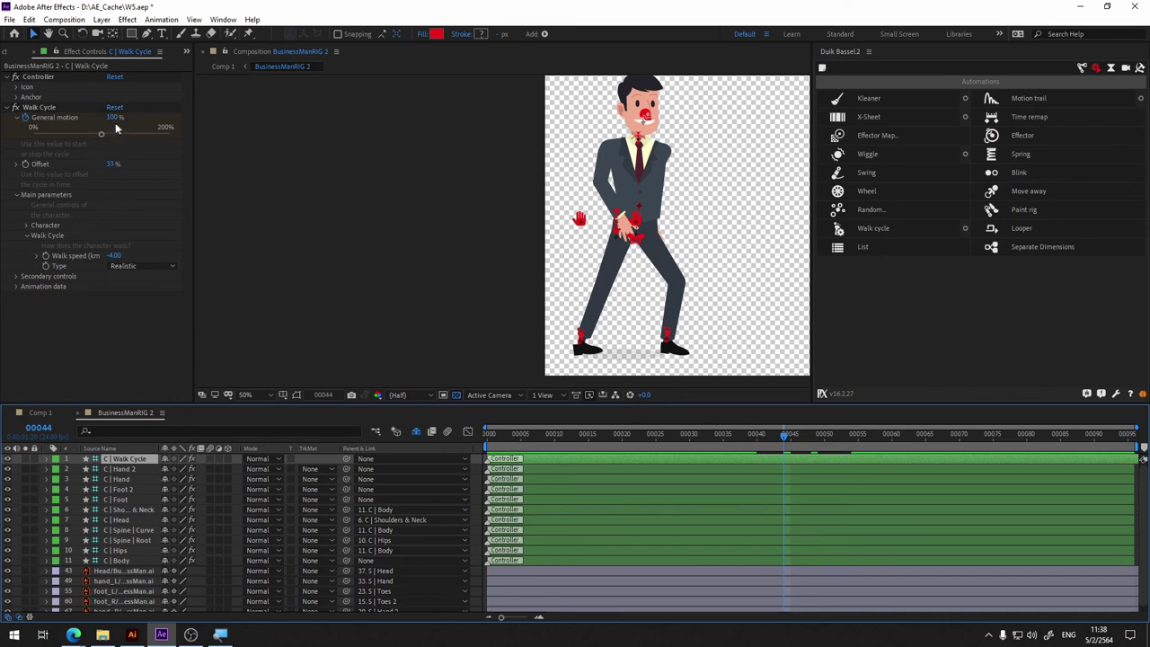
drag(112, 164, 91, 164)
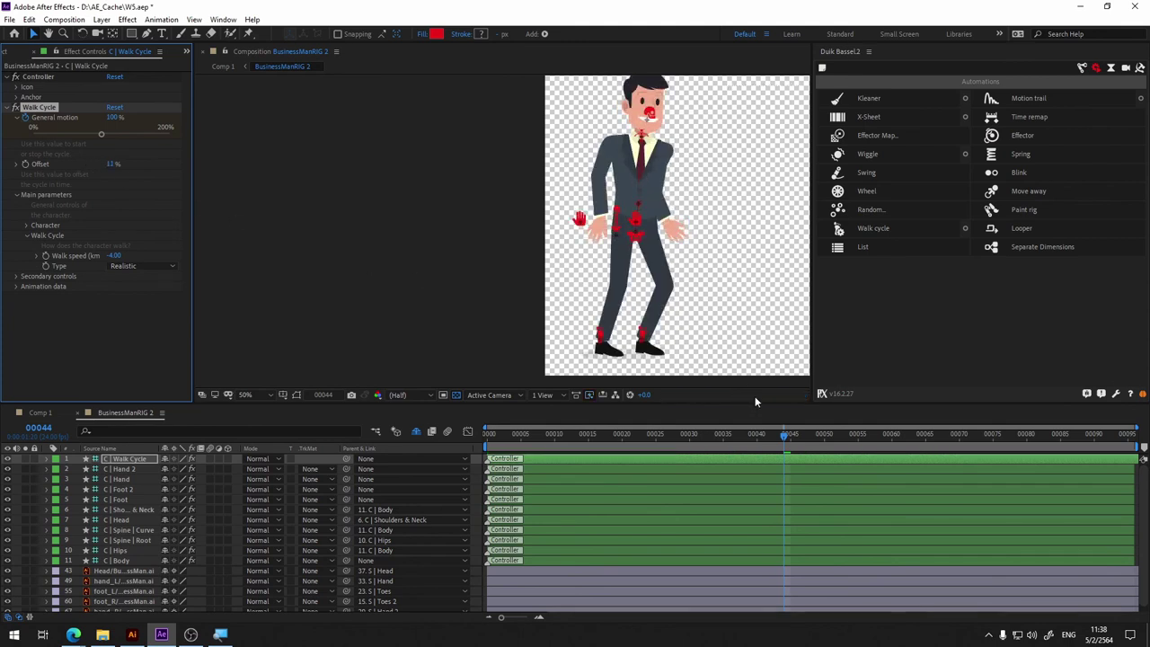
key(space)
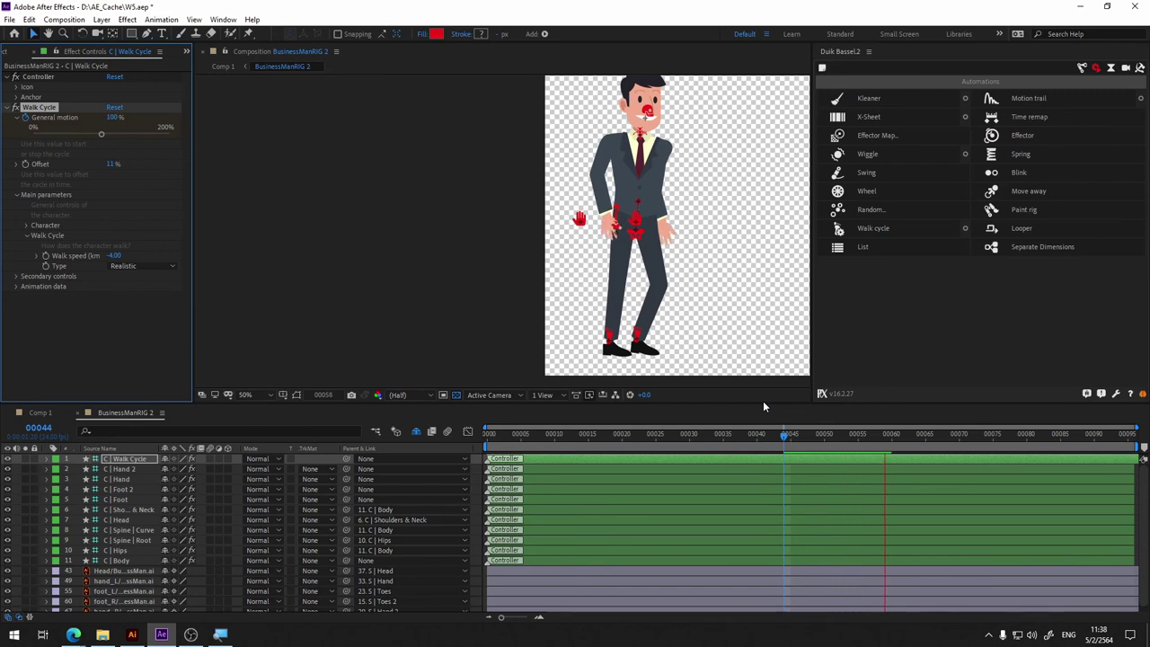
key(space)
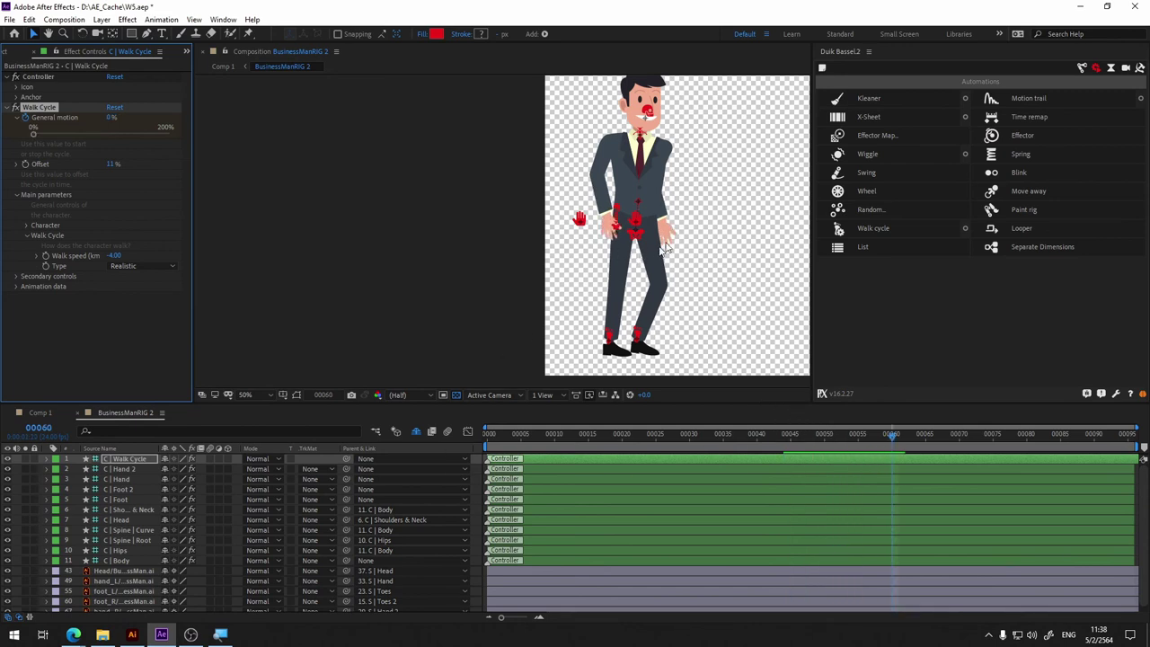
Step: At the first frame, nudge the right-hand controller slightly to the right
click(809, 250)
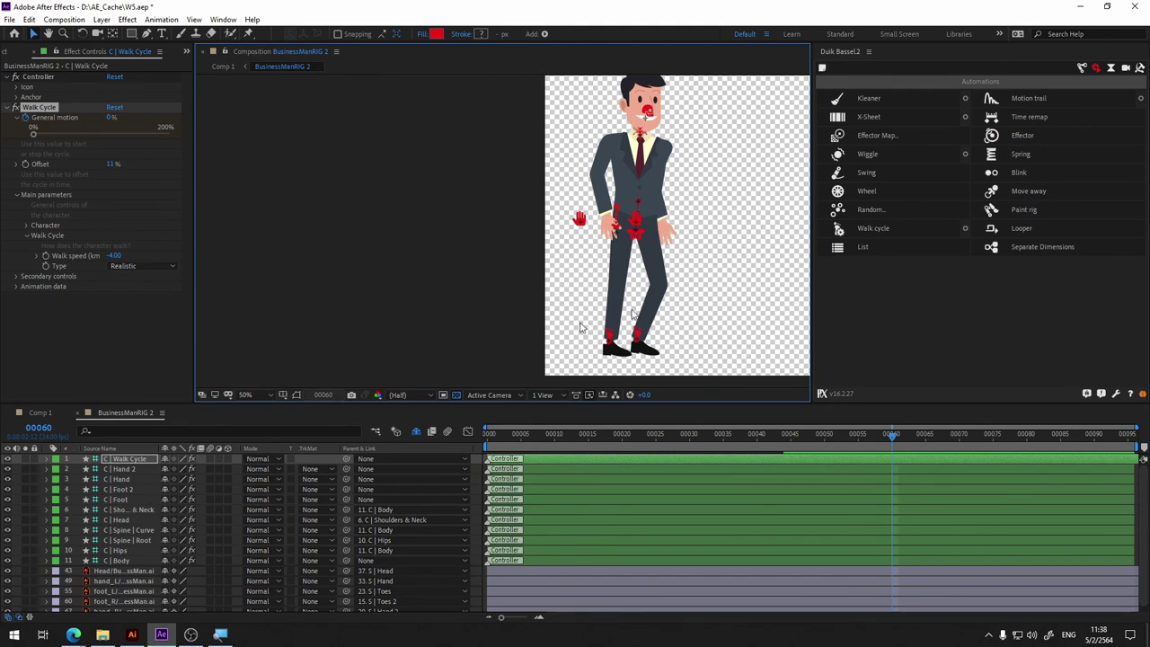
click(637, 222)
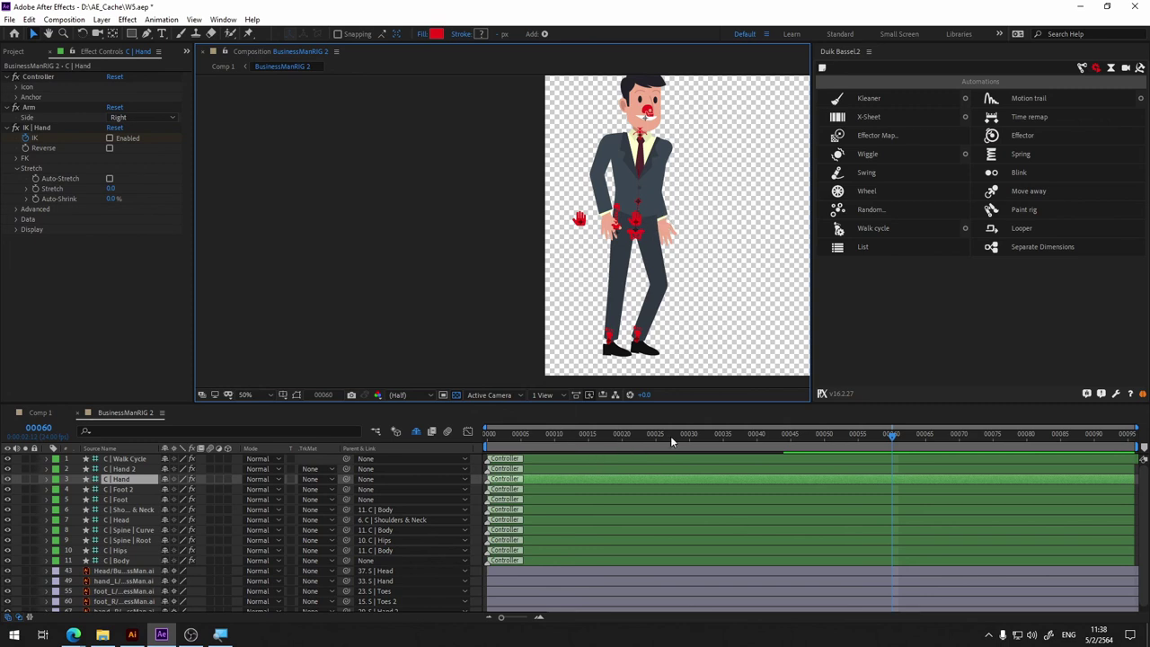
drag(672, 441, 488, 441)
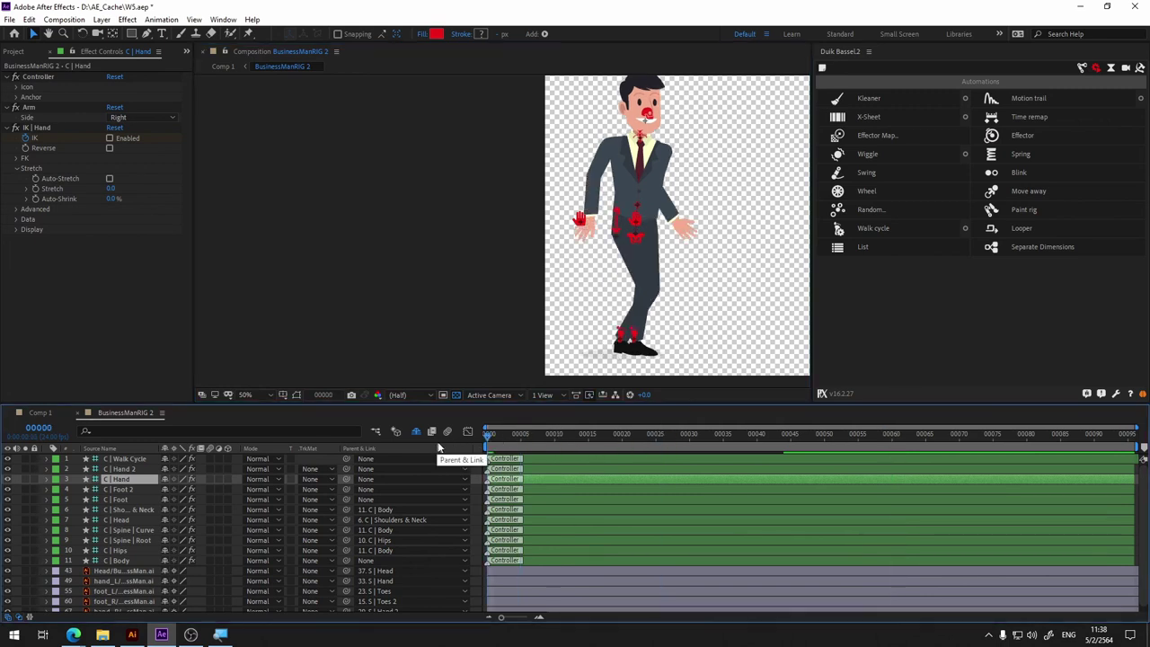
drag(639, 222, 676, 226)
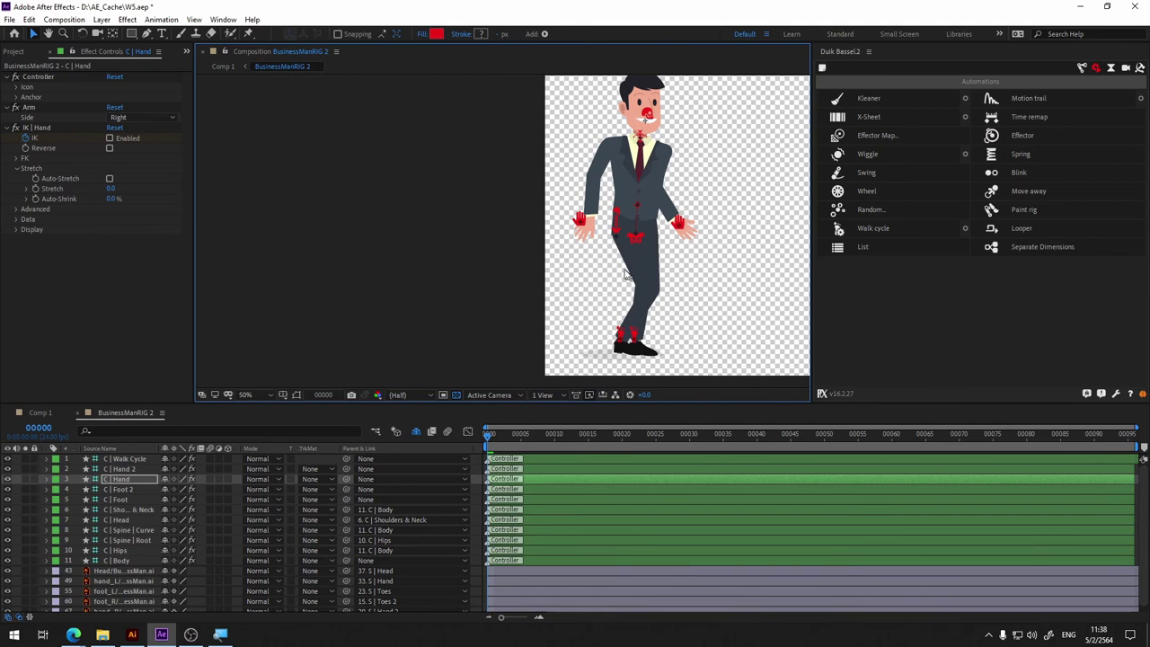
Step: Select C | Hand 2, preview the animation, and park the playhead at frame 57
click(582, 228)
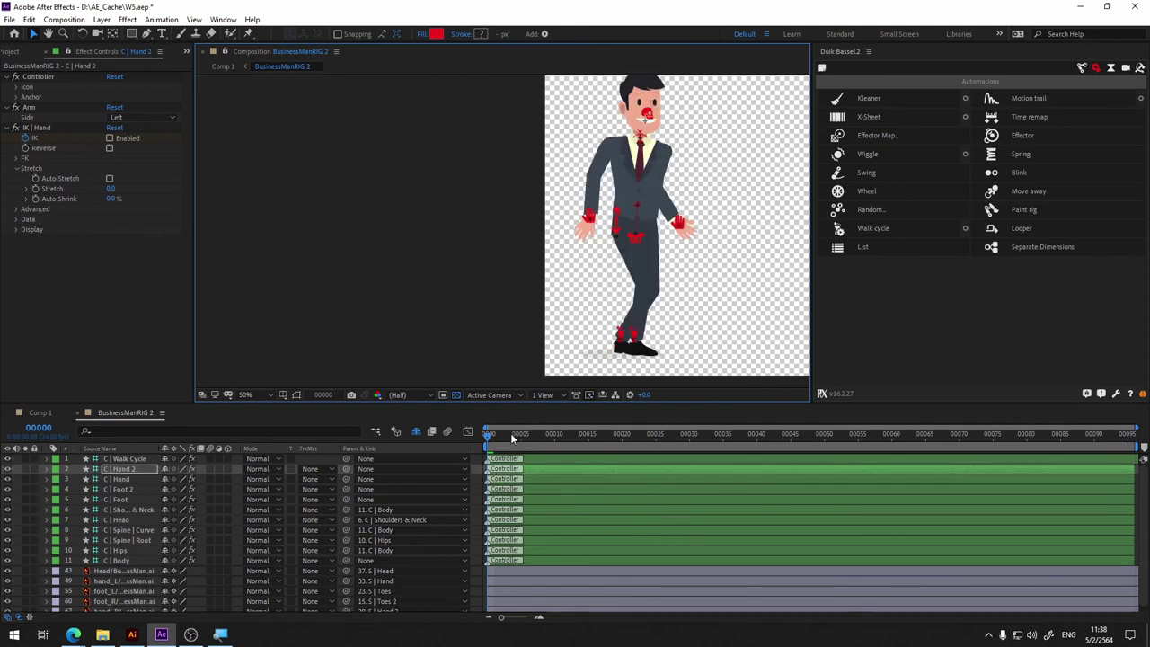
key(space)
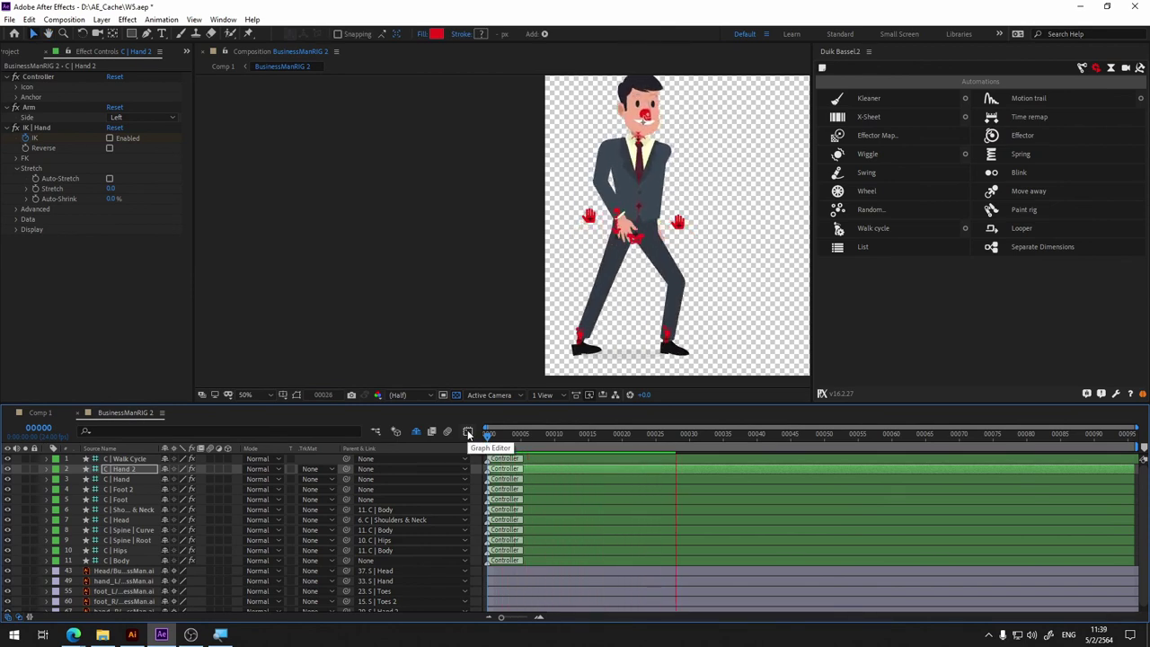
key(space)
click(839, 437)
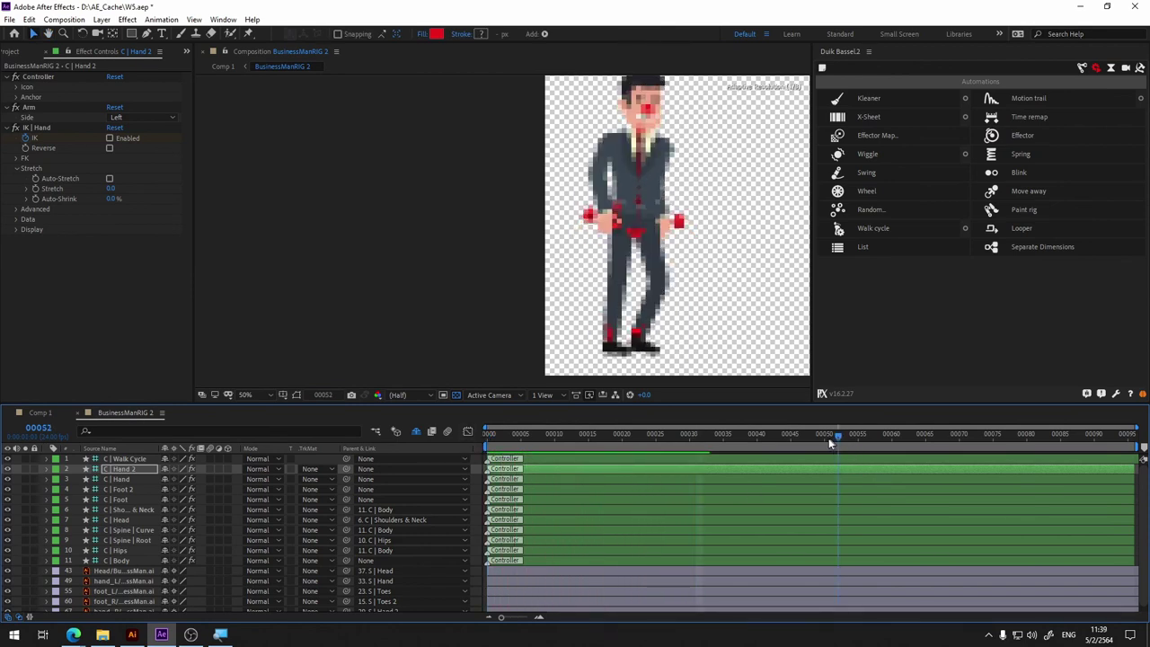
click(870, 438)
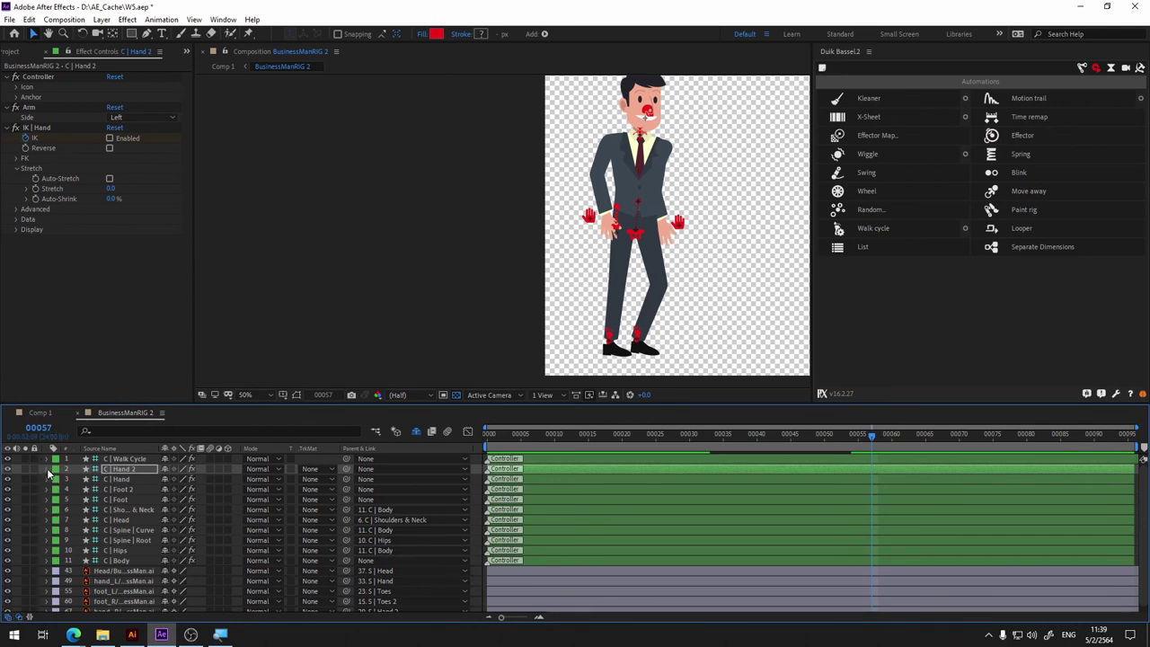
Step: Expand the right-hand C | Hand controller's properties and test-move the hand, then undo it
click(679, 228)
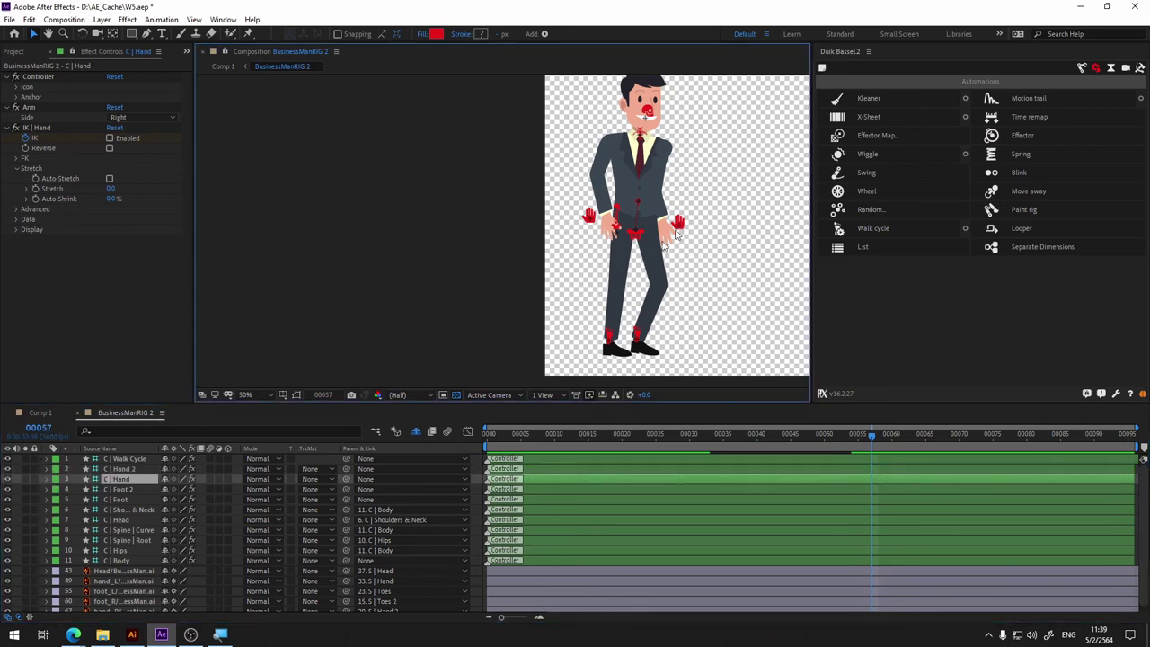
ctrl+click(46, 480)
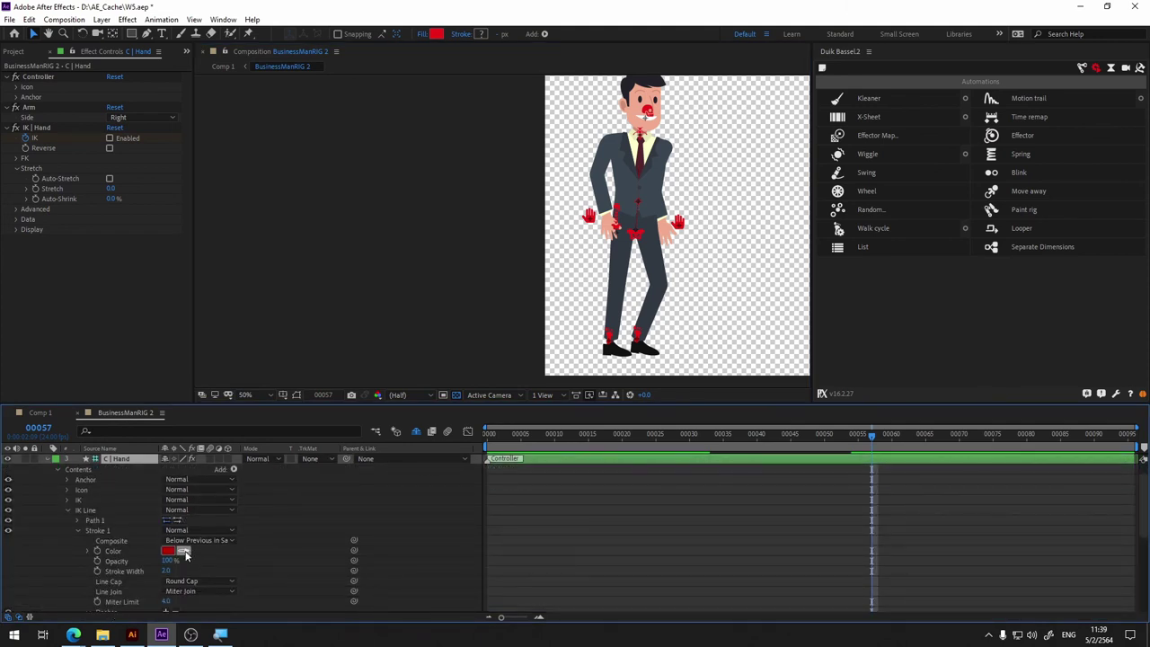
scroll(185, 550, down, 3)
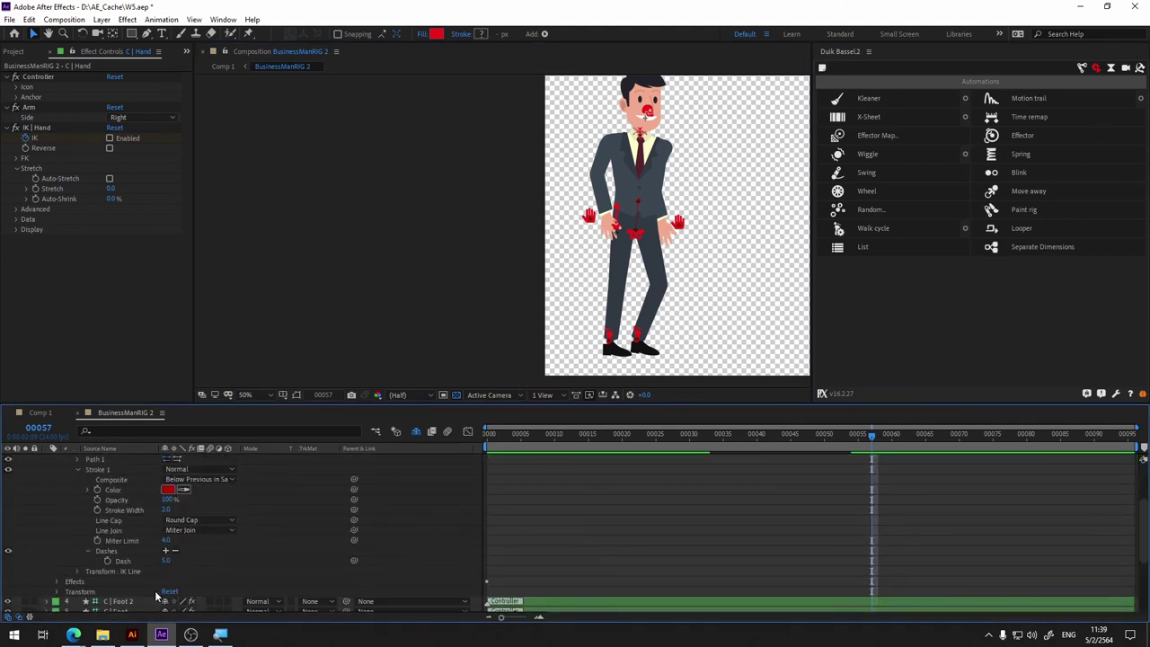
click(56, 591)
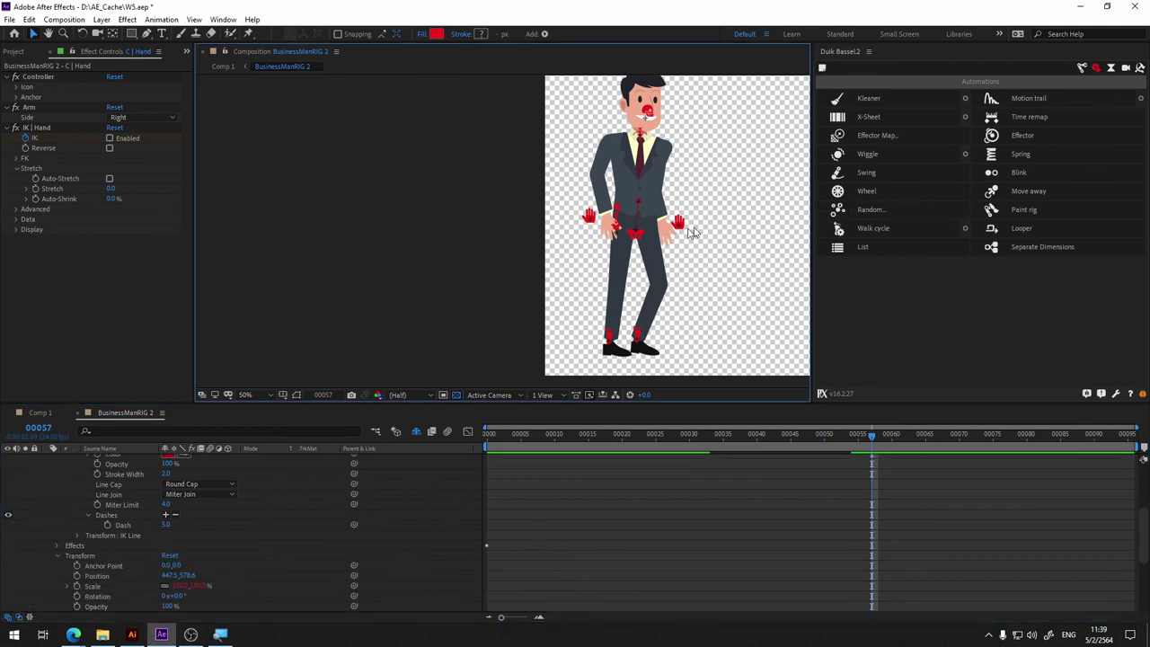
drag(680, 227, 731, 201)
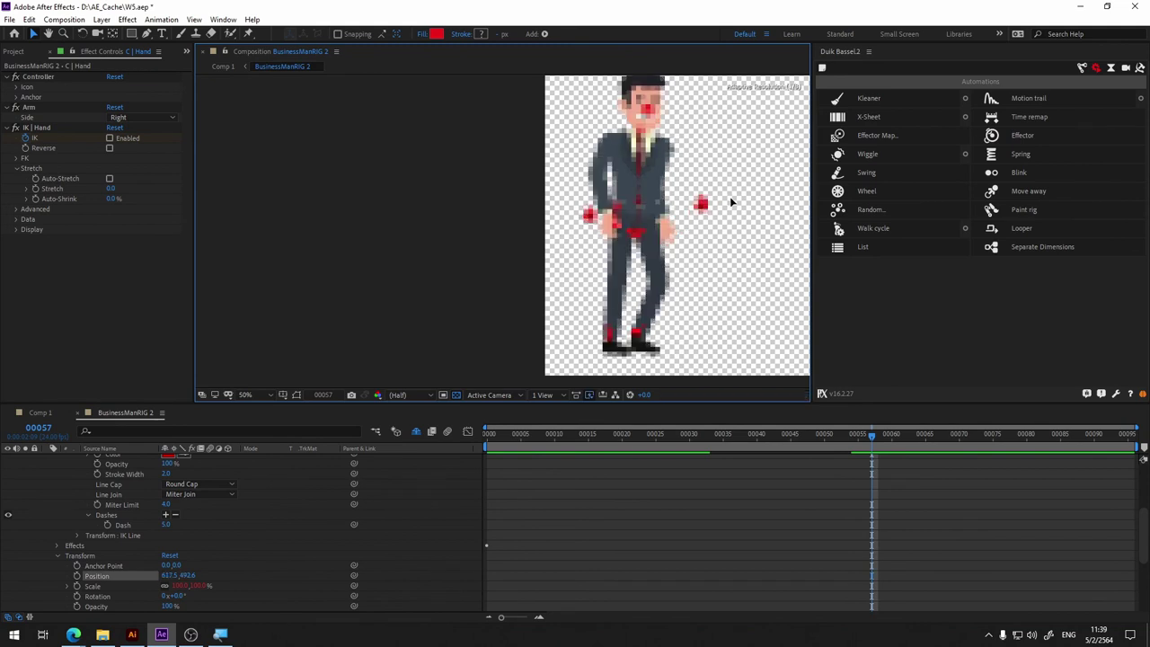
key(ctrl+z)
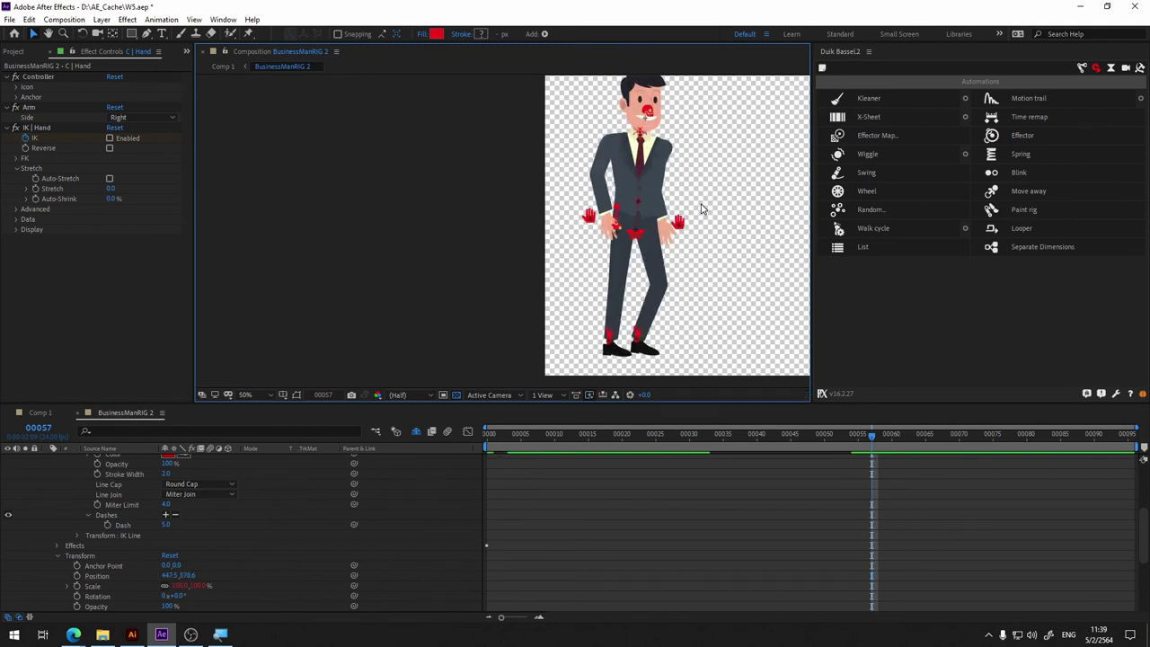
Step: Turn on IK for the right arm and test raising the hand, then undo the pose
scroll(162, 591, down, 2)
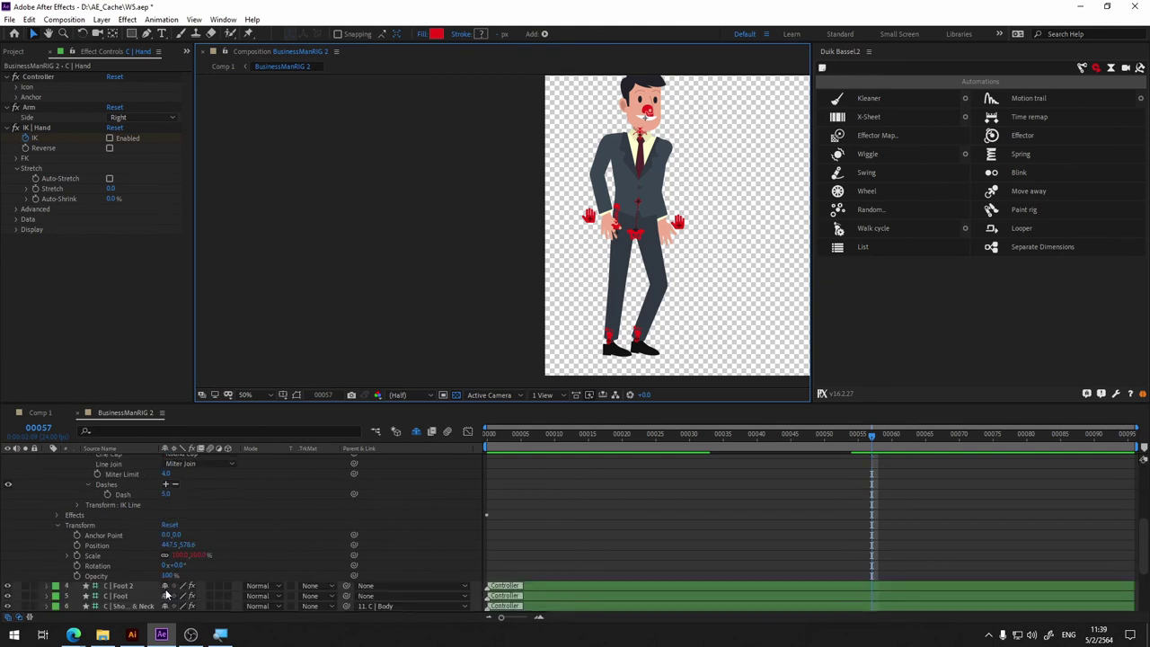
scroll(165, 589, up, 3)
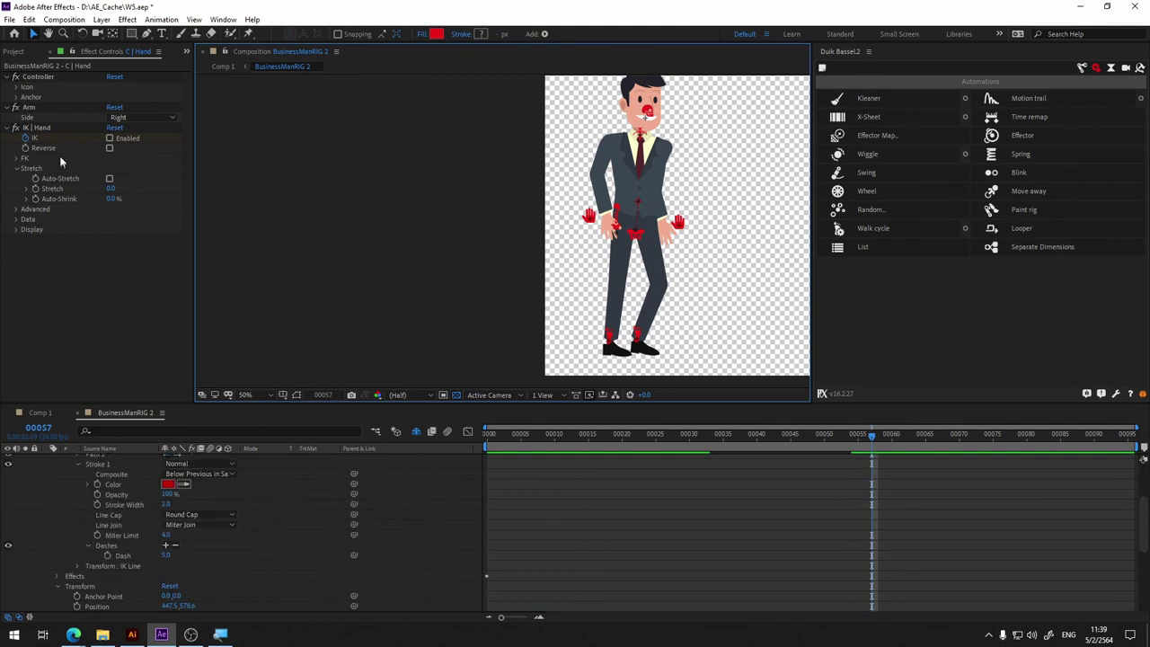
click(109, 140)
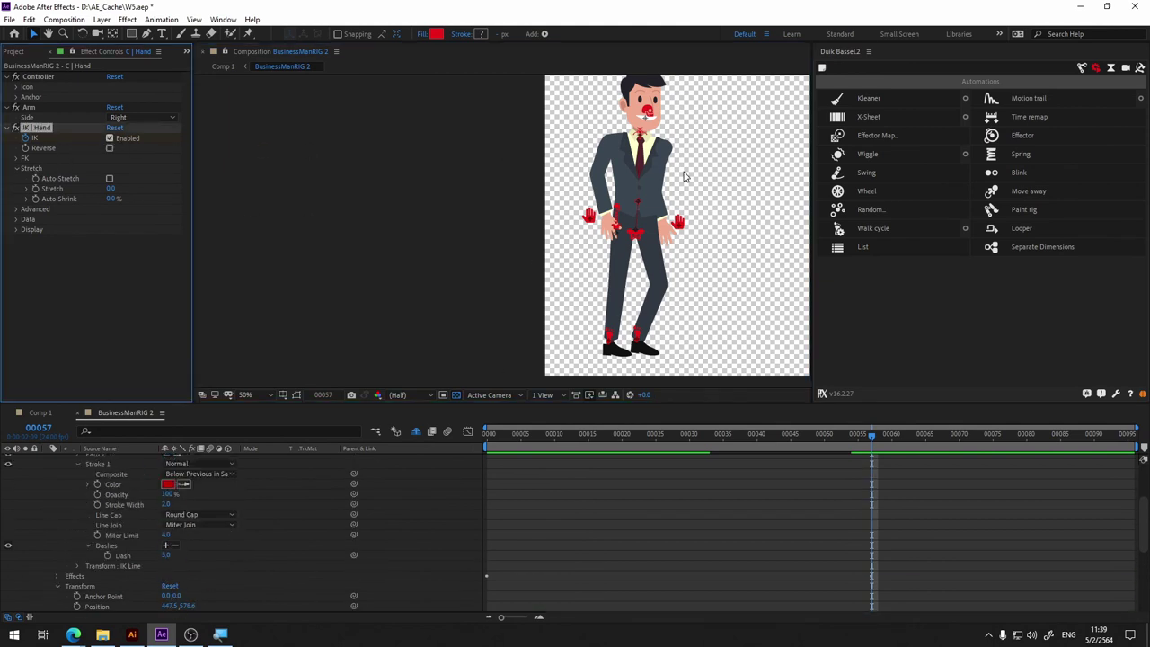
drag(678, 231, 698, 205)
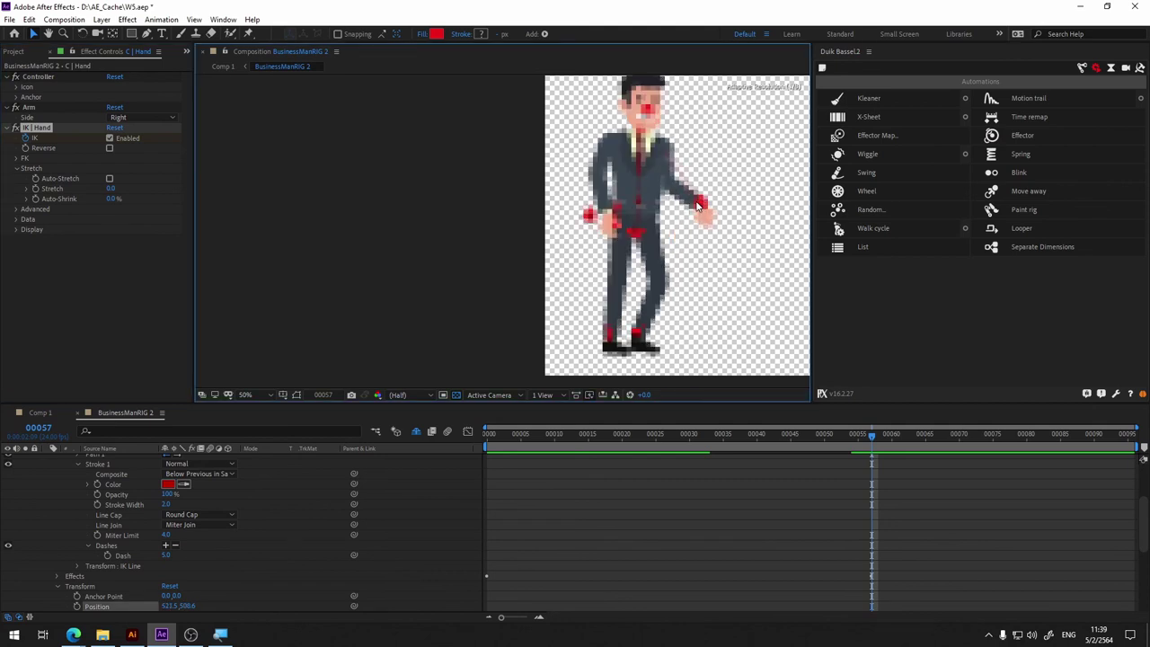
key(ctrl+z)
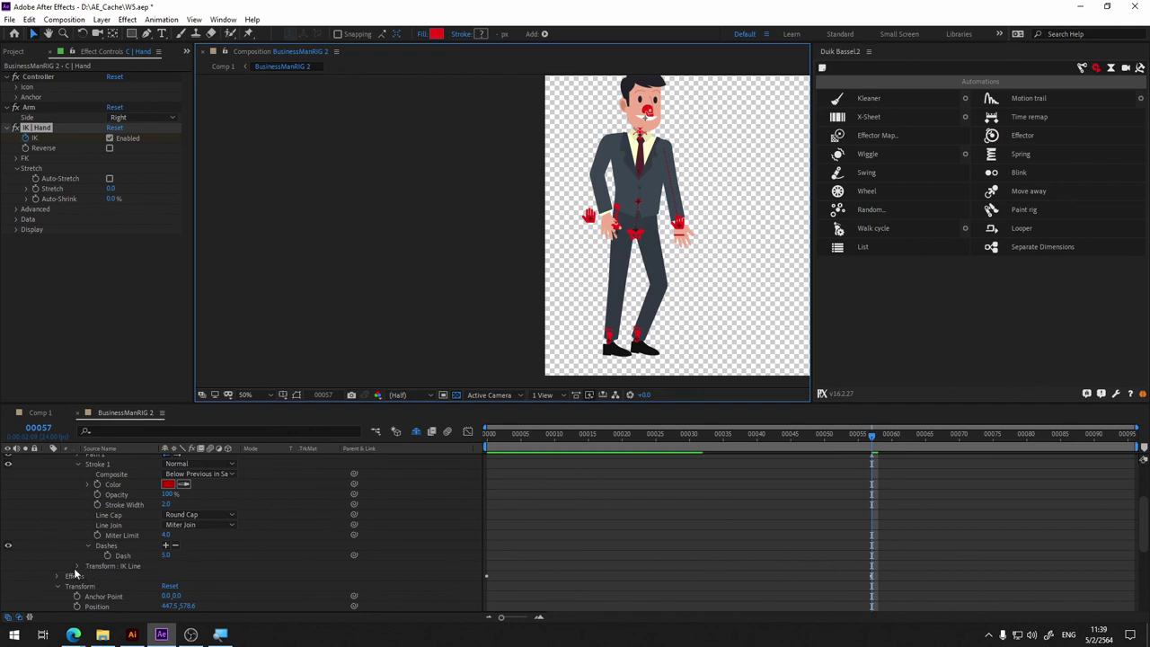
Step: Twirl open the hand layer's Effects to show IK | Hand with IK On and Reverse Off
scroll(116, 536, up, 3)
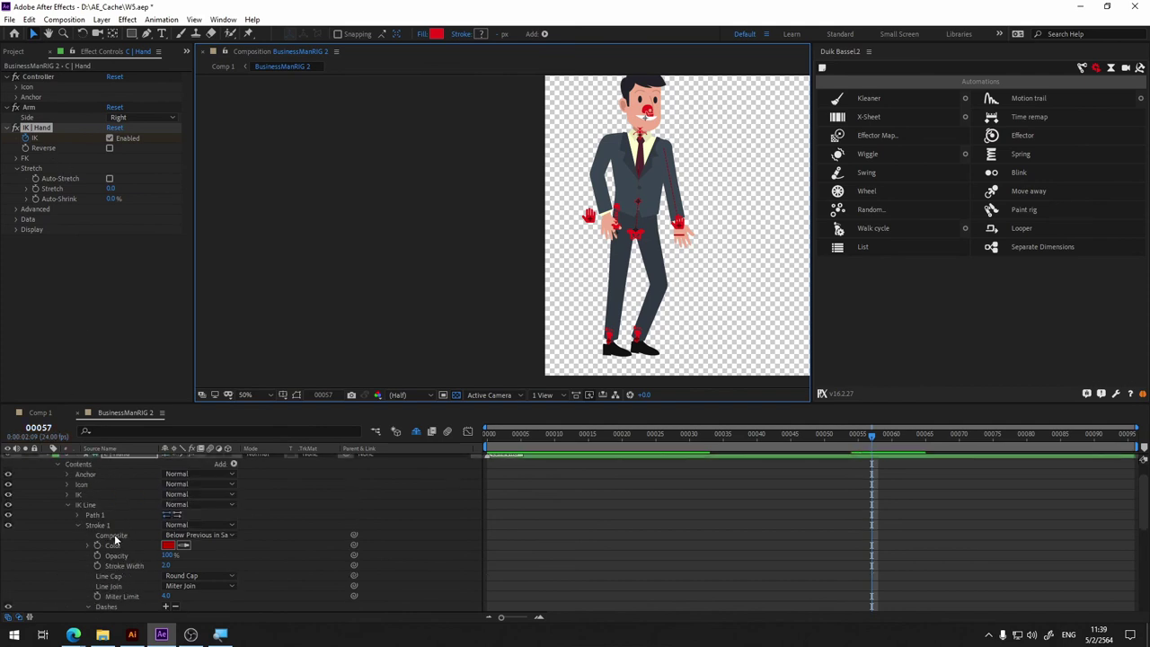
click(65, 493)
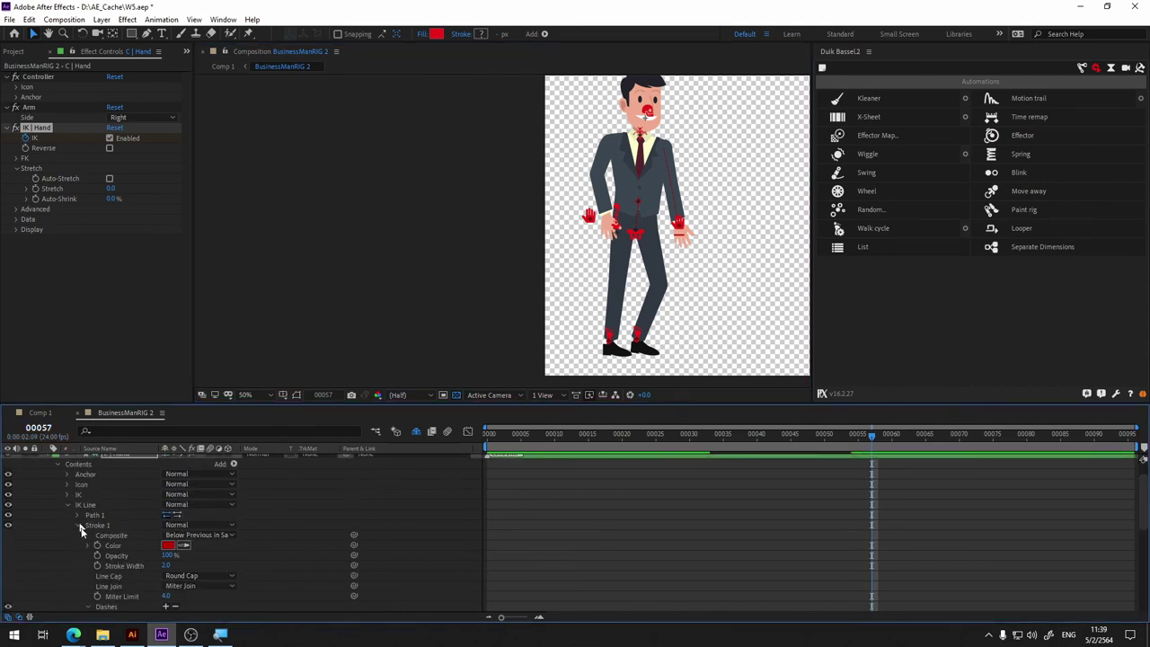
scroll(72, 504, down, 5)
scroll(79, 523, up, 2)
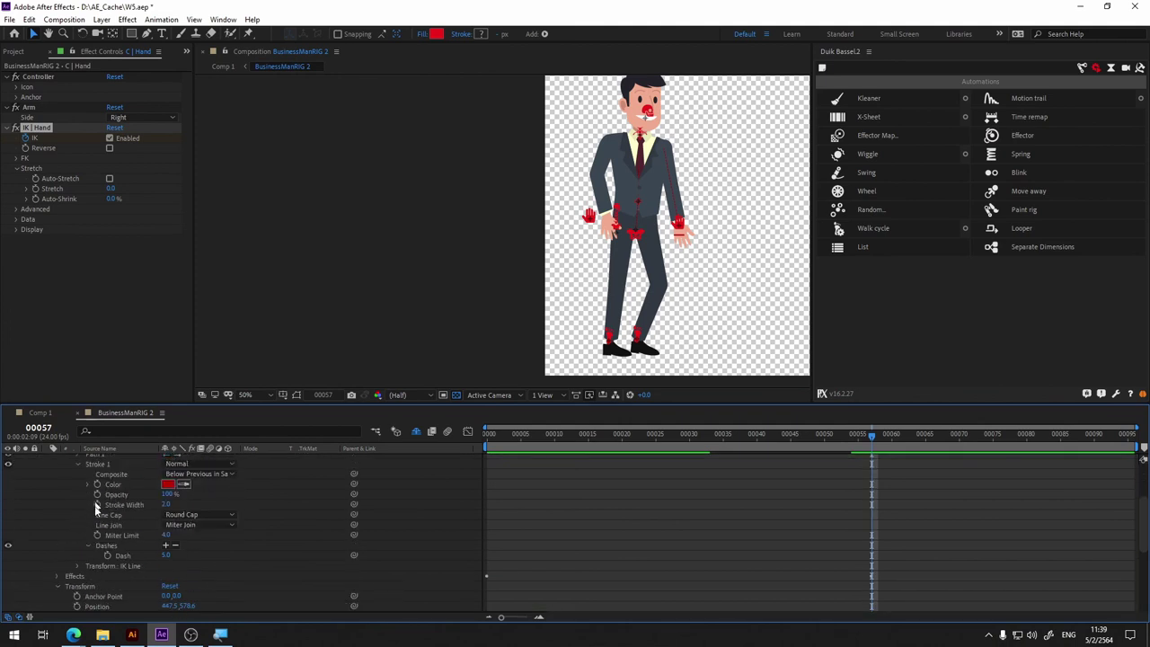
scroll(75, 557, down, 2)
click(57, 515)
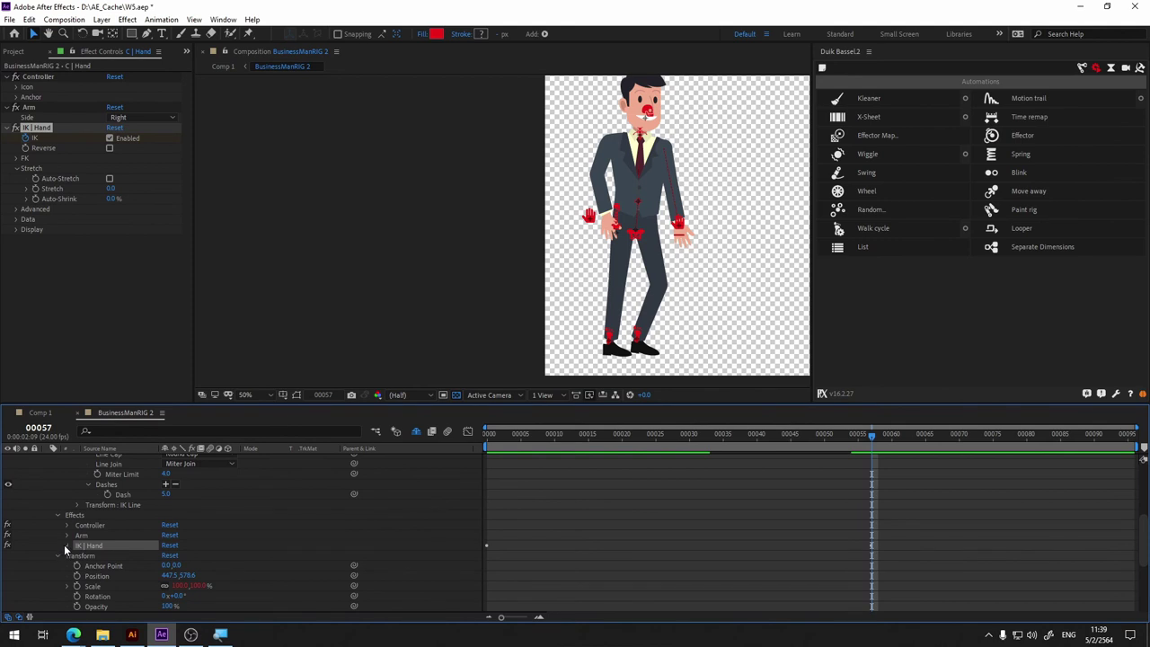
click(65, 544)
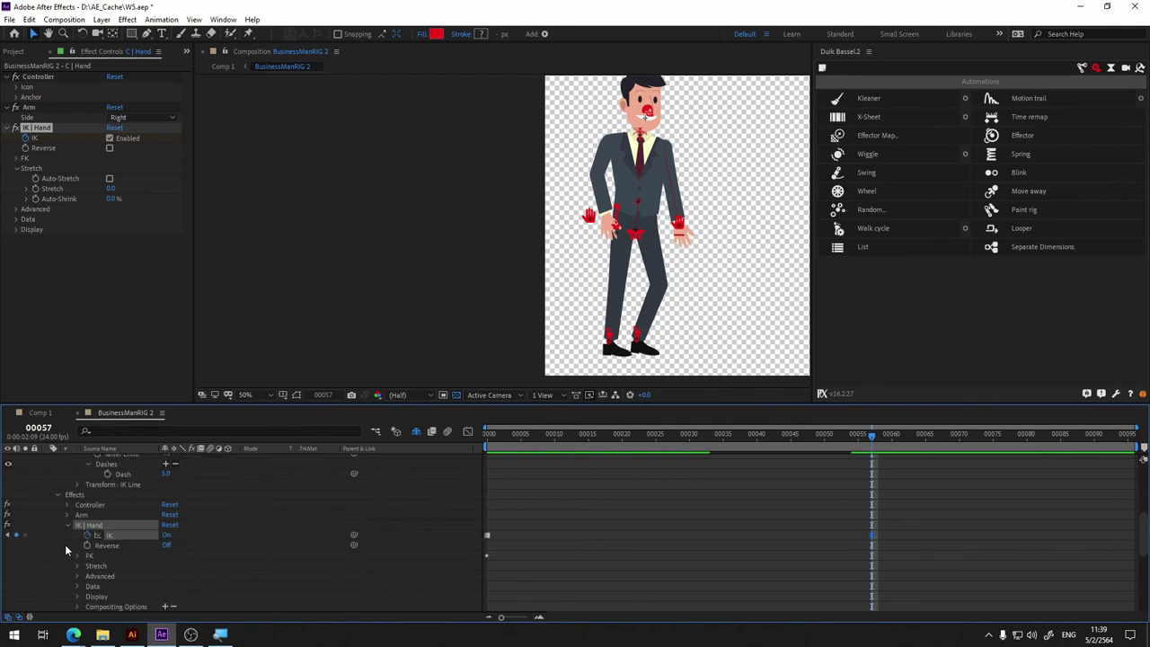
Step: Turn IK off for the right hand and set an IK keyframe at frame 50
click(801, 544)
click(481, 438)
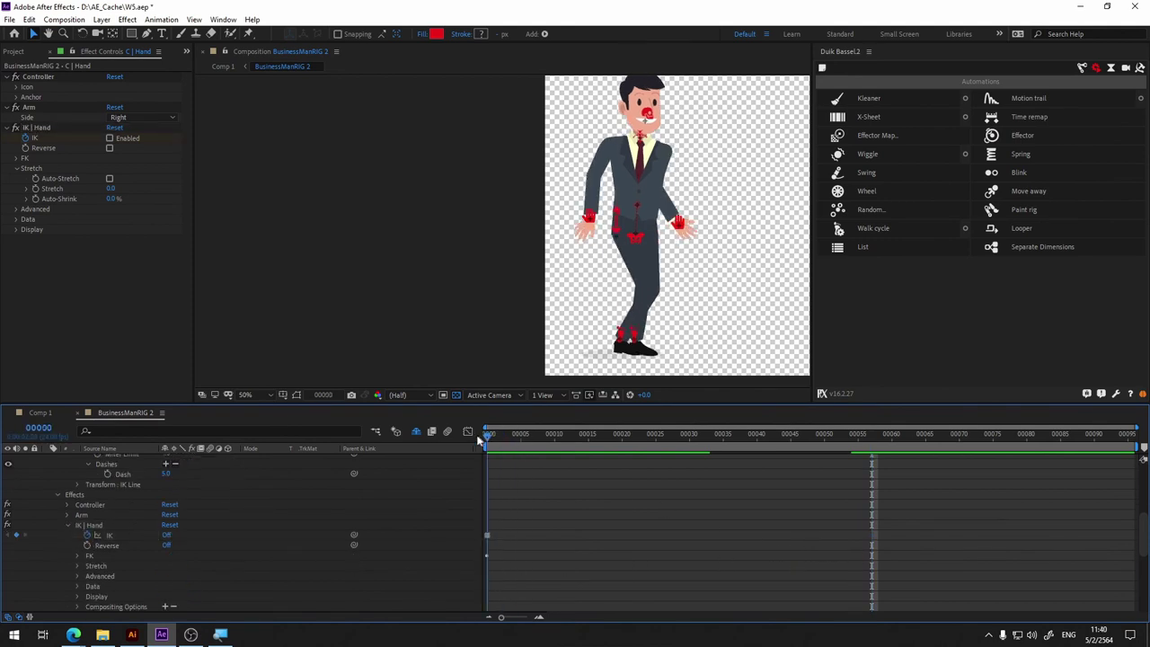
mouse_move(488, 437)
mouse_down()
mouse_move(831, 456)
mouse_move(764, 459)
mouse_up()
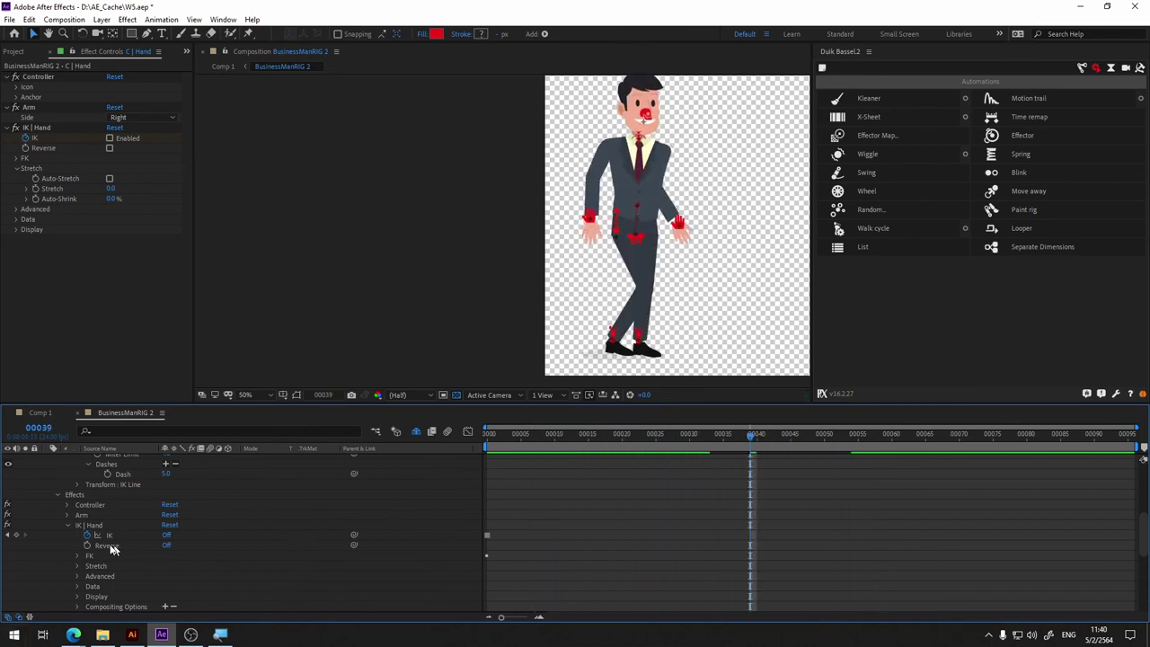
mouse_move(822, 437)
mouse_down()
mouse_move(757, 449)
mouse_move(852, 448)
mouse_move(824, 448)
mouse_up()
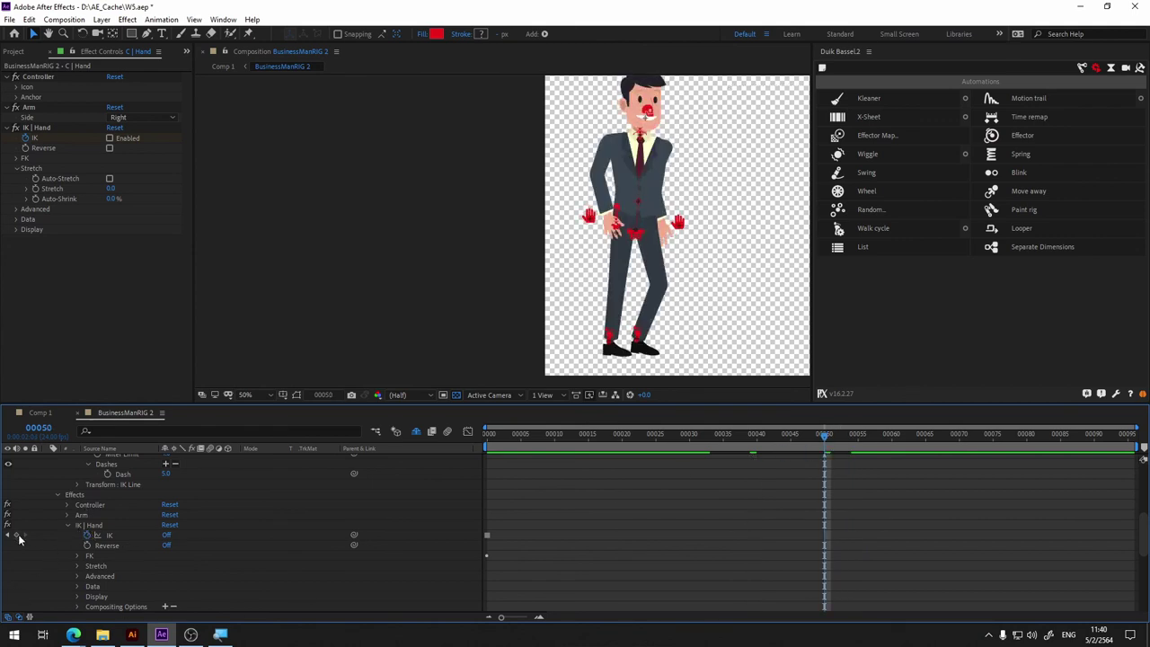
click(16, 536)
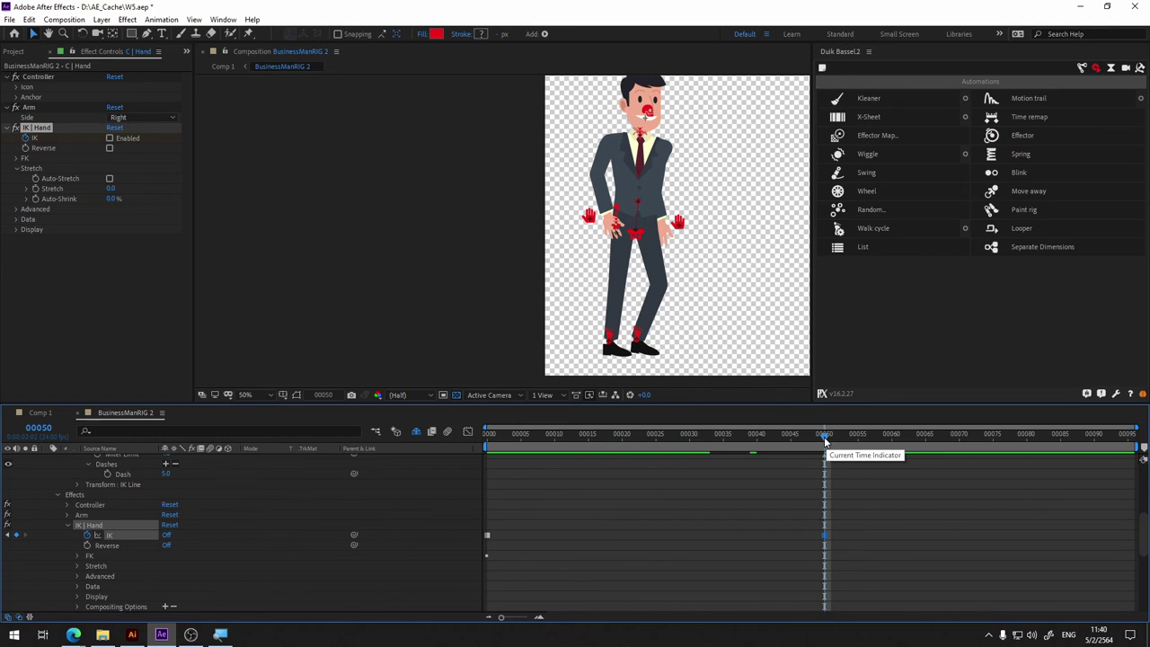
Step: Add an IK keyframe at frame 51 with IK switched back on, adjusting the hand position
drag(829, 443, 832, 439)
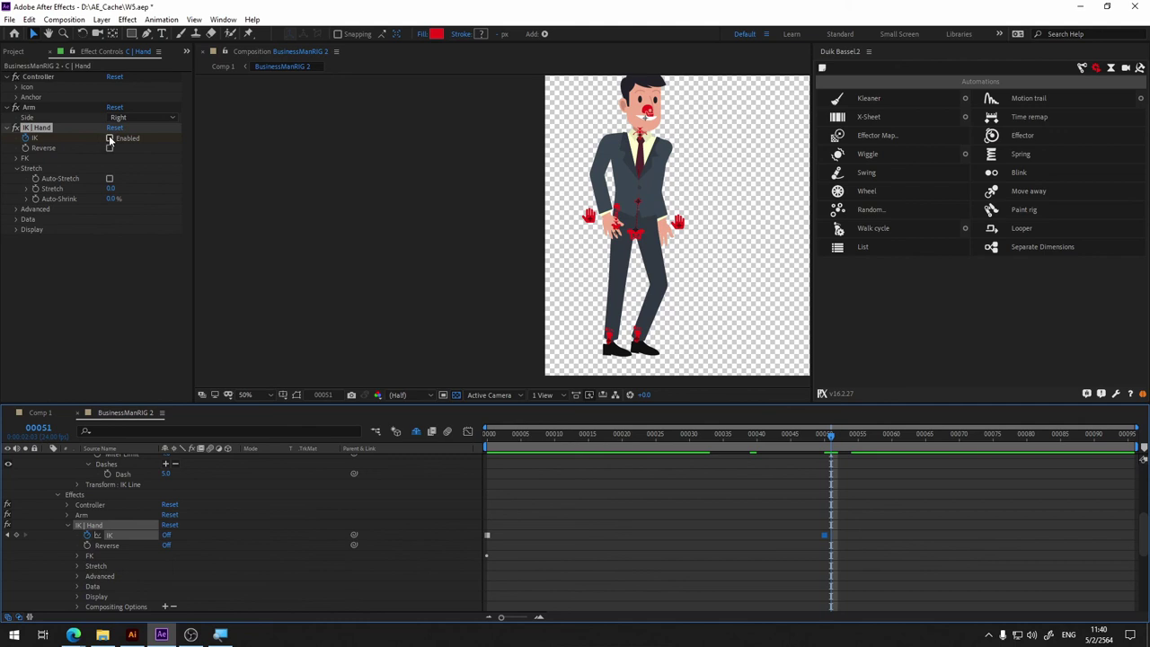
click(17, 535)
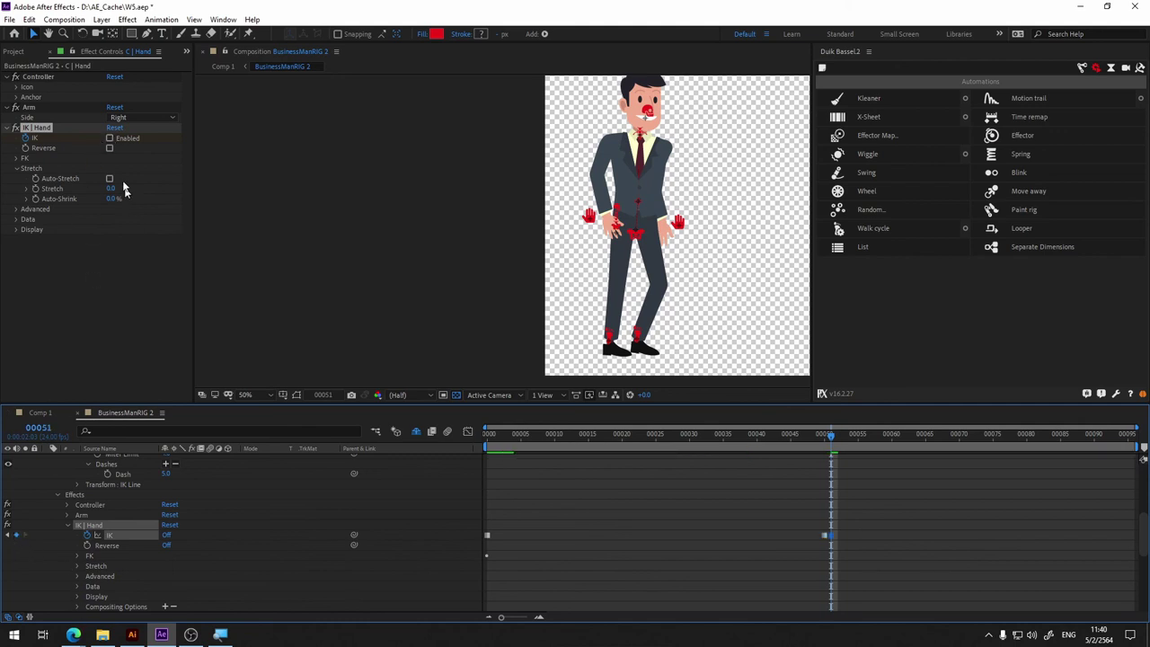
click(109, 138)
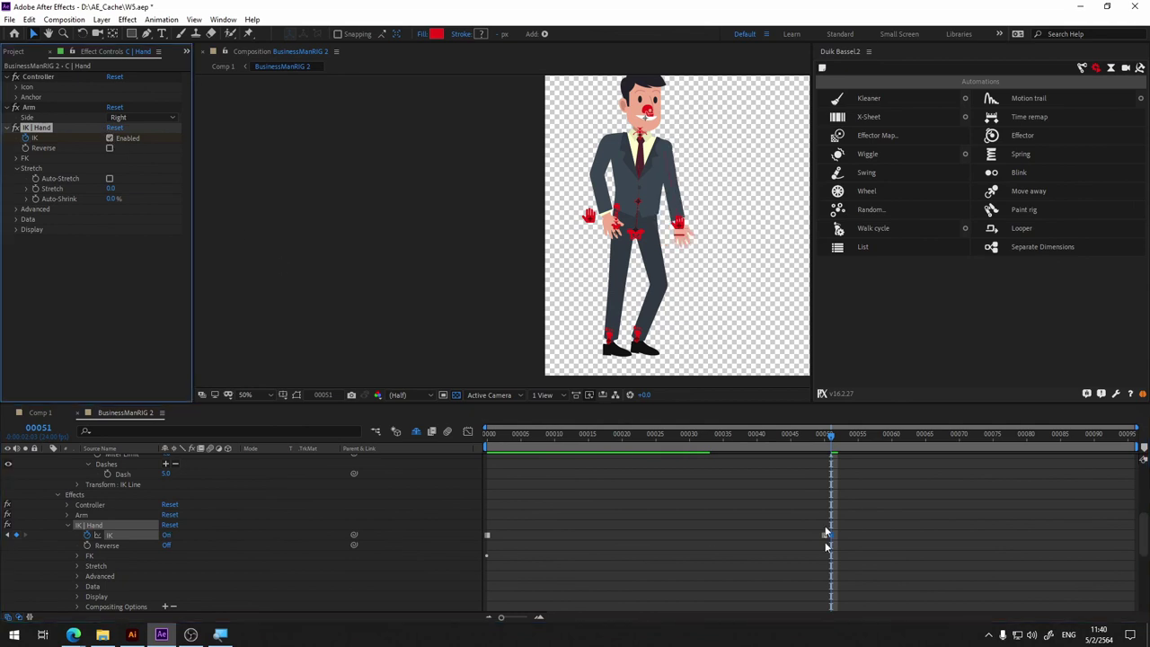
drag(829, 437, 830, 440)
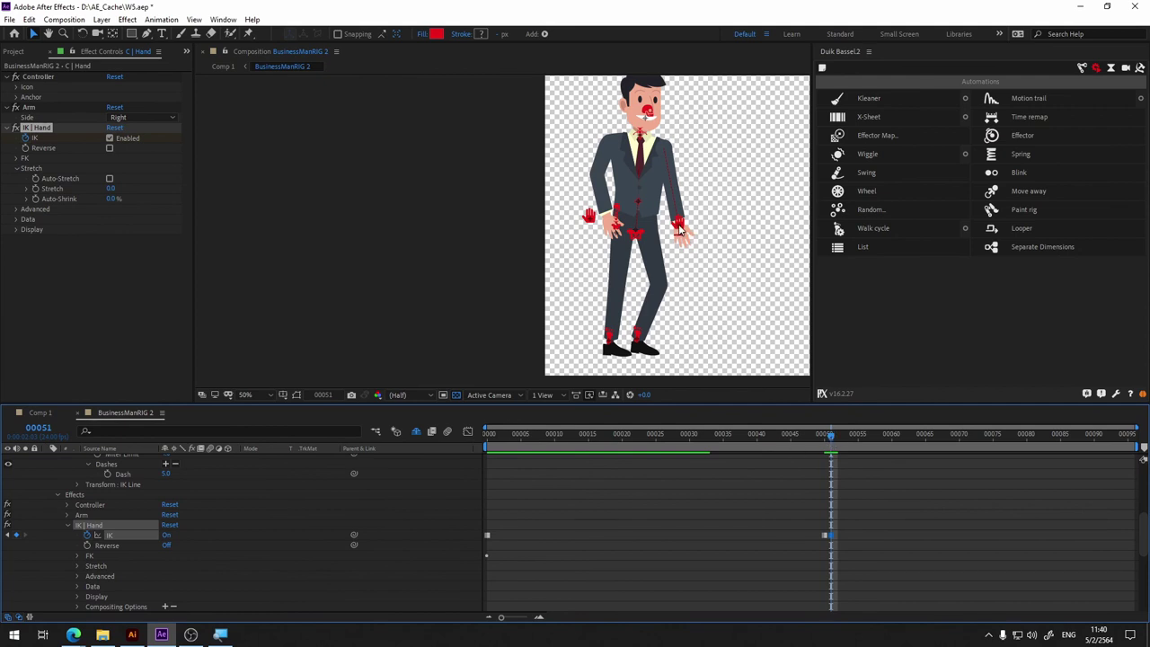
drag(680, 230, 670, 227)
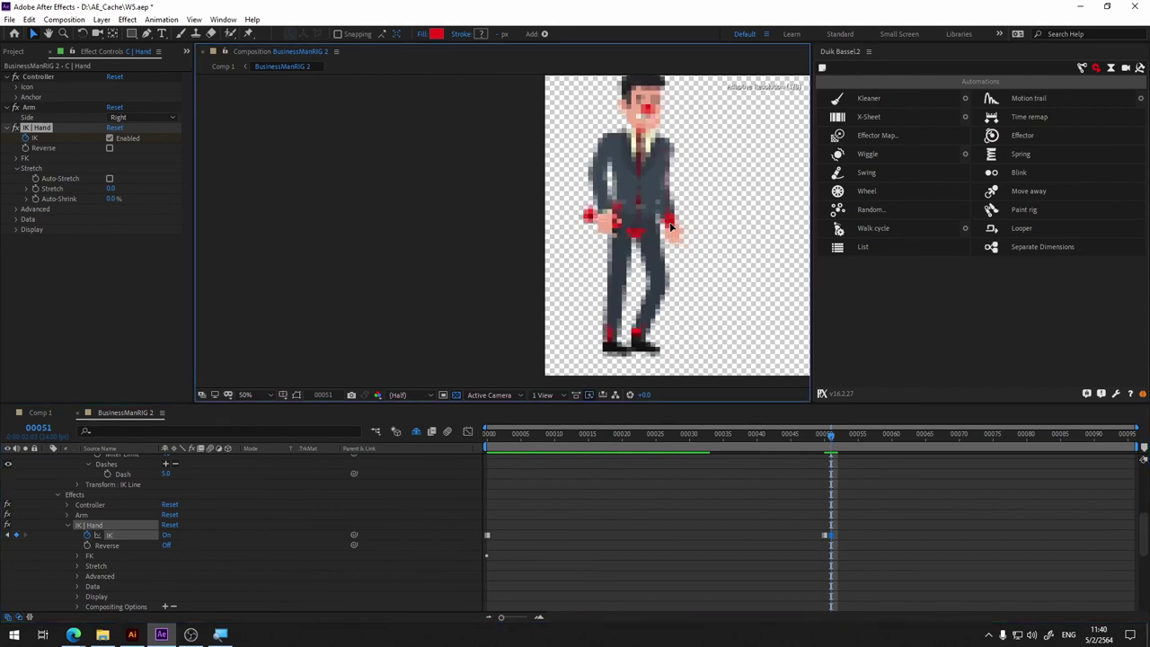
mouse_move(830, 441)
mouse_down()
mouse_move(820, 440)
mouse_move(832, 438)
mouse_up()
Step: Shift the IK-on keyframe to about frame 53 and review the pose around the switch
click(830, 537)
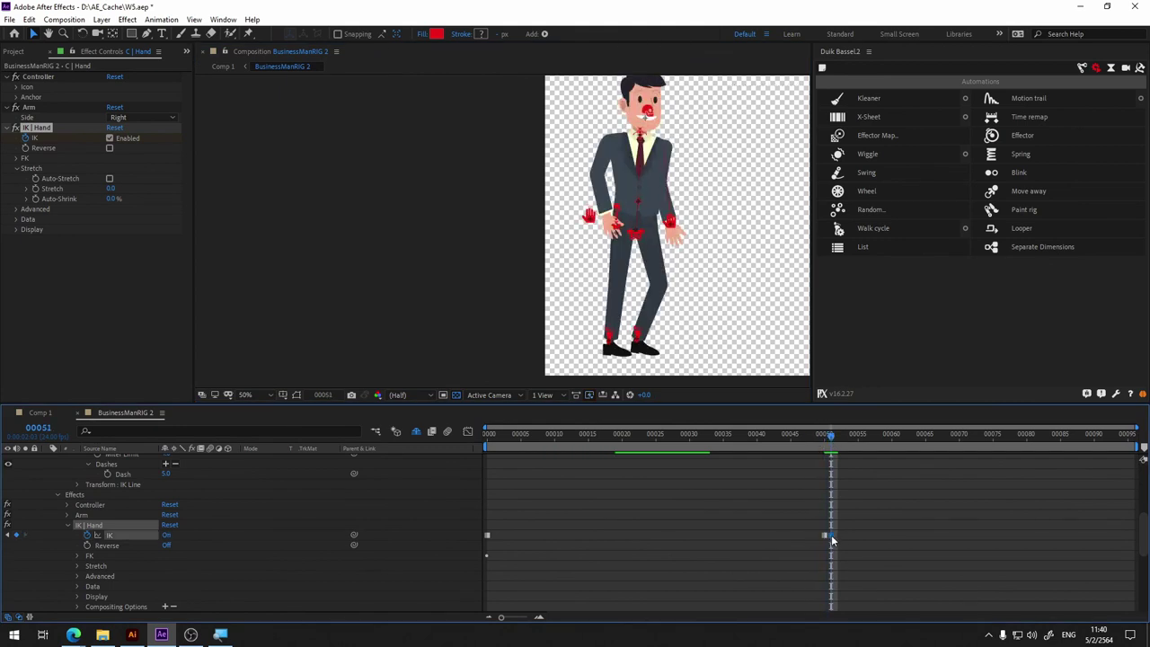
drag(831, 537, 845, 536)
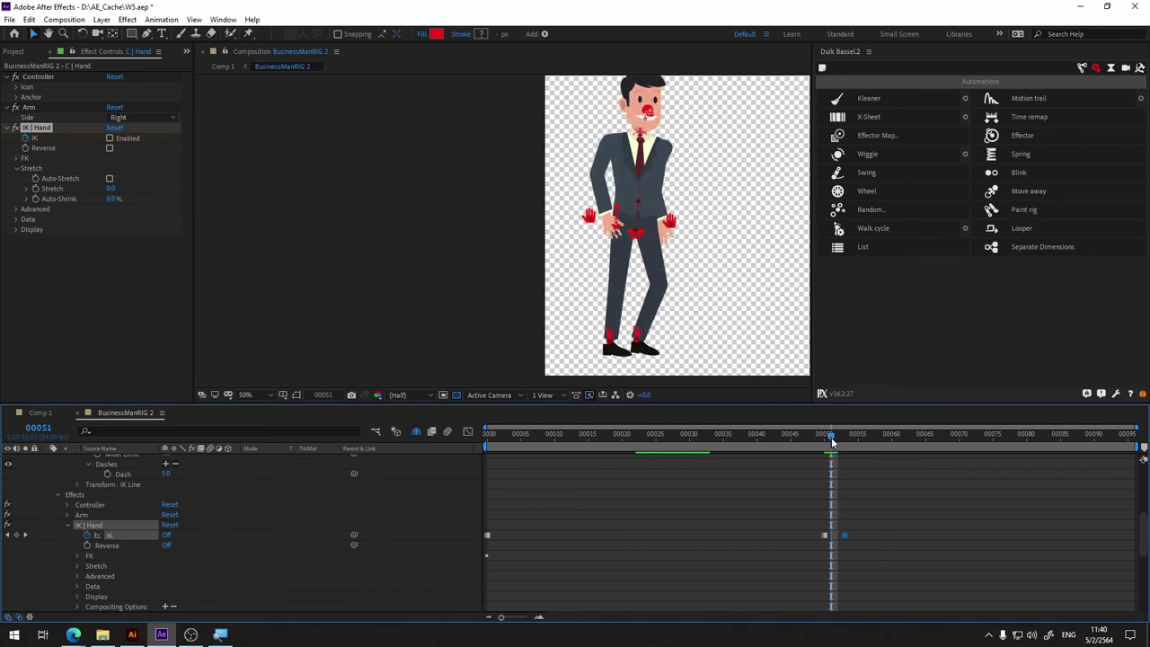
drag(832, 440, 844, 442)
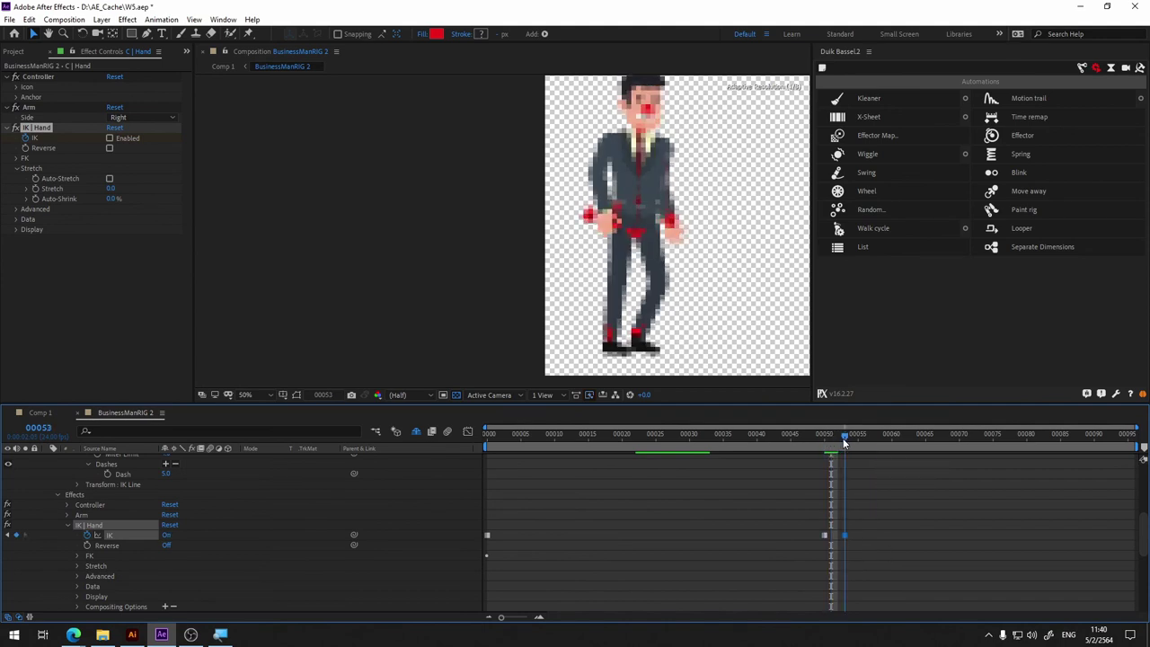
mouse_move(848, 442)
mouse_down()
mouse_move(811, 439)
mouse_move(845, 447)
mouse_up()
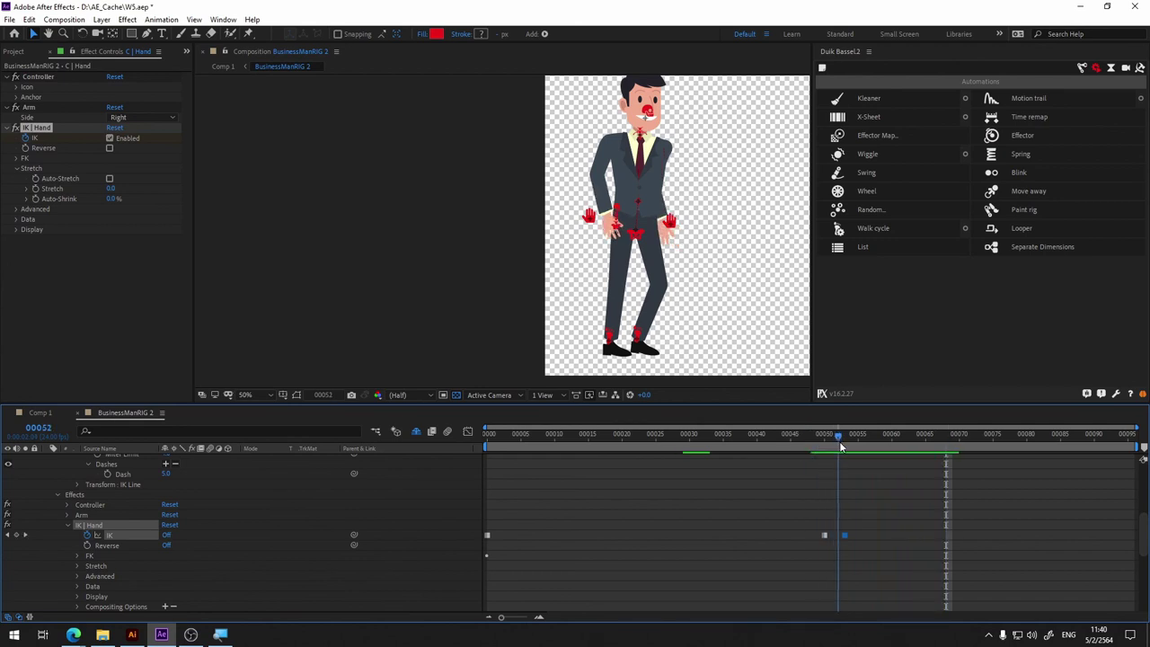
Step: Try the IK-on keyframe at frame 61, then move it back to frame 51
key(alt+])
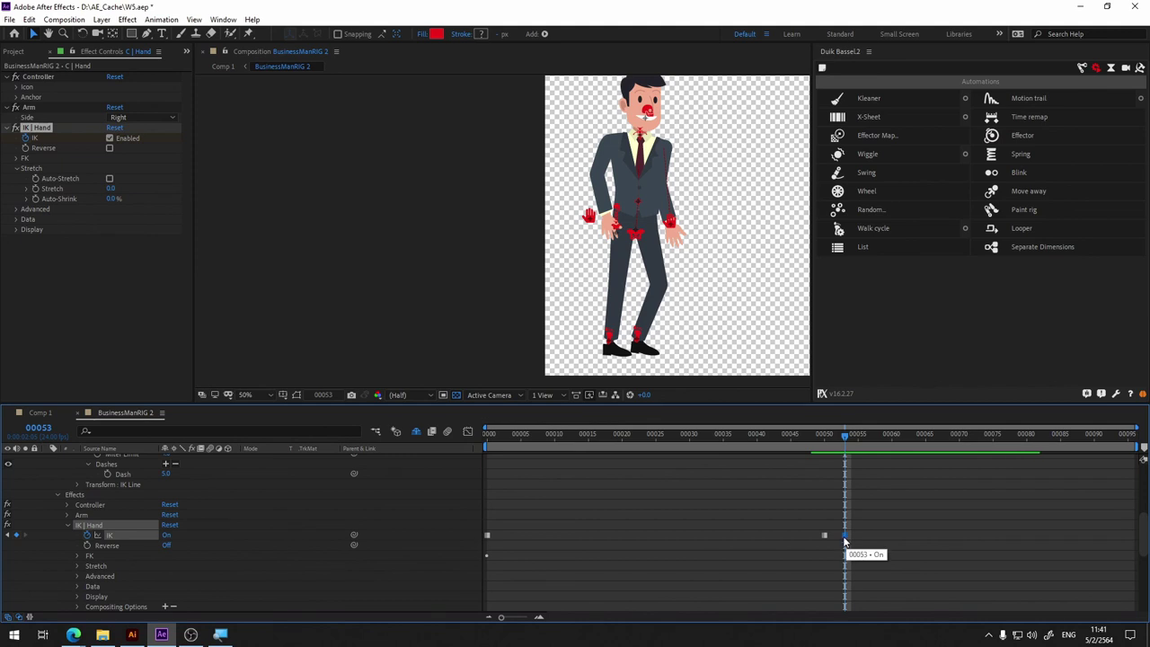
drag(849, 540, 899, 536)
drag(850, 442, 825, 452)
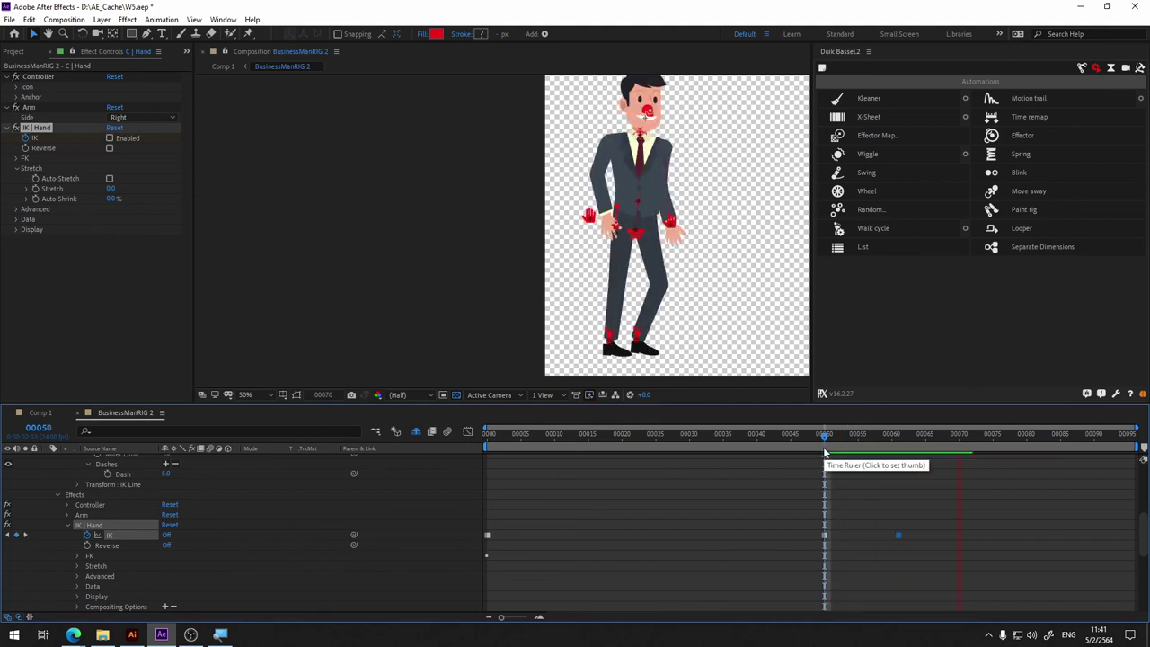
mouse_move(819, 452)
mouse_down()
mouse_move(905, 452)
mouse_move(830, 452)
mouse_up()
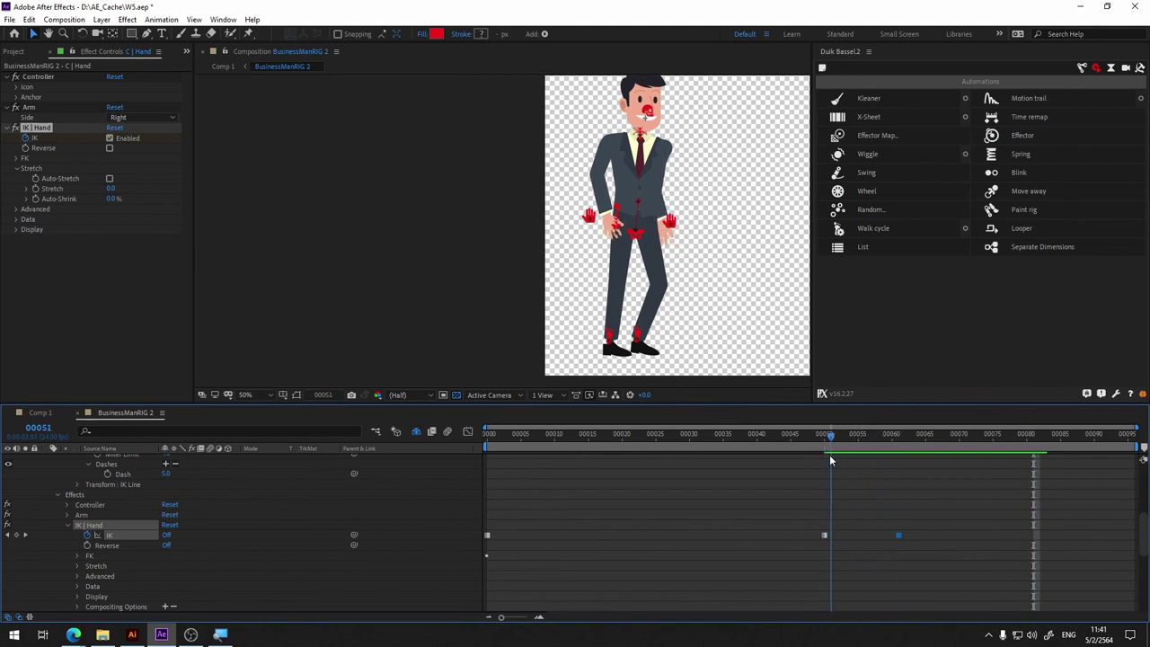
drag(899, 537, 830, 538)
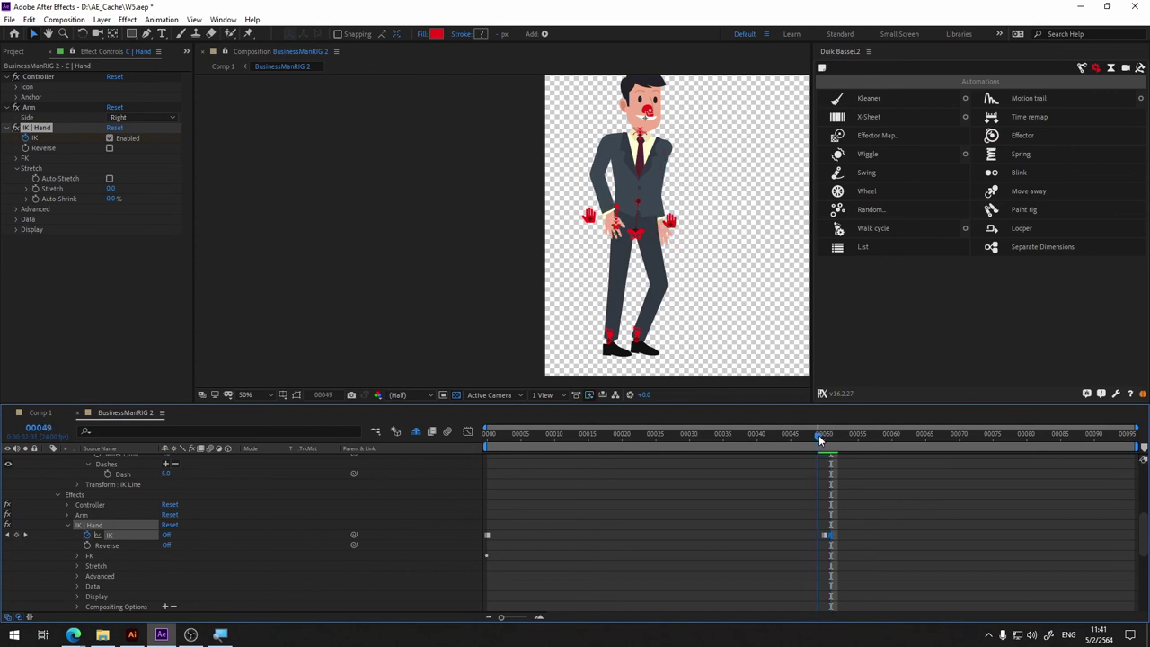
Step: Nudge the right hand slightly left and check its pose at frame 51
click(763, 337)
drag(670, 228, 662, 228)
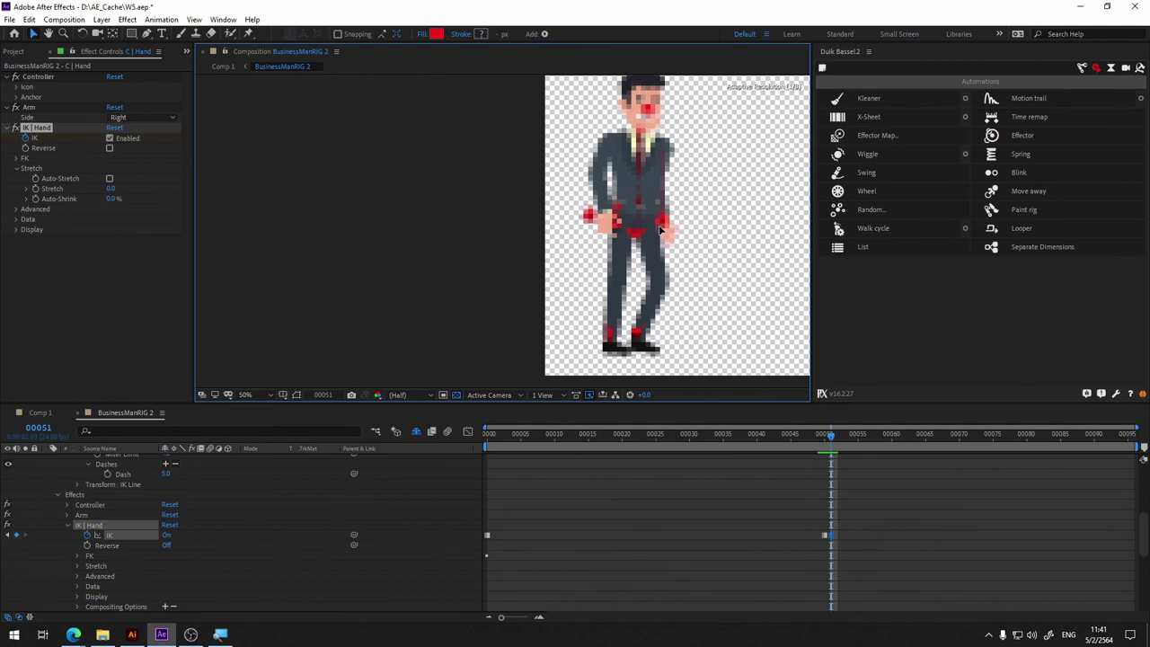
drag(836, 440, 827, 441)
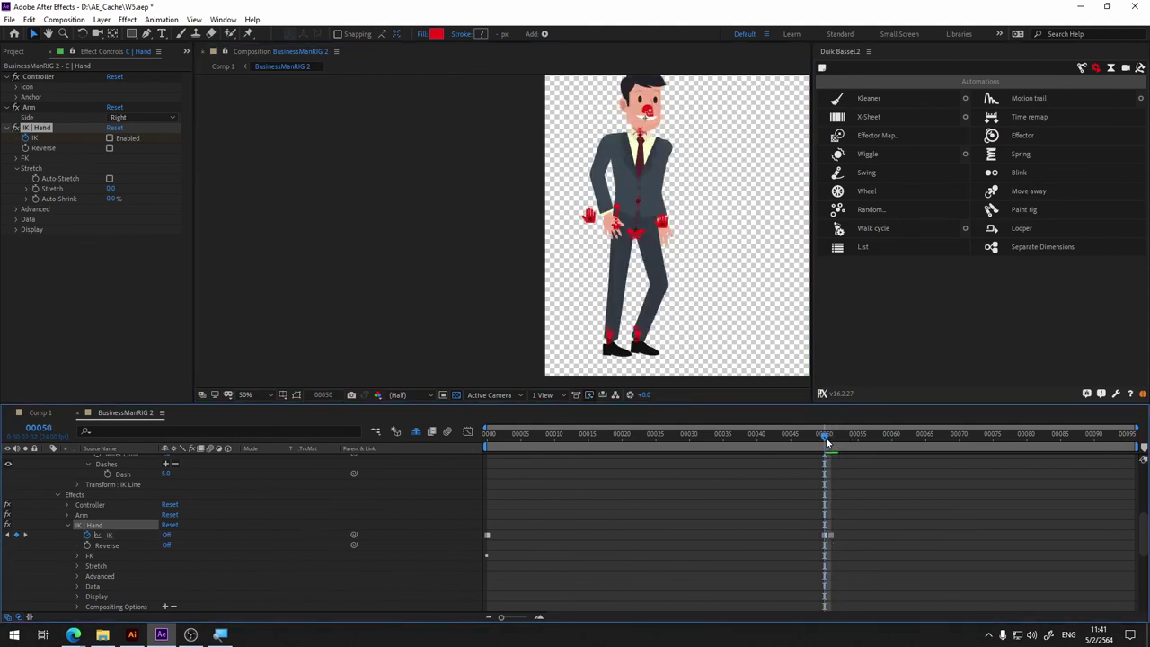
key(Page_Down)
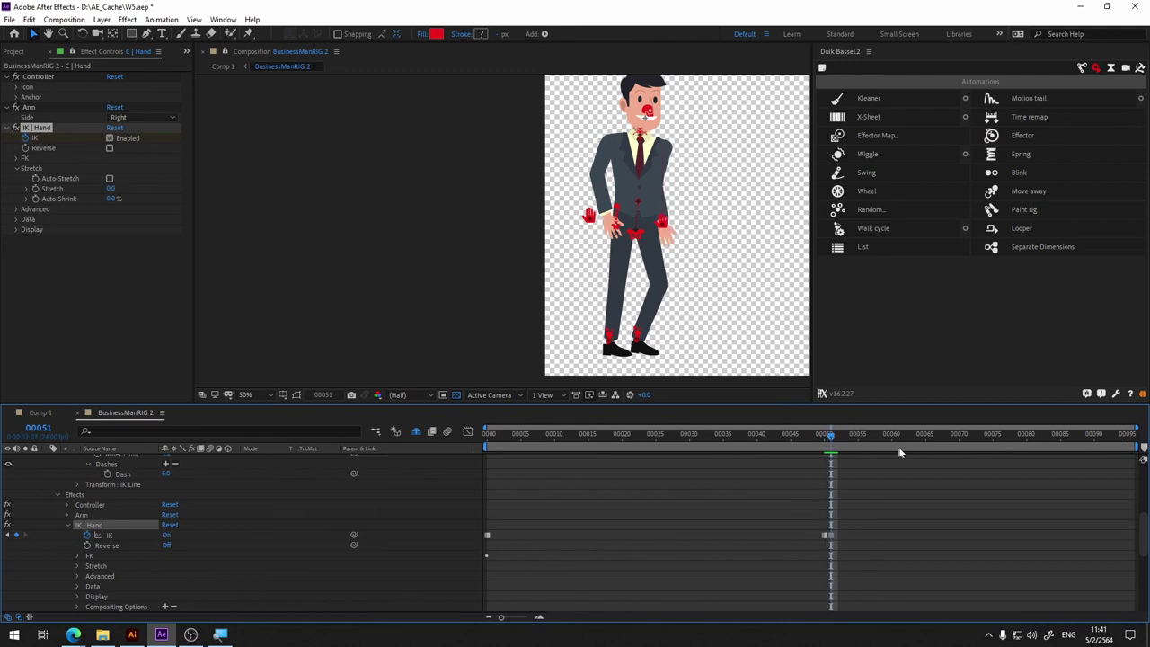
Step: At frame 75, raise the right hand up and to the right near head height
click(987, 449)
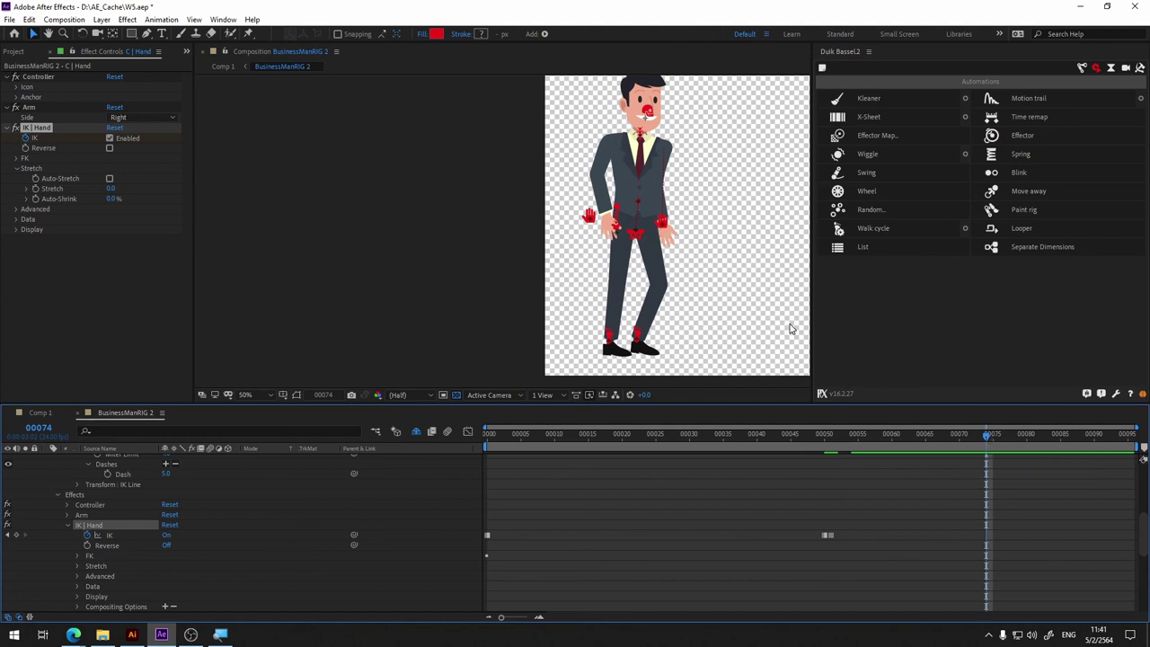
click(831, 449)
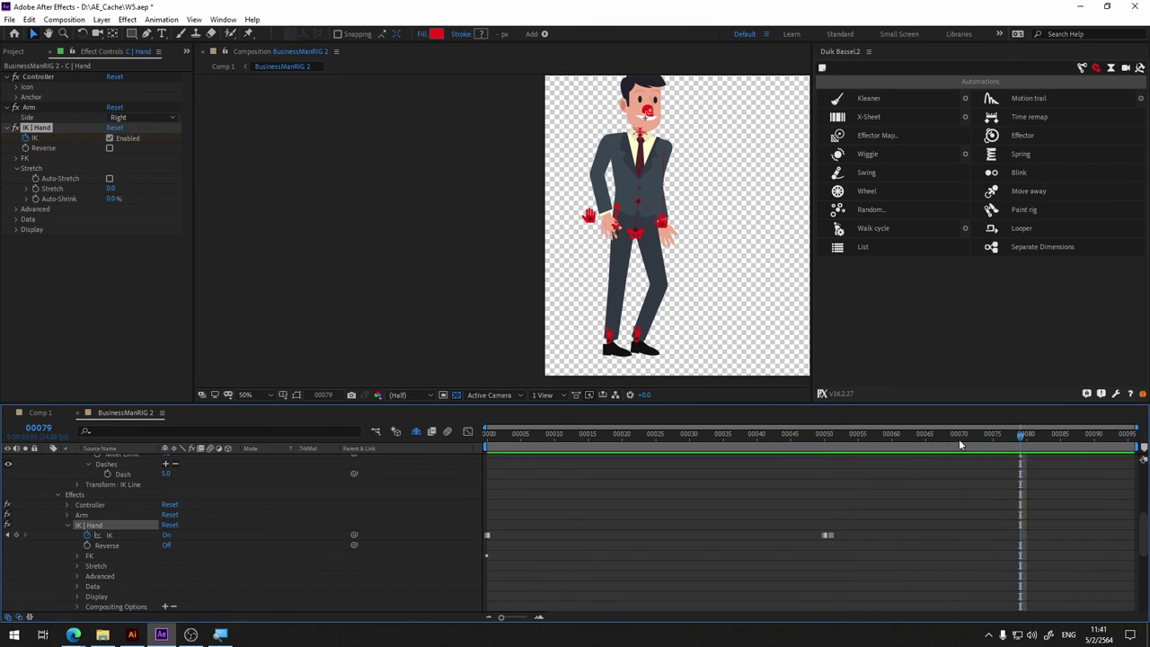
drag(959, 444, 993, 444)
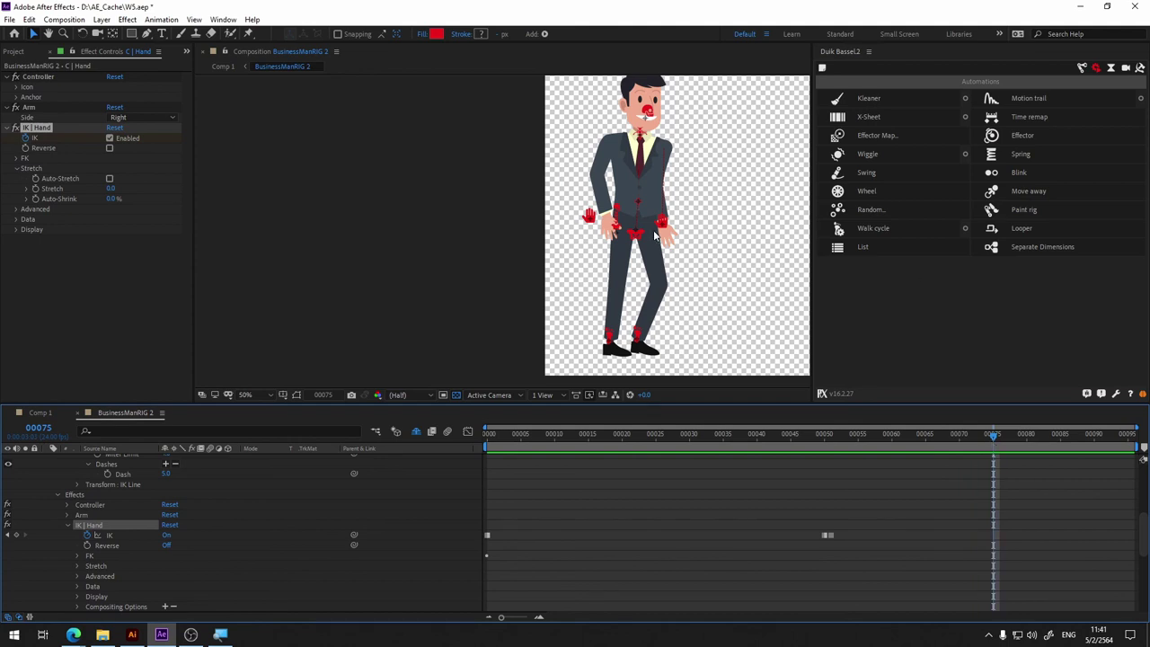
mouse_move(663, 224)
mouse_down()
mouse_move(734, 141)
mouse_move(726, 108)
mouse_up()
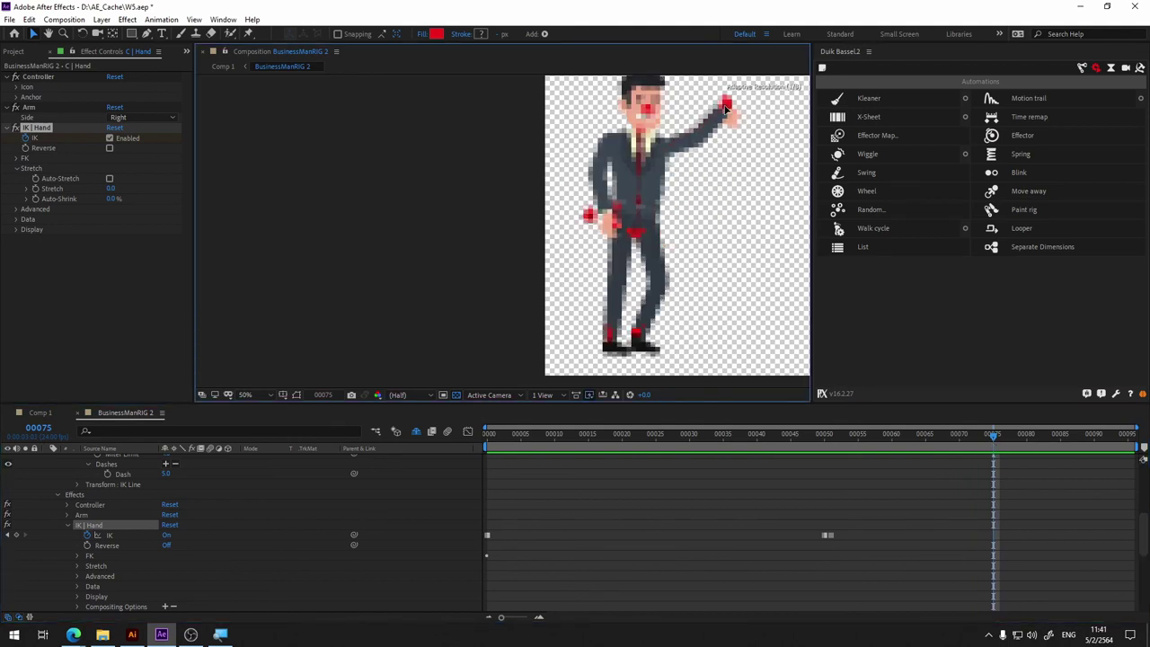
Step: Undo the raised right-arm pose after reviewing the arm motion
drag(992, 443, 850, 437)
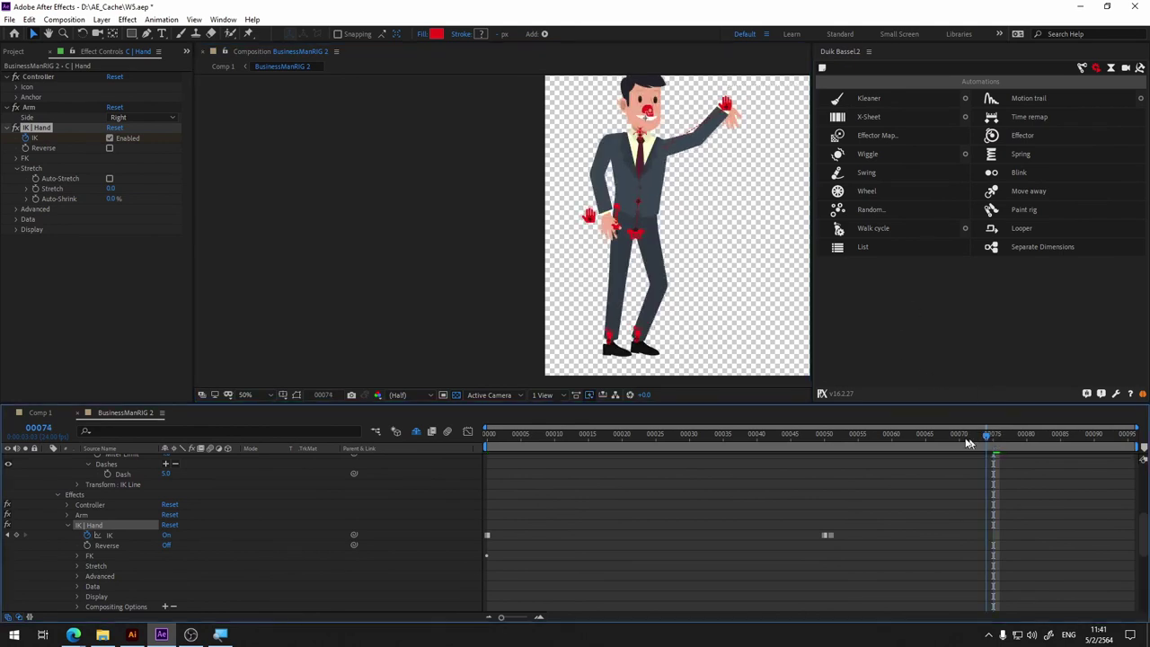
key(ctrl+z)
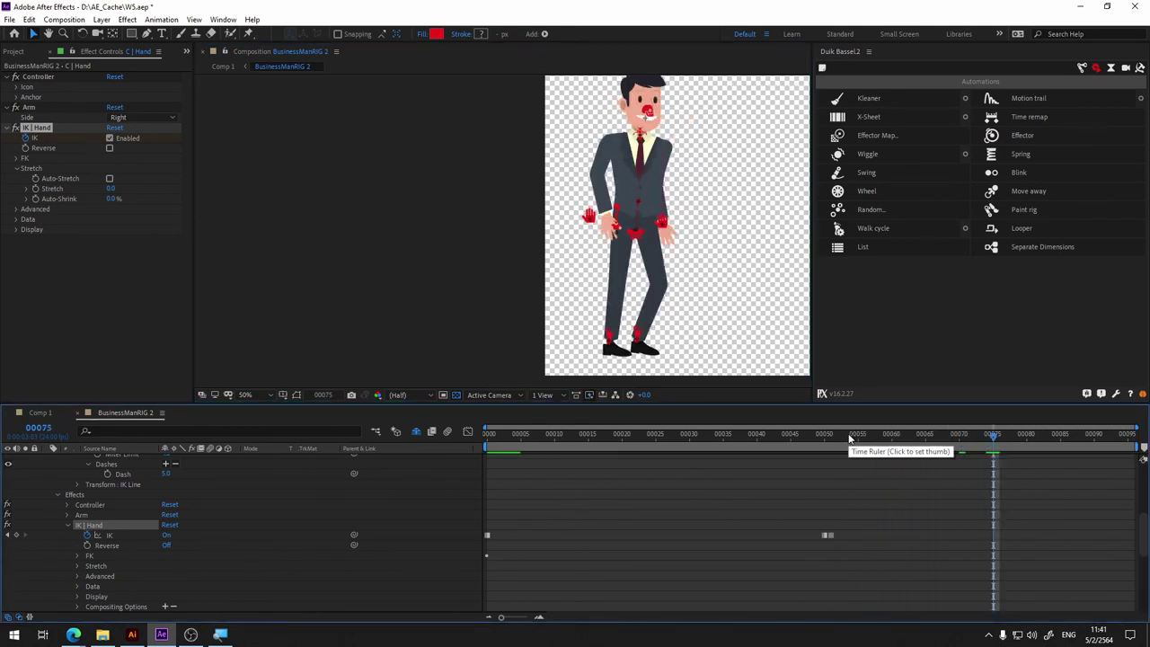
scroll(147, 555, down, 3)
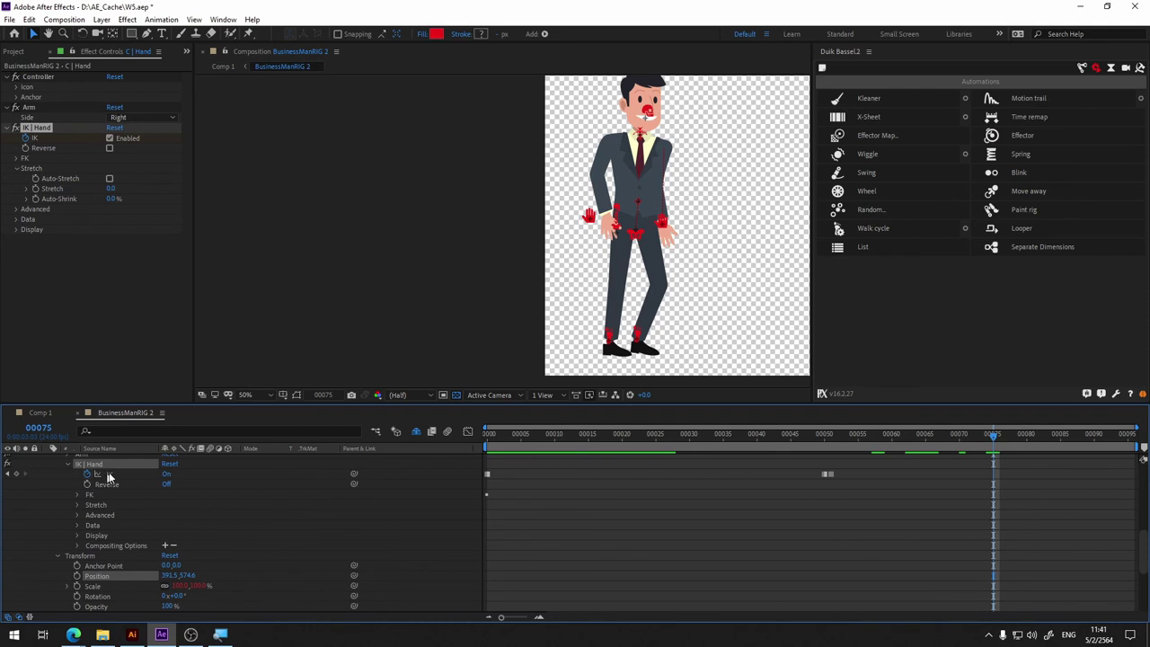
scroll(180, 526, down, 2)
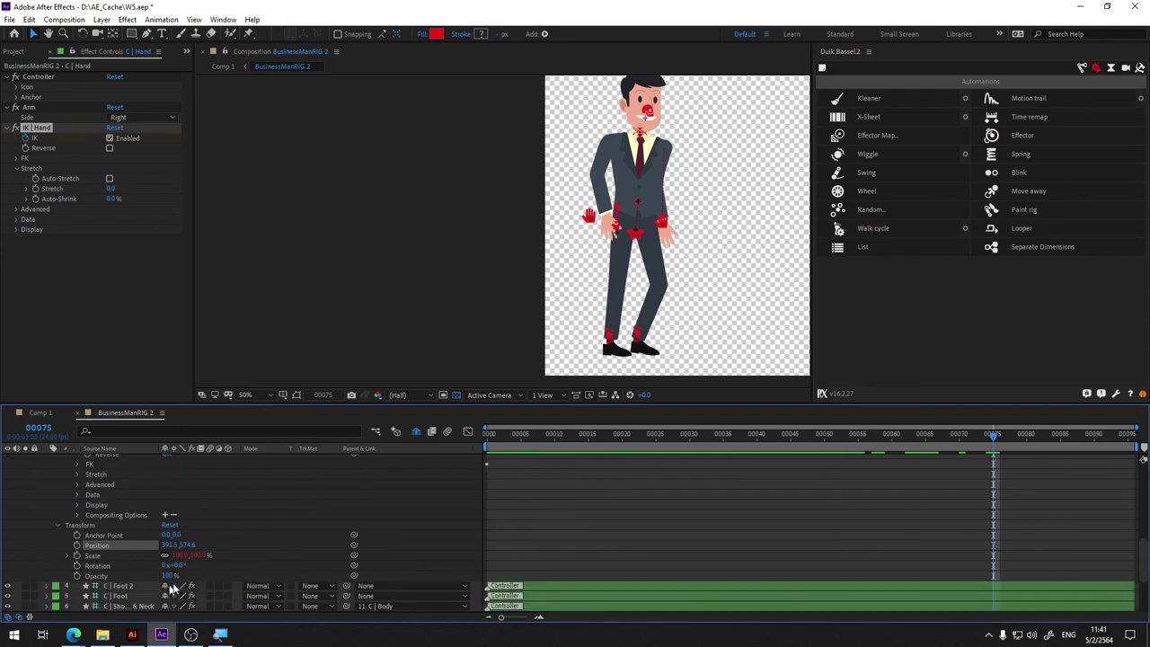
scroll(905, 502, up, 3)
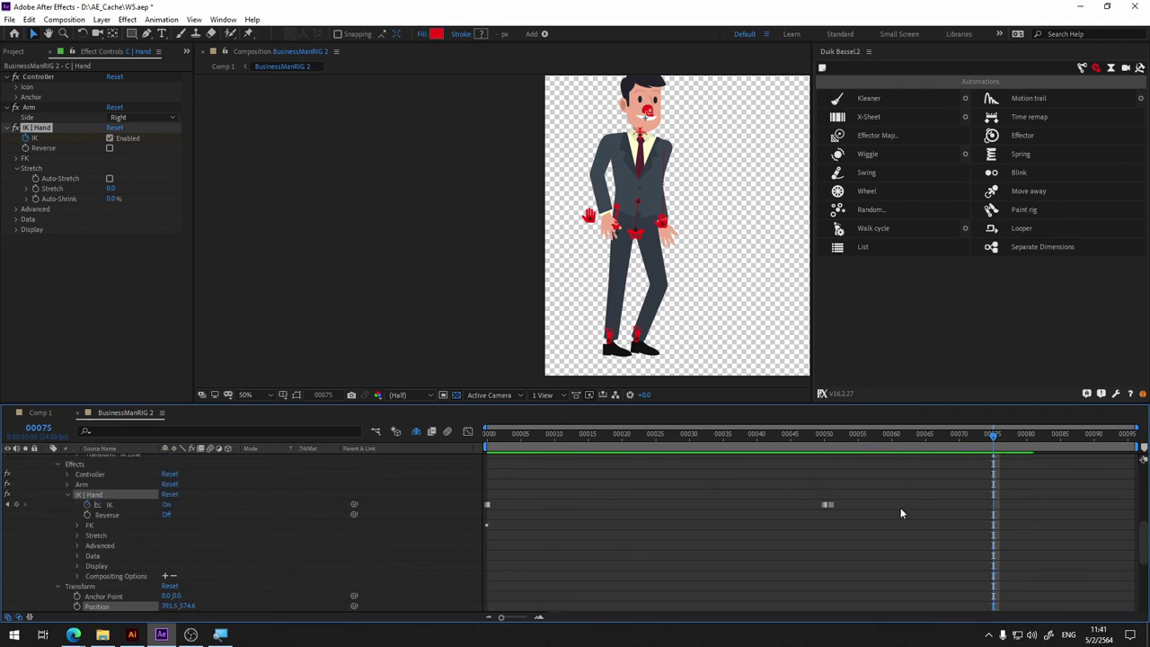
Step: Set a Position keyframe on the right hand controller at frame 51
click(831, 440)
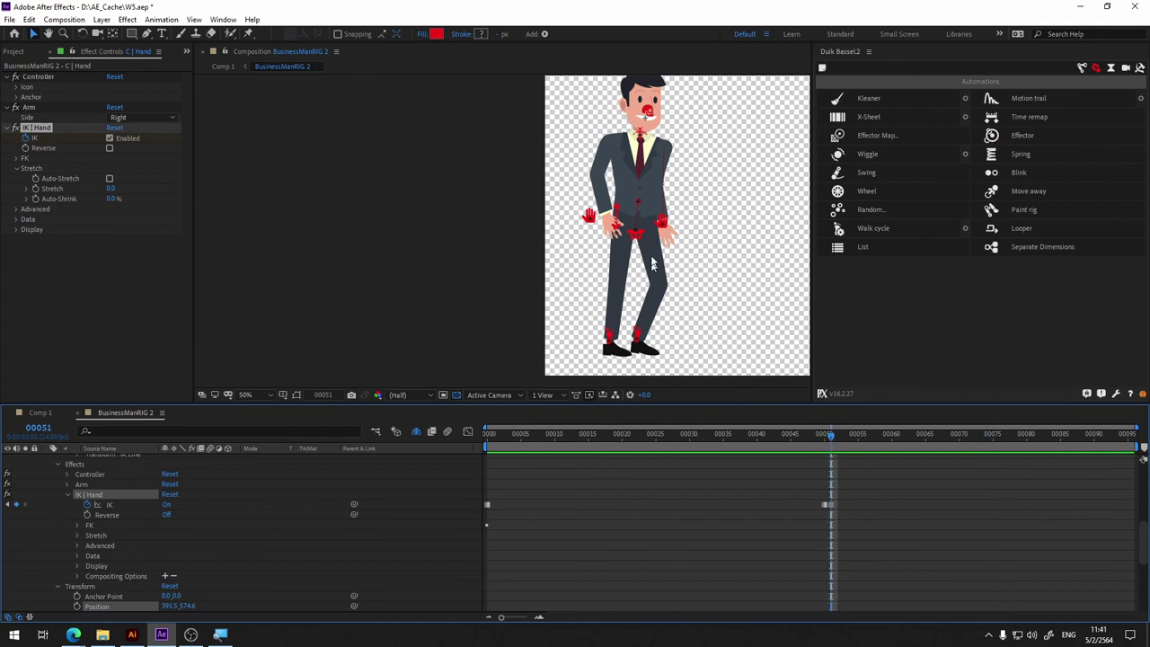
click(665, 222)
scroll(183, 585, down, 2)
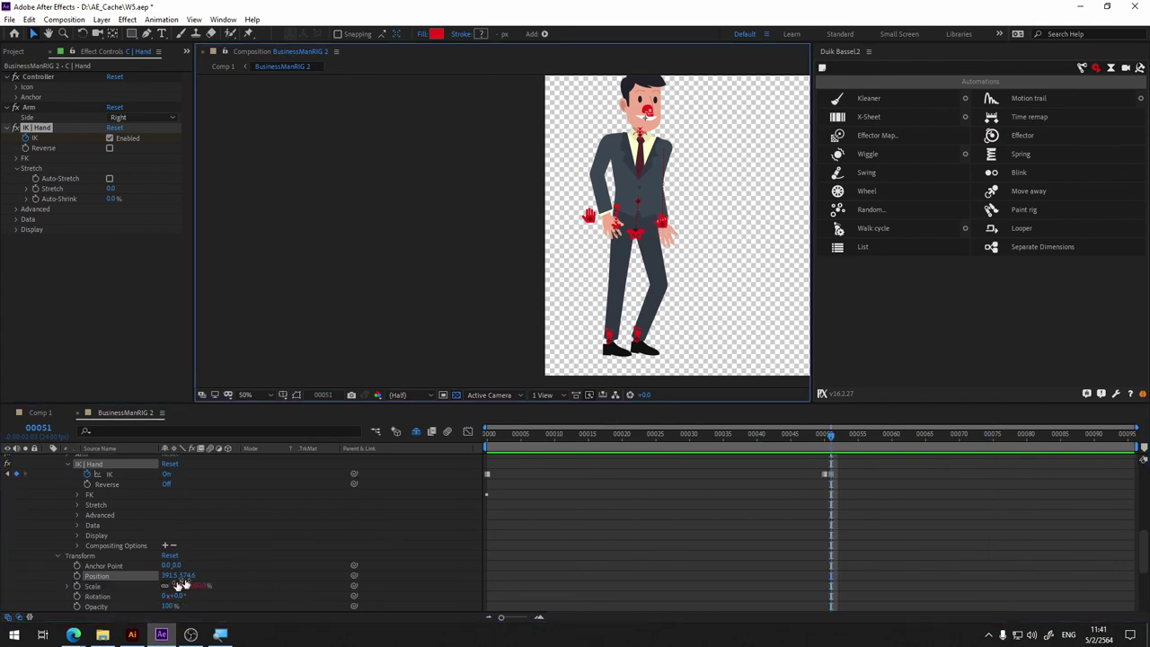
alt+click(77, 576)
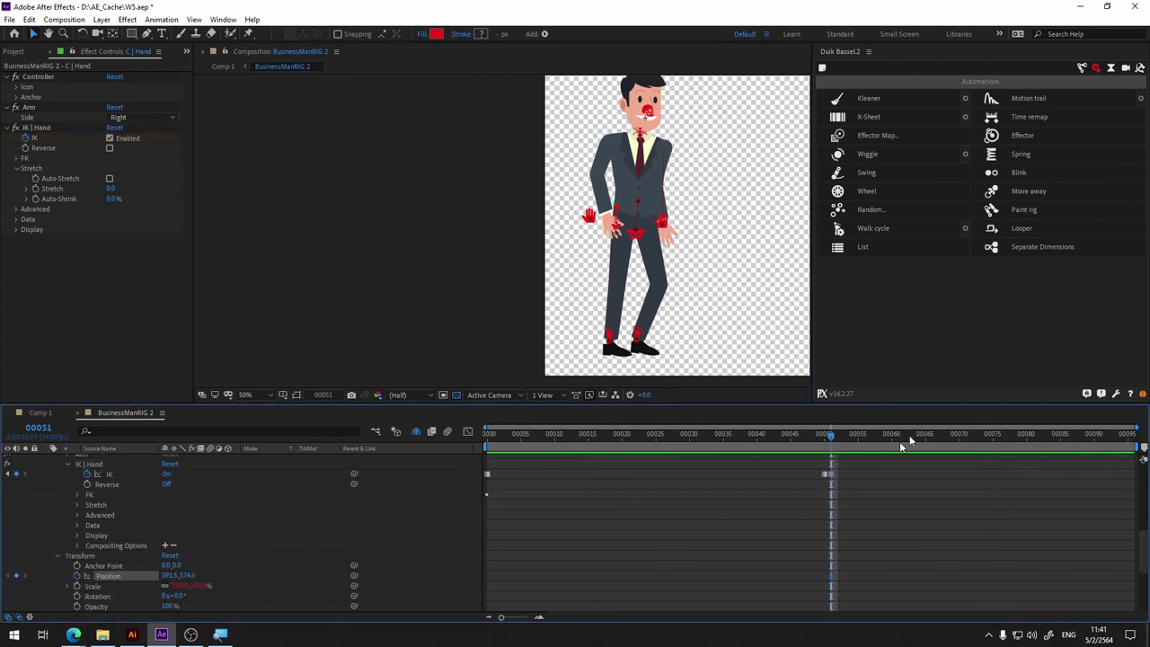
Step: At frame 75, drag the hand outward to extend the arm, then preview the rise
drag(846, 440, 993, 437)
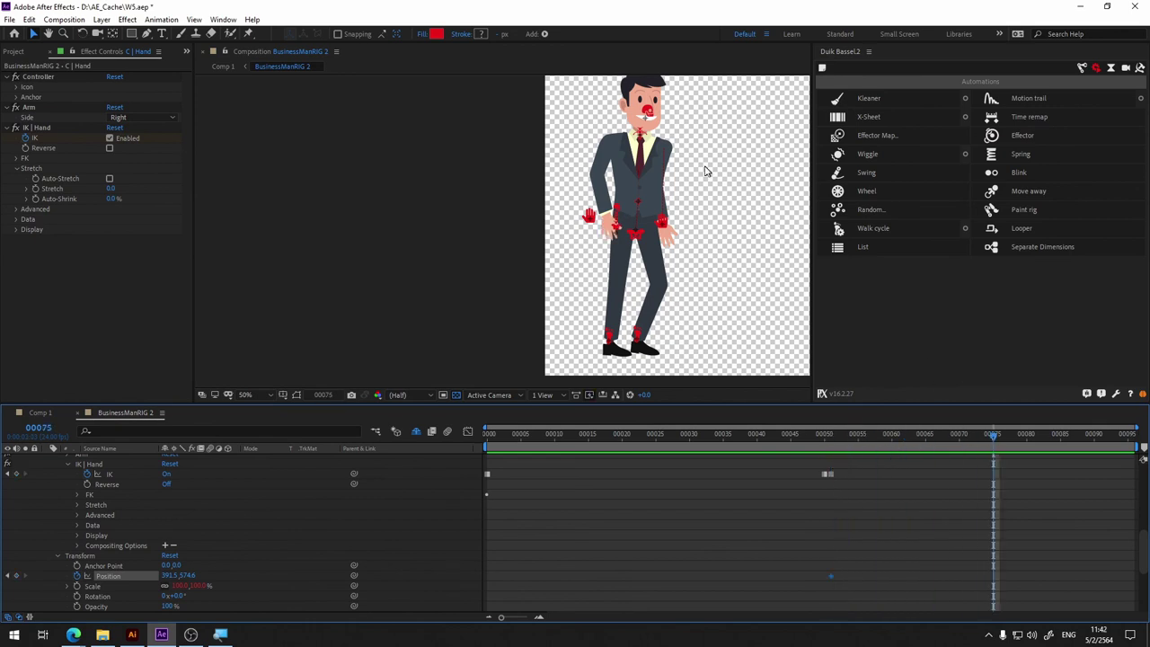
drag(663, 226, 727, 151)
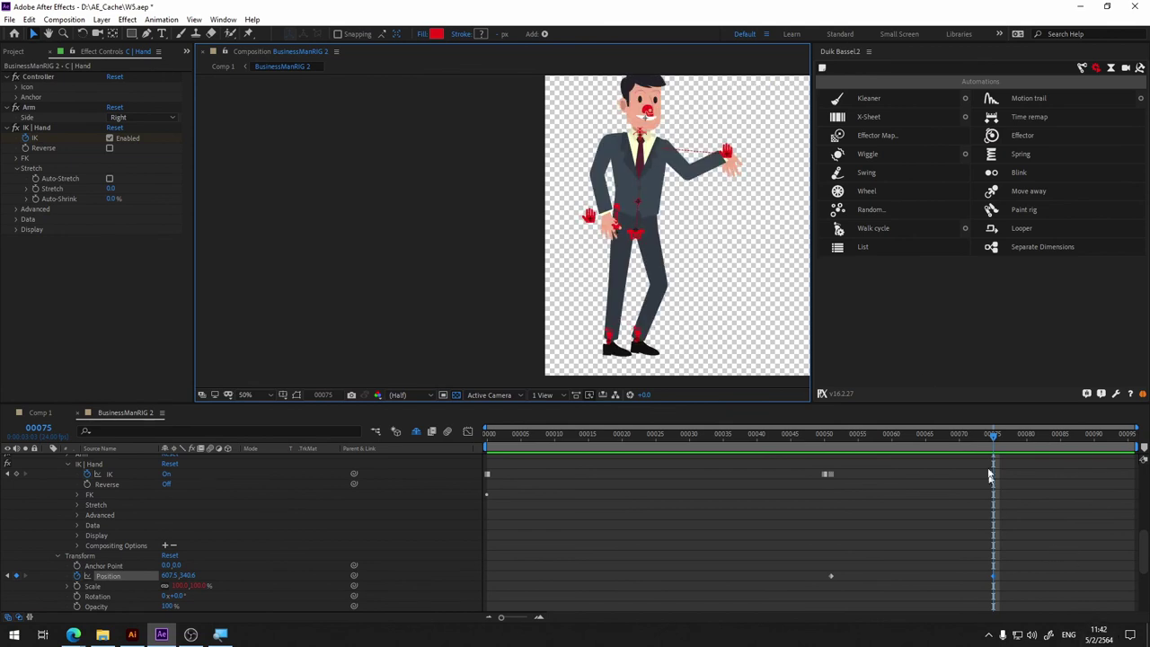
drag(984, 438, 821, 449)
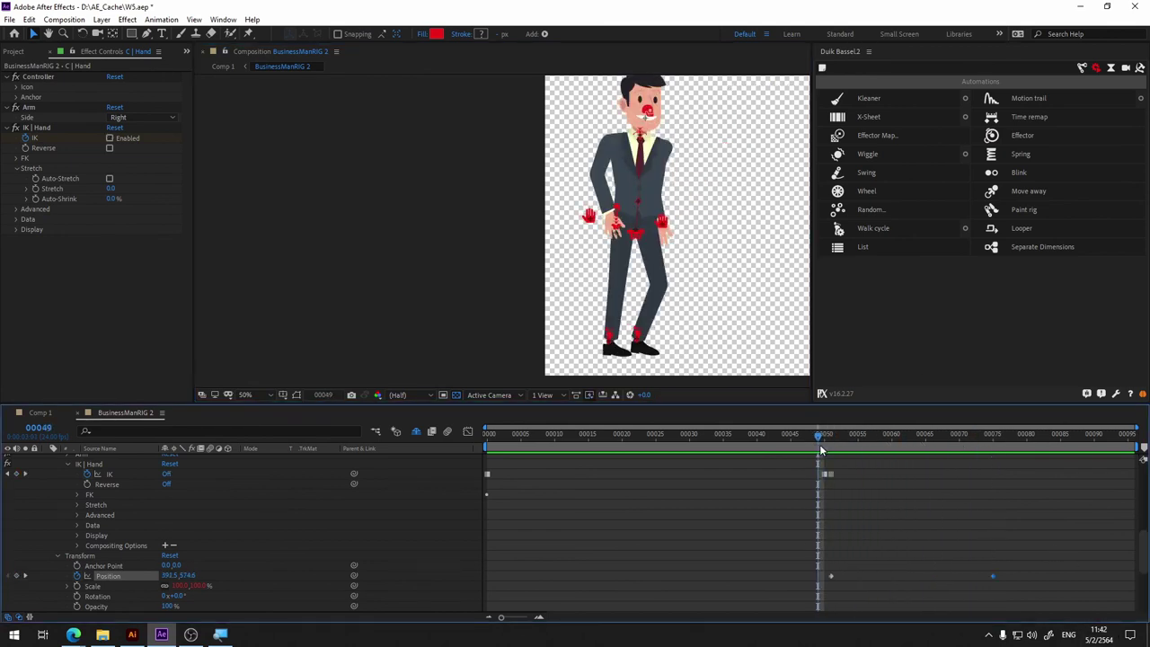
key(space)
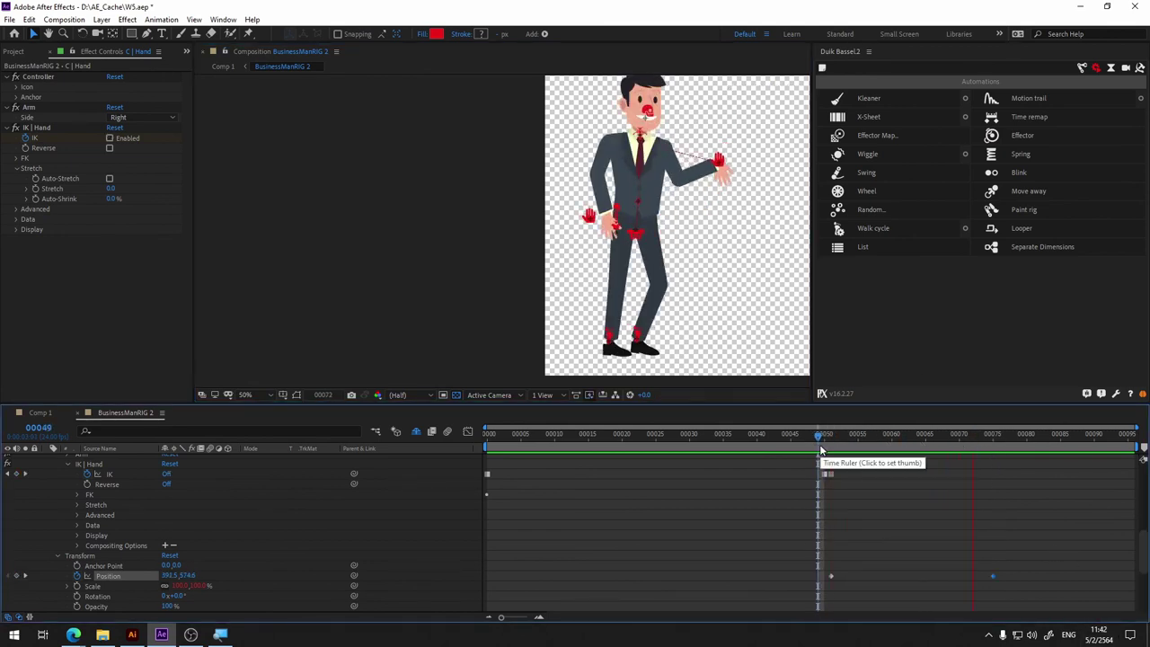
mouse_move(821, 450)
mouse_down()
mouse_move(1004, 437)
mouse_move(1001, 447)
mouse_move(993, 438)
mouse_up()
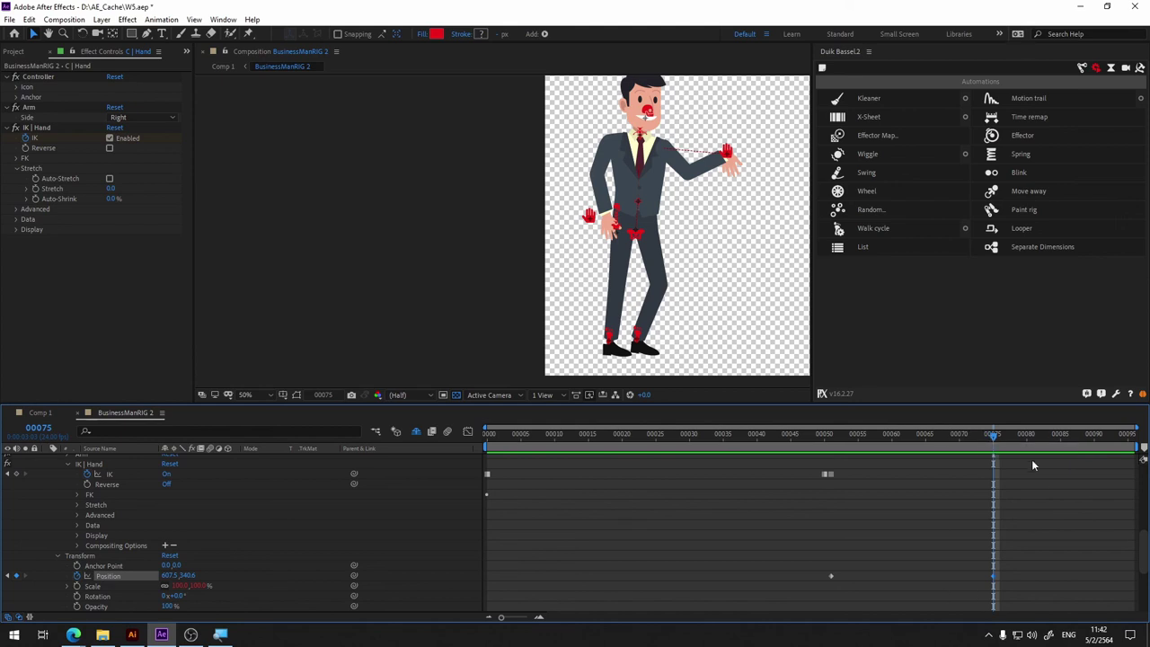
drag(993, 454, 1004, 454)
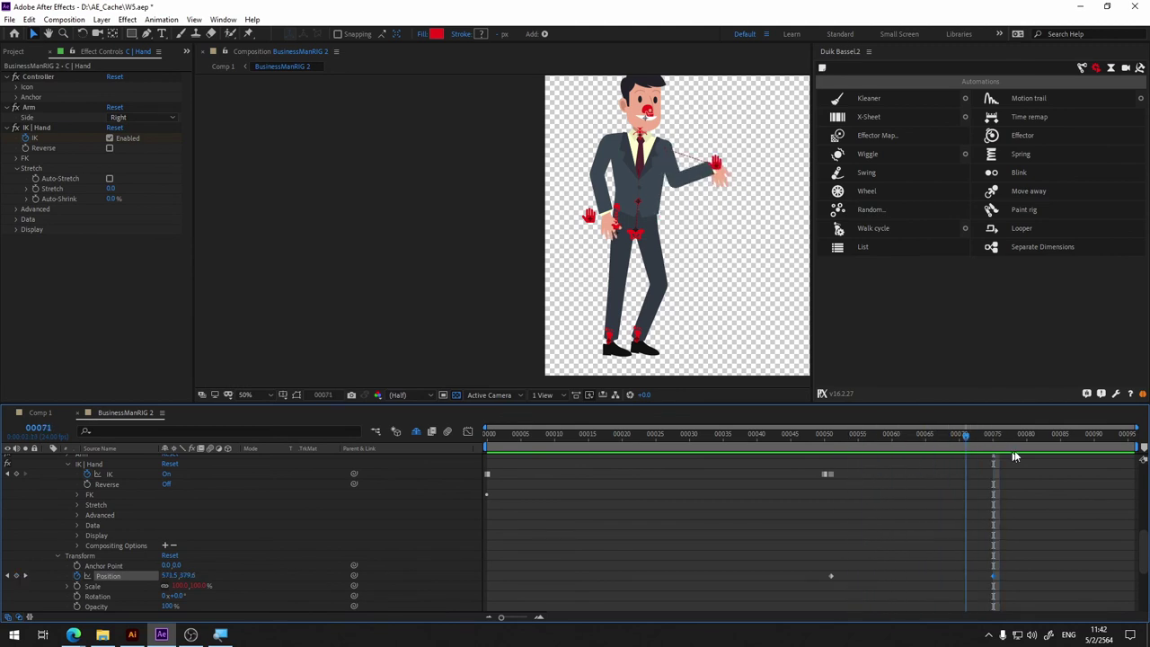
Step: Lift the hand above the head at frame 75 and review the motion
scroll(710, 234, up, 2)
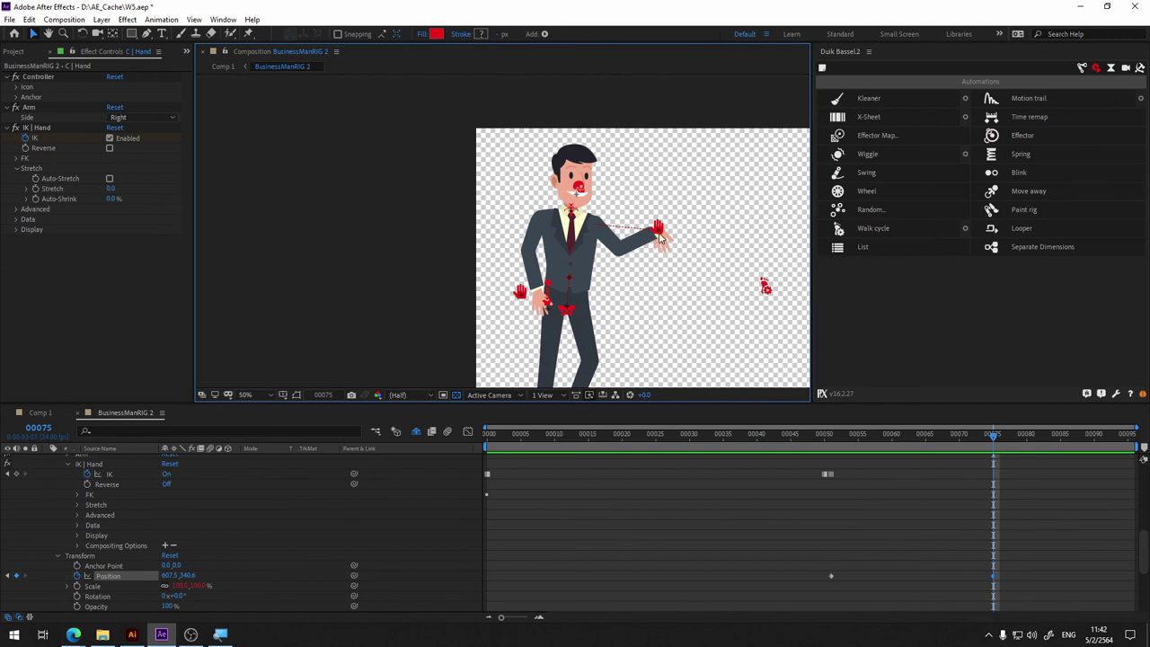
drag(659, 231, 659, 169)
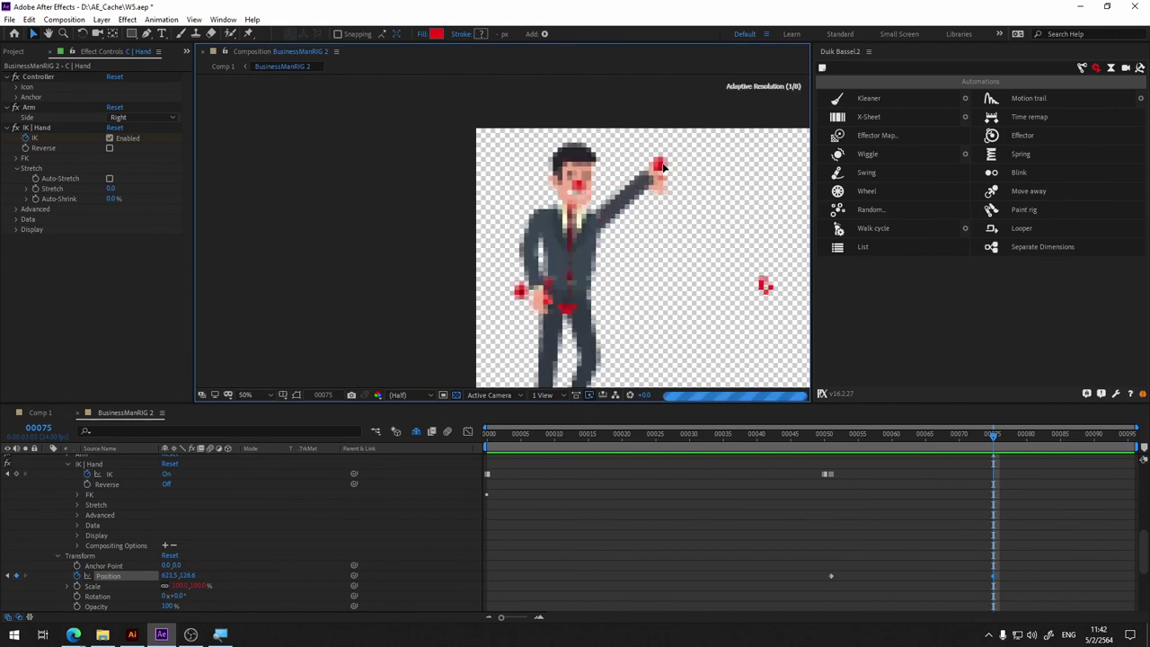
drag(954, 441, 844, 440)
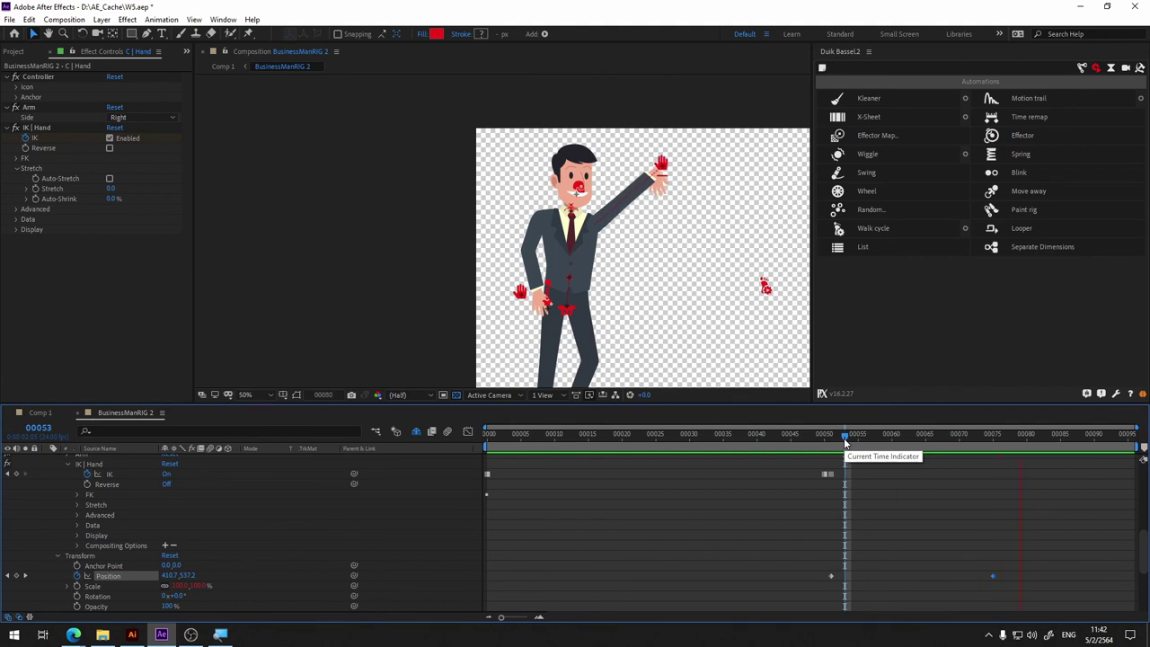
mouse_move(920, 447)
mouse_down()
mouse_move(1008, 450)
mouse_move(994, 453)
mouse_up()
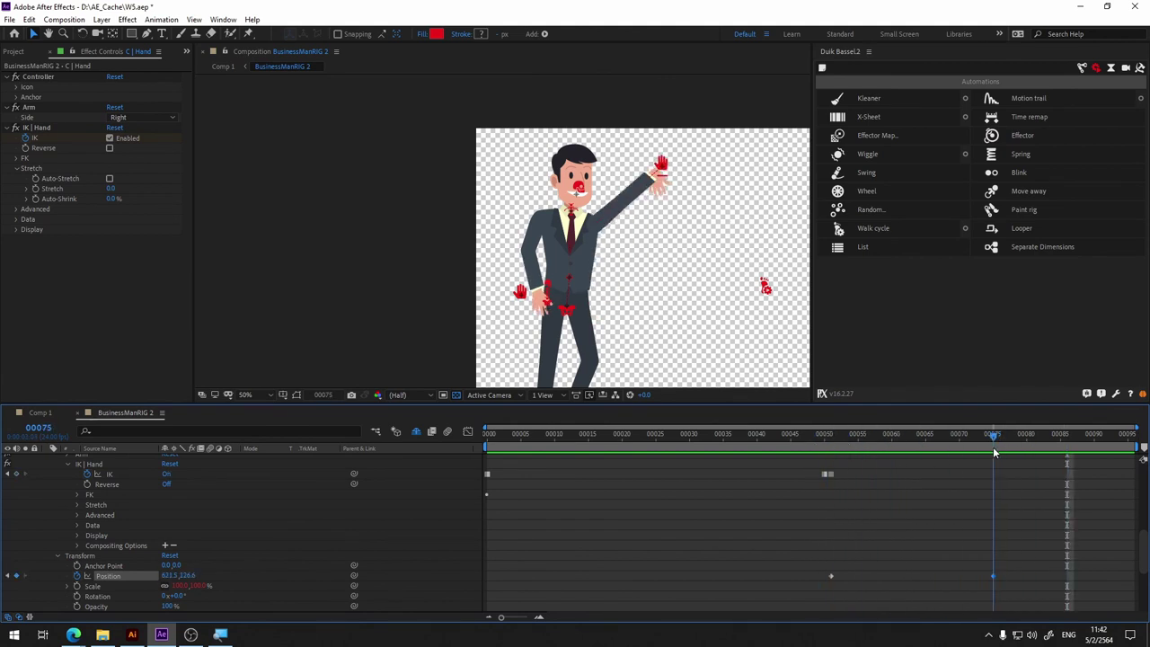
Step: Add a Position key at frame 65 with the hand raised up and outward
click(835, 228)
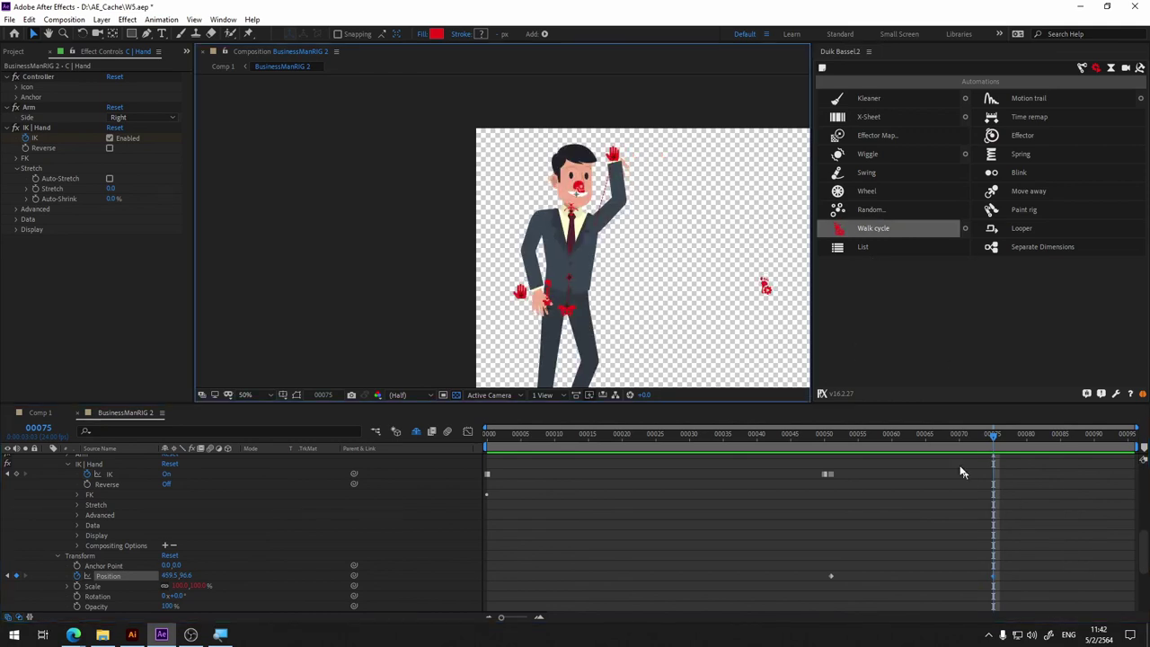
click(946, 442)
mouse_move(915, 443)
mouse_down()
mouse_move(910, 433)
mouse_move(926, 433)
mouse_up()
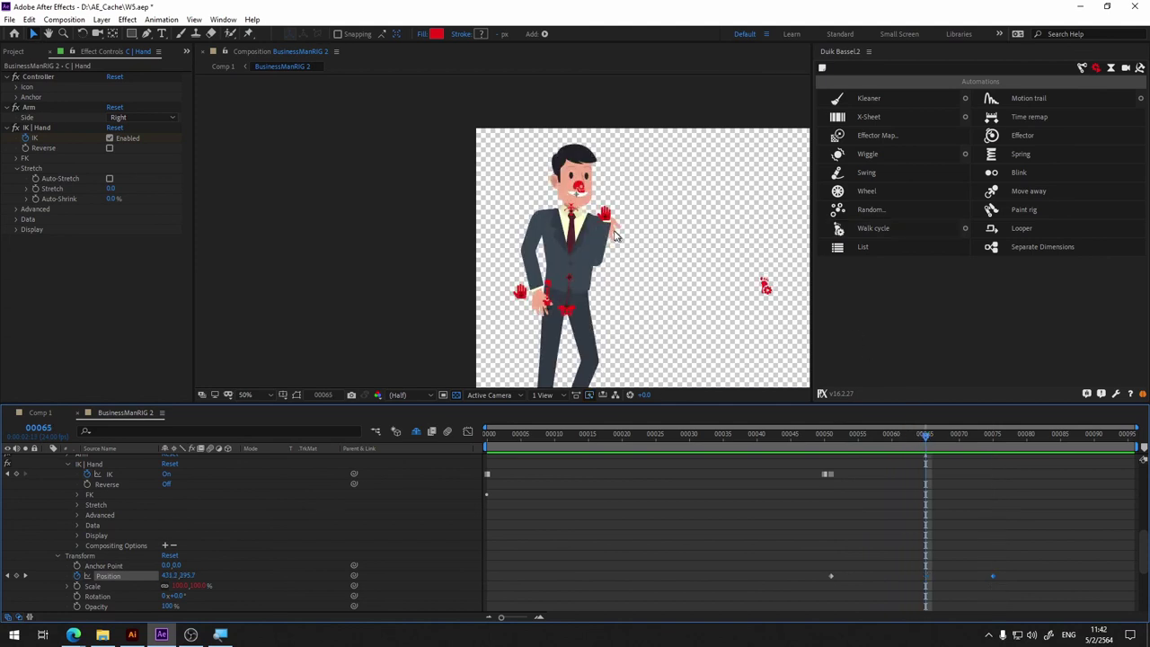
drag(607, 219, 660, 196)
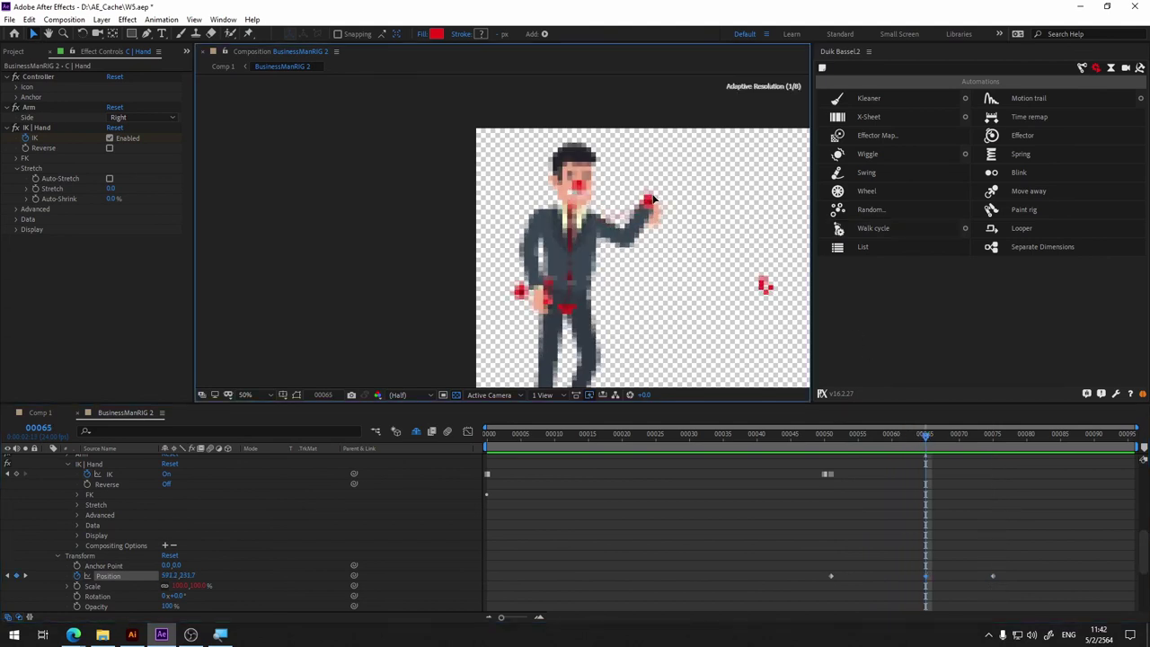
Step: Add a Position key at frame 57 with the hand swung out to the right
mouse_move(927, 436)
mouse_down()
mouse_move(961, 436)
mouse_move(788, 425)
mouse_up()
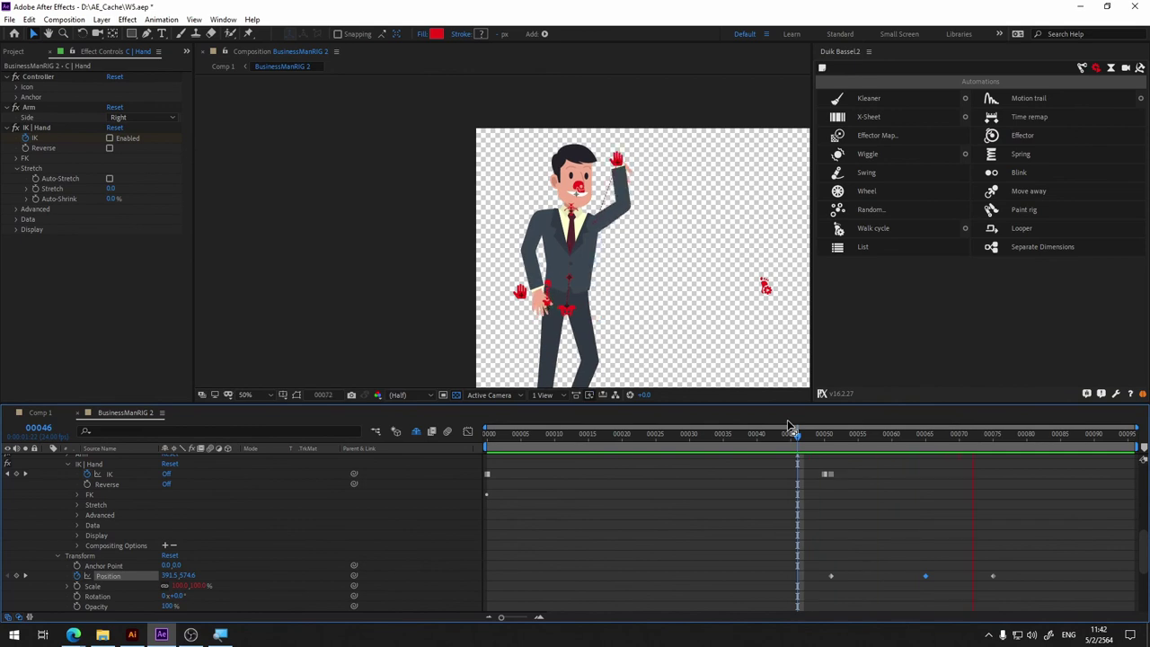
drag(917, 440, 872, 440)
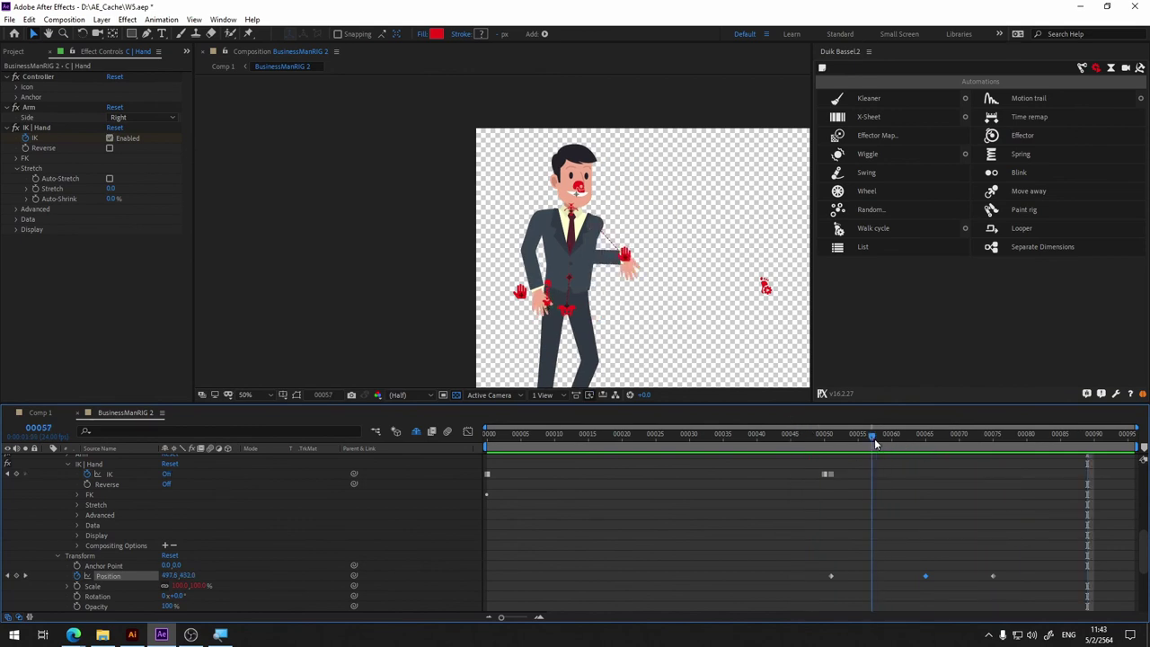
drag(621, 260, 640, 273)
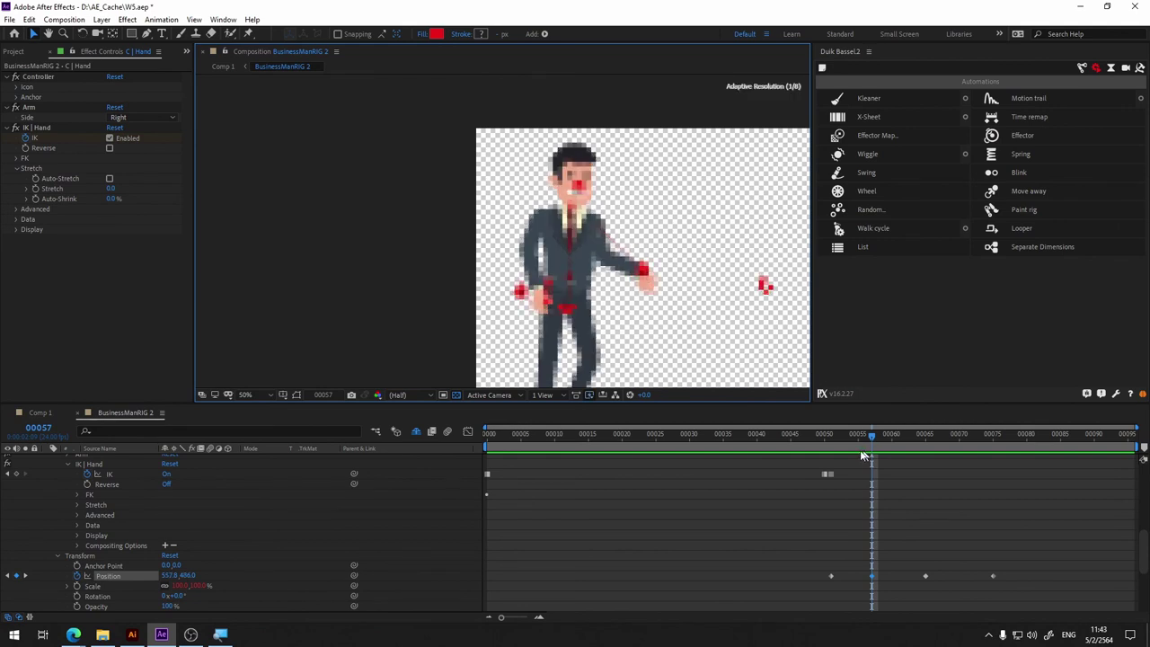
mouse_move(861, 437)
mouse_down()
mouse_move(924, 436)
mouse_move(849, 418)
mouse_move(975, 436)
mouse_move(1014, 410)
mouse_up()
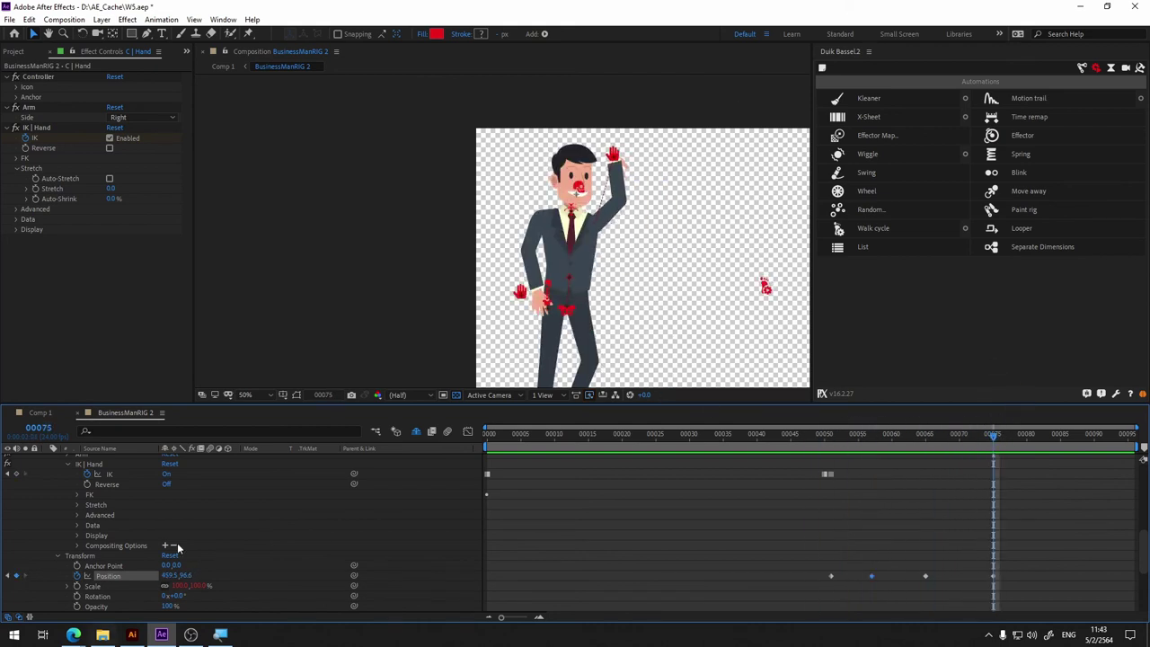
Step: Add a starting Rotation keyframe for the hand at frame 51
scroll(282, 509, down, 2)
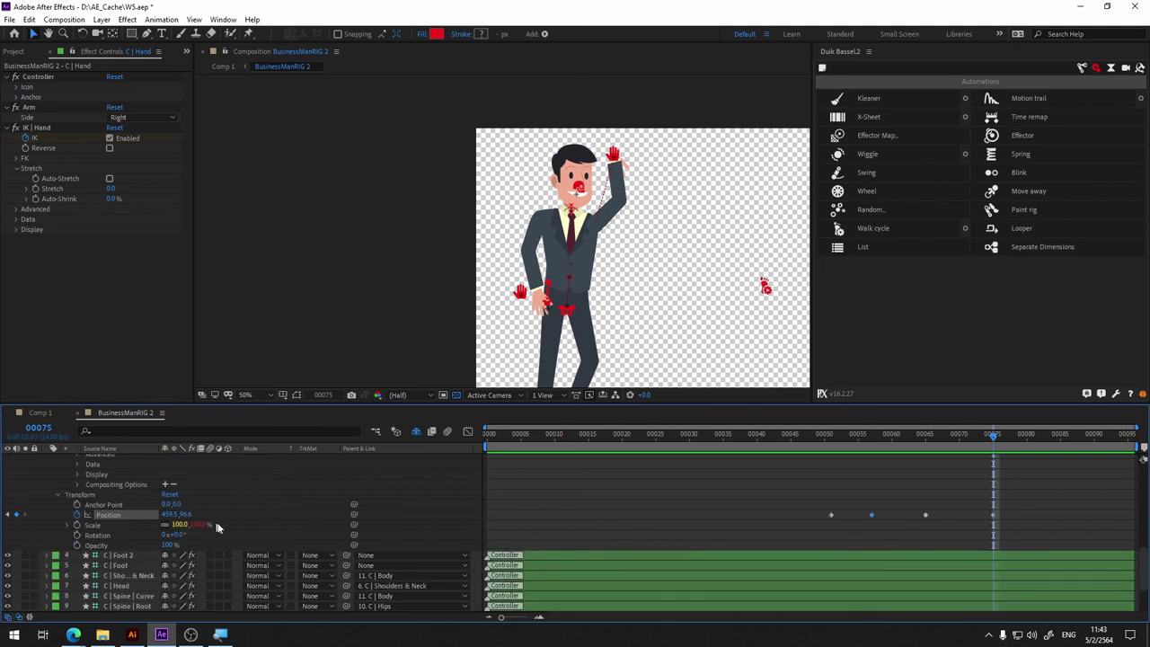
drag(177, 536, 218, 535)
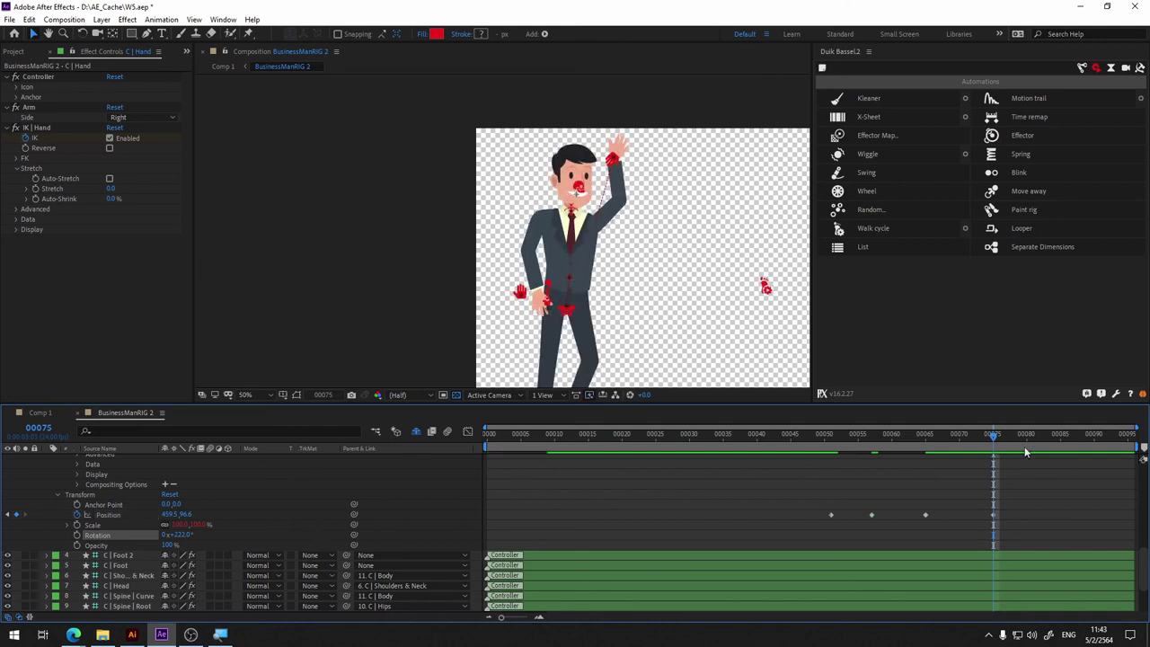
drag(847, 440, 831, 440)
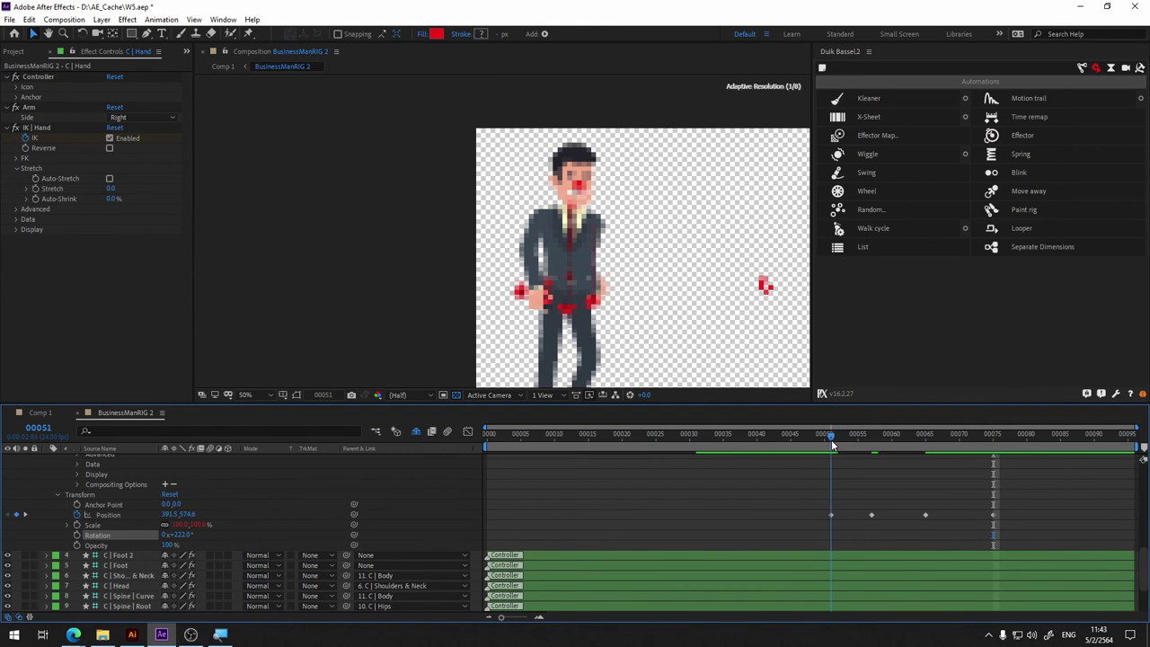
click(609, 286)
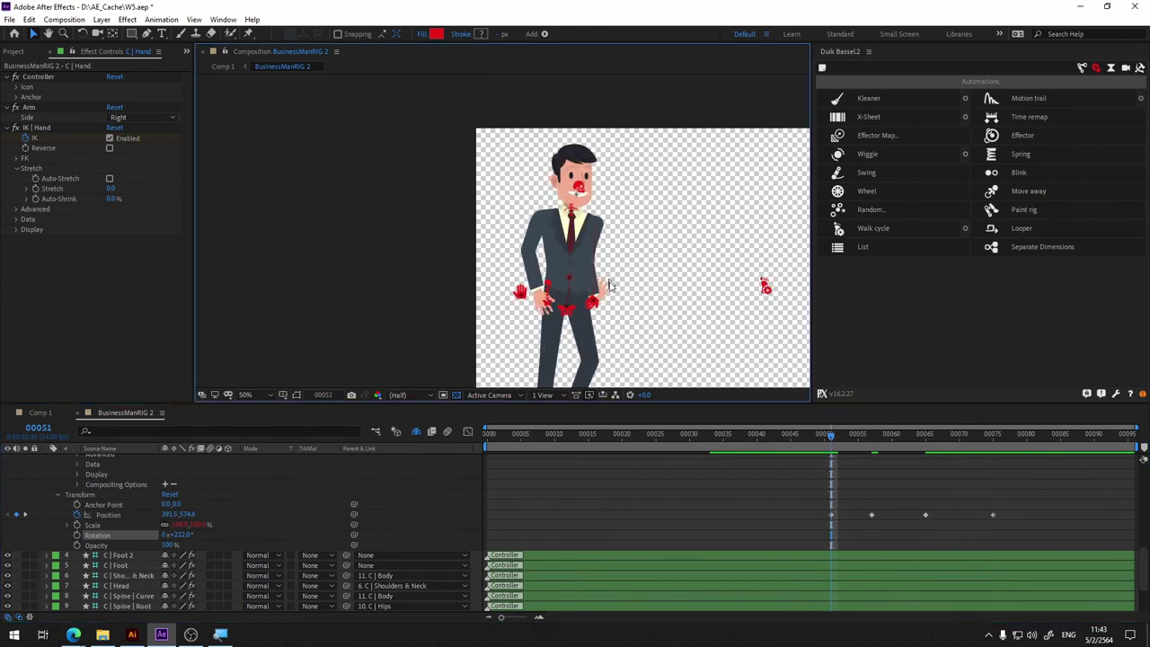
click(179, 534)
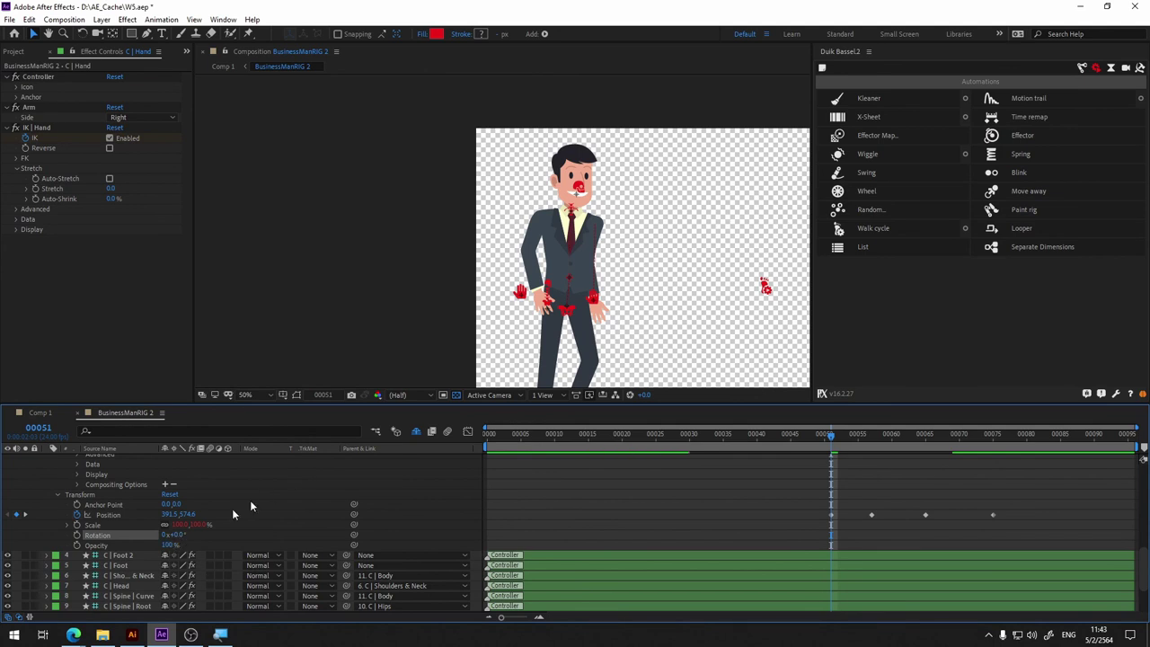
click(76, 536)
scroll(844, 502, up, 3)
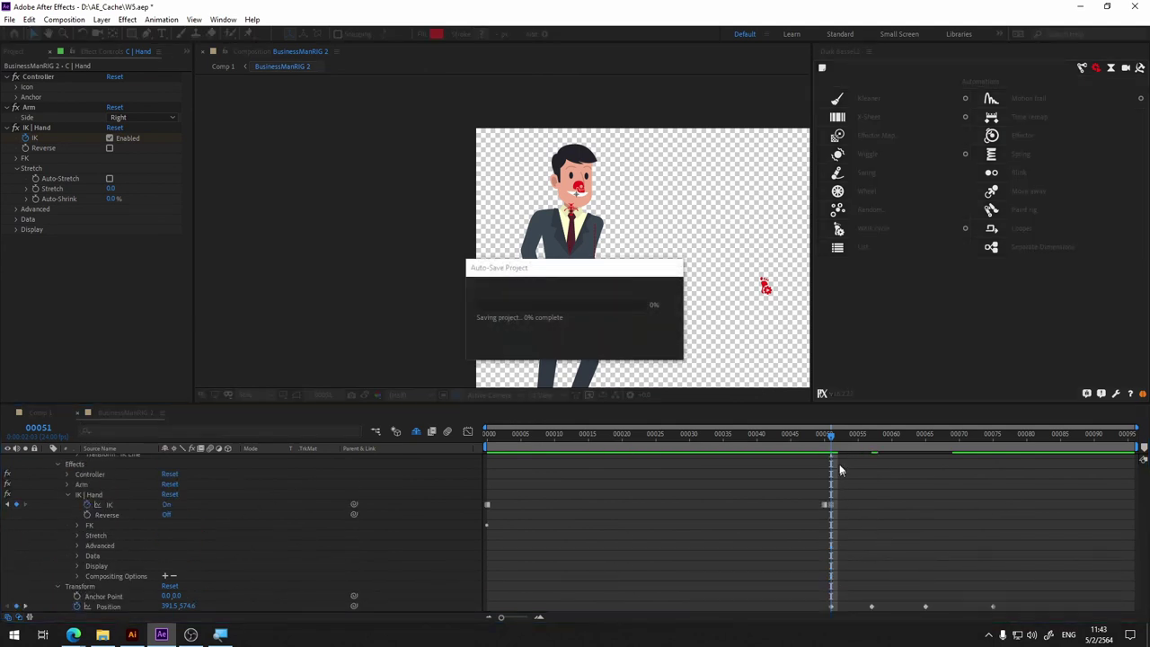
Step: Tilt the raised hand to about -170 degrees at frame 75 and preview
click(825, 440)
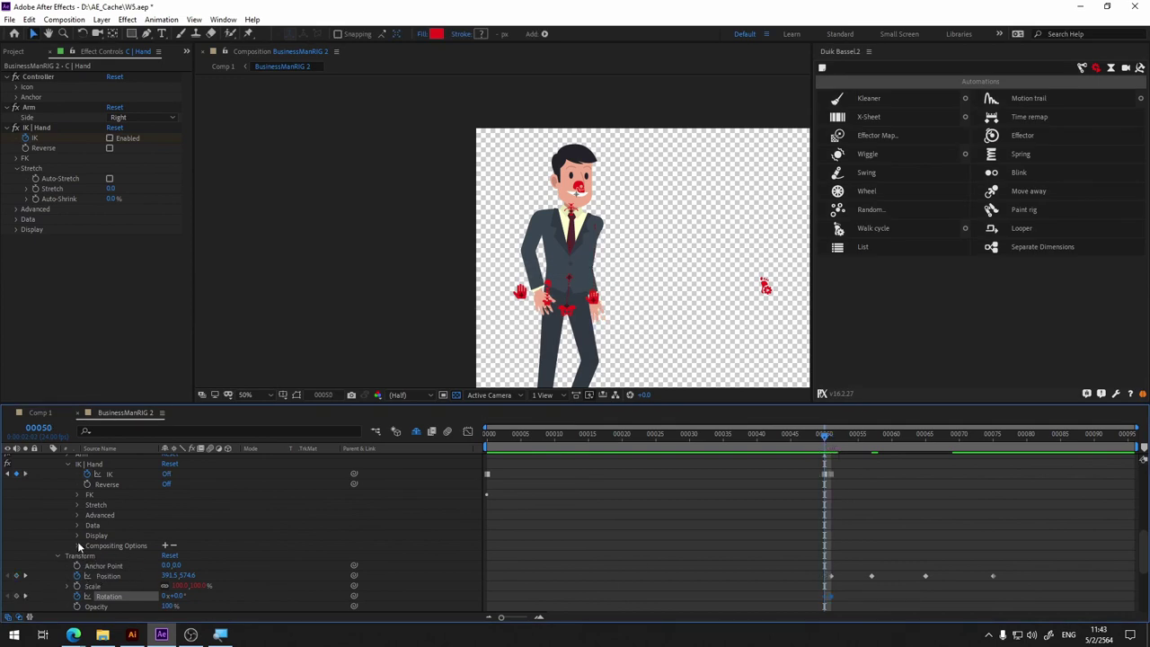
scroll(72, 600, down, 3)
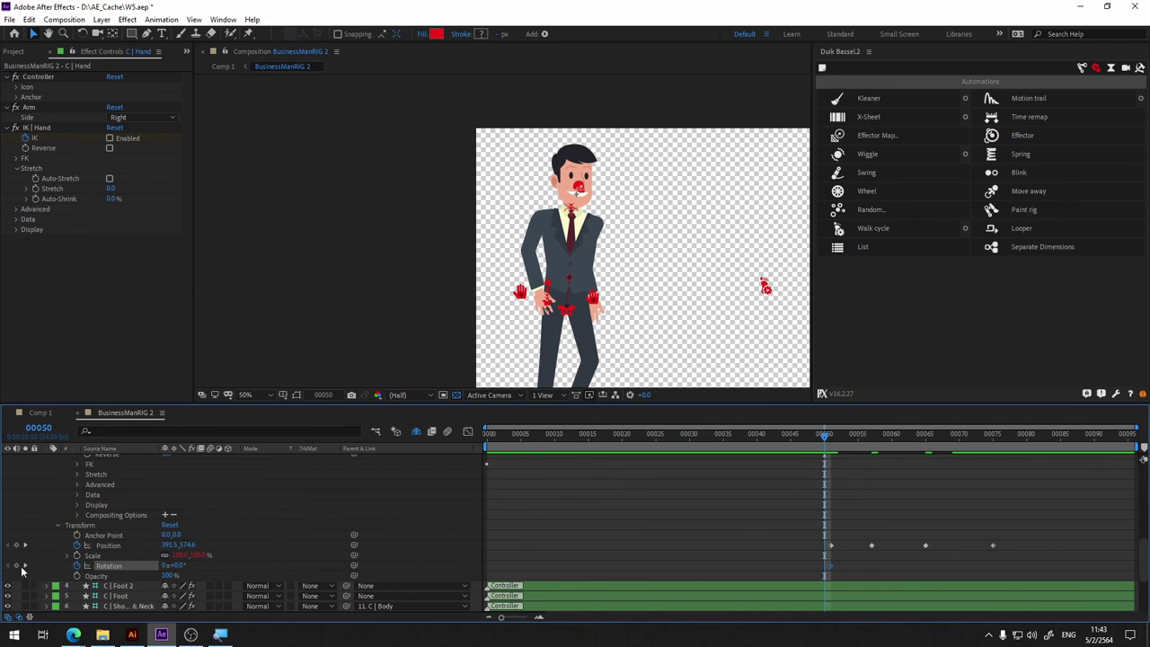
drag(881, 442, 994, 441)
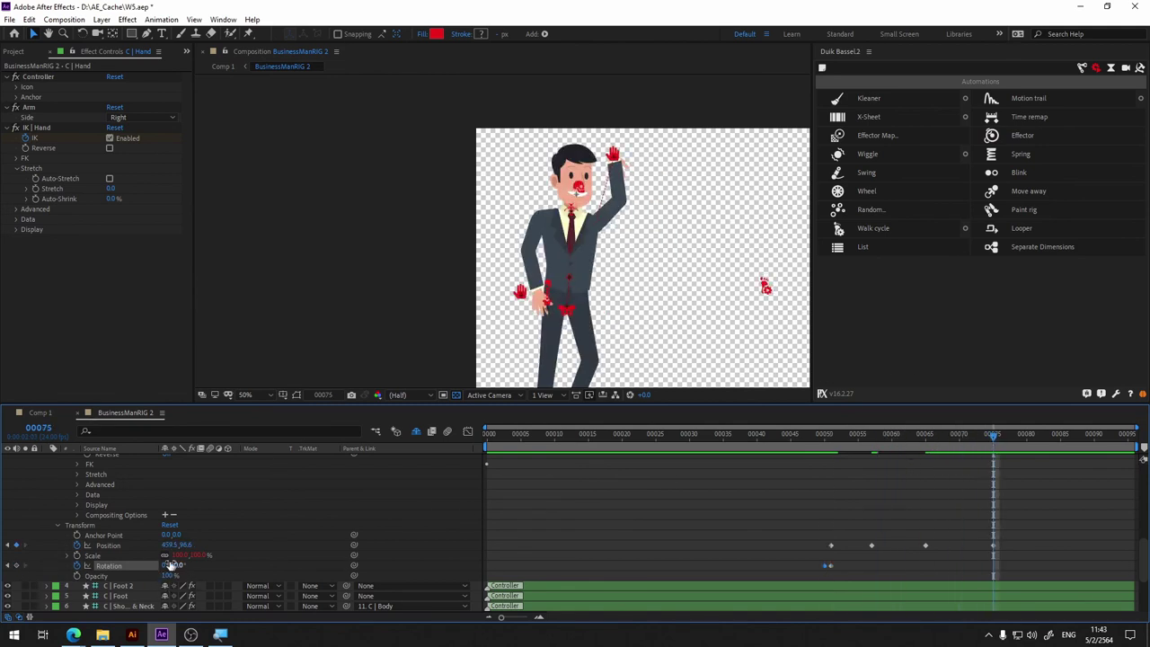
drag(177, 569, 193, 565)
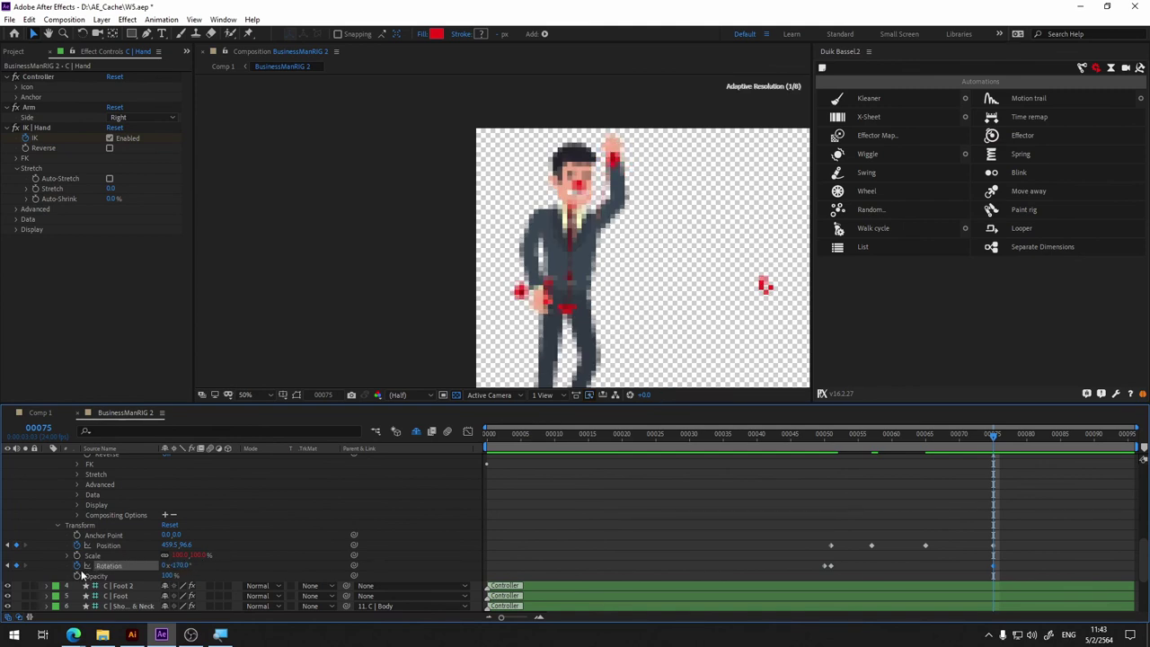
drag(999, 447, 885, 445)
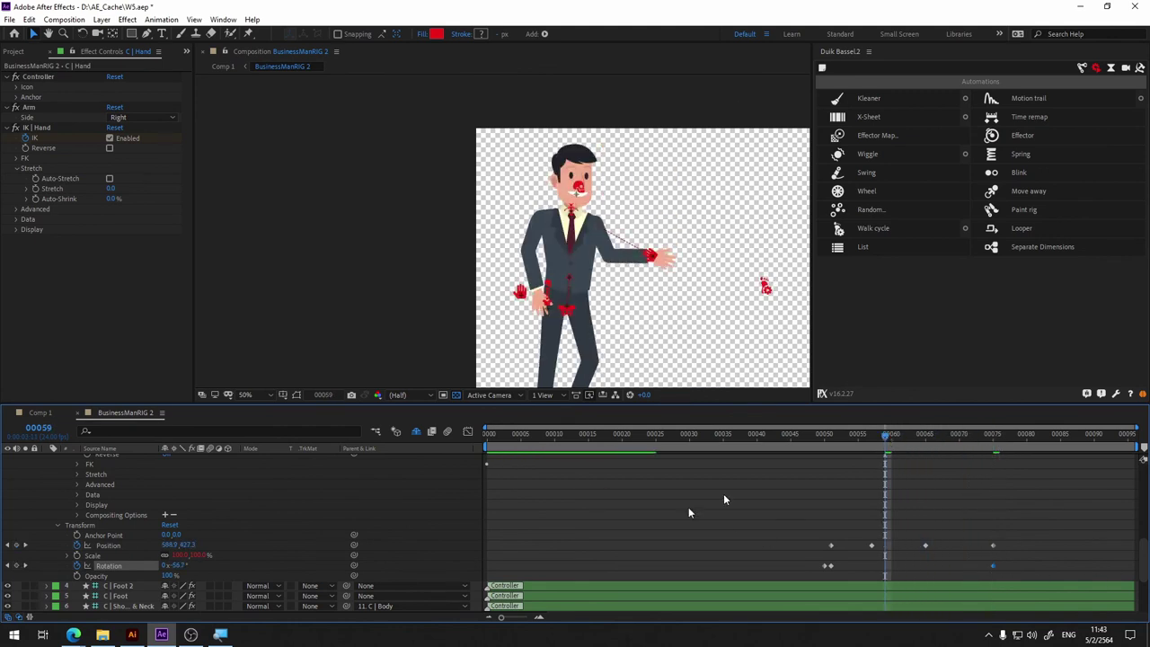
drag(853, 442, 818, 441)
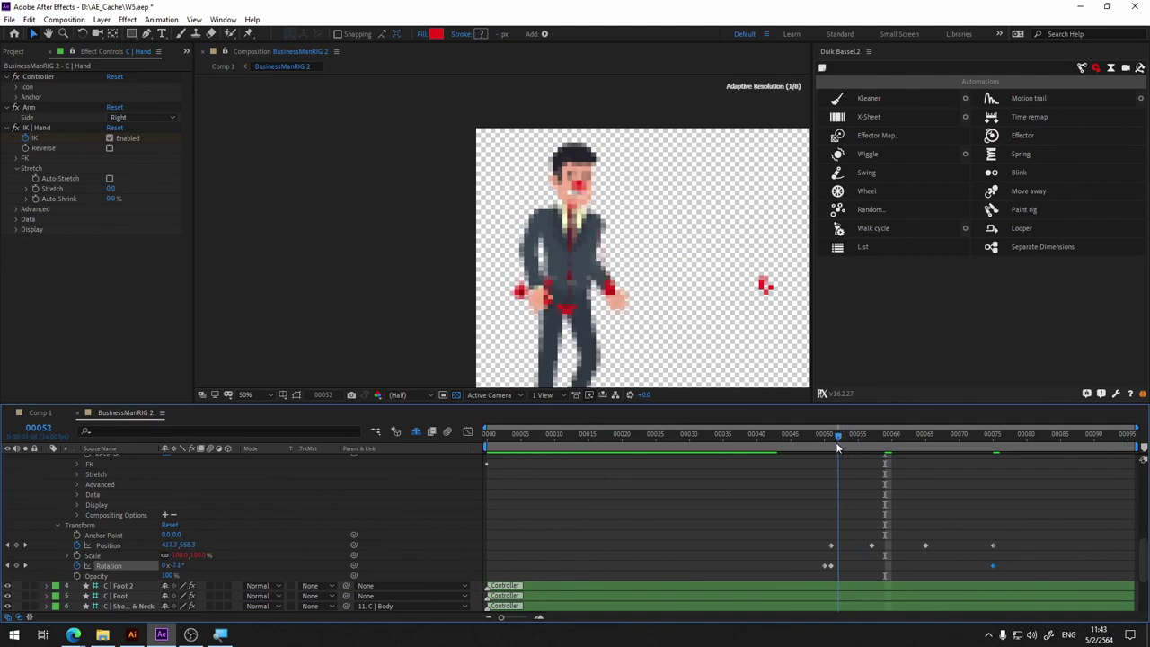
key(space)
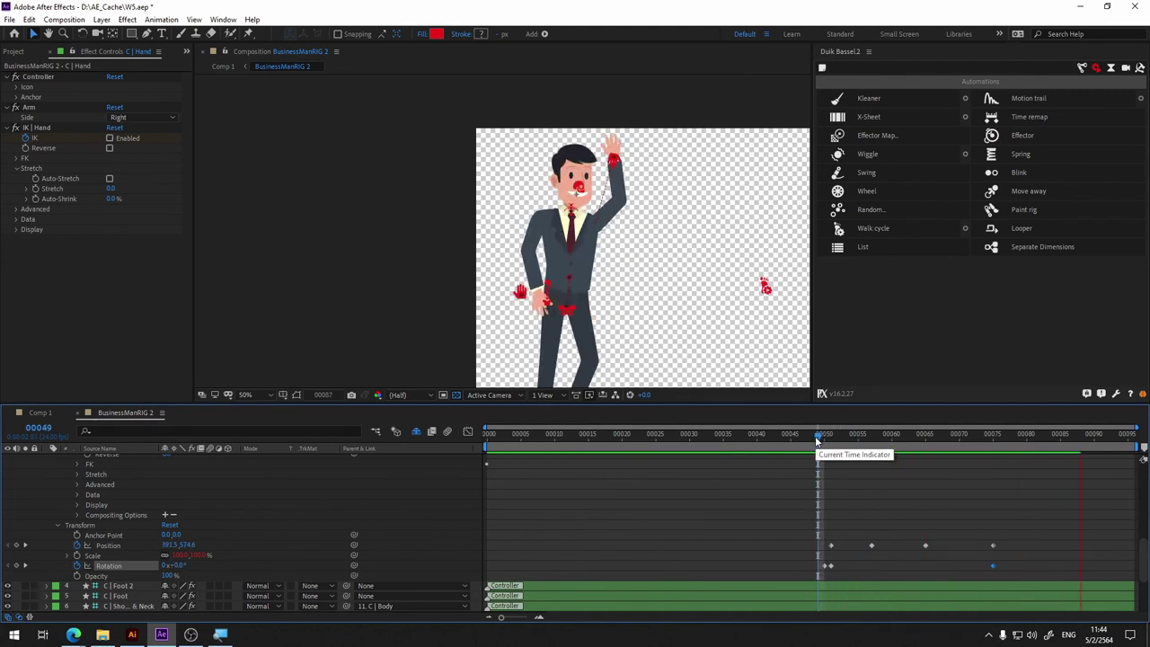
Step: Apply Easy Ease to the hand's Position and Rotation keyframes and preview
drag(1060, 501, 772, 572)
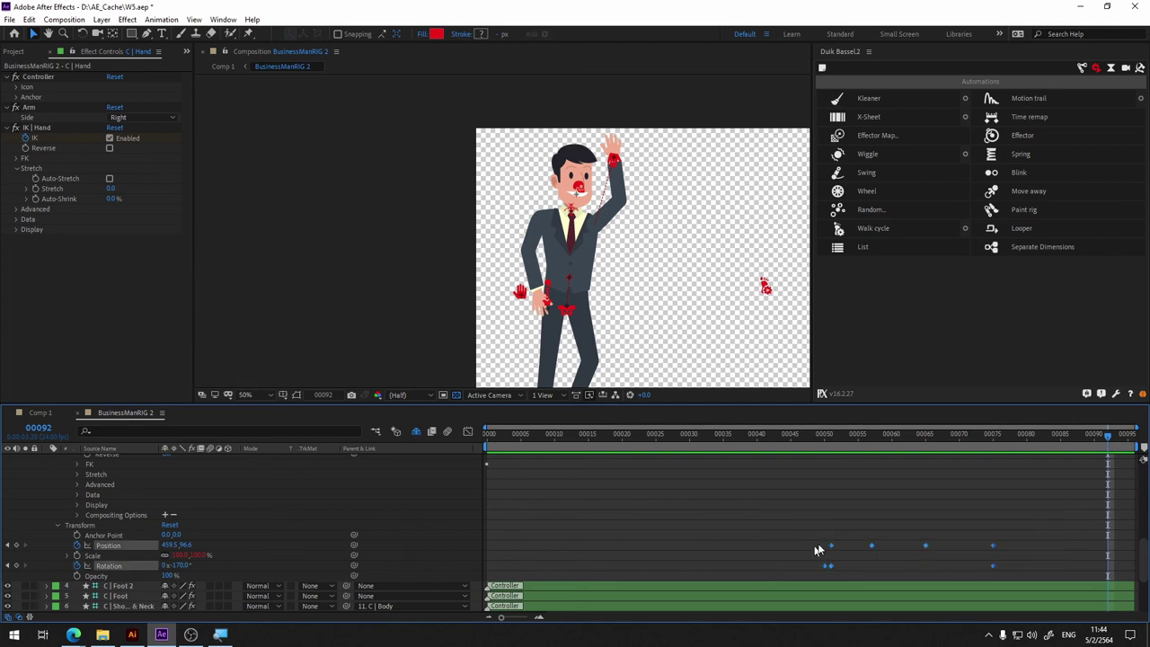
key(F9)
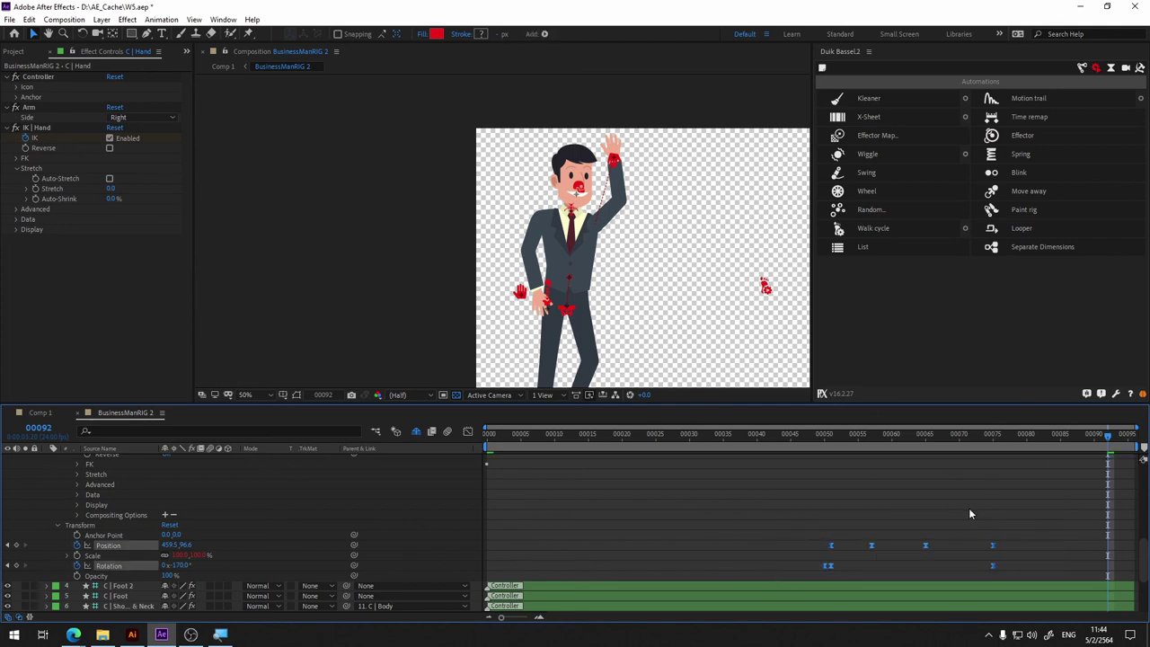
click(817, 439)
key(space)
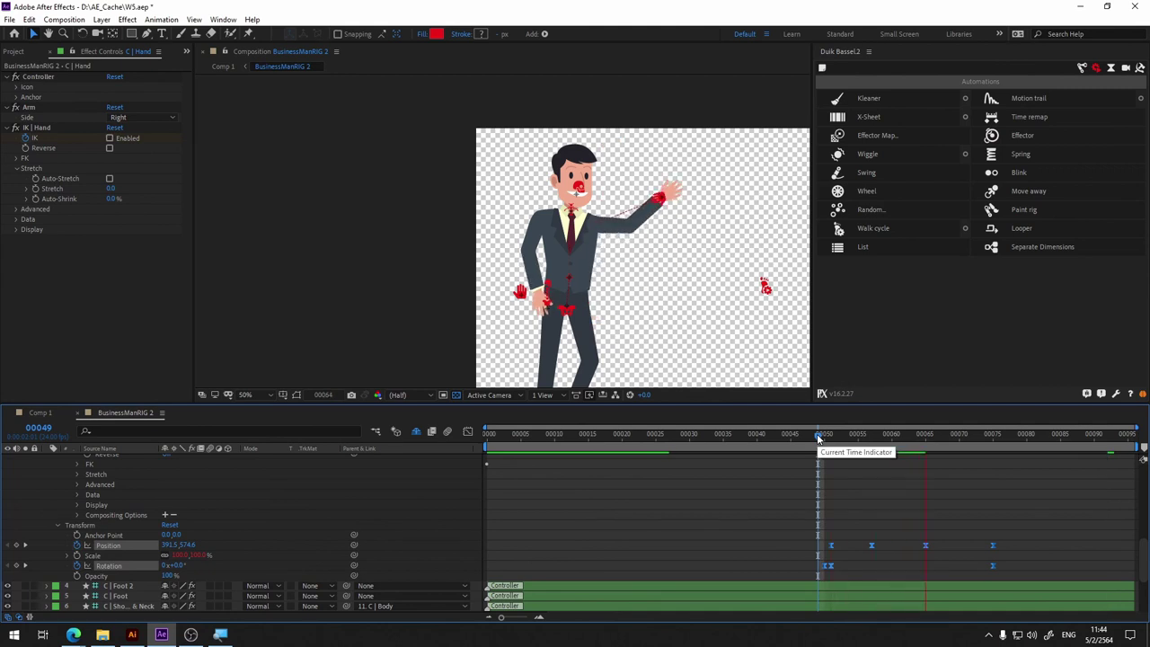
key(space)
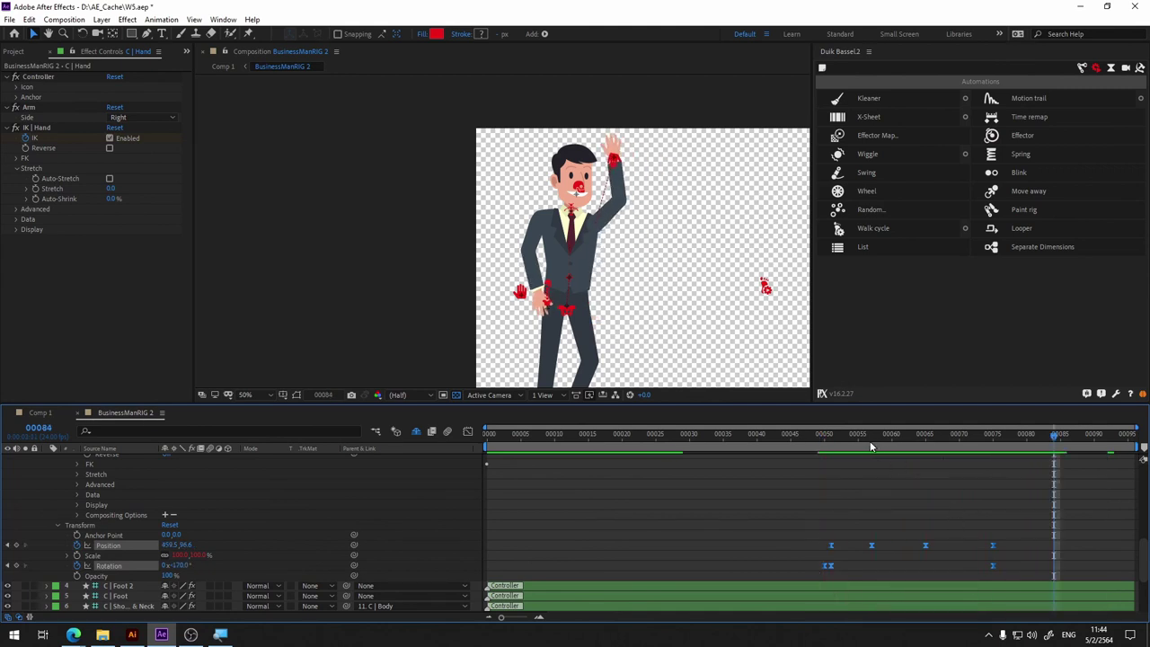
drag(870, 447, 985, 433)
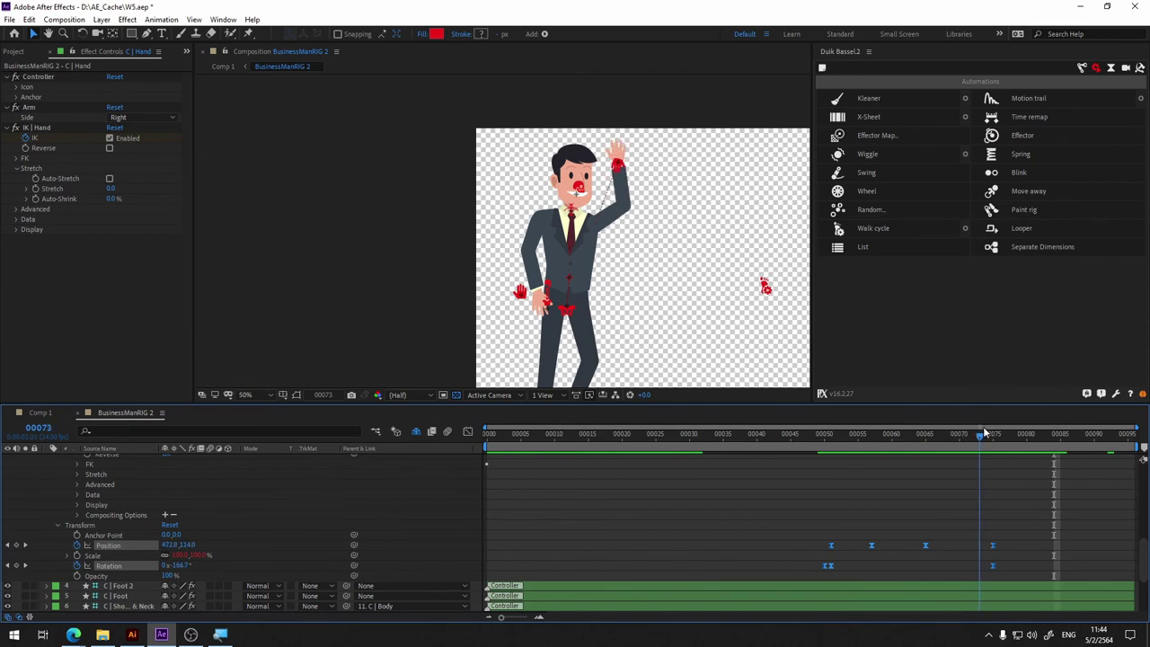
drag(985, 433, 878, 434)
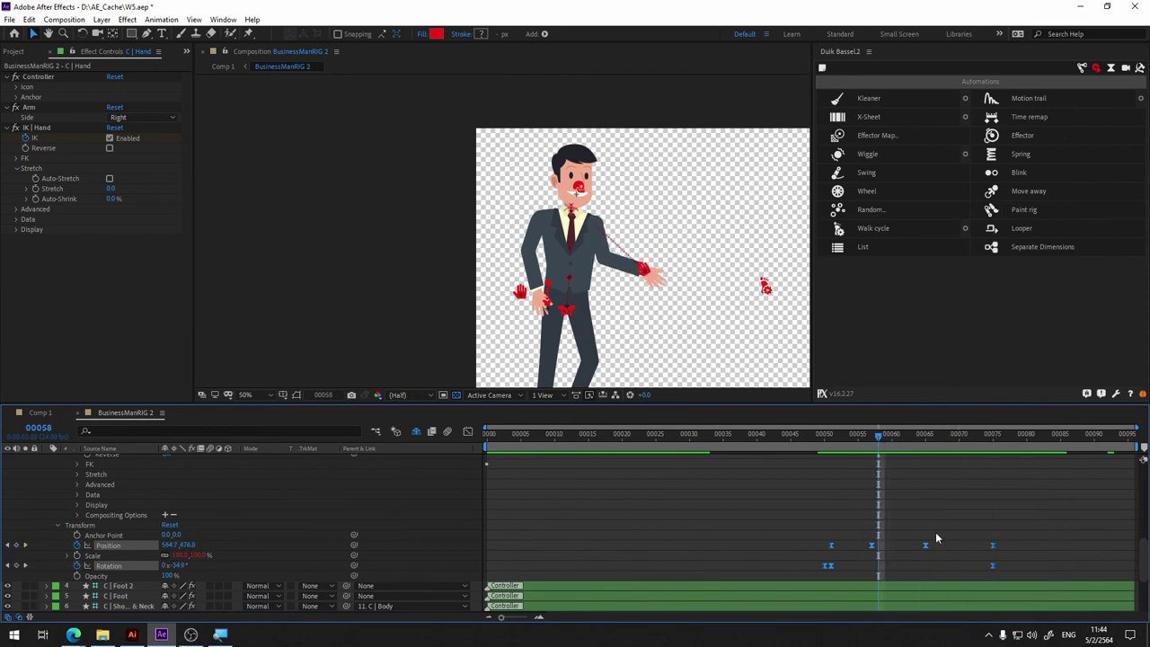
Step: Shift a middle Position keyframe slightly later and preview the adjusted wave
drag(872, 546, 884, 546)
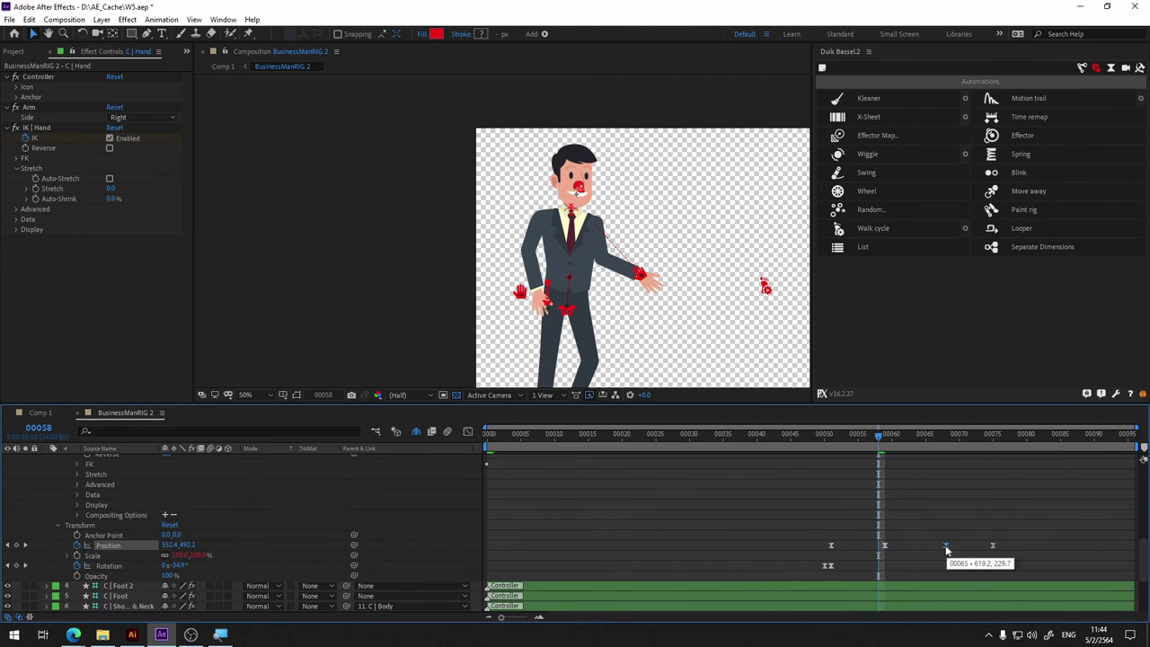
drag(1020, 523, 980, 581)
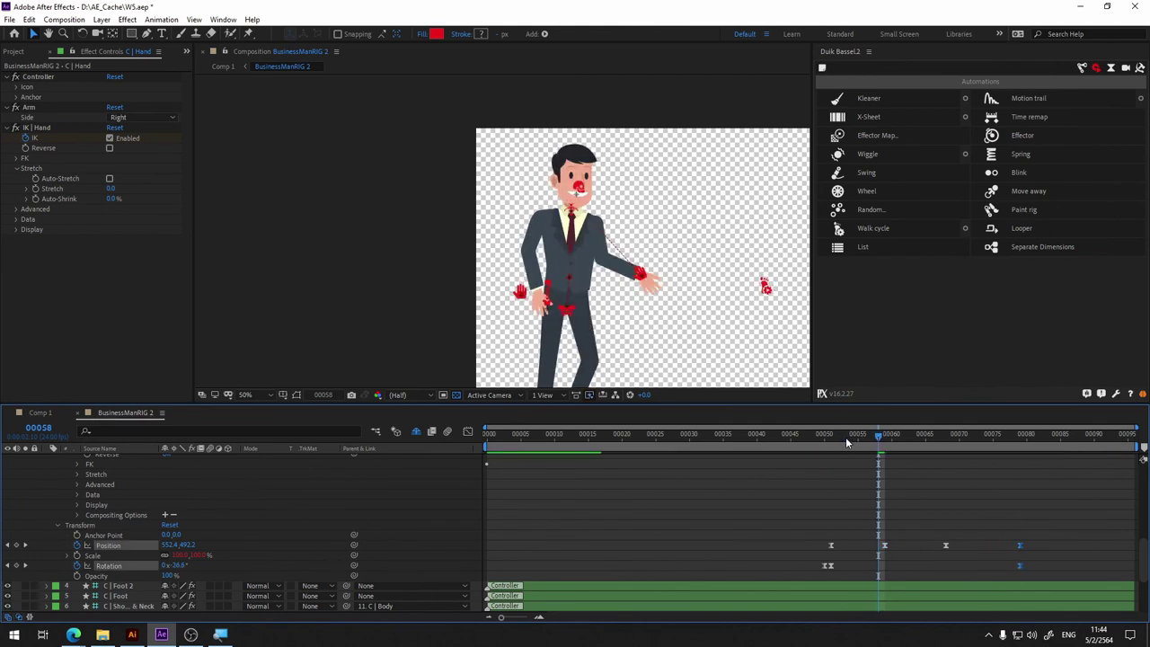
drag(847, 443, 824, 442)
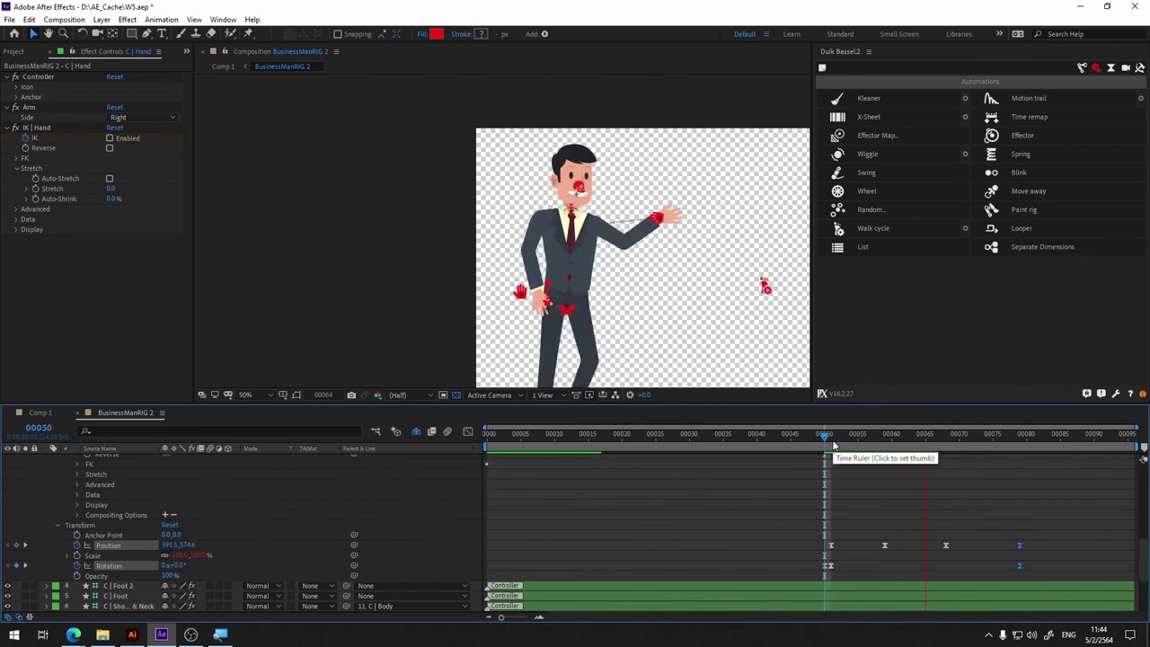
drag(834, 446, 791, 447)
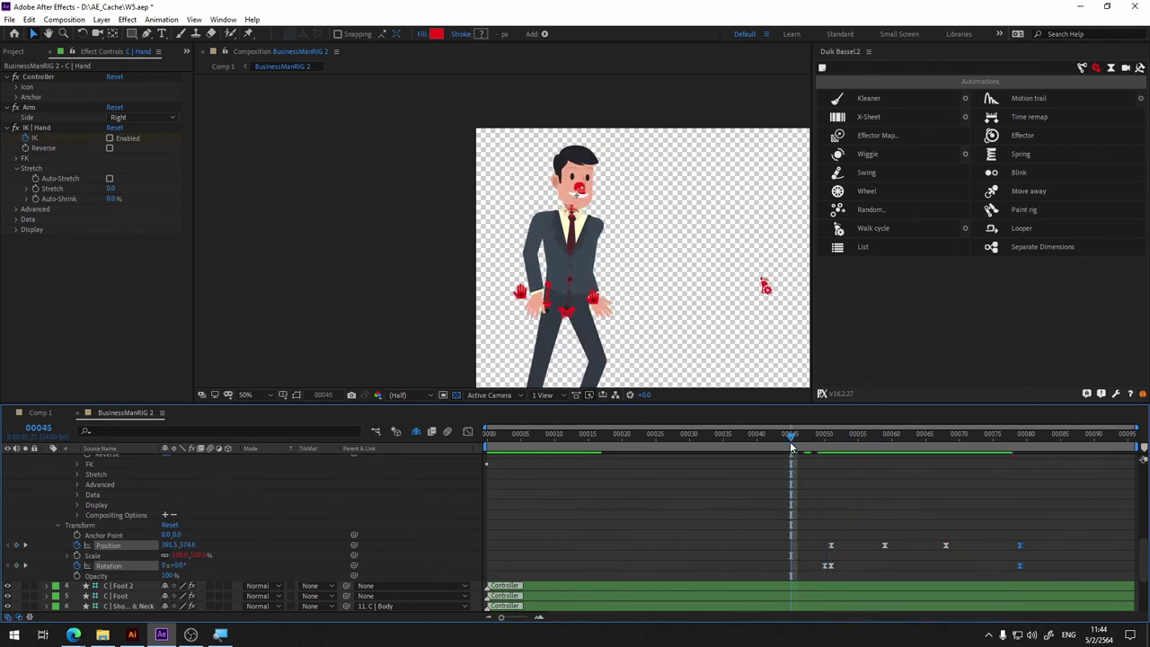
key(space)
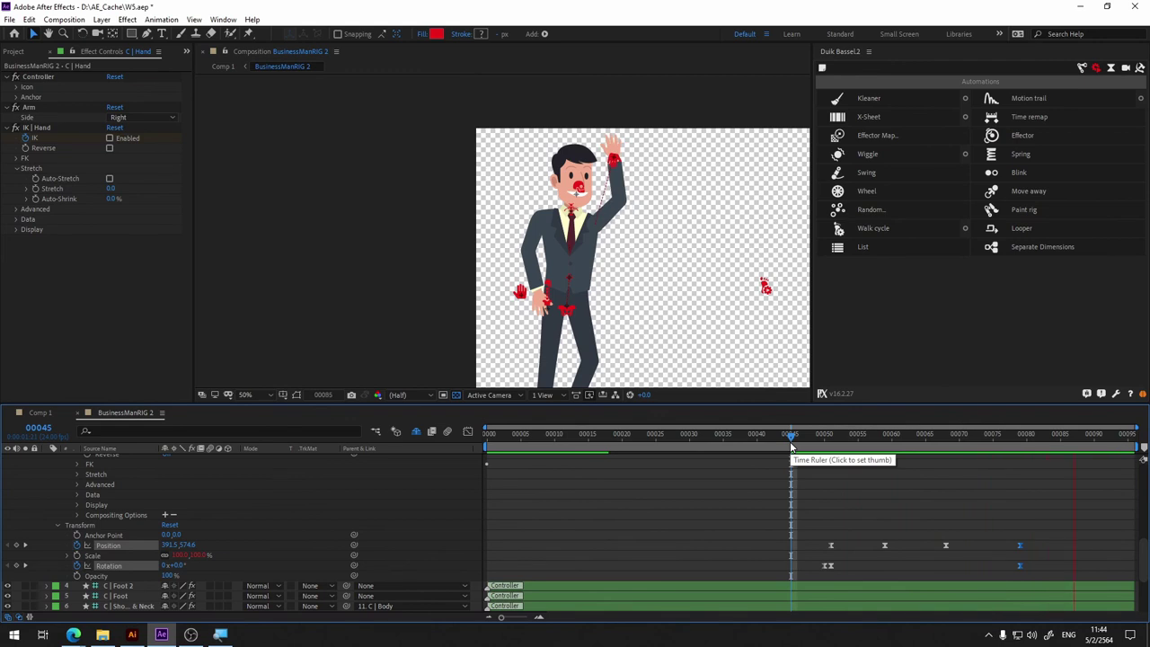
drag(854, 437, 837, 436)
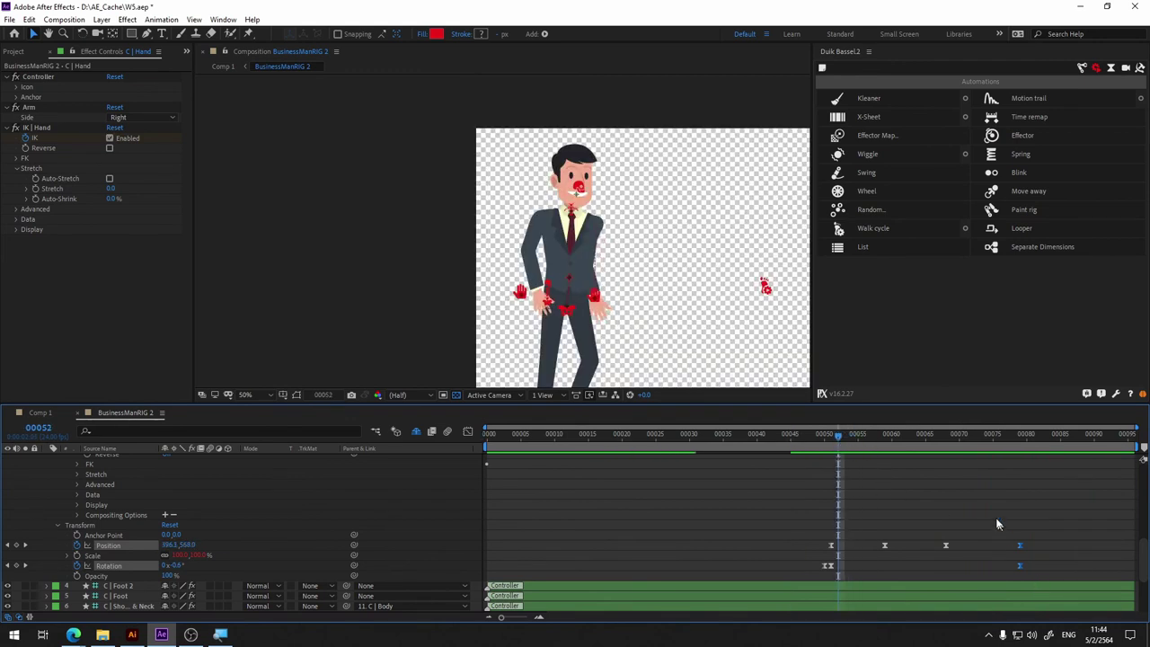
Step: Test deleting the two middle Position keyframes, then restore them
drag(980, 509, 882, 559)
key(Delete)
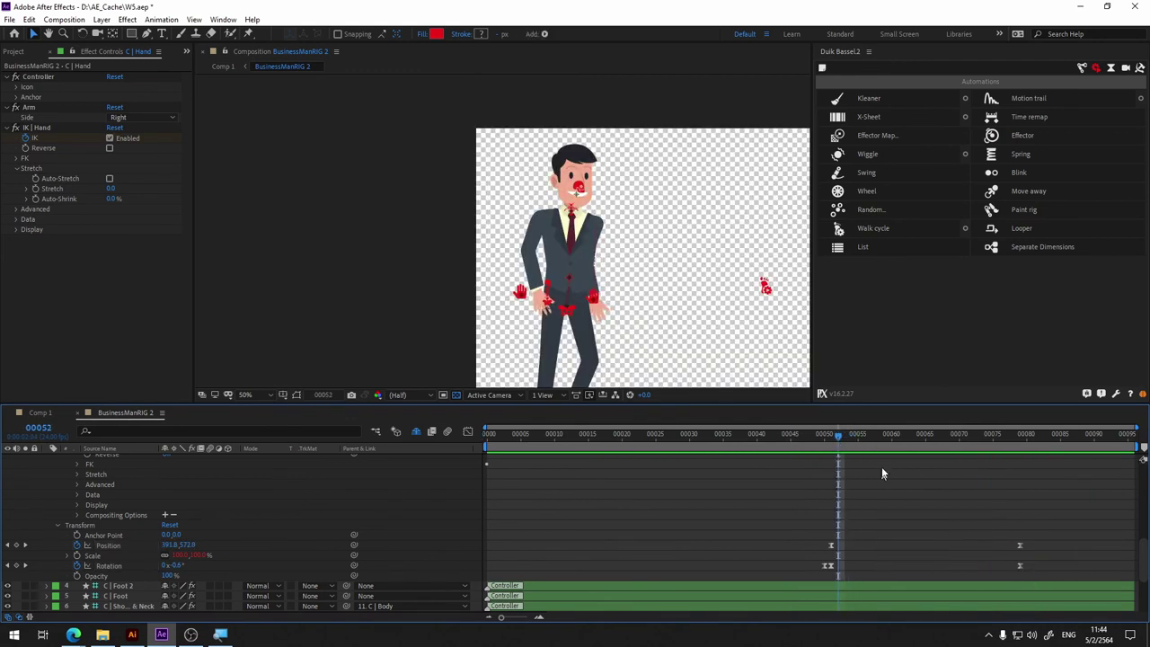
click(843, 437)
key(space)
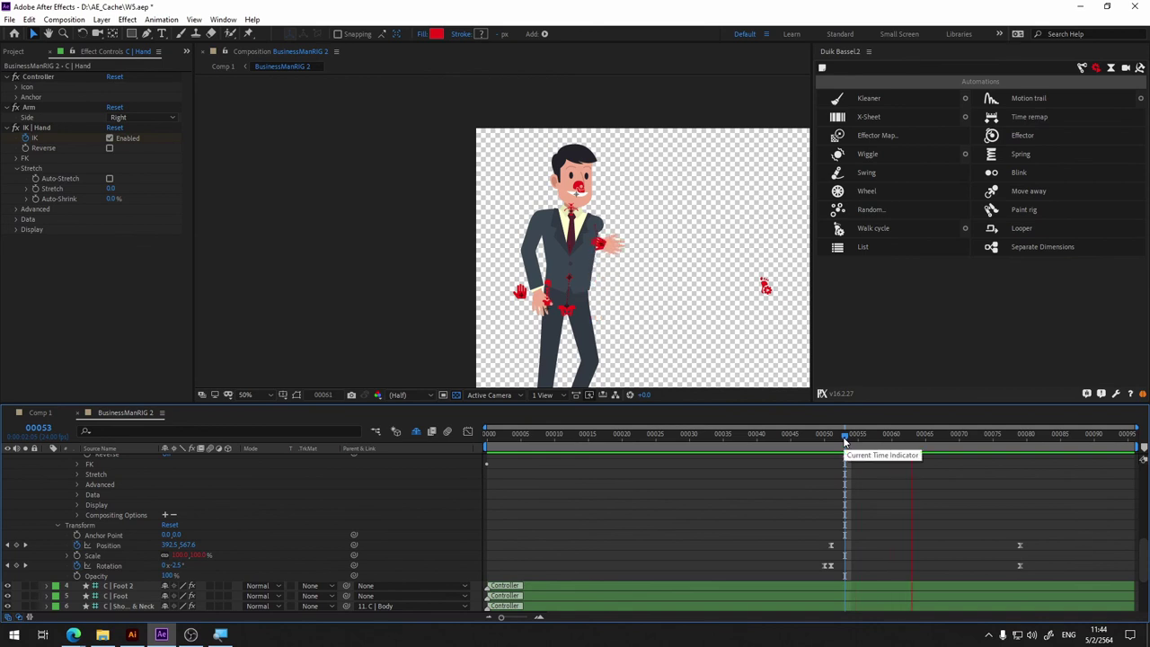
key(space)
key(ctrl+z)
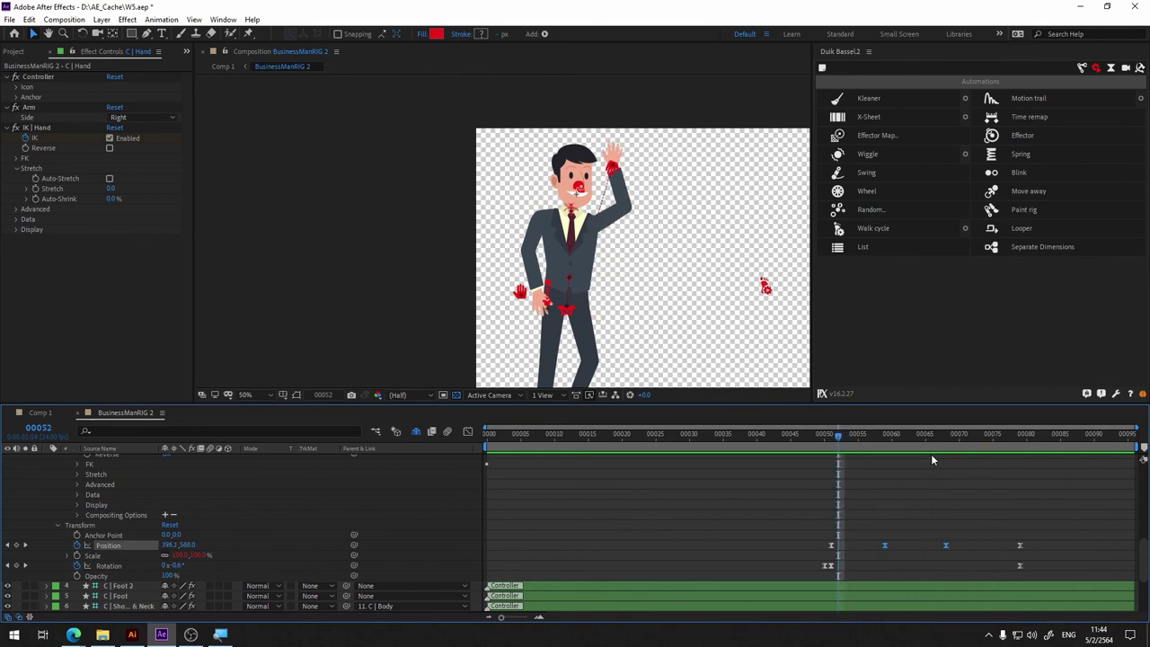
Step: Delete the earlier middle Position key, nudge the other earlier, and preview
click(884, 545)
key(Delete)
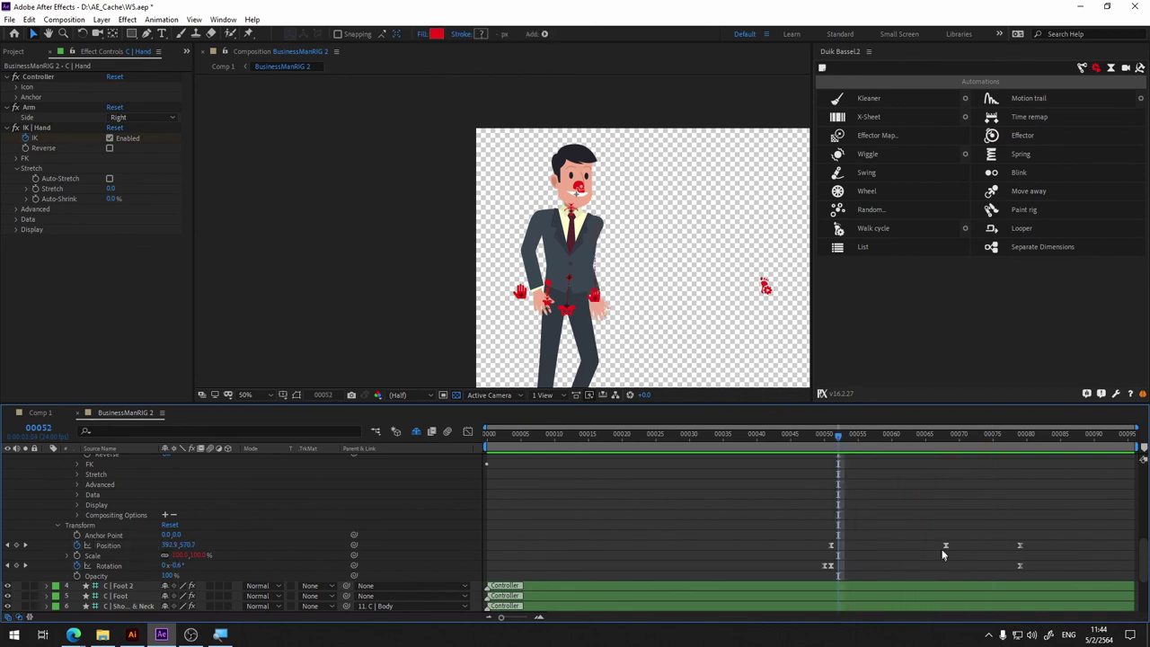
drag(946, 546, 932, 545)
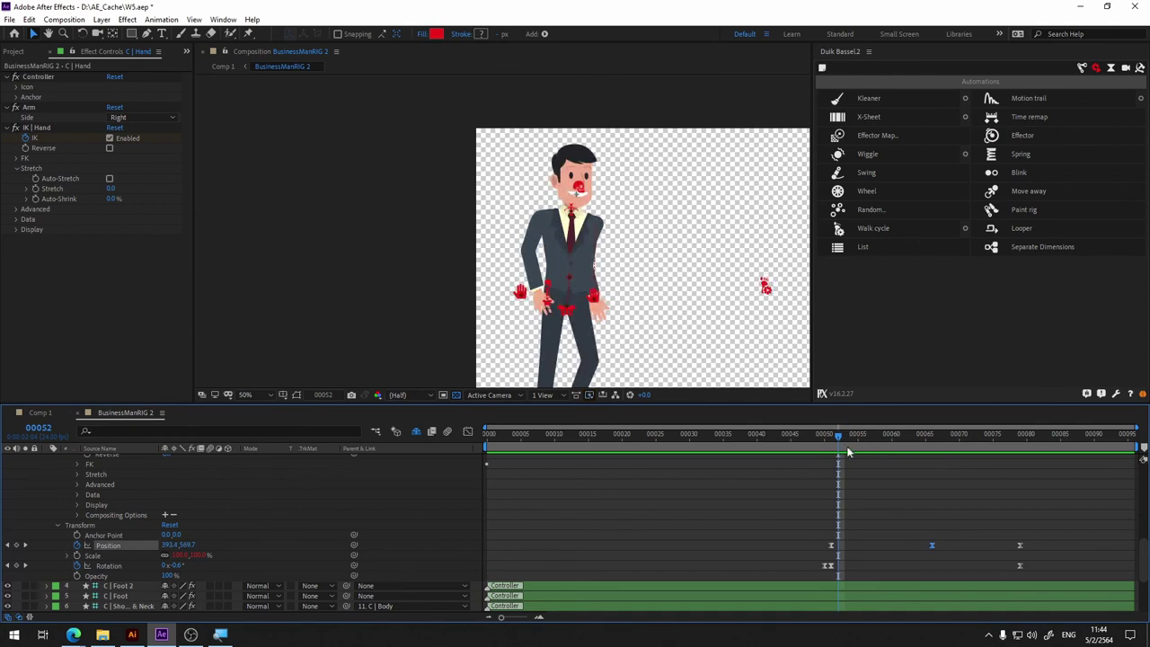
key(space)
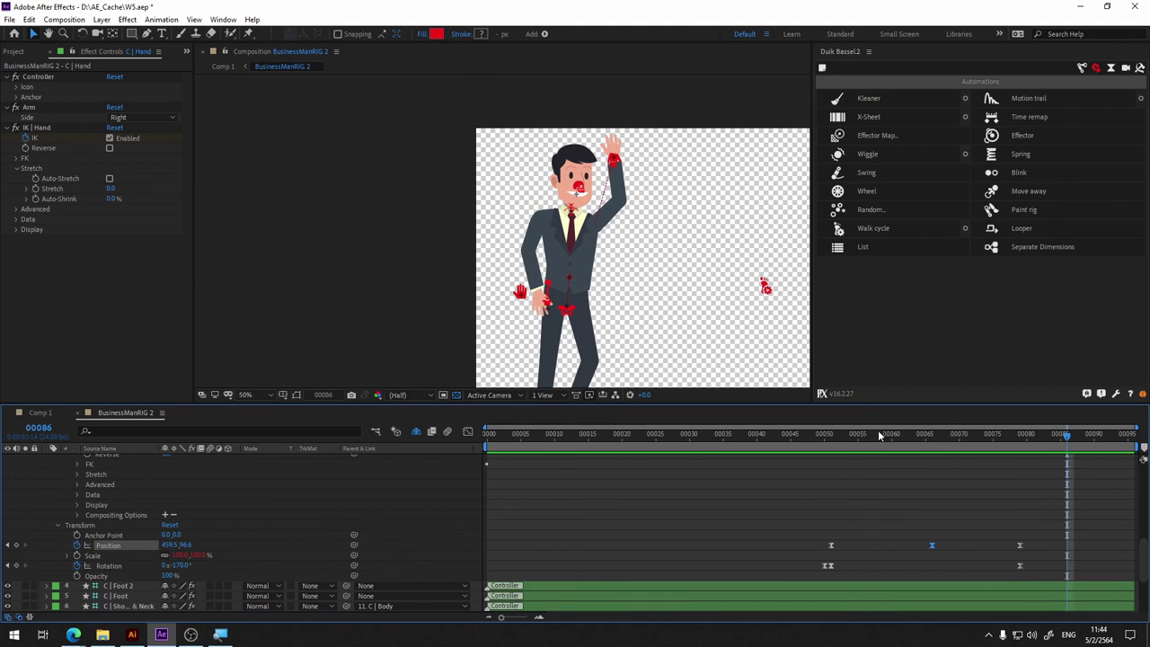
key(space)
key(space)
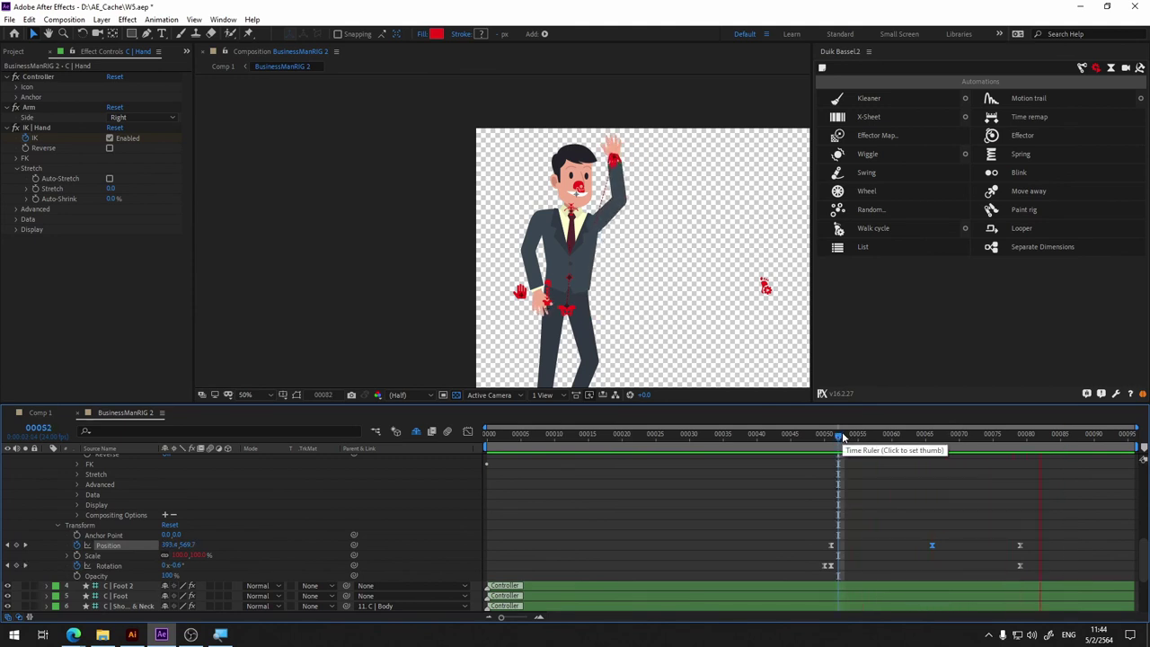
key(space)
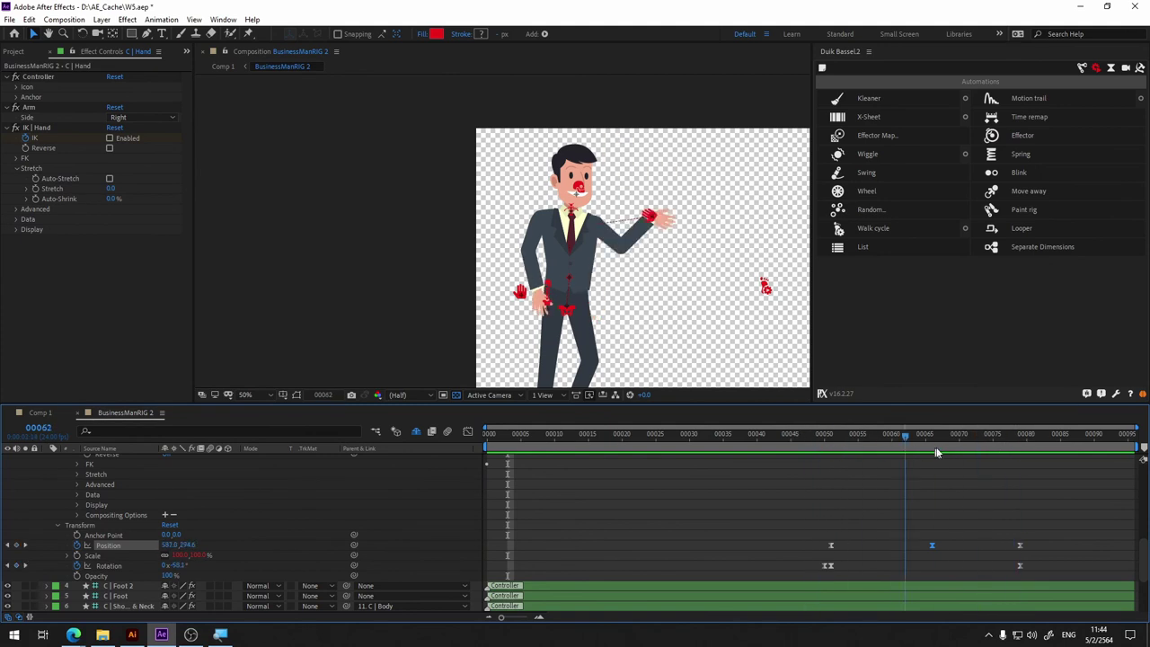
Step: Key the hand down beside the head at frame 86 and back up at 91
drag(914, 435, 1026, 441)
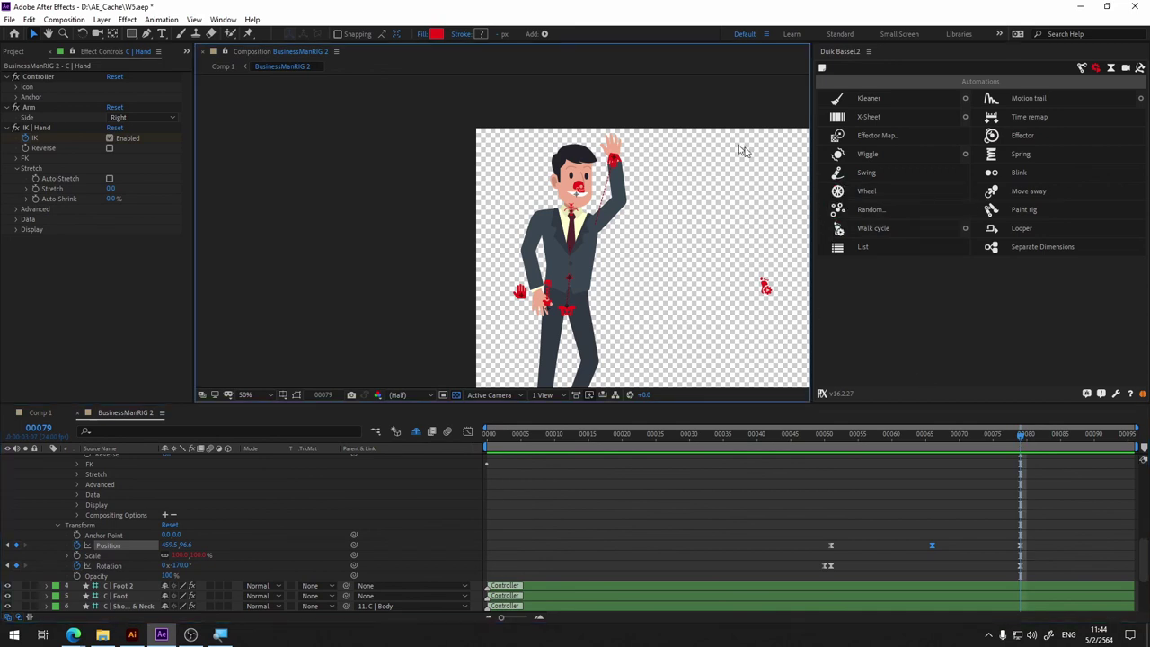
drag(1052, 439, 1066, 438)
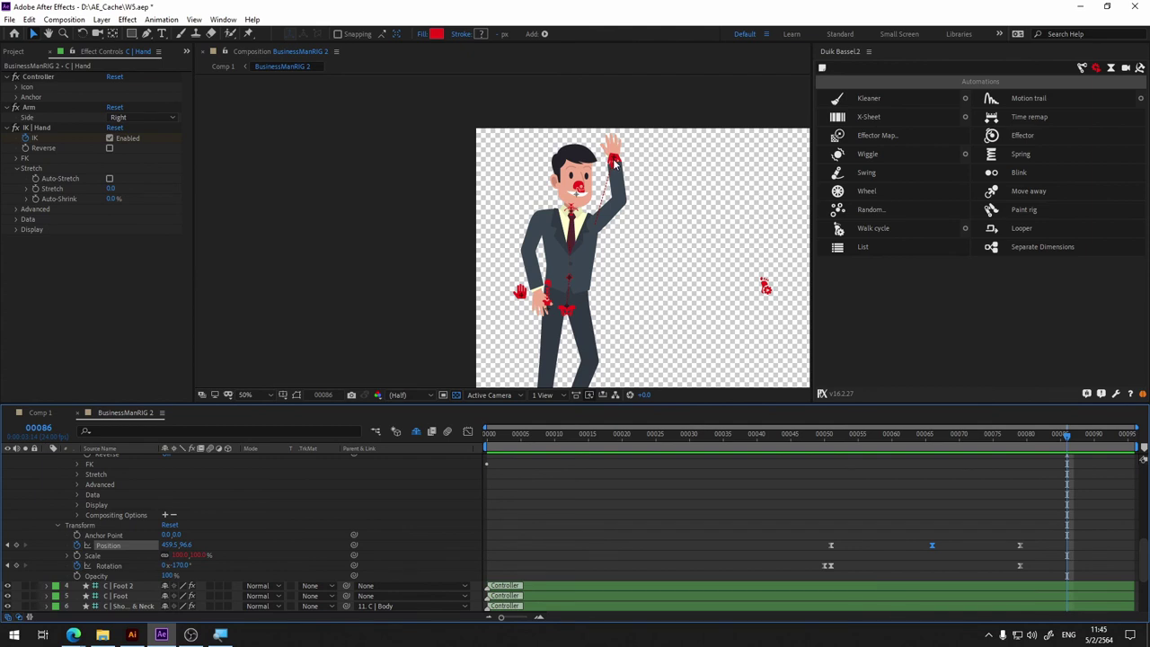
drag(615, 160, 595, 159)
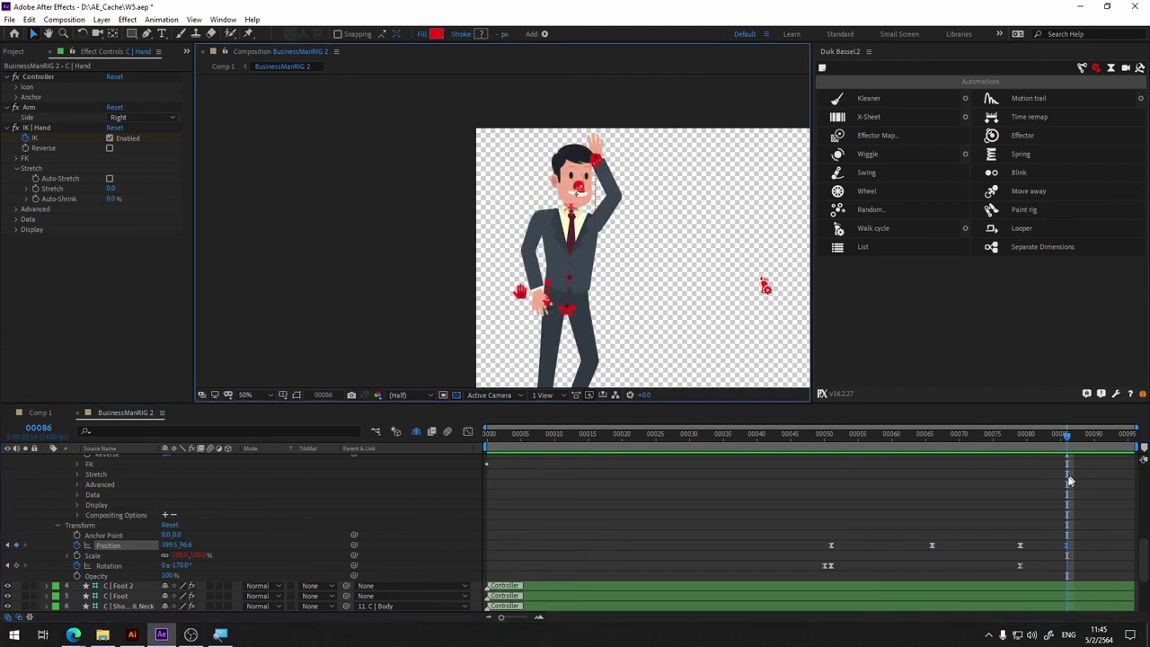
drag(1070, 436, 1102, 435)
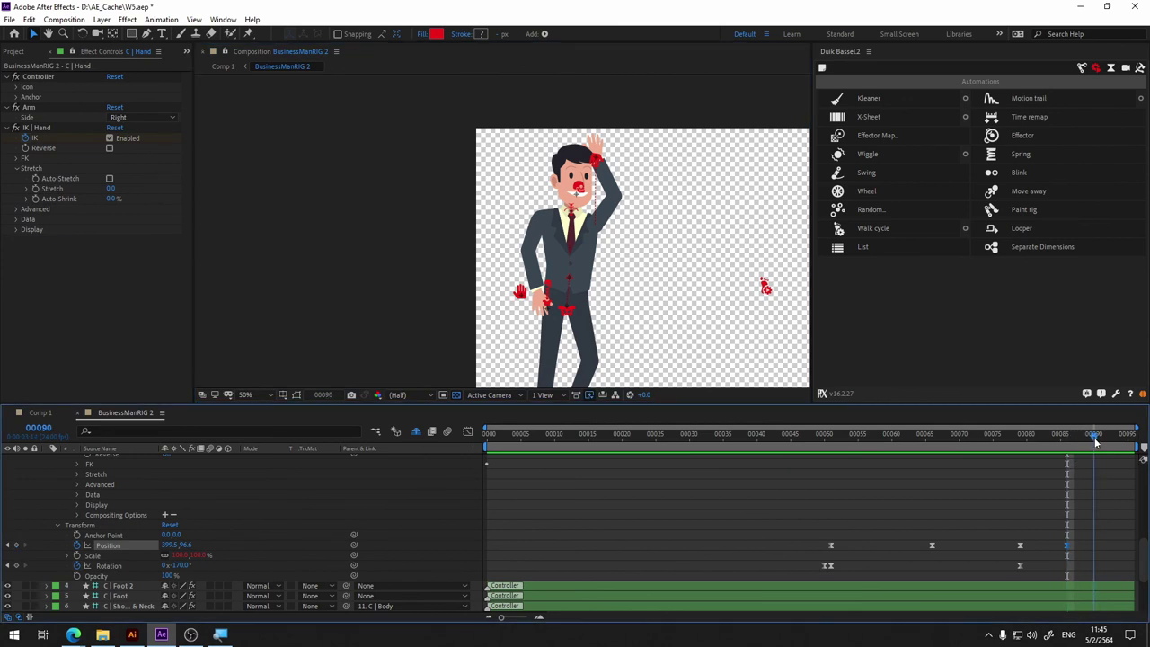
drag(594, 160, 627, 160)
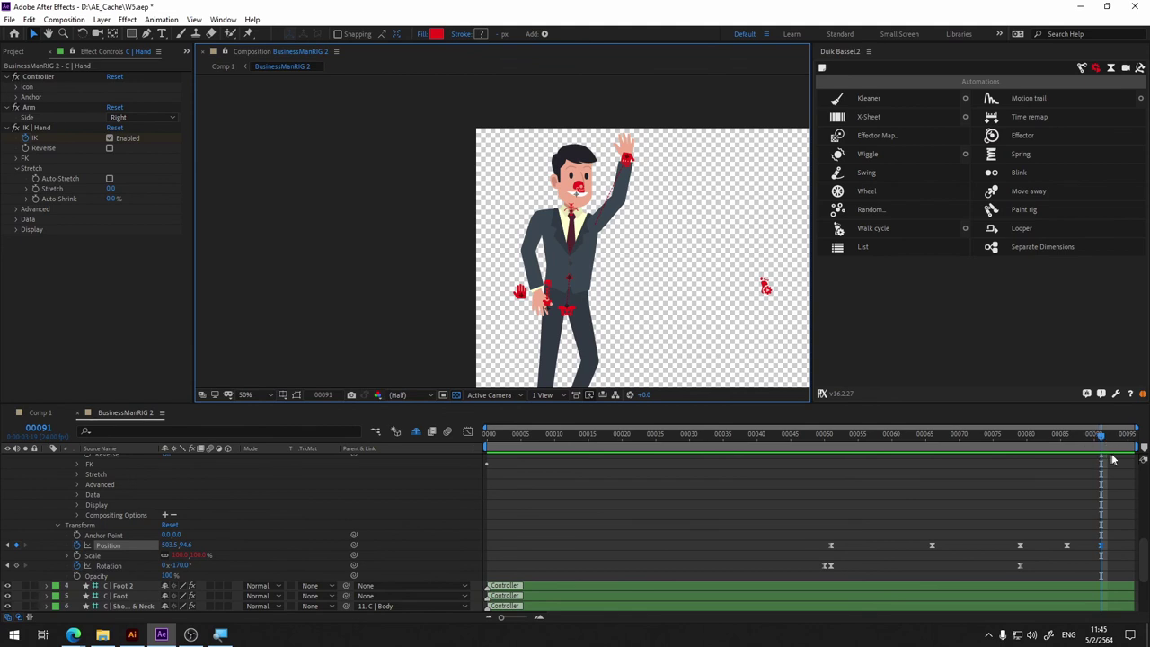
mouse_move(1102, 446)
mouse_down()
mouse_move(1021, 456)
mouse_move(1065, 456)
mouse_up()
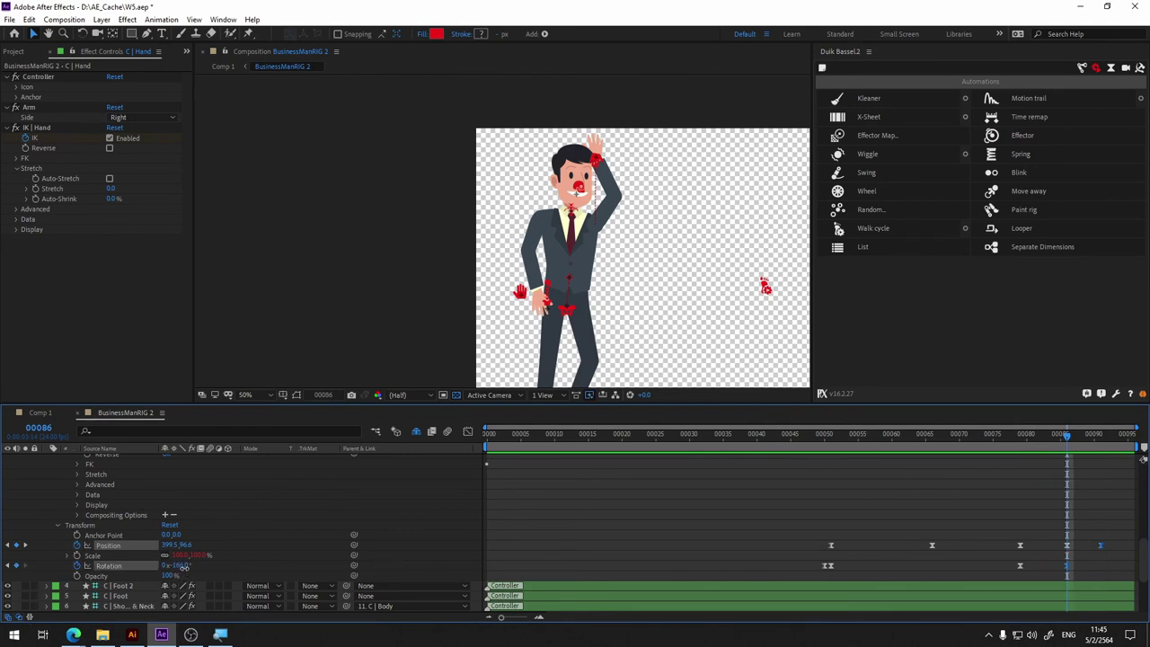
Step: Rotate the hand toward the head at frame 86 and more upright at frame 91
drag(182, 571, 170, 564)
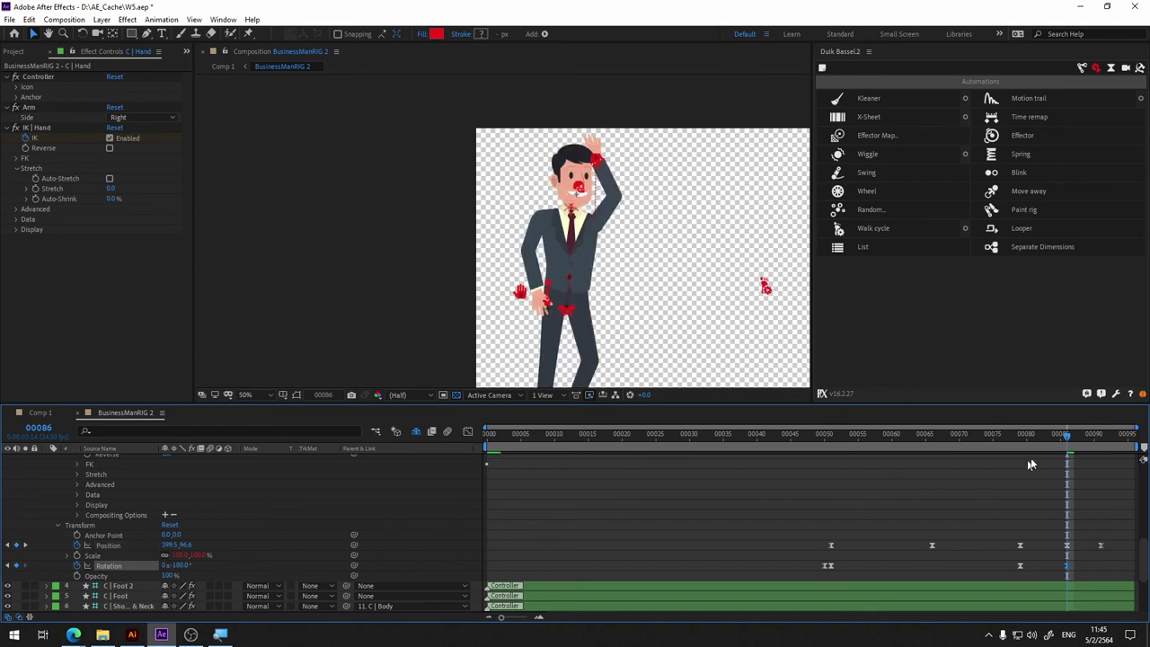
drag(171, 566, 154, 565)
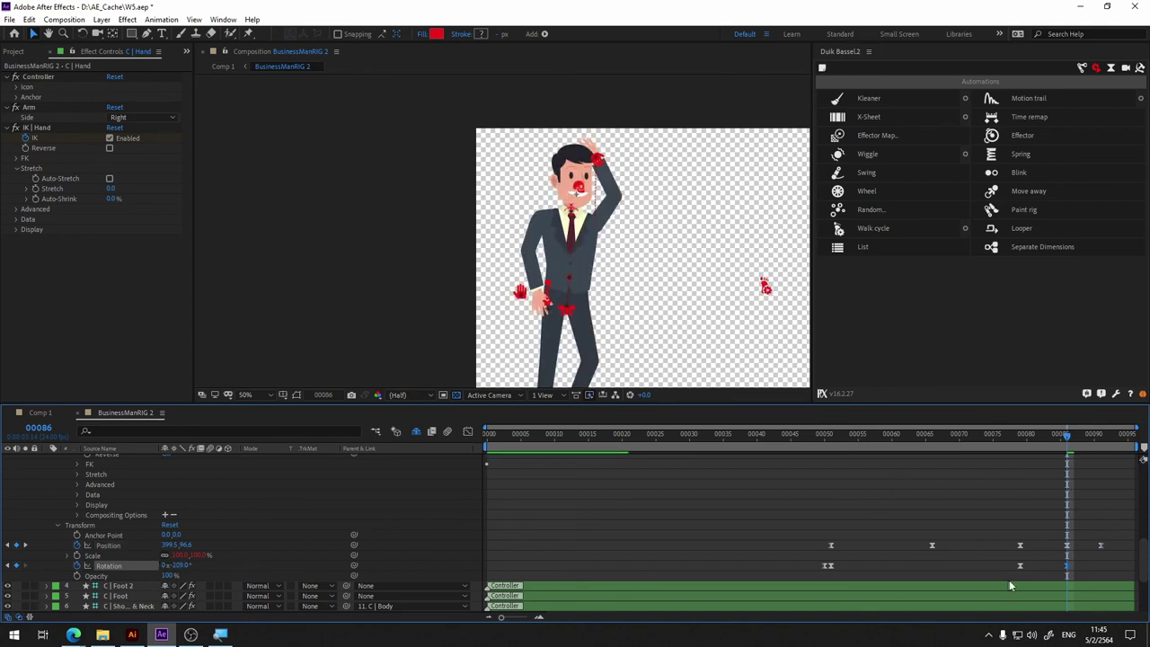
drag(1070, 442, 1102, 442)
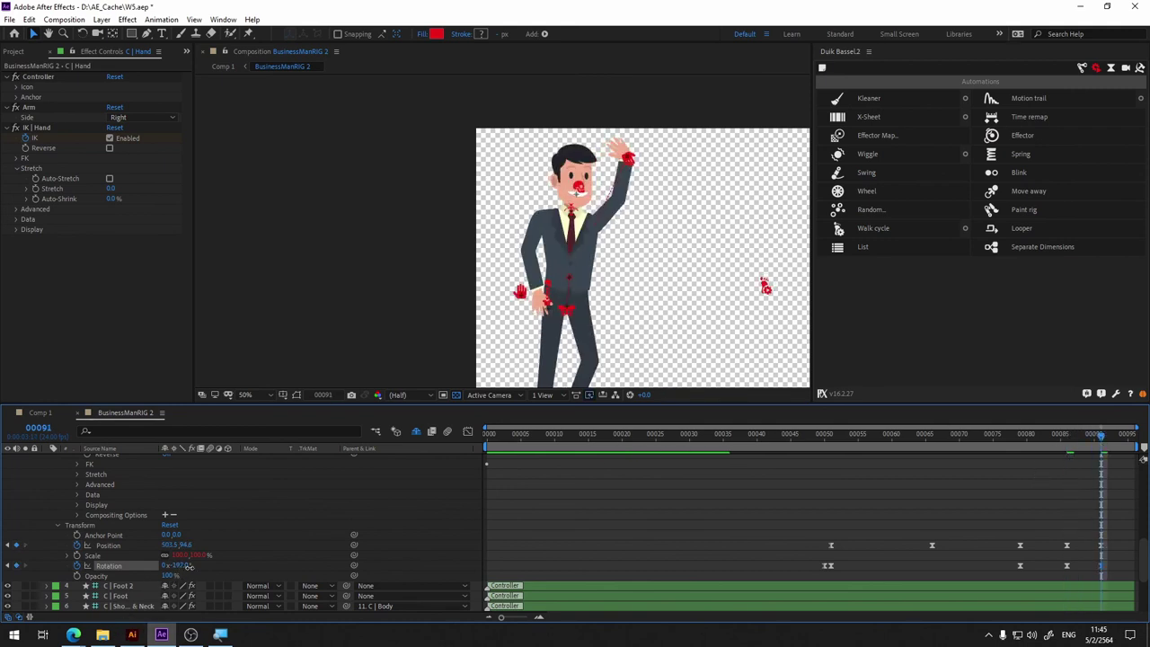
drag(189, 566, 208, 566)
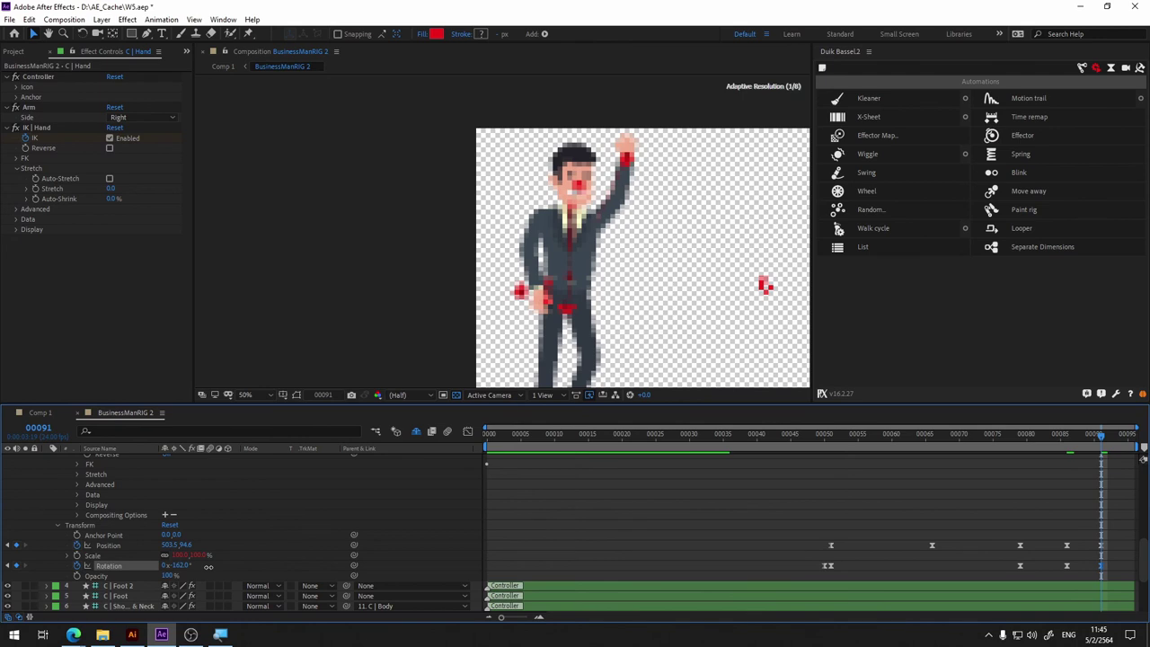
mouse_move(1045, 440)
mouse_down()
mouse_move(724, 439)
mouse_move(1112, 445)
mouse_move(823, 452)
mouse_up()
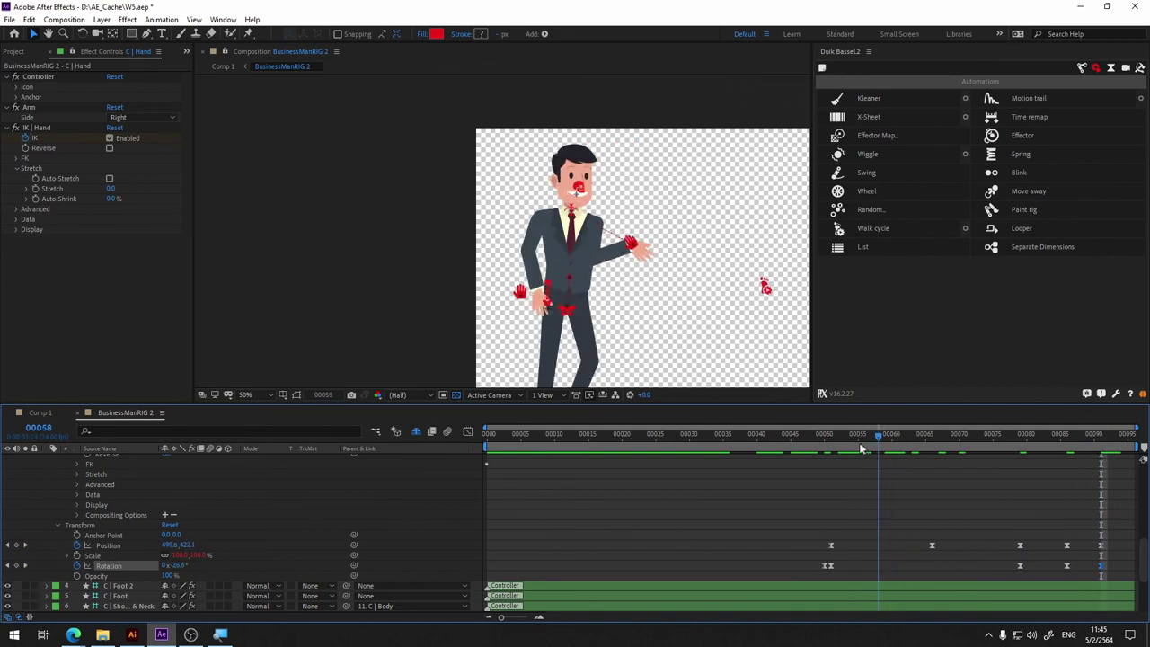
Step: Preview the wave, tick IK Enabled for the arm, and expand the FK options
key(space)
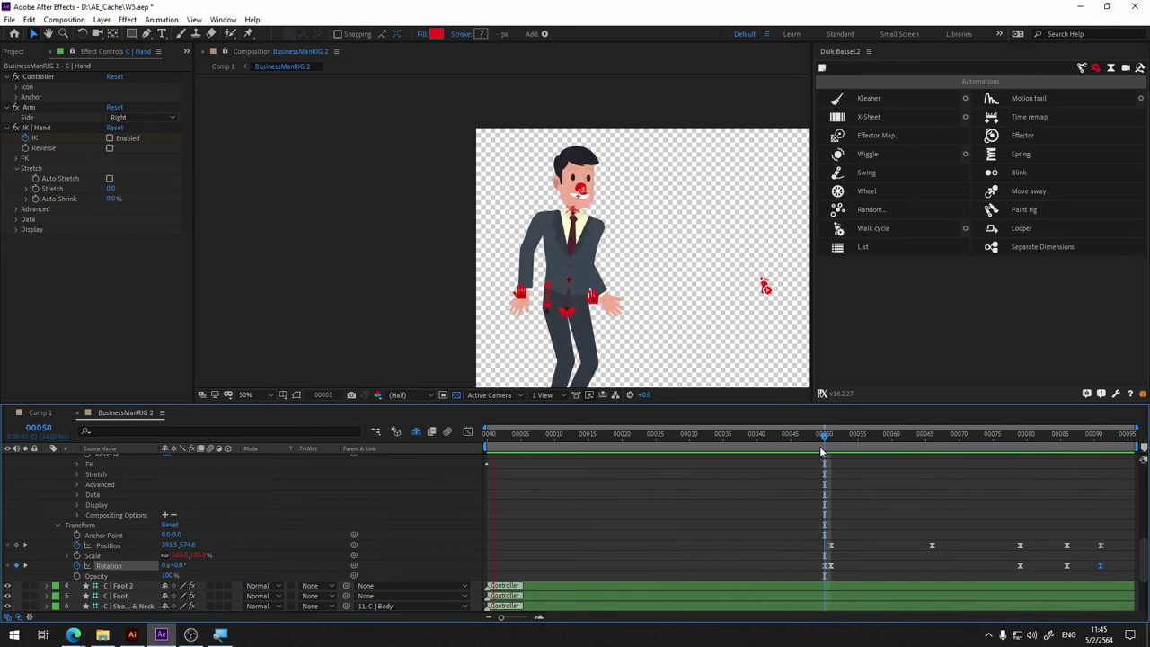
key(space)
mouse_move(957, 443)
mouse_down()
mouse_move(897, 449)
mouse_move(940, 441)
mouse_up()
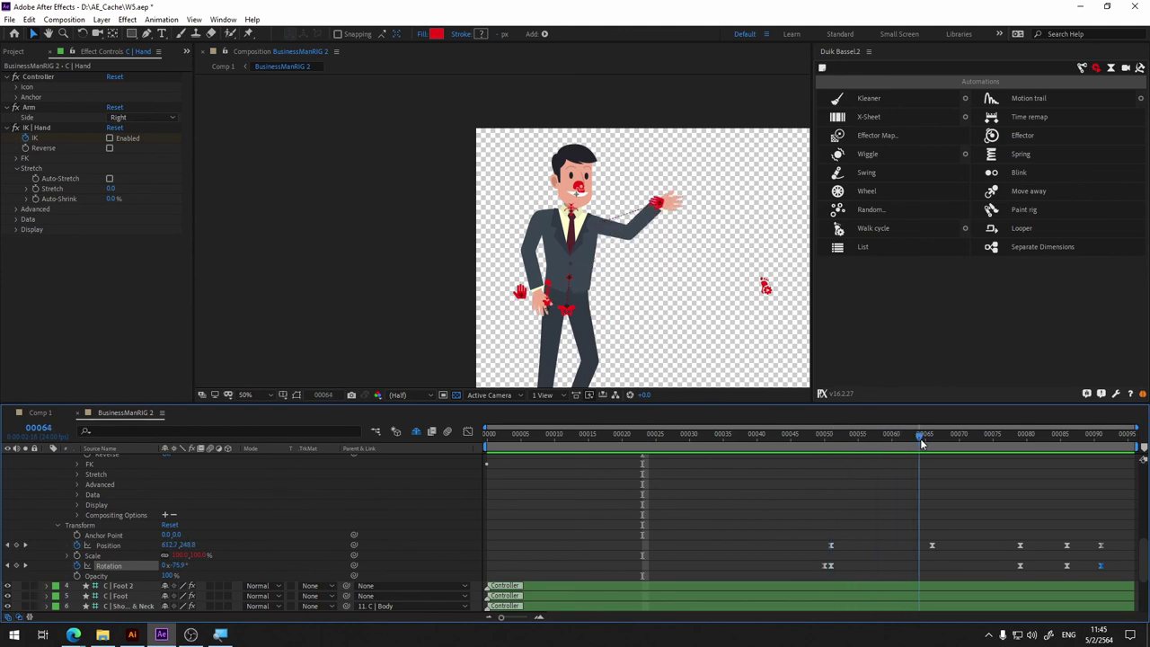
click(109, 137)
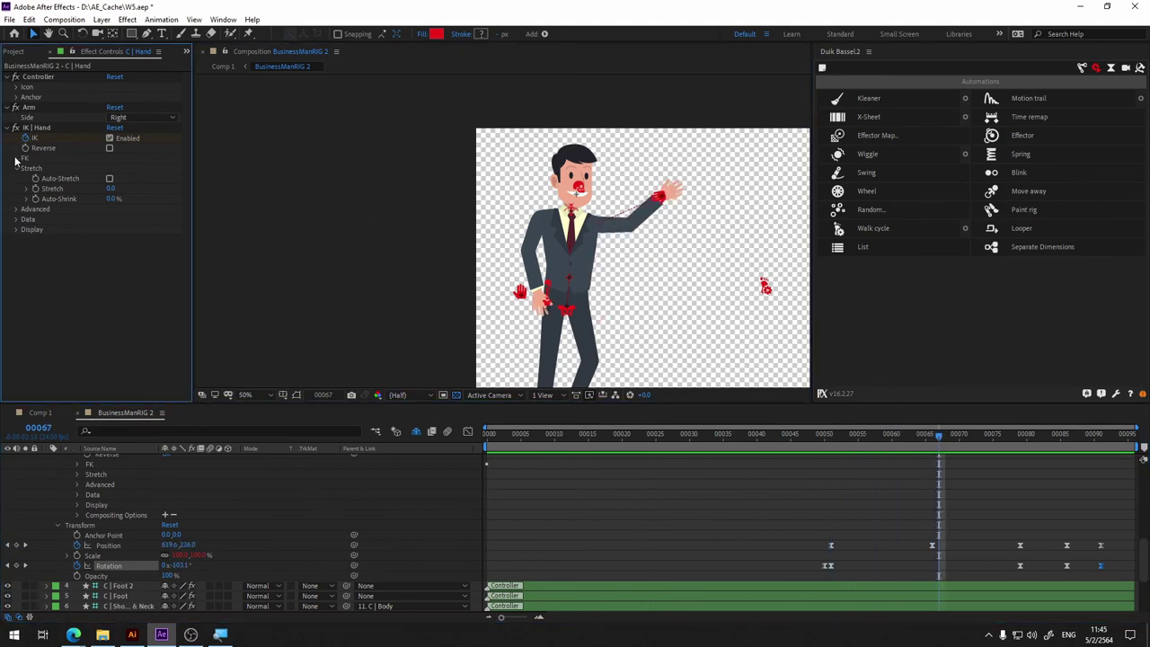
click(16, 158)
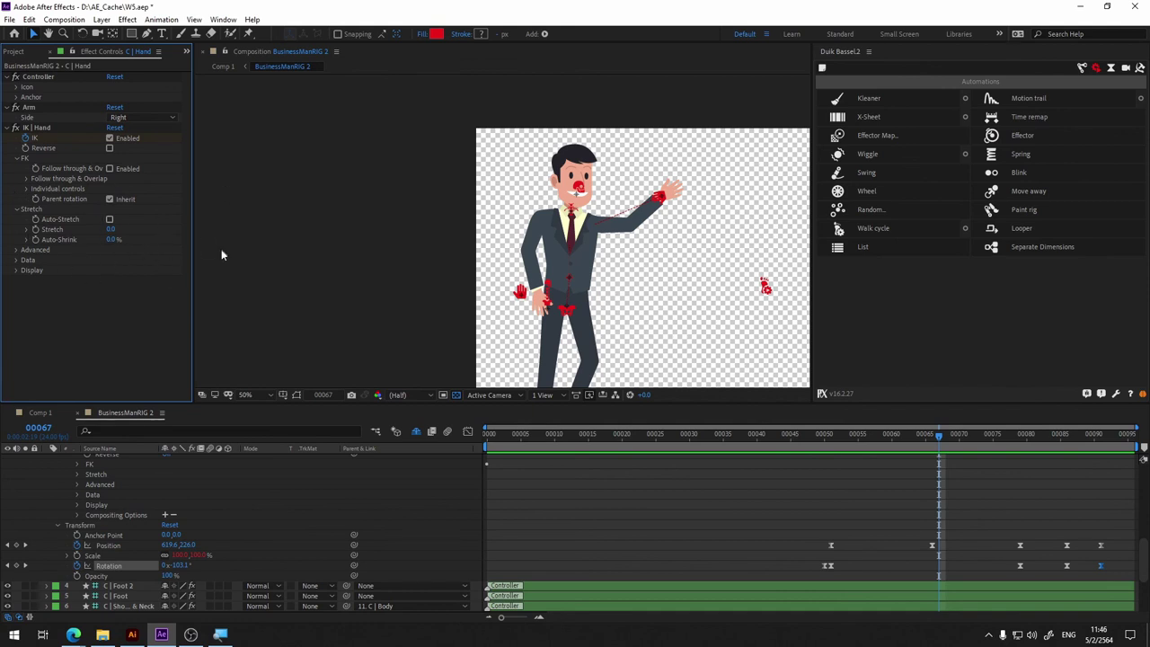
Step: Return to the start, switch to Comp 1, and play it back
key(space)
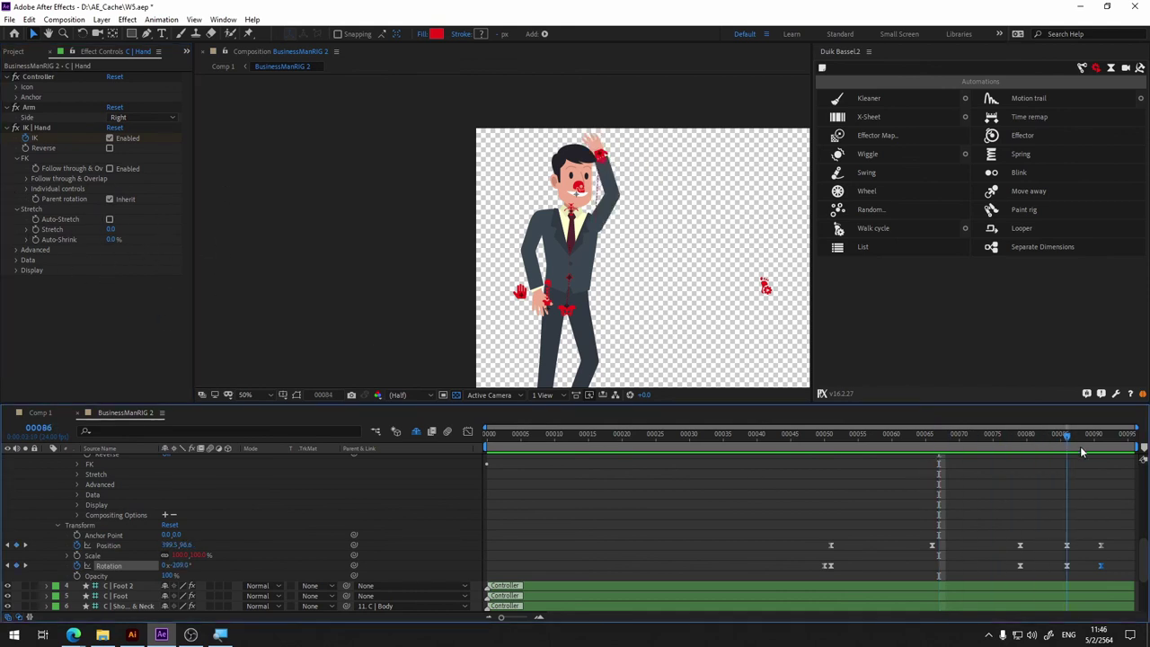
key(Home)
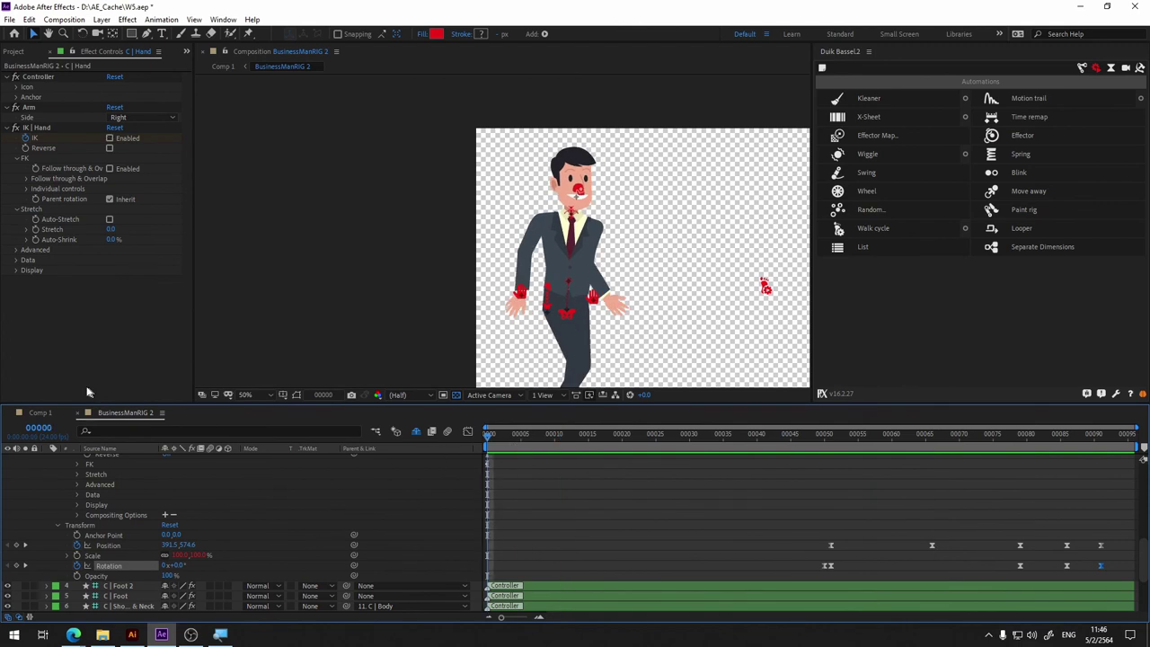
click(34, 414)
key(space)
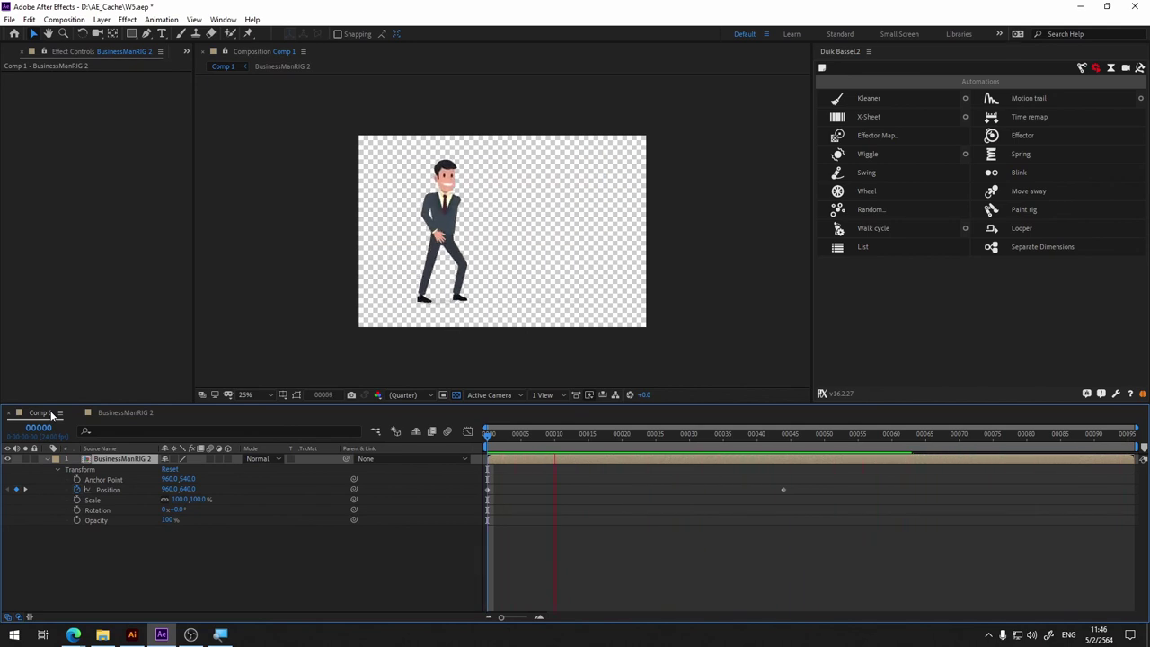
key(space)
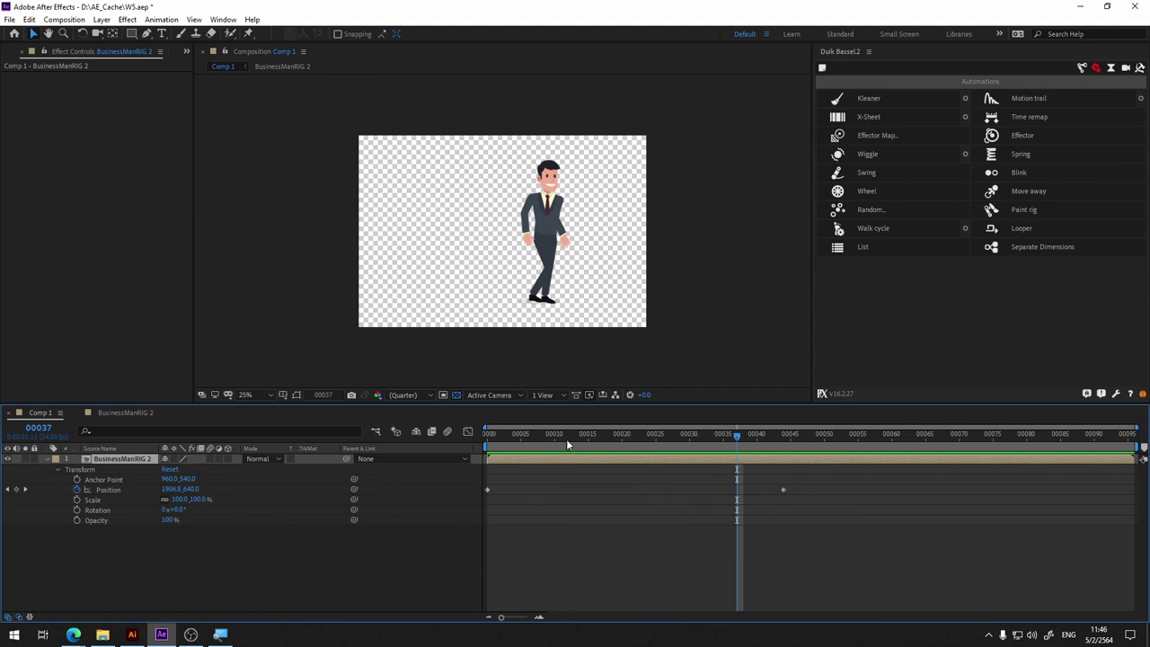
drag(571, 440, 416, 451)
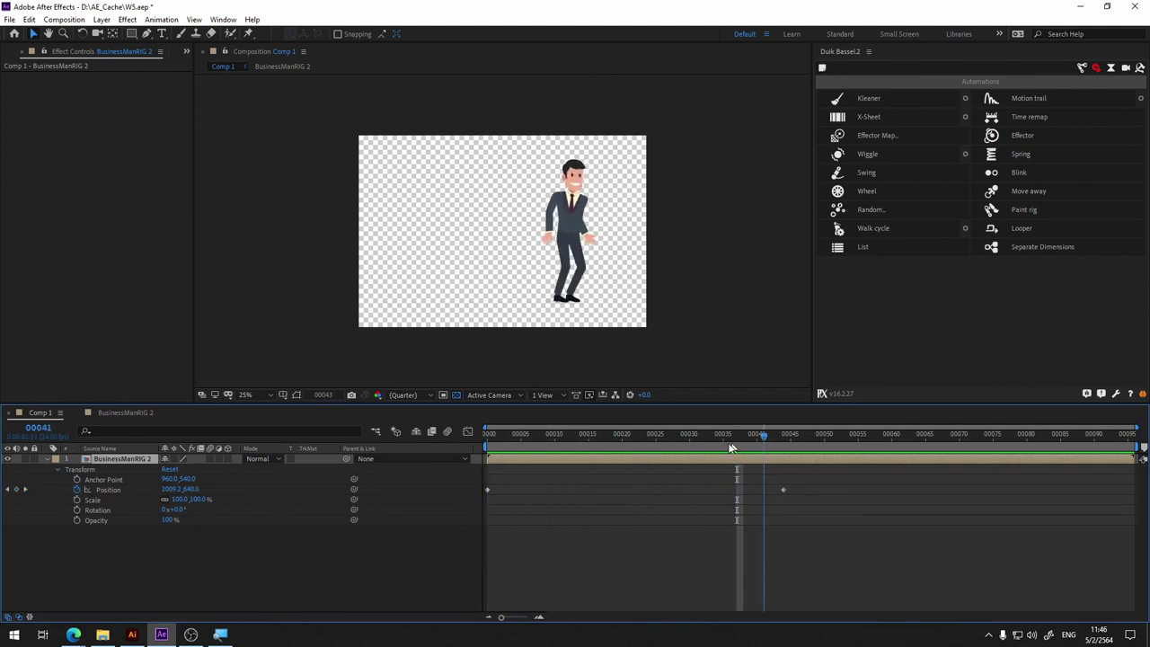
mouse_move(724, 441)
mouse_down()
mouse_move(772, 440)
mouse_move(401, 442)
mouse_up()
key(space)
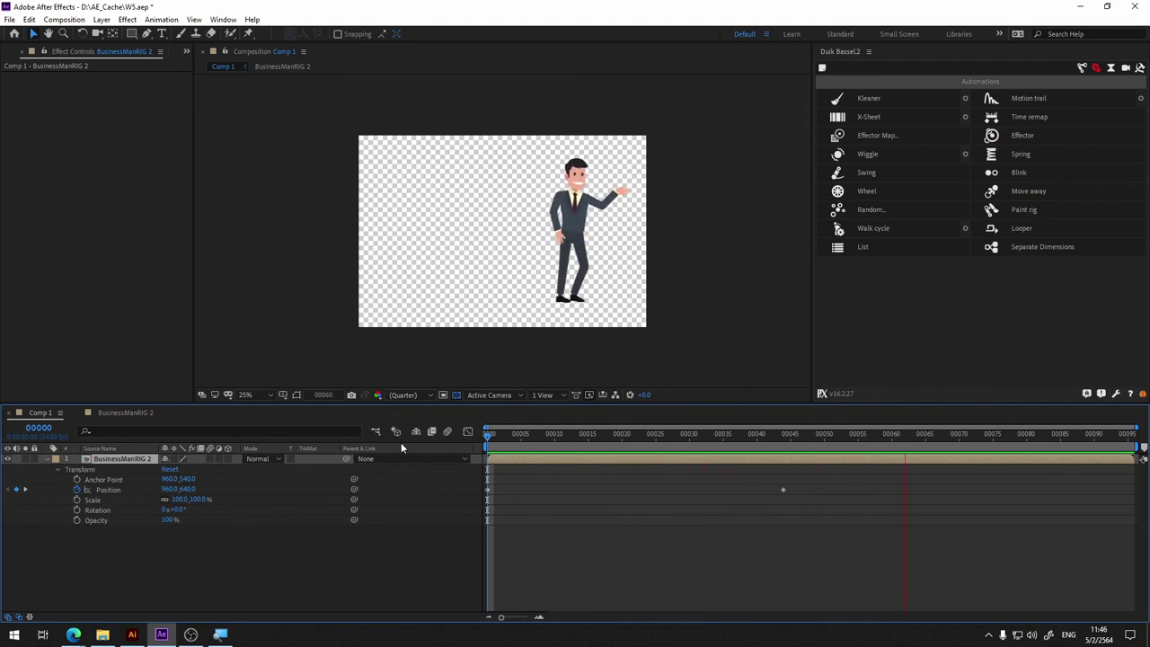
key(space)
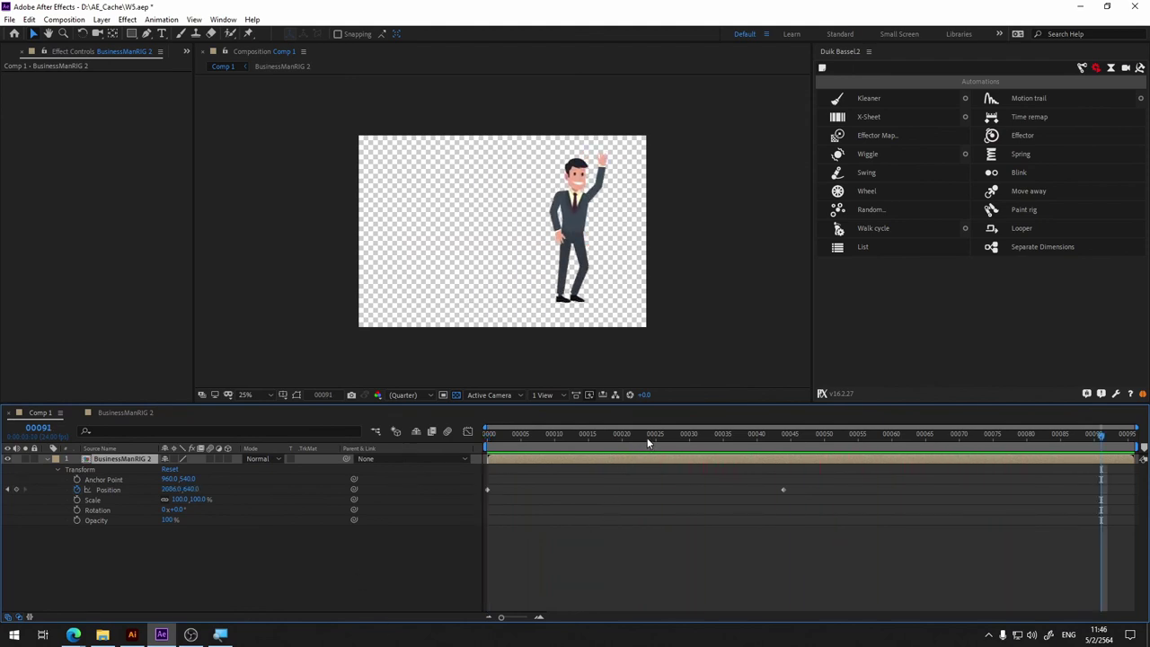
mouse_move(647, 441)
mouse_down()
mouse_move(763, 459)
mouse_move(450, 478)
mouse_up()
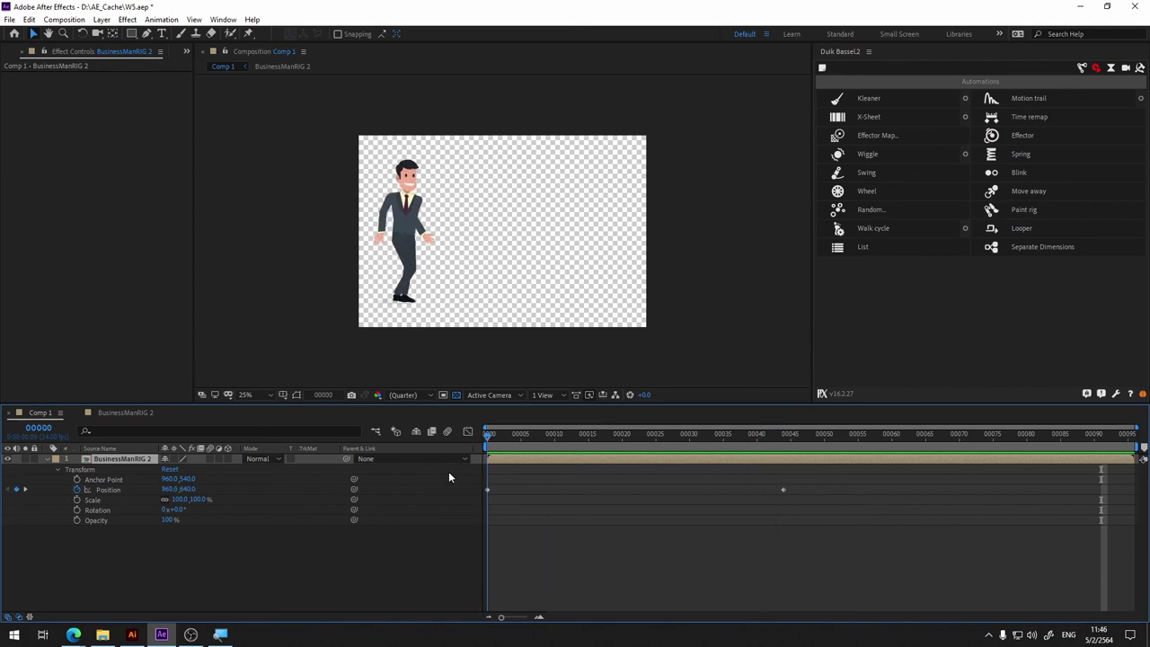
mouse_move(449, 477)
mouse_down()
mouse_move(875, 458)
mouse_move(1000, 428)
mouse_move(488, 435)
mouse_move(1021, 418)
mouse_up()
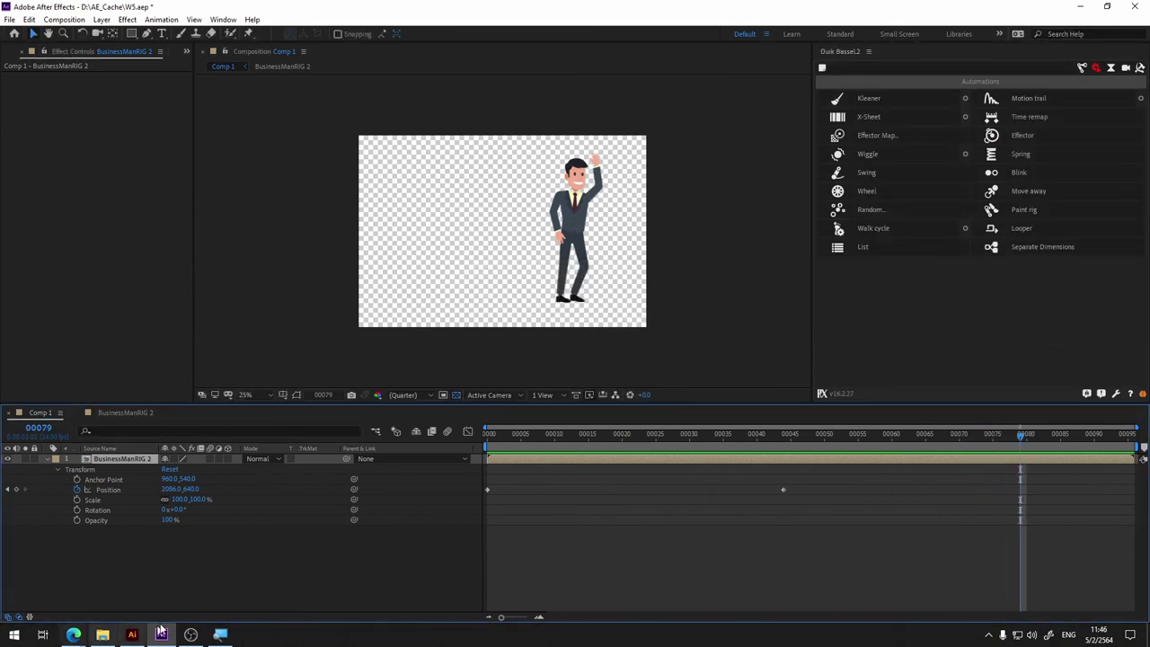
mouse_move(75, 636)
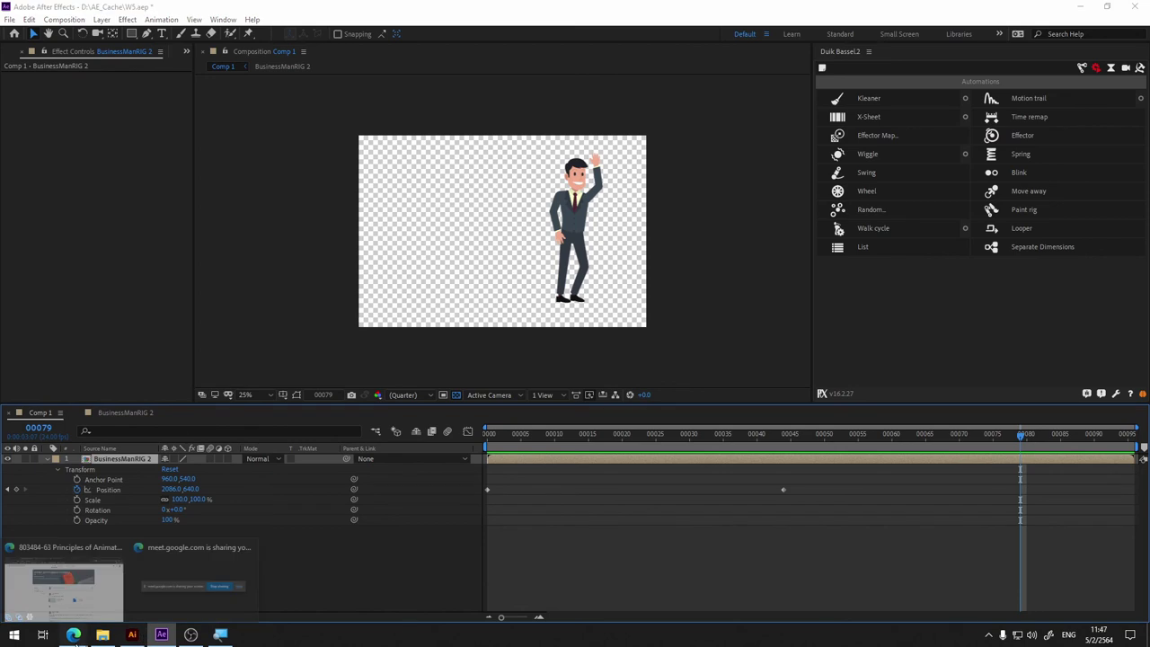